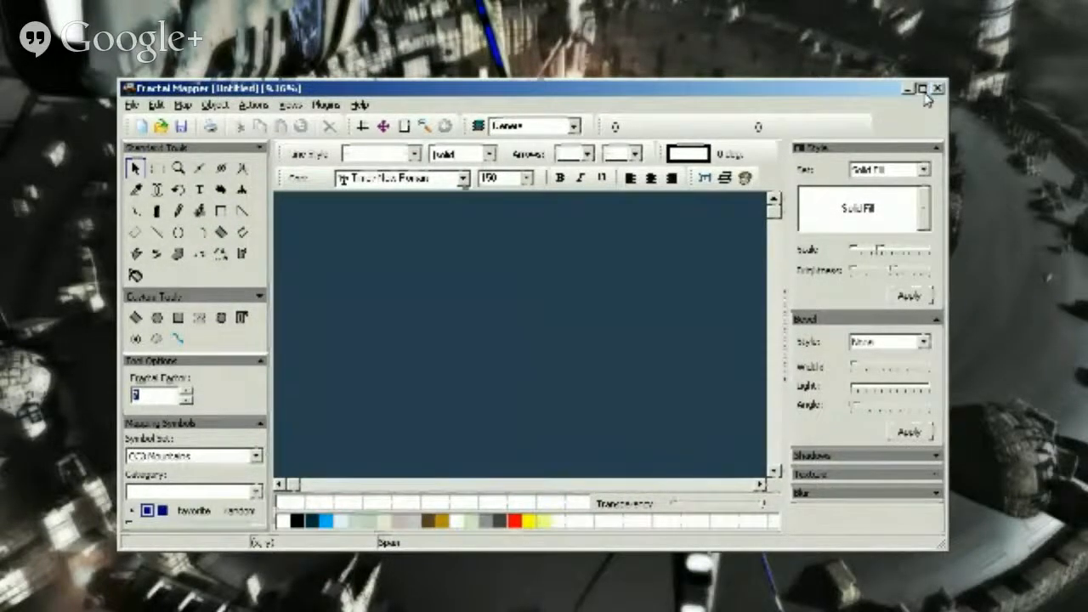
Step: Maximize the window and set the map size to a width of 20 and a height of 20
click(923, 90)
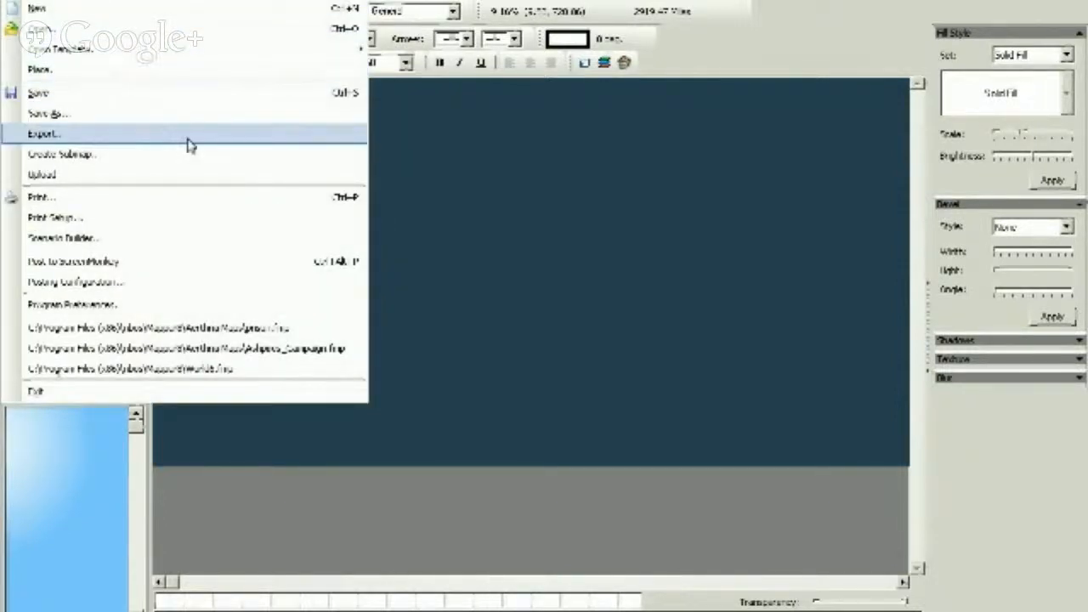
click(420, 2)
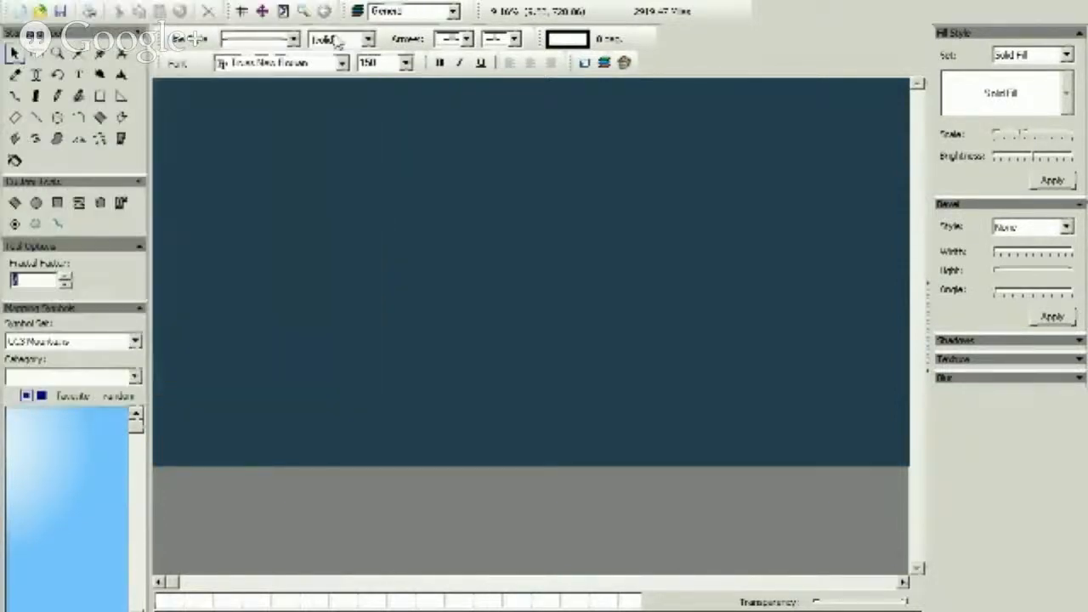
click(262, 12)
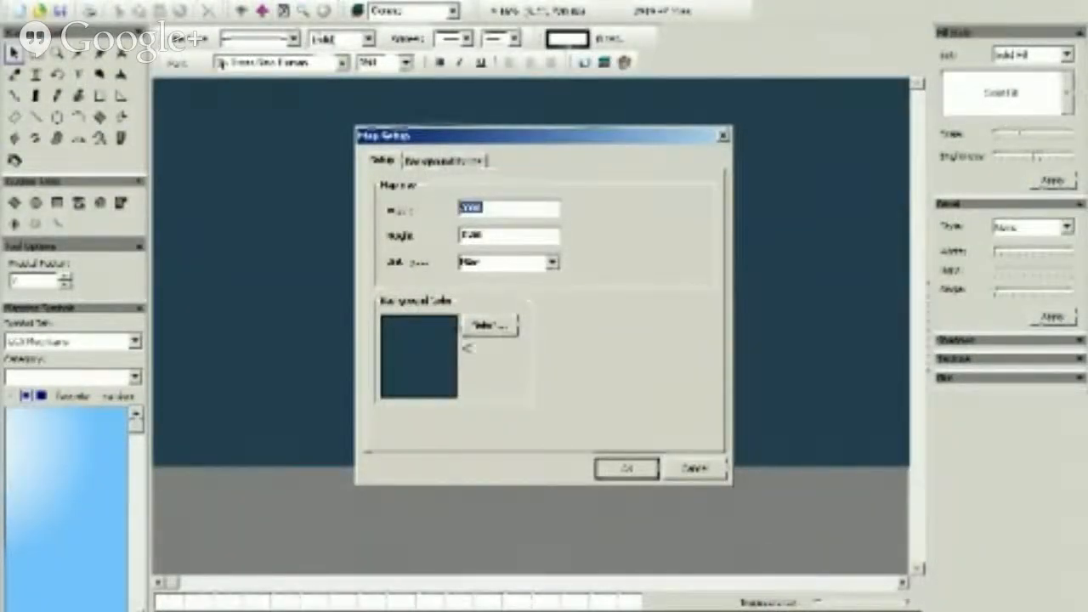
click(478, 300)
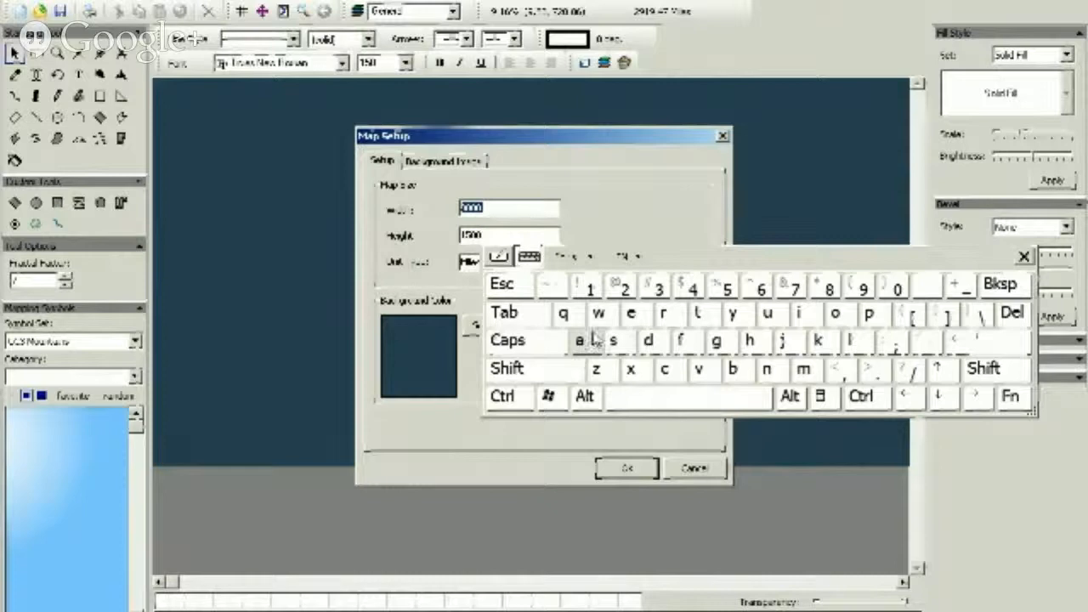
click(622, 288)
click(897, 289)
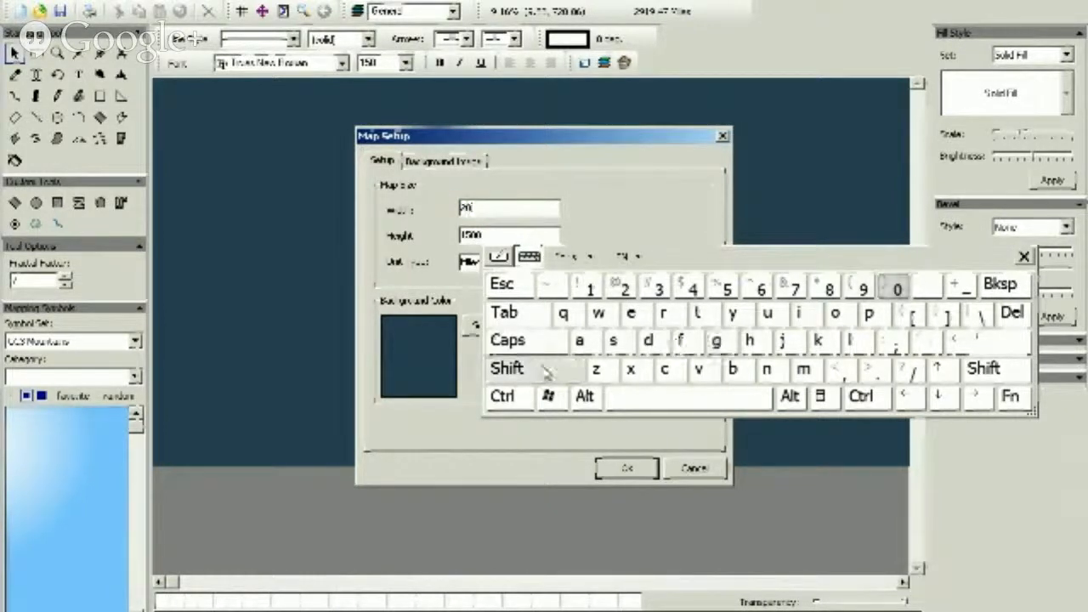
double_click(480, 235)
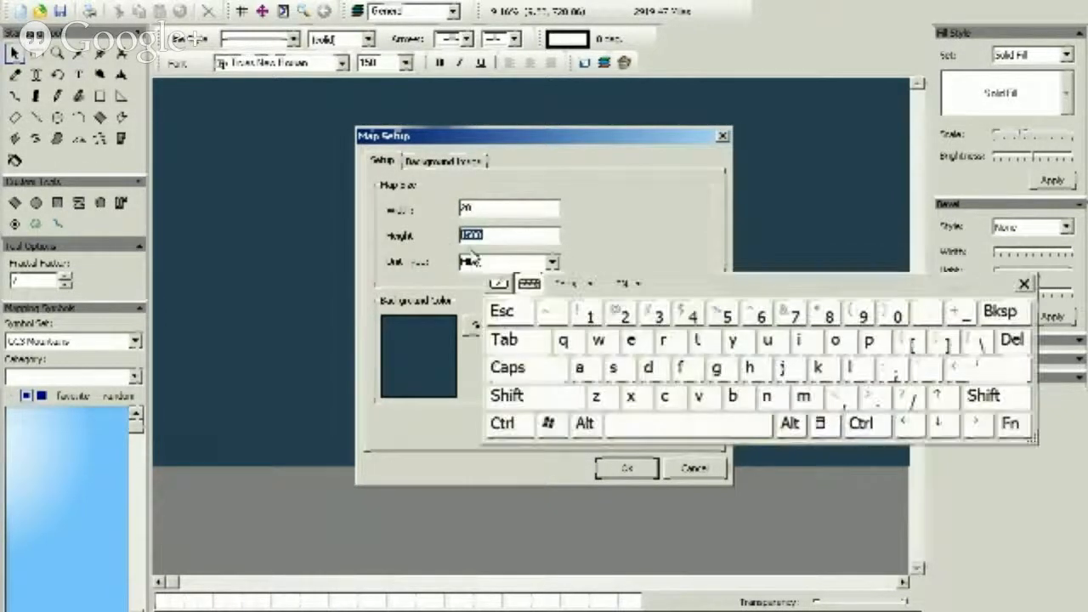
click(622, 314)
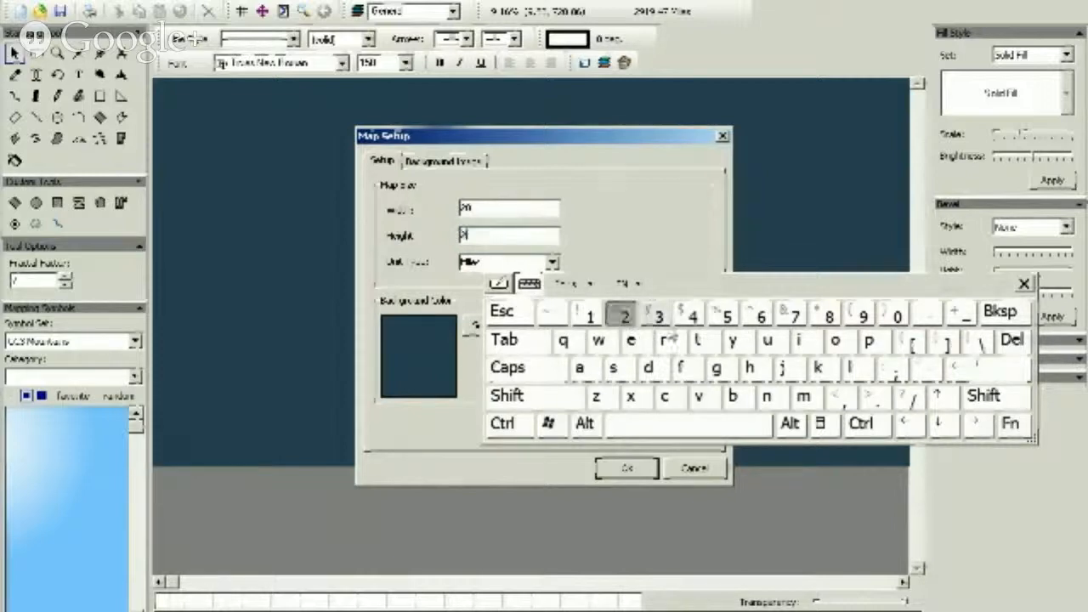
click(897, 314)
click(565, 249)
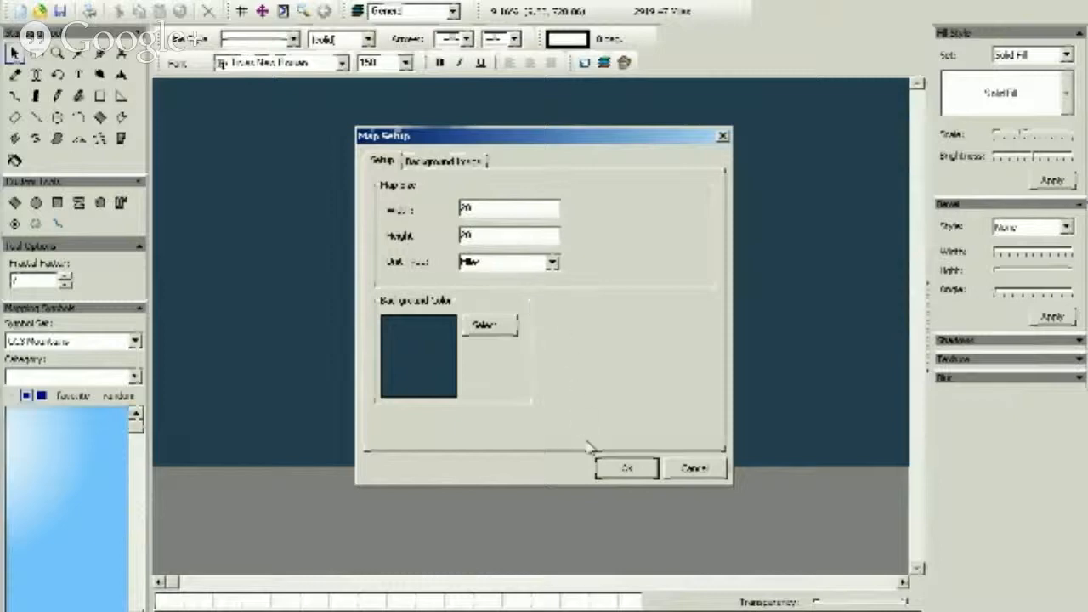
Step: Change the map's background colour to white and apply the map setup
click(492, 327)
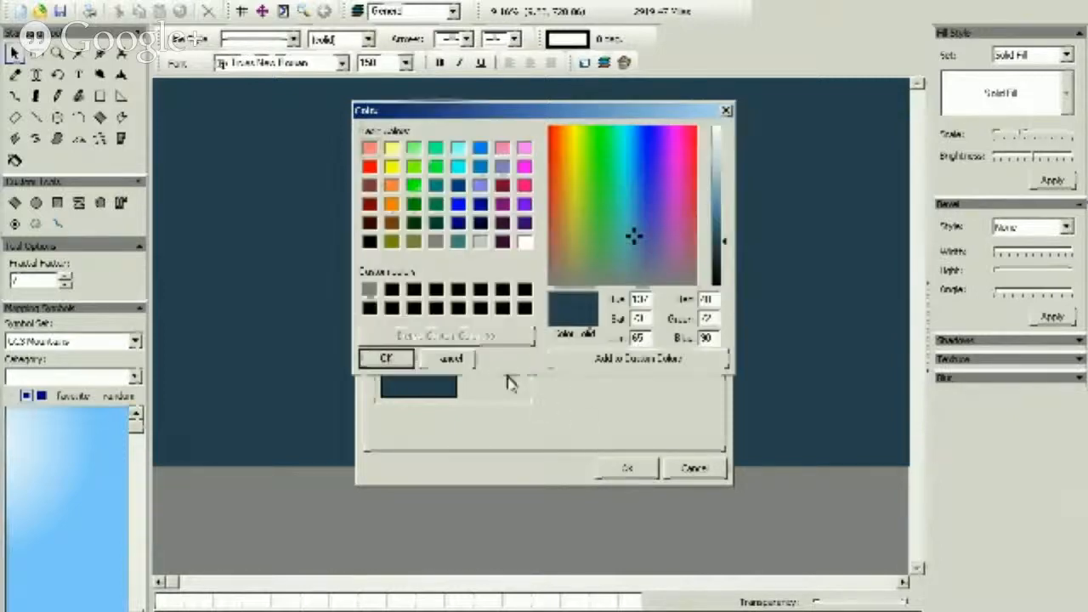
click(525, 242)
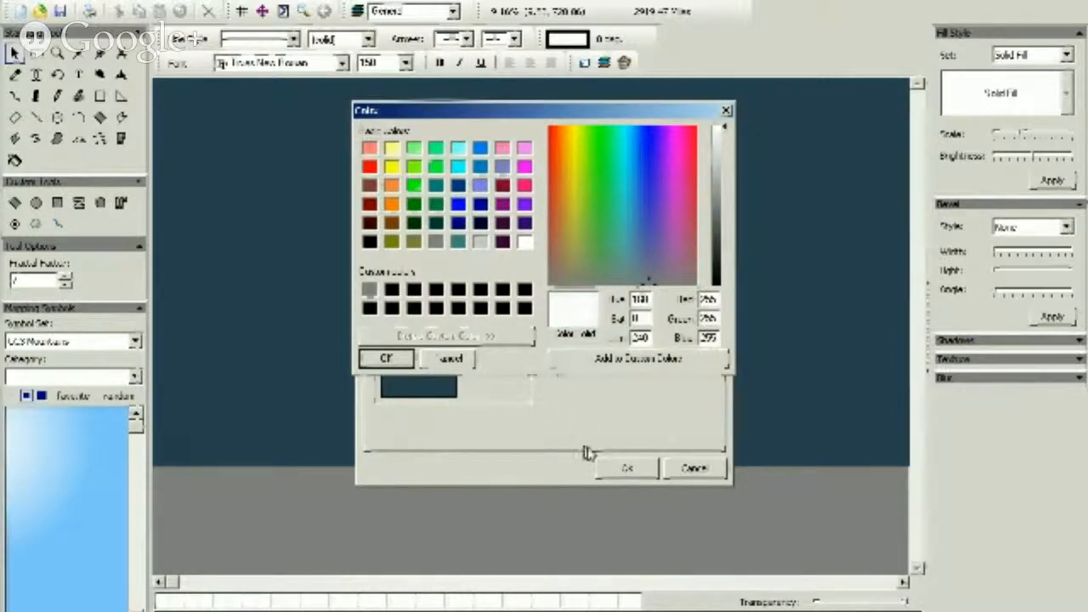
click(386, 358)
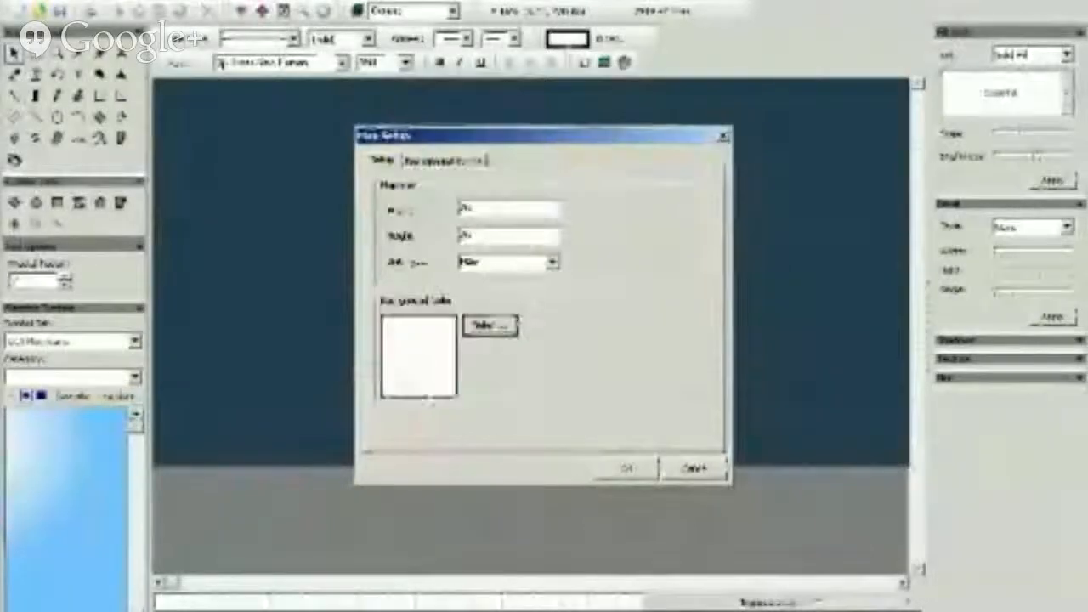
click(627, 469)
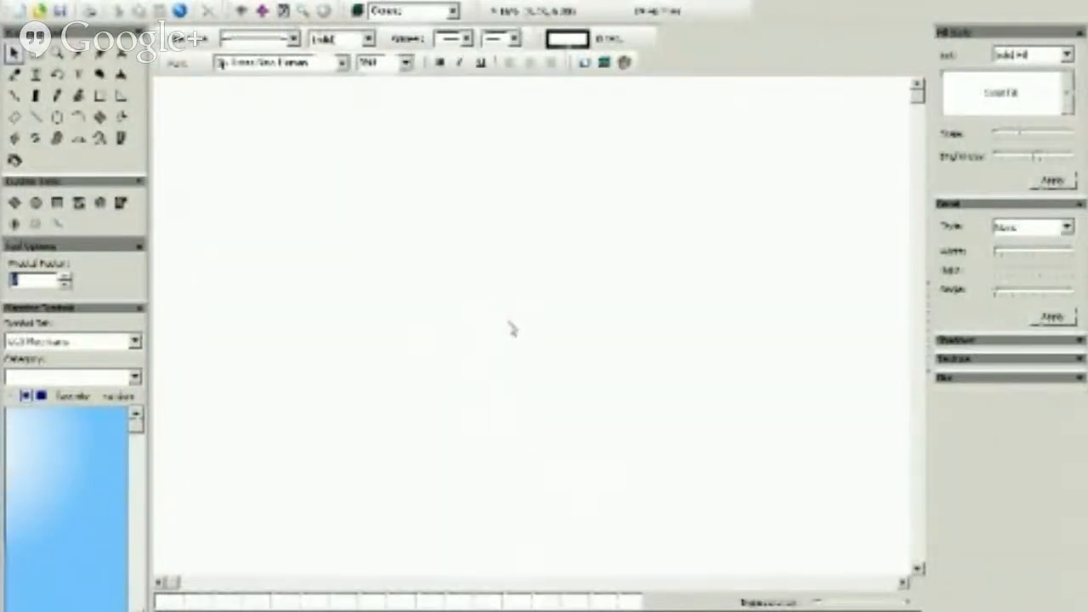
Step: Set the fill colour for new shapes to pale beige
click(56, 53)
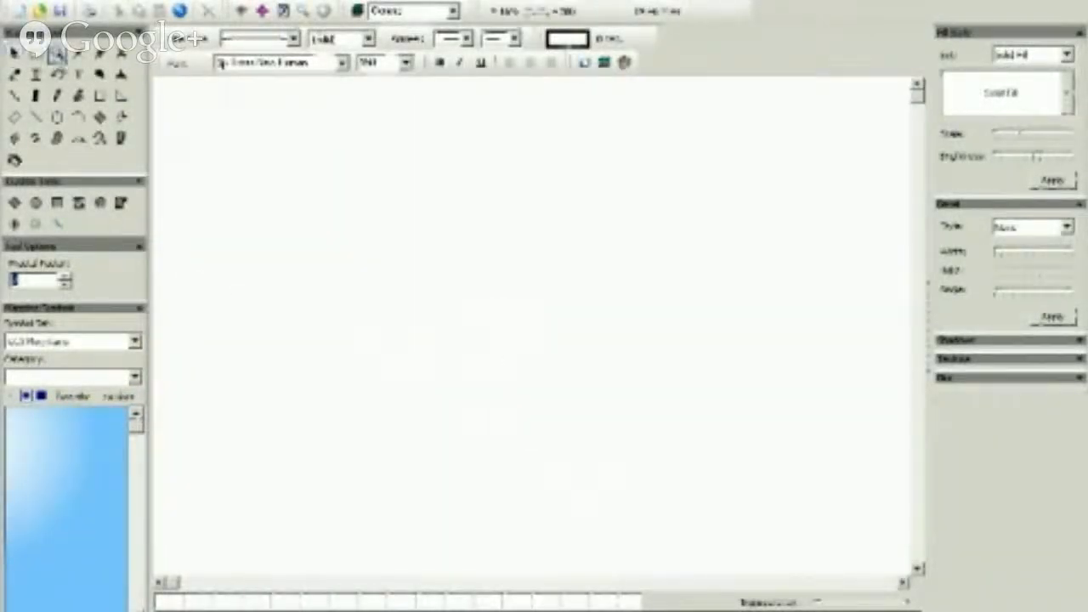
click(482, 324)
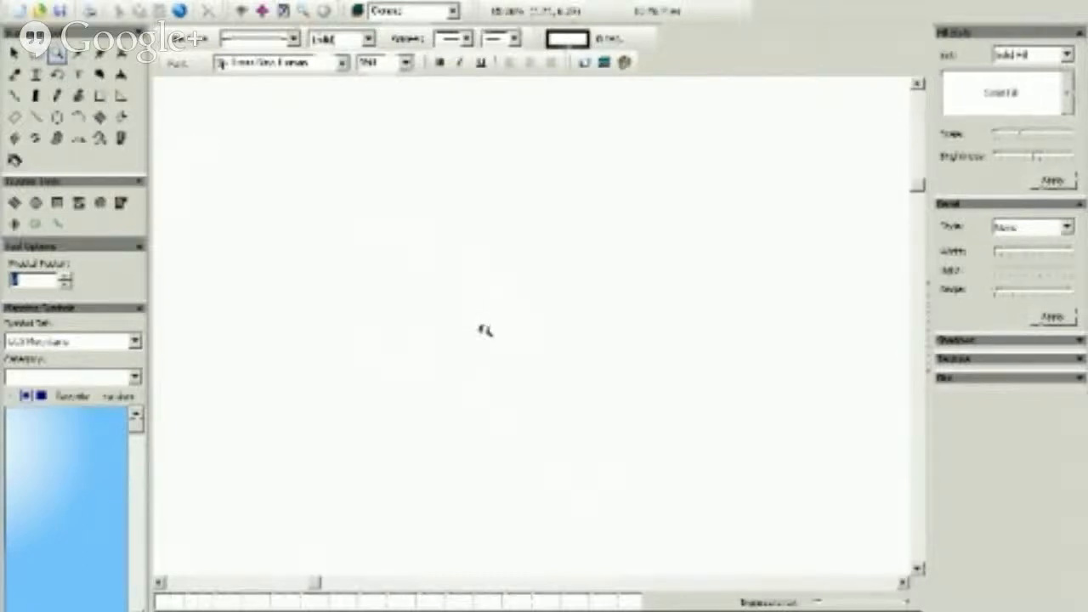
click(489, 331)
click(489, 333)
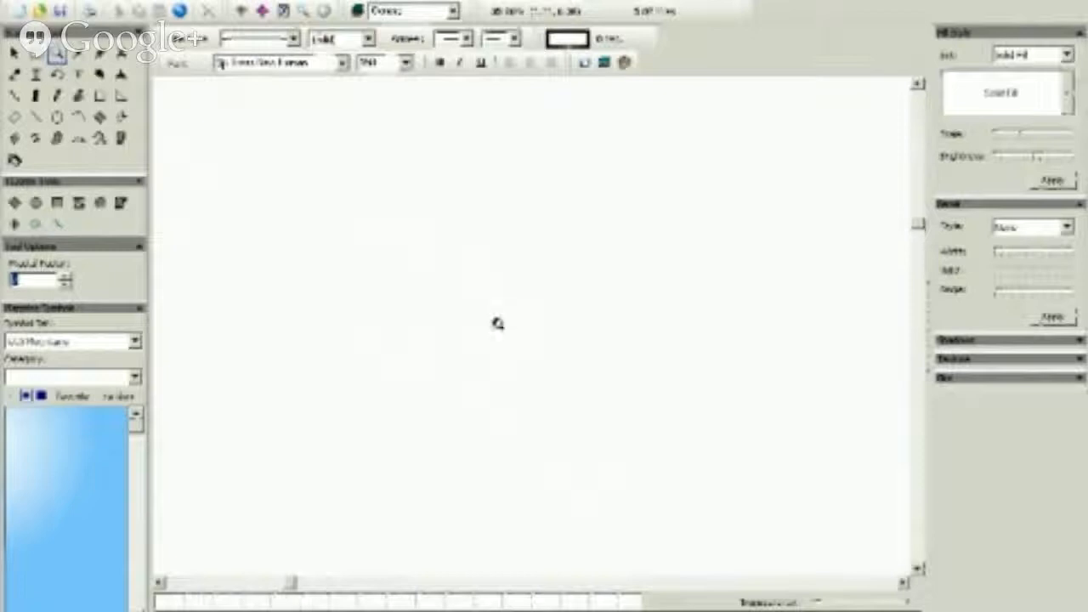
click(497, 321)
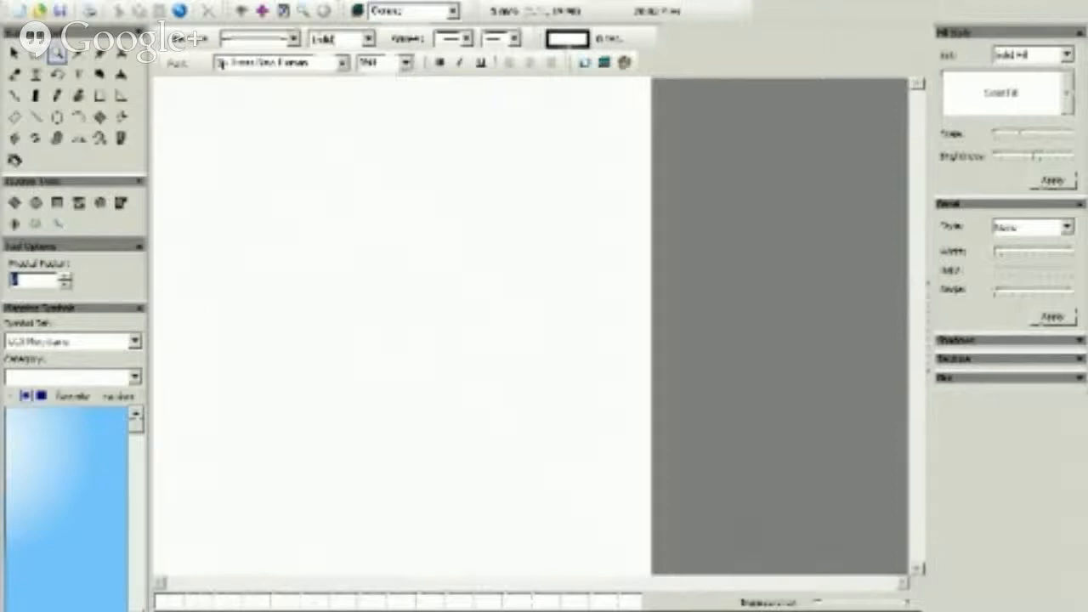
click(567, 38)
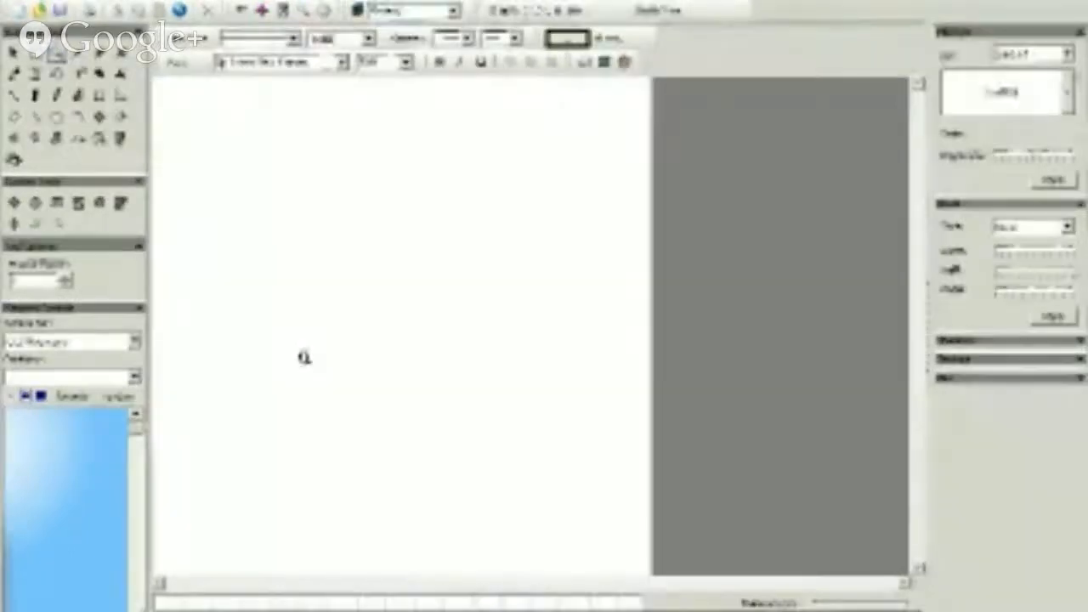
Step: Draw a closed two-peaked mountain silhouette across the middle of the map, using a fractal factor of 0
click(57, 139)
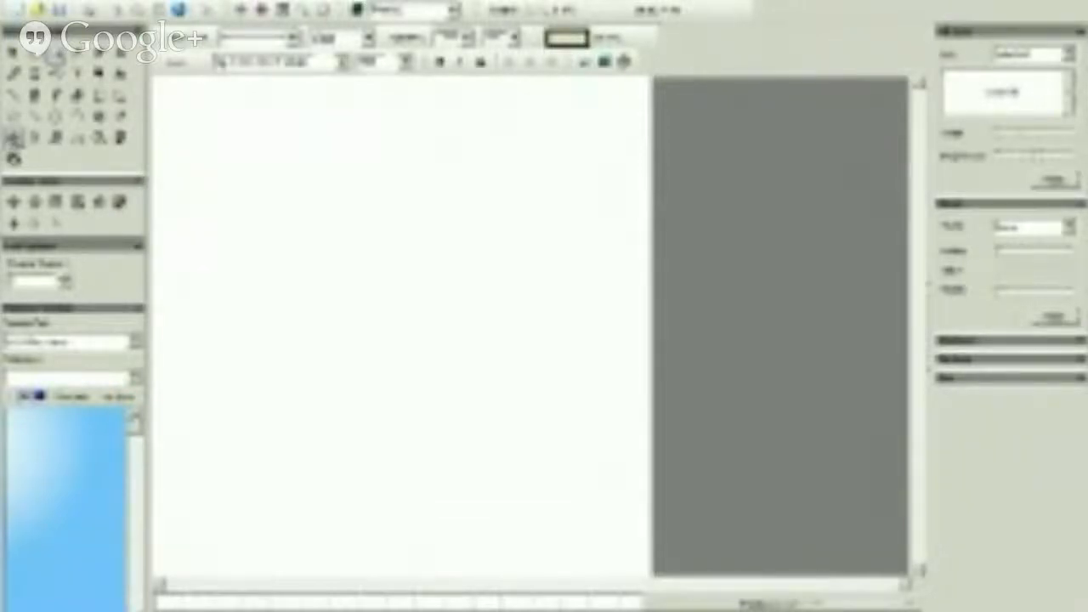
click(14, 141)
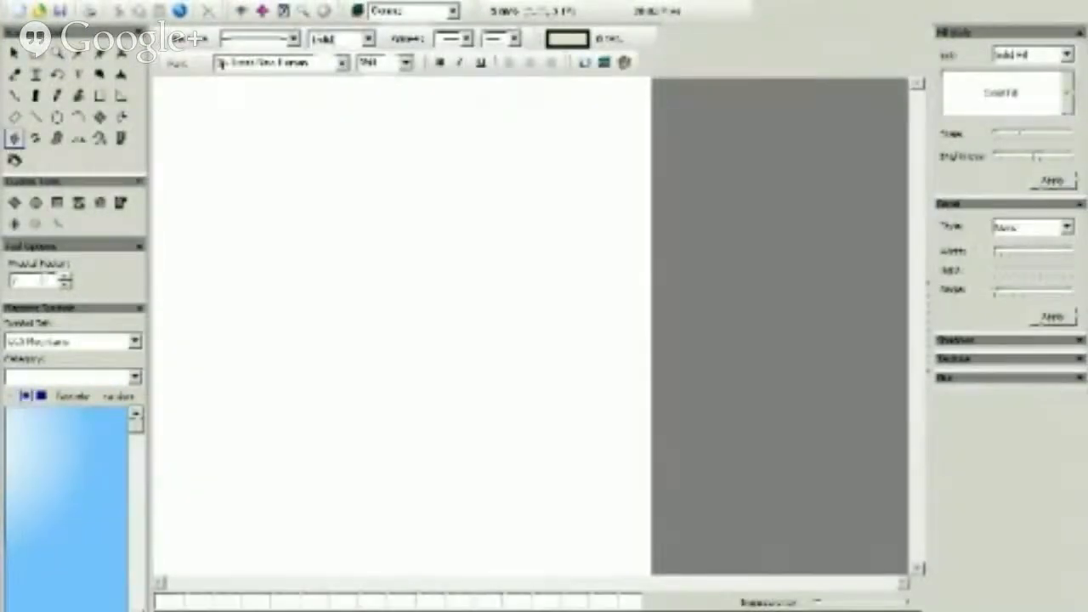
click(67, 286)
click(66, 286)
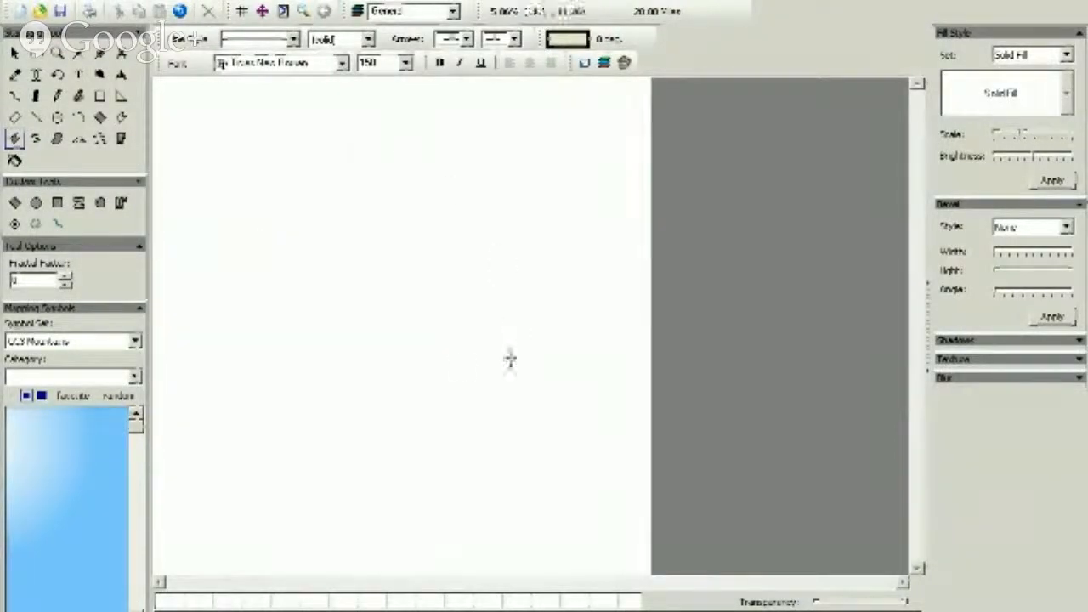
click(576, 390)
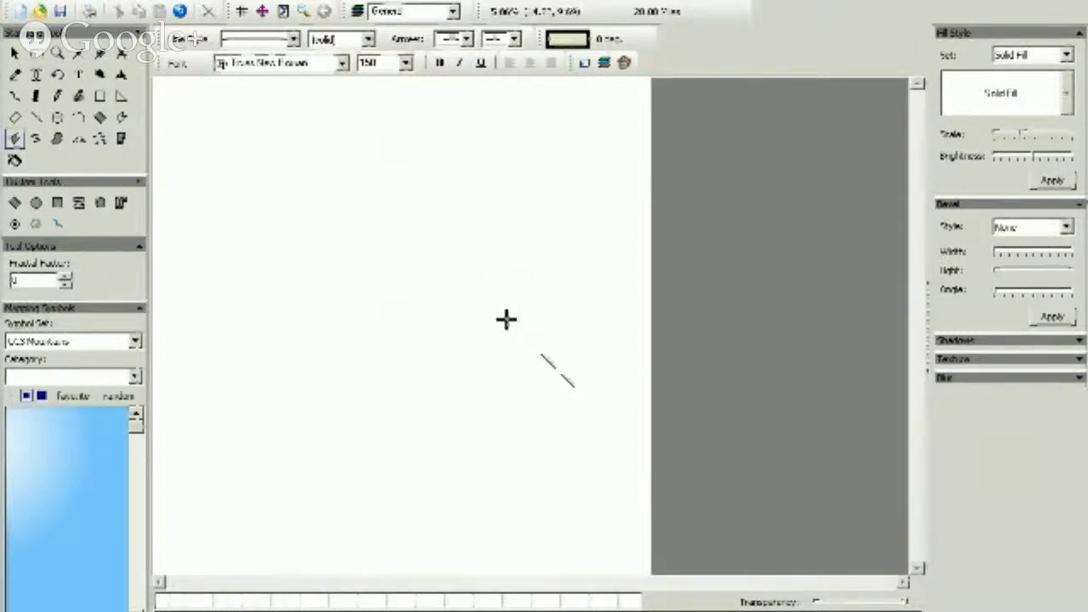
click(459, 262)
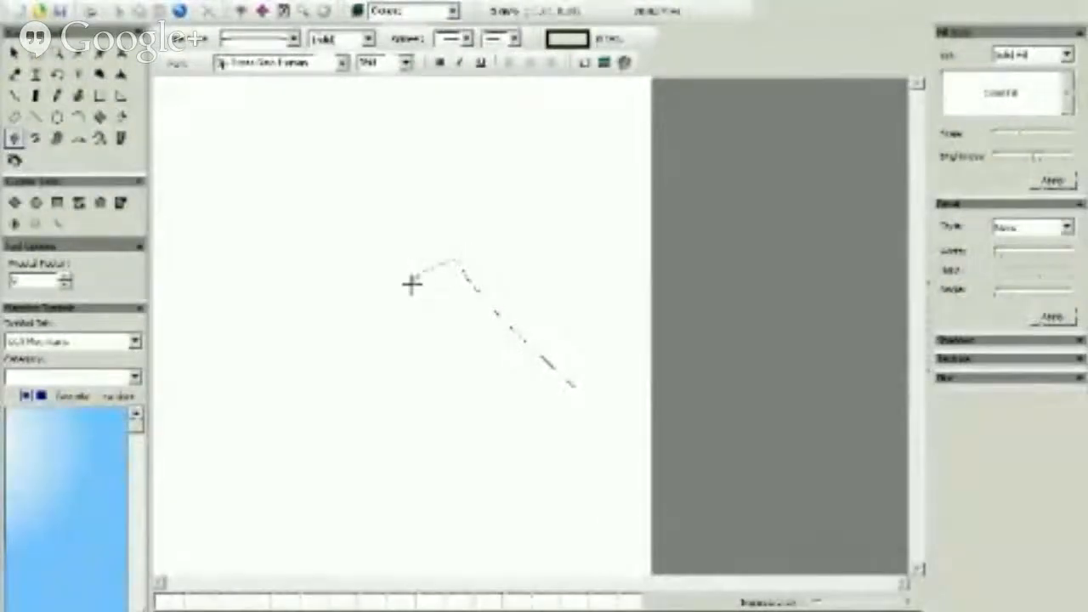
click(353, 321)
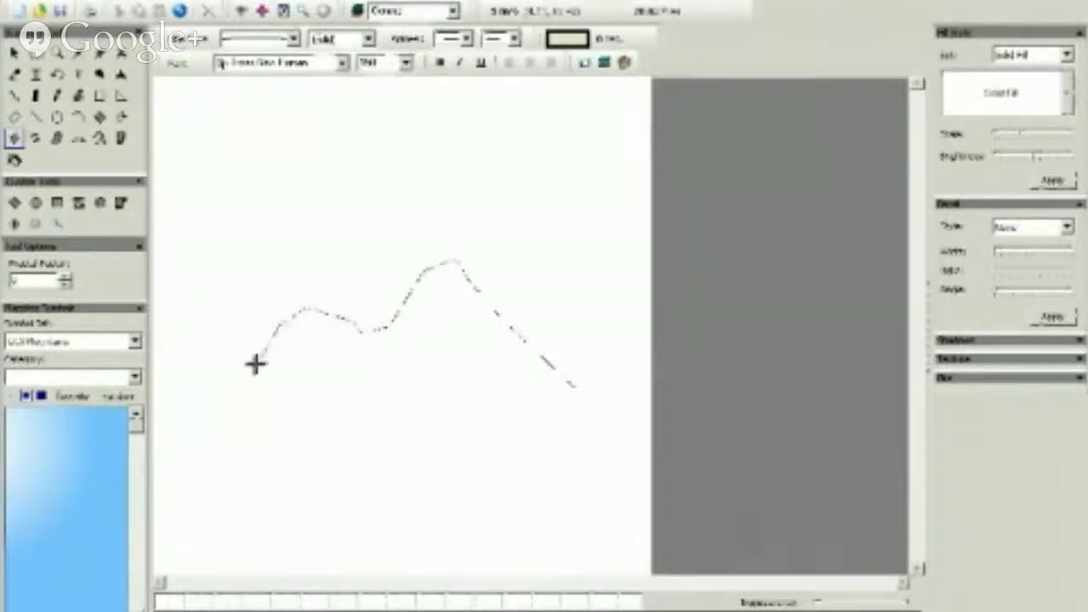
click(200, 405)
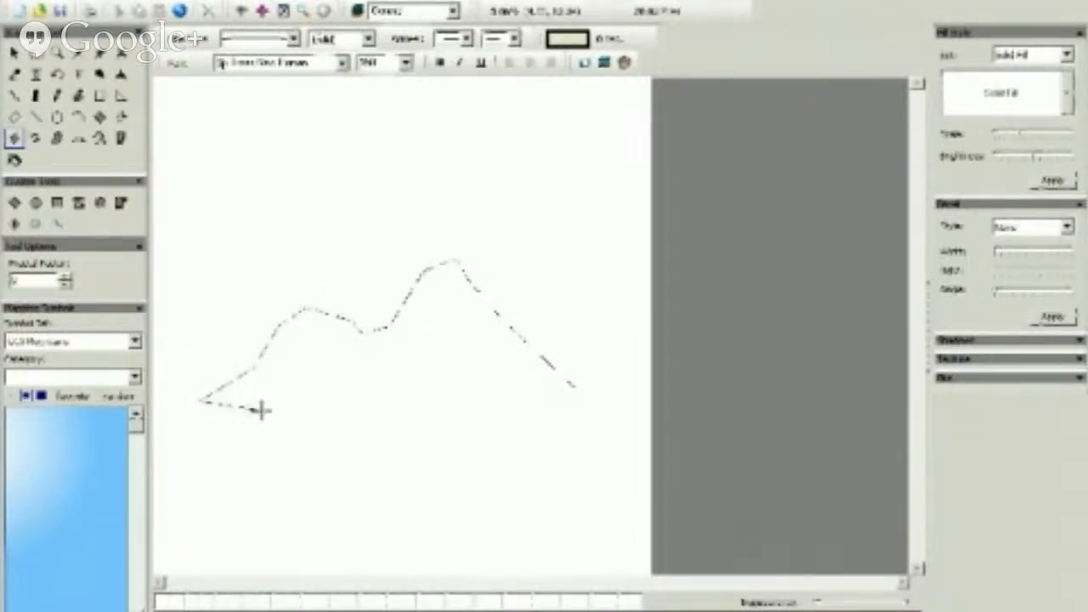
double_click(561, 413)
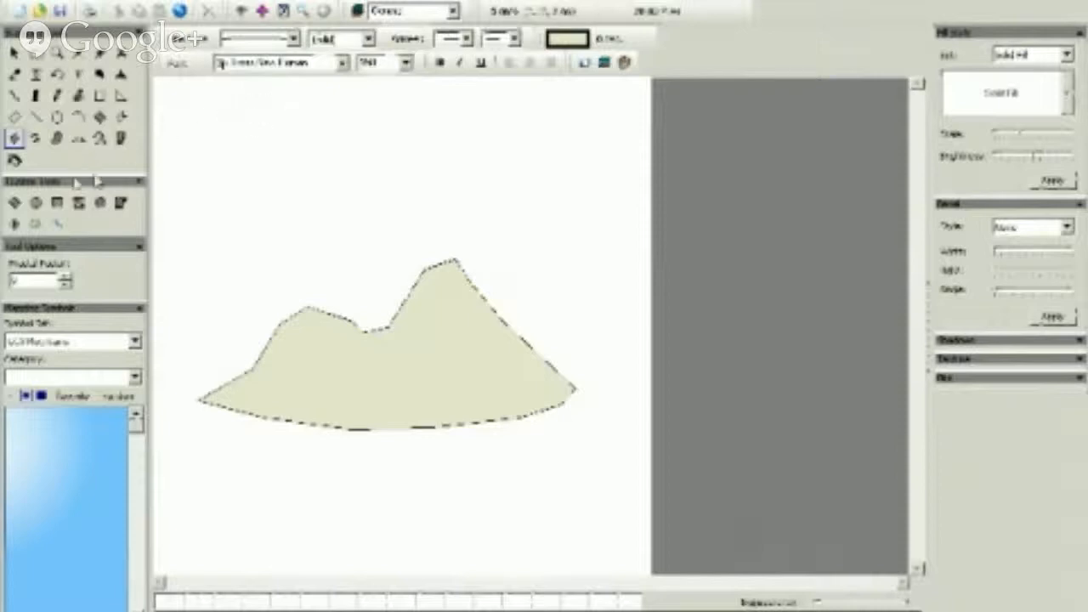
Step: Set the mountain shape's outline to clear and move the shape slightly upward
click(13, 53)
click(366, 389)
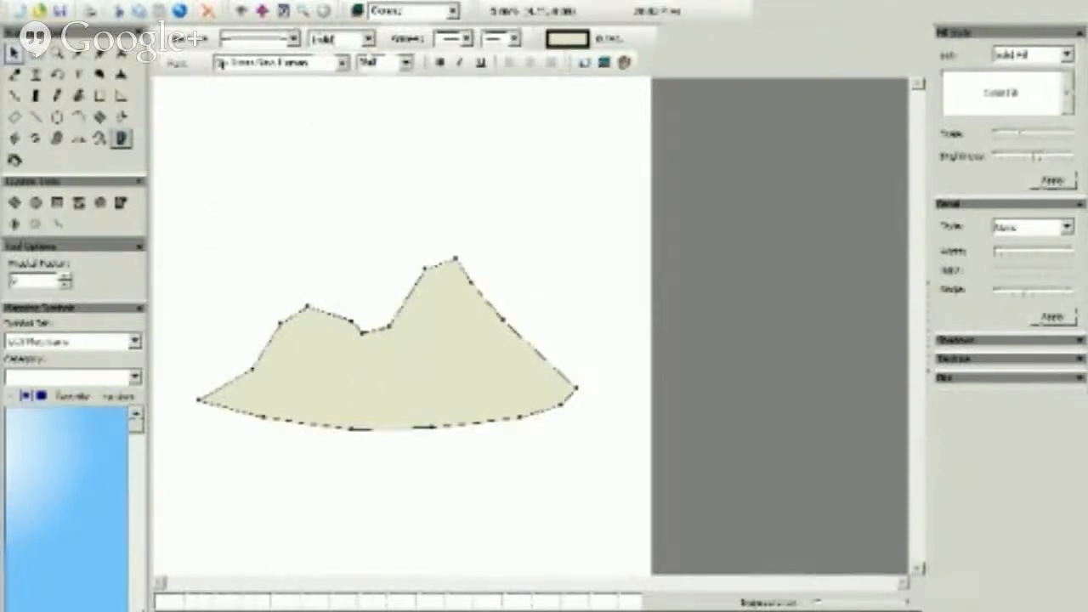
click(368, 38)
click(334, 122)
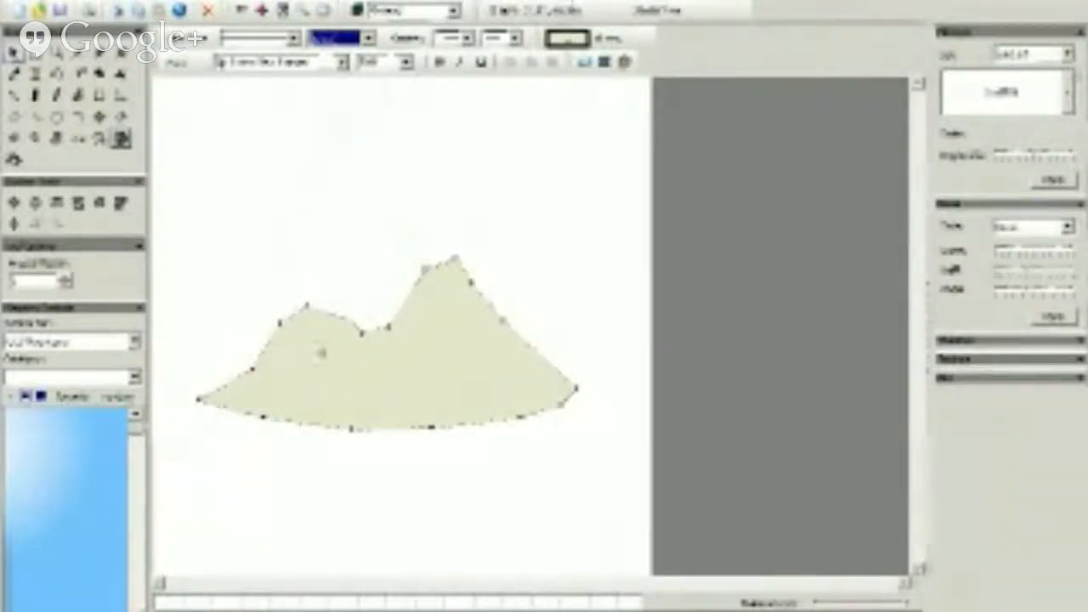
drag(407, 387, 410, 362)
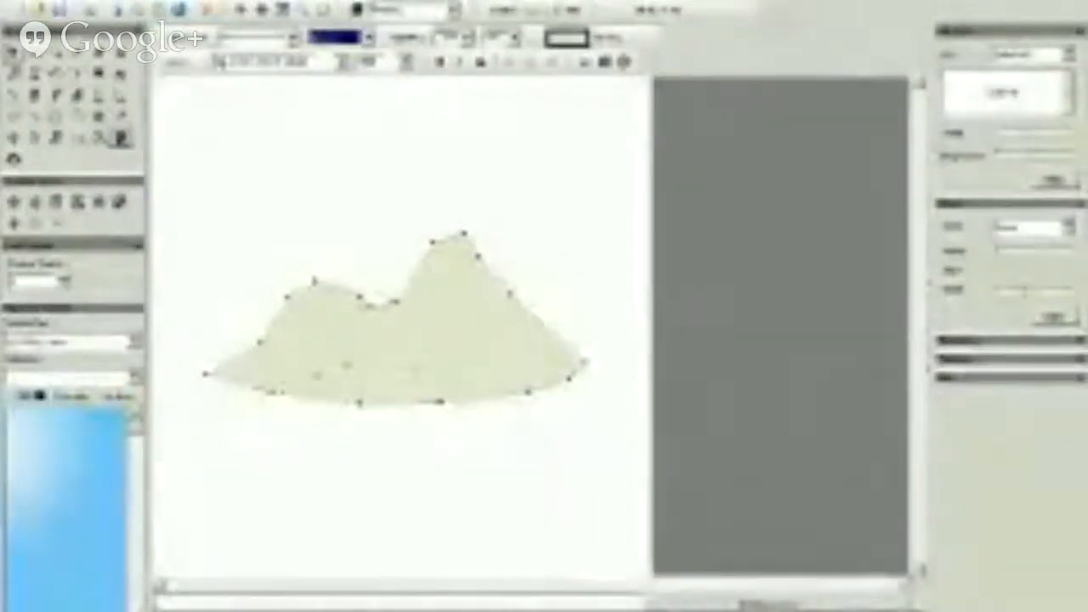
right_click(397, 352)
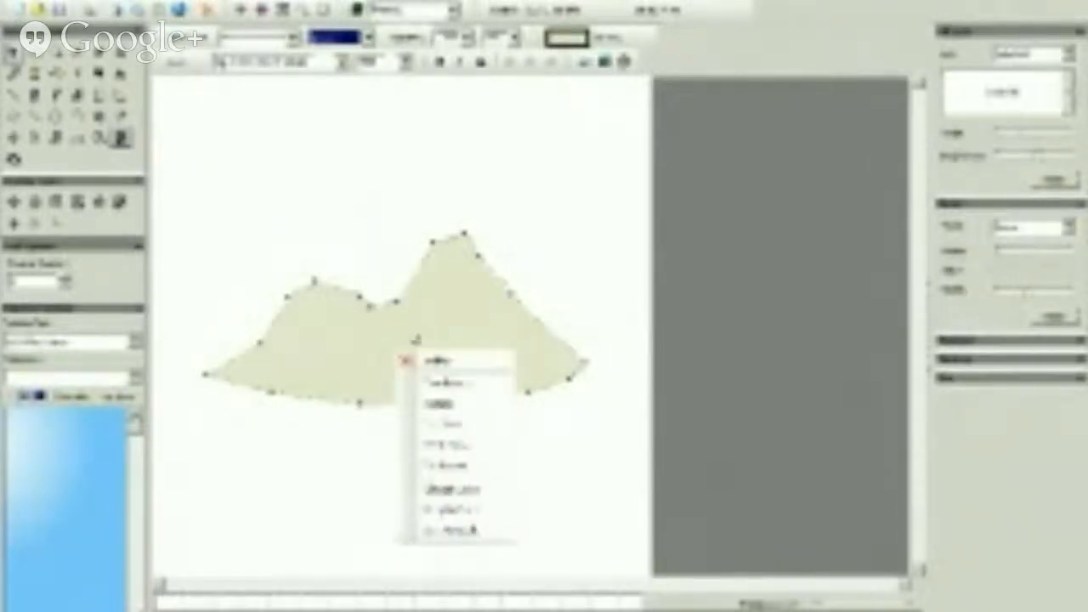
click(415, 342)
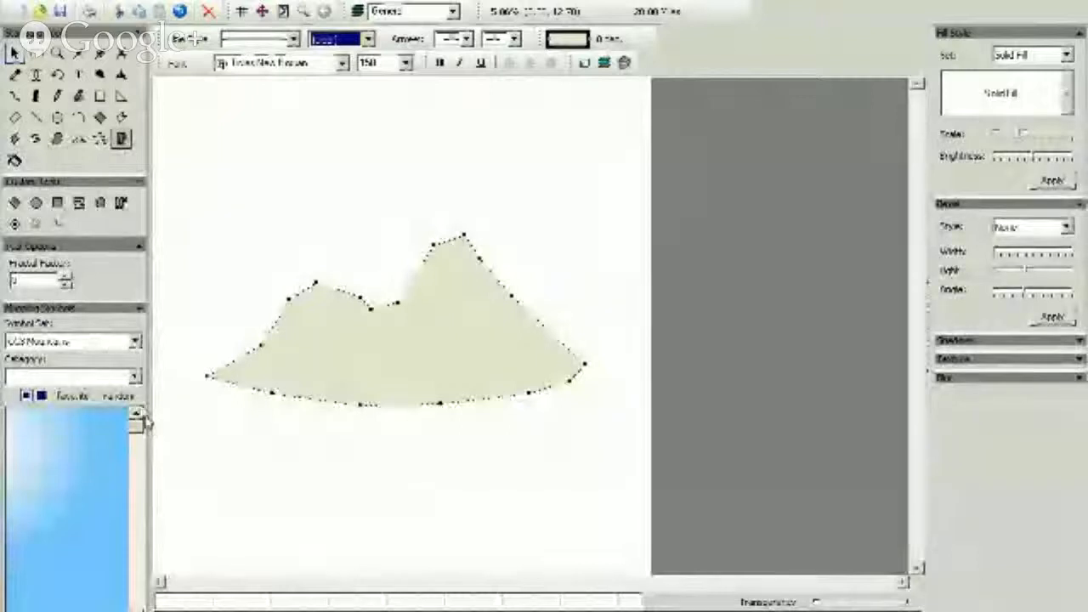
Step: Start a black-filled polygon that follows the mountain's skyline from its right foot over both peaks to just beyond the left foot
click(15, 138)
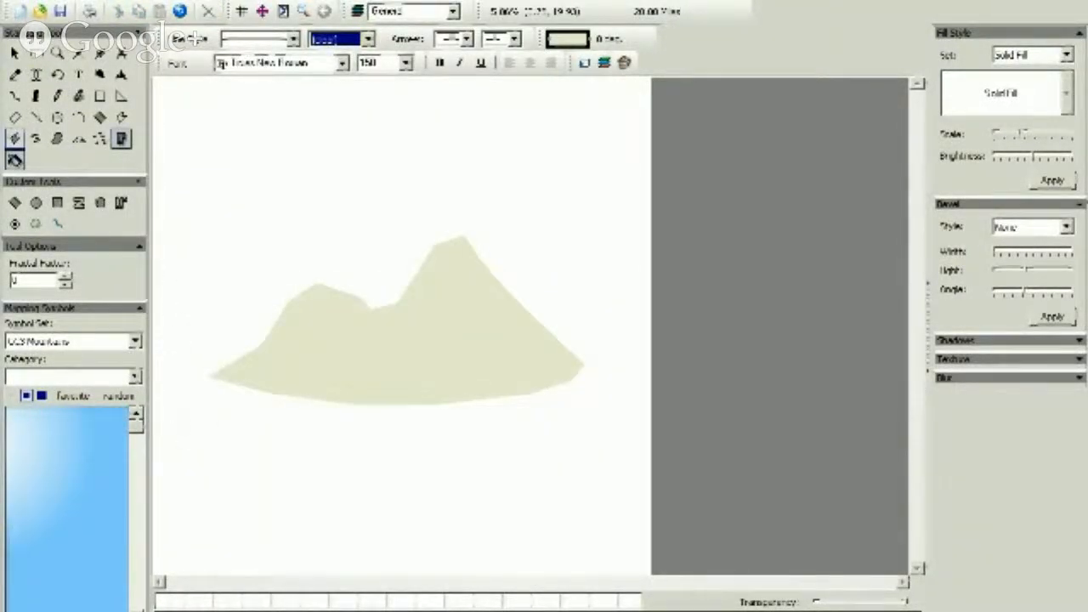
click(168, 606)
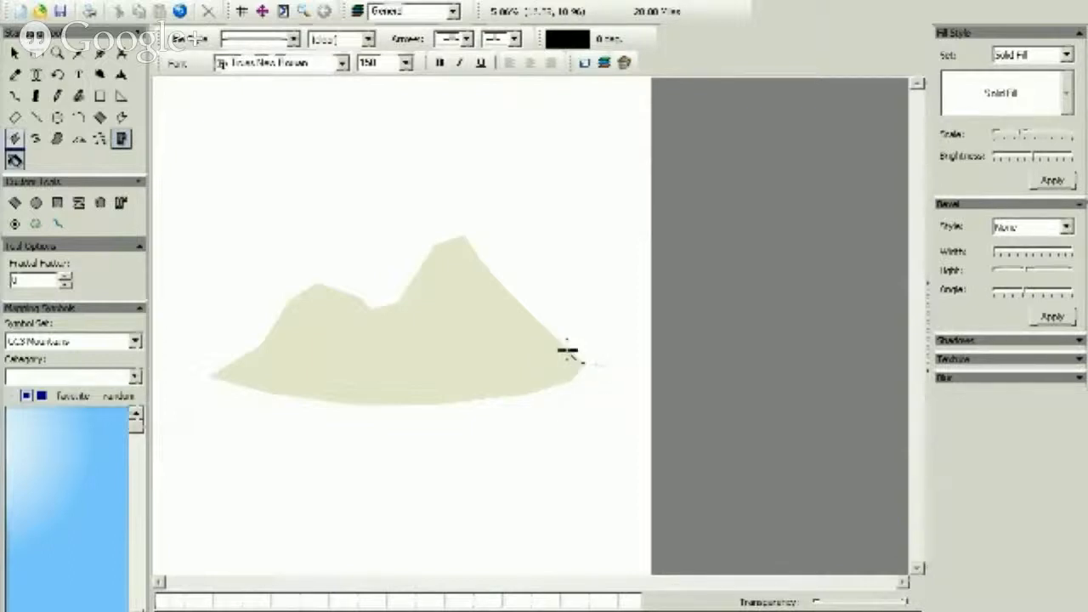
click(544, 331)
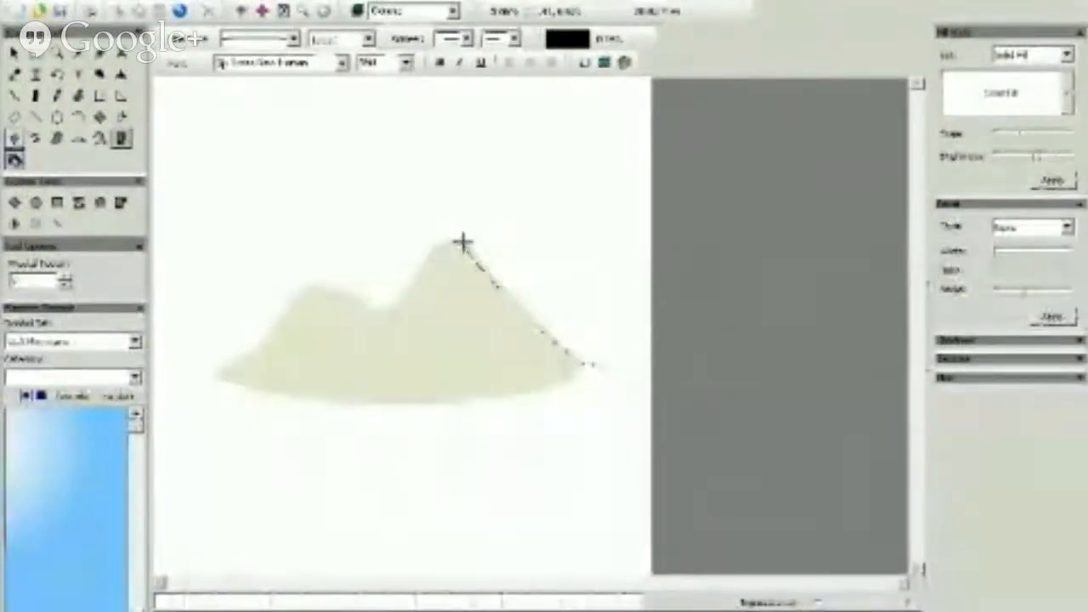
click(462, 244)
click(437, 249)
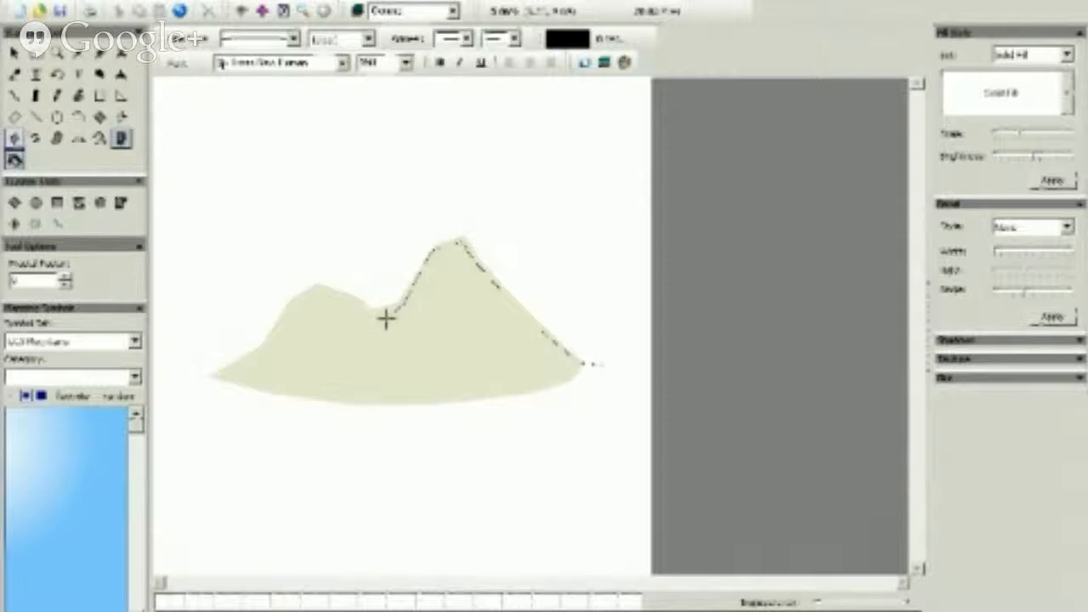
click(320, 290)
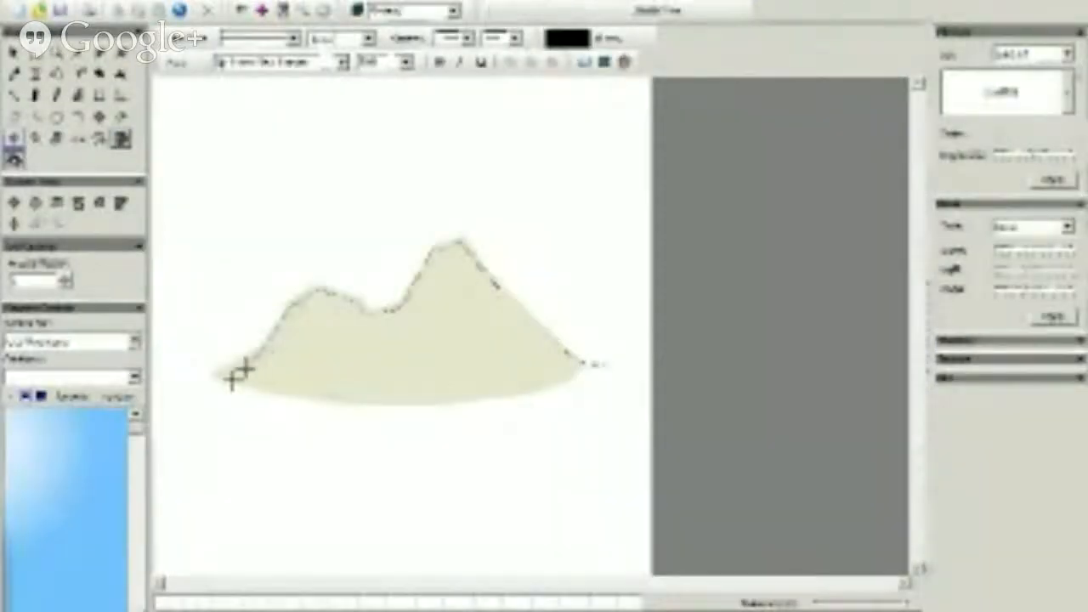
click(183, 383)
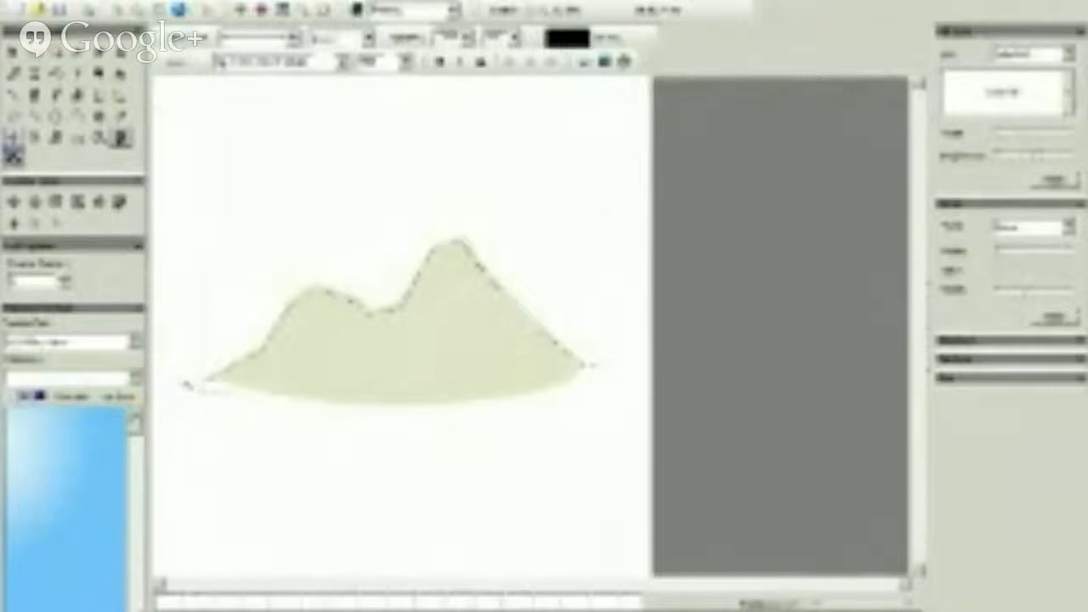
Step: Trace back just inside the skyline to the right foot and close the shape as a thin black ridge
click(272, 350)
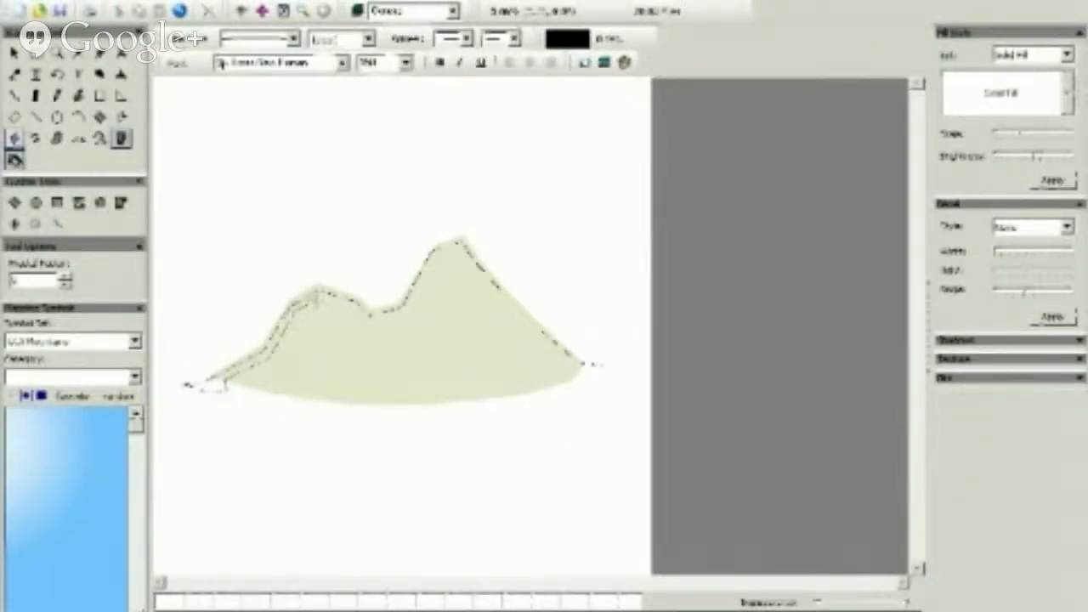
click(318, 295)
click(360, 327)
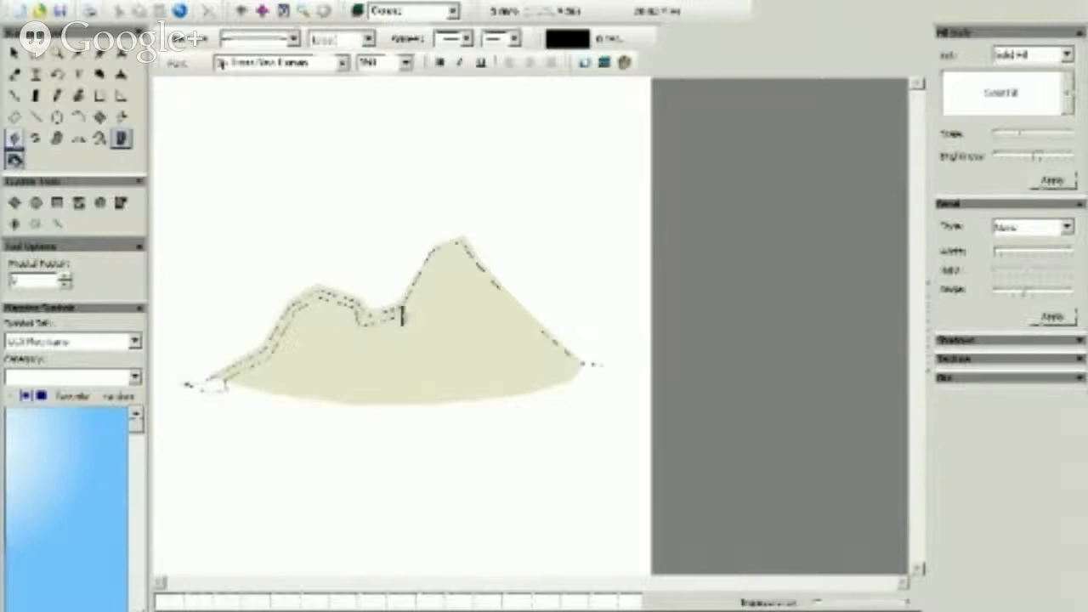
click(402, 313)
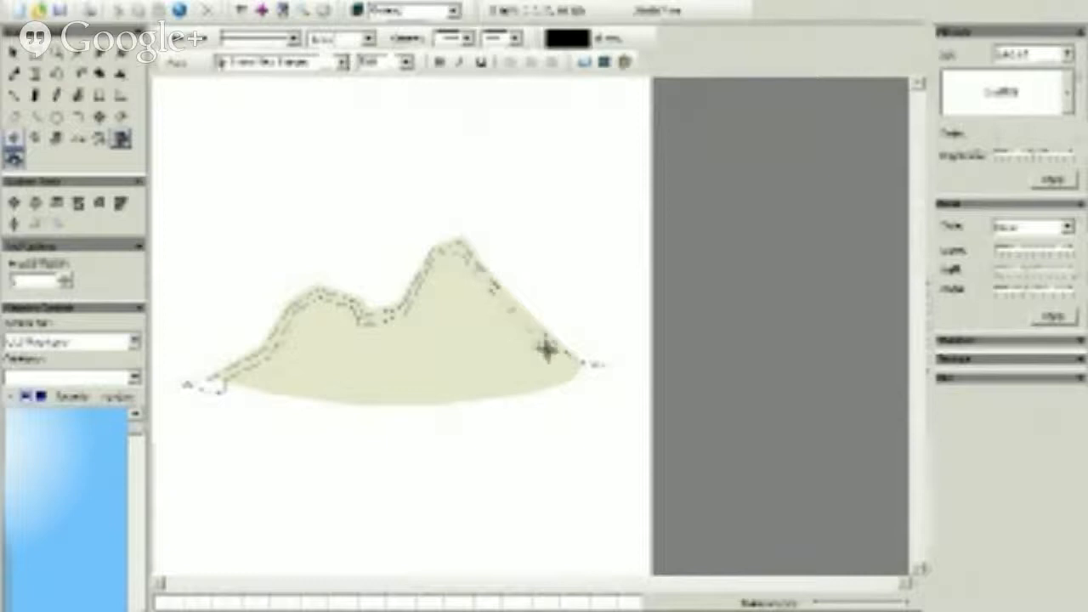
click(576, 371)
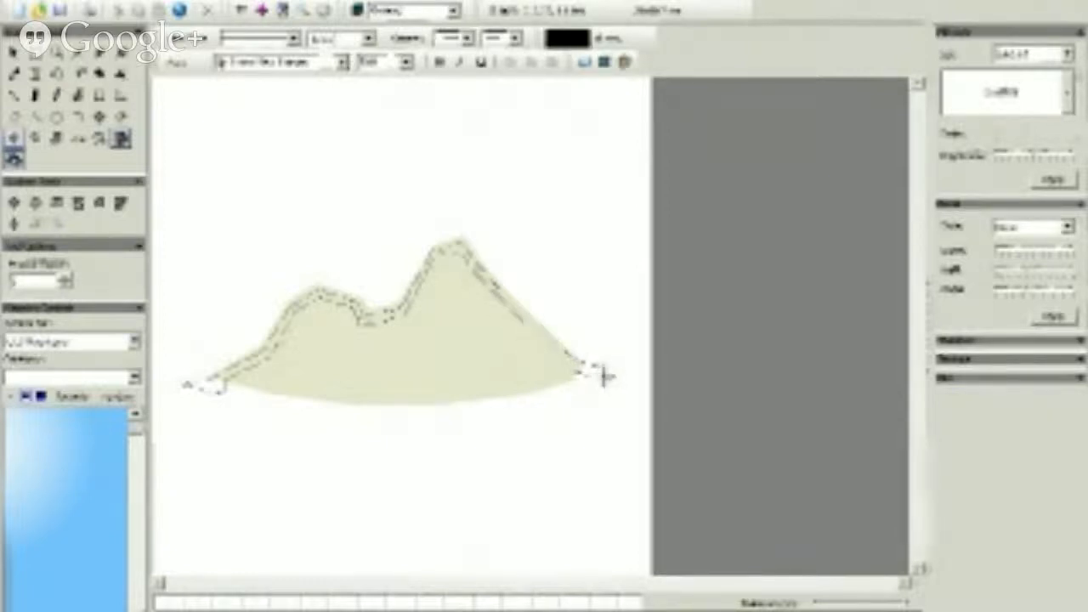
right_click(598, 380)
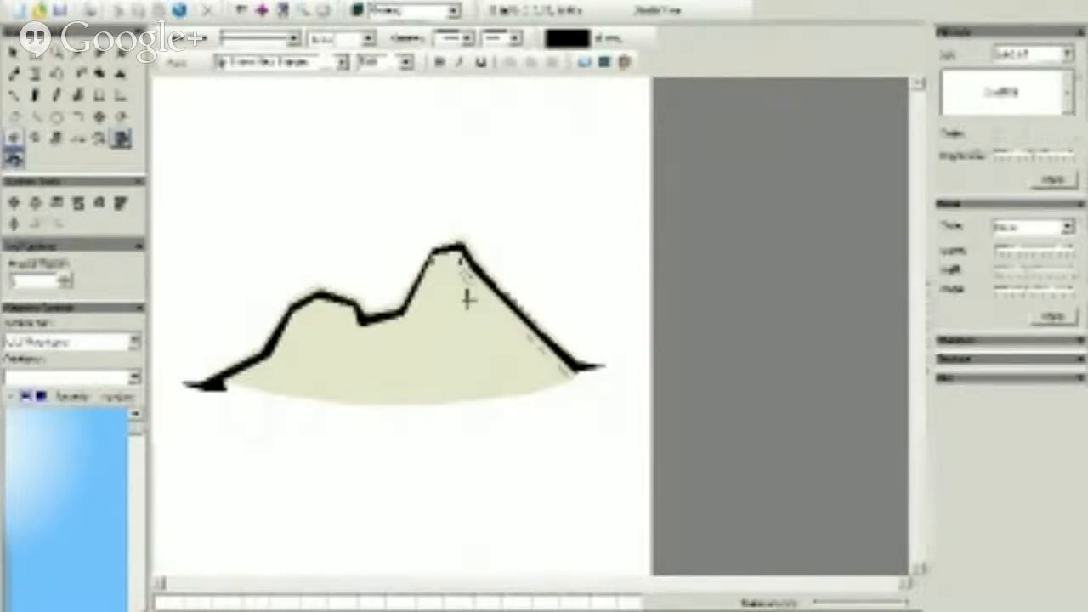
Step: Draw jagged black shadow areas on the right face of the tall peak and down the right side of the small peak
mouse_move(456, 296)
mouse_down()
mouse_move(491, 346)
mouse_move(467, 359)
mouse_move(449, 346)
mouse_move(444, 357)
mouse_move(475, 396)
mouse_move(436, 407)
mouse_move(571, 379)
mouse_up()
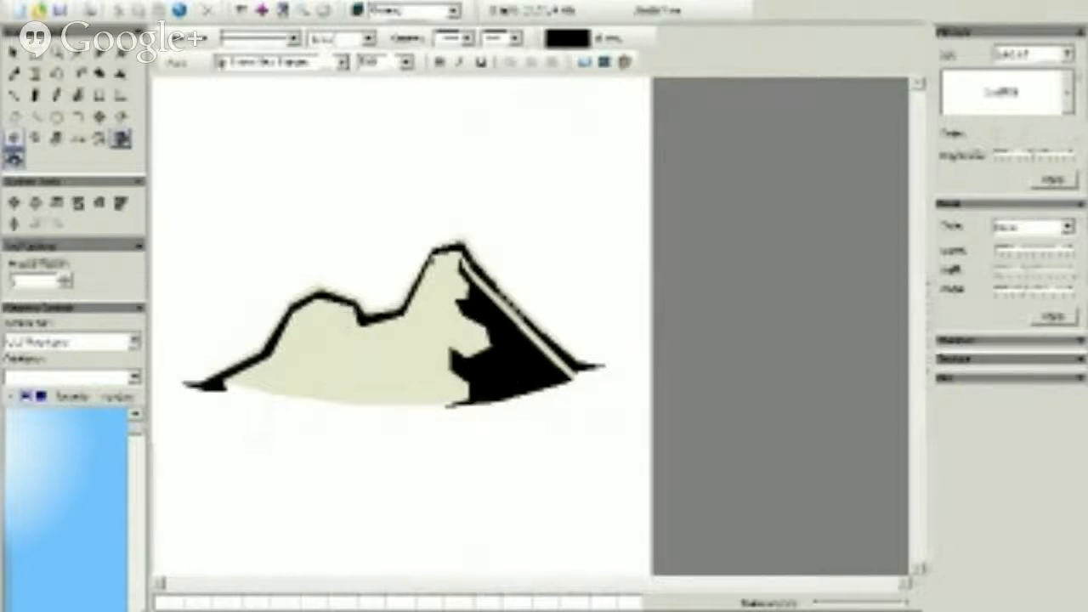
mouse_move(347, 316)
mouse_down()
mouse_move(352, 352)
mouse_move(334, 371)
mouse_move(337, 393)
mouse_up()
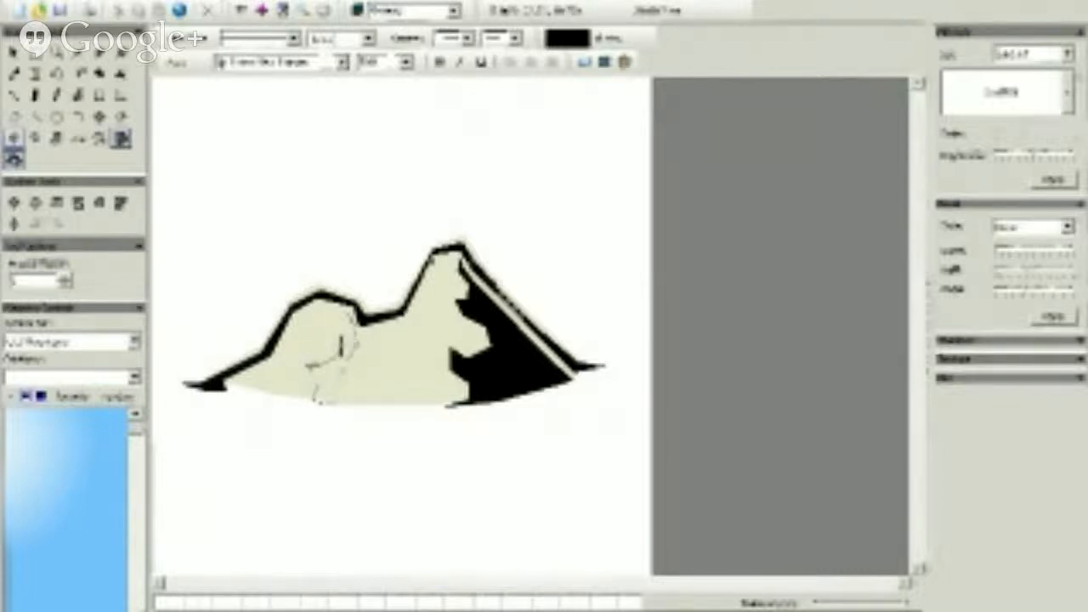
click(345, 324)
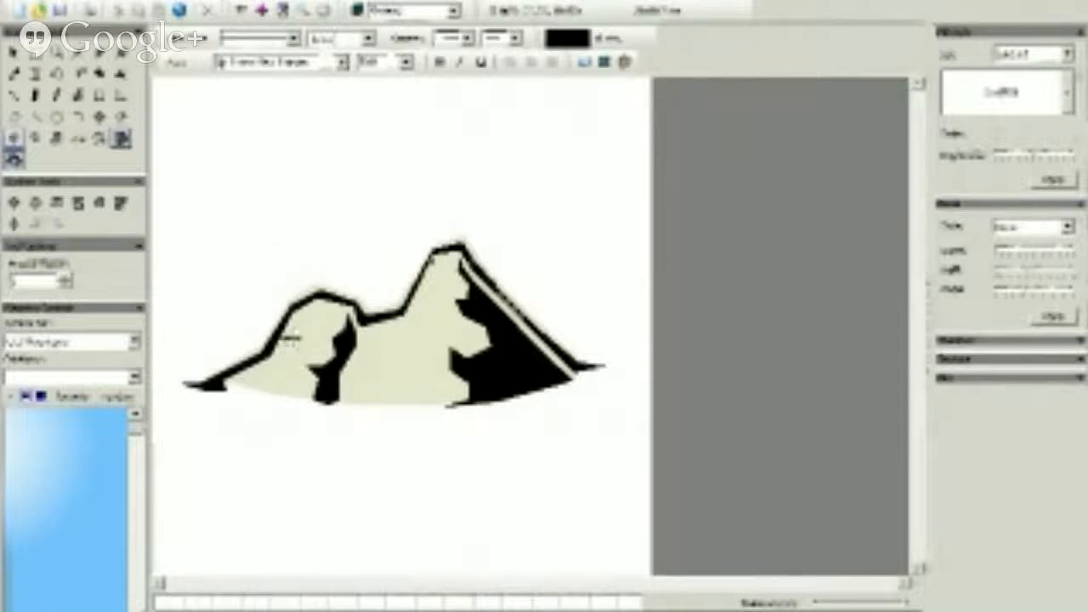
Step: Add thin black creases on the small peak's left slope and in the valley between the two peaks
click(292, 341)
click(271, 373)
click(237, 386)
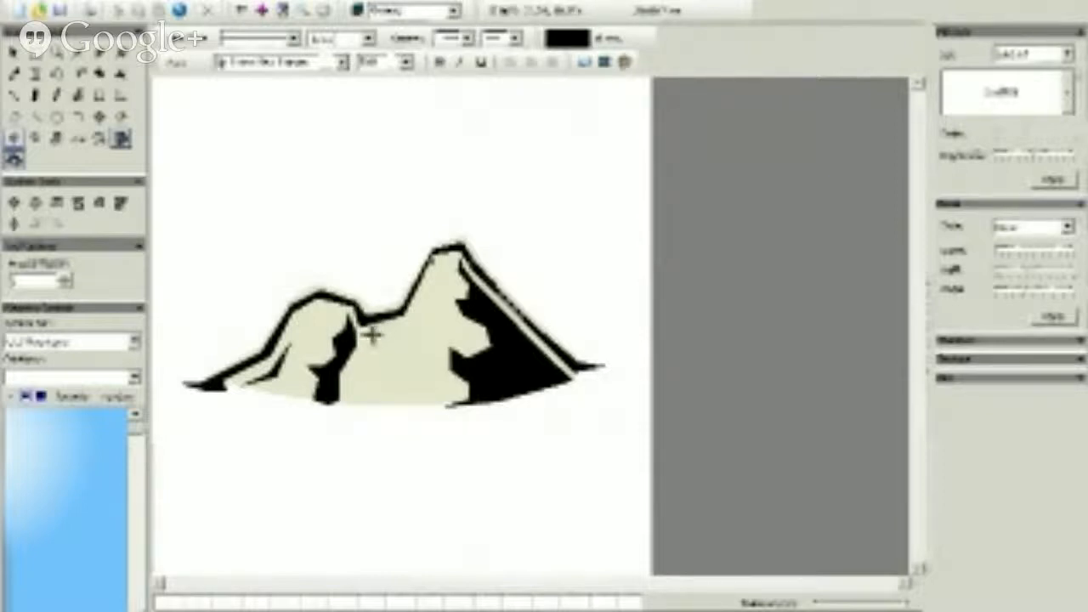
mouse_move(376, 334)
mouse_down()
mouse_move(350, 386)
mouse_move(367, 357)
mouse_up()
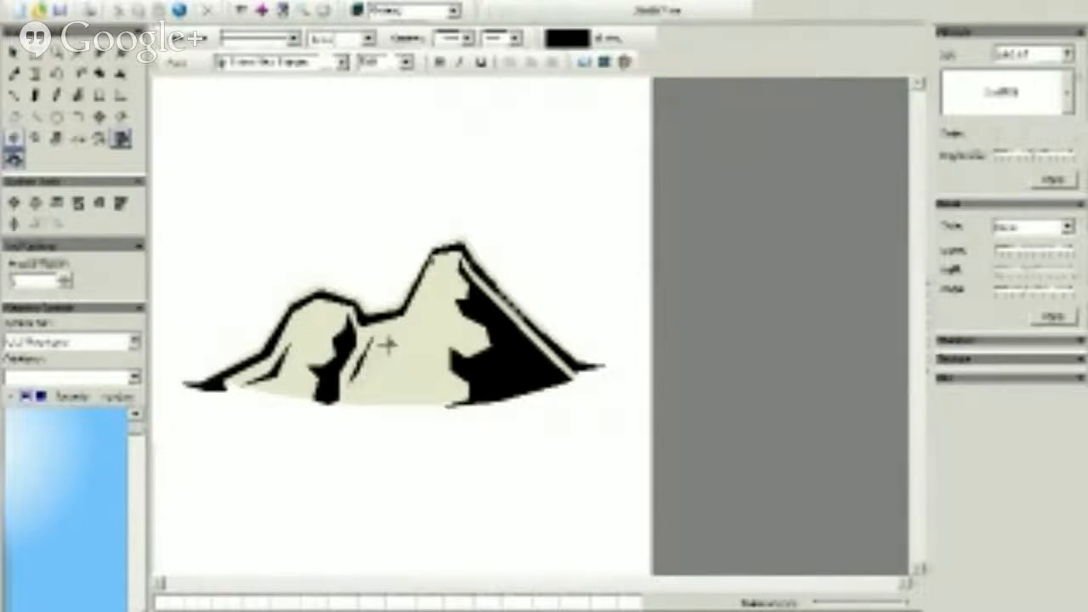
Step: Draw a long narrow black crease from the tall peak's upper left side down toward the mountain's base
drag(435, 263, 416, 314)
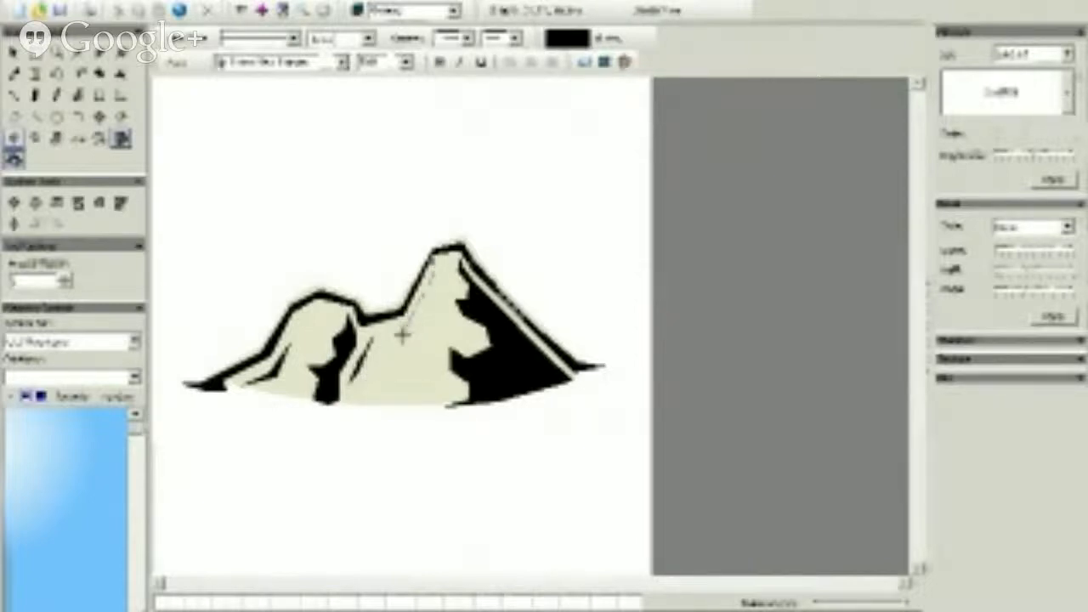
click(402, 343)
click(397, 372)
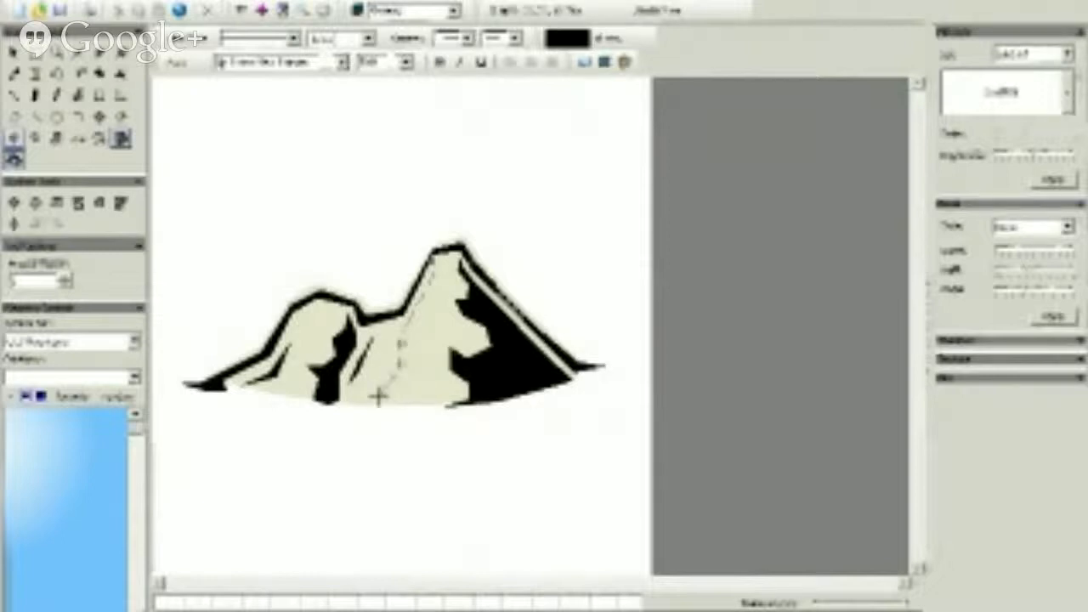
click(378, 396)
click(397, 390)
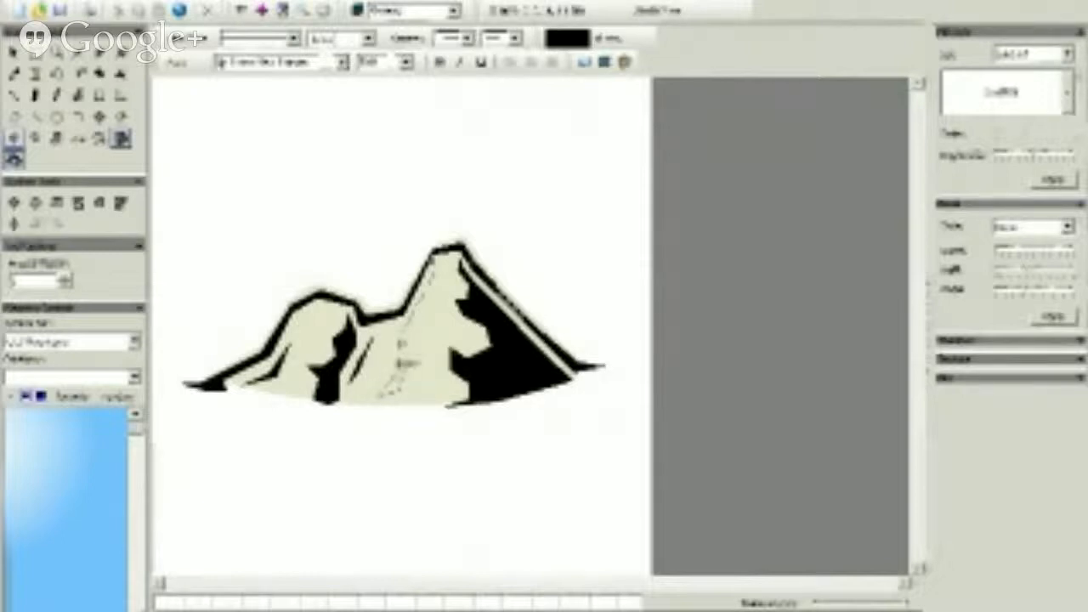
click(407, 360)
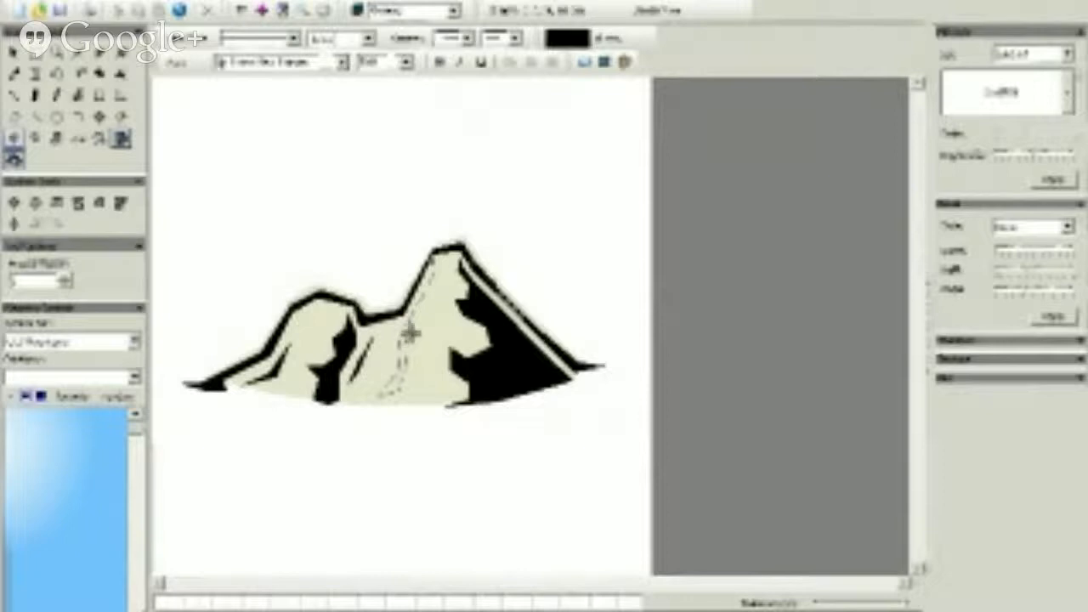
double_click(409, 333)
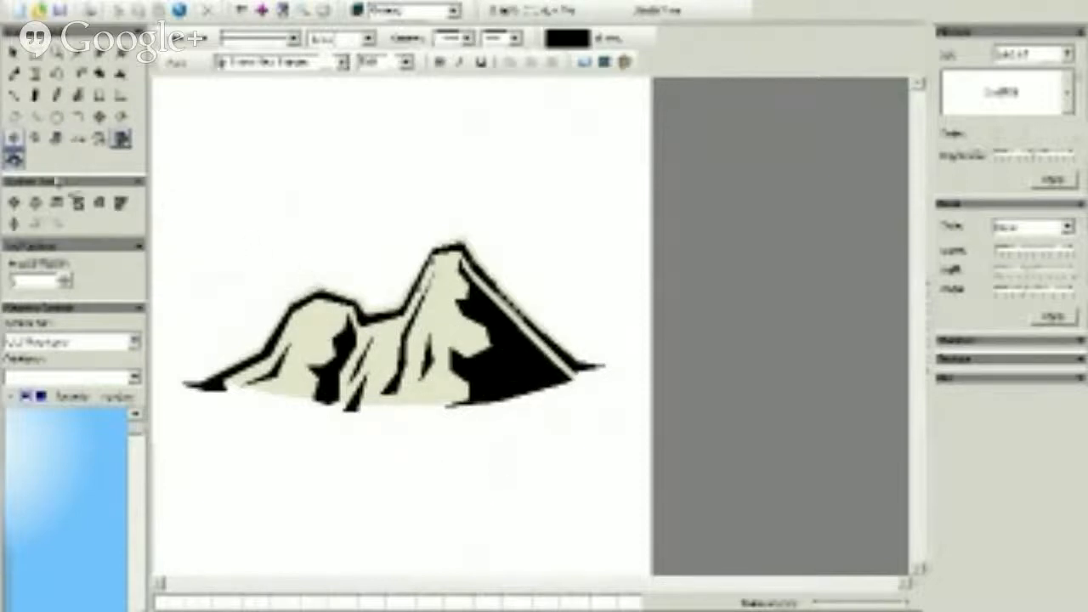
Step: Add small pale beige highlights inside the black shadow areas and small black accents on the tall peak
click(330, 609)
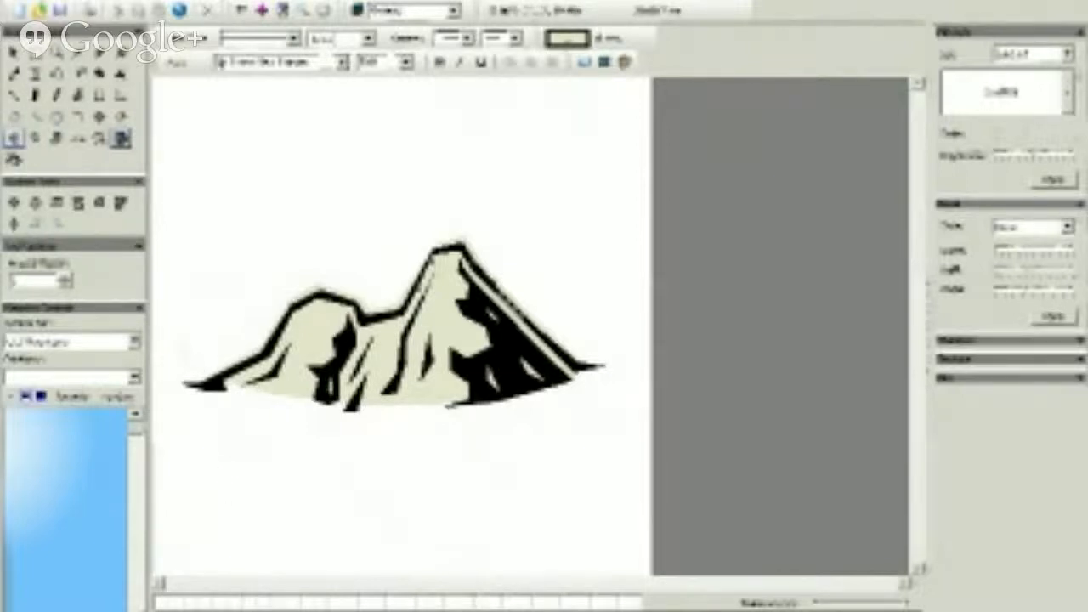
click(231, 605)
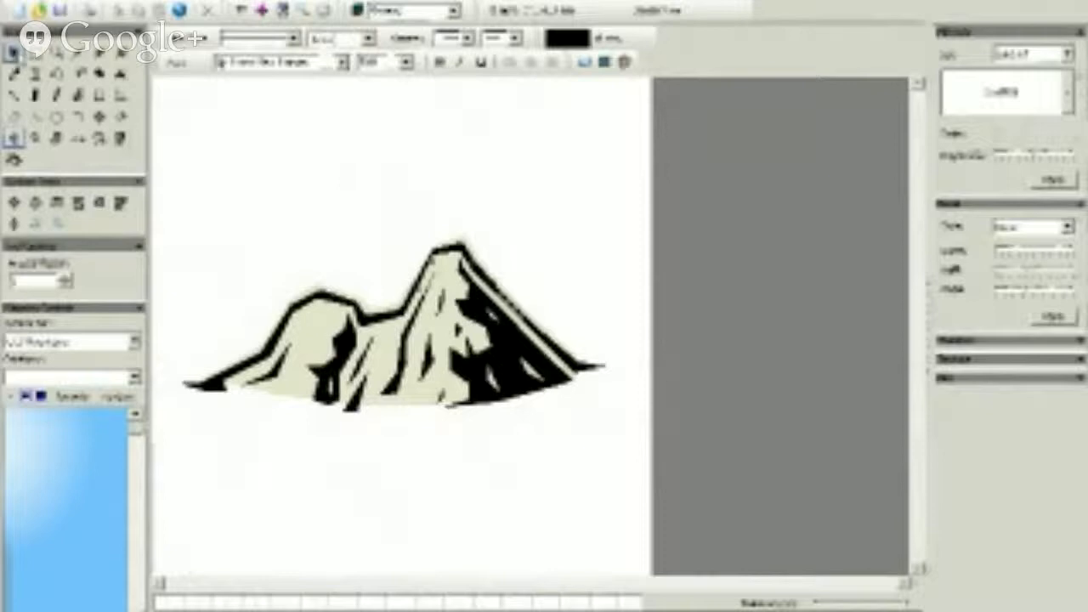
Step: Select all of the mountain's shapes and combine them into a single symbol
click(34, 53)
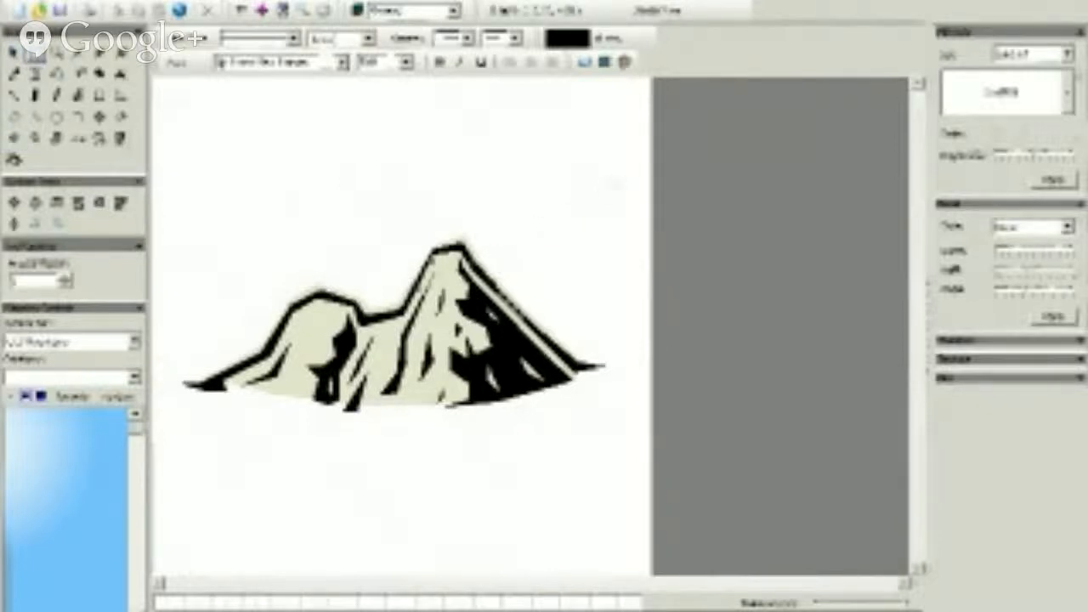
drag(616, 190, 159, 482)
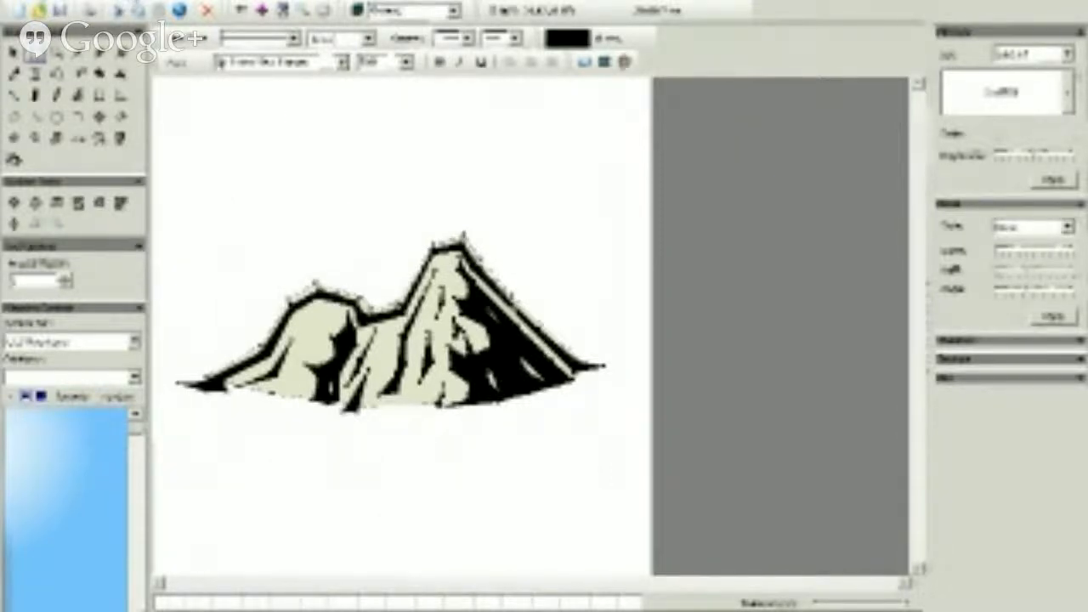
click(140, 10)
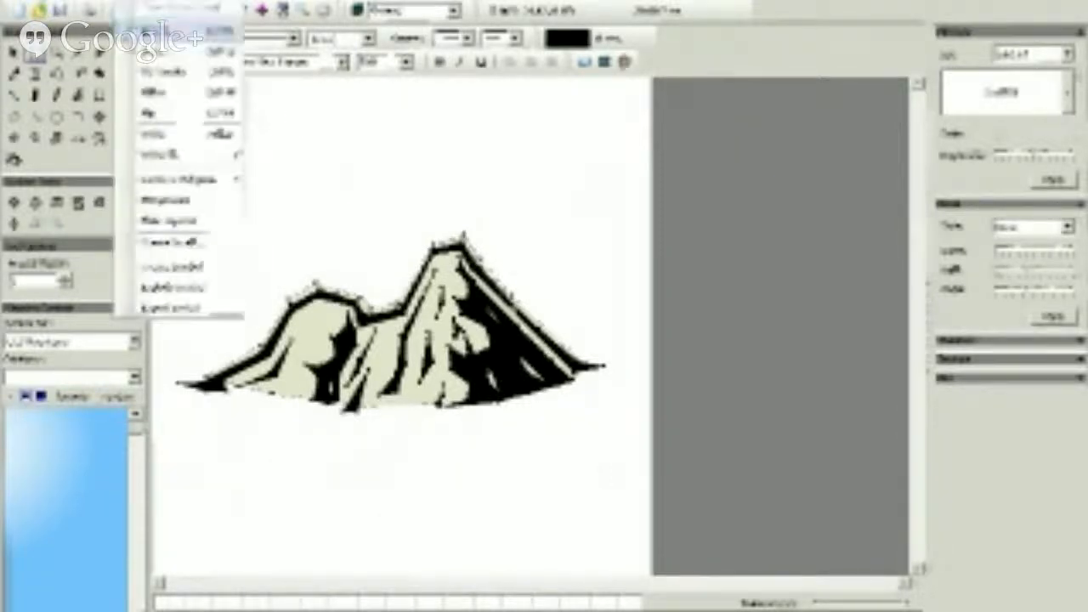
click(173, 268)
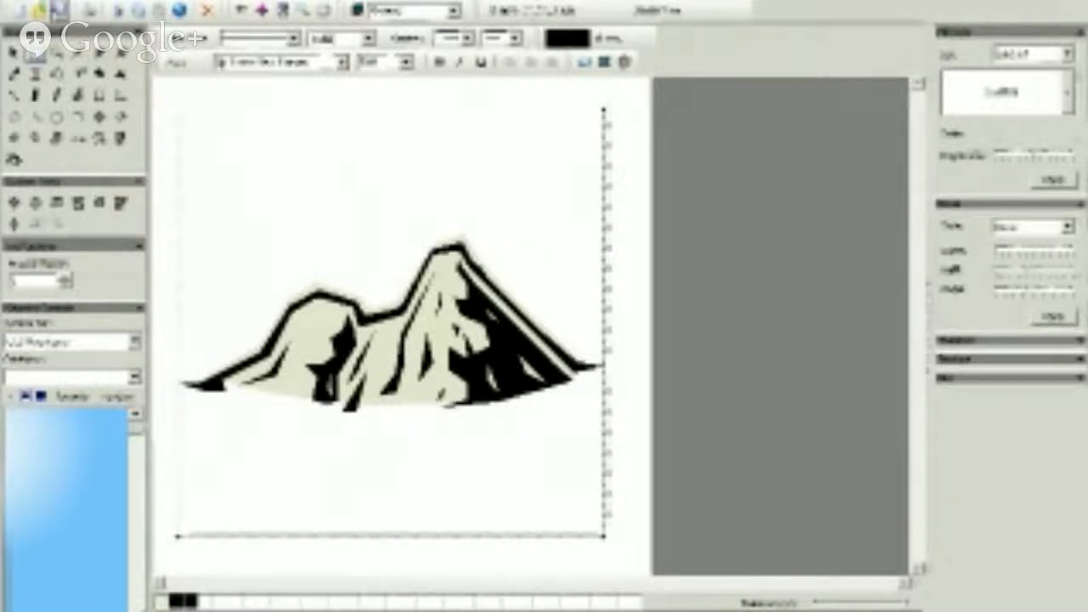
Step: Start exporting the combined mountain symbol and browse to the fantasy symbols folder as its destination
click(125, 2)
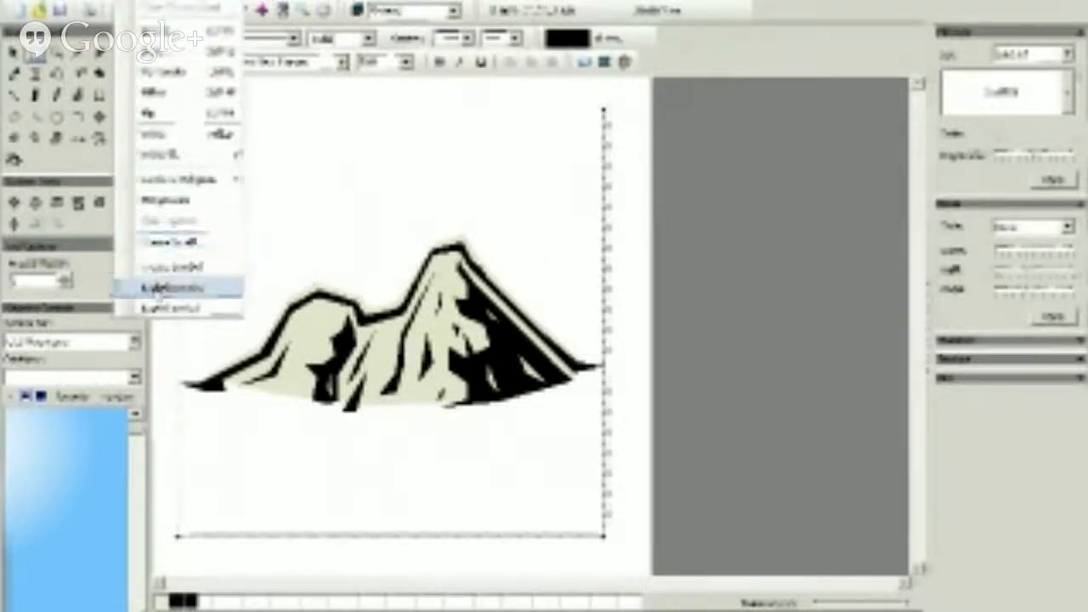
click(162, 314)
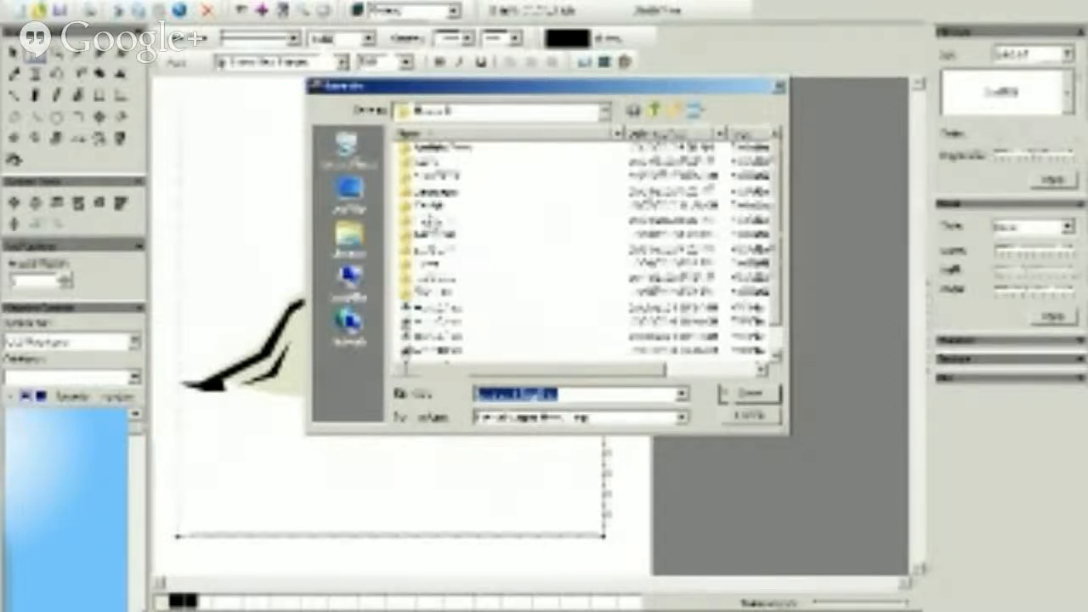
click(426, 205)
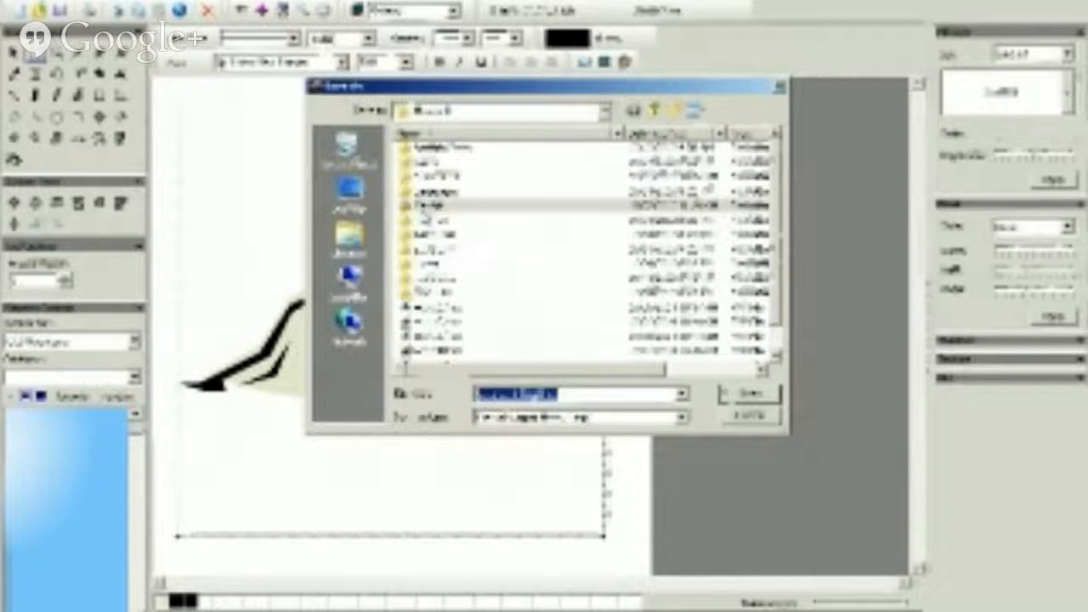
double_click(405, 207)
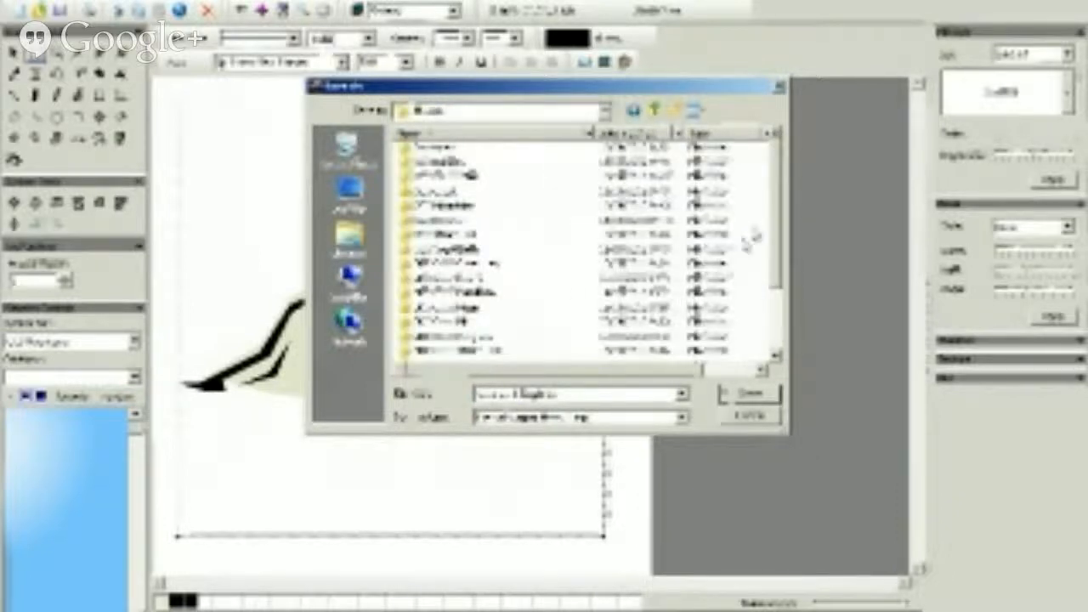
drag(775, 238, 769, 344)
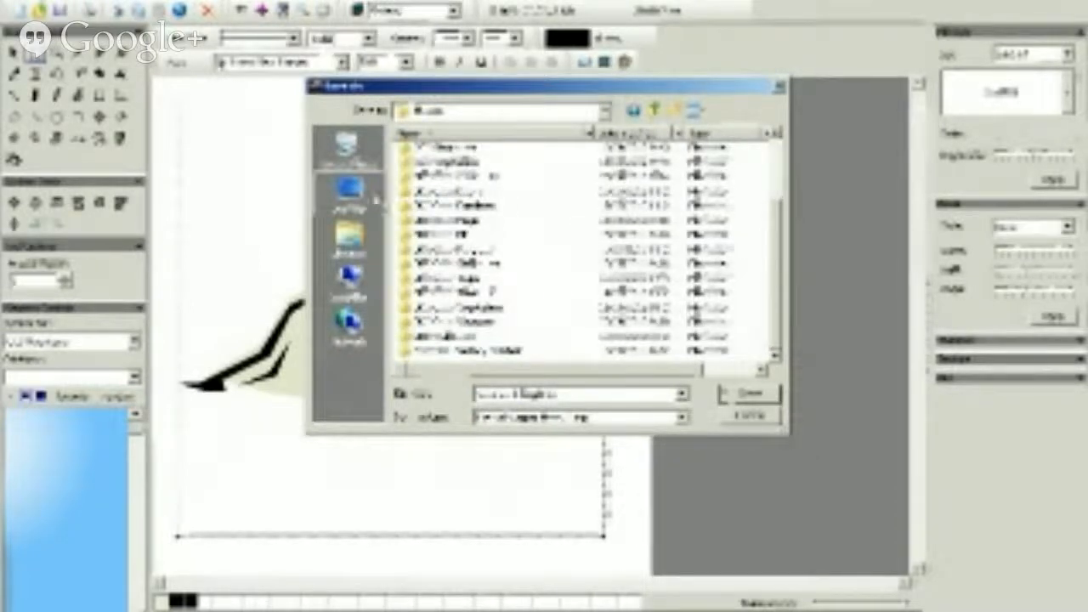
double_click(441, 352)
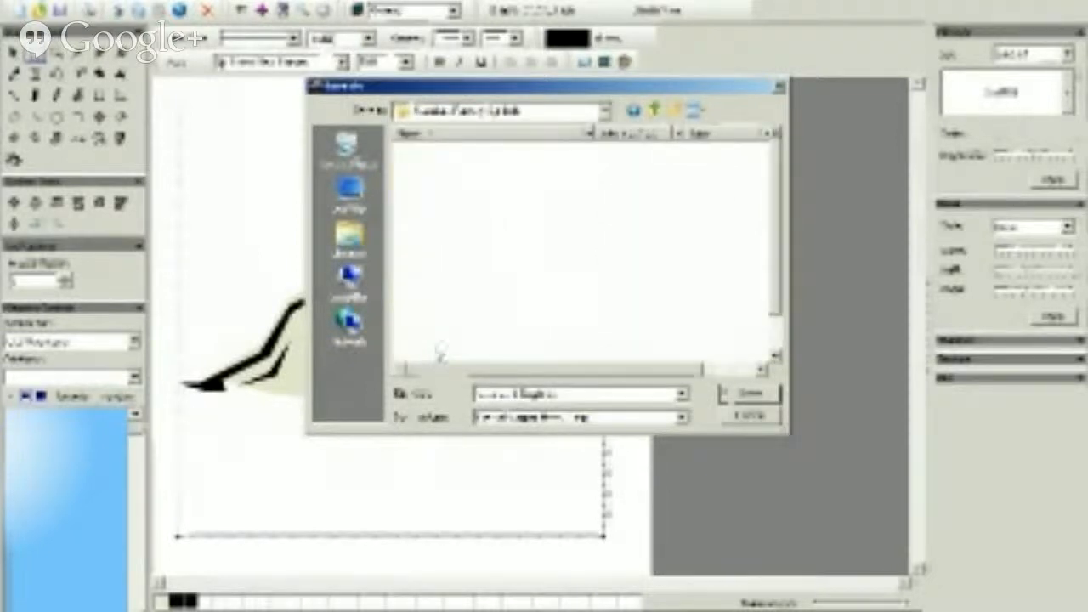
drag(769, 225, 774, 345)
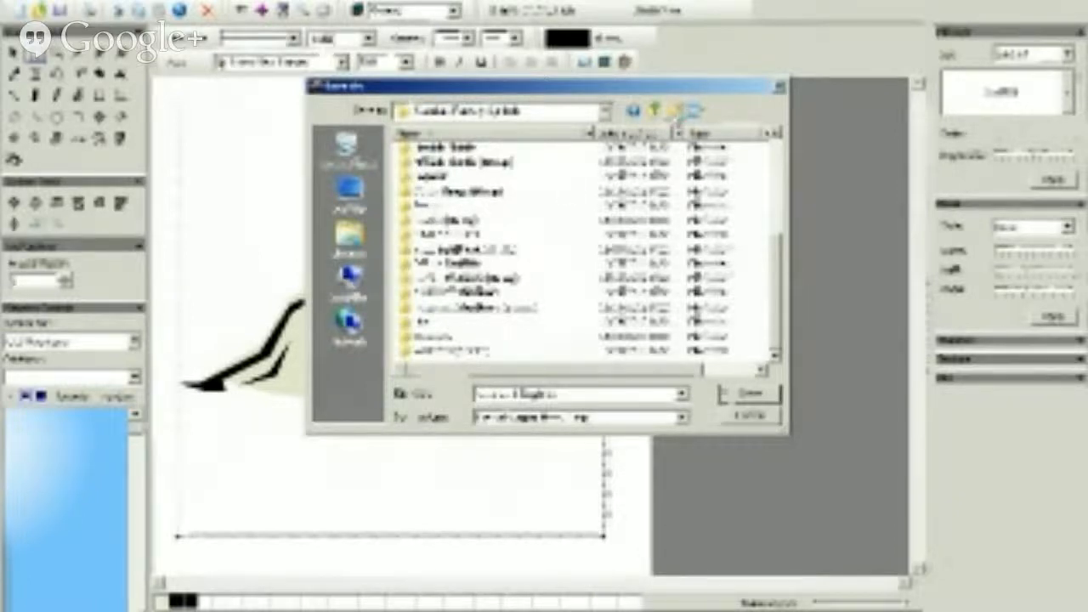
Step: Create and name a new folder for custom mountain symbols inside the current symbols folder
click(675, 112)
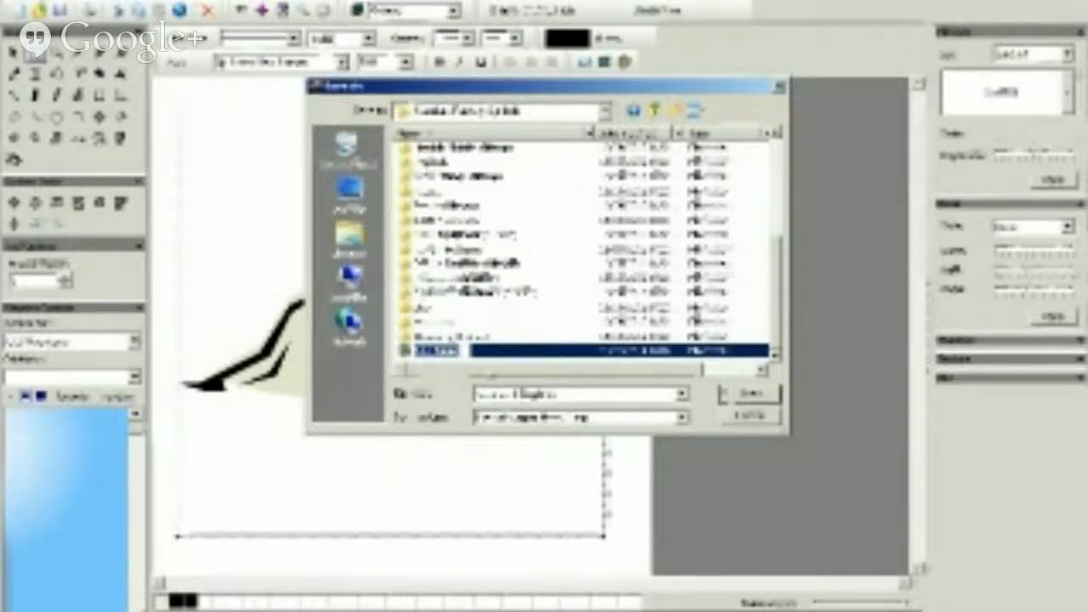
click(498, 391)
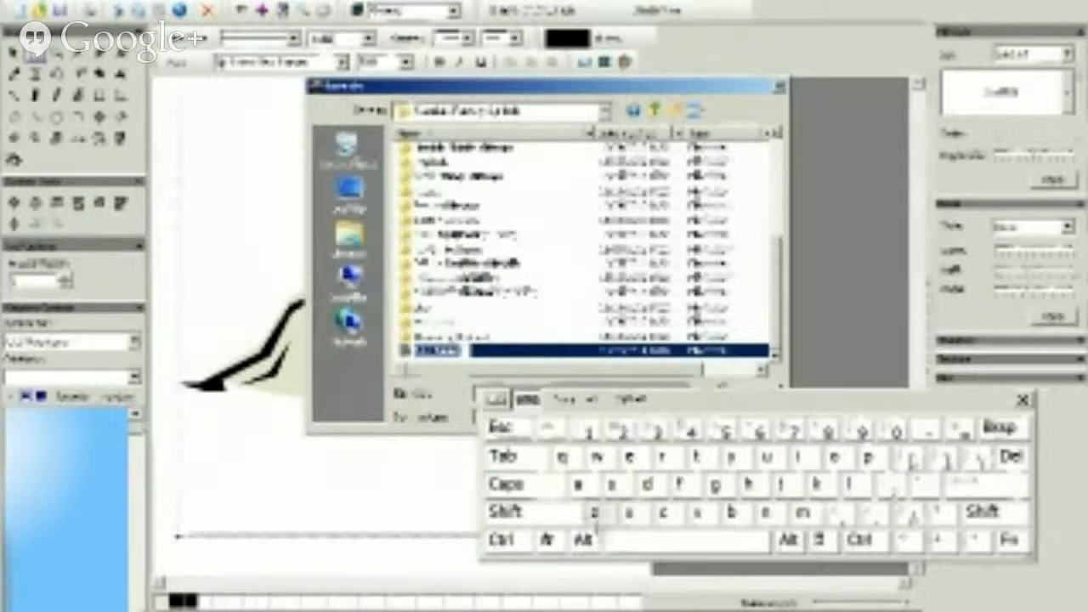
click(1023, 401)
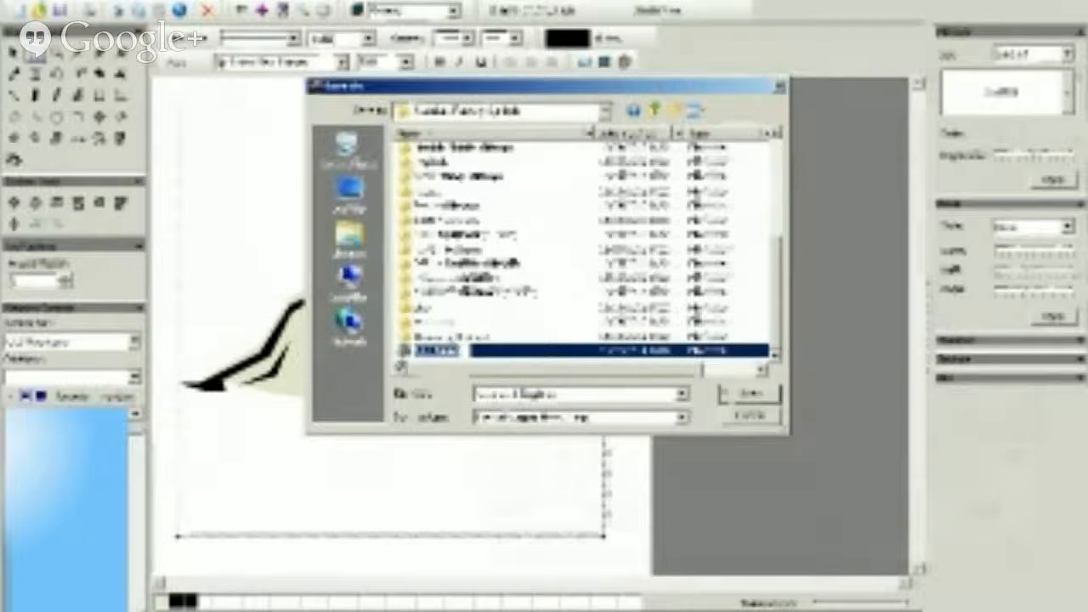
key(BackSpace)
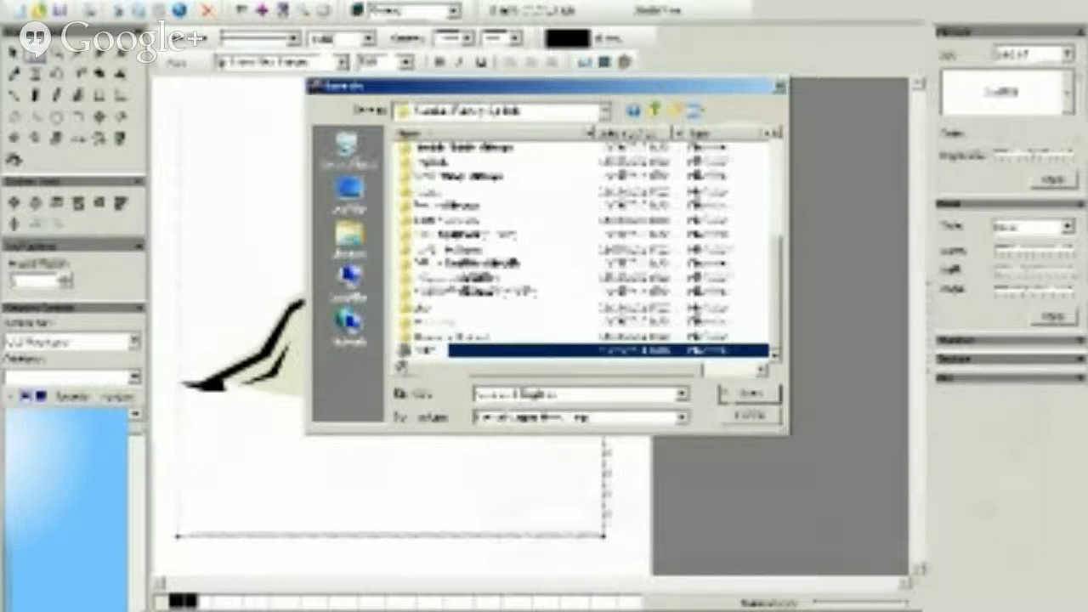
text(Part ar)
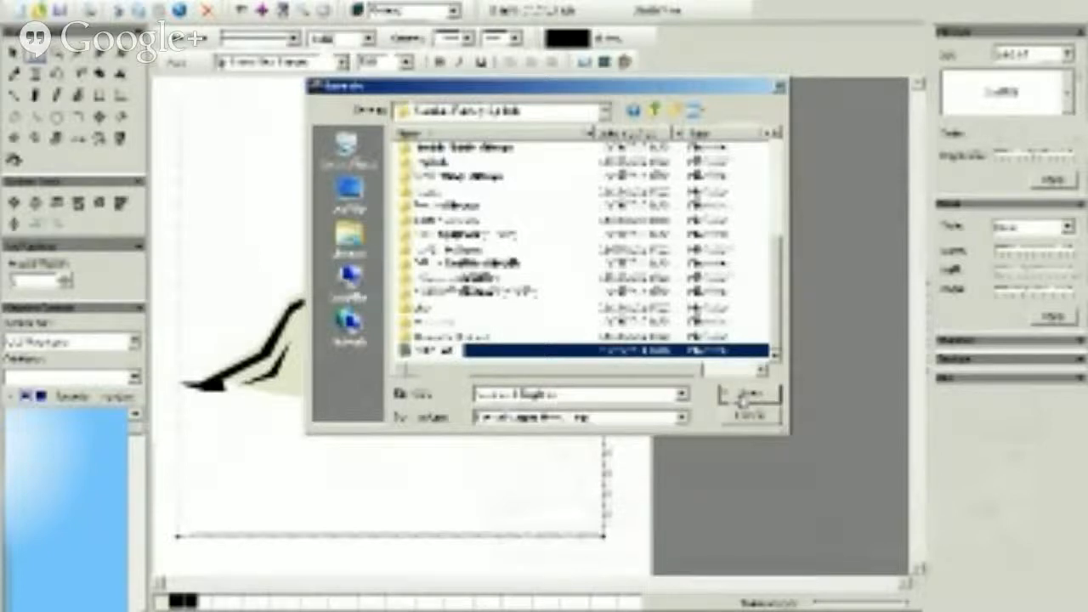
key(Return)
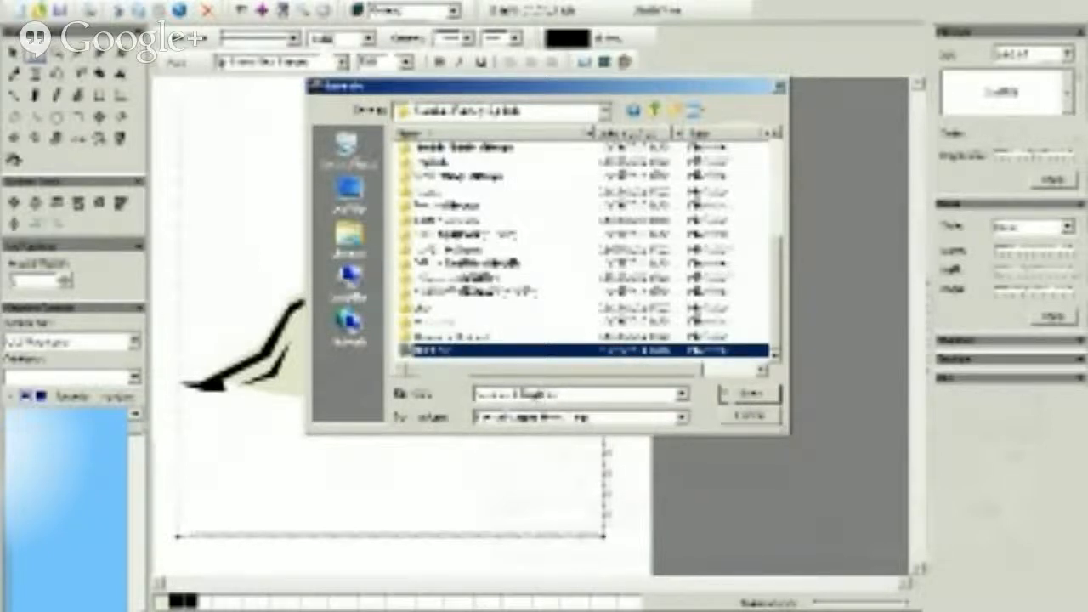
Step: Replace the suggested file name with a mountain symbol name and save the export in the new folder
click(564, 394)
click(566, 394)
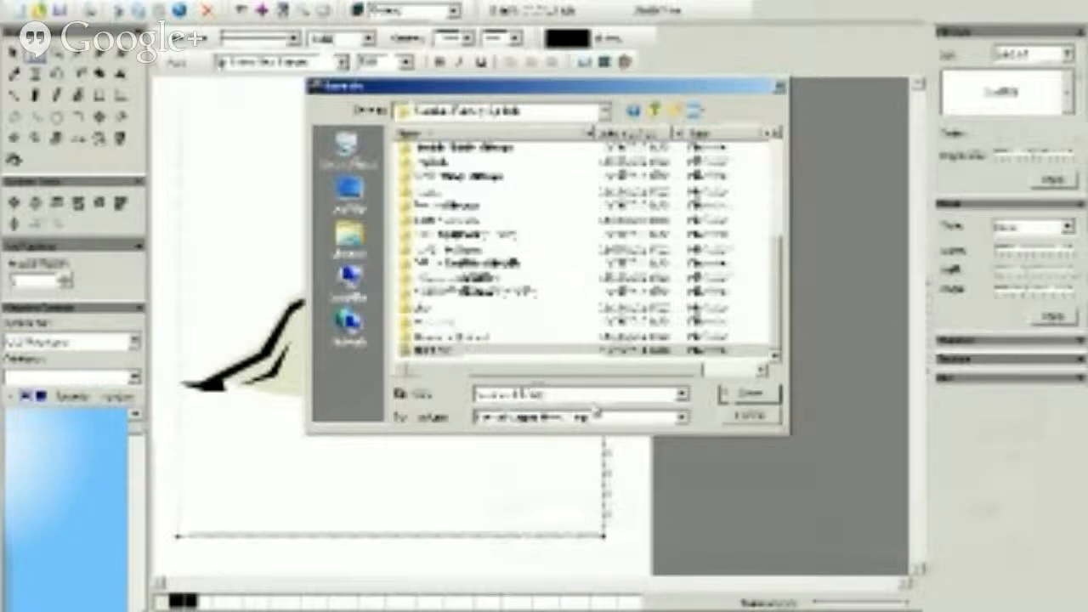
key(BackSpace)
key(BackSpace)
key(BackSpace)
key(BackSpace)
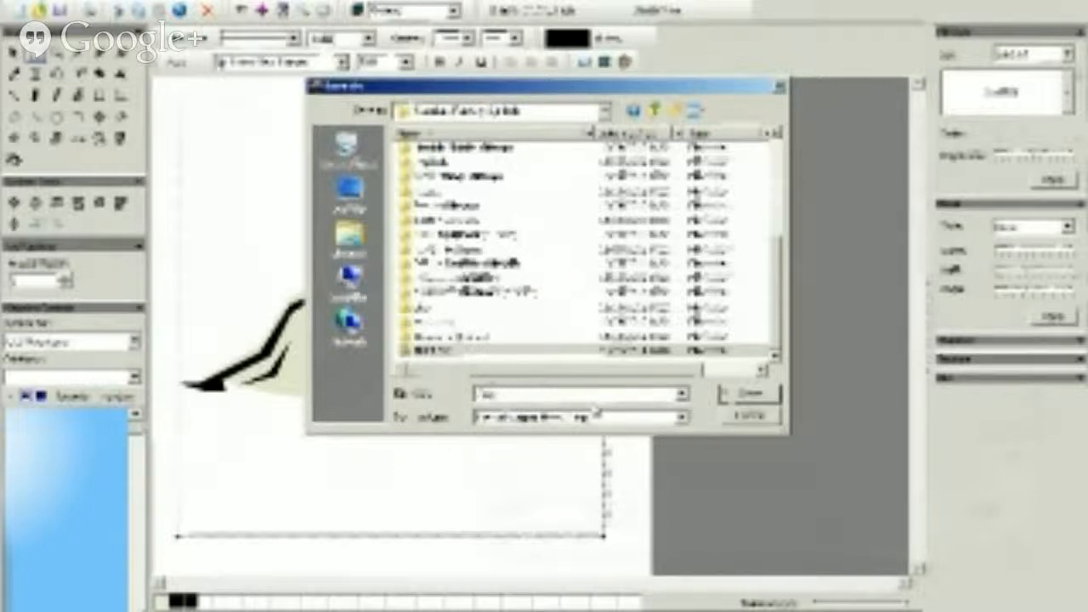
text(lele)
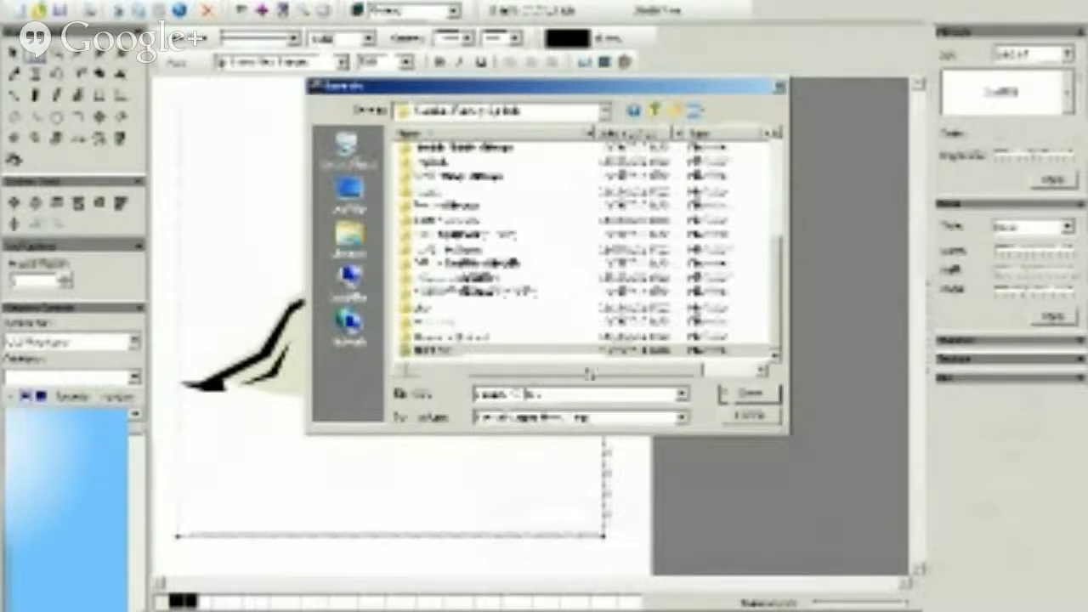
double_click(544, 351)
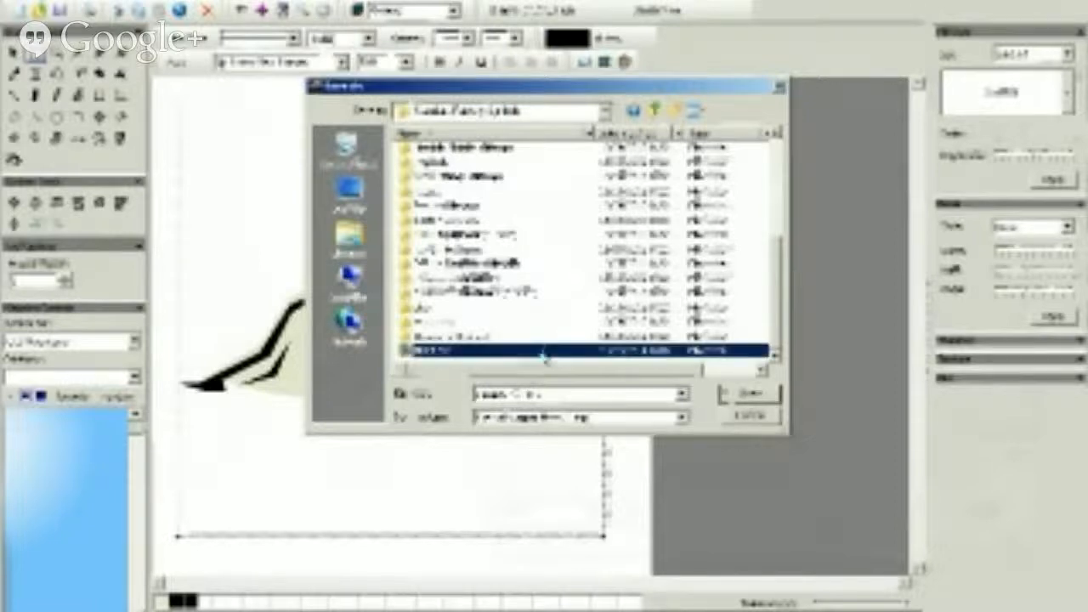
click(761, 403)
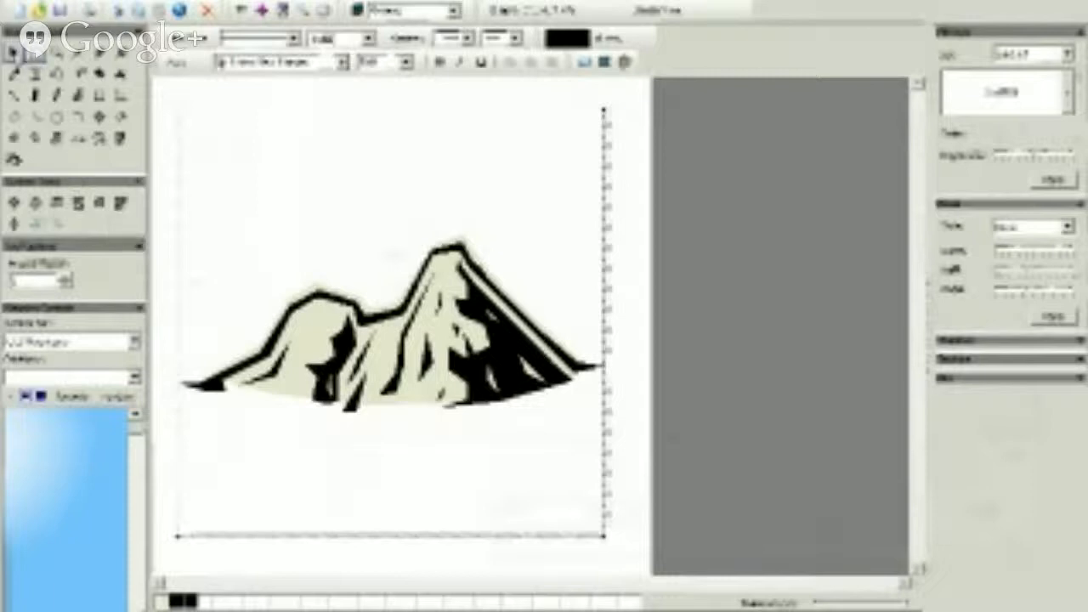
Step: Move the finished mountain symbol down to the lower part of the page and deselect it
click(100, 117)
drag(391, 398, 443, 170)
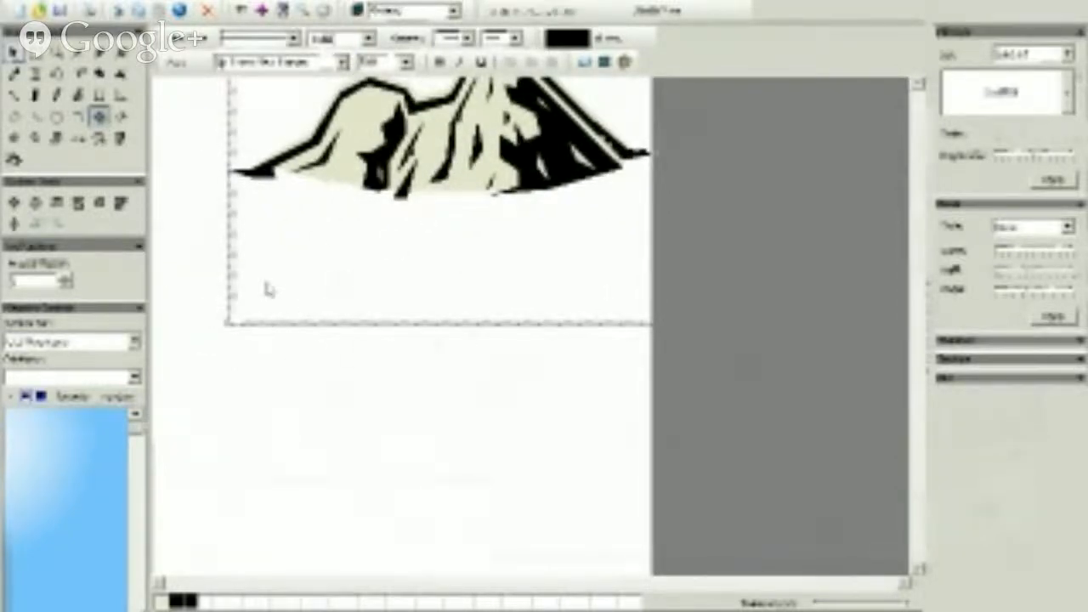
right_click(413, 179)
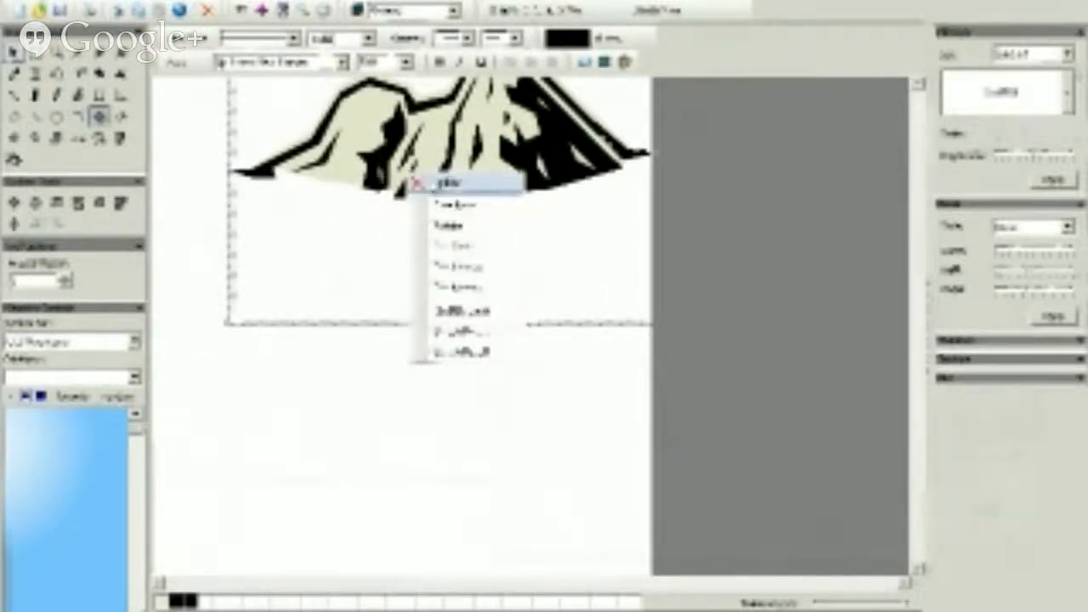
click(436, 180)
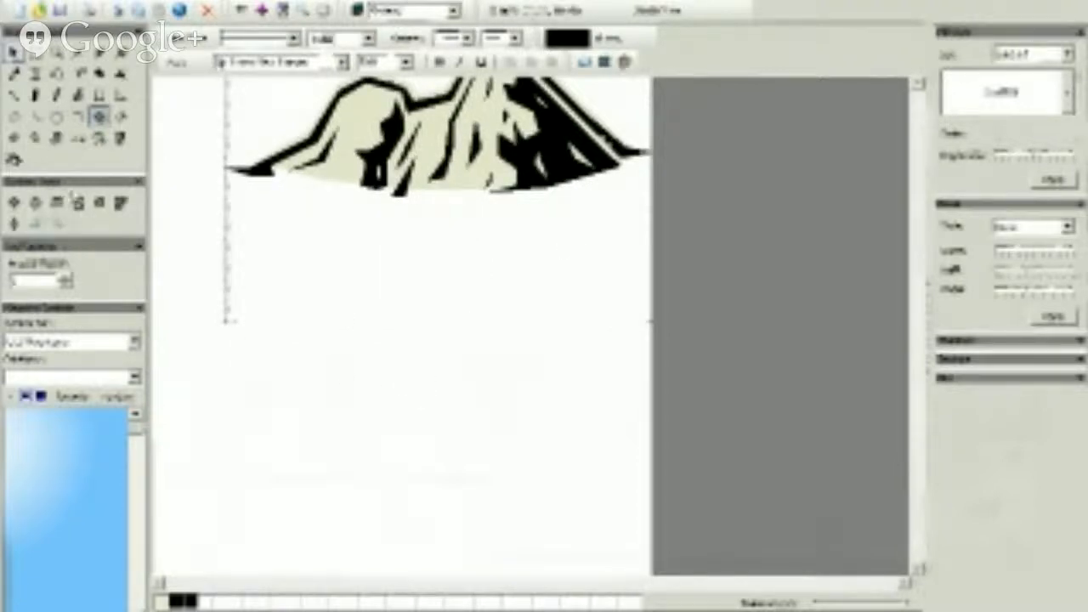
drag(432, 159, 392, 534)
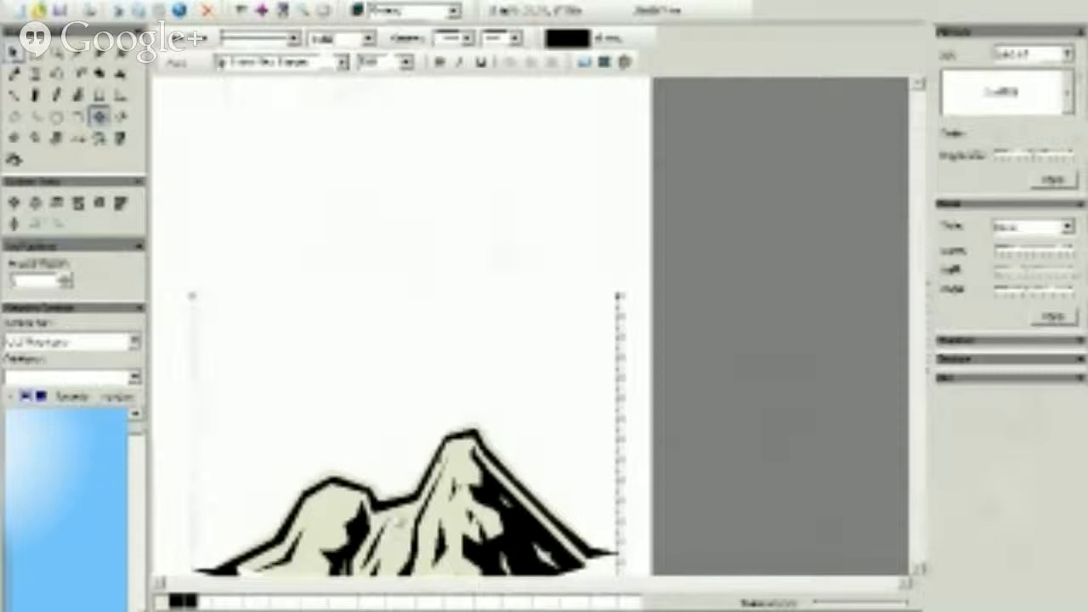
click(421, 206)
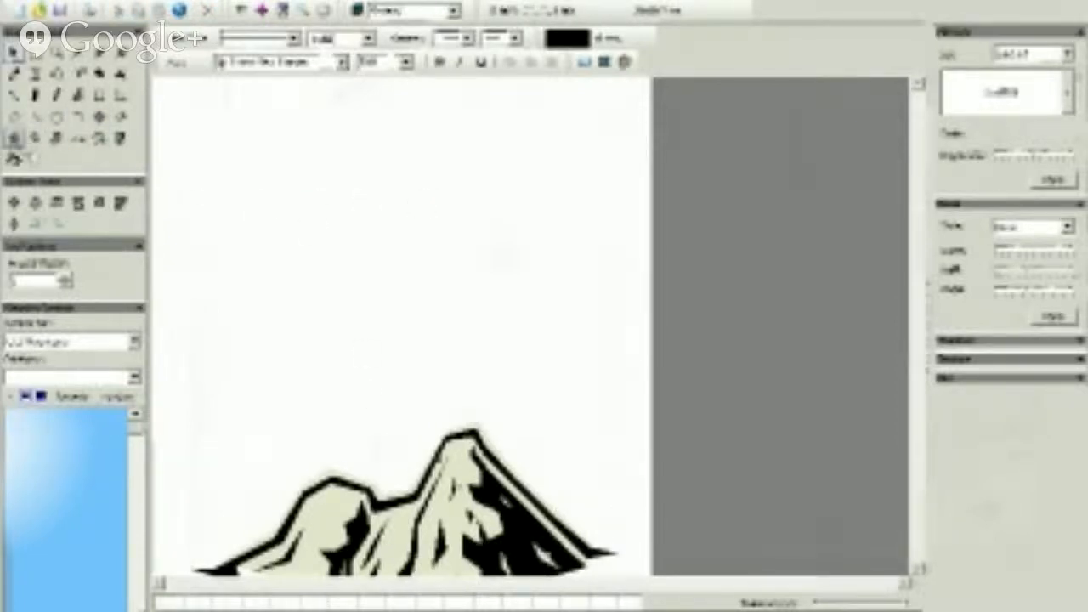
Step: Draw a second beige two-peaked mountain base above the finished one and move it slightly higher on the page
click(14, 138)
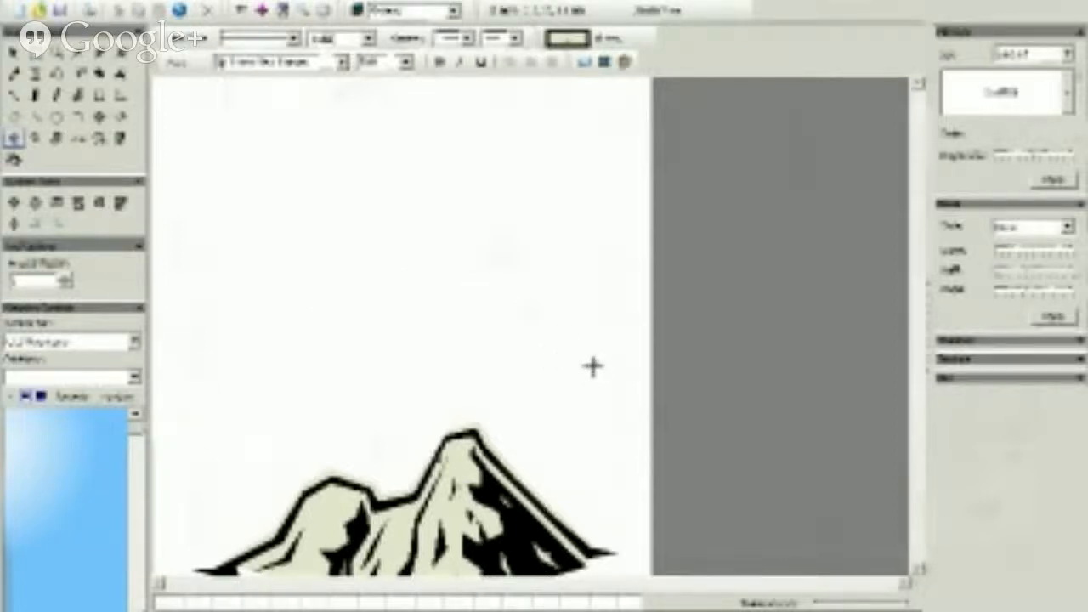
mouse_move(598, 369)
mouse_down()
mouse_move(542, 345)
mouse_move(518, 295)
mouse_move(475, 260)
mouse_move(450, 262)
mouse_move(440, 291)
mouse_move(347, 295)
mouse_move(331, 323)
mouse_move(264, 352)
mouse_move(223, 388)
mouse_move(232, 423)
mouse_move(233, 408)
mouse_move(281, 406)
mouse_move(494, 420)
mouse_move(575, 389)
mouse_up()
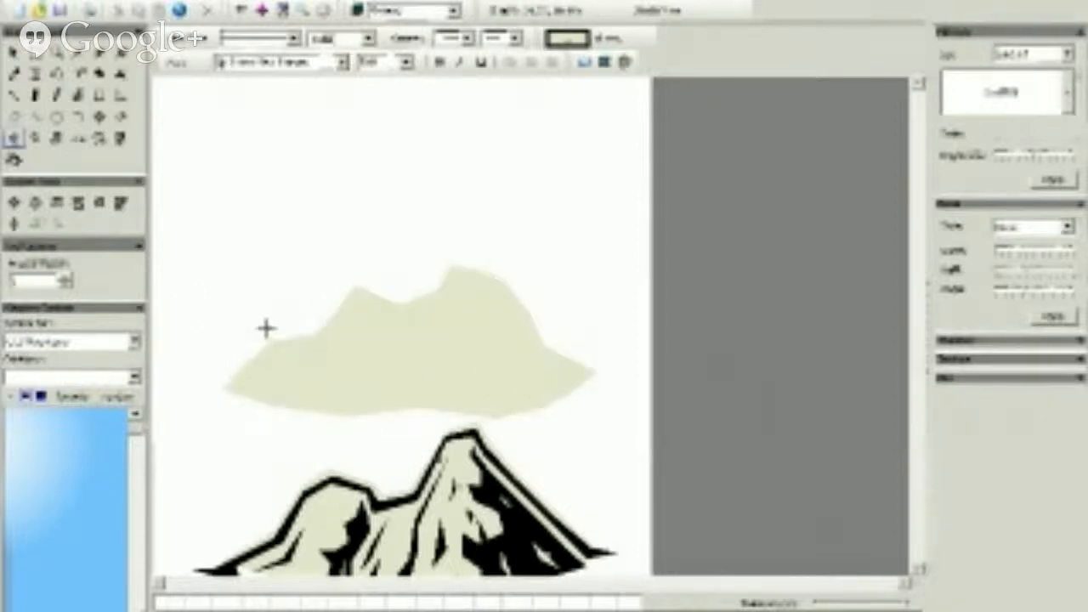
click(13, 52)
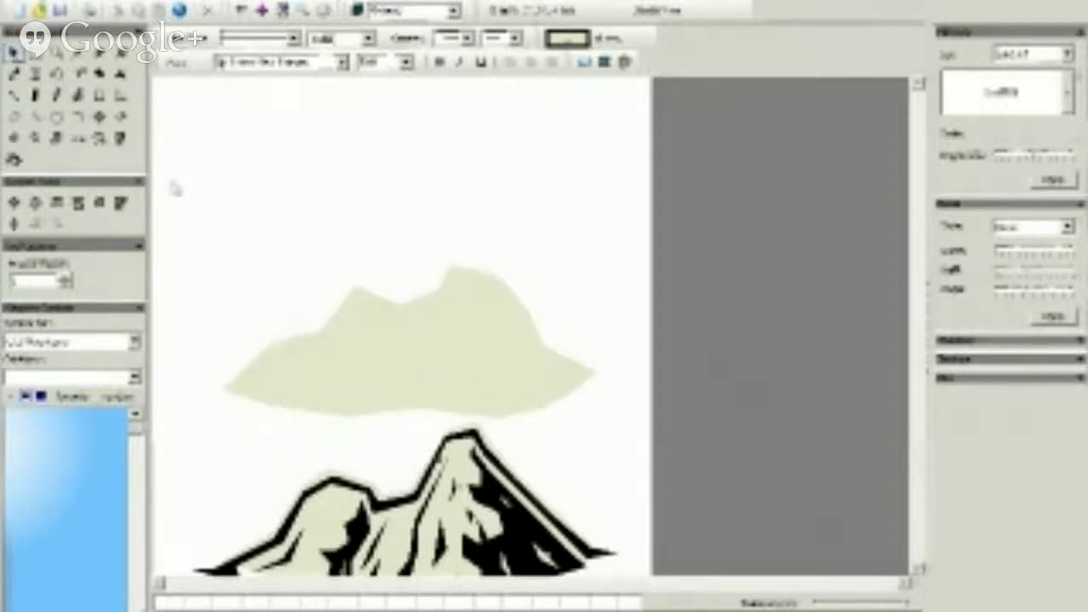
drag(395, 374, 391, 299)
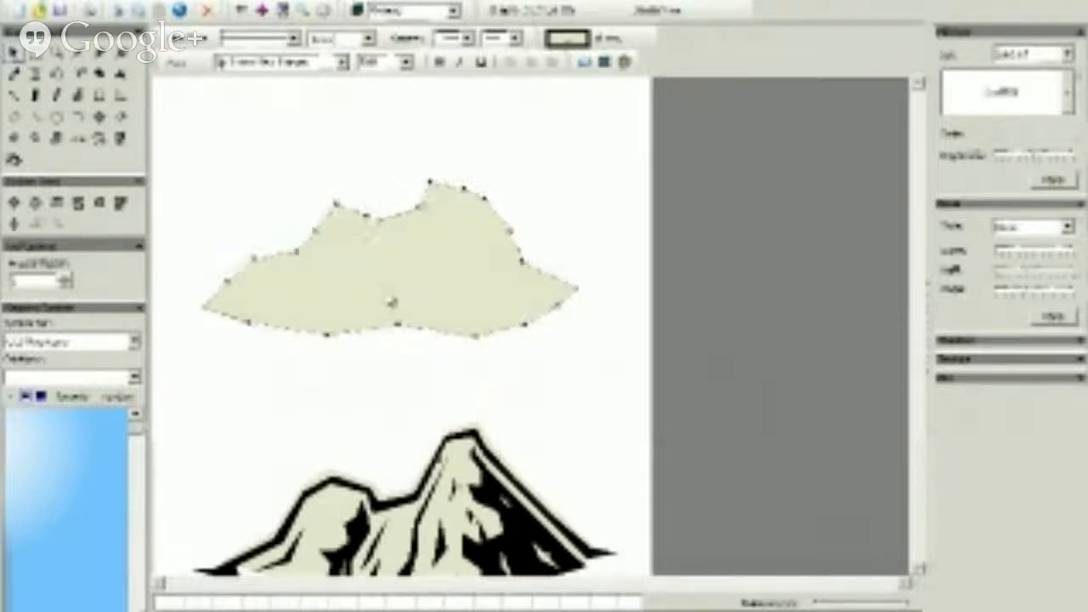
click(287, 175)
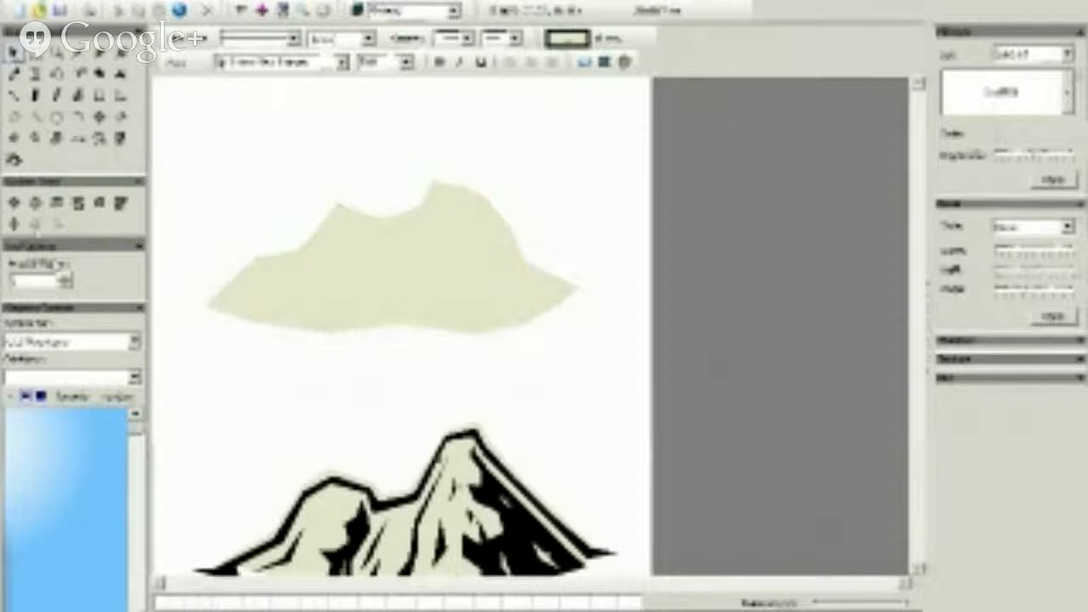
Step: Draw a thick black ridge outline along the new mountain's upper edge from its right foot to its left foot
click(13, 138)
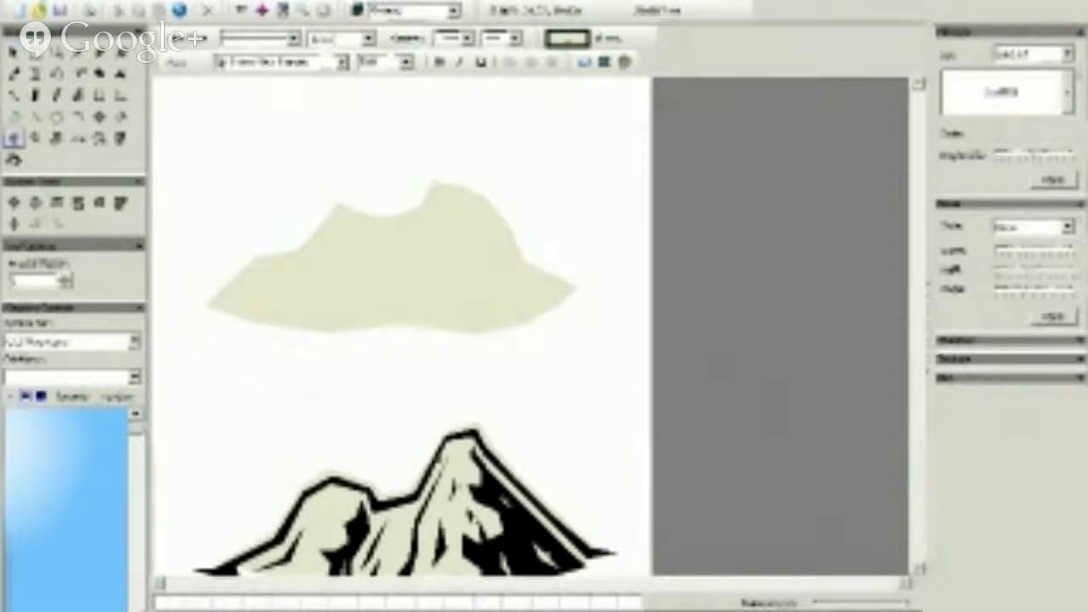
click(193, 602)
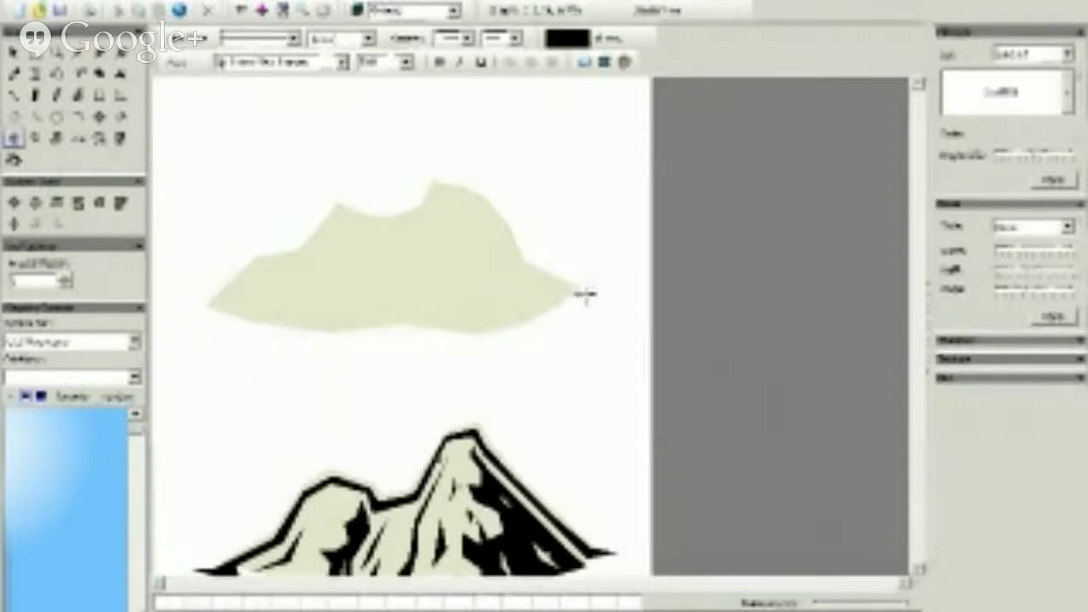
mouse_move(585, 294)
mouse_down()
mouse_move(499, 255)
mouse_move(519, 257)
mouse_move(486, 204)
mouse_move(442, 187)
mouse_move(459, 194)
mouse_move(437, 187)
mouse_move(425, 213)
mouse_move(389, 226)
mouse_move(362, 226)
mouse_move(340, 209)
mouse_move(306, 280)
mouse_move(297, 250)
mouse_move(257, 265)
mouse_up()
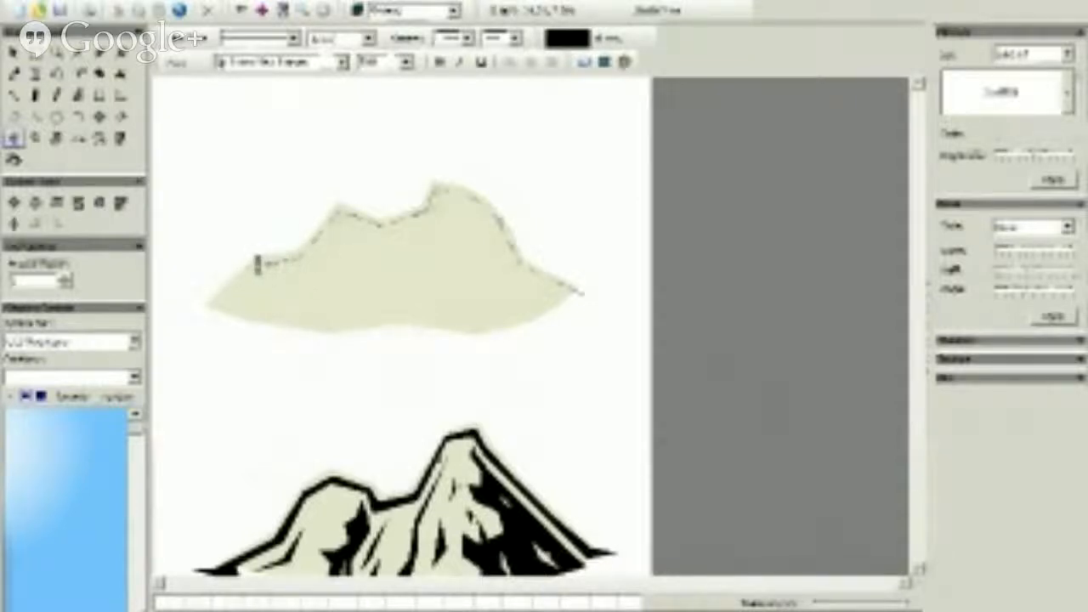
click(261, 261)
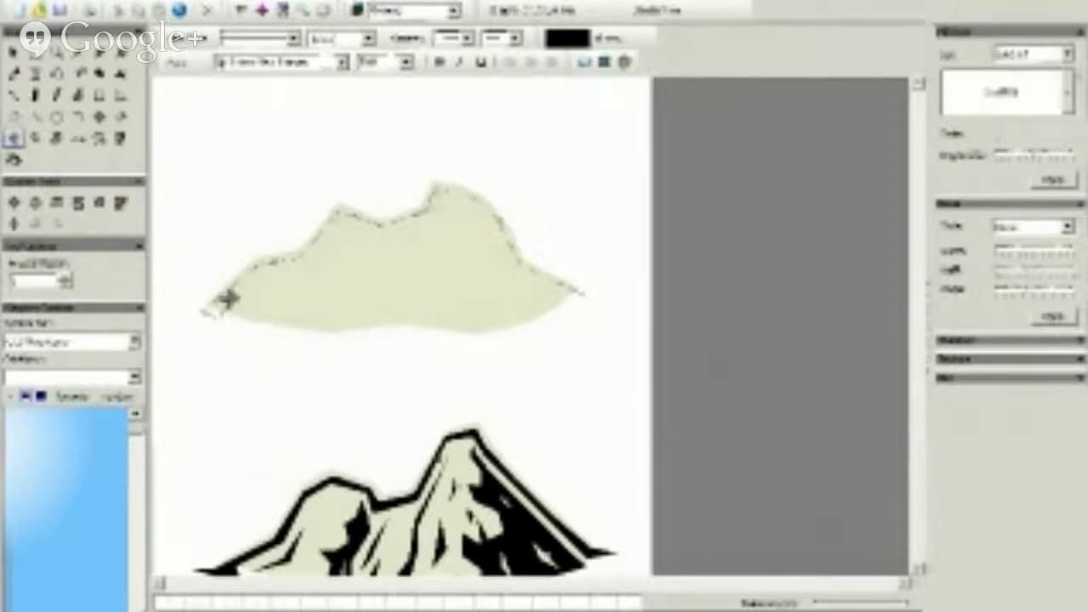
mouse_move(255, 274)
mouse_down()
mouse_move(307, 267)
mouse_move(341, 215)
mouse_move(408, 235)
mouse_move(440, 196)
mouse_move(479, 206)
mouse_move(517, 276)
mouse_move(598, 303)
mouse_up()
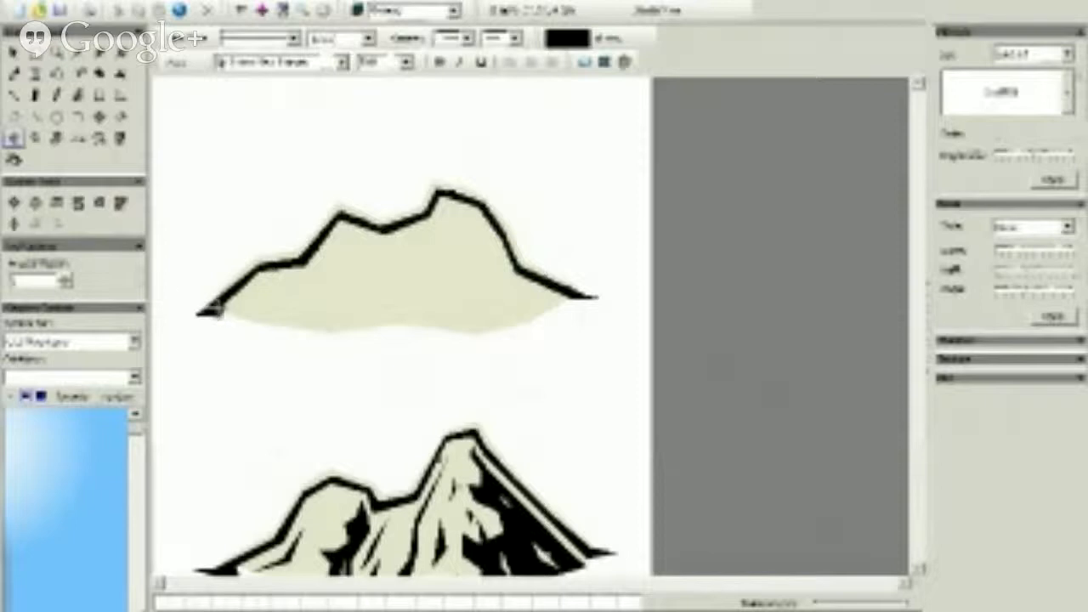
Step: Draw a jagged black shadow shape on the right slope of the new mountain's taller peak, reaching its base
click(56, 95)
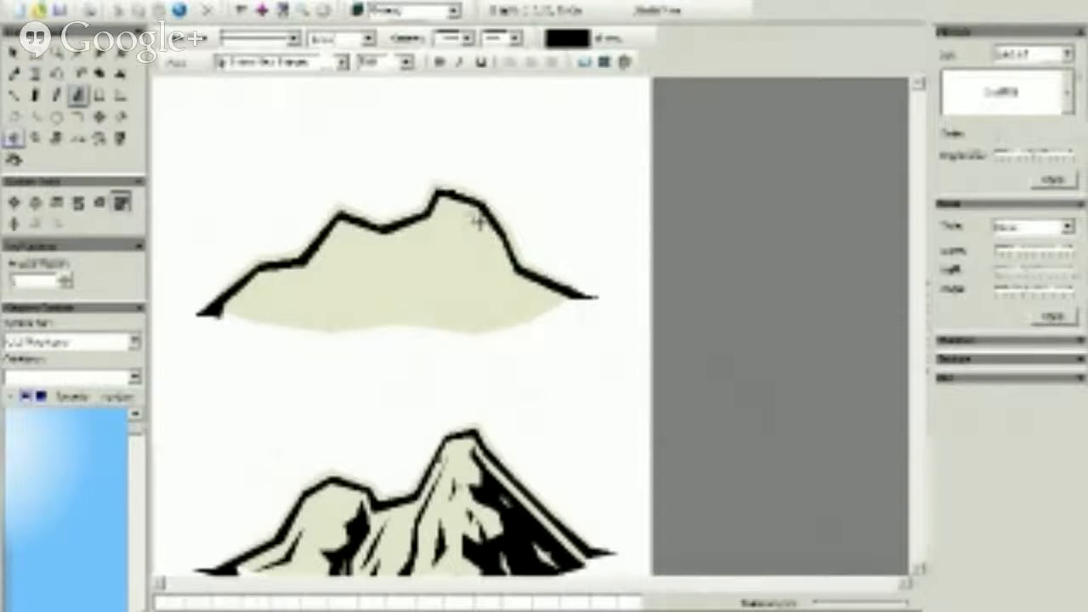
mouse_move(478, 221)
mouse_down()
mouse_move(511, 281)
mouse_move(569, 306)
mouse_move(522, 329)
mouse_move(456, 339)
mouse_move(454, 321)
mouse_move(473, 320)
mouse_move(480, 304)
mouse_move(461, 276)
mouse_move(493, 277)
mouse_move(472, 228)
mouse_up()
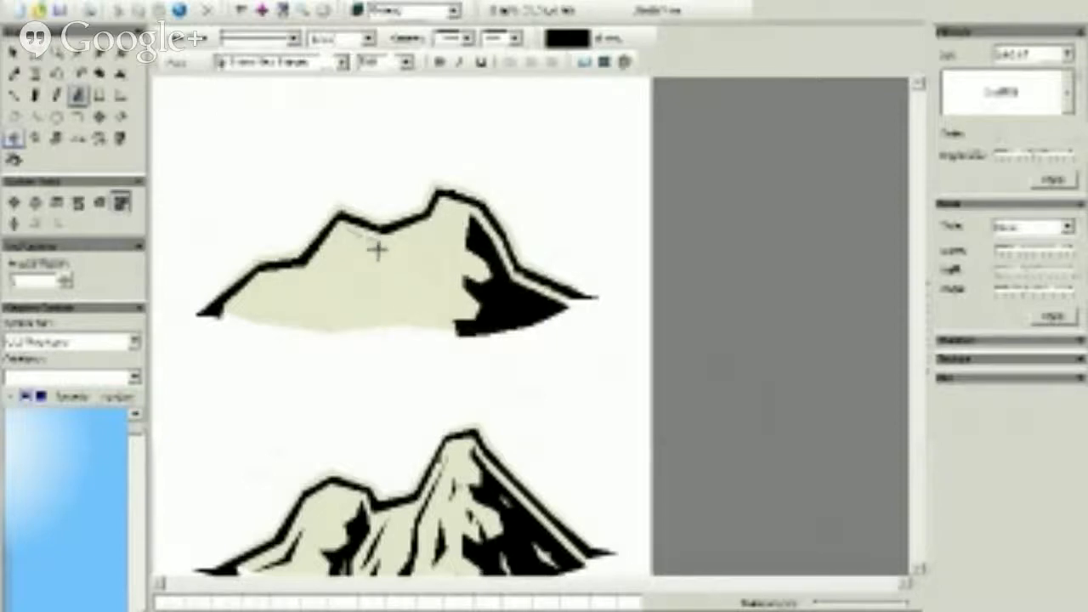
Step: Draw a jagged black shadow below the left peak and thin black crevice marks across the mountain's face and left slope
mouse_move(377, 249)
mouse_down()
mouse_move(365, 282)
mouse_move(385, 330)
mouse_move(370, 330)
mouse_move(358, 304)
mouse_move(358, 323)
mouse_move(339, 336)
mouse_move(308, 332)
mouse_move(326, 310)
mouse_move(314, 291)
mouse_move(353, 302)
mouse_move(351, 286)
mouse_move(334, 279)
mouse_move(342, 264)
mouse_move(350, 277)
mouse_move(365, 262)
mouse_move(353, 226)
mouse_up()
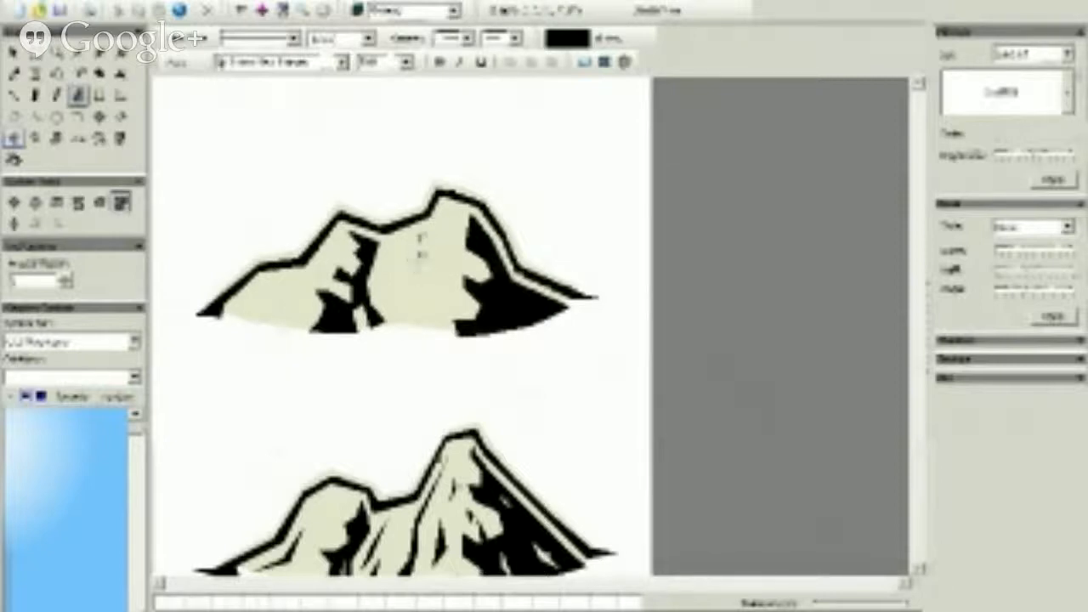
mouse_move(420, 237)
mouse_down()
mouse_move(426, 276)
mouse_move(416, 296)
mouse_move(393, 255)
mouse_move(385, 307)
mouse_up()
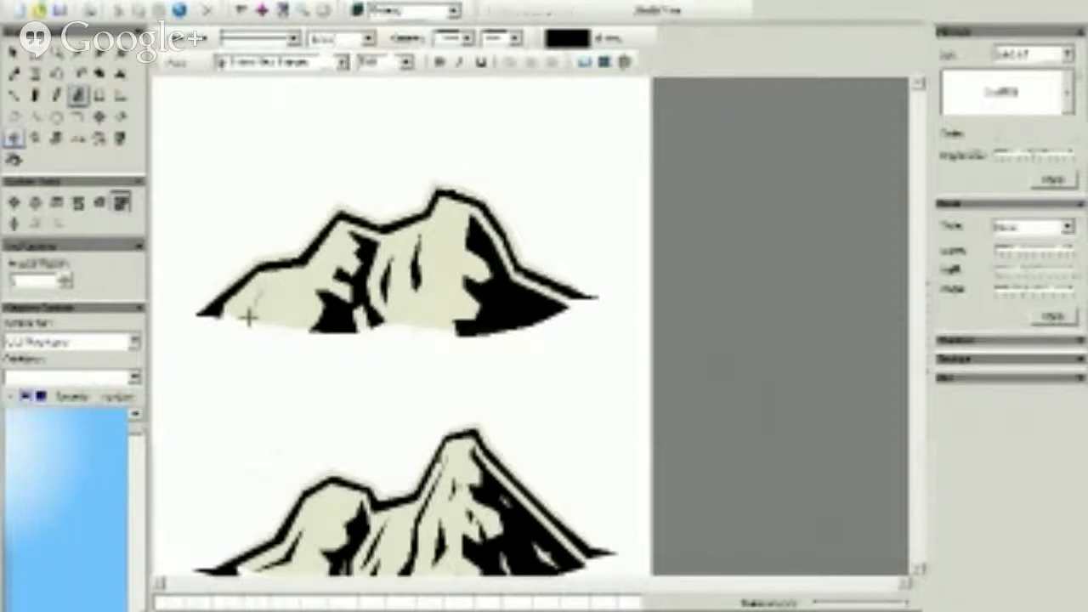
drag(256, 324, 257, 327)
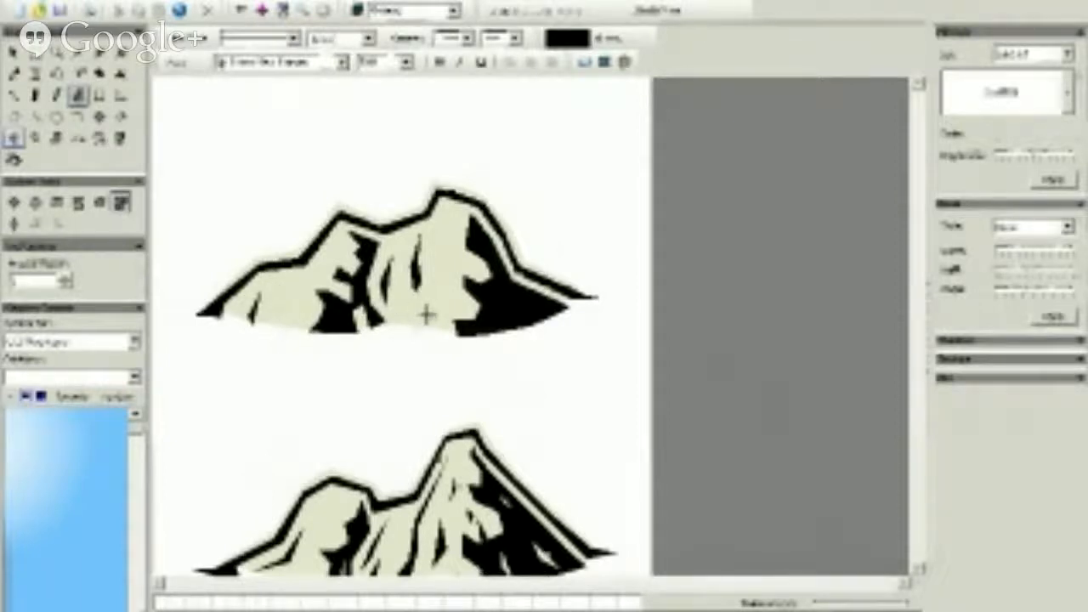
mouse_move(423, 308)
mouse_down()
mouse_move(407, 330)
mouse_move(424, 331)
mouse_up()
mouse_move(380, 279)
mouse_down()
mouse_move(393, 319)
mouse_move(398, 301)
mouse_up()
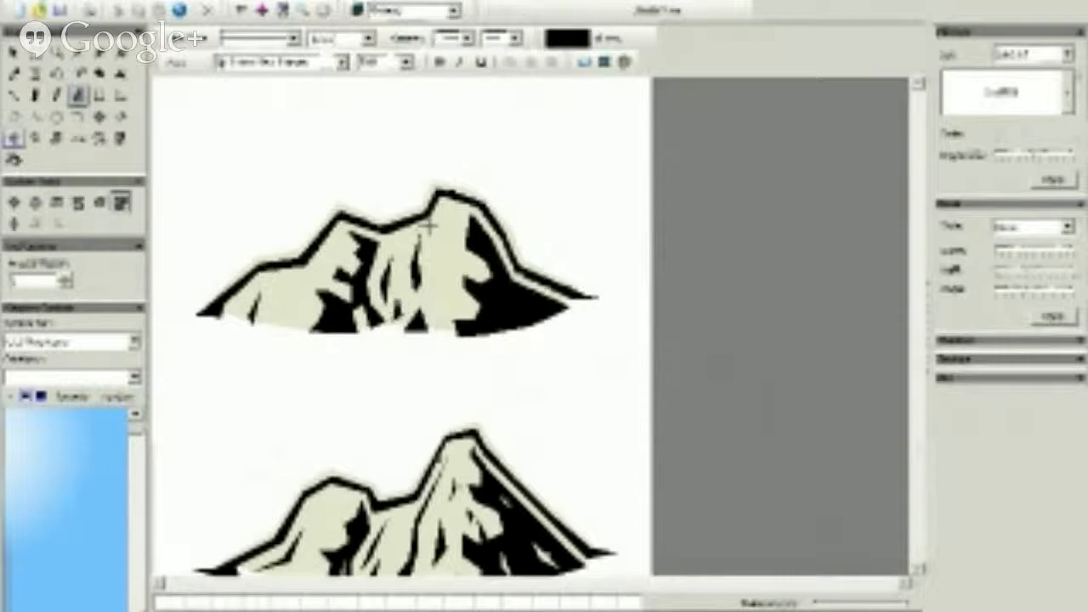
drag(444, 218, 449, 270)
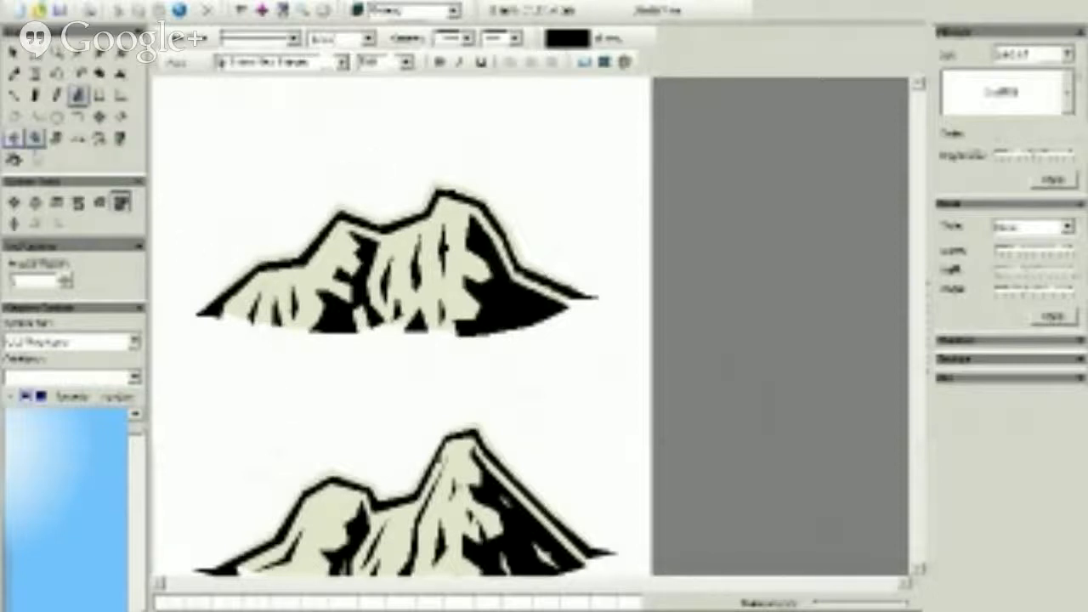
Step: Add small beige highlight slivers inside the black shadow areas of both peaks
click(224, 605)
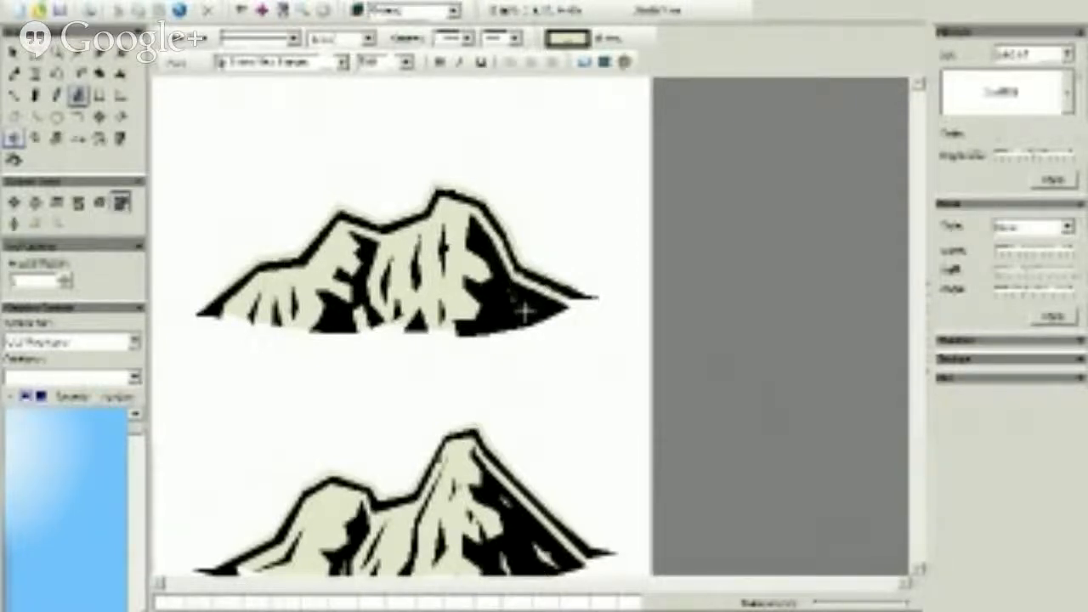
click(486, 246)
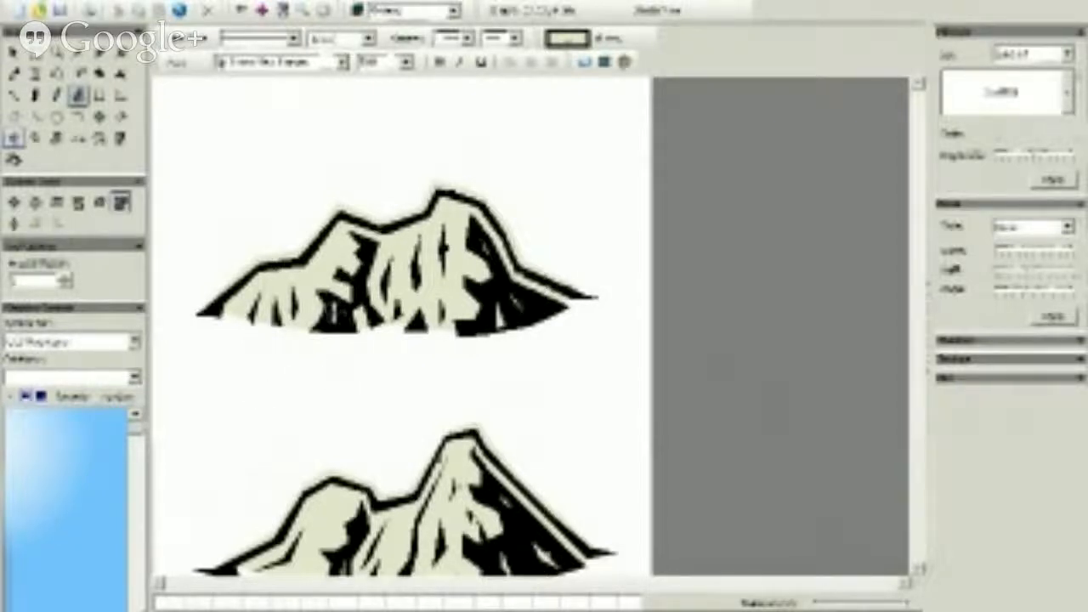
click(338, 326)
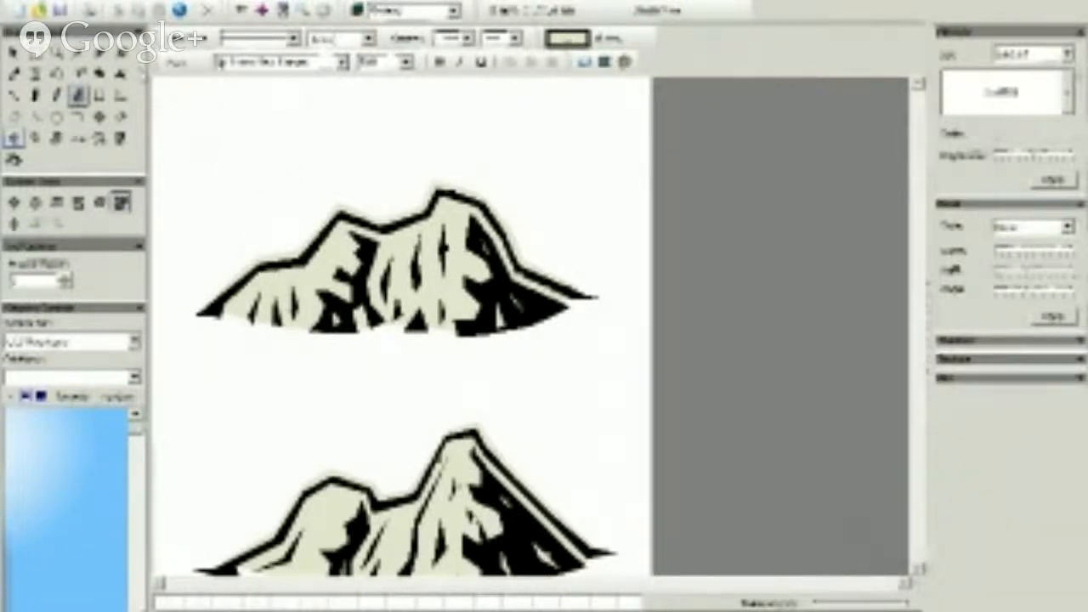
Step: Move the first mountain symbol farther down and right, and combine all shapes of the upper mountain into one symbol
click(13, 51)
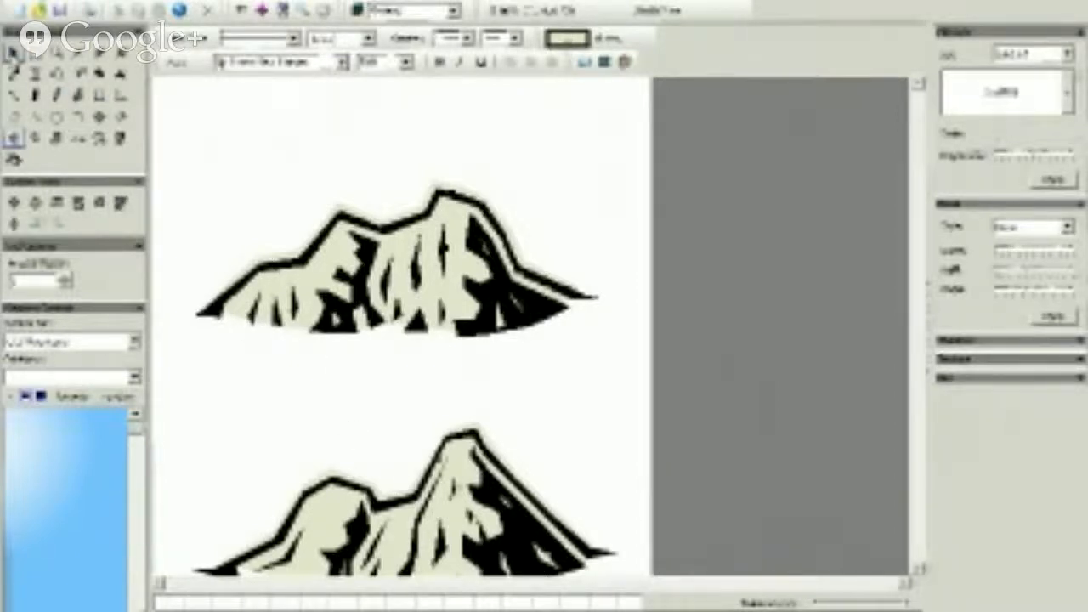
drag(473, 467, 591, 590)
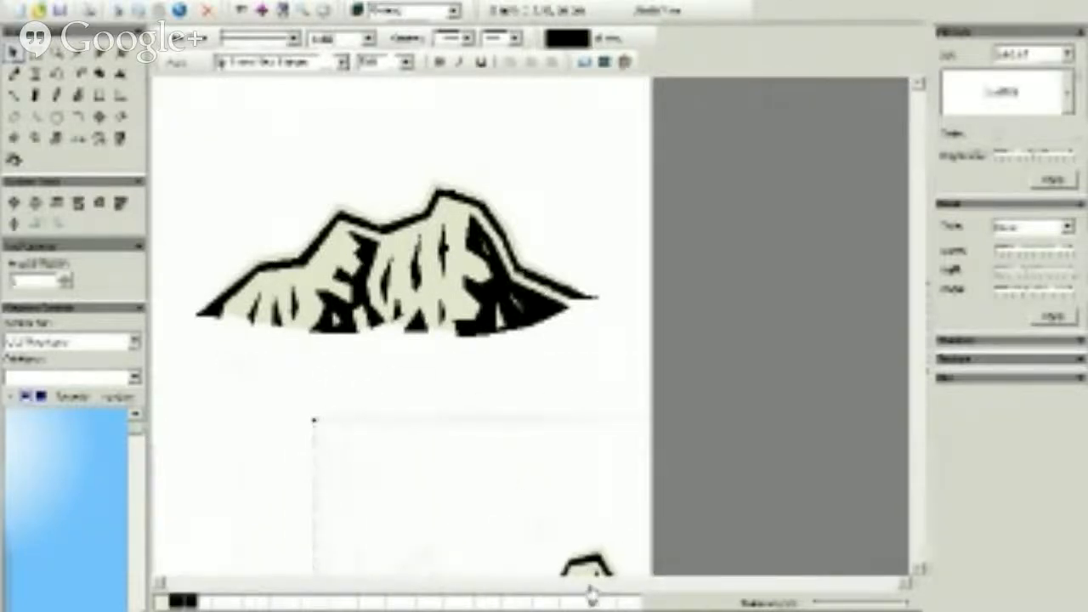
click(79, 73)
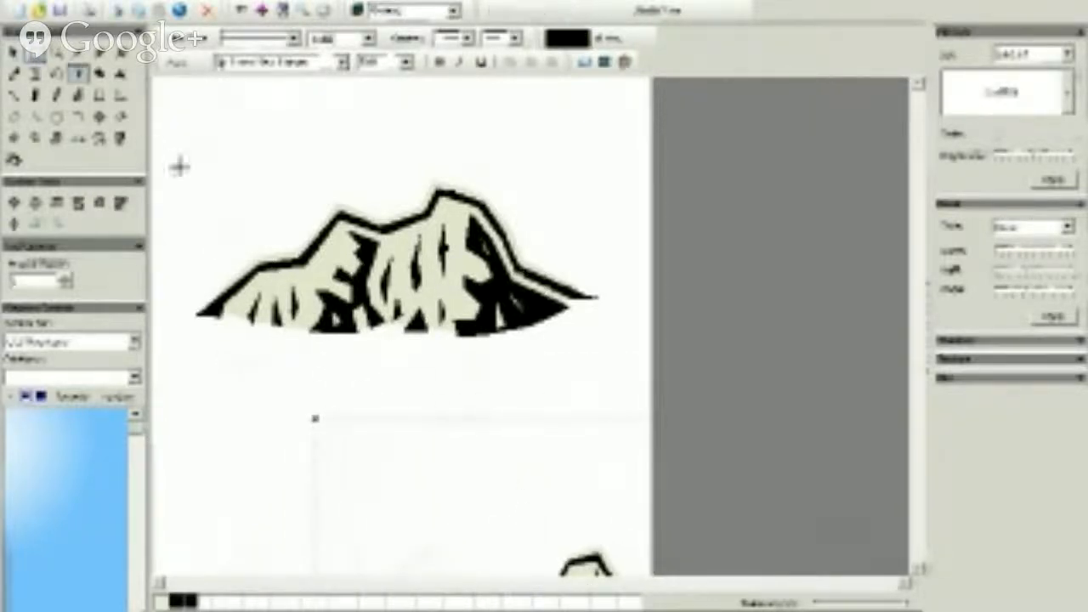
drag(589, 138, 187, 387)
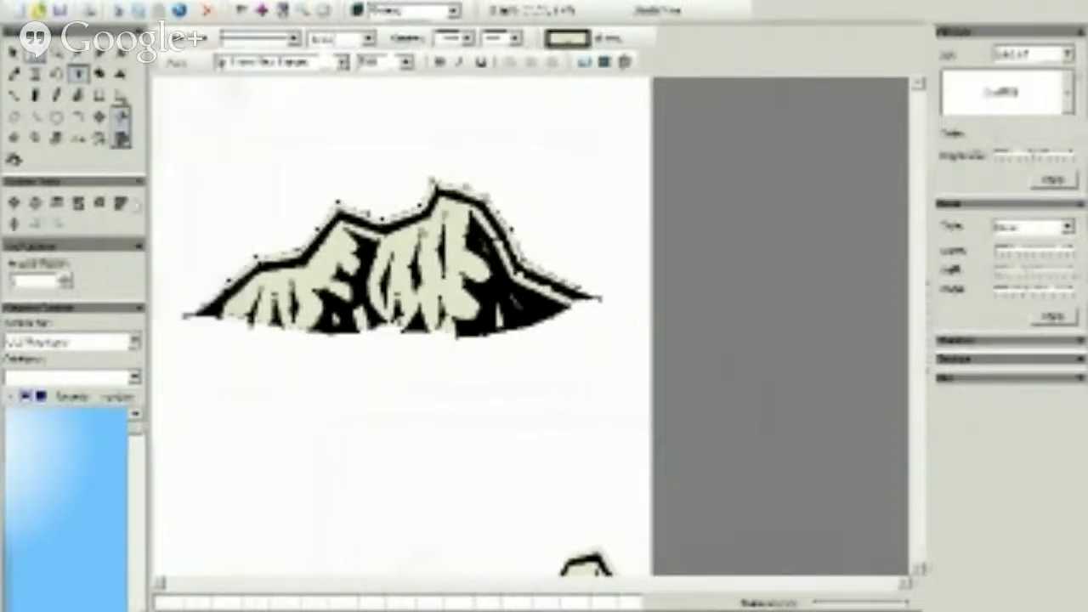
click(131, 1)
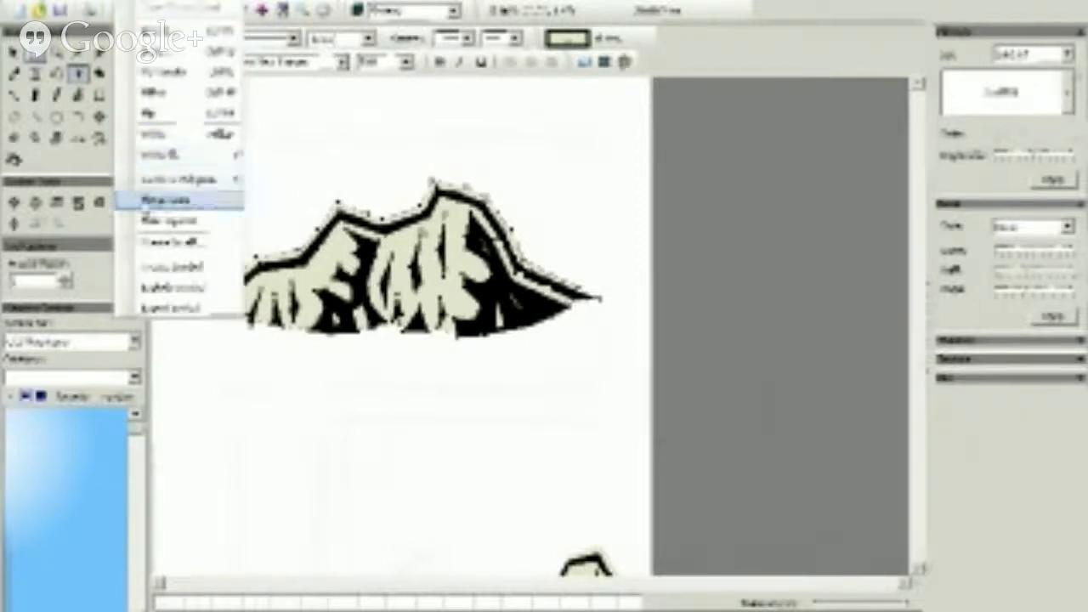
click(173, 267)
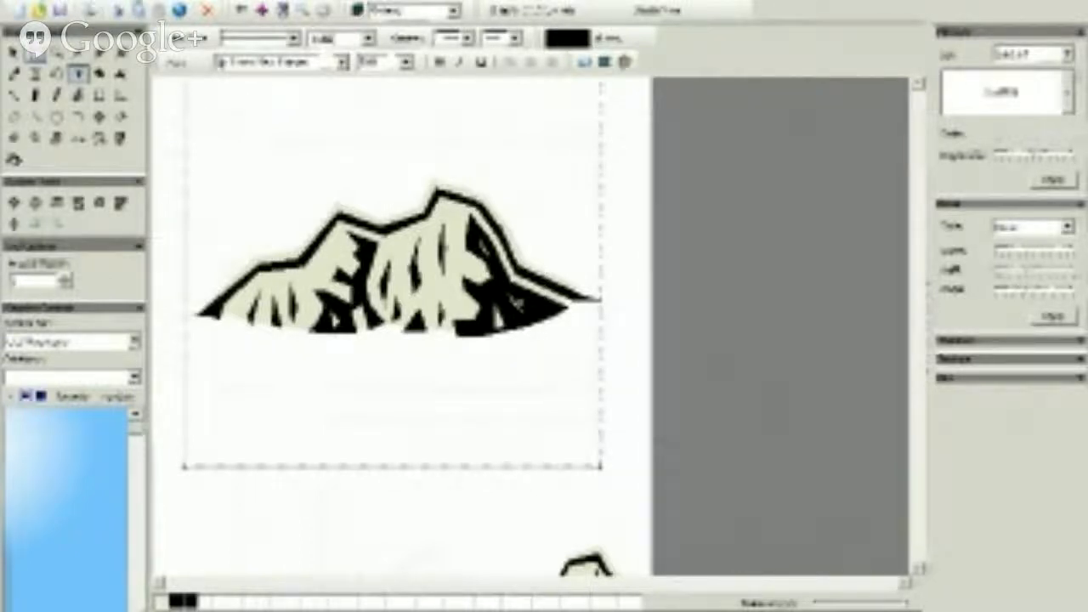
Step: Export the new mountain symbol to the same folder, basing its file name on the existing symbol file
click(136, 3)
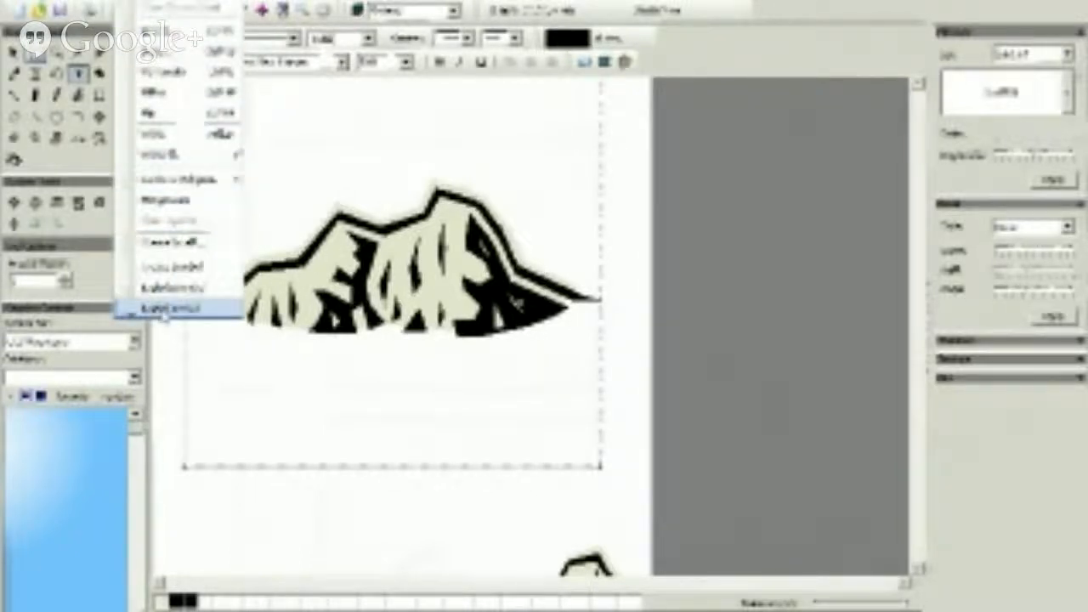
click(169, 309)
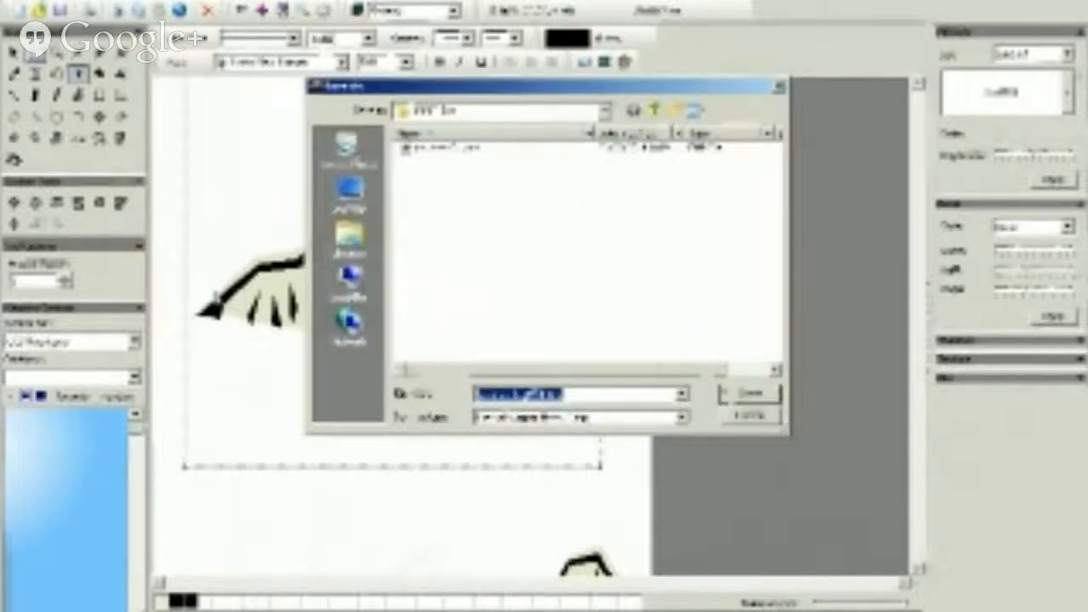
click(442, 149)
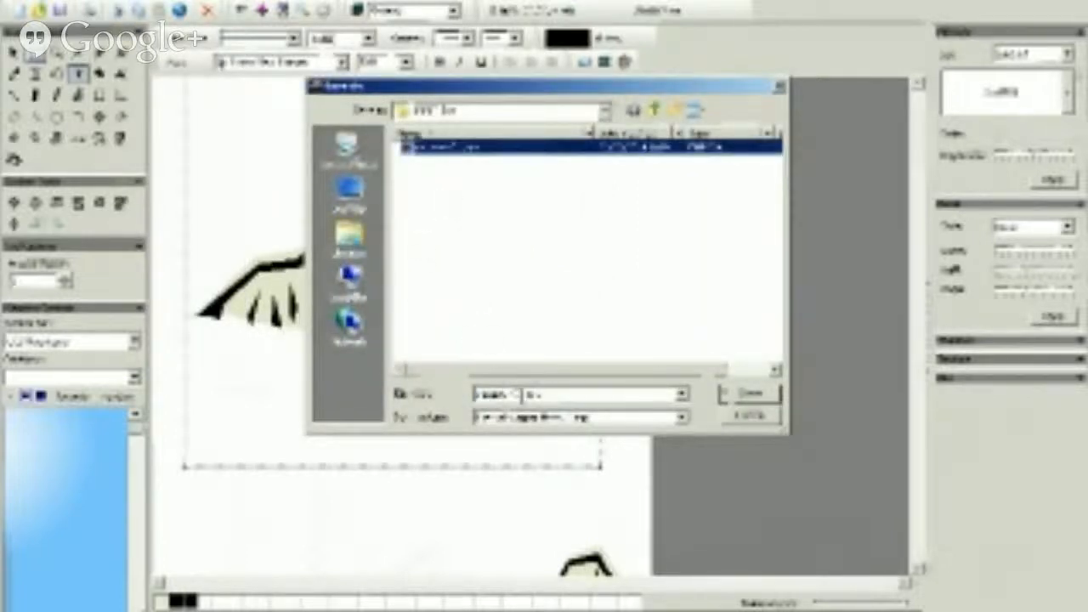
right_click(524, 395)
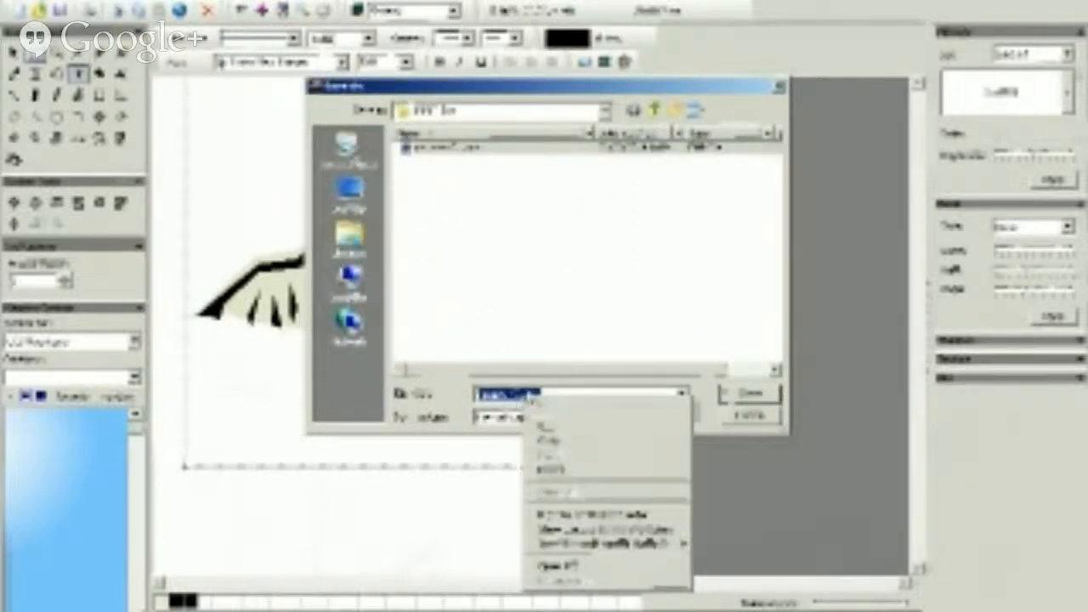
click(520, 395)
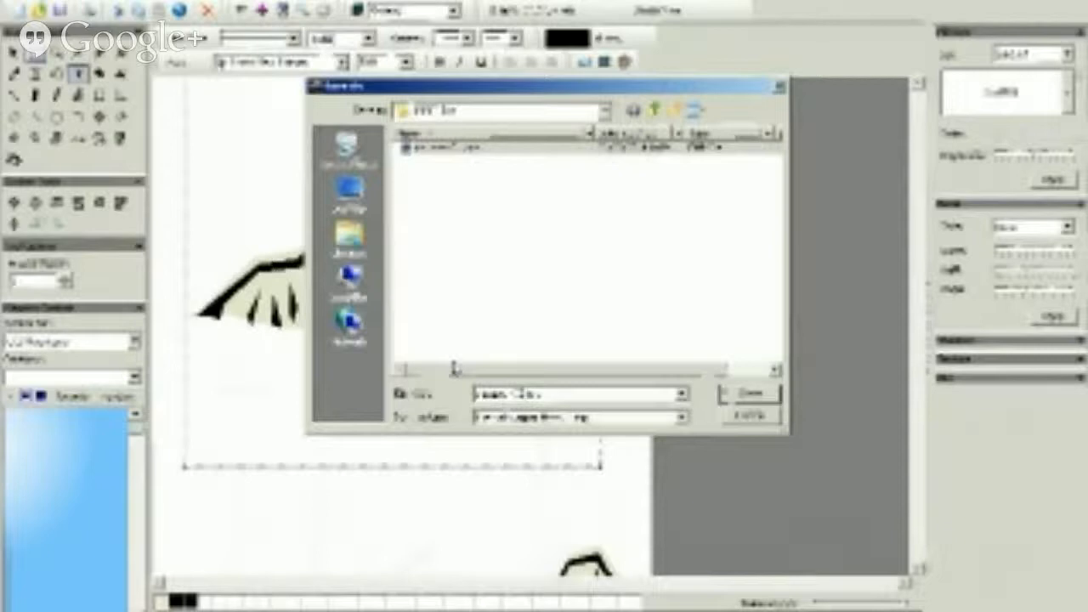
click(749, 396)
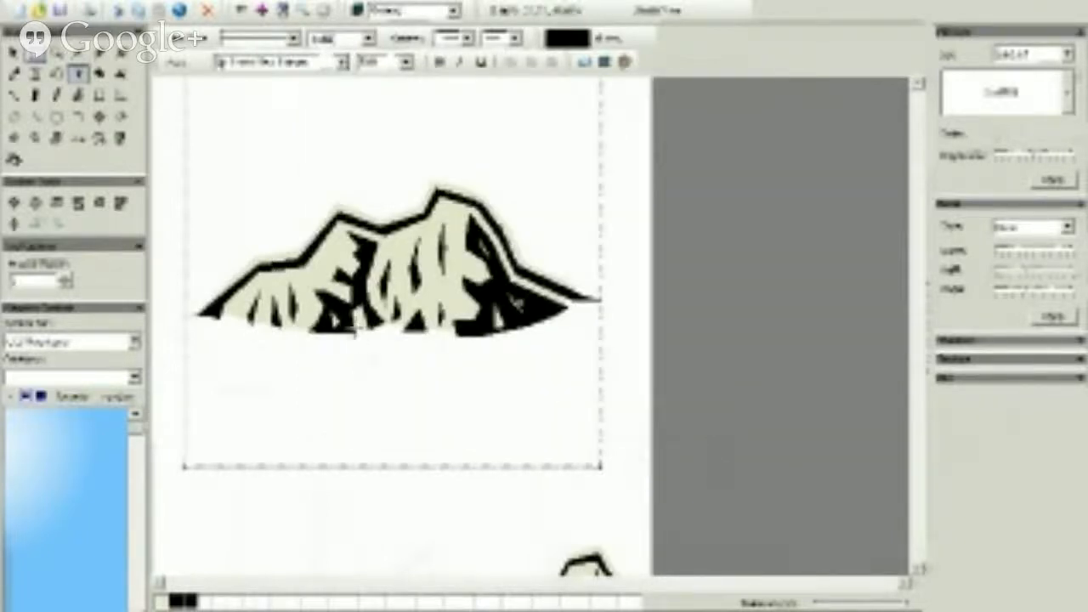
Step: Move the exported mountain to the lower right of the page and draw a beige single-peaked mountain base above it
click(13, 53)
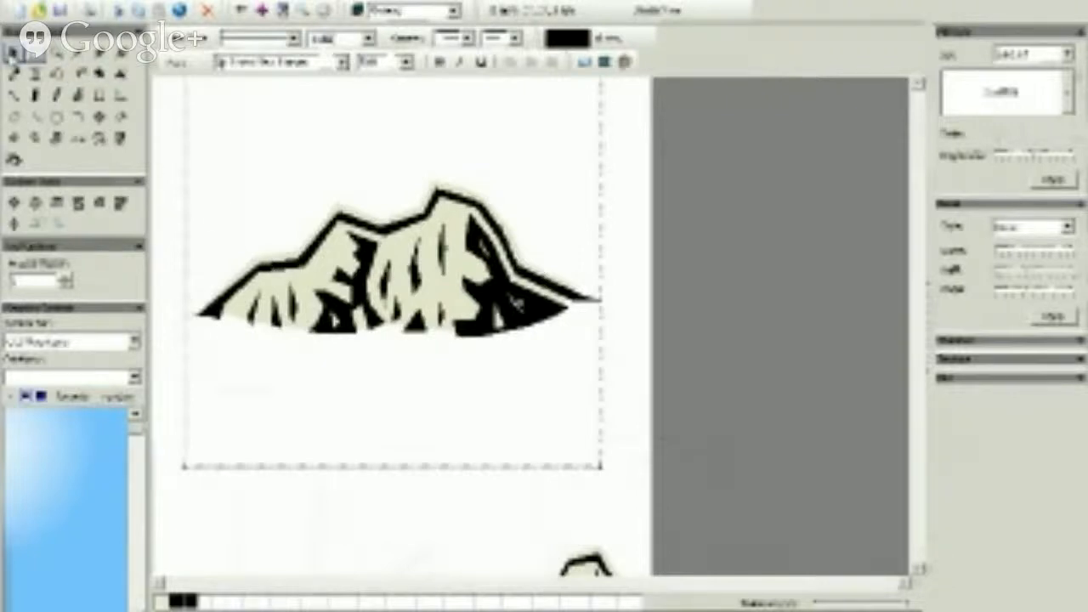
drag(391, 255, 513, 536)
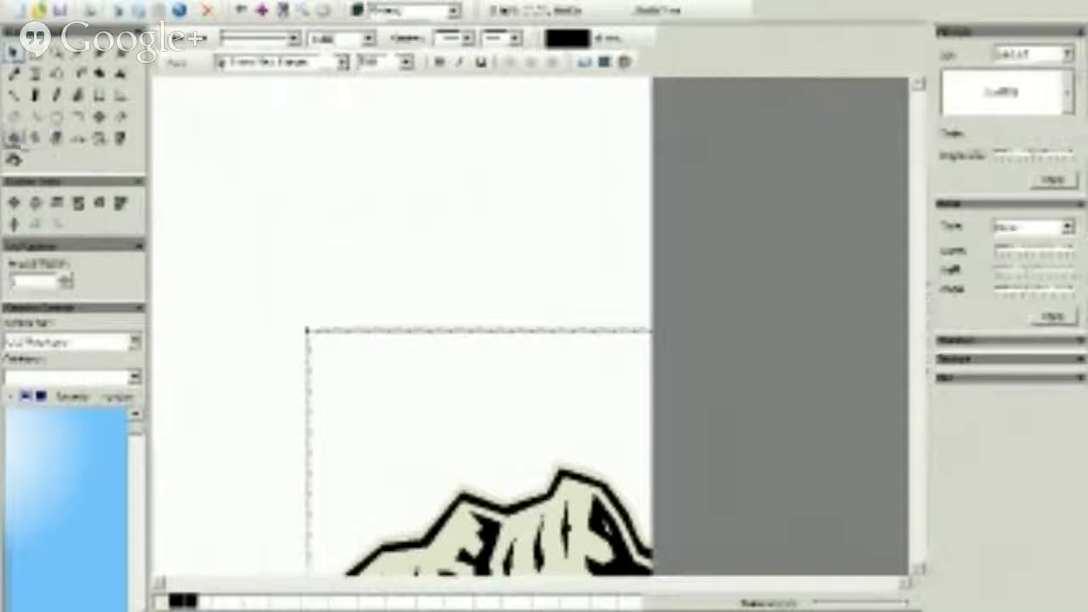
click(13, 138)
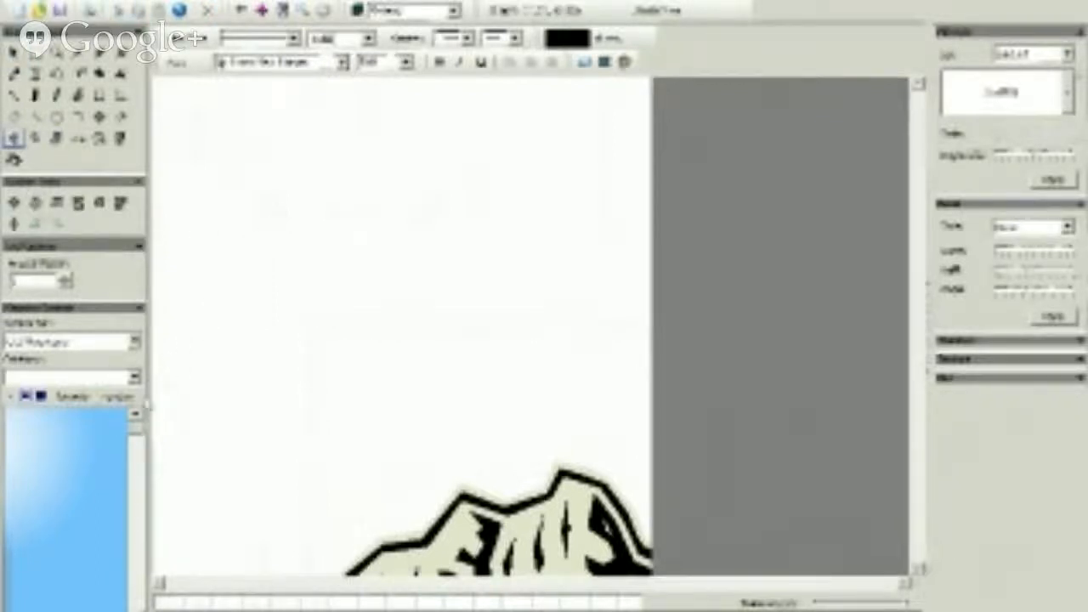
click(252, 606)
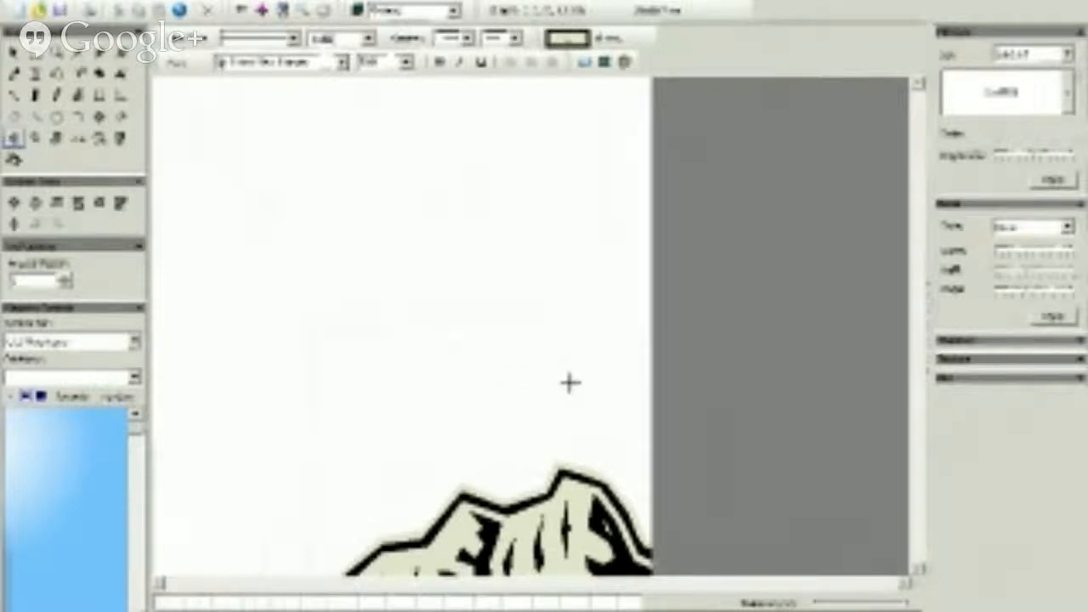
mouse_move(579, 375)
mouse_down()
mouse_move(529, 355)
mouse_move(491, 304)
mouse_move(463, 294)
mouse_move(399, 192)
mouse_move(361, 225)
mouse_move(352, 287)
mouse_move(260, 365)
mouse_move(222, 380)
mouse_move(293, 407)
mouse_up()
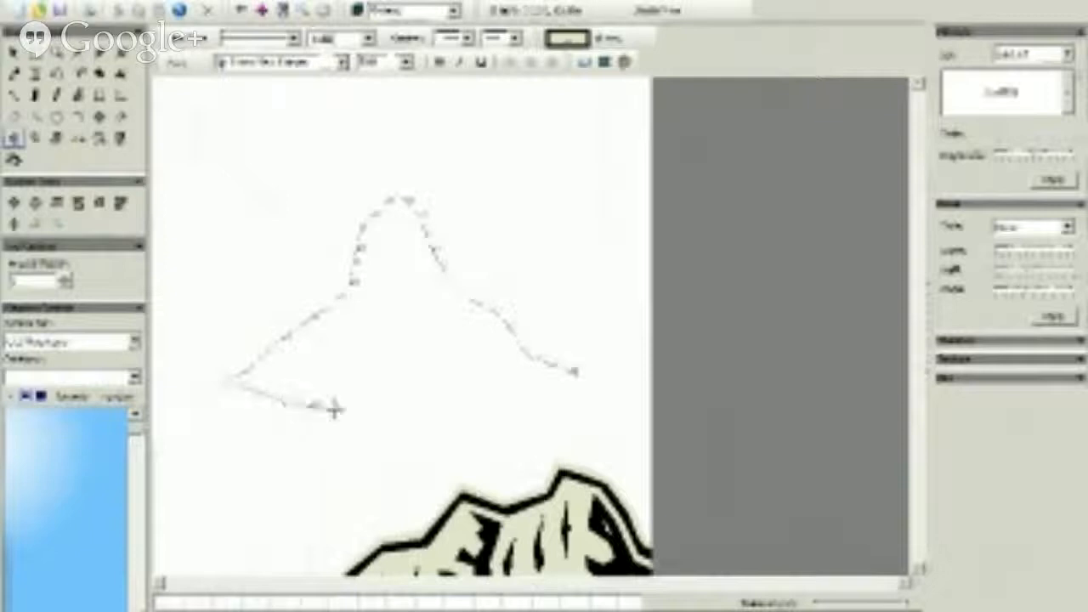
mouse_move(395, 404)
mouse_down()
mouse_move(482, 413)
mouse_move(564, 389)
mouse_move(572, 404)
mouse_up()
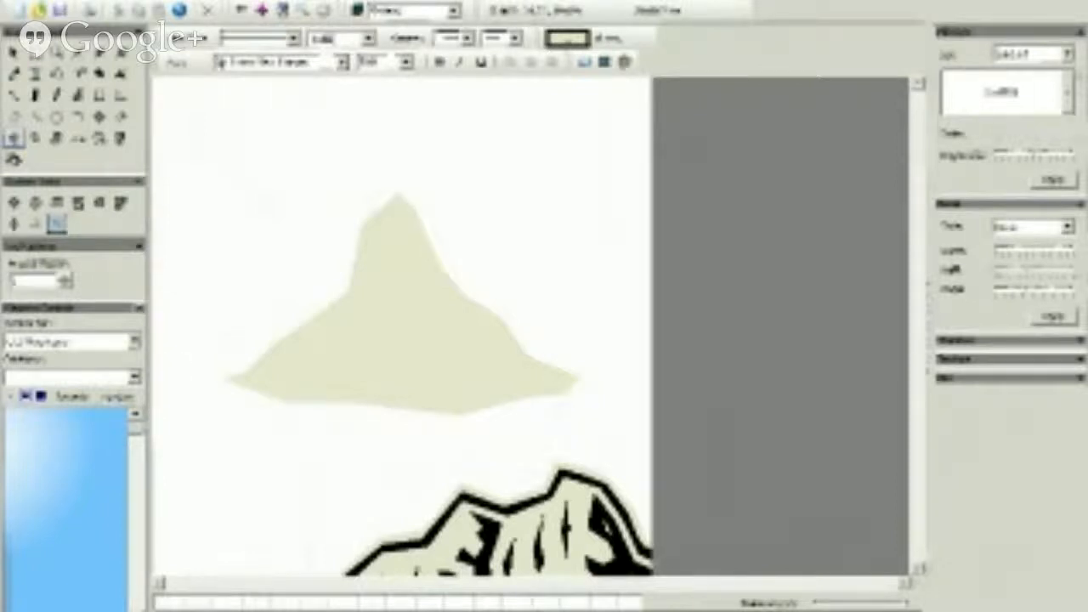
Step: Draw a black ridge outline along the new mountain's upper edge and a jagged black shadow on its lower right slope
click(182, 589)
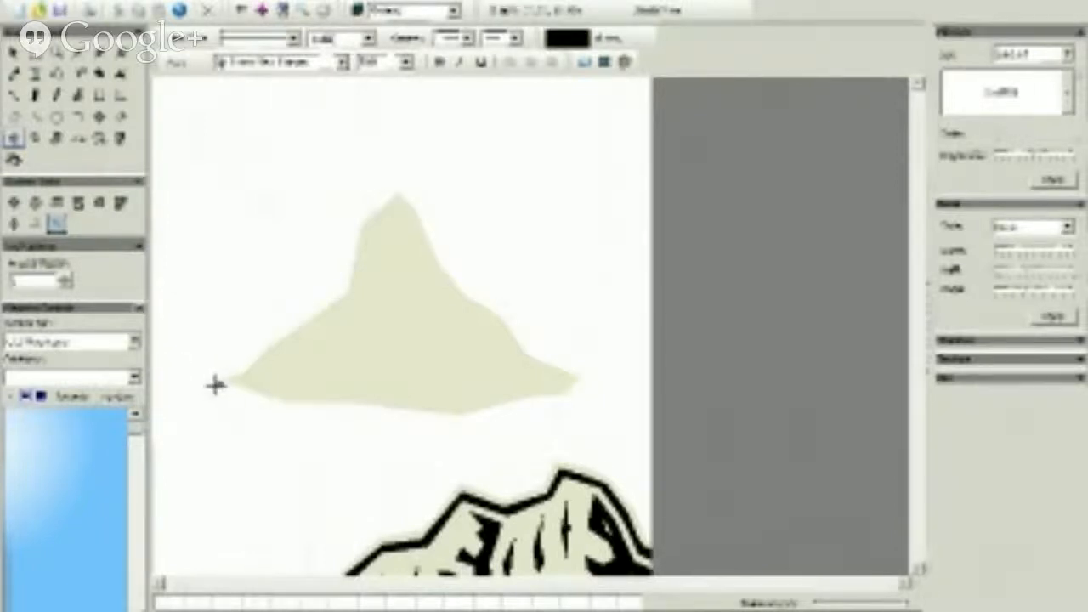
mouse_move(215, 386)
mouse_down()
mouse_move(249, 380)
mouse_move(275, 349)
mouse_move(349, 315)
mouse_move(368, 216)
mouse_move(399, 202)
mouse_move(446, 292)
mouse_move(508, 335)
mouse_move(503, 324)
mouse_move(520, 366)
mouse_move(576, 400)
mouse_move(574, 387)
mouse_move(600, 386)
mouse_move(573, 396)
mouse_move(540, 384)
mouse_move(497, 330)
mouse_move(440, 303)
mouse_move(449, 304)
mouse_move(408, 261)
mouse_move(418, 259)
mouse_move(406, 212)
mouse_move(367, 234)
mouse_up()
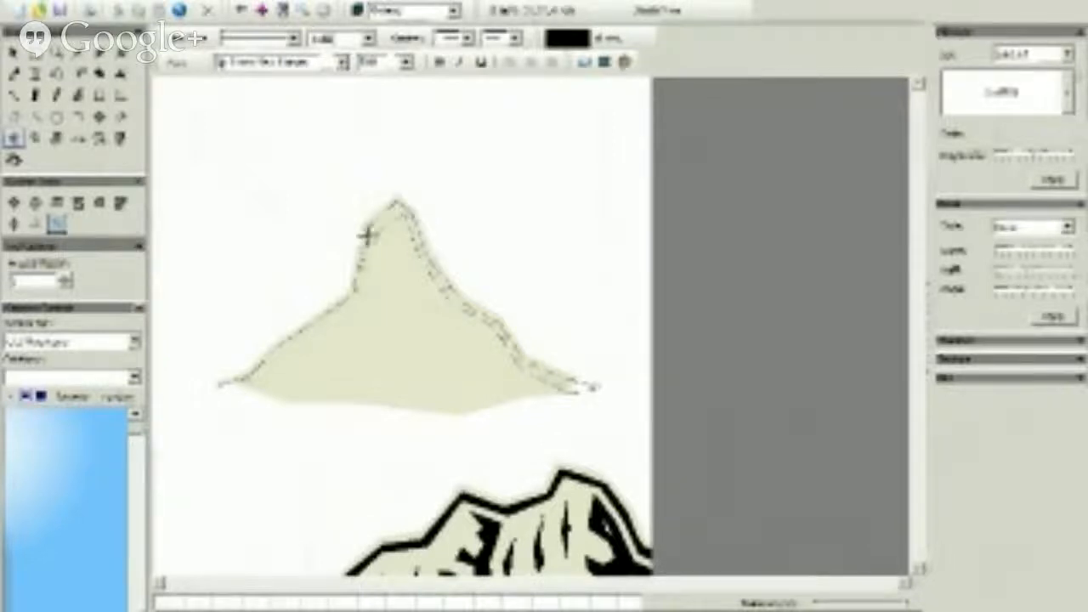
click(396, 214)
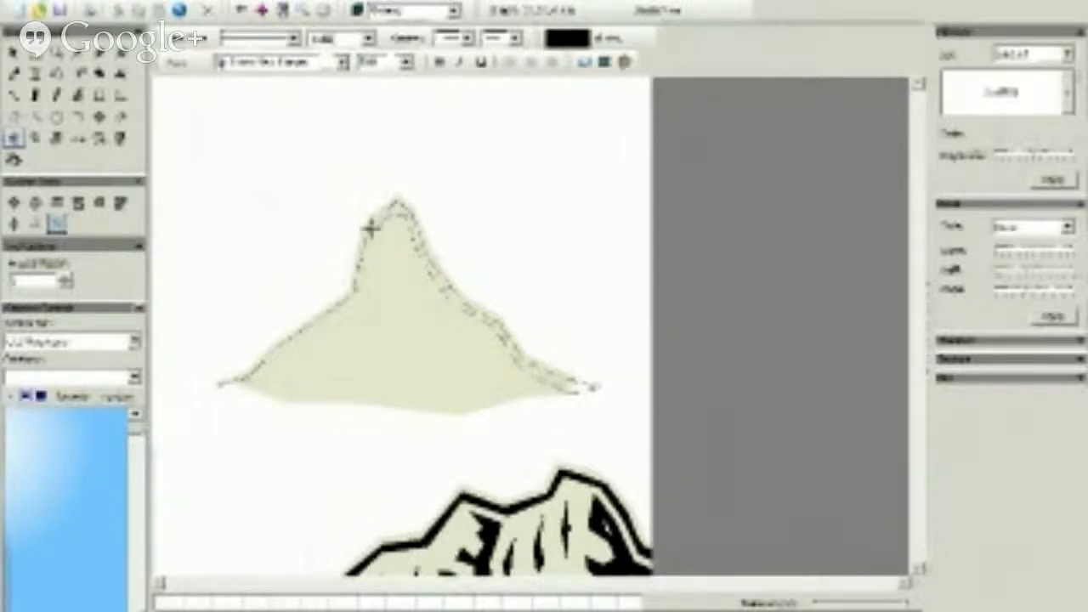
mouse_move(371, 230)
mouse_down()
mouse_move(358, 304)
mouse_move(267, 369)
mouse_move(280, 354)
mouse_move(253, 382)
mouse_move(246, 410)
mouse_up()
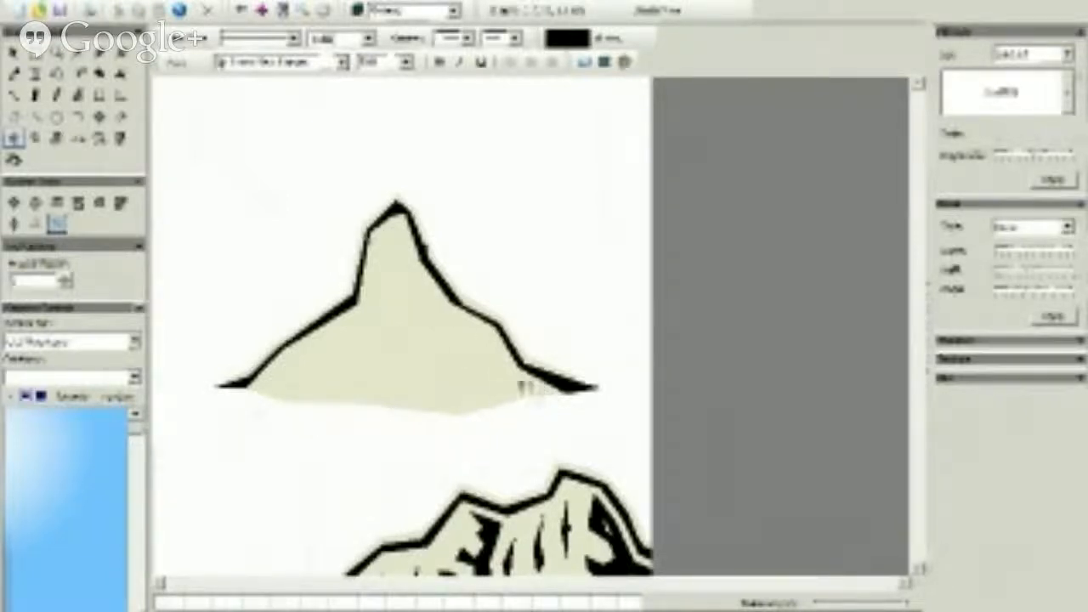
mouse_move(553, 396)
mouse_down()
mouse_move(519, 380)
mouse_move(491, 334)
mouse_up()
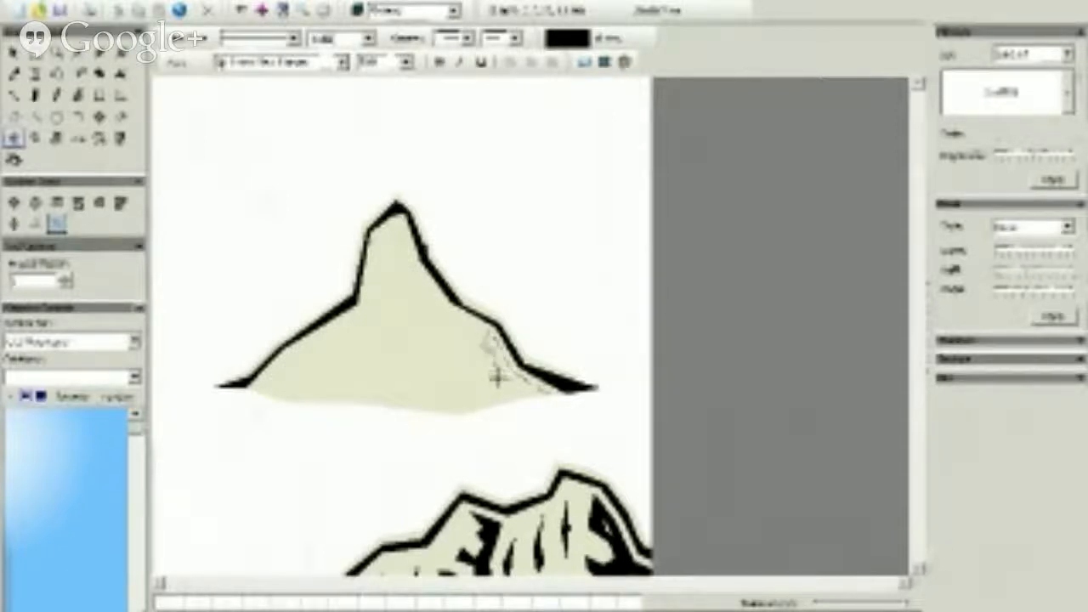
mouse_move(498, 377)
mouse_down()
mouse_move(467, 370)
mouse_move(474, 399)
mouse_move(442, 391)
mouse_move(440, 416)
mouse_move(475, 421)
mouse_move(494, 407)
mouse_move(492, 388)
mouse_move(501, 405)
mouse_move(531, 395)
mouse_up()
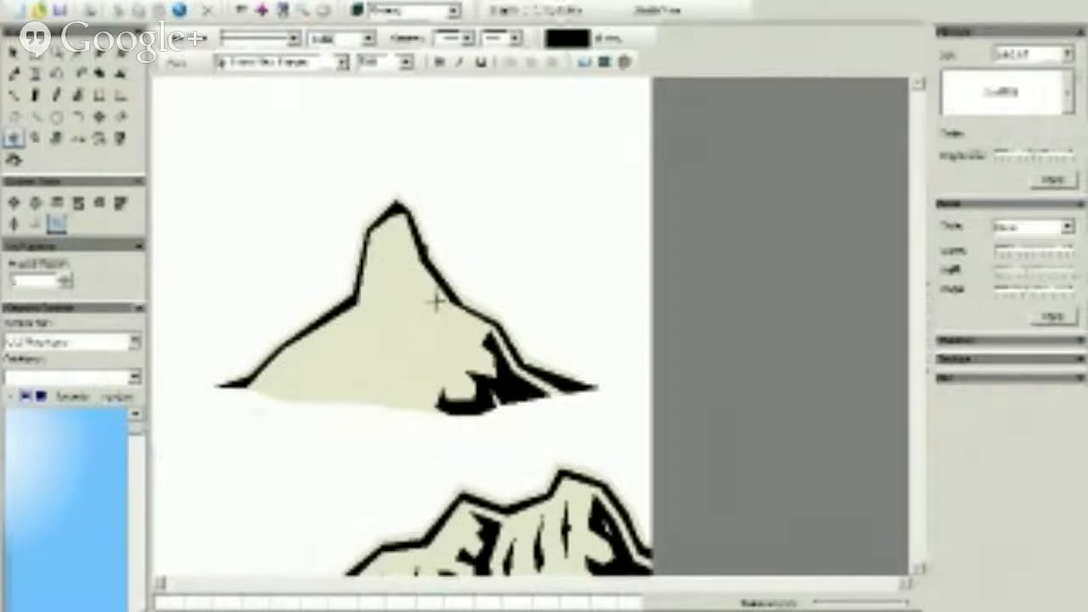
drag(401, 227, 416, 259)
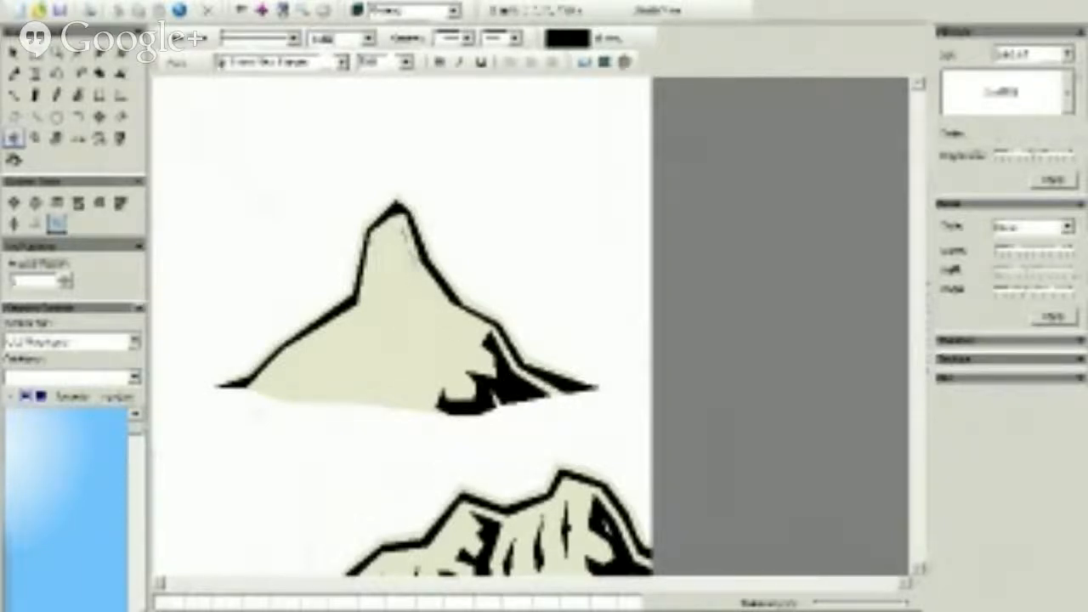
mouse_move(446, 323)
mouse_down()
mouse_move(417, 335)
mouse_move(421, 360)
mouse_move(377, 396)
mouse_move(384, 372)
mouse_move(372, 357)
mouse_move(384, 374)
mouse_move(384, 362)
mouse_up()
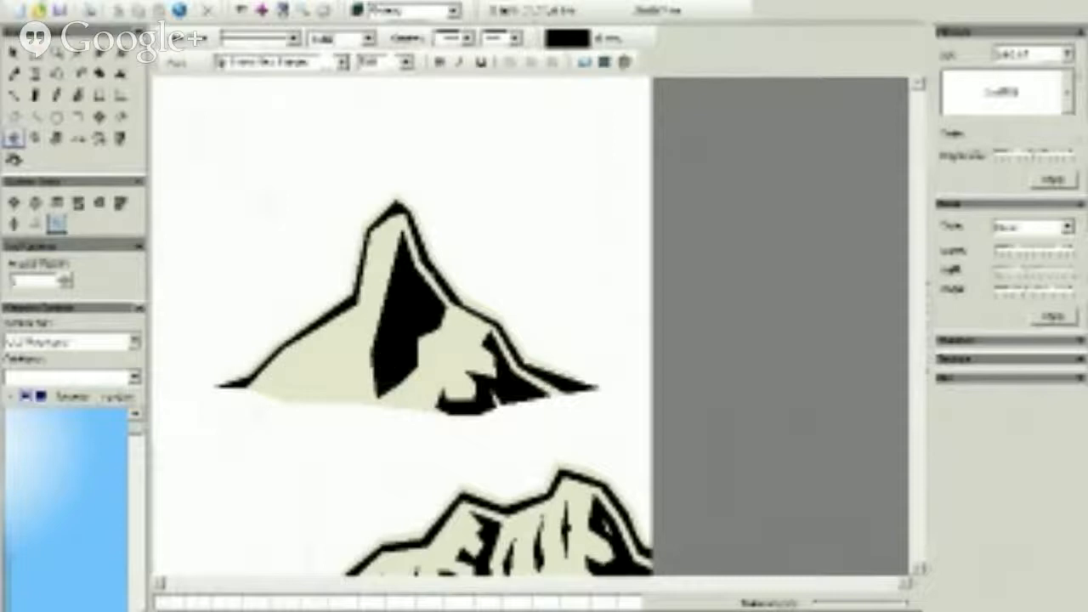
click(180, 11)
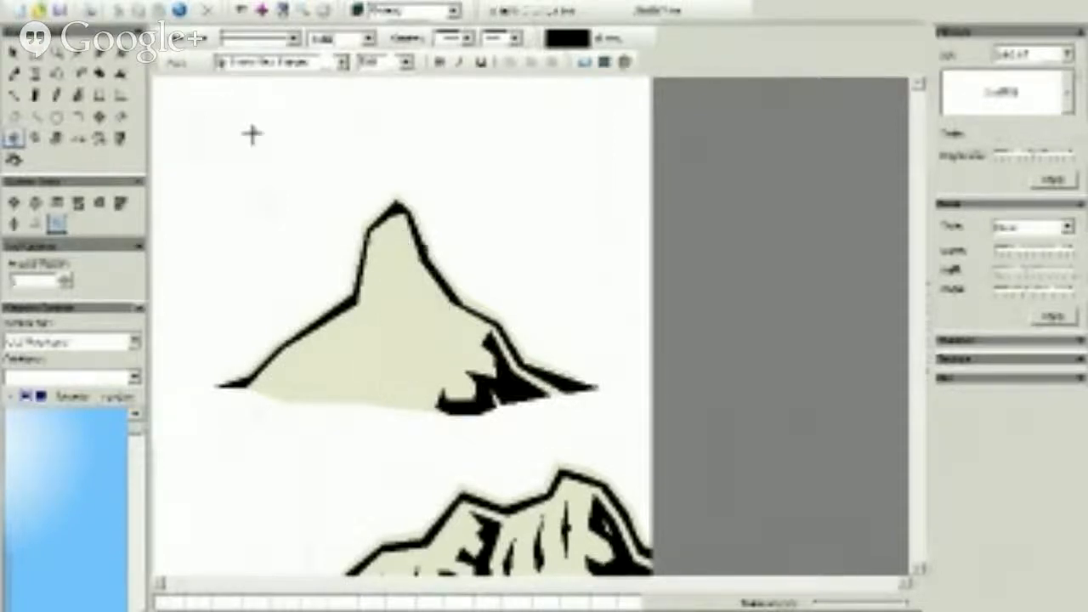
Step: Draw a jagged black shadow down the centre of the single-peaked mountain and small black crevice marks across its slopes
mouse_move(399, 223)
mouse_down()
mouse_move(420, 281)
mouse_move(447, 308)
mouse_move(441, 331)
mouse_move(426, 339)
mouse_move(415, 325)
mouse_move(419, 359)
mouse_move(379, 408)
mouse_move(354, 408)
mouse_move(367, 374)
mouse_move(374, 383)
mouse_move(396, 370)
mouse_move(370, 344)
mouse_move(375, 320)
mouse_move(389, 347)
mouse_move(403, 343)
mouse_move(405, 308)
mouse_move(385, 269)
mouse_move(411, 280)
mouse_up()
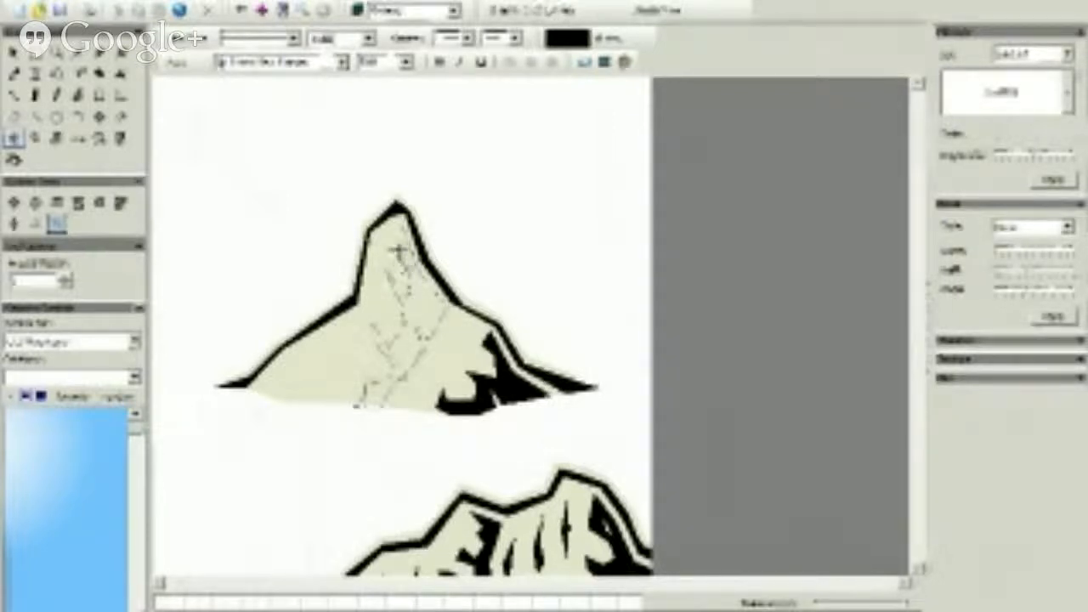
click(404, 243)
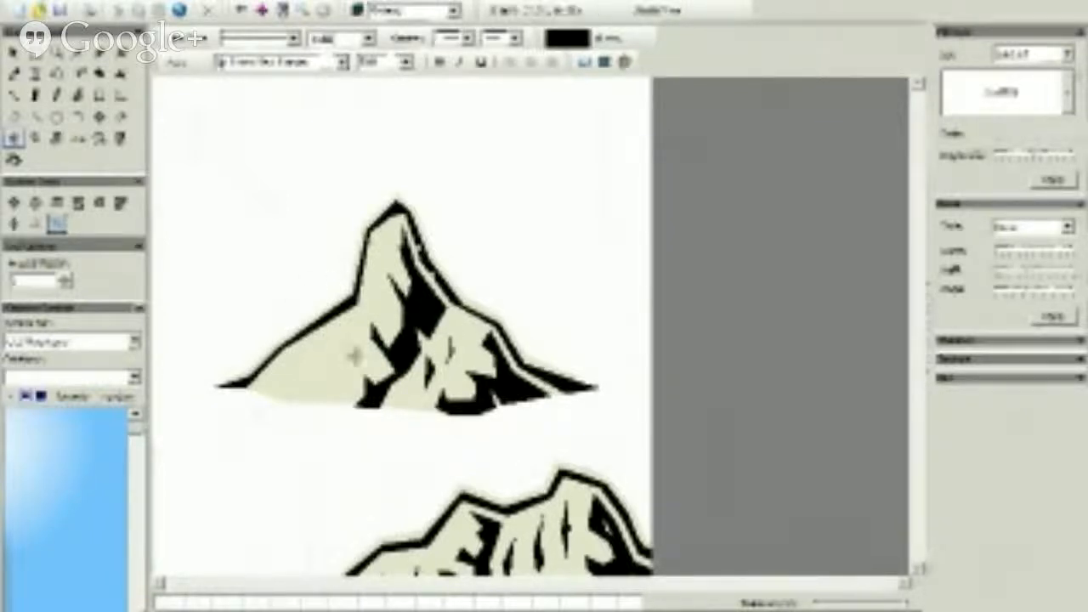
mouse_move(321, 364)
mouse_down()
mouse_move(310, 397)
mouse_move(329, 362)
mouse_move(272, 347)
mouse_move(308, 350)
mouse_move(274, 371)
mouse_move(266, 392)
mouse_move(336, 380)
mouse_move(341, 366)
mouse_move(325, 395)
mouse_move(337, 397)
mouse_move(356, 343)
mouse_up()
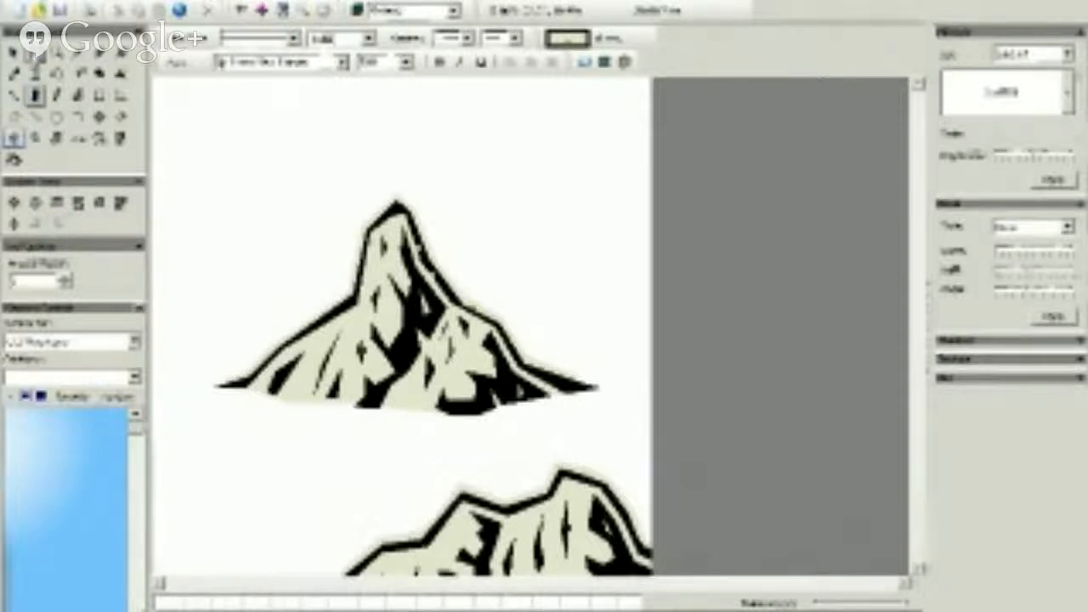
click(34, 55)
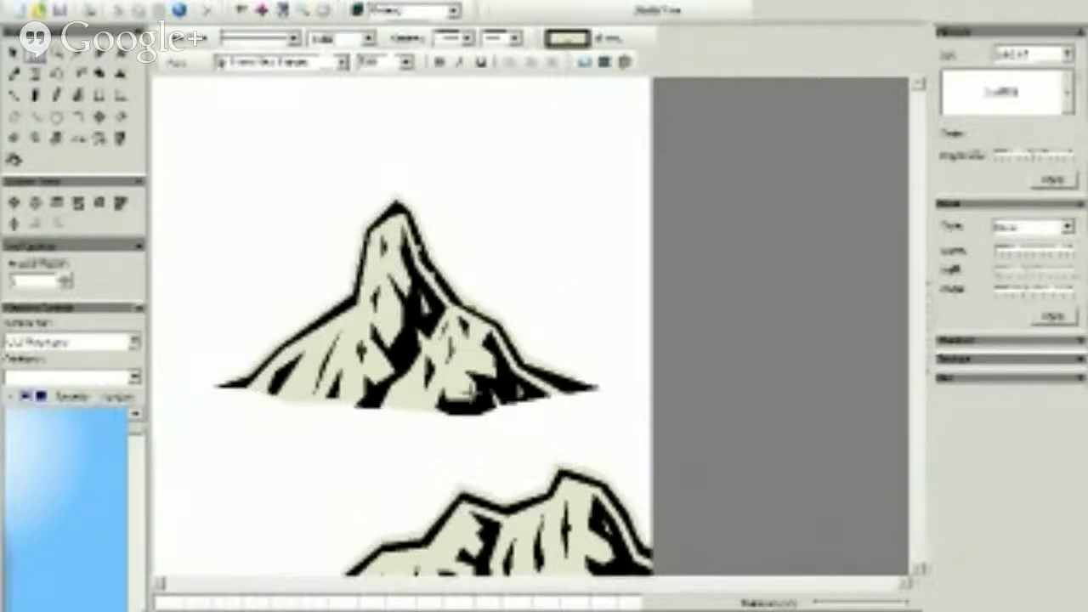
drag(599, 128, 227, 429)
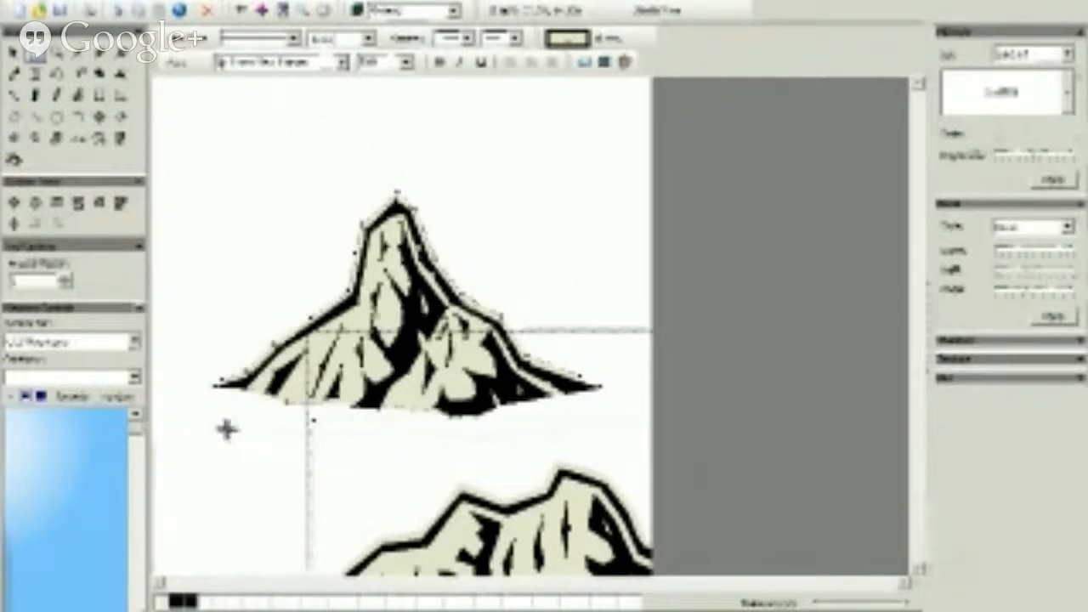
click(541, 254)
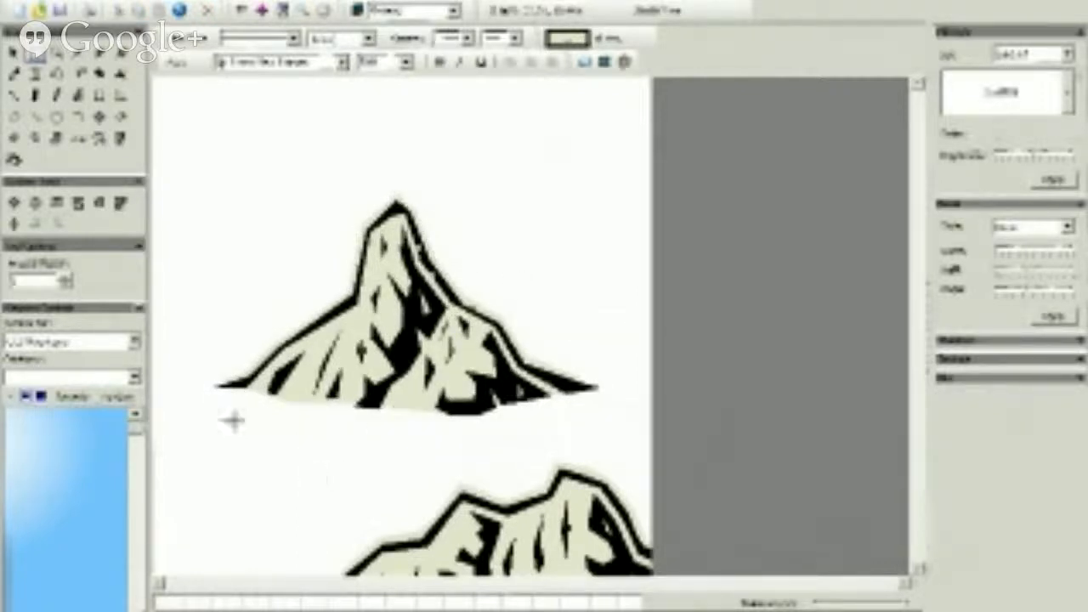
Step: Move the two earlier mountain symbols farther down the page, away from the new mountain
click(16, 51)
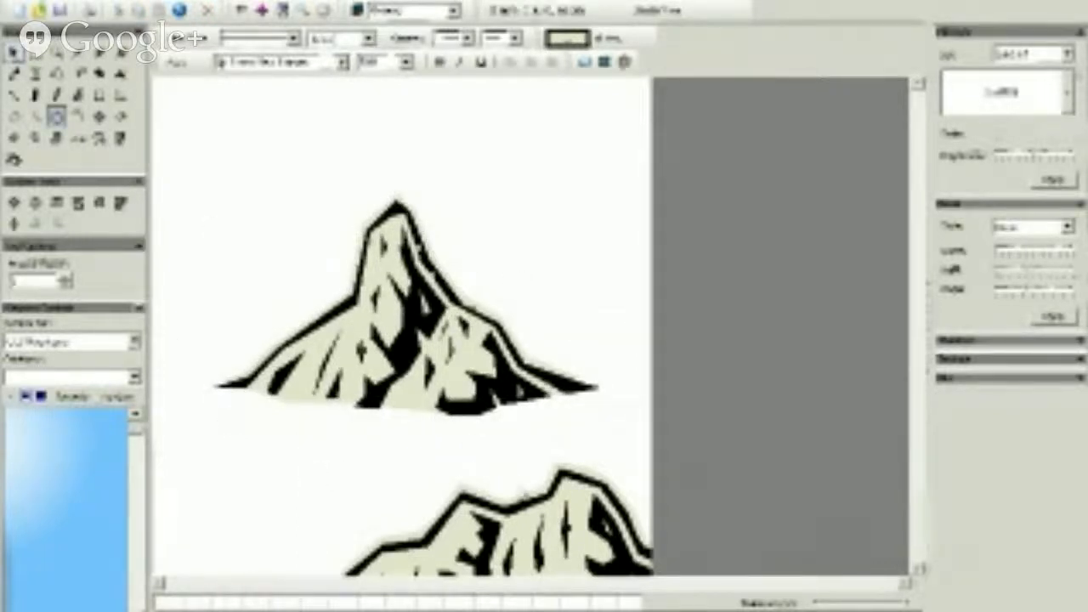
drag(520, 493, 515, 561)
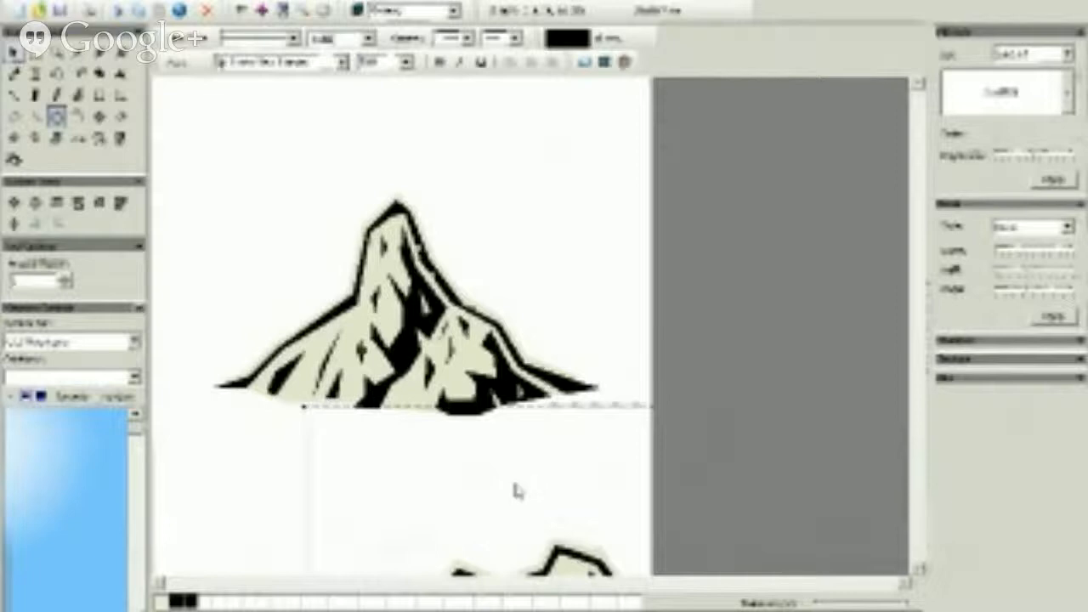
drag(515, 489, 492, 572)
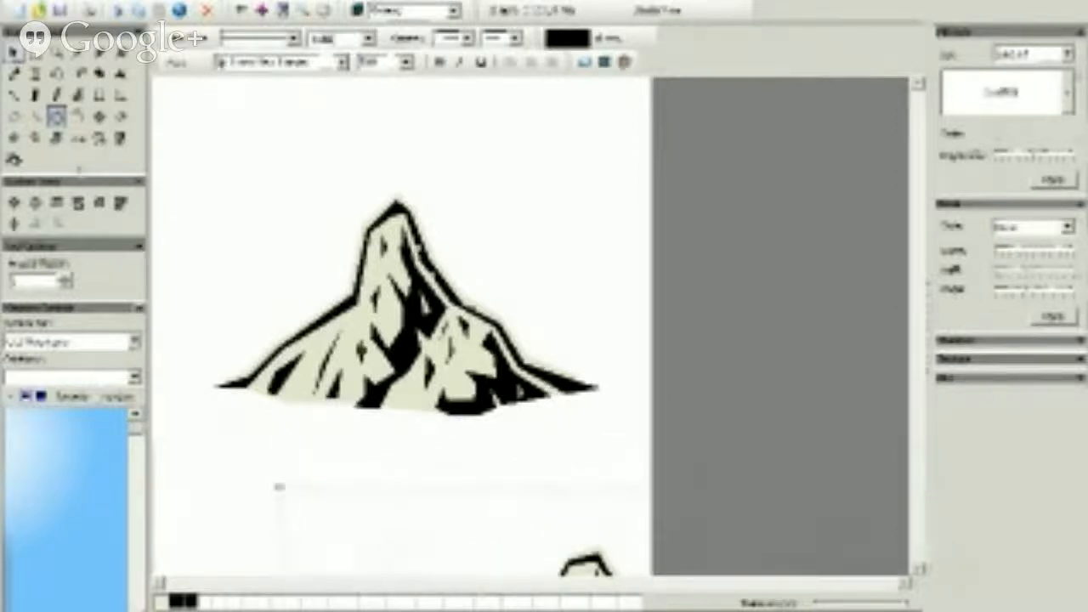
click(34, 53)
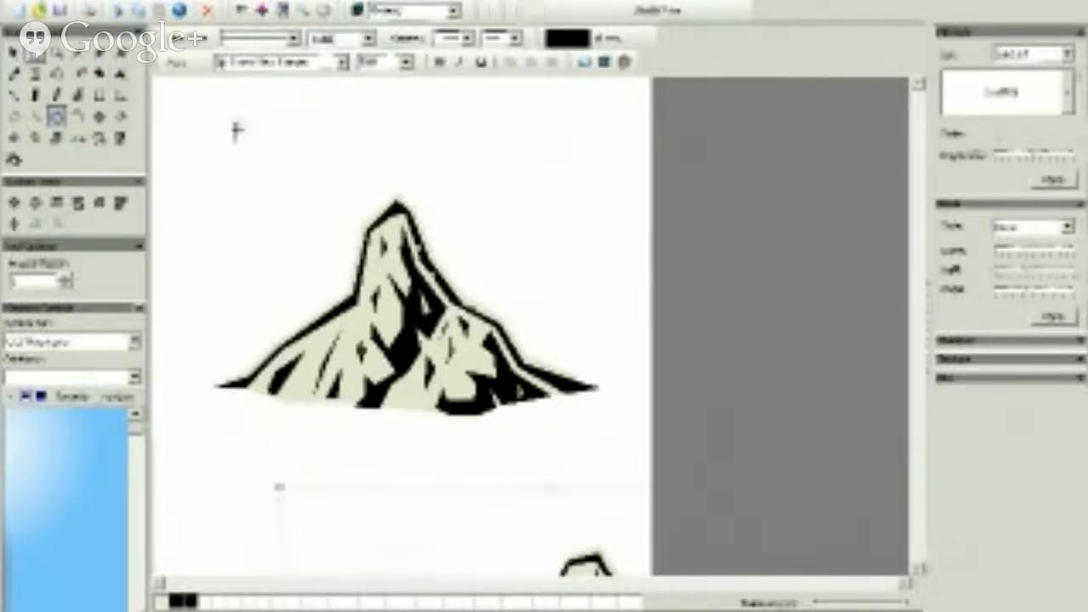
drag(573, 129, 213, 408)
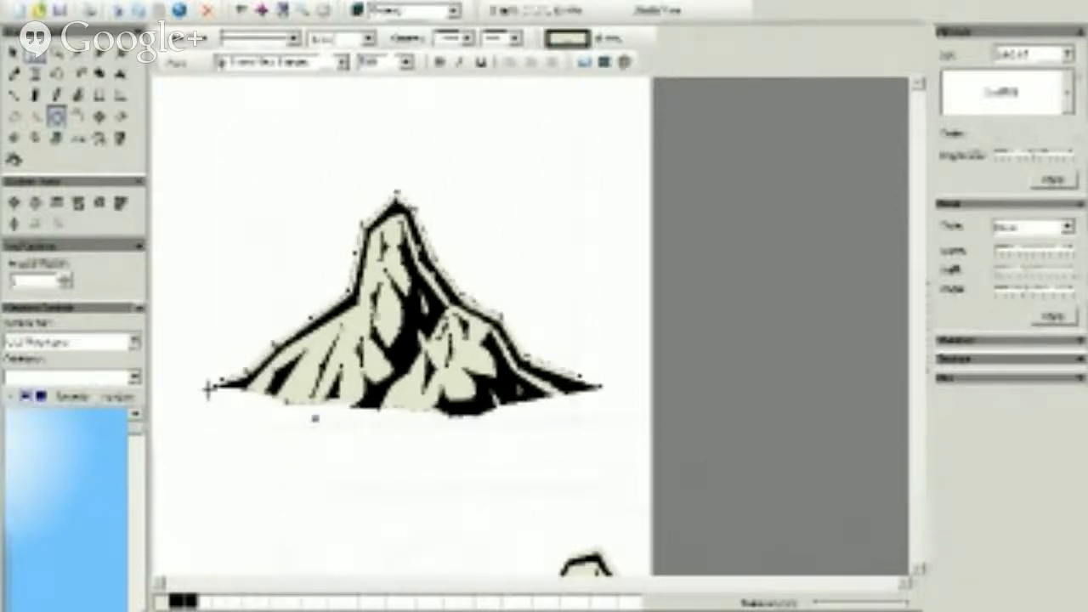
click(247, 449)
Step: Delete the two earlier mountain symbols below the new mountain
drag(388, 469, 469, 510)
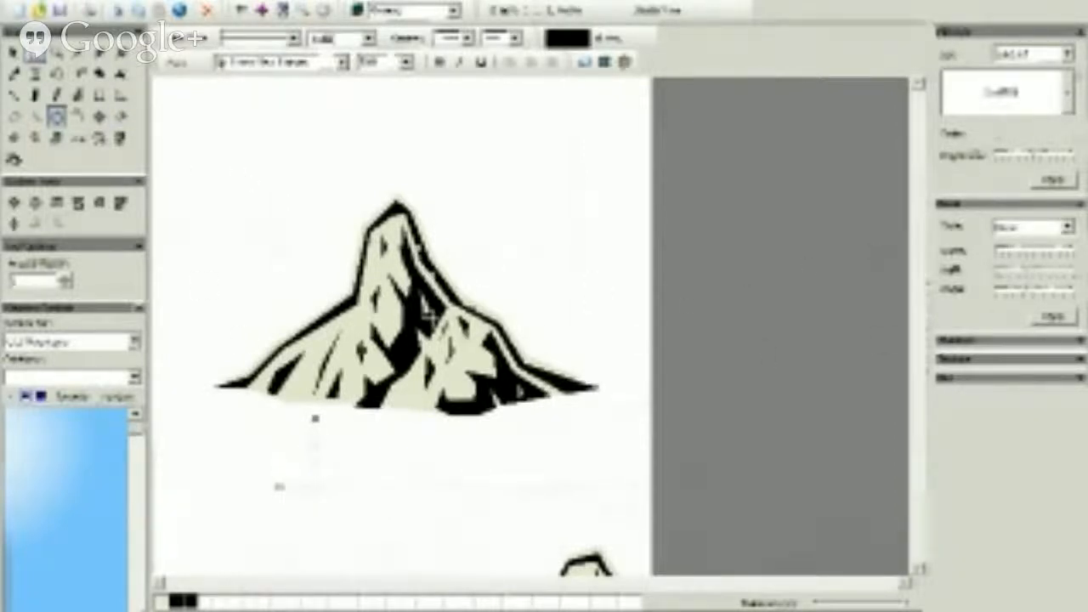
right_click(523, 474)
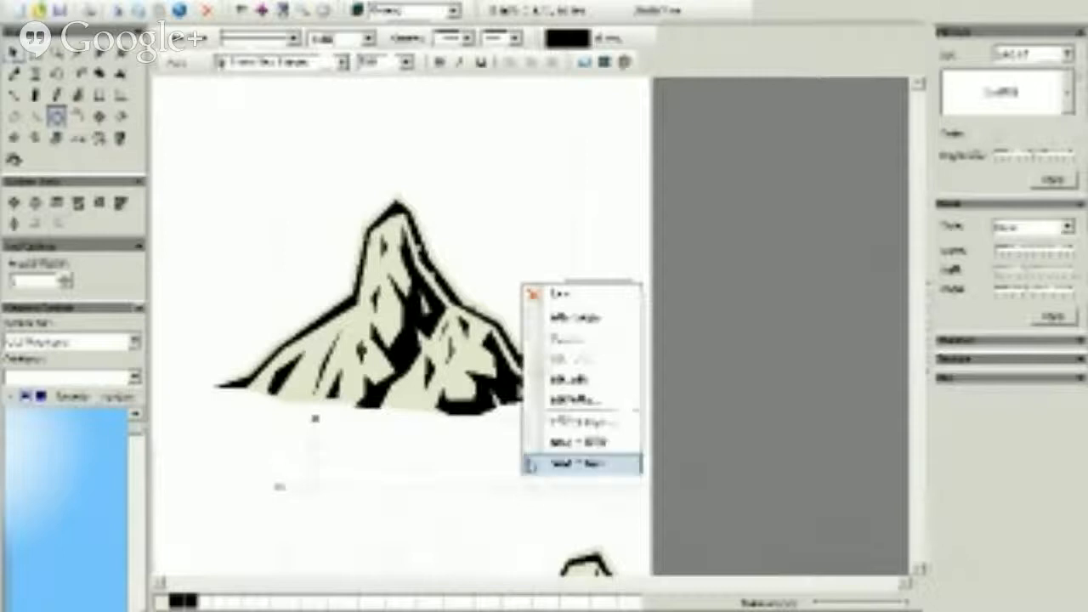
click(575, 296)
Step: Select all shapes of the single-peaked mountain and combine them into one symbol
click(32, 53)
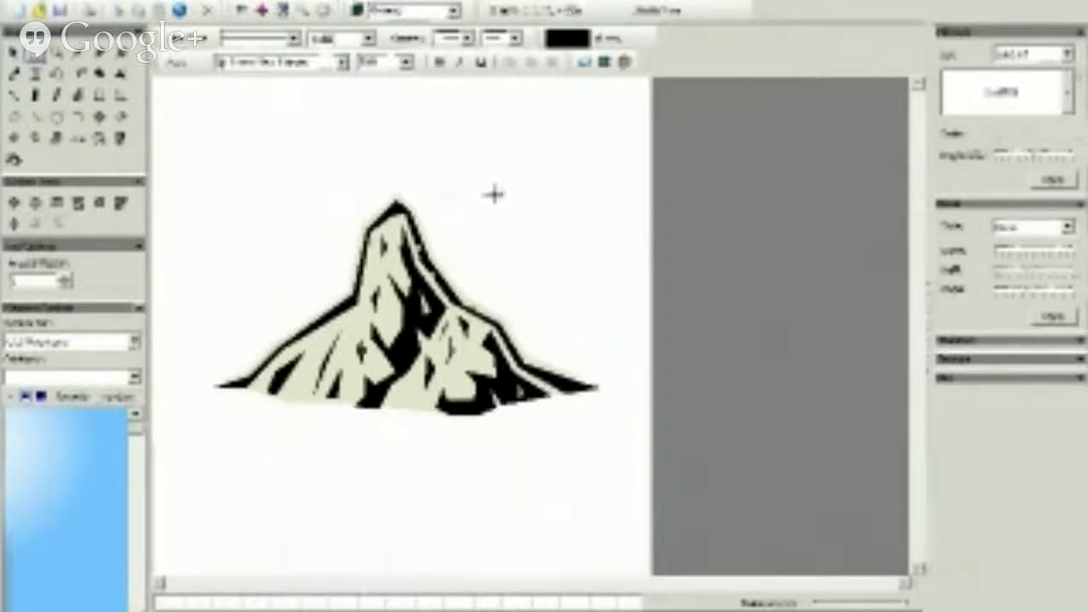
drag(607, 155, 192, 453)
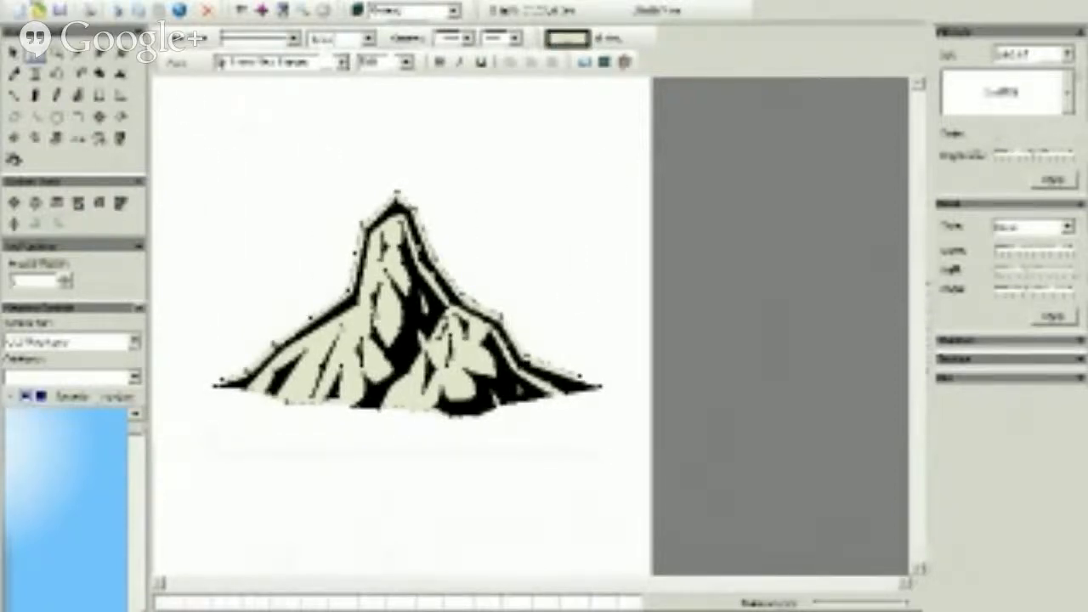
click(130, 2)
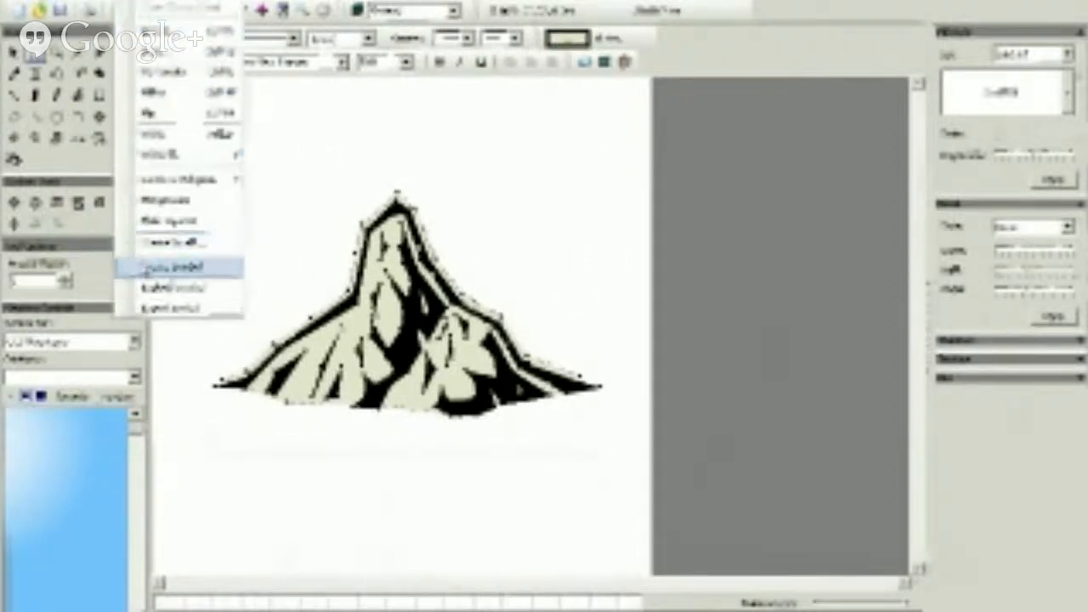
click(183, 268)
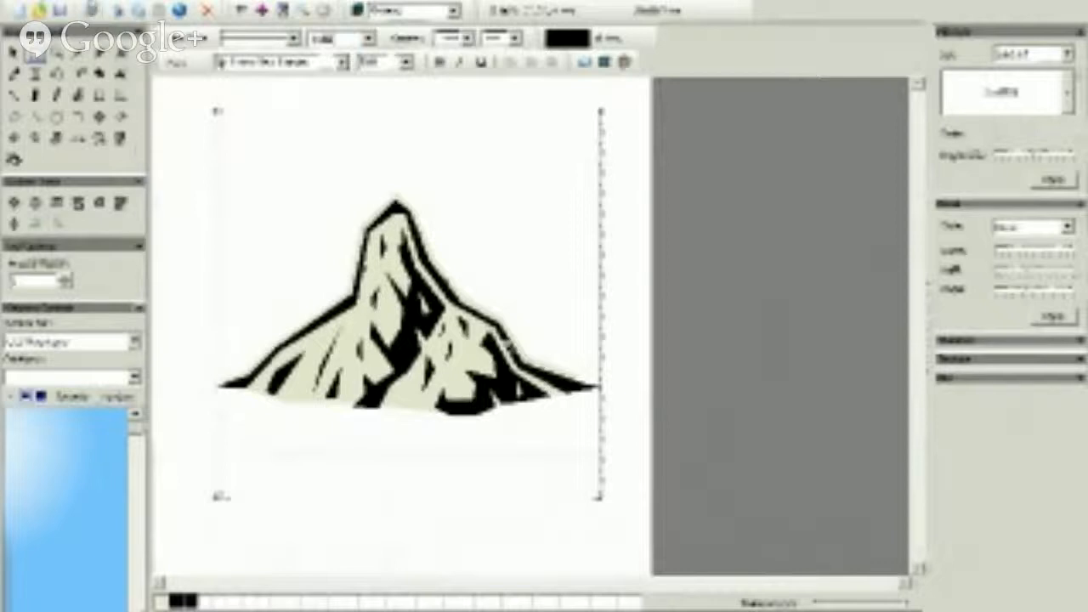
Step: Export the single-peaked mountain symbol to the same folder, basing its file name on the second existing symbol file
click(130, 7)
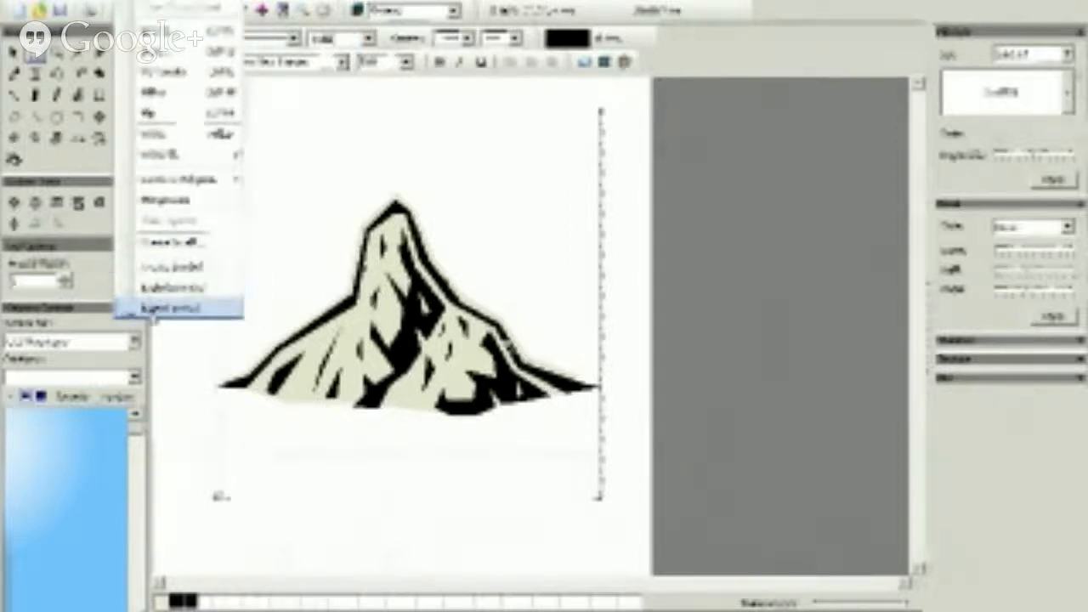
click(159, 310)
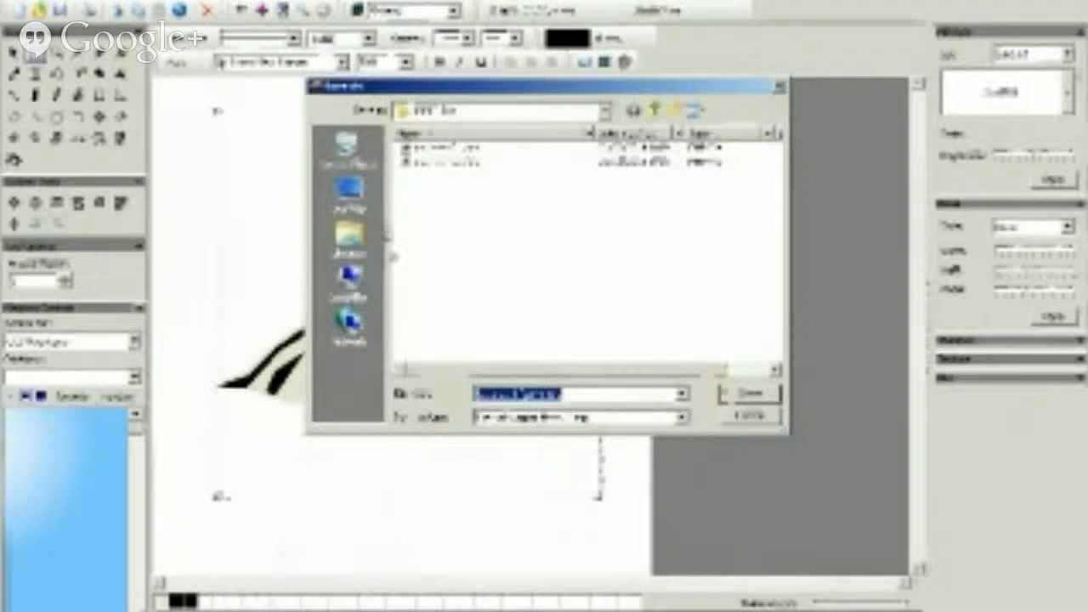
click(451, 161)
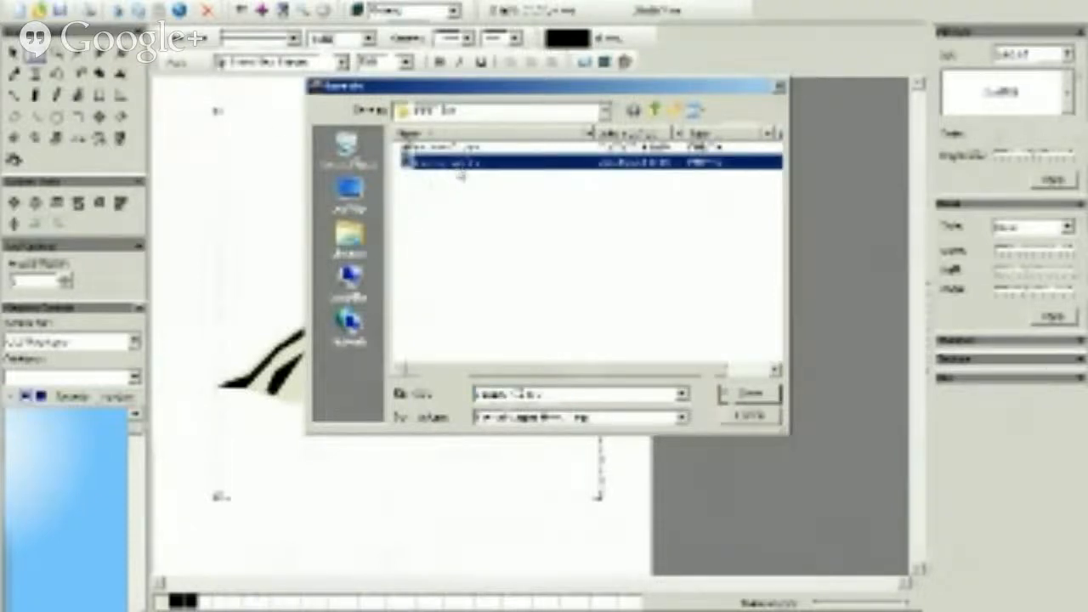
double_click(524, 393)
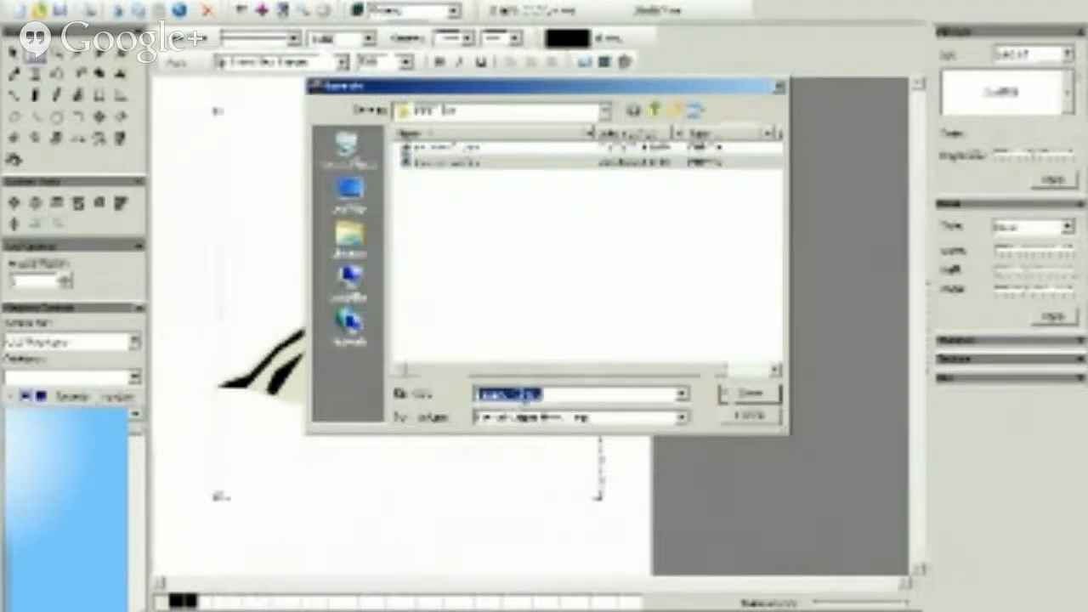
click(521, 396)
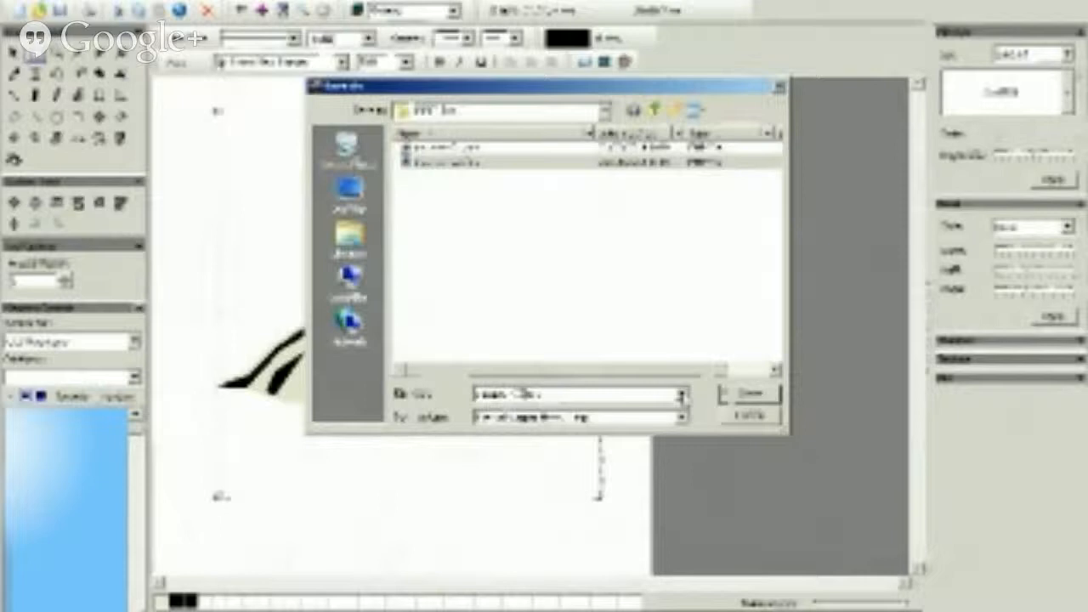
click(746, 398)
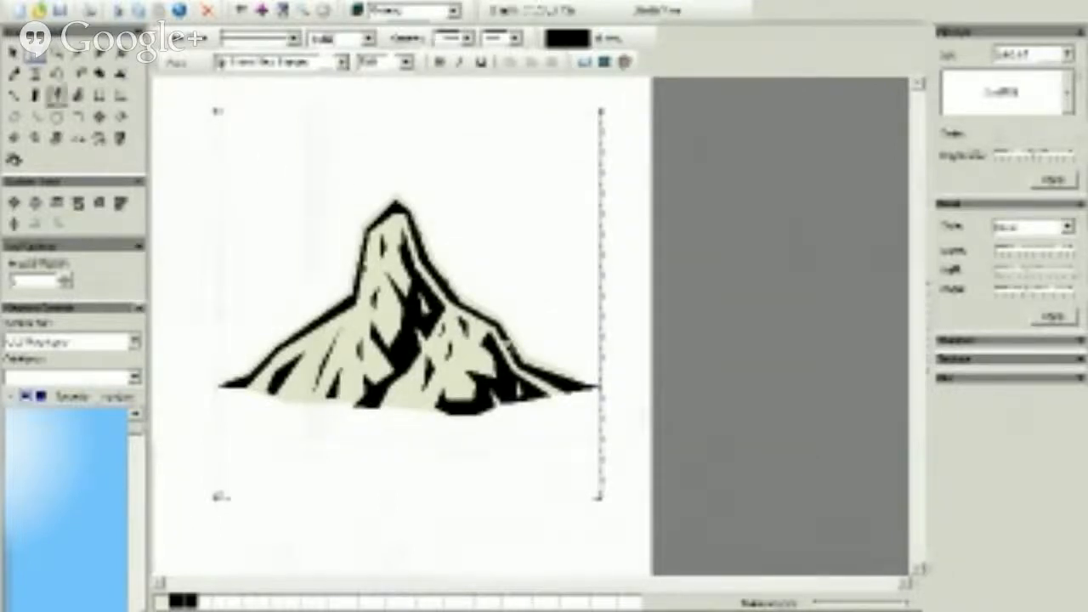
Step: Move the exported mountain to the lower part of the page and draw a wide, beige, multi-peaked mountain base above it
click(77, 95)
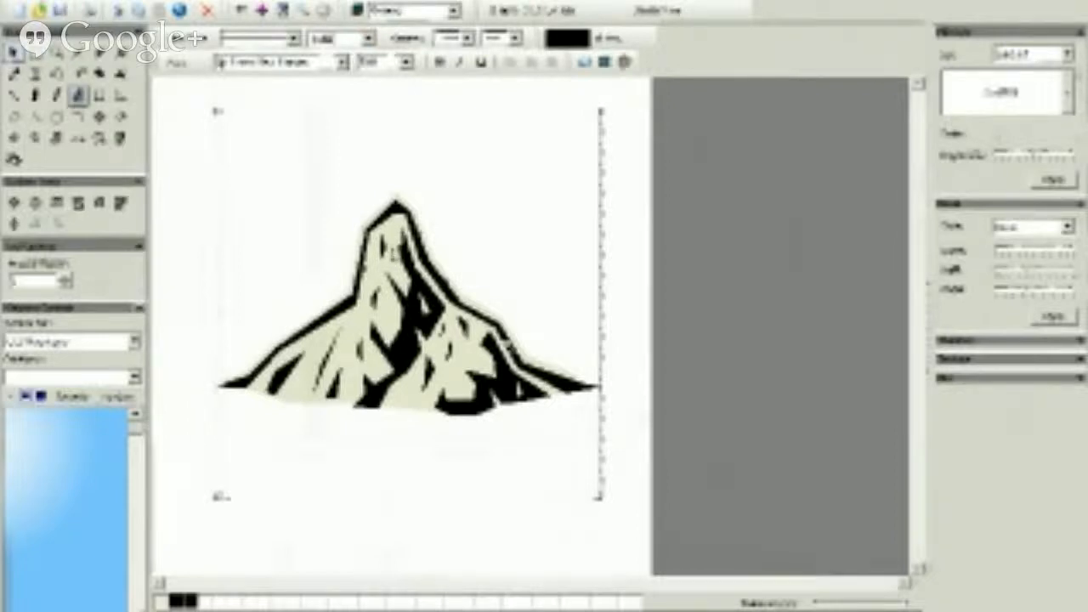
drag(393, 255, 416, 558)
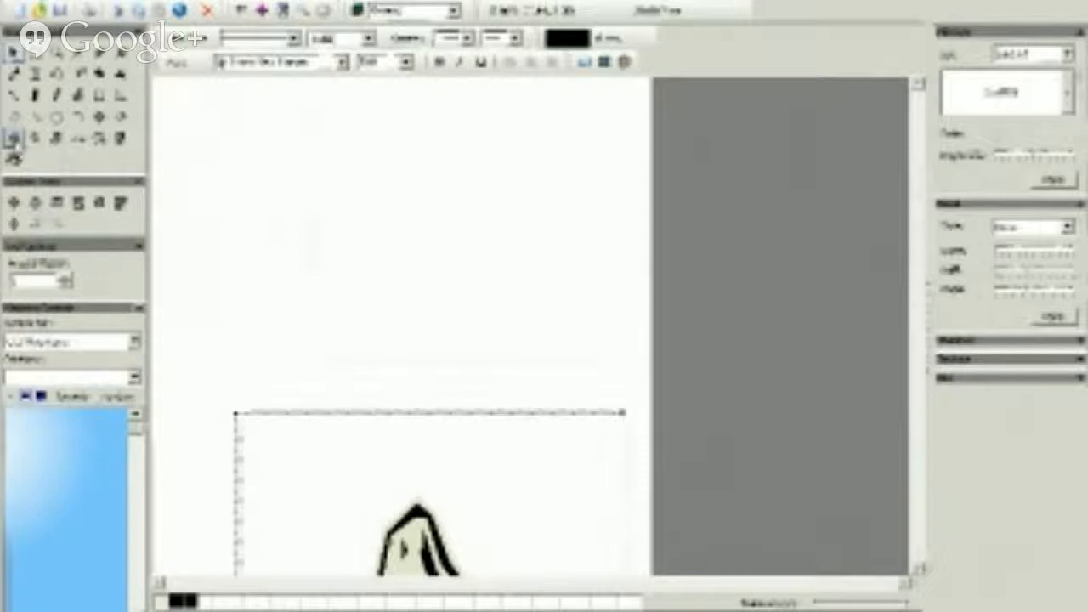
click(15, 141)
click(257, 598)
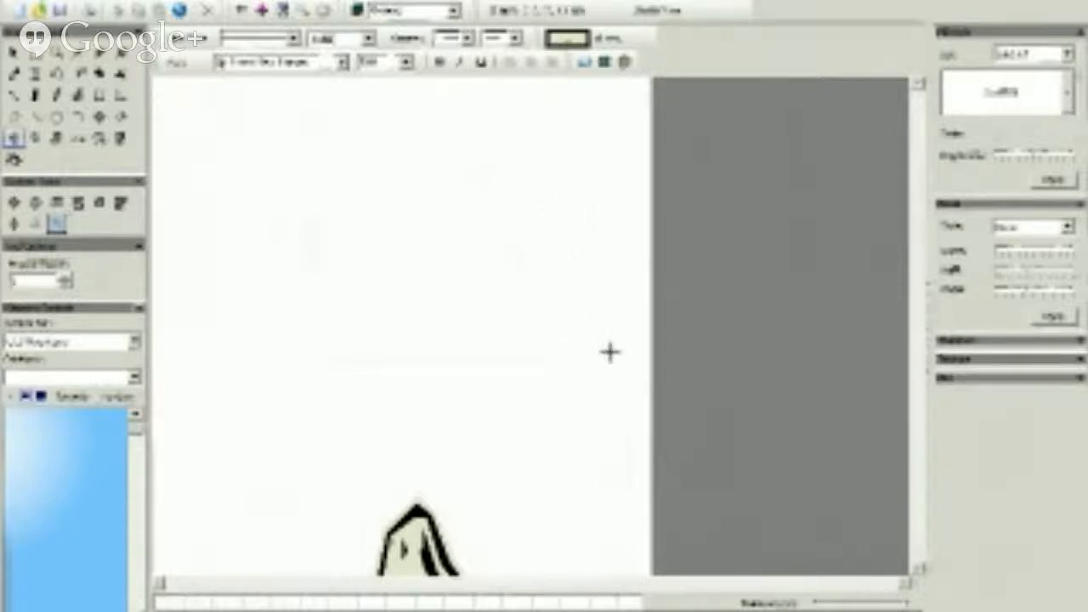
mouse_move(598, 351)
mouse_down()
mouse_move(553, 318)
mouse_move(537, 284)
mouse_move(520, 283)
mouse_move(495, 307)
mouse_move(453, 289)
mouse_move(437, 246)
mouse_move(409, 233)
mouse_move(381, 247)
mouse_move(348, 294)
mouse_move(324, 284)
mouse_move(299, 304)
mouse_move(272, 305)
mouse_move(270, 334)
mouse_move(211, 370)
mouse_move(208, 386)
mouse_move(201, 376)
mouse_move(345, 390)
mouse_move(430, 381)
mouse_move(494, 394)
mouse_move(624, 365)
mouse_move(590, 379)
mouse_up()
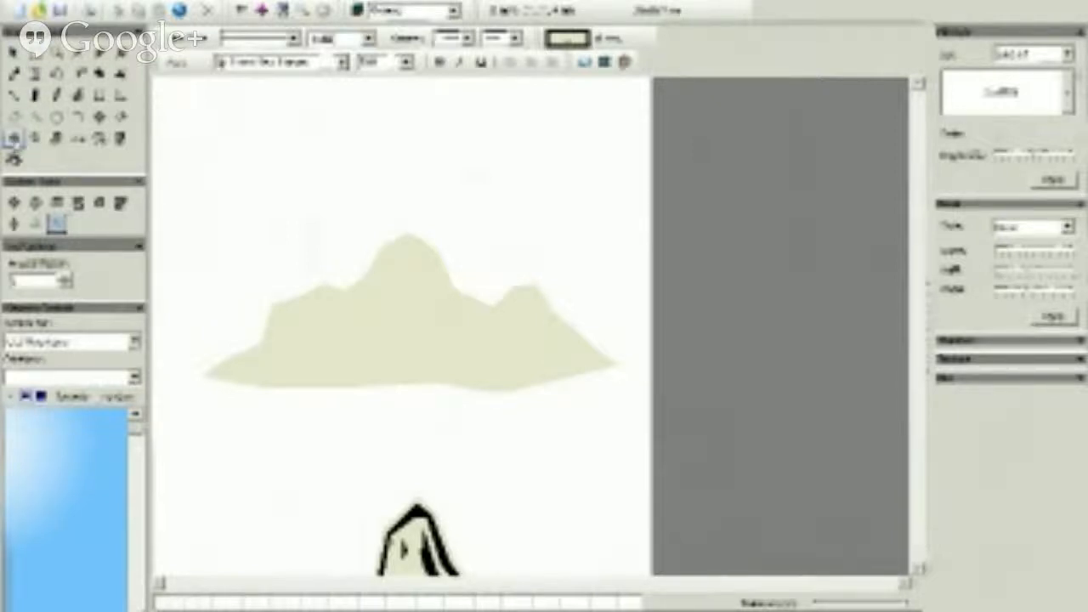
Step: Draw a black ridge outline along the whole upper edge of the multi-peaked mountain
click(182, 607)
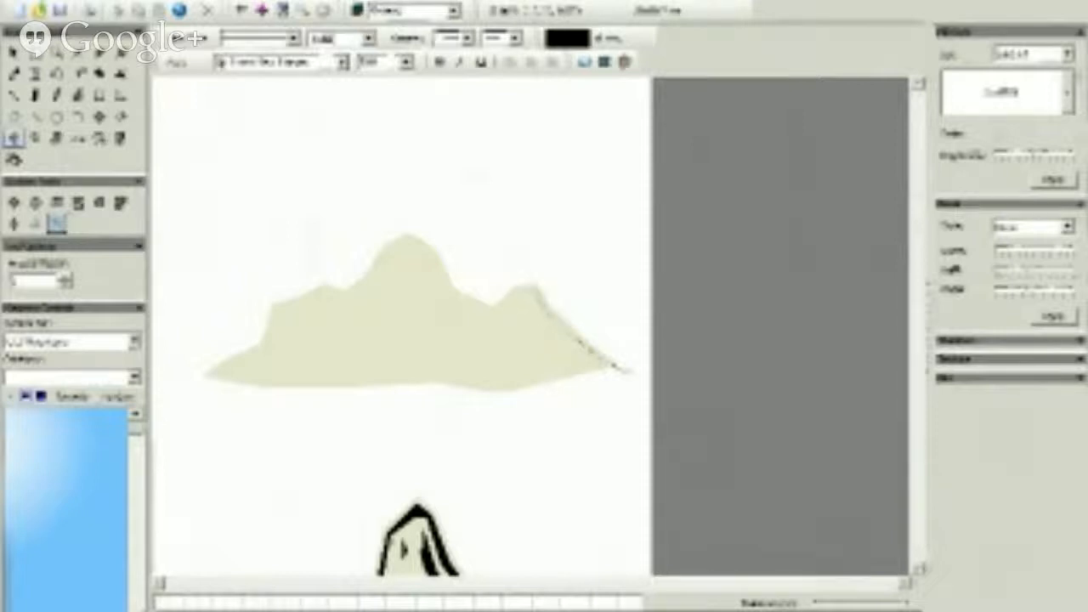
mouse_move(536, 293)
mouse_down()
mouse_move(522, 322)
mouse_move(524, 290)
mouse_move(499, 312)
mouse_move(453, 301)
mouse_move(417, 270)
mouse_move(433, 257)
mouse_move(409, 239)
mouse_move(382, 253)
mouse_up()
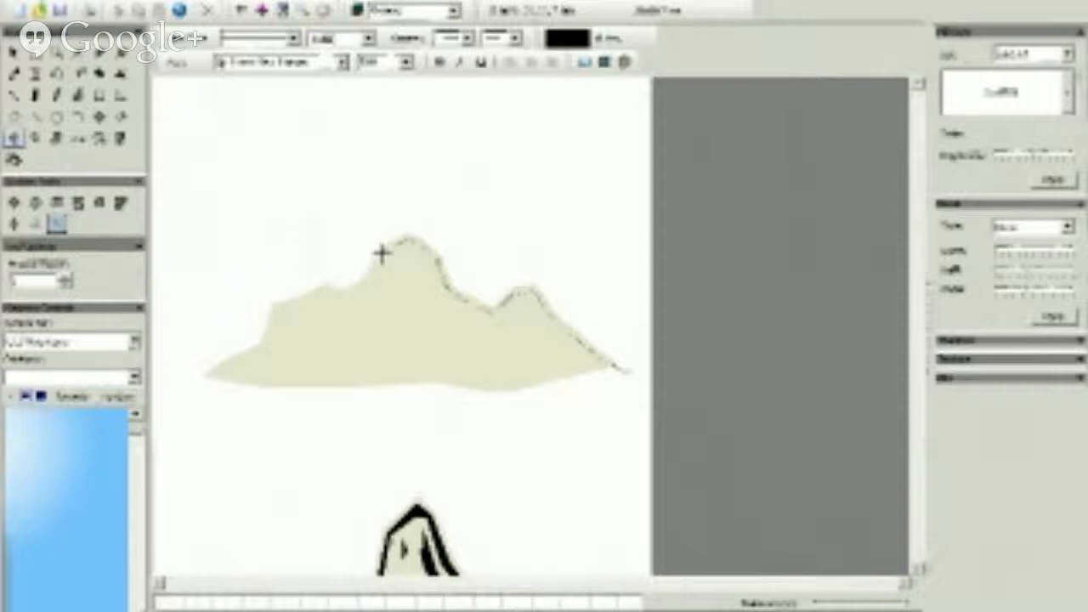
mouse_move(371, 281)
mouse_down()
mouse_move(324, 307)
mouse_move(323, 290)
mouse_move(272, 331)
mouse_move(306, 298)
mouse_move(273, 308)
mouse_move(270, 354)
mouse_move(228, 377)
mouse_move(231, 359)
mouse_move(188, 396)
mouse_move(261, 356)
mouse_up()
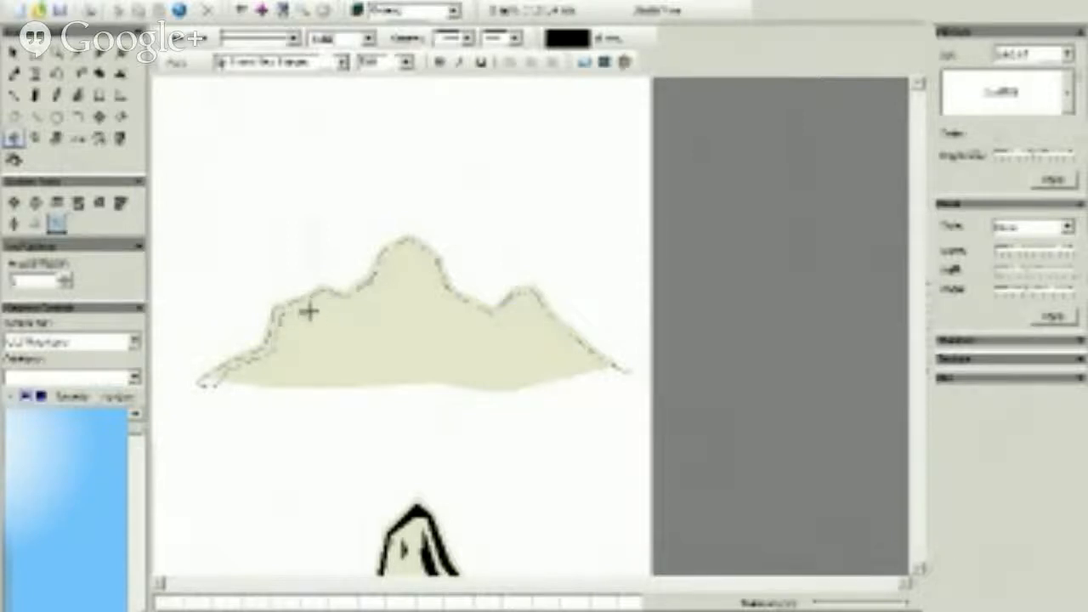
mouse_move(313, 300)
mouse_down()
mouse_move(349, 307)
mouse_move(389, 270)
mouse_move(383, 255)
mouse_move(409, 244)
mouse_move(436, 261)
mouse_move(438, 296)
mouse_move(481, 325)
mouse_move(525, 332)
mouse_move(515, 301)
mouse_move(531, 296)
mouse_move(542, 324)
mouse_move(612, 374)
mouse_up()
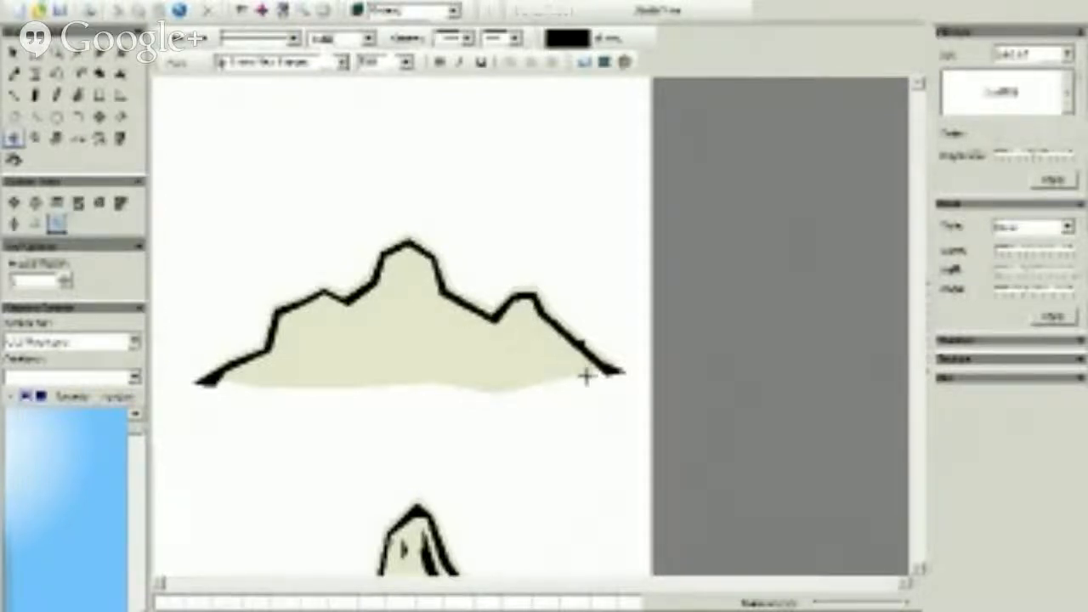
Step: Draw jagged black shadows below the right peak and down from the central peak to the mountain's base
drag(593, 375, 536, 318)
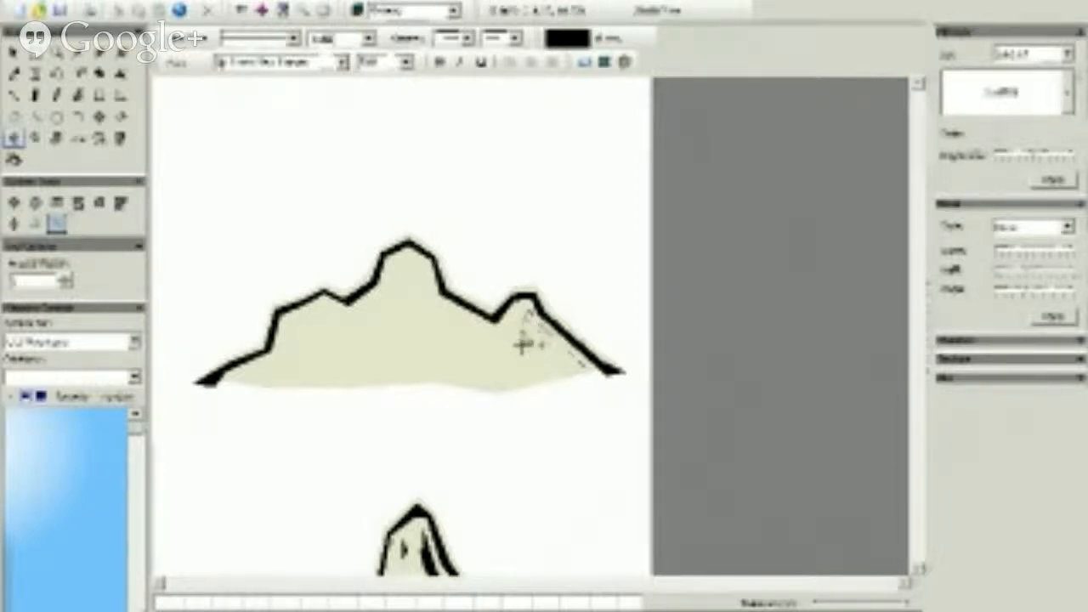
mouse_move(523, 344)
mouse_down()
mouse_move(502, 365)
mouse_move(511, 382)
mouse_move(501, 393)
mouse_move(559, 394)
mouse_move(590, 383)
mouse_up()
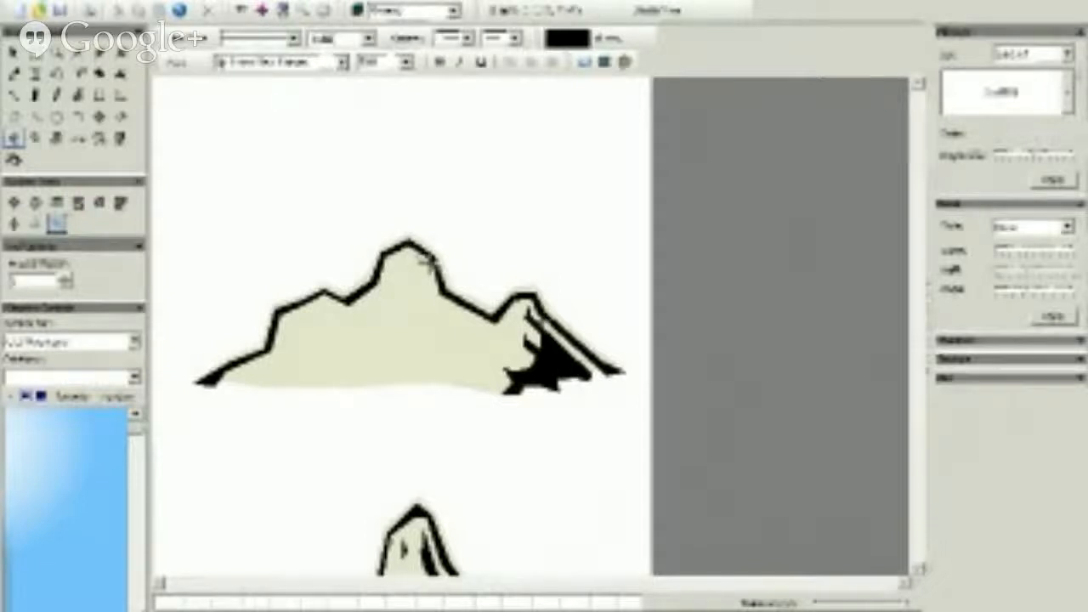
drag(436, 294, 452, 311)
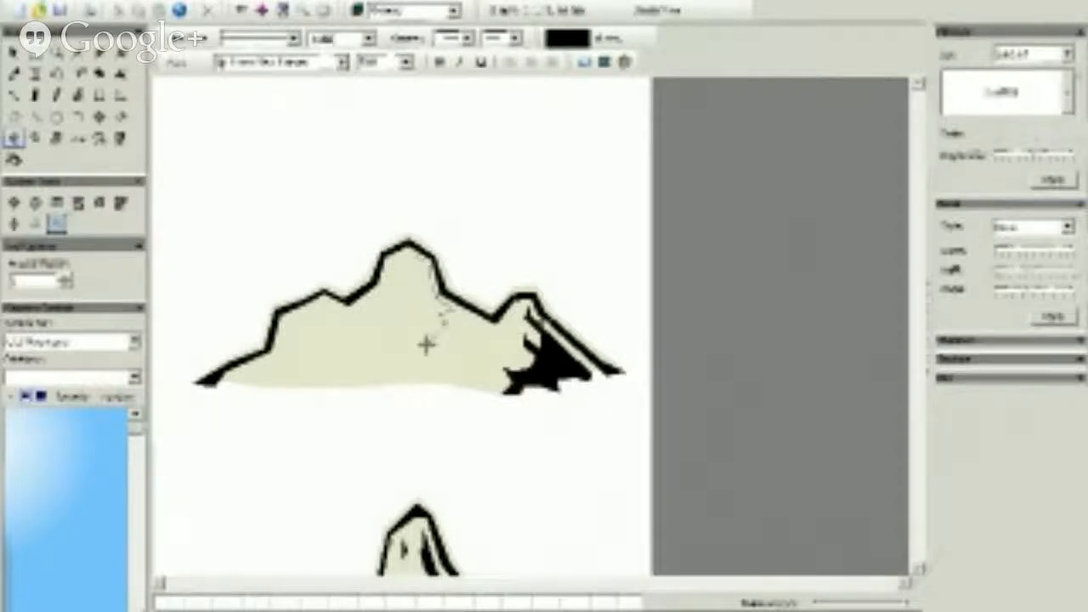
mouse_move(426, 344)
mouse_down()
mouse_move(433, 389)
mouse_move(396, 388)
mouse_move(397, 361)
mouse_move(382, 387)
mouse_move(365, 386)
mouse_move(392, 357)
mouse_move(380, 314)
mouse_move(409, 335)
mouse_move(404, 326)
mouse_move(421, 319)
mouse_move(402, 297)
mouse_move(409, 286)
mouse_move(427, 303)
mouse_move(407, 272)
mouse_up()
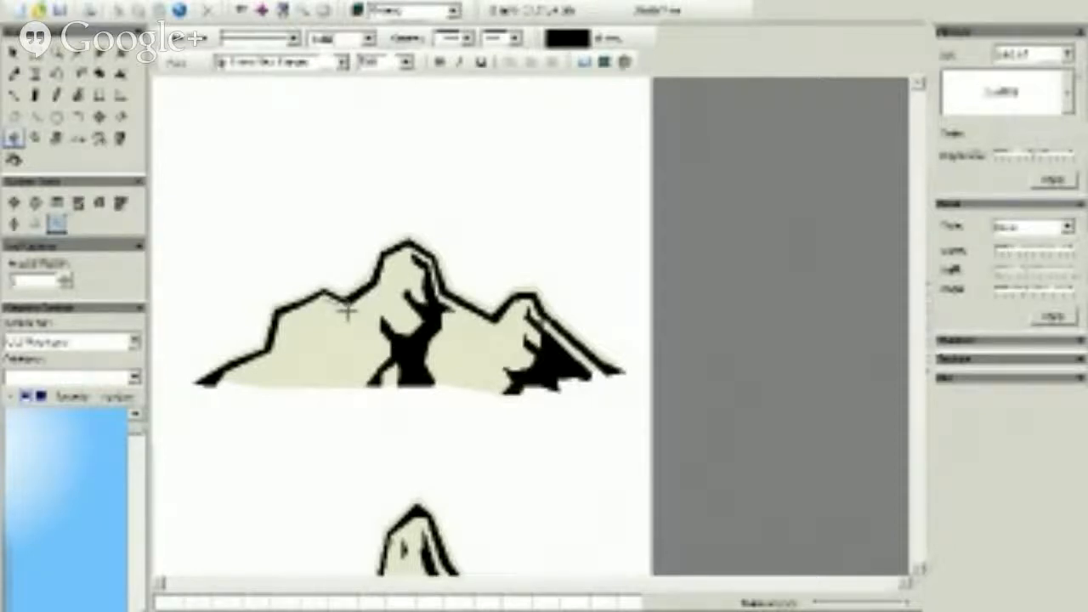
Step: Draw black shadows and streaks on the multi-peaked mountain's left, central and lower slopes, and cut beige highlights into the dark shadows
mouse_move(346, 312)
mouse_down()
mouse_move(326, 366)
mouse_move(338, 355)
mouse_move(334, 391)
mouse_move(298, 389)
mouse_move(319, 364)
mouse_move(302, 337)
mouse_move(314, 351)
mouse_move(331, 311)
mouse_up()
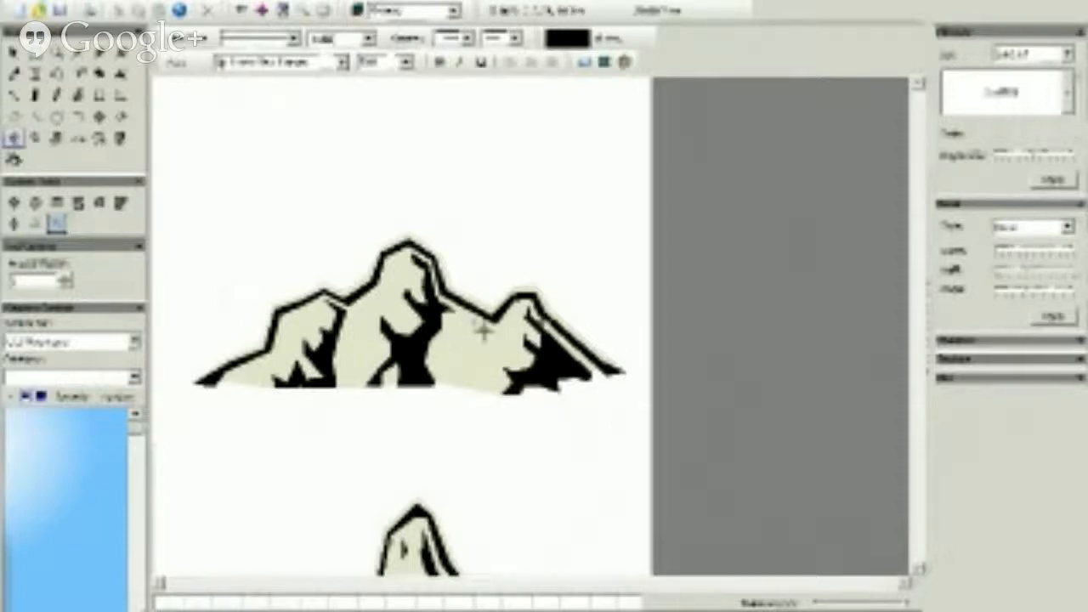
mouse_move(487, 334)
mouse_down()
mouse_move(462, 386)
mouse_move(445, 387)
mouse_move(477, 337)
mouse_move(476, 350)
mouse_move(476, 332)
mouse_move(455, 324)
mouse_move(441, 365)
mouse_move(461, 324)
mouse_move(501, 342)
mouse_move(501, 333)
mouse_move(460, 367)
mouse_up()
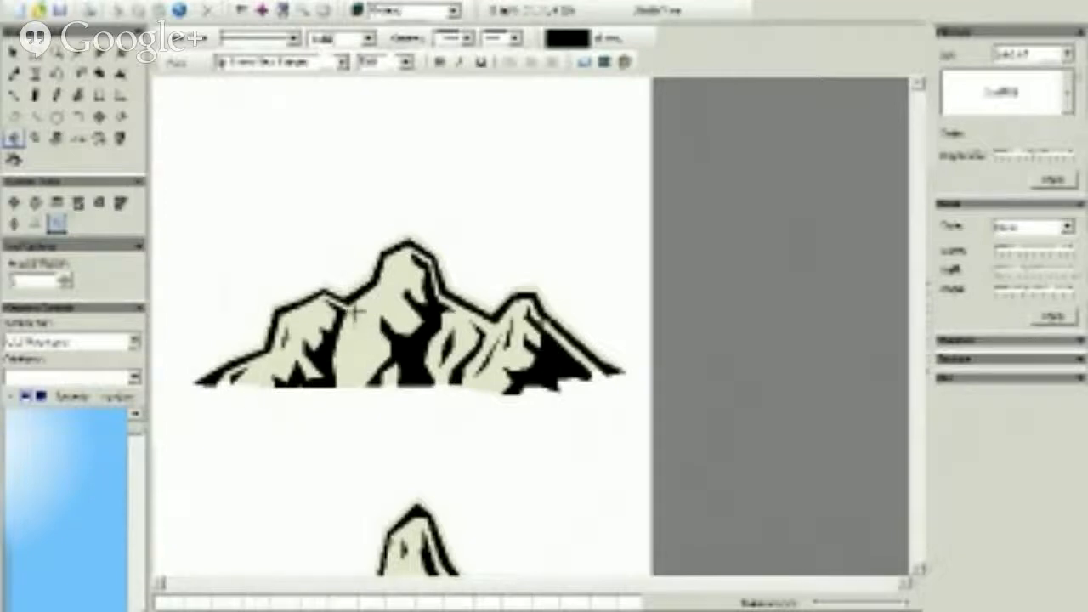
drag(355, 313, 348, 381)
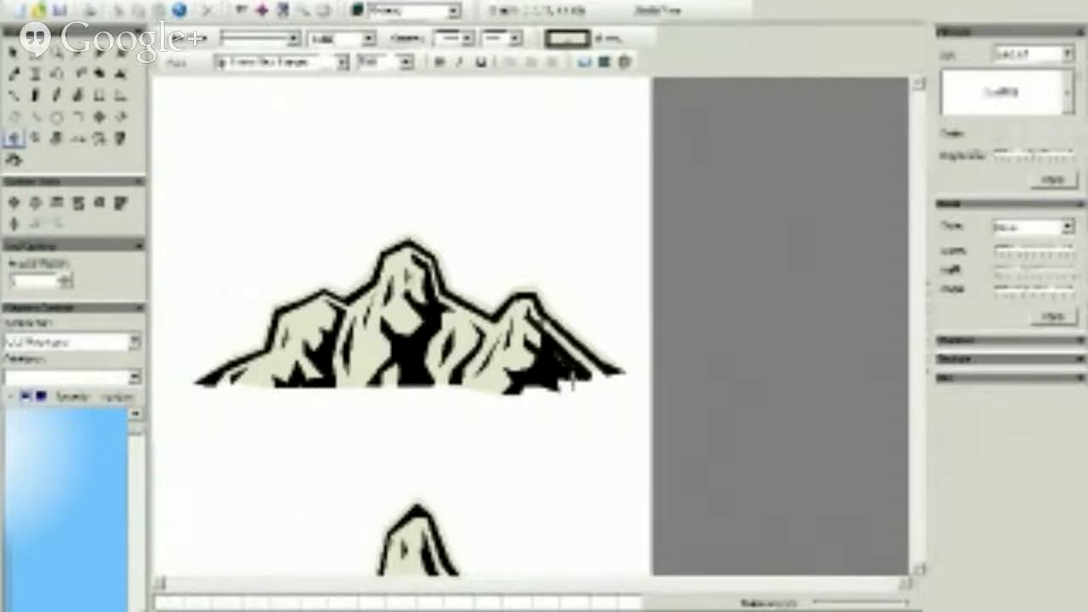
drag(571, 385, 557, 358)
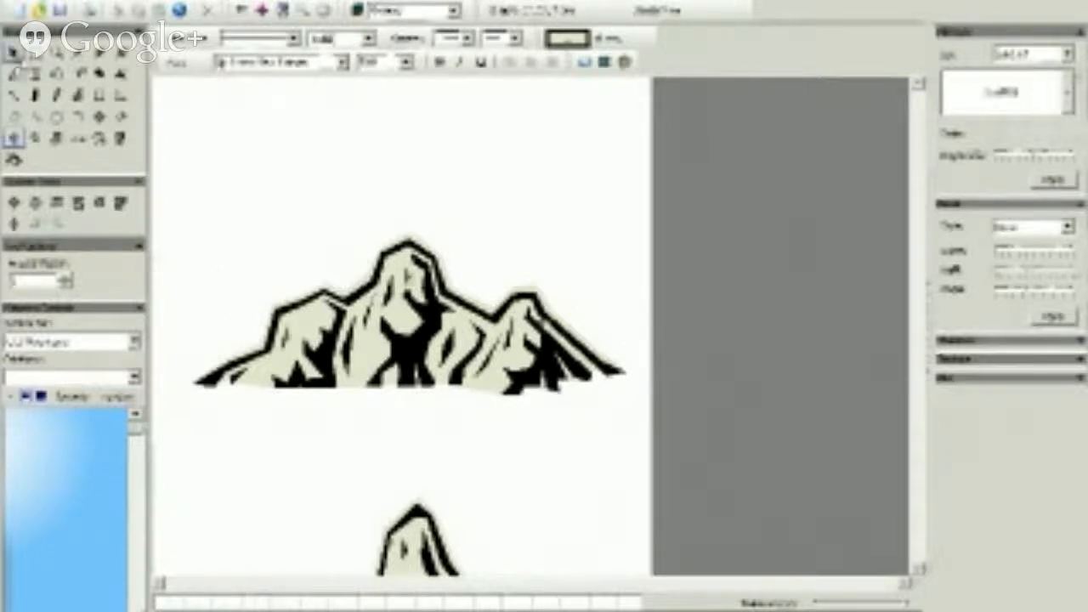
Step: Delete the earlier single-peaked mountain from the lower part of the page
click(34, 55)
drag(600, 143, 194, 410)
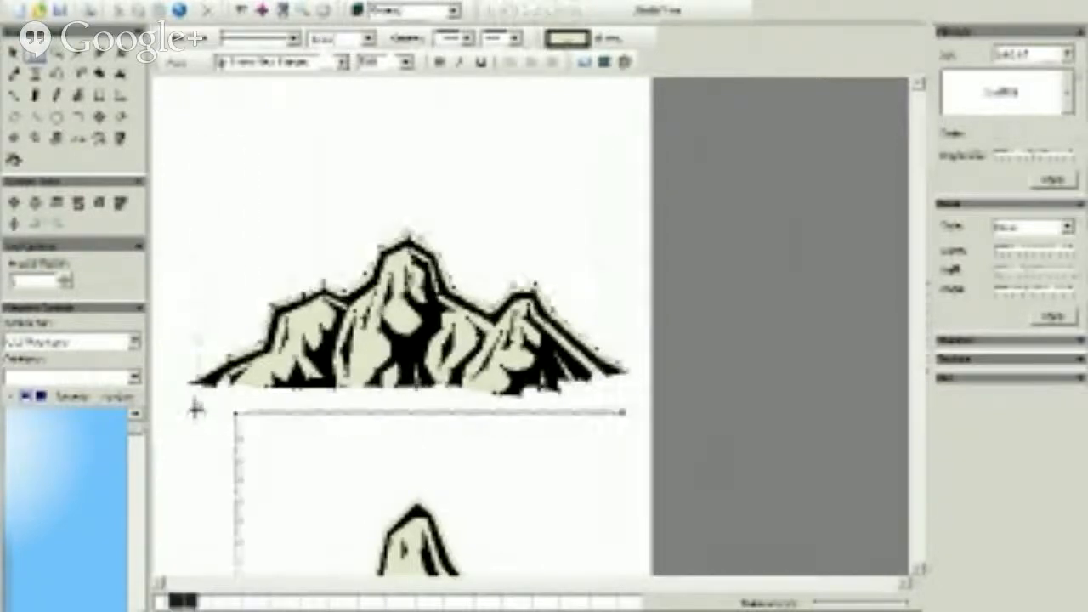
click(302, 136)
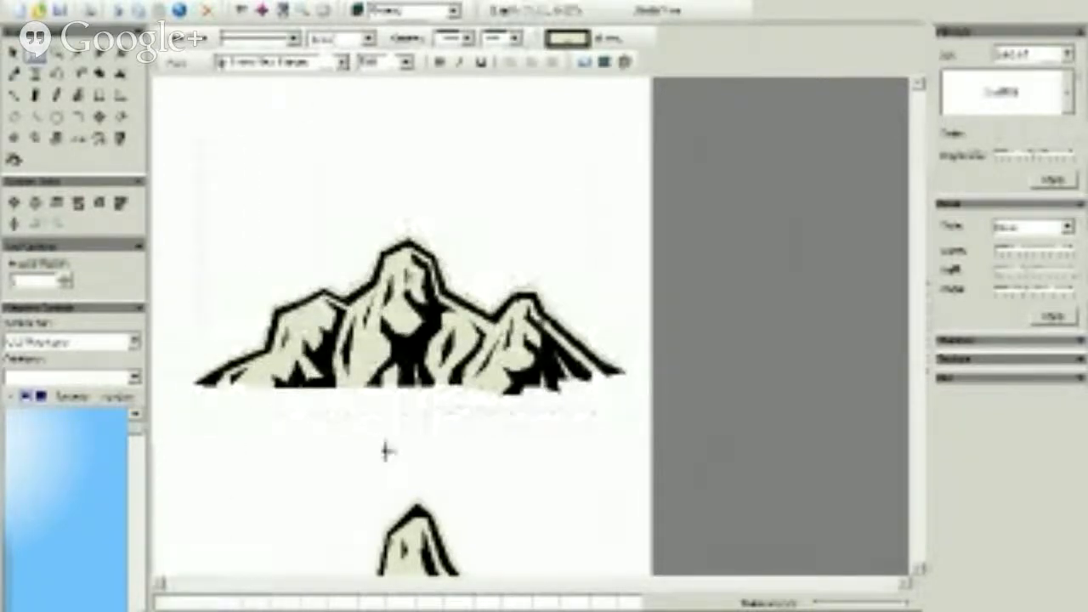
click(421, 509)
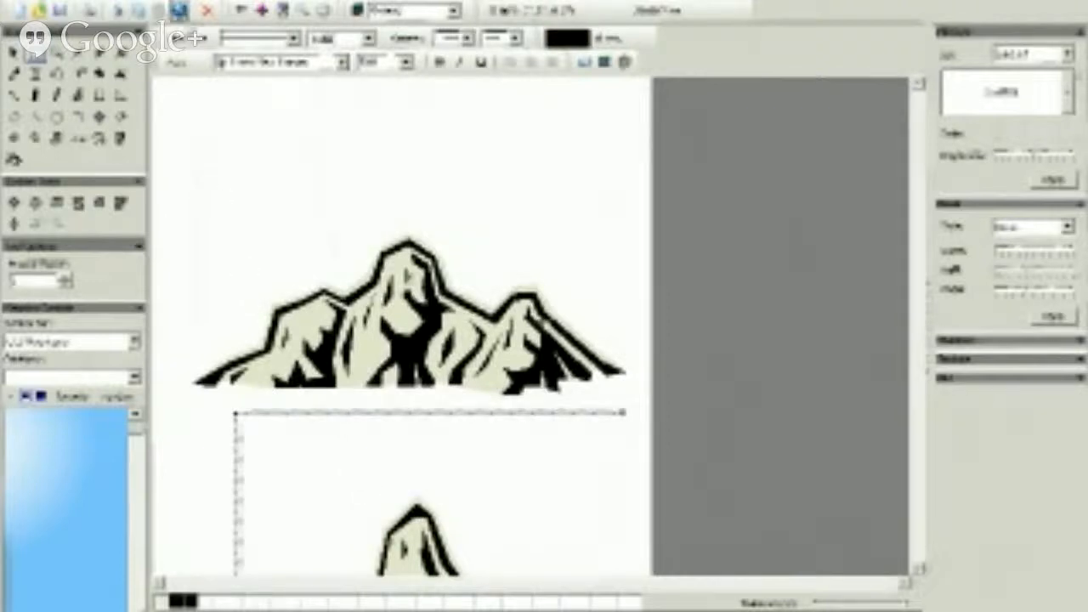
right_click(459, 512)
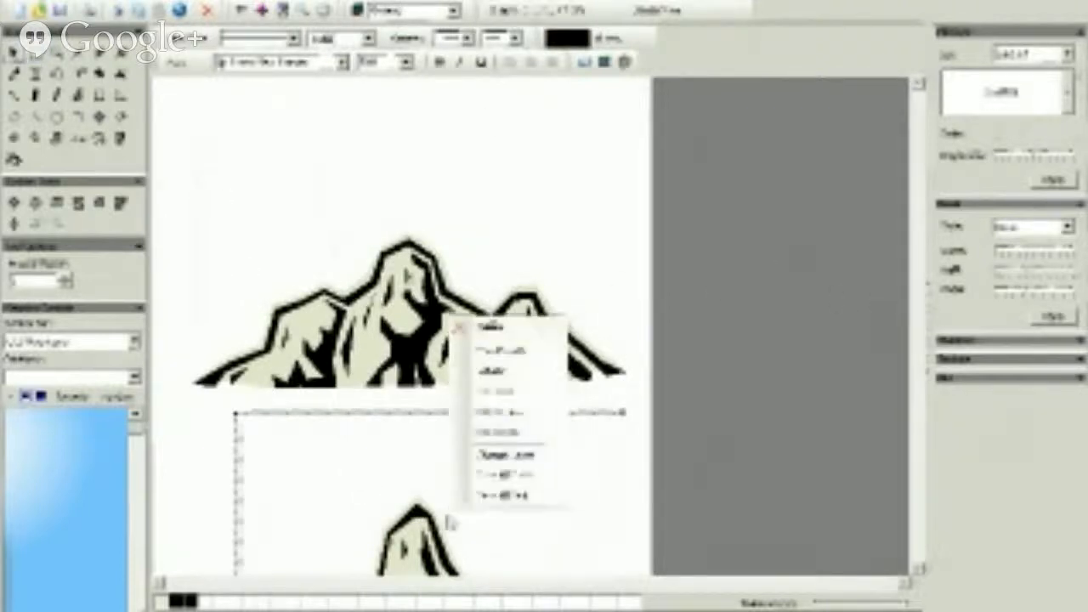
click(495, 329)
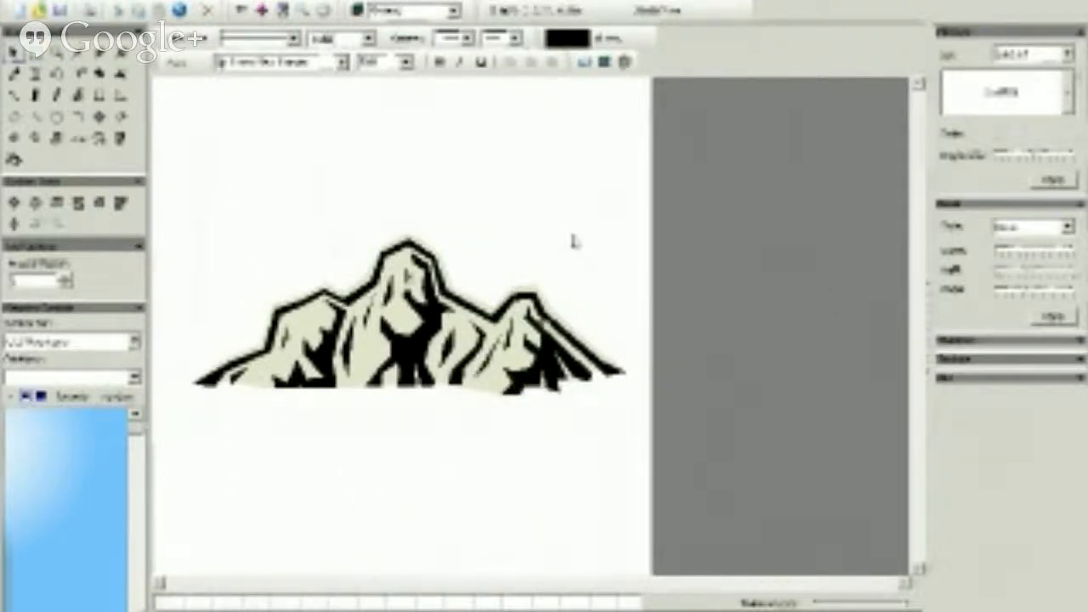
Step: Combine all the shapes of the multi-peaked mountain into a single symbol
click(78, 73)
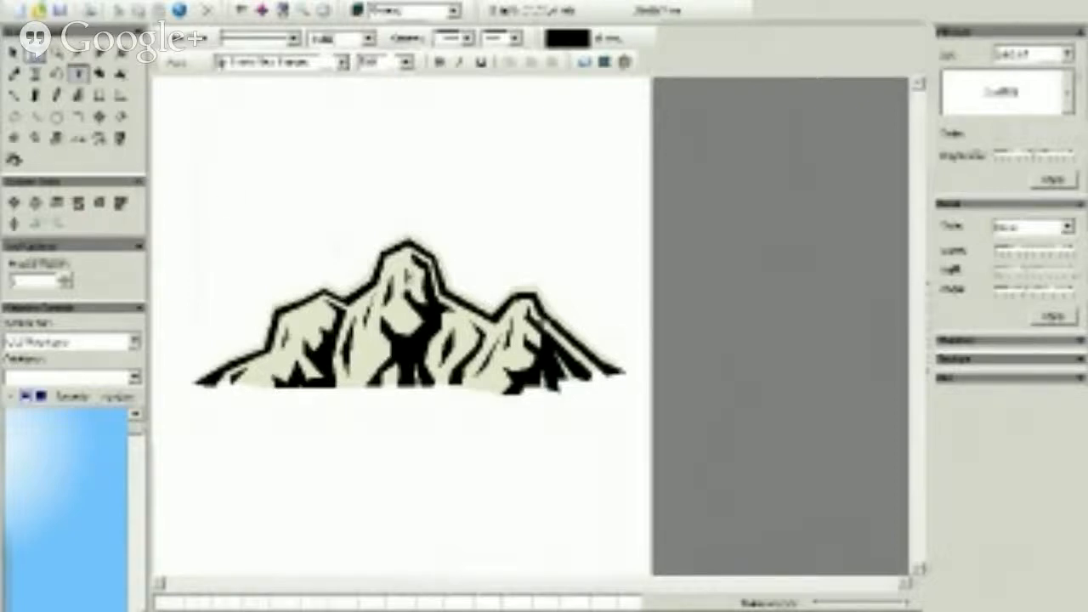
drag(609, 206, 191, 420)
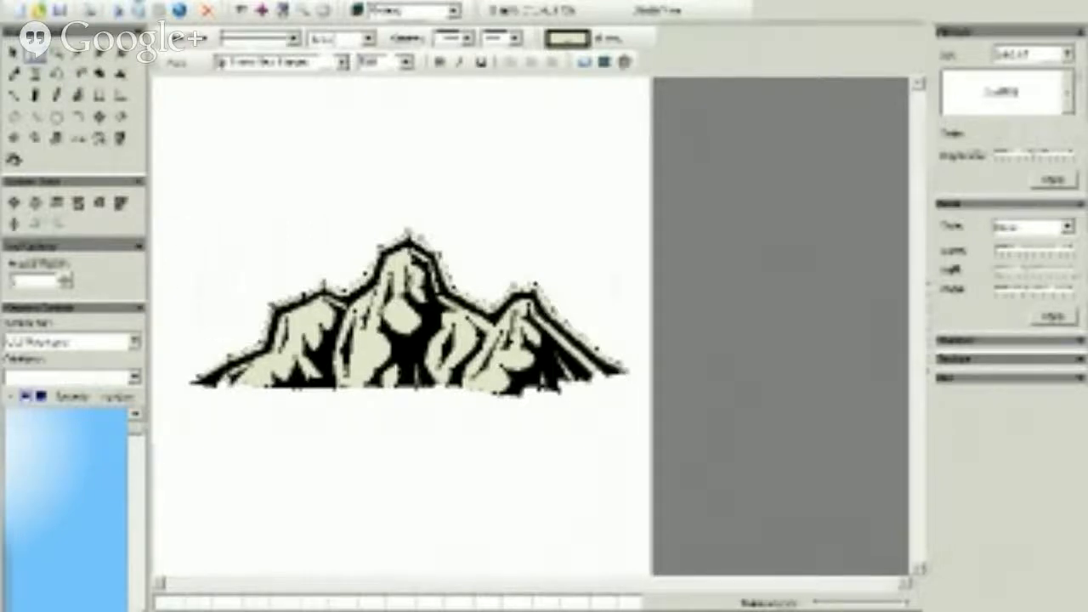
click(133, 2)
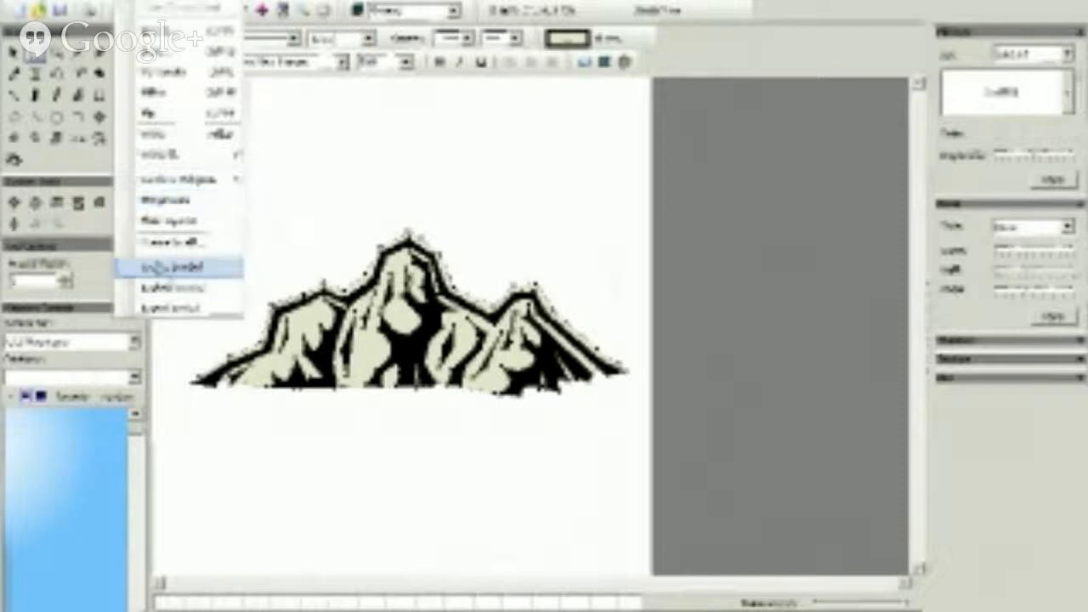
click(160, 272)
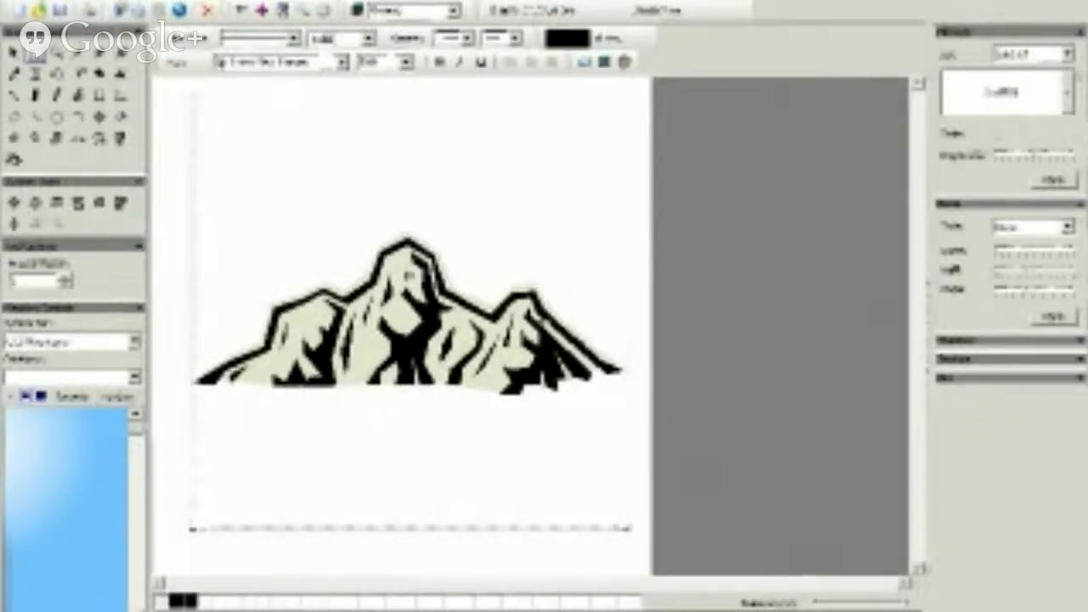
Step: Export the multi-peaked mountain symbol to the same folder, basing its file name on the third existing symbol file
click(136, 3)
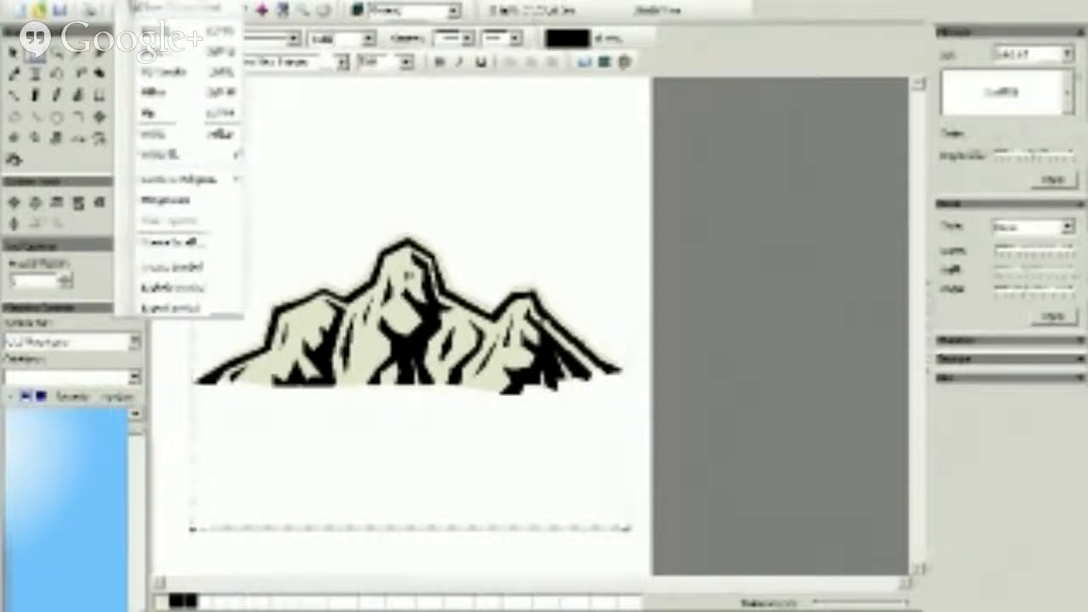
click(166, 309)
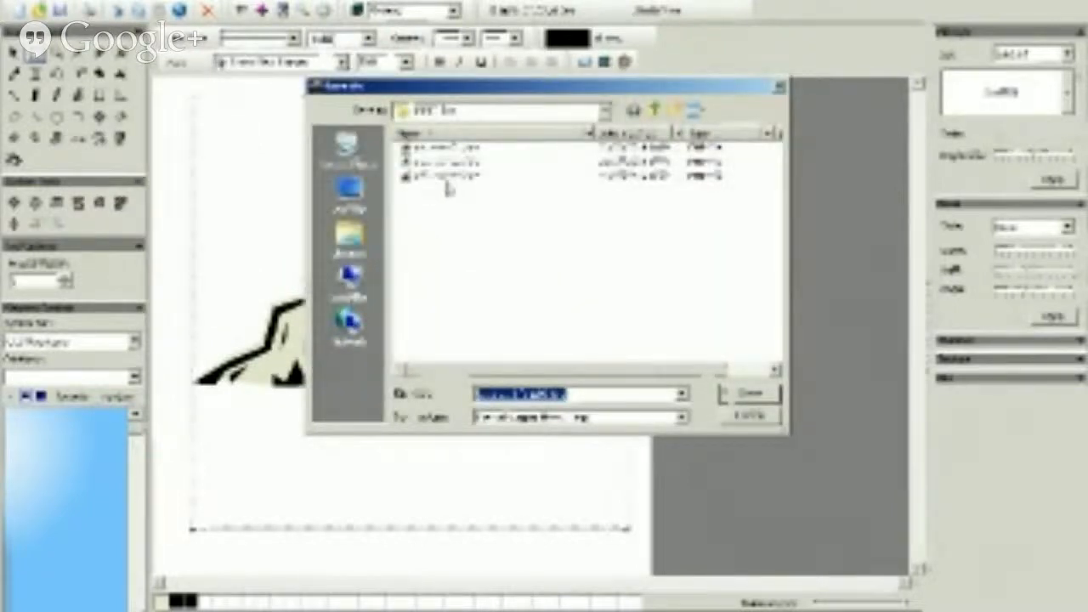
click(447, 177)
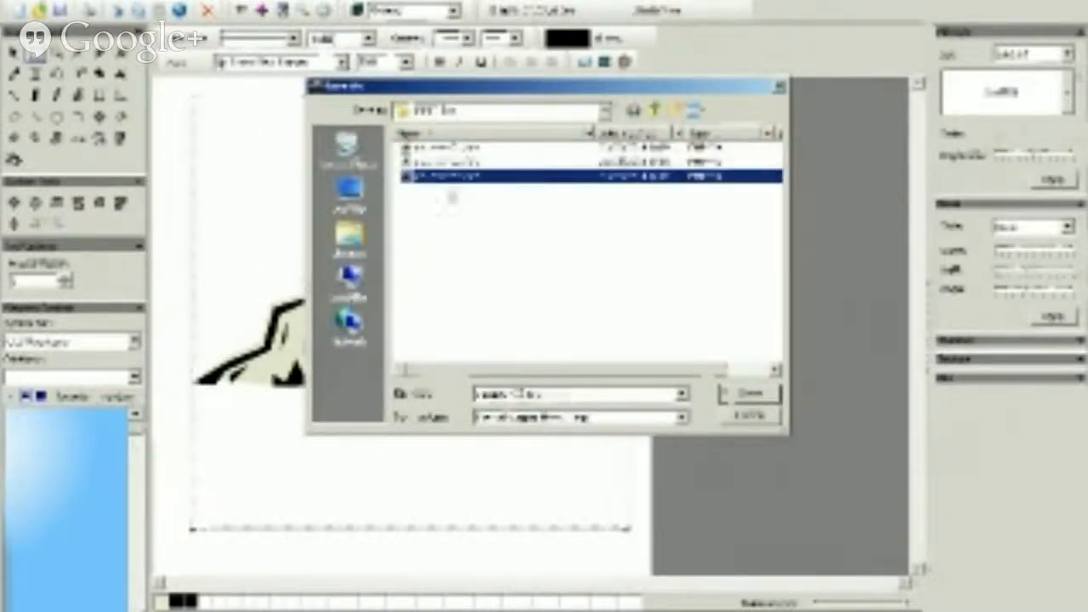
double_click(527, 394)
right_click(528, 394)
click(520, 393)
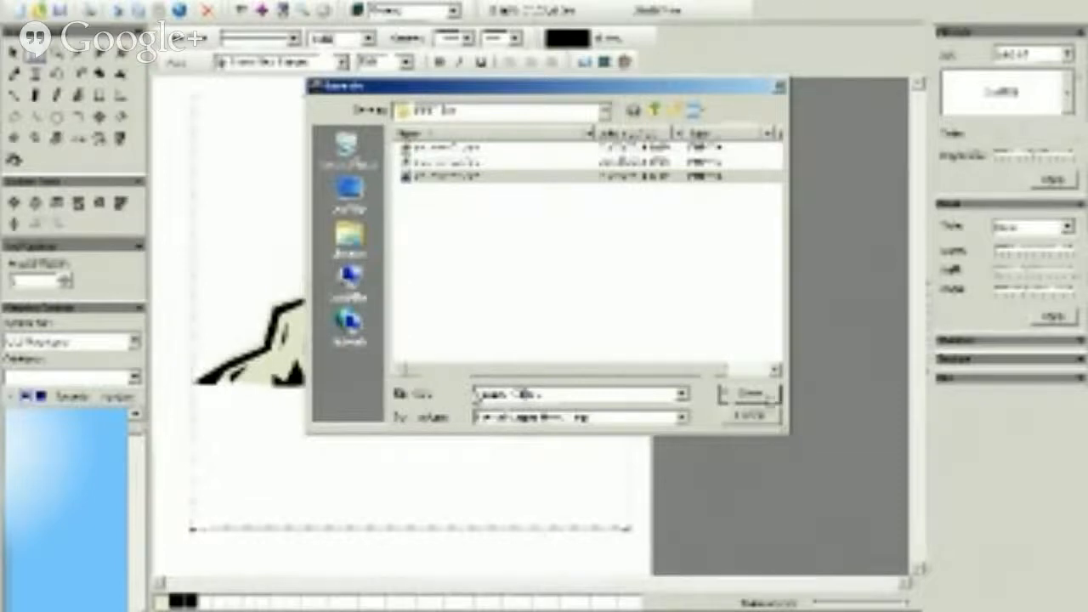
click(748, 394)
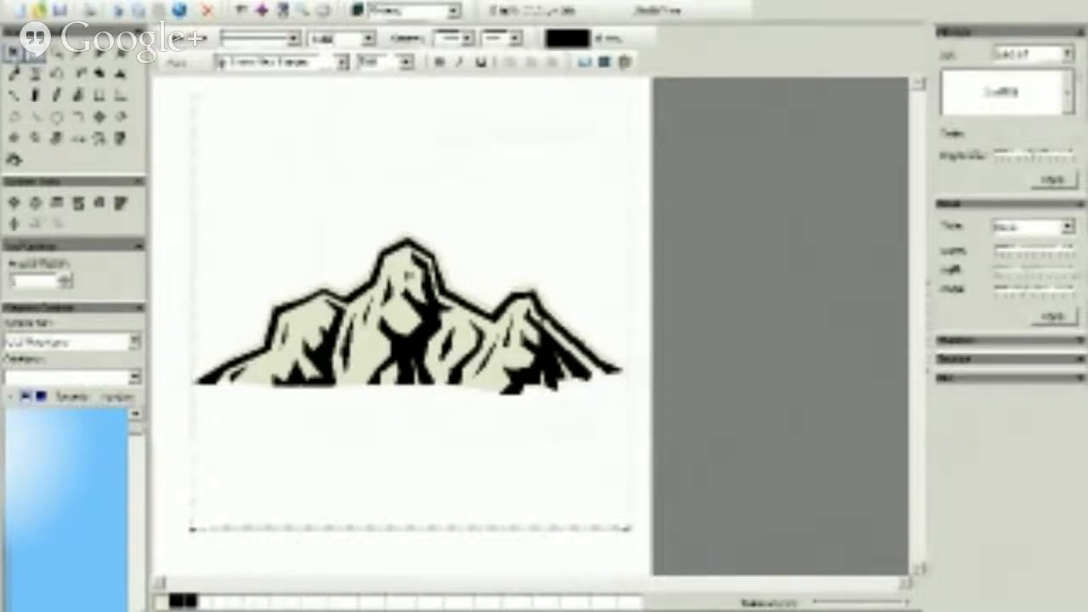
Step: Move the exported multi-peaked mountain to the lower part of the page and prepare a beige fill for another base shape
click(14, 54)
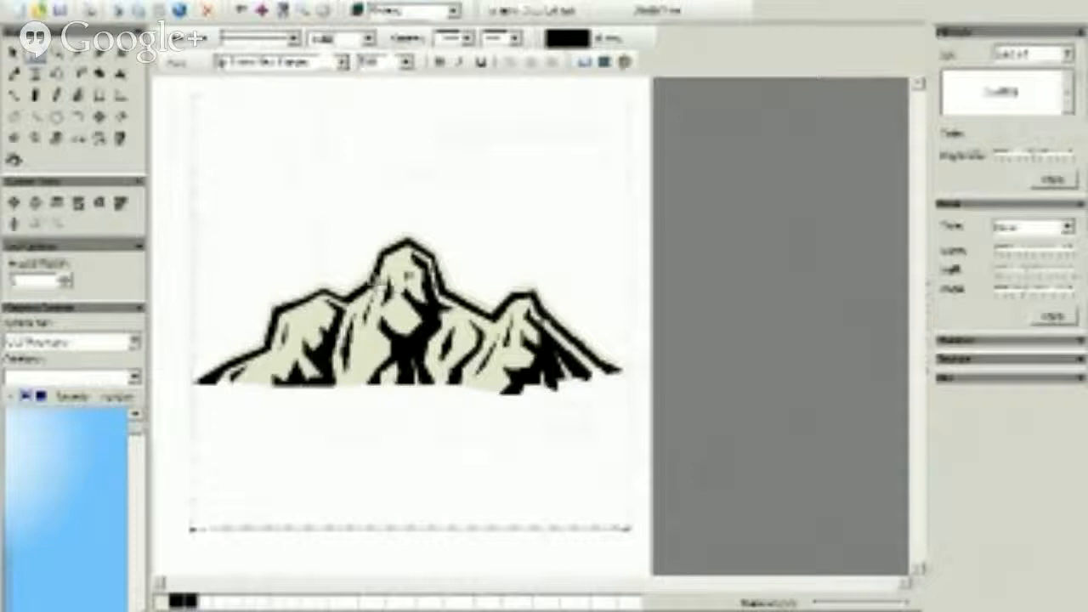
drag(392, 280, 504, 519)
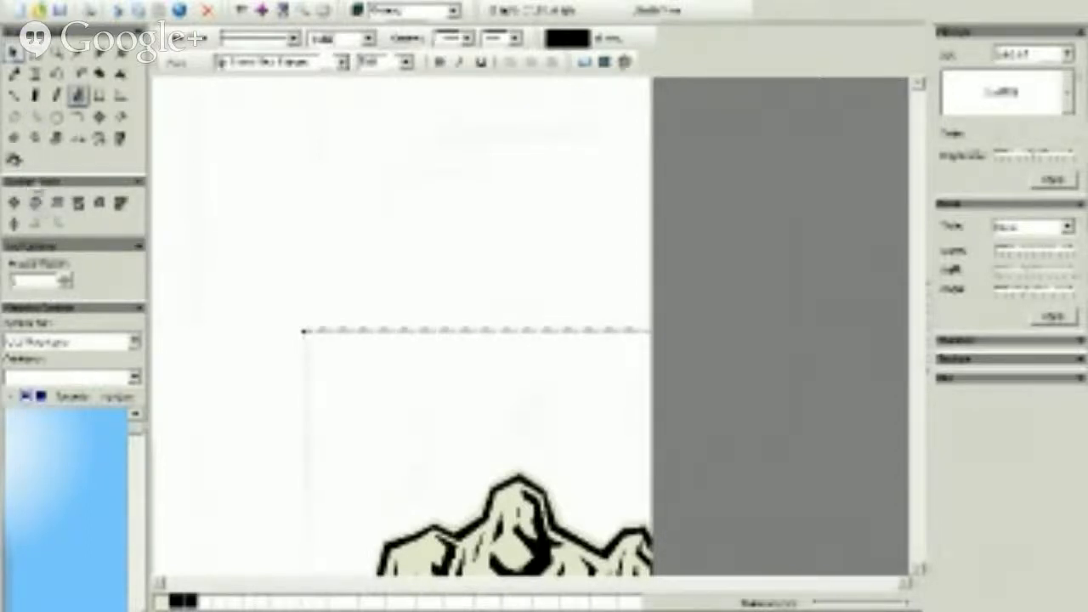
click(14, 138)
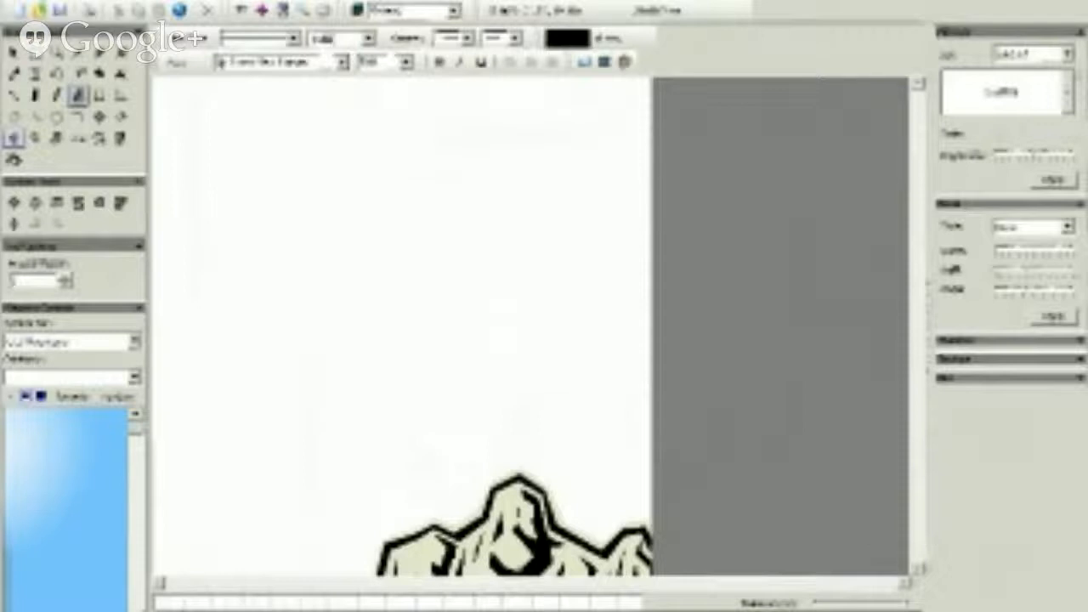
click(269, 606)
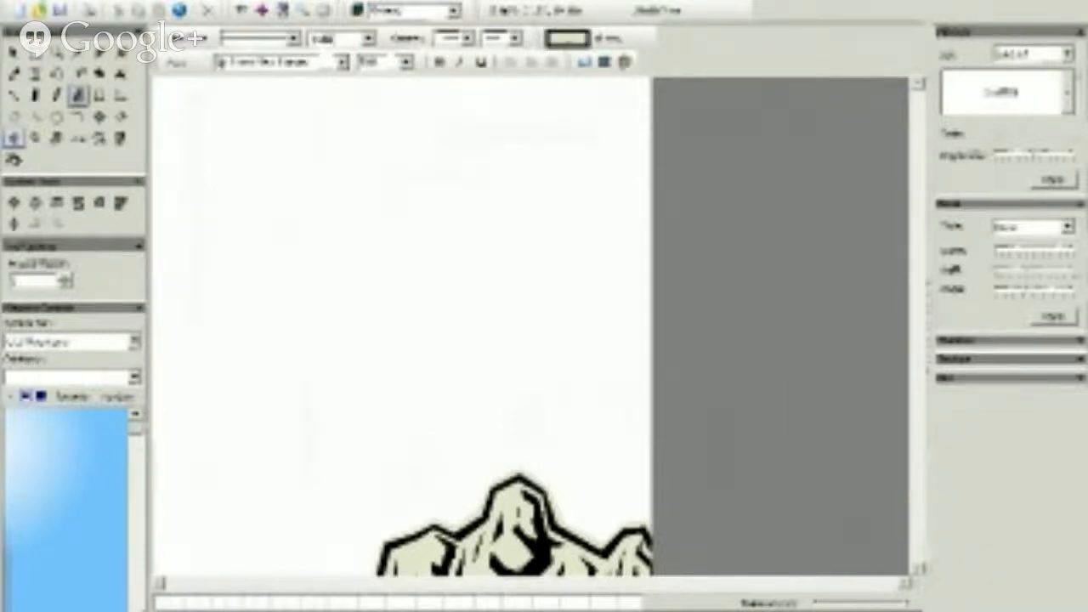
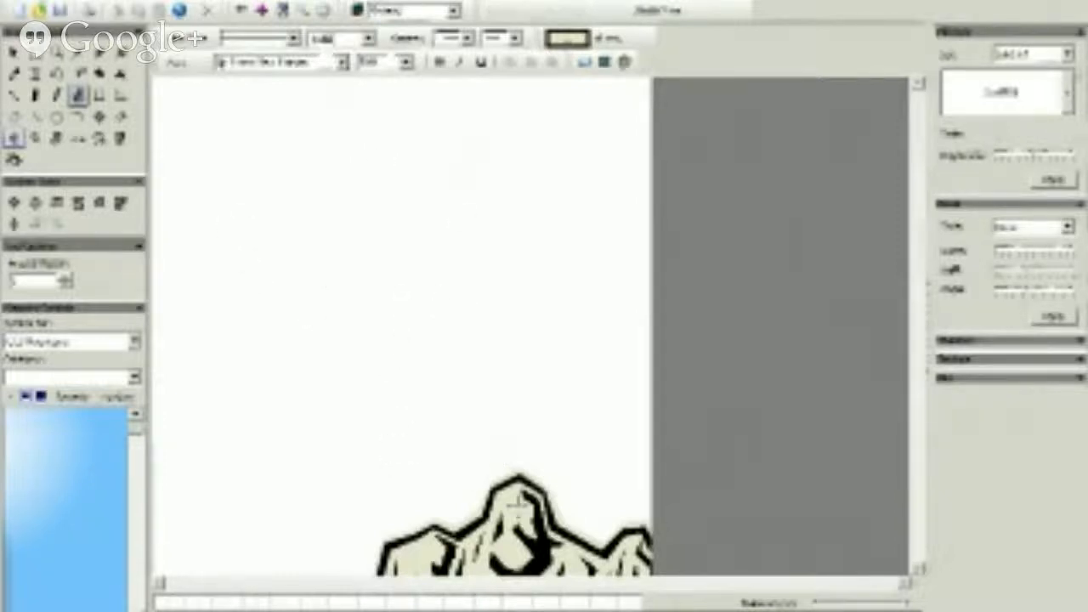
Step: Delete the exported multi-peaked mountain so the page is empty
click(120, 95)
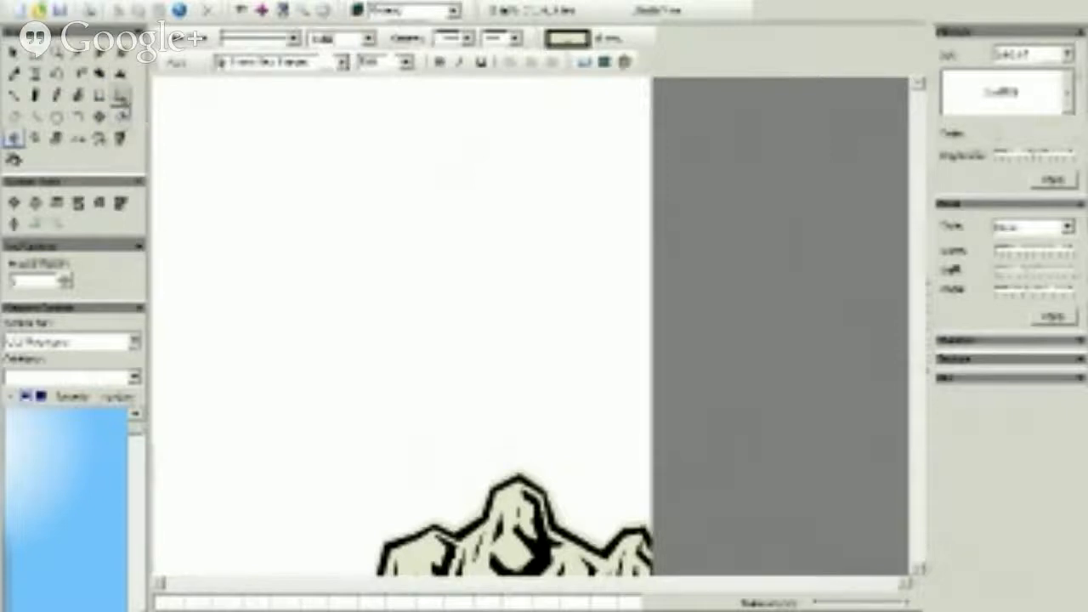
click(99, 117)
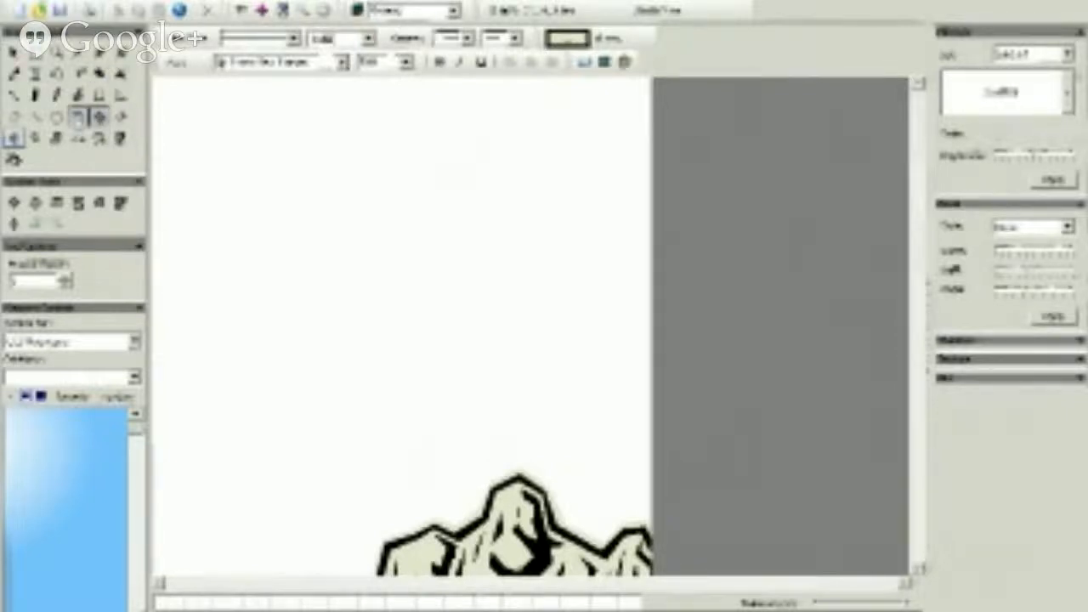
click(15, 56)
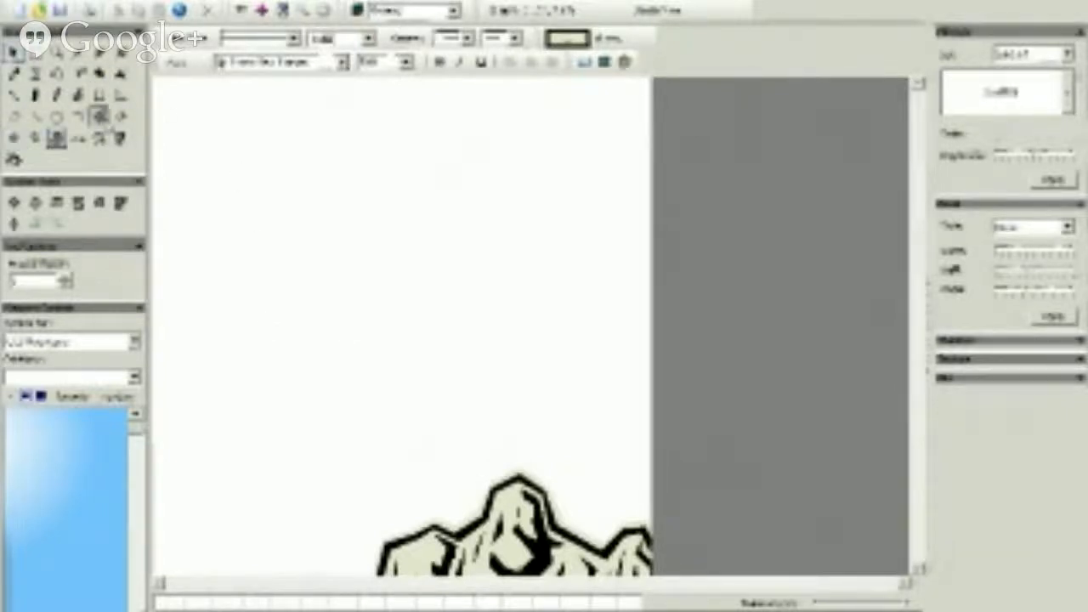
drag(521, 536, 353, 281)
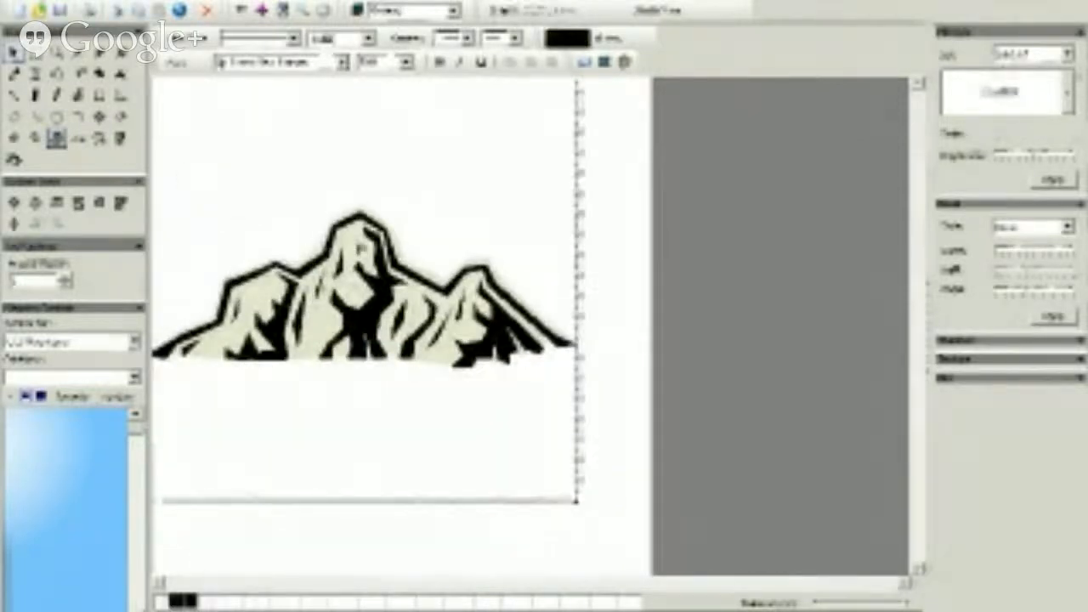
key(Delete)
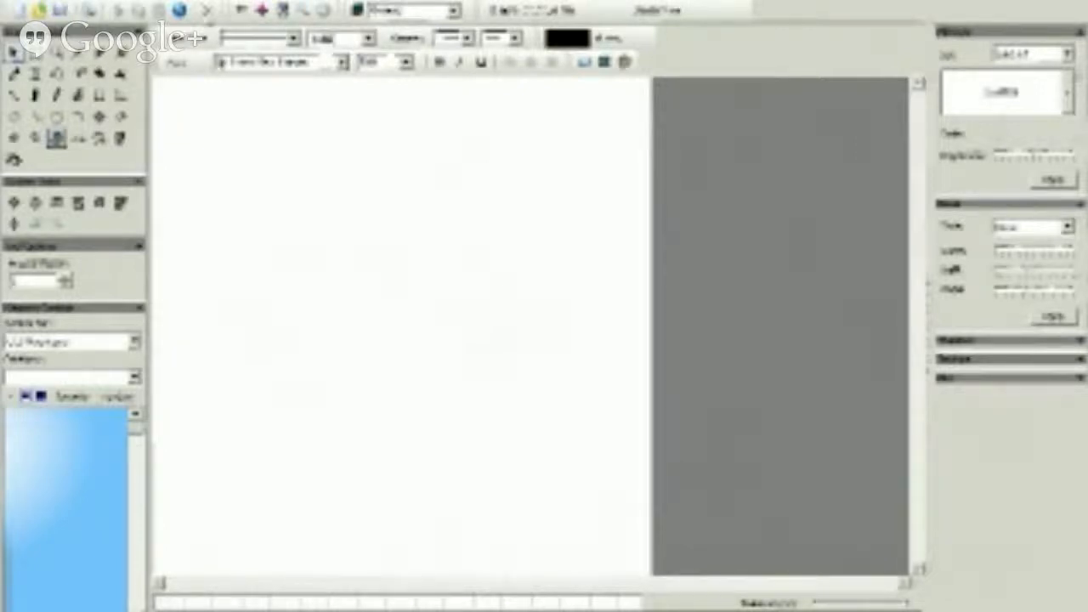
Step: Set the map units to feet and enter new dimensions that make the page twice as tall as it is wide
click(262, 9)
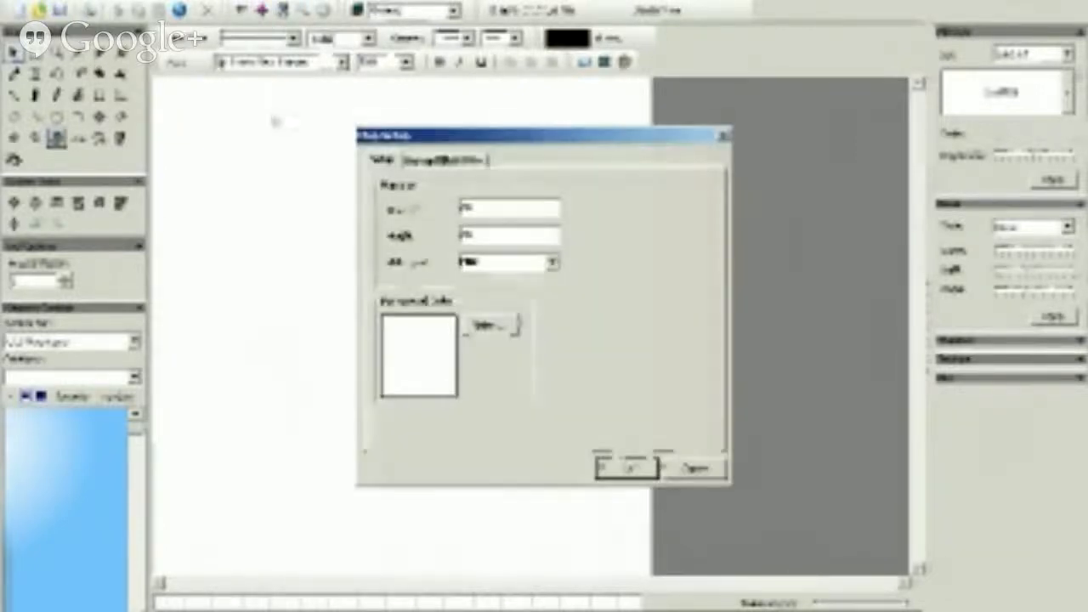
double_click(478, 207)
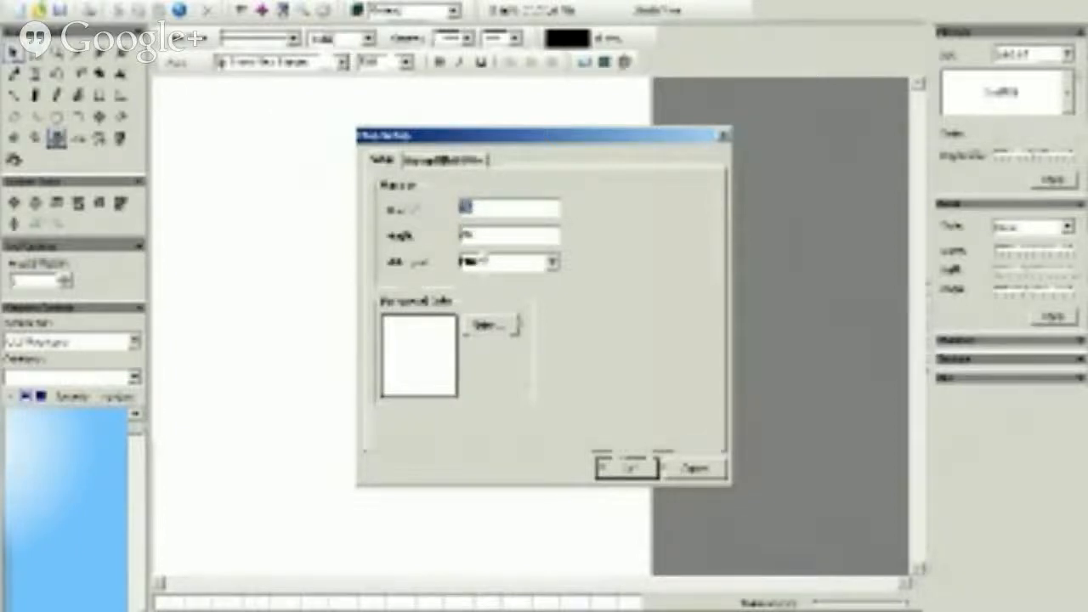
click(553, 265)
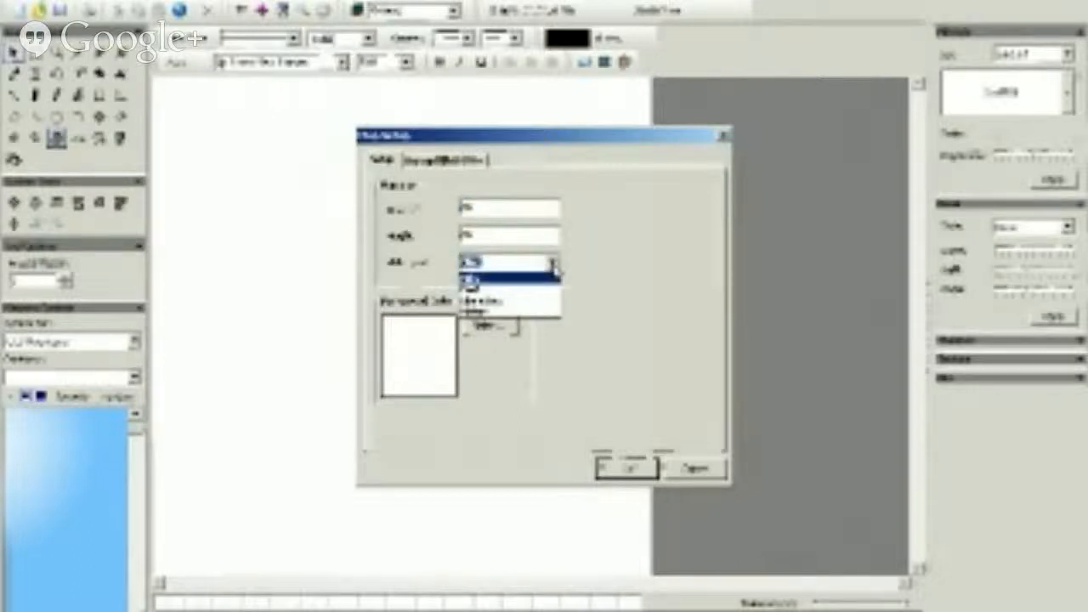
click(540, 289)
click(500, 207)
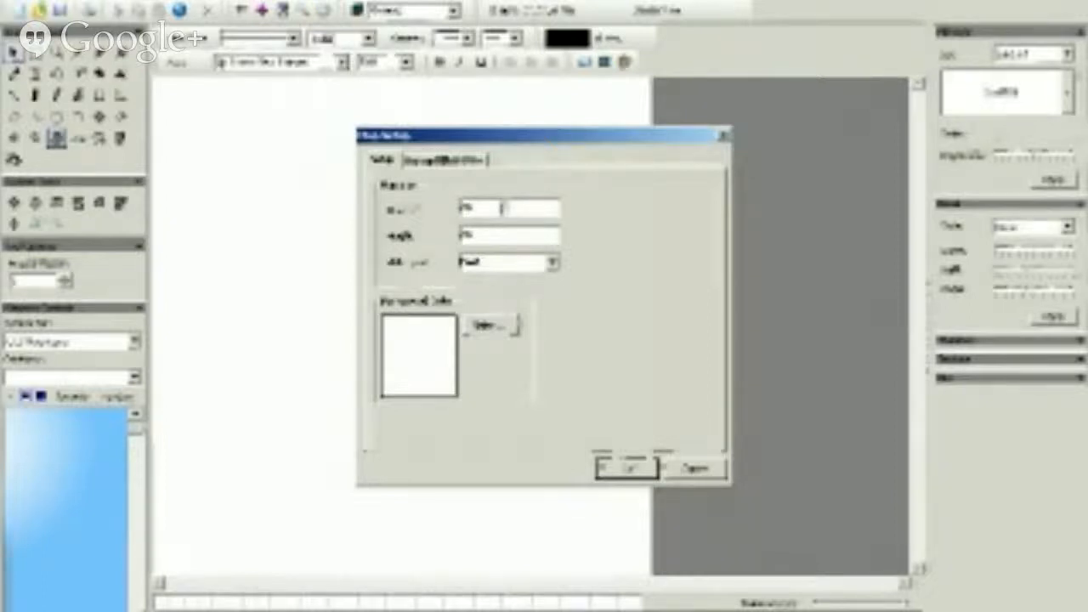
double_click(501, 207)
text(600)
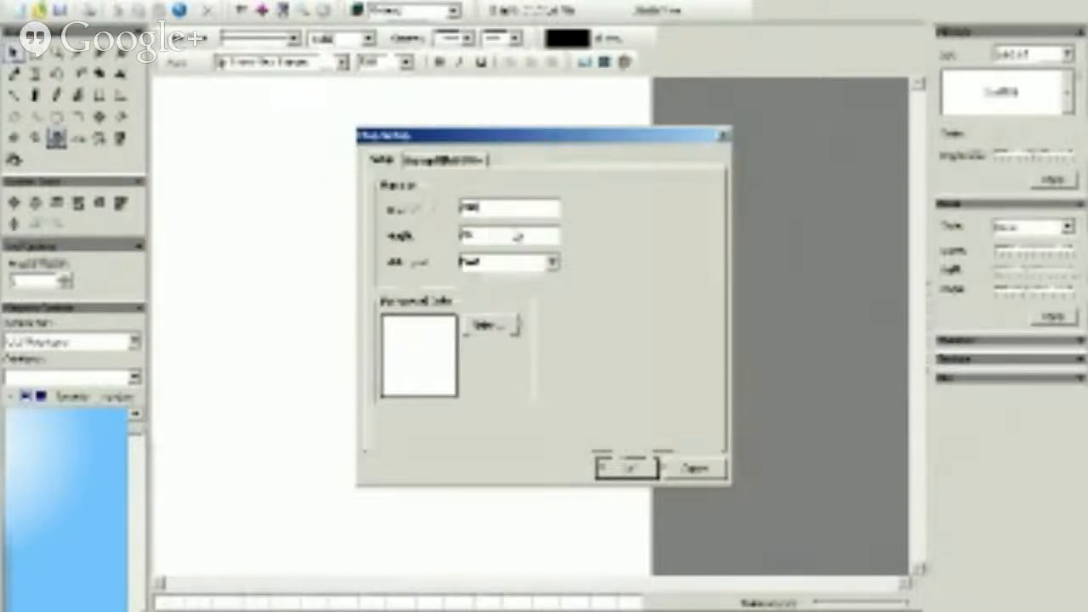
drag(474, 236, 456, 237)
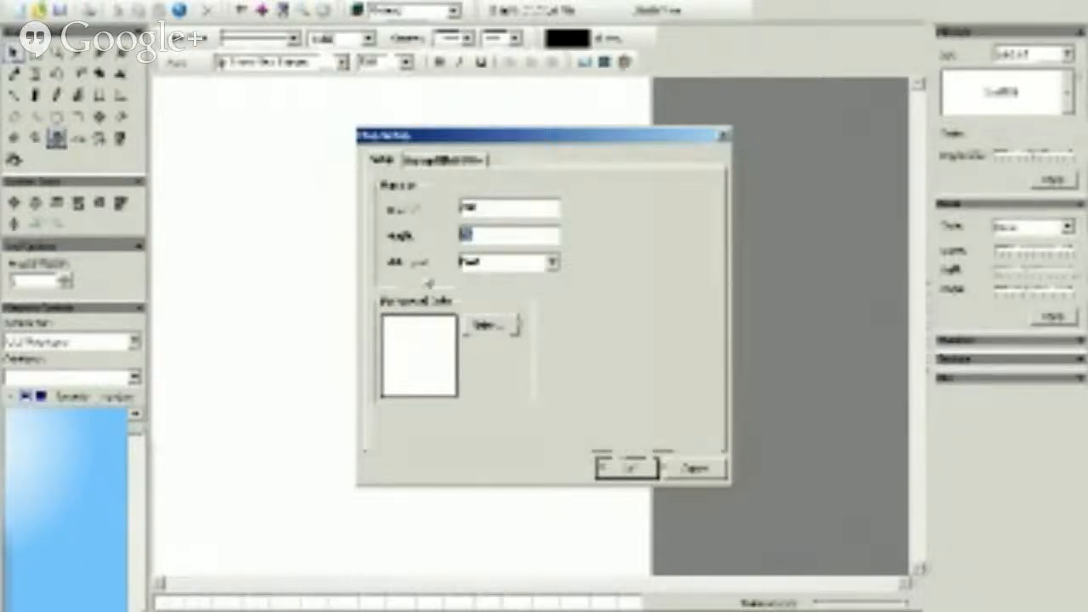
text(600)
Step: Set the map's background colour to black and apply the map settings
click(497, 326)
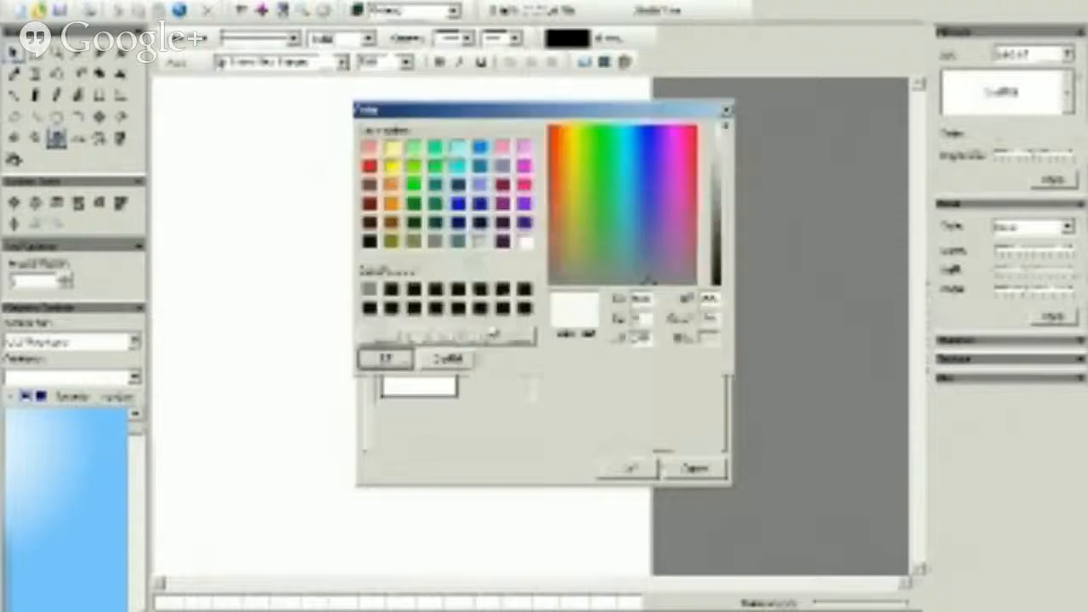
click(433, 293)
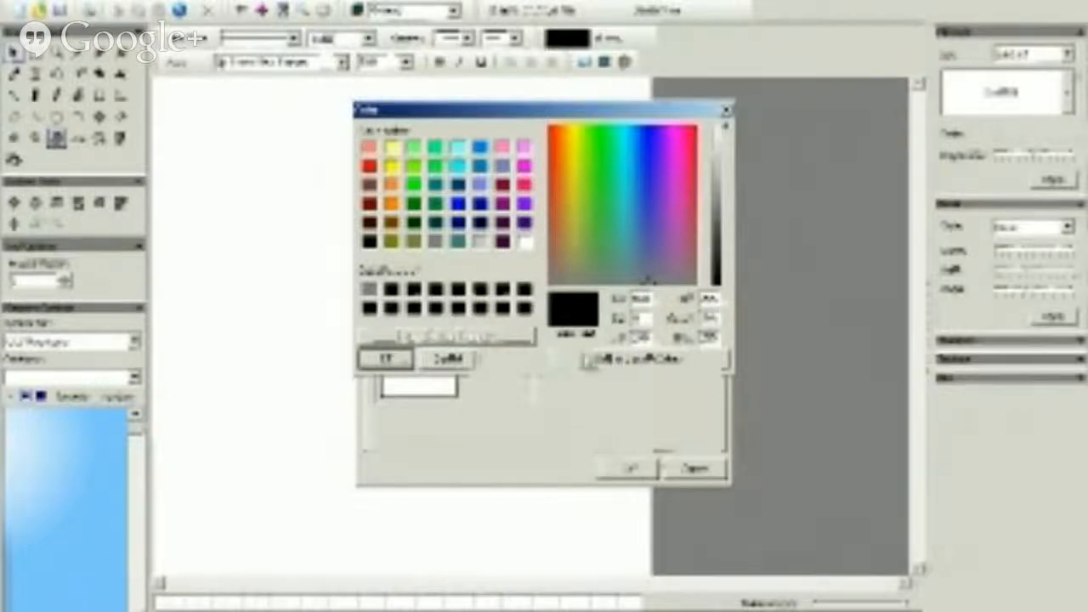
click(395, 359)
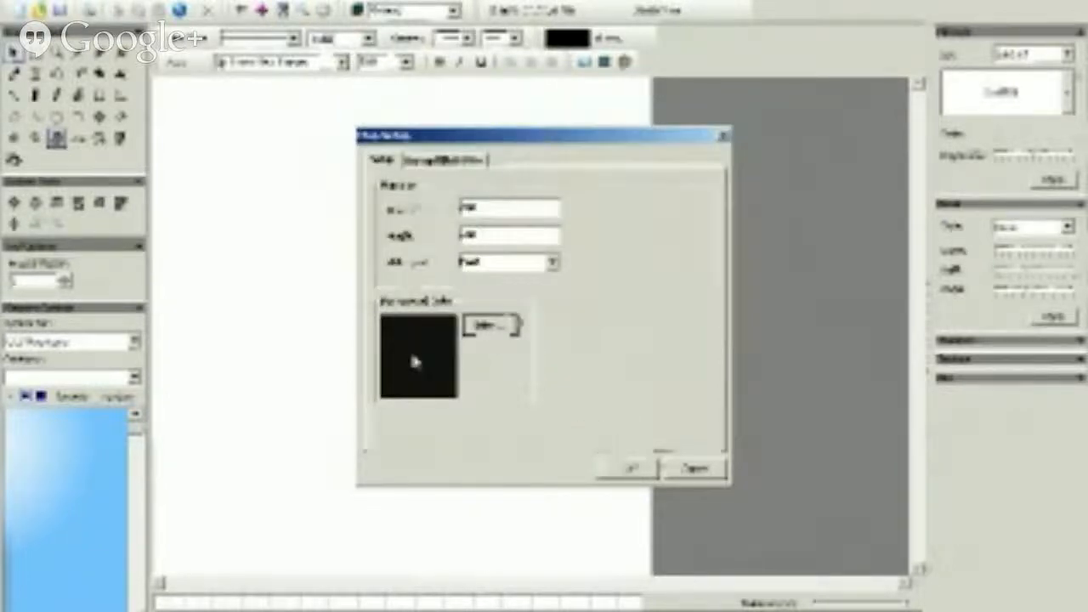
click(631, 469)
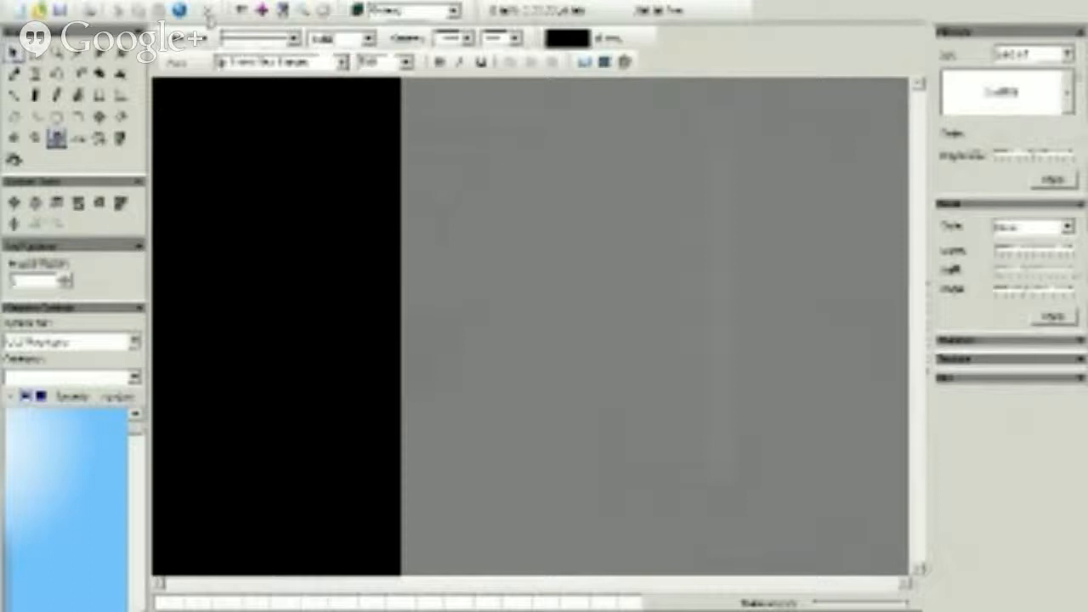
Step: Set the map's grid colour to white in the grid settings
click(241, 9)
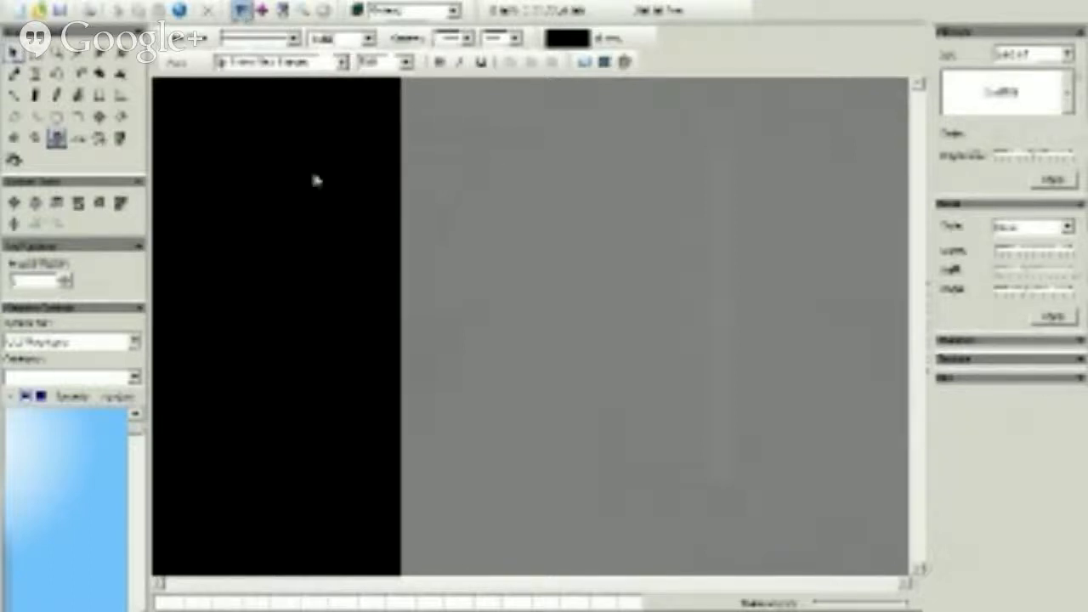
click(425, 228)
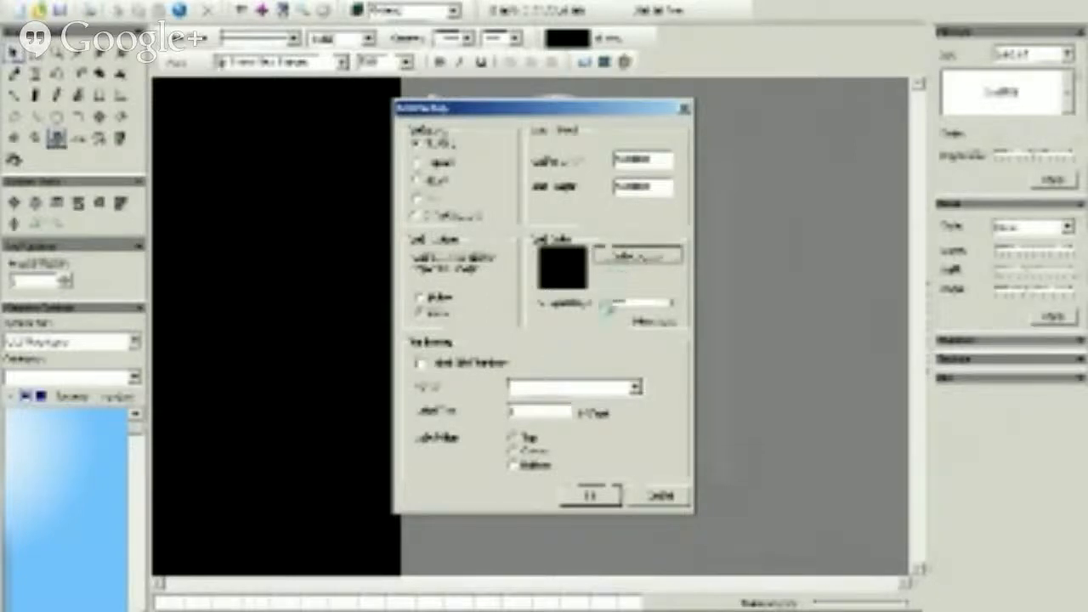
click(636, 255)
click(648, 281)
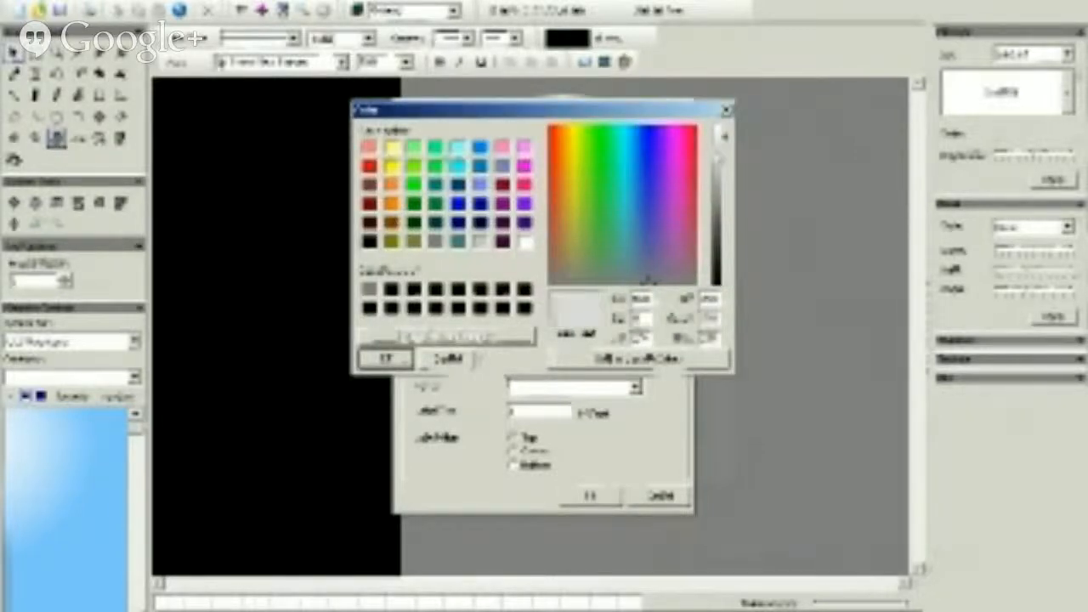
drag(721, 136, 722, 128)
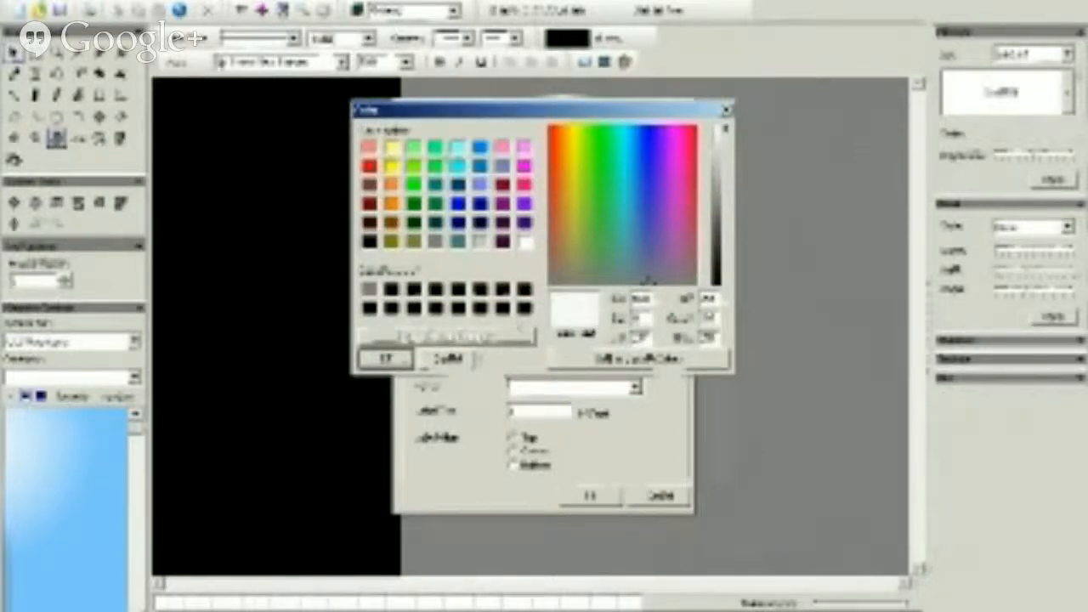
click(384, 358)
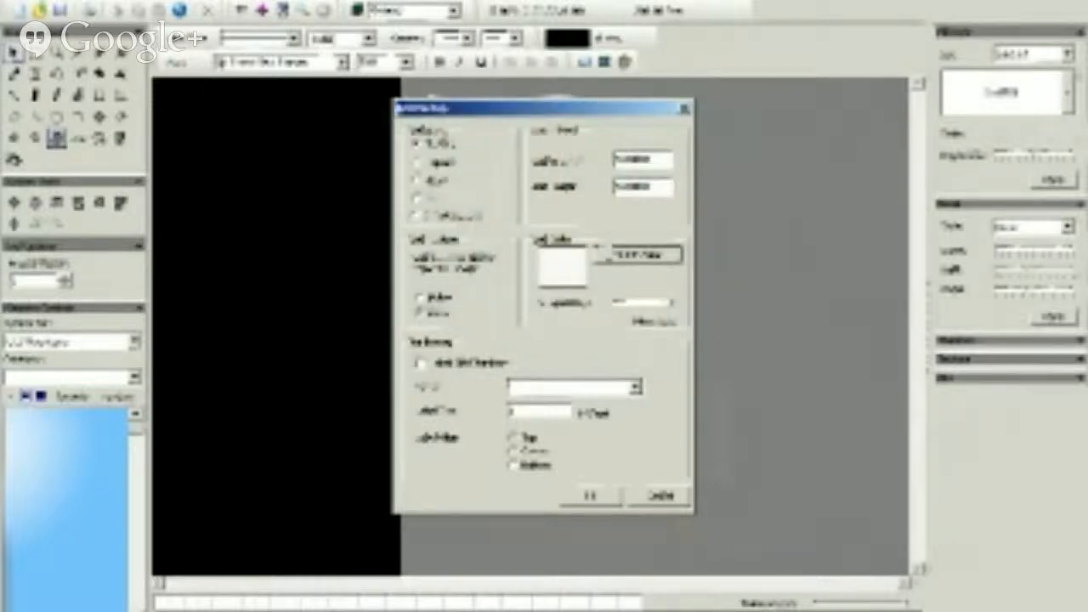
Step: Use a square grid with a cell width and height of 5 and apply it to the map
click(417, 161)
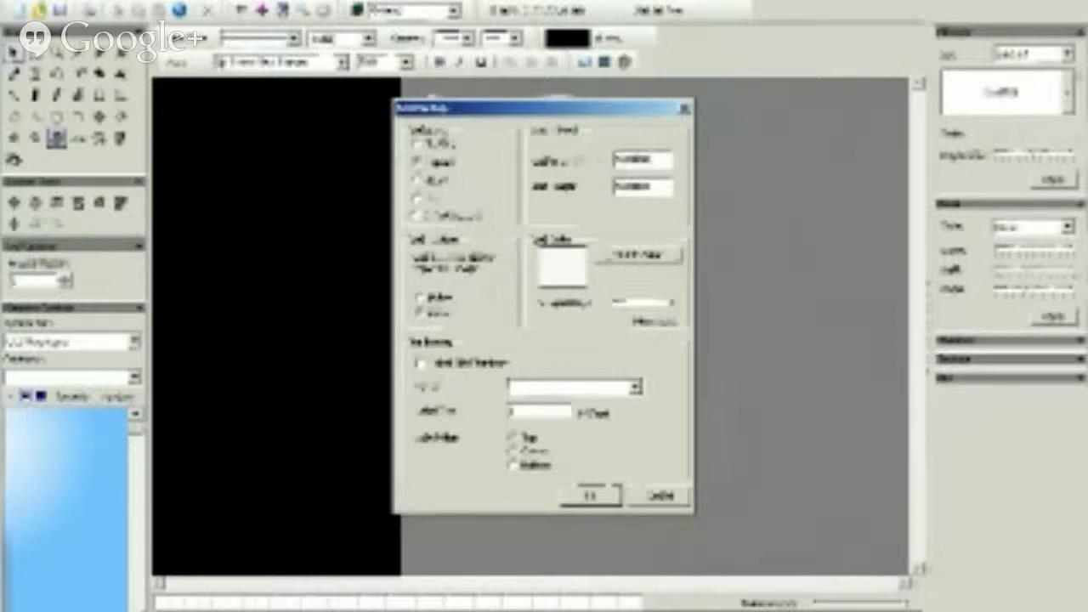
drag(653, 159, 552, 164)
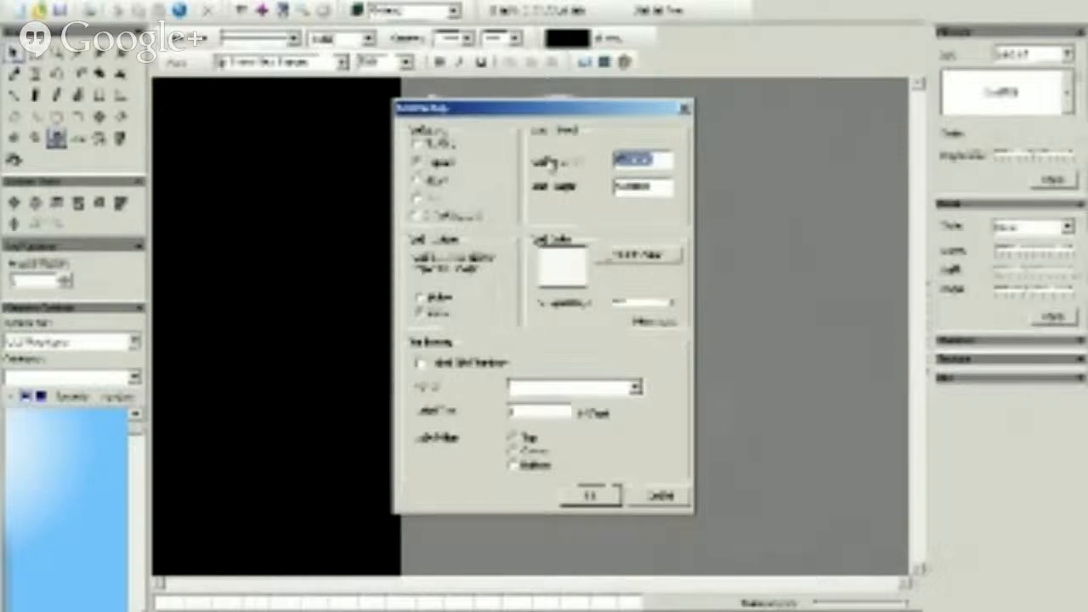
text(5)
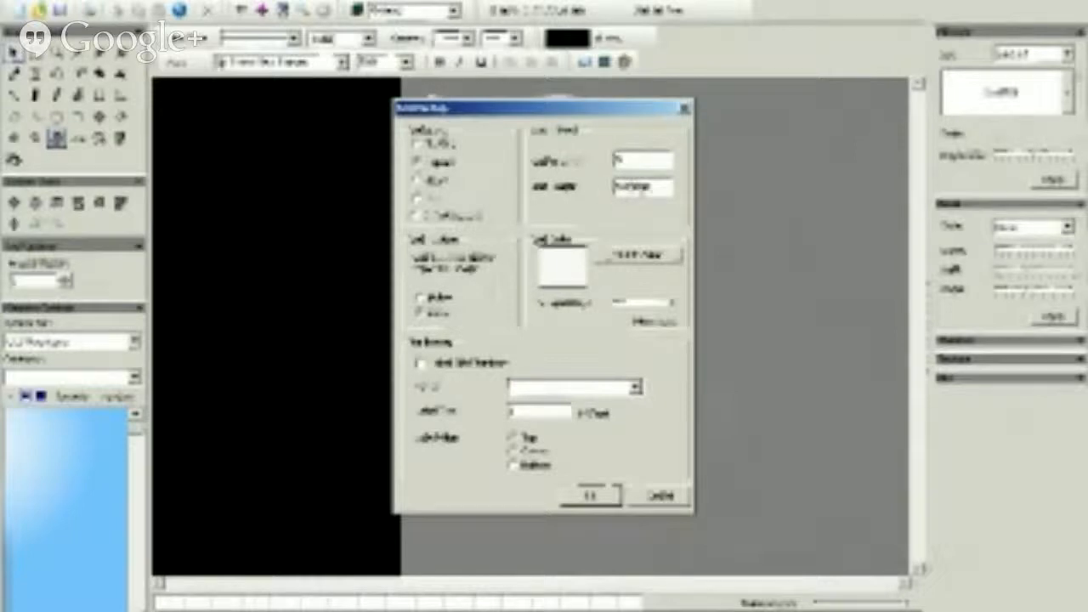
drag(659, 187, 563, 192)
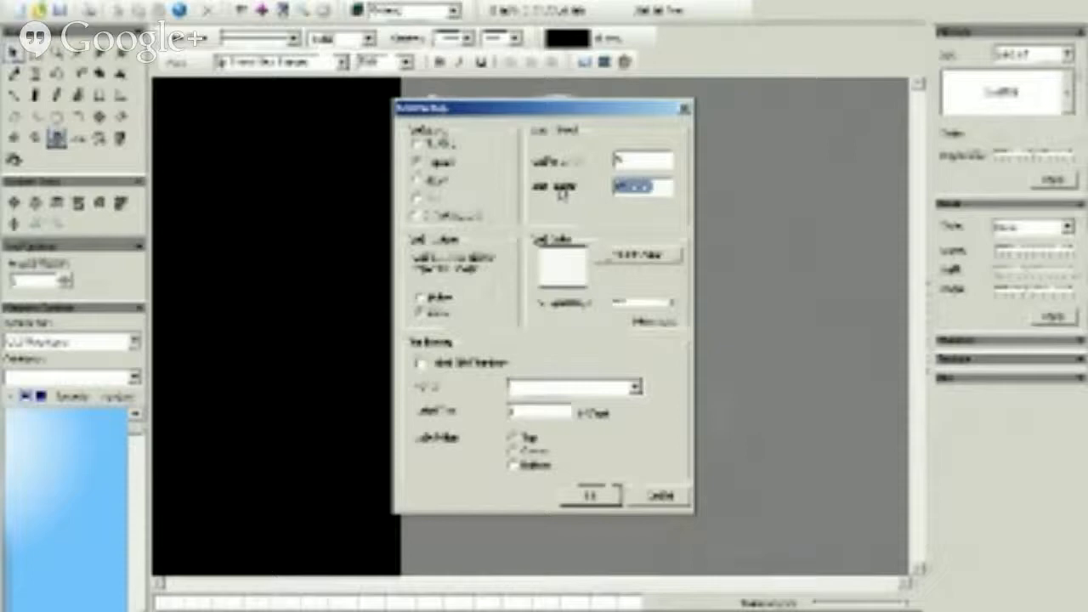
text(5)
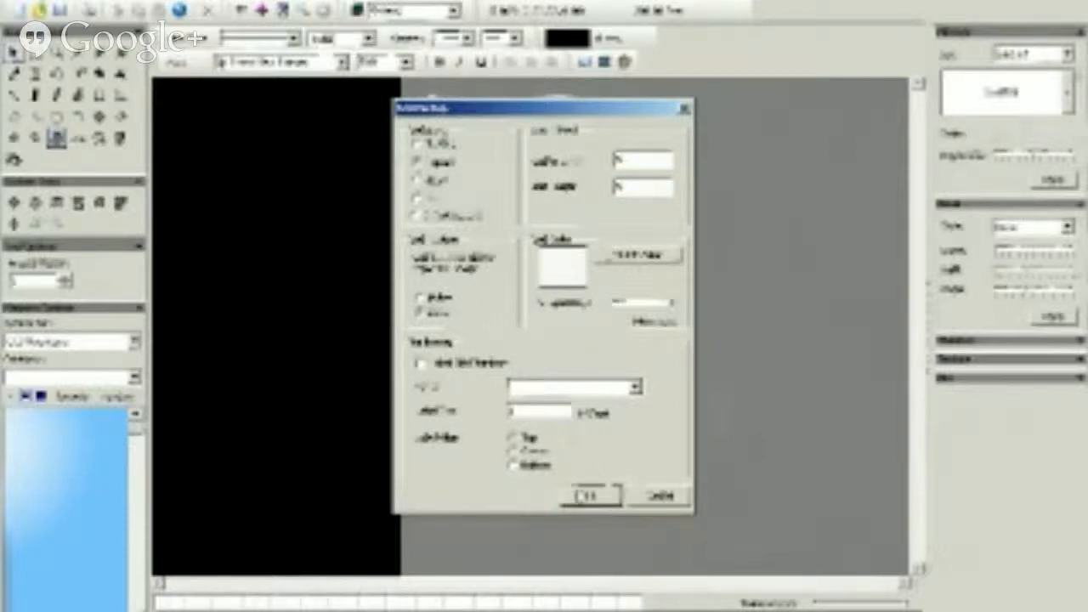
click(586, 496)
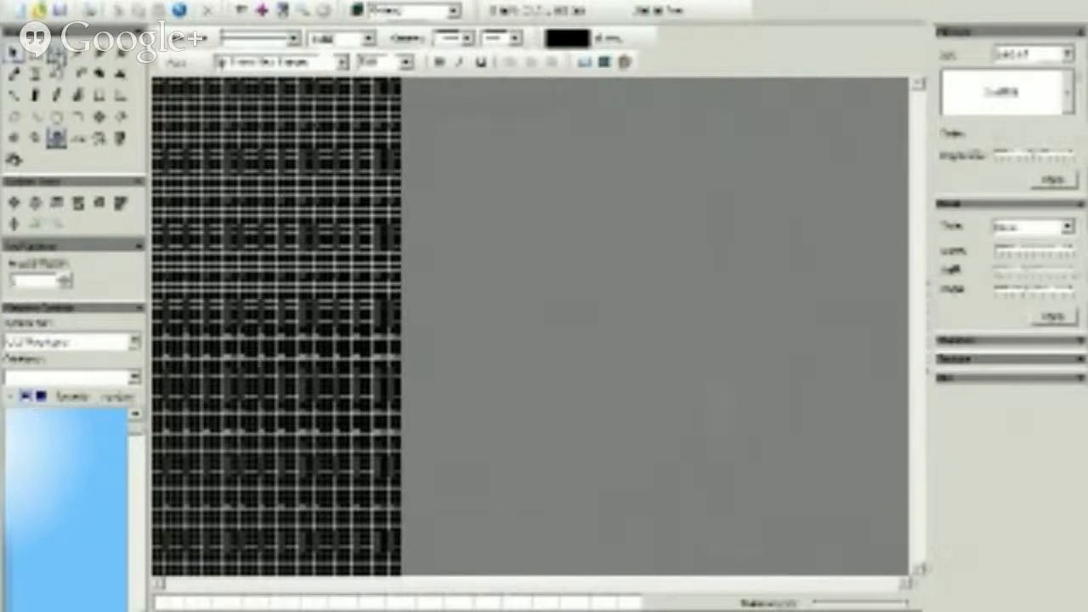
Step: Zoom in on the lower part of the gridded map and select a drawing tool for working there
click(56, 52)
click(121, 137)
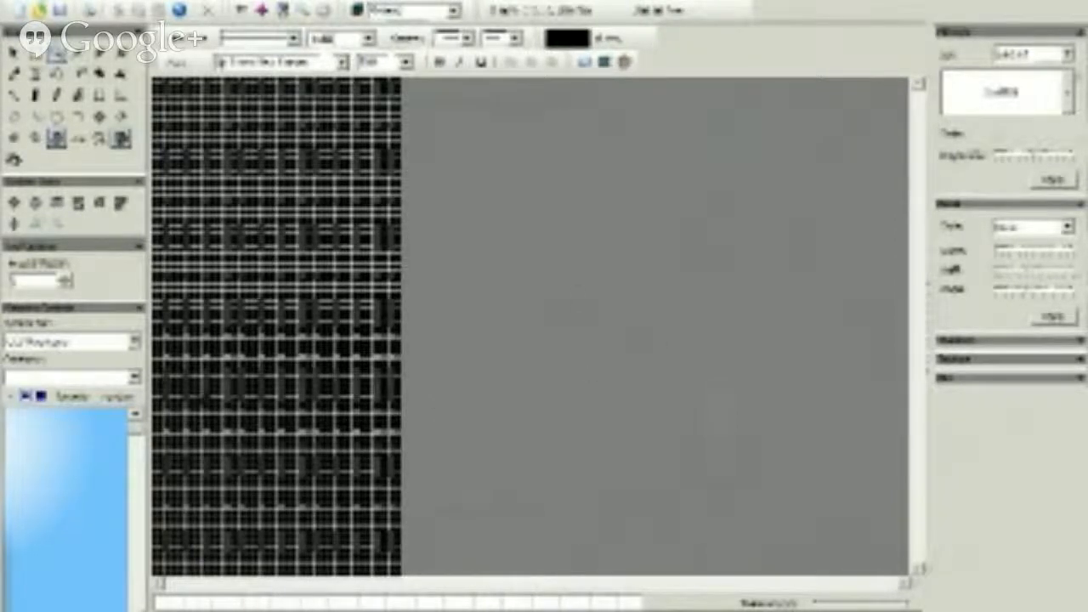
click(121, 117)
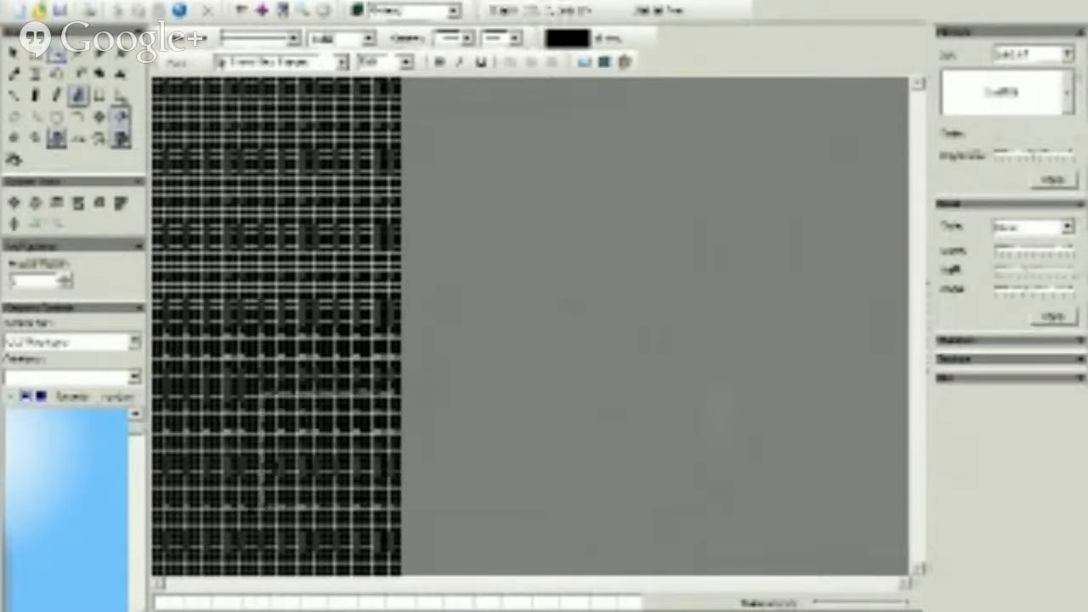
scroll(281, 387, up, 3)
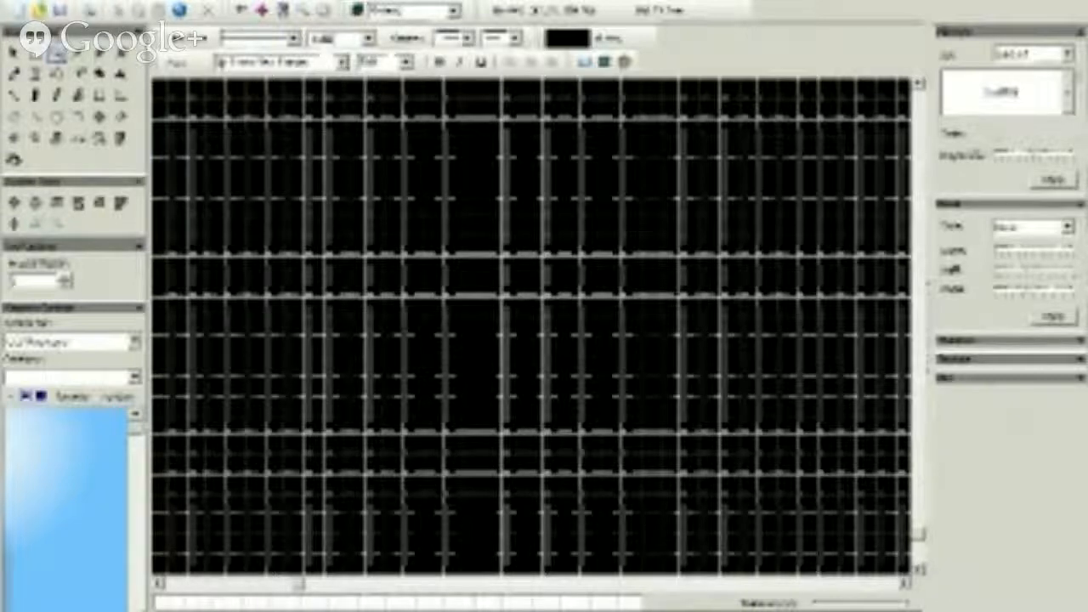
click(101, 97)
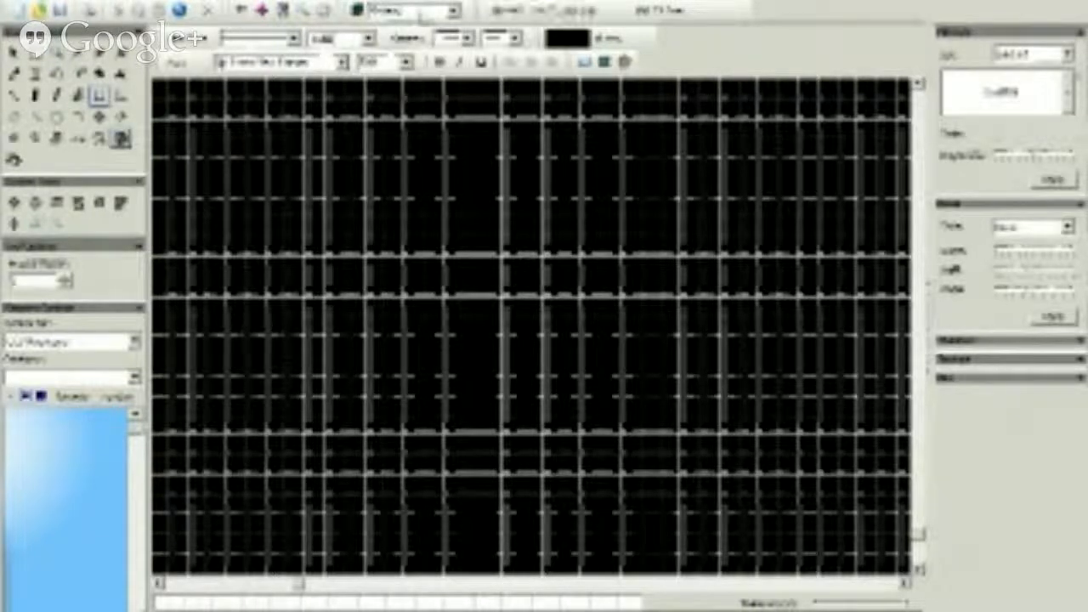
Step: Rename the second layer in the layer settings as Audio
click(453, 11)
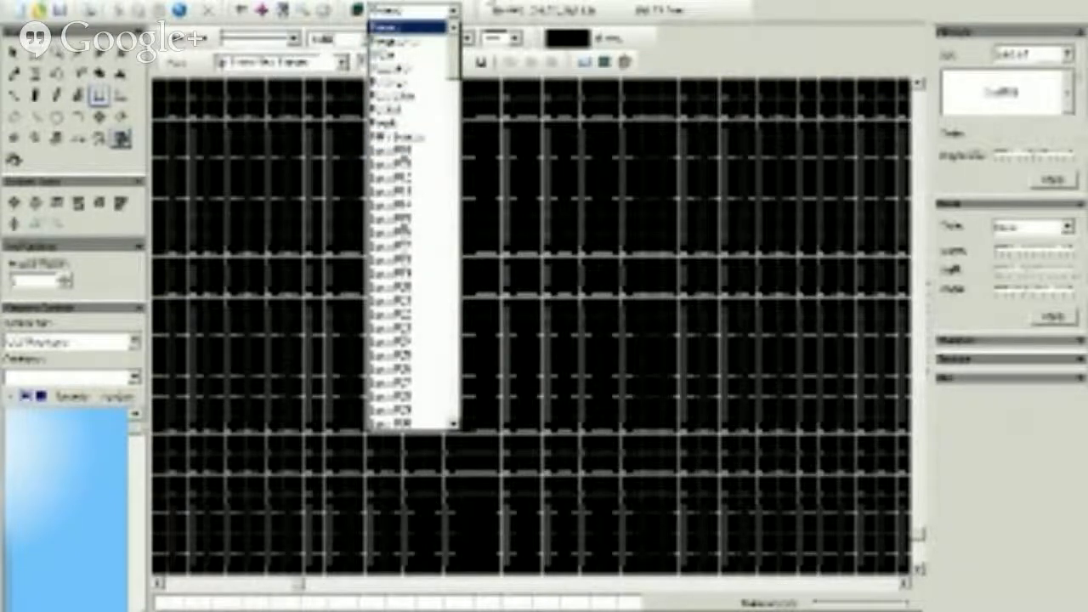
click(455, 11)
click(358, 10)
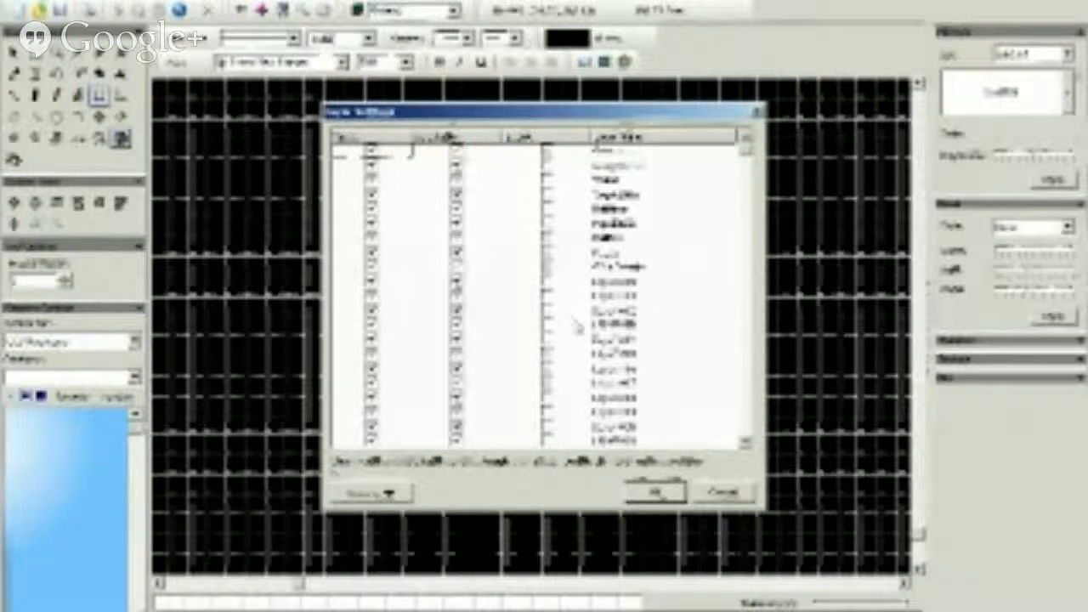
click(617, 171)
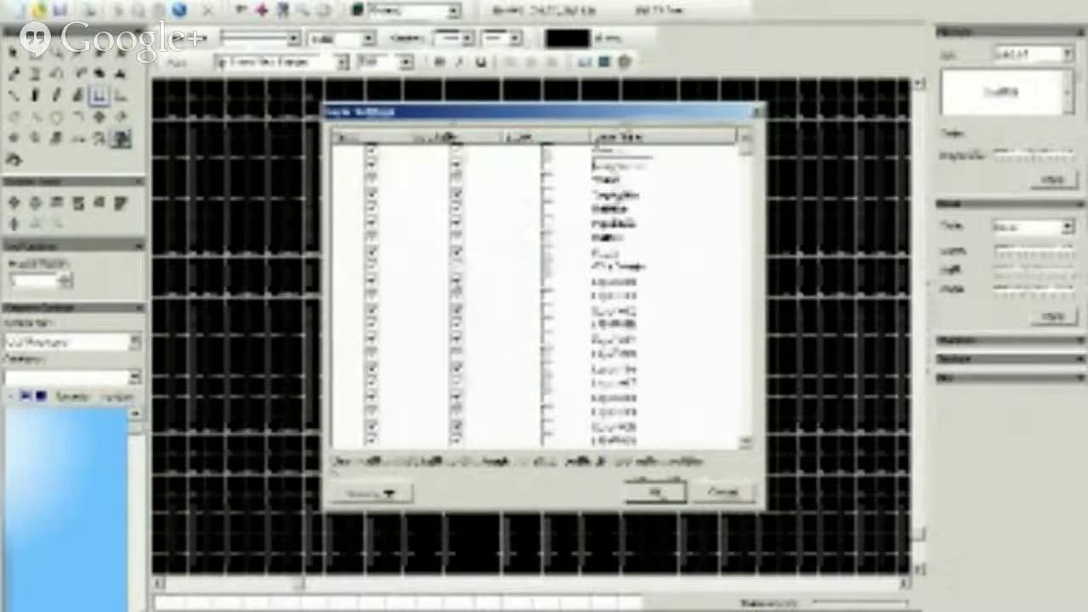
click(635, 177)
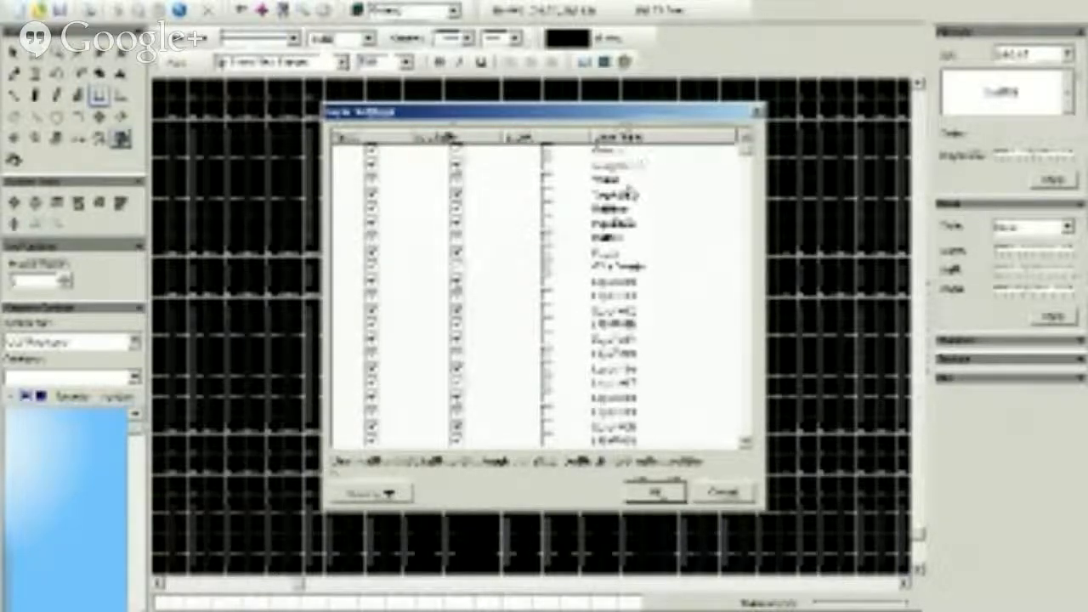
key(BackSpace)
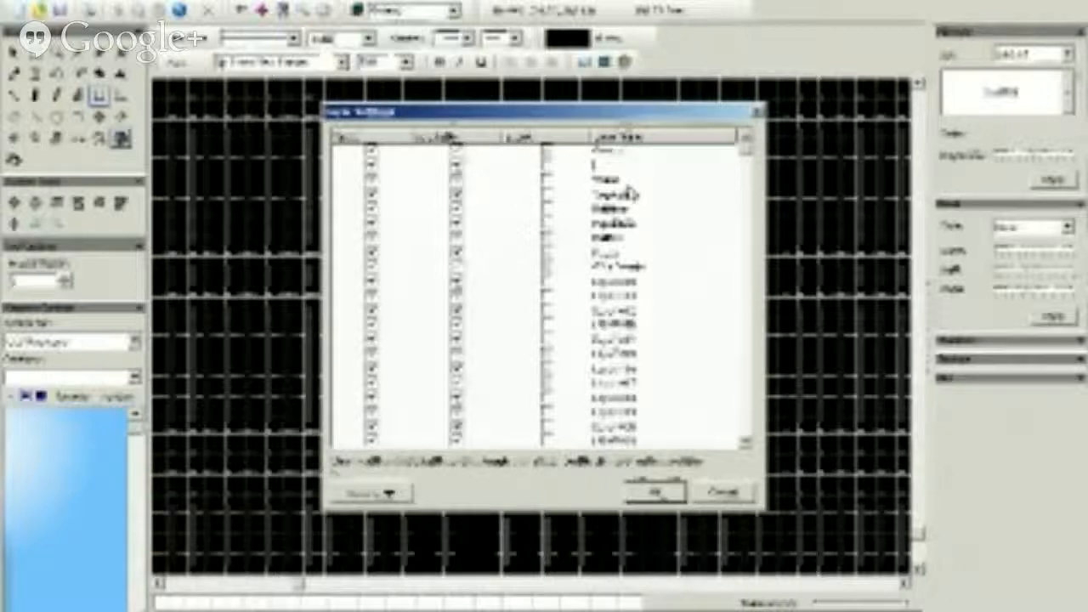
text(Audio)
Step: Rename the fourth and fifth layers in the layer settings and apply the new names
click(609, 182)
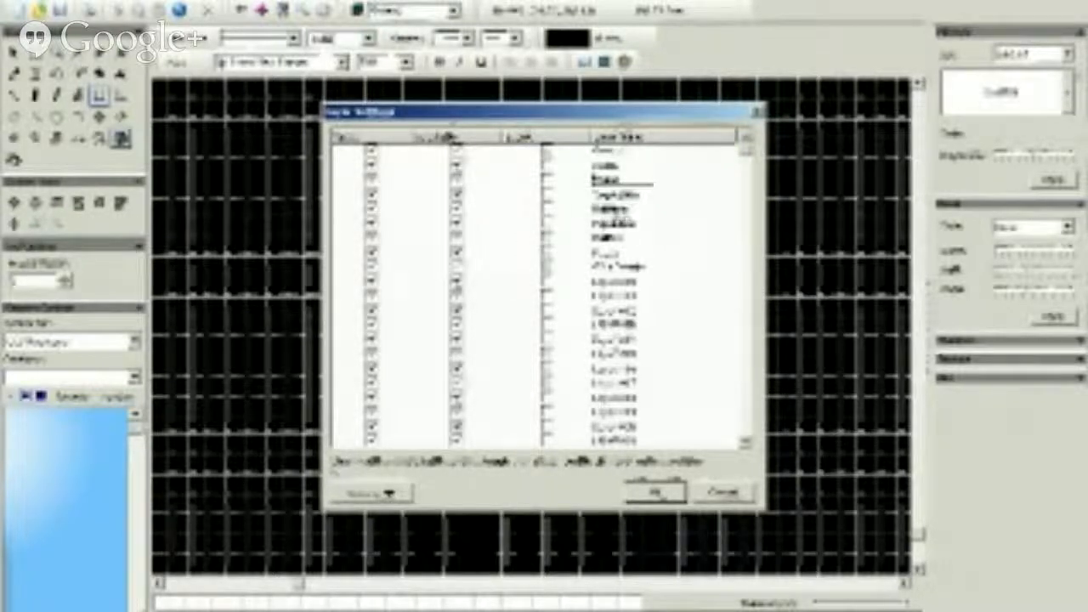
click(638, 198)
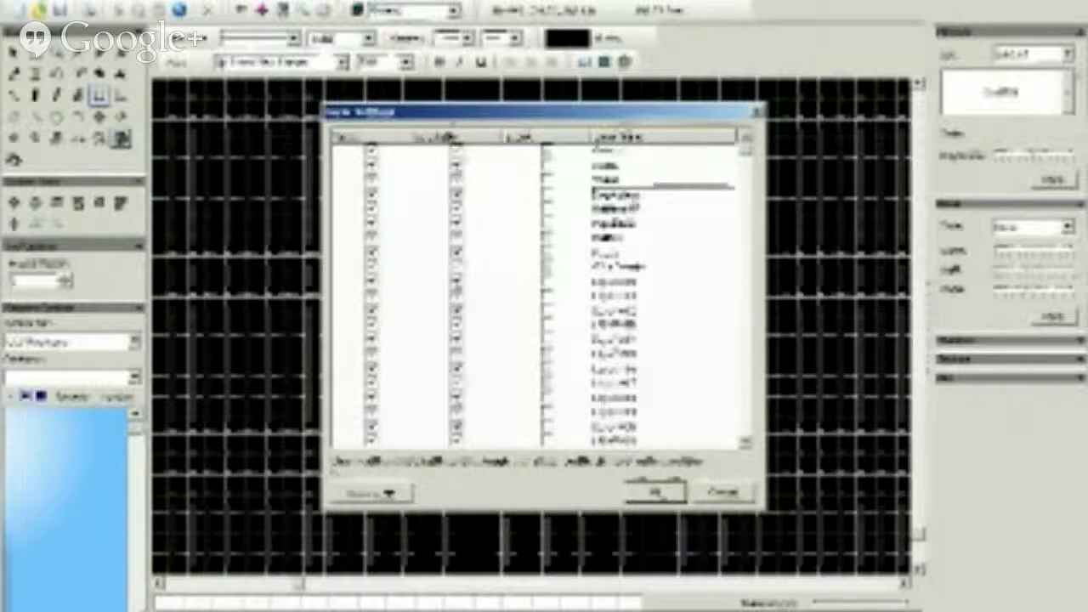
click(624, 209)
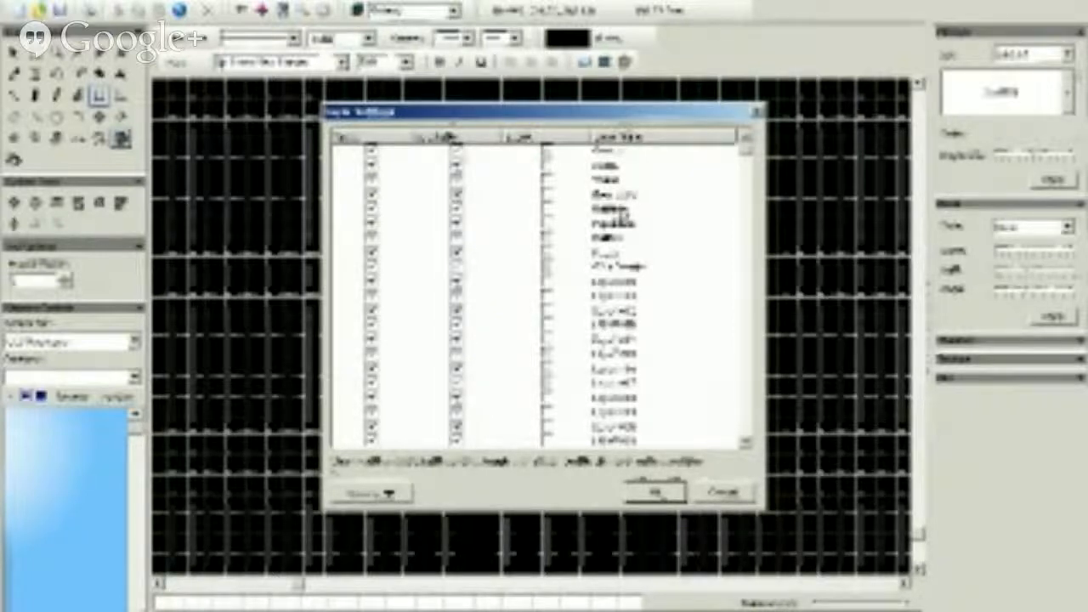
click(609, 213)
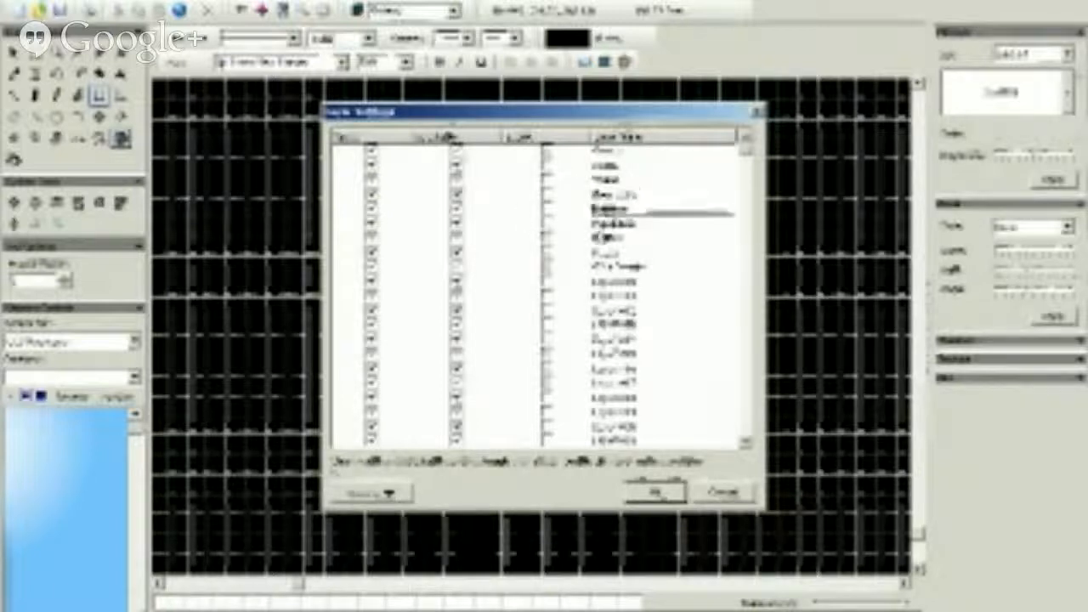
click(622, 226)
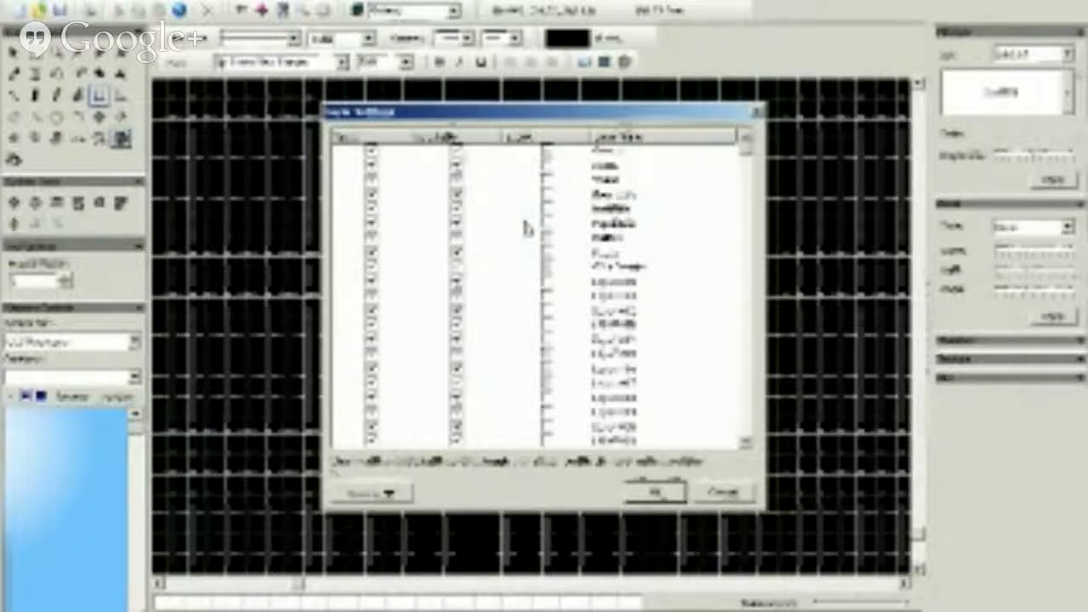
click(618, 227)
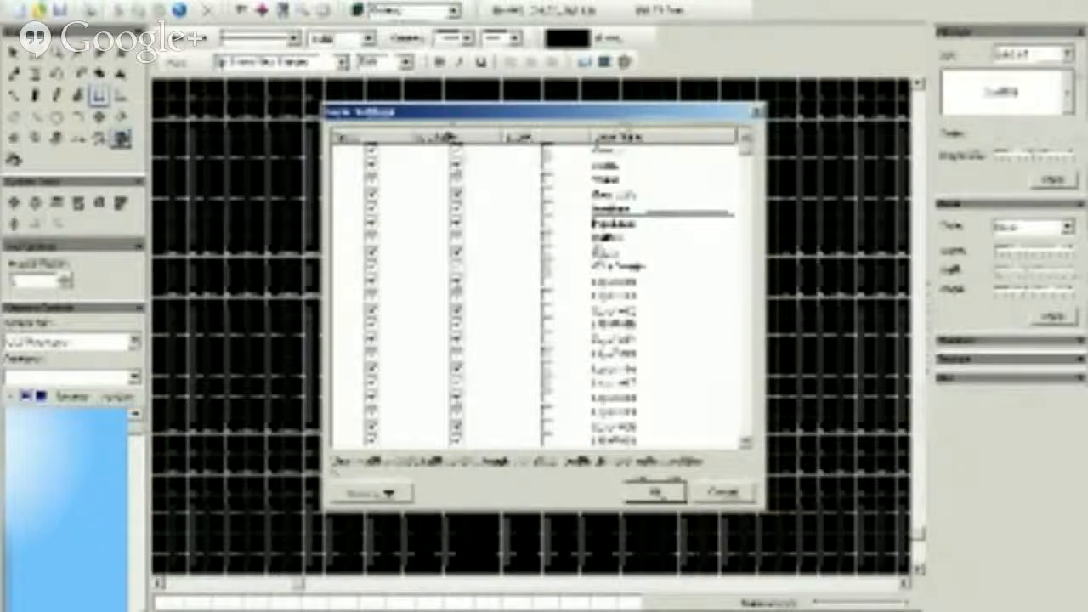
click(607, 239)
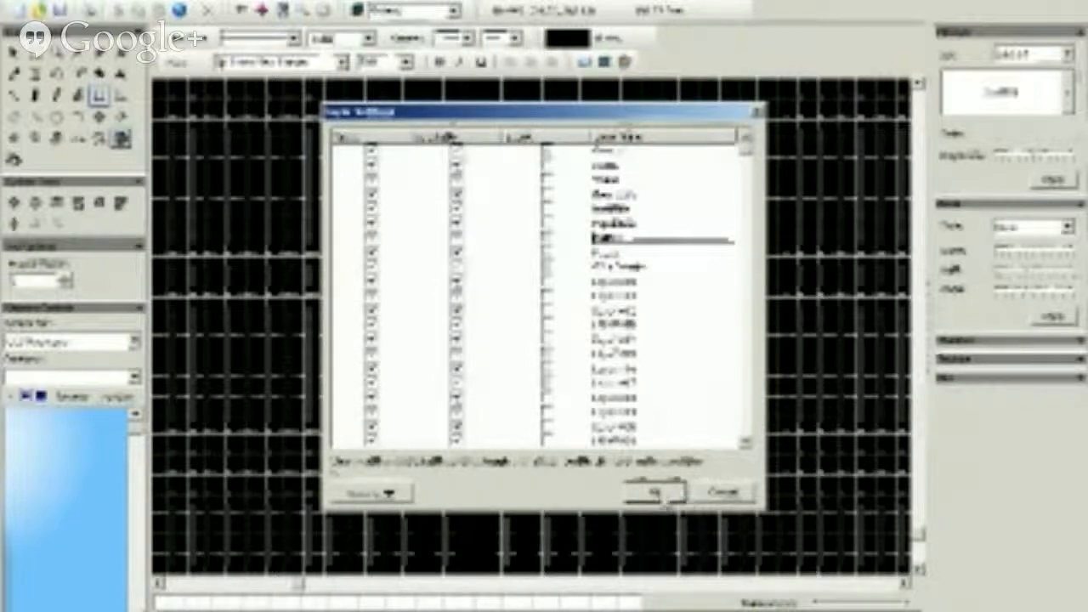
click(655, 493)
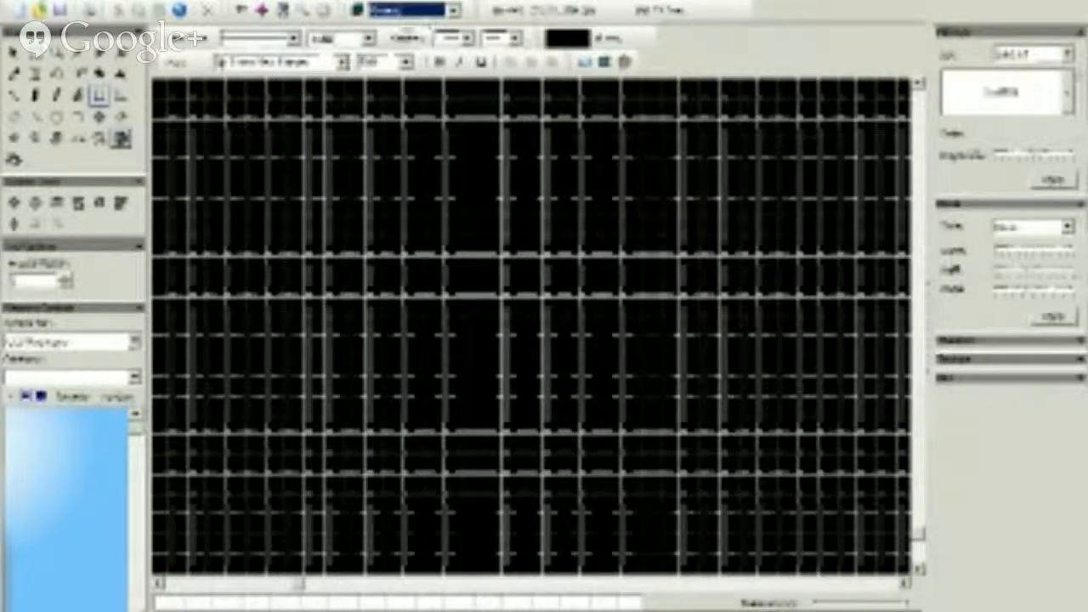
Step: Clear the second checkbox option for the second through ninth layers in the layer settings and apply the change
click(358, 11)
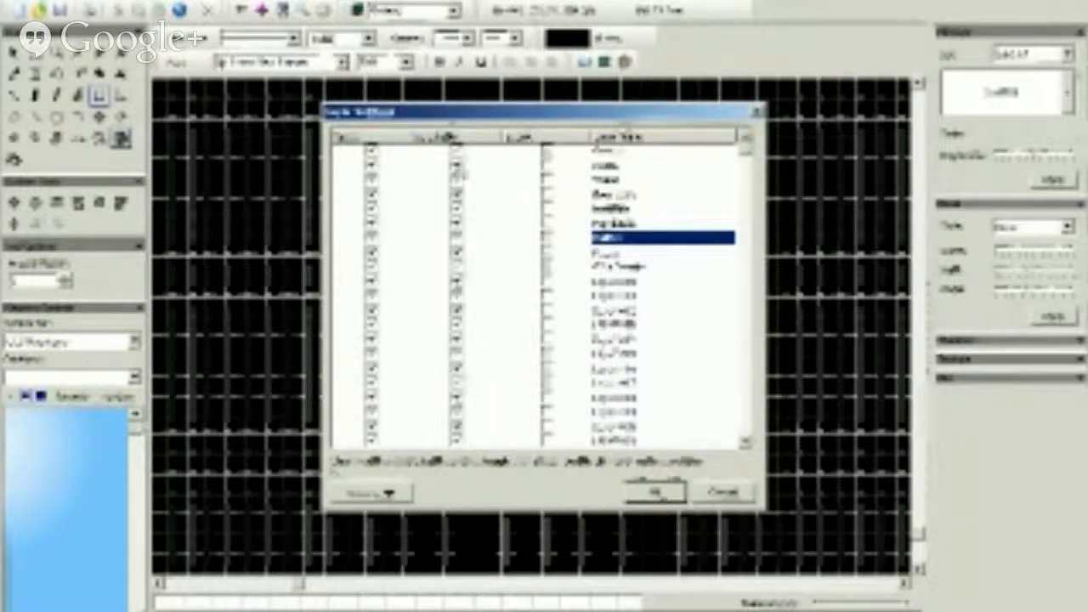
click(457, 166)
click(458, 180)
click(457, 195)
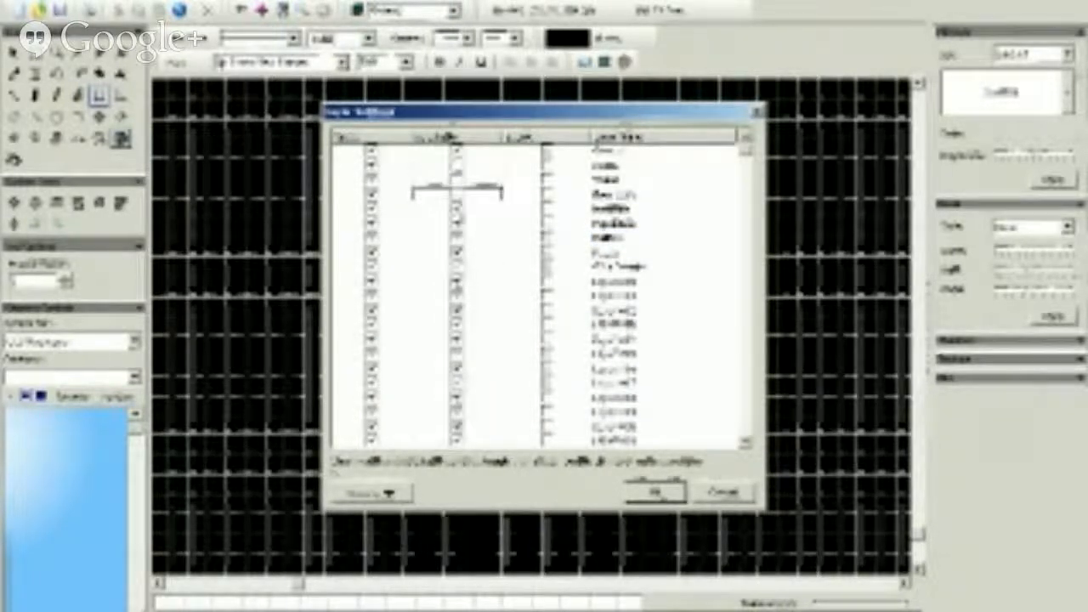
click(458, 209)
click(458, 223)
click(457, 238)
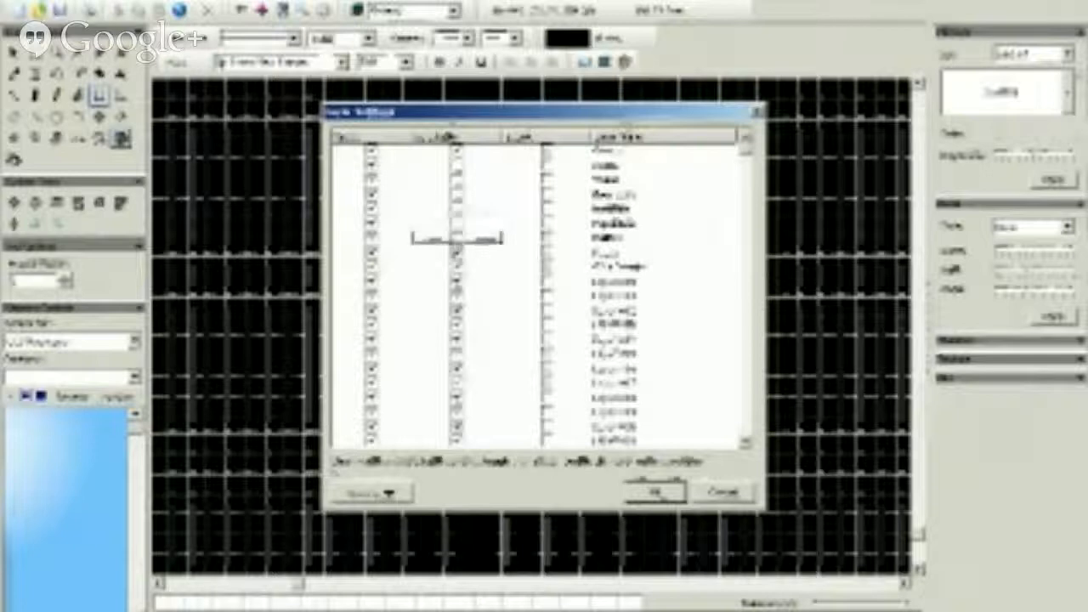
click(458, 253)
click(458, 267)
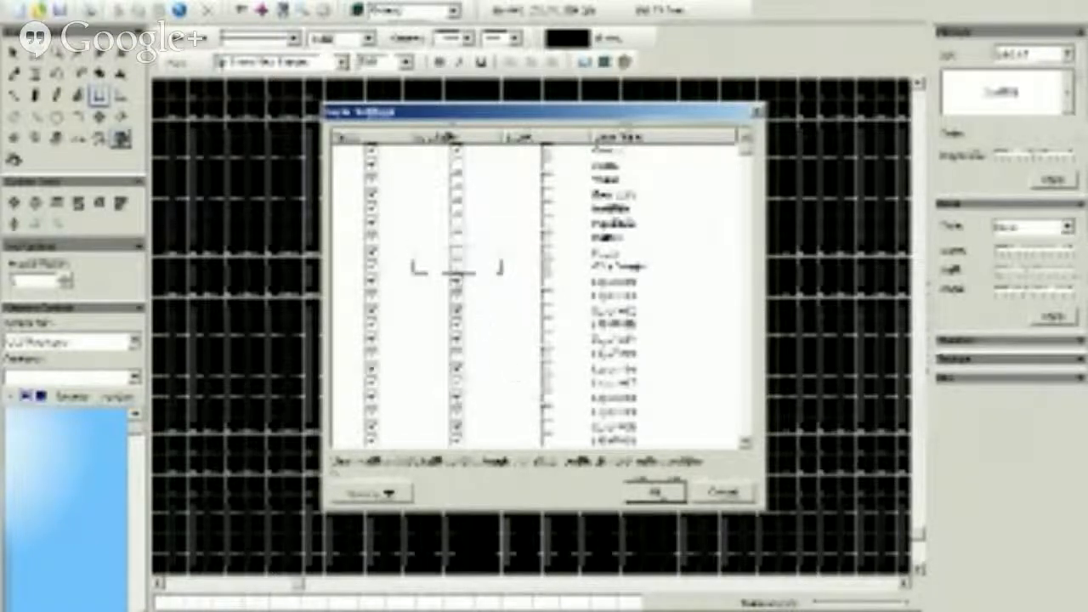
click(653, 495)
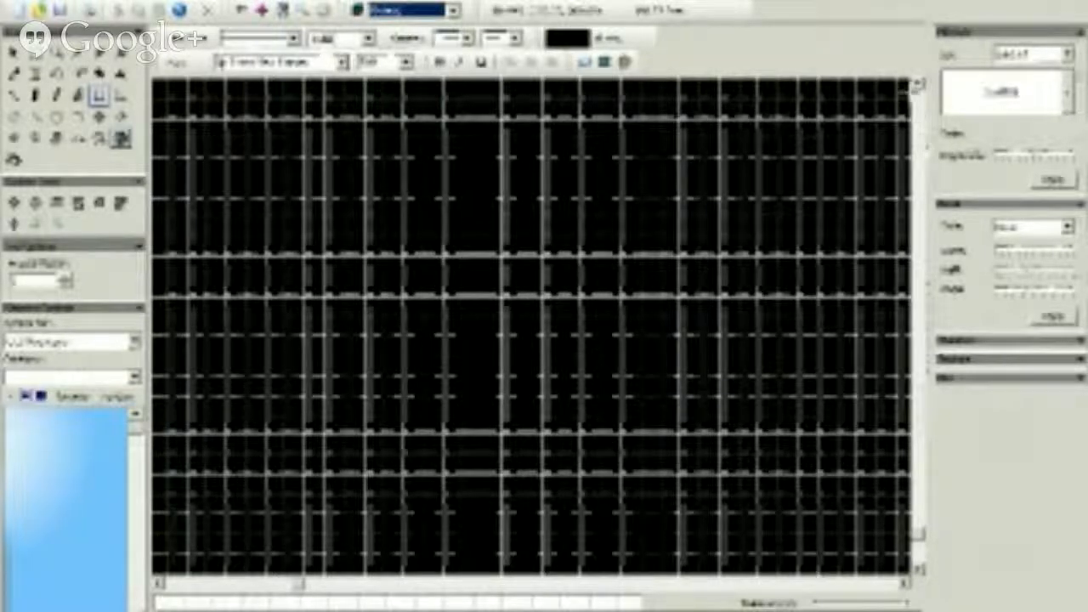
Step: Turn on the snapping option in the map's settings so drawing follows the grid
click(916, 141)
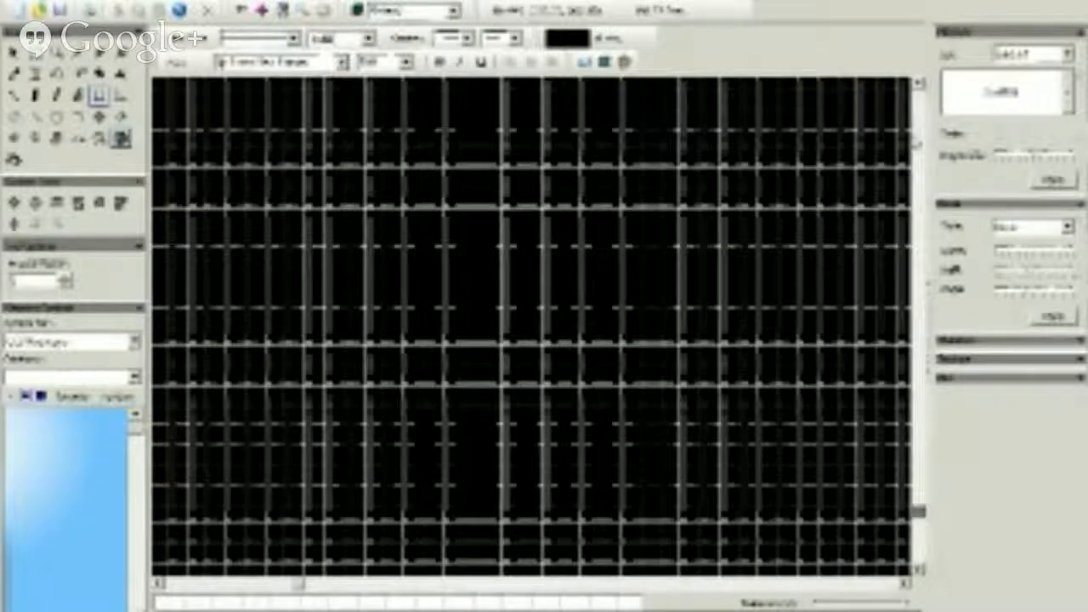
drag(918, 512, 920, 558)
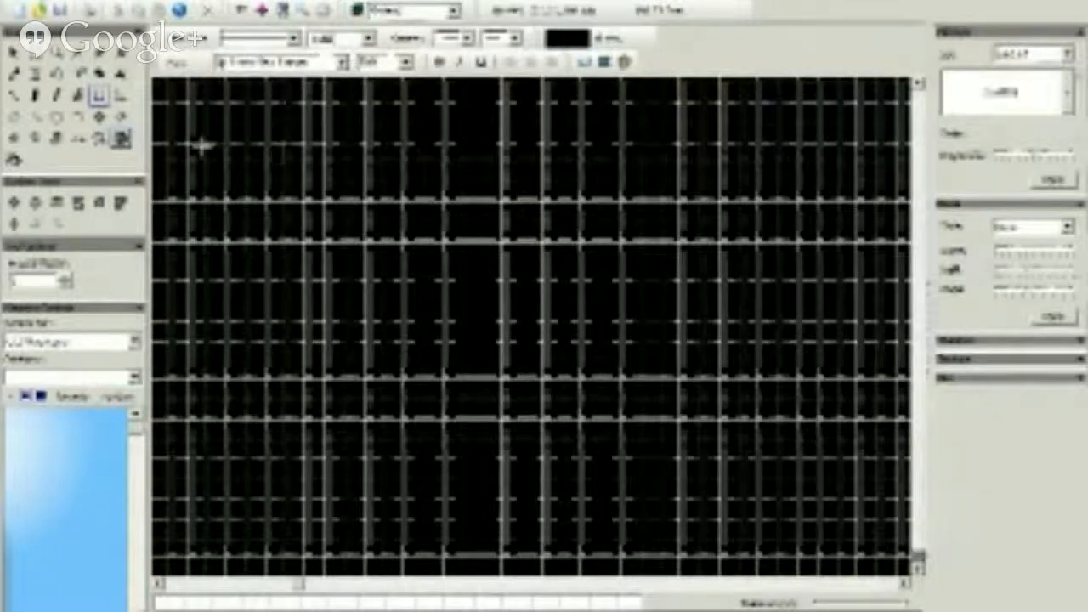
click(56, 115)
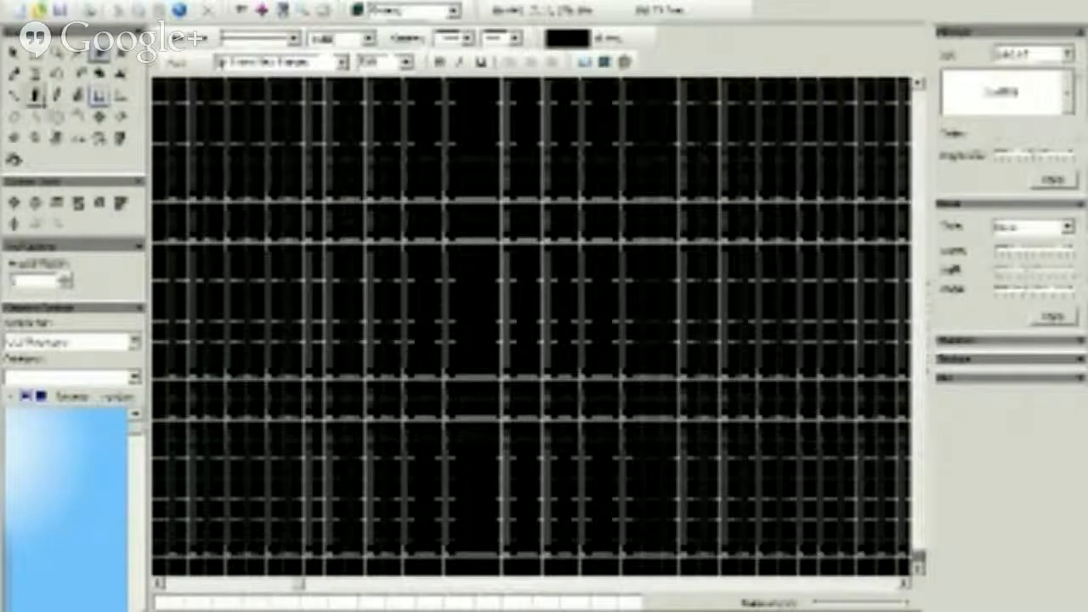
click(57, 74)
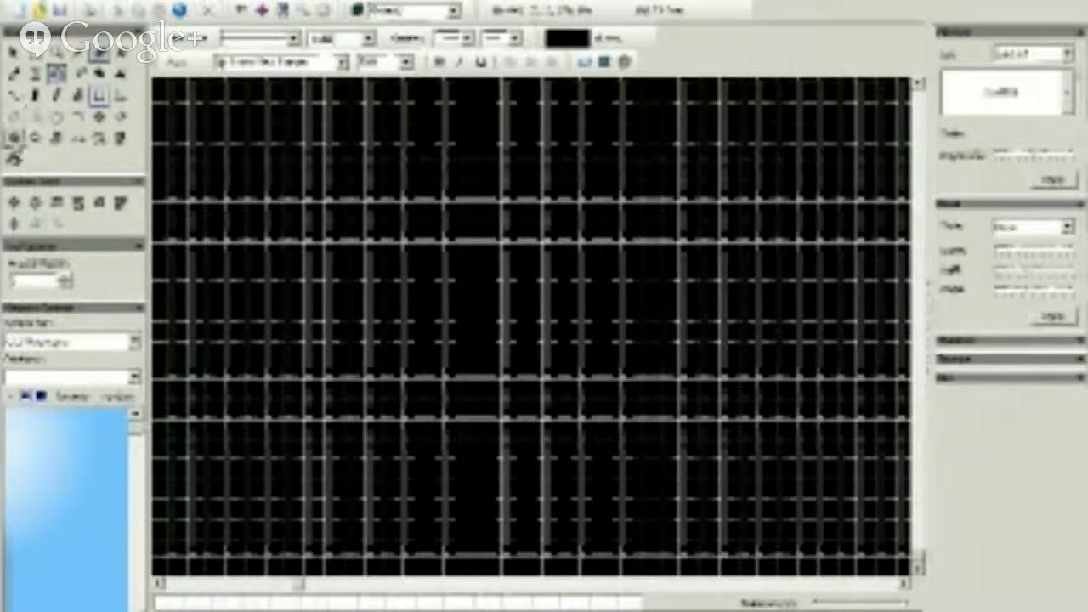
click(14, 141)
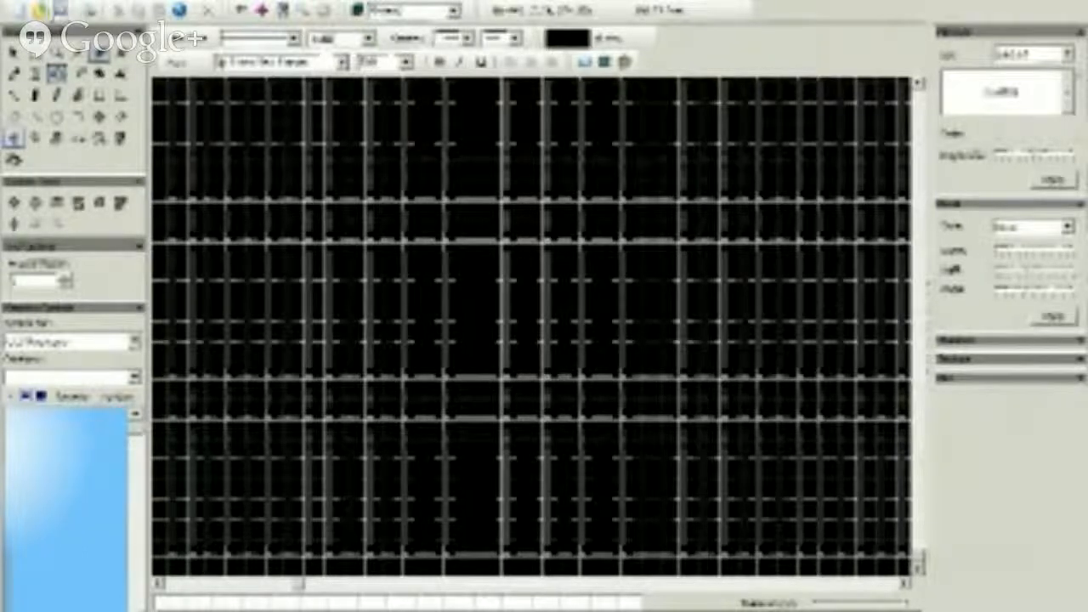
click(61, 2)
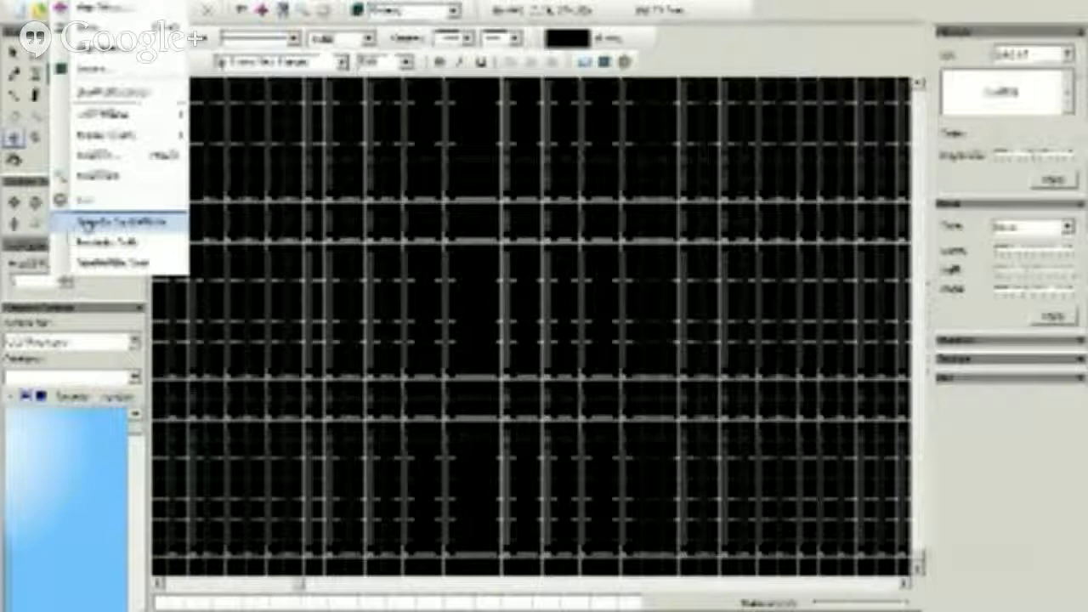
click(89, 223)
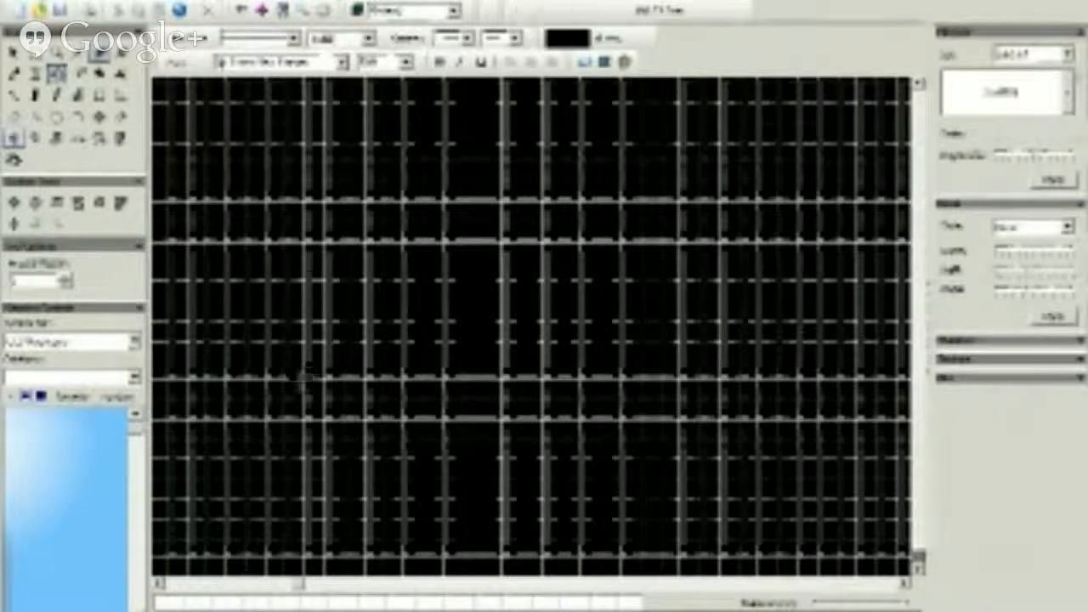
drag(299, 585, 517, 595)
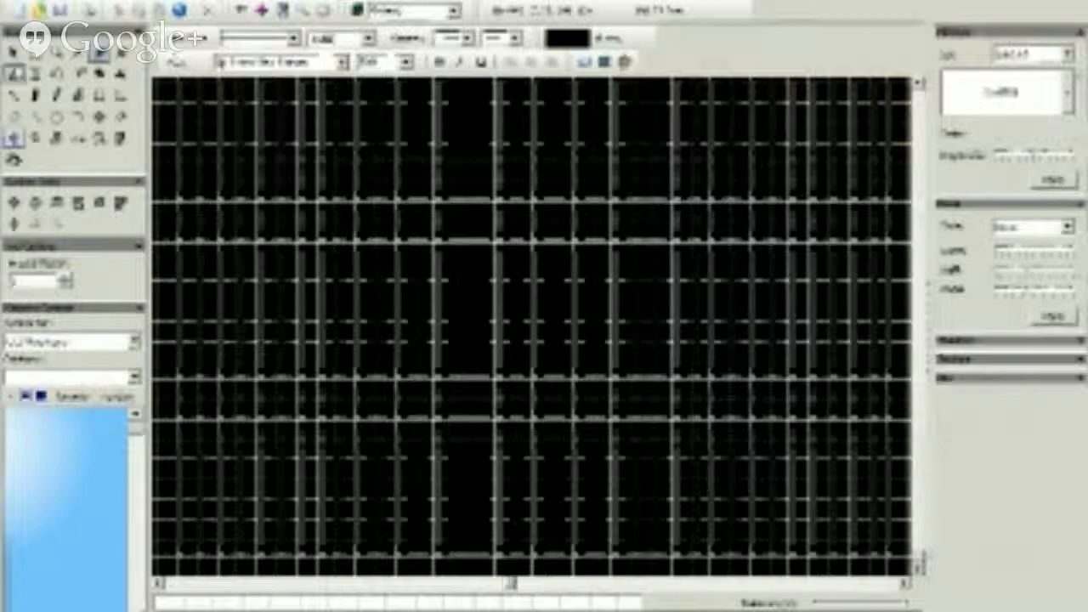
click(70, 1)
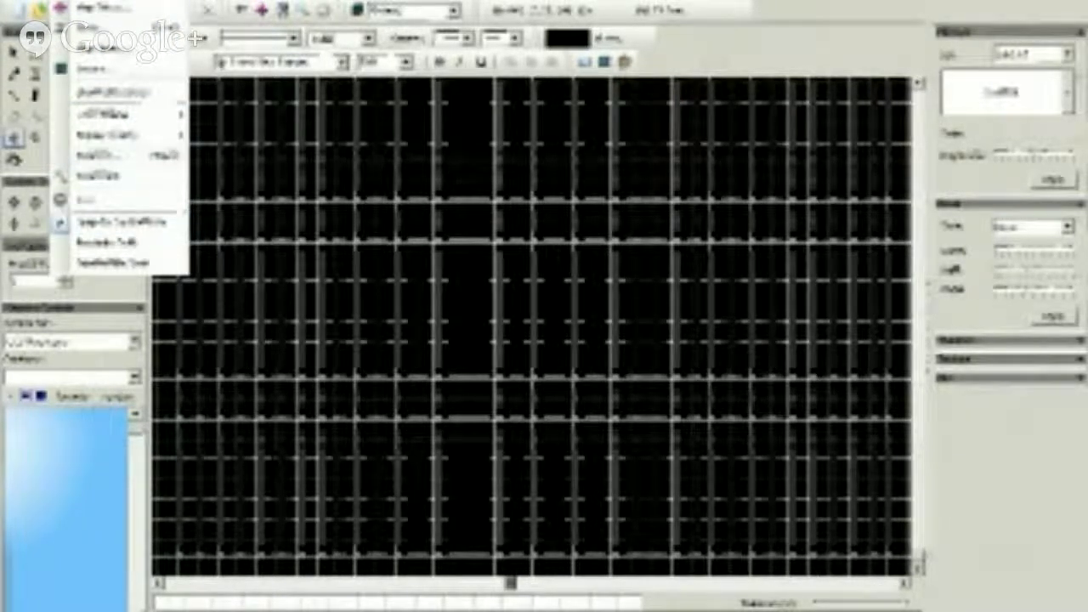
click(70, 1)
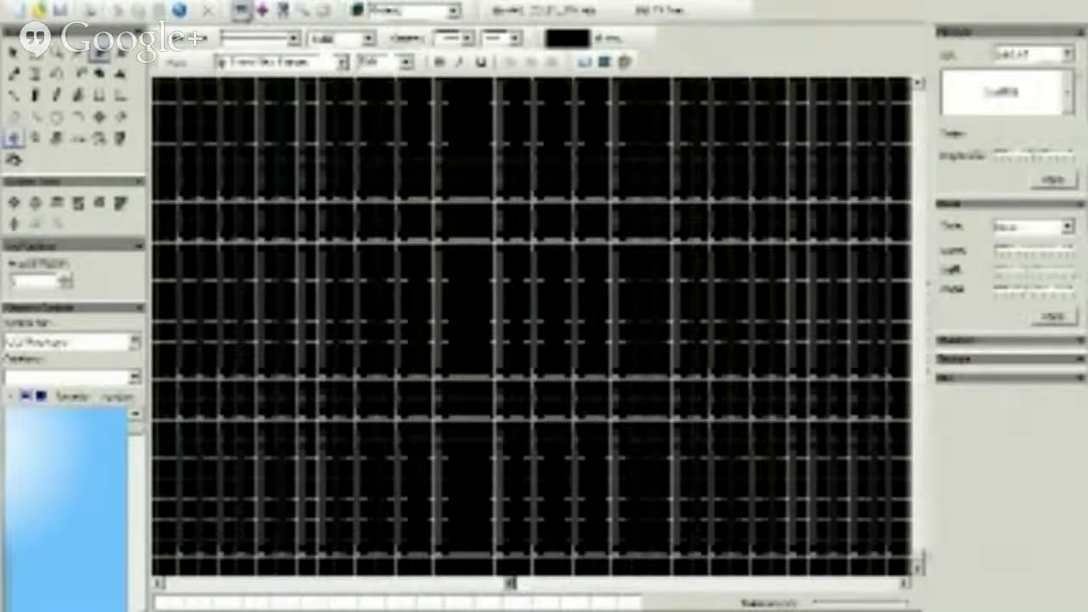
Step: Darken the map's grid colour to dark grey in the grid settings and apply it
click(242, 11)
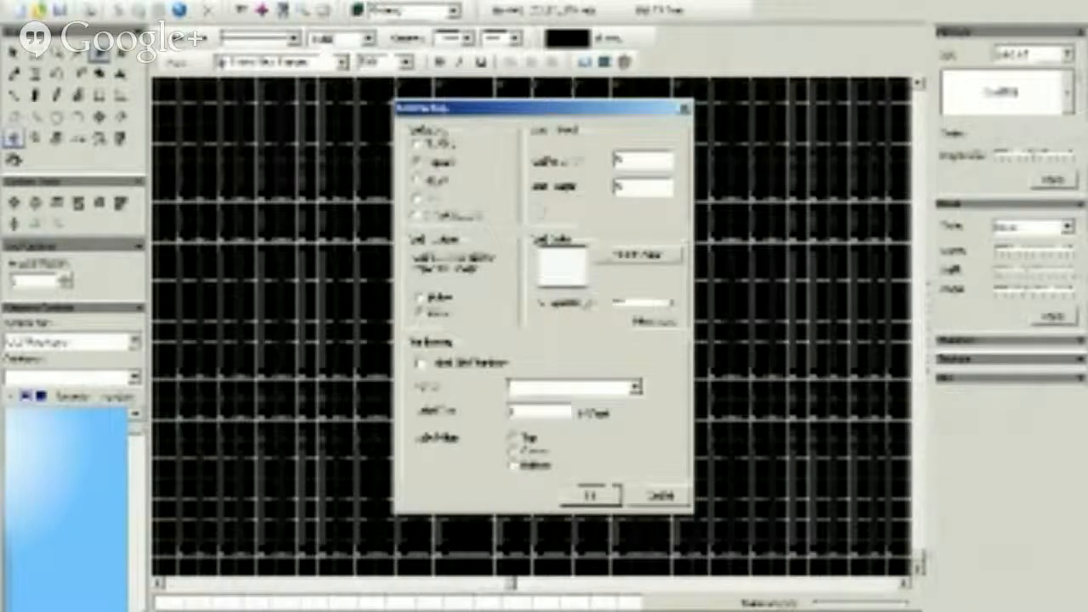
click(621, 259)
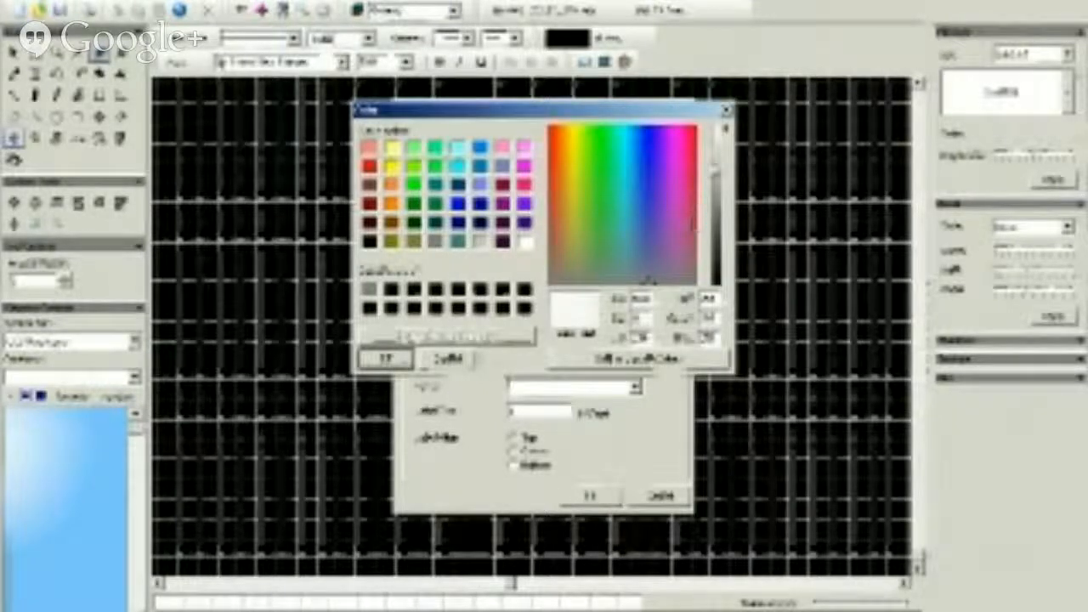
drag(719, 179, 728, 223)
click(385, 359)
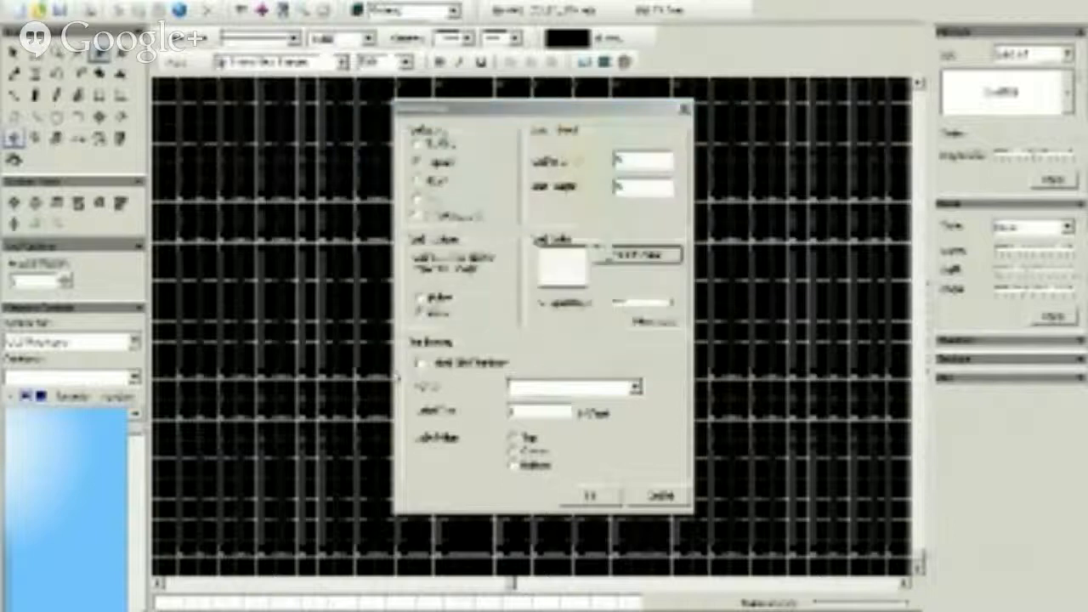
click(578, 499)
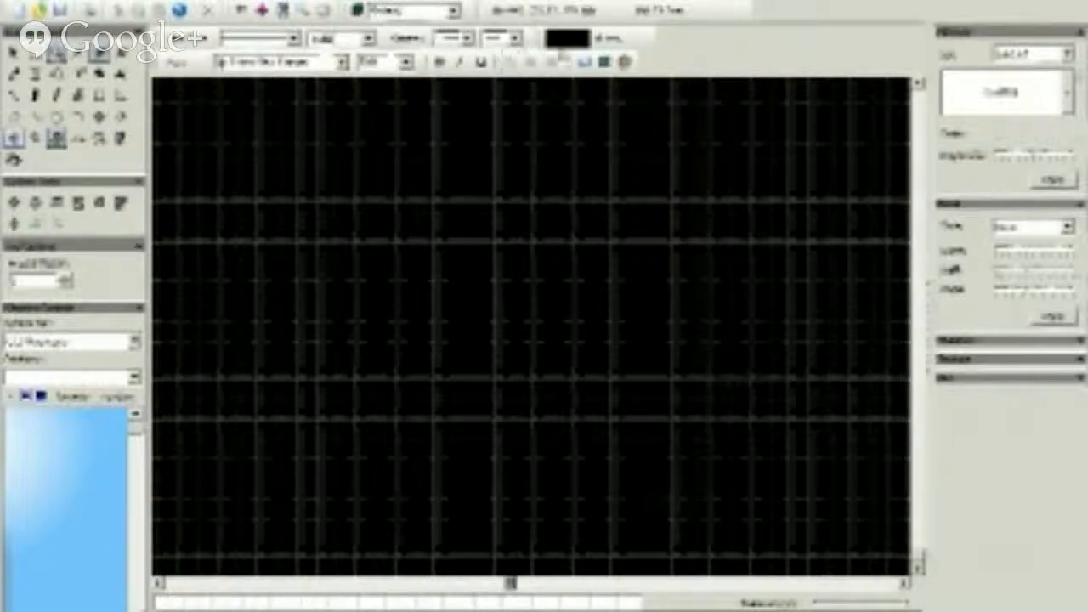
Step: Choose white as the drawing colour and draw a large filled rectangle in the middle of the black map
click(308, 602)
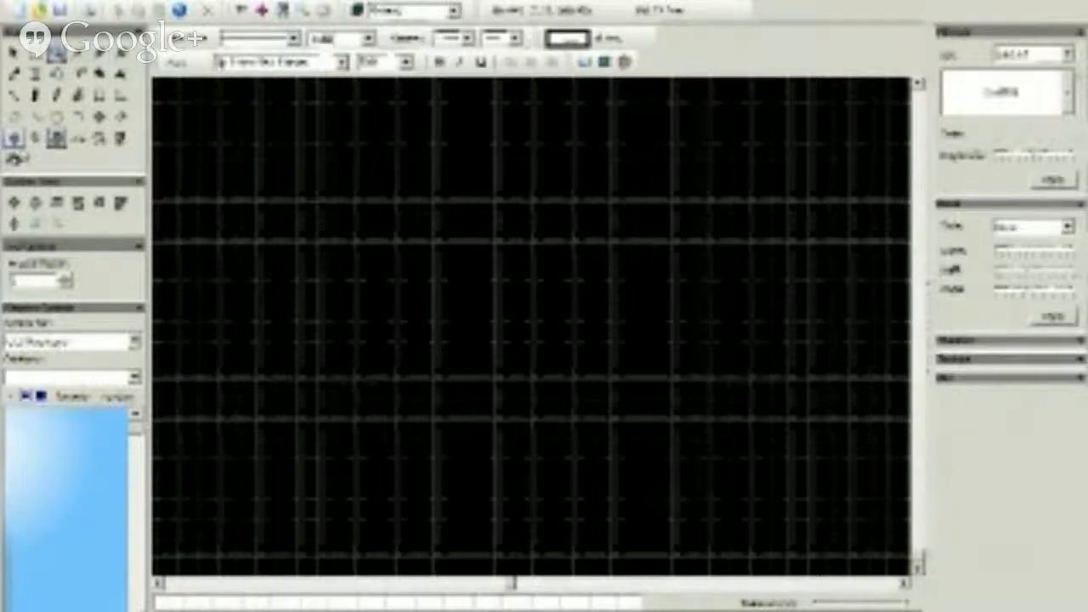
click(99, 95)
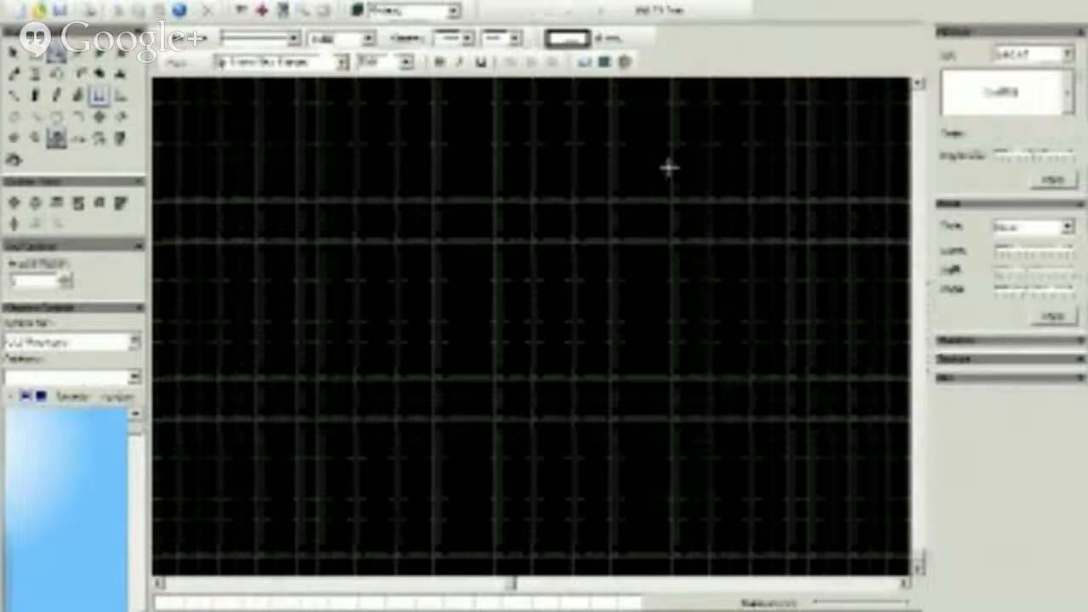
drag(445, 372, 376, 460)
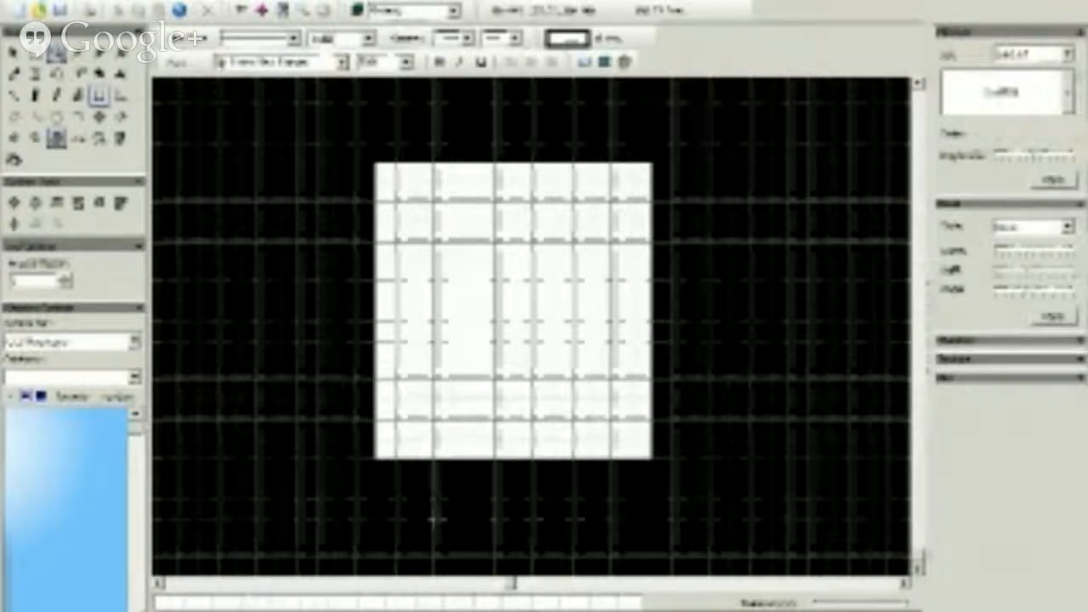
Step: Extend the white room with overlapping rectangles along its lower edge, left side and right side
drag(429, 529, 435, 534)
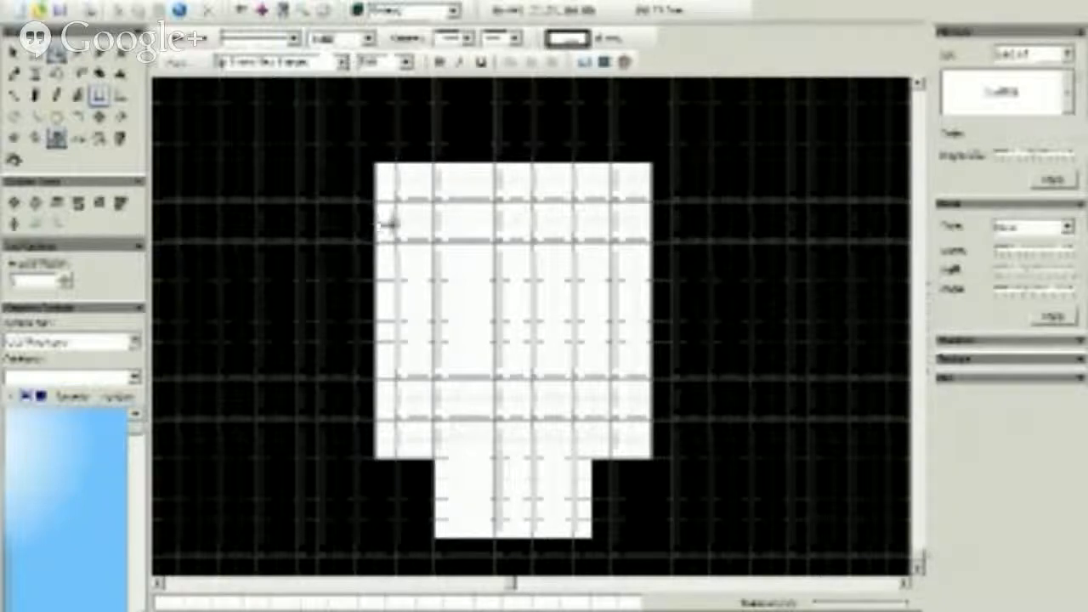
drag(392, 223, 316, 399)
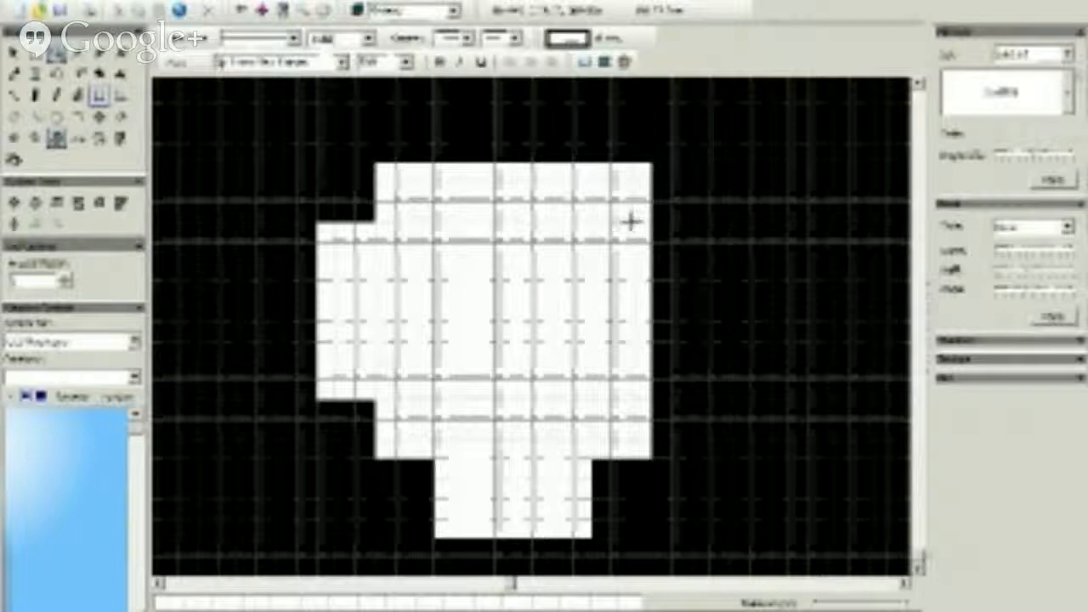
drag(629, 221, 722, 431)
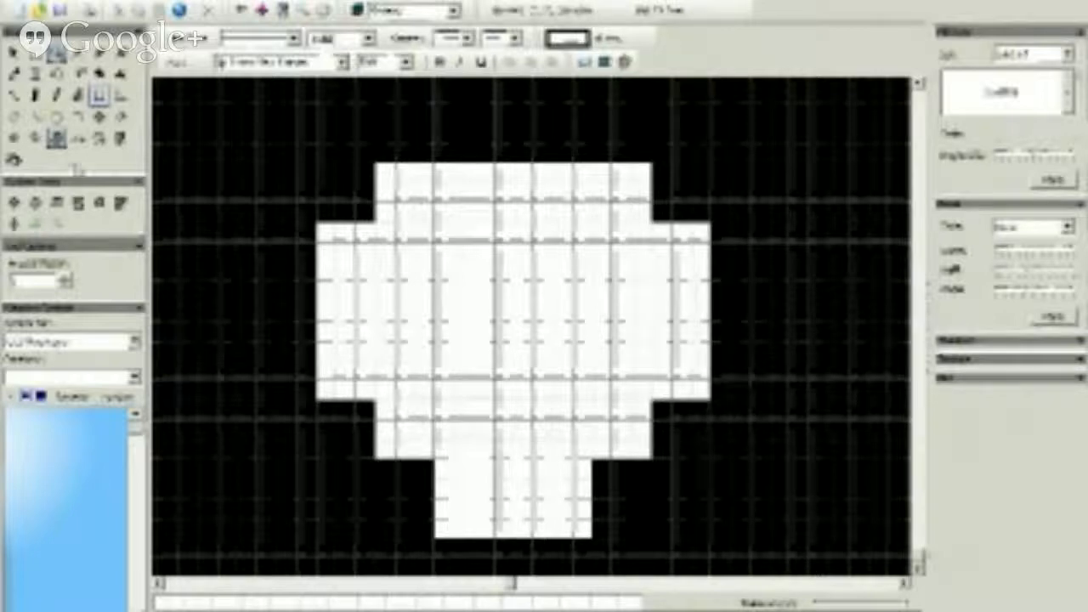
Step: Draw a filled white circle at the room's lower-left corner and shift it slightly inward along the grid
click(59, 121)
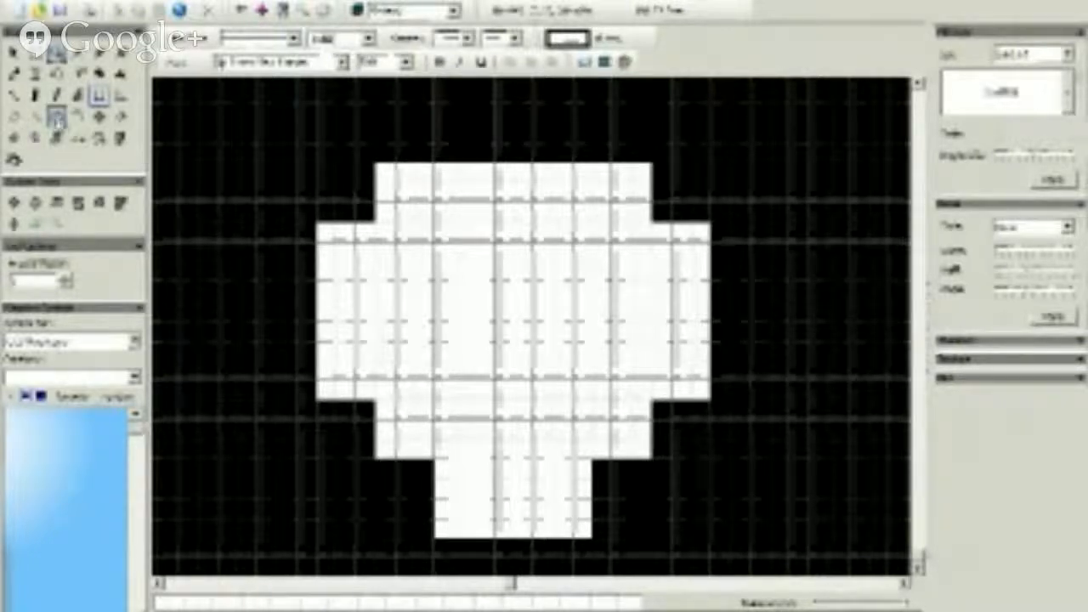
click(78, 138)
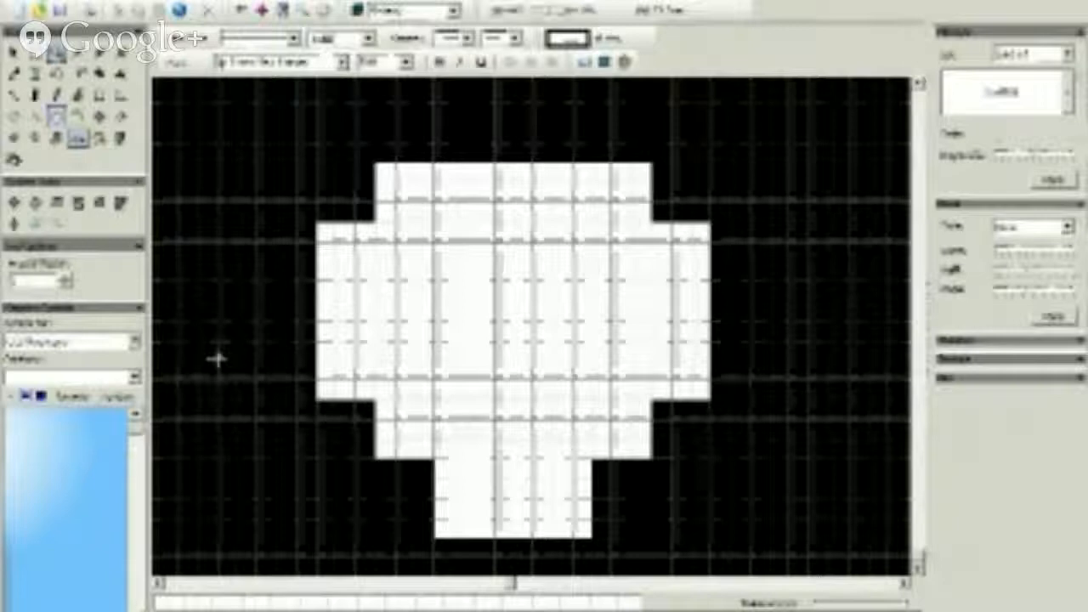
drag(217, 359, 338, 476)
key(ctrl+comma)
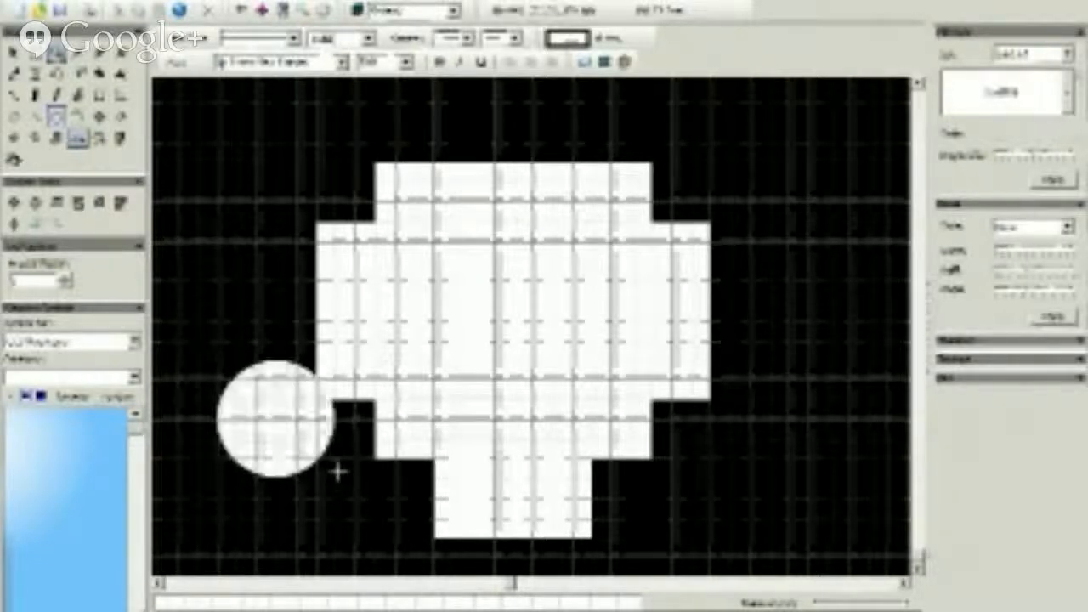
click(14, 52)
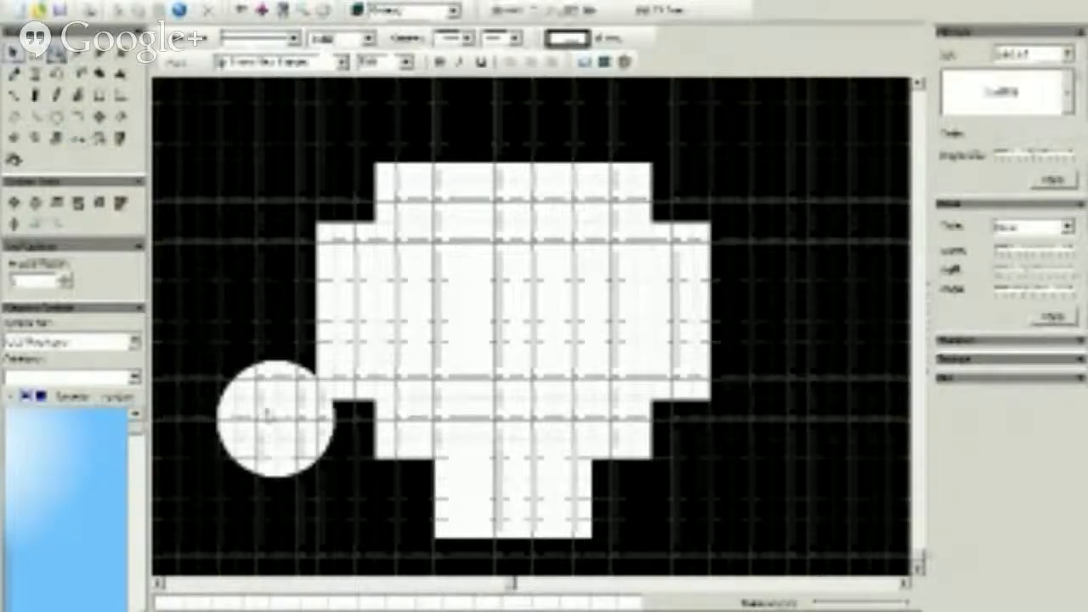
mouse_move(265, 418)
mouse_down()
mouse_move(291, 423)
mouse_move(303, 390)
mouse_move(287, 385)
mouse_move(291, 416)
mouse_move(281, 419)
mouse_up()
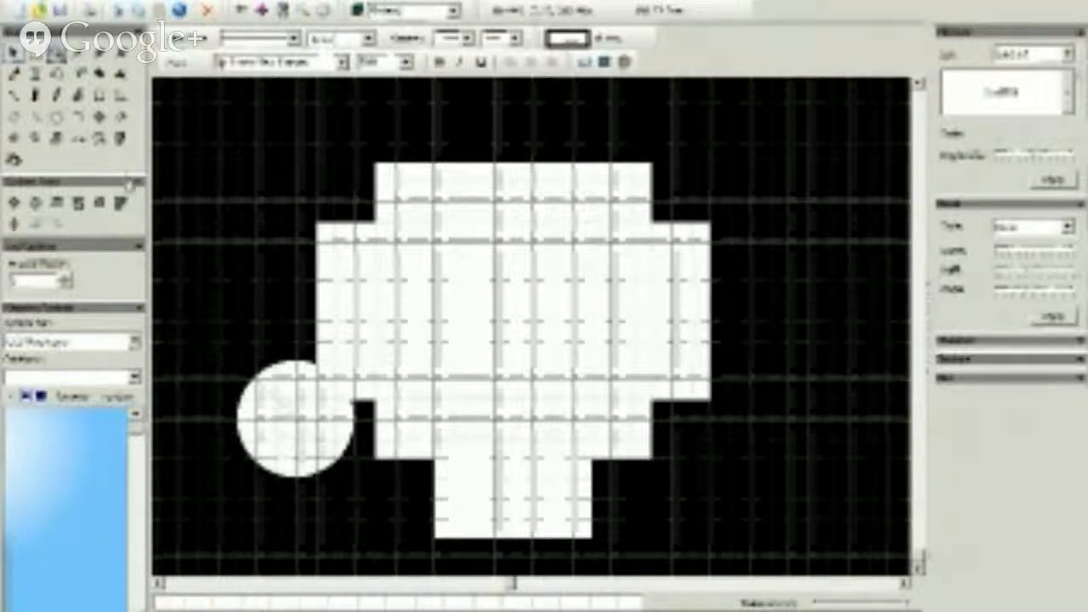
Step: Copy the corner circle to the opposite lower corner and to the middle of the room's lowest edge
click(56, 139)
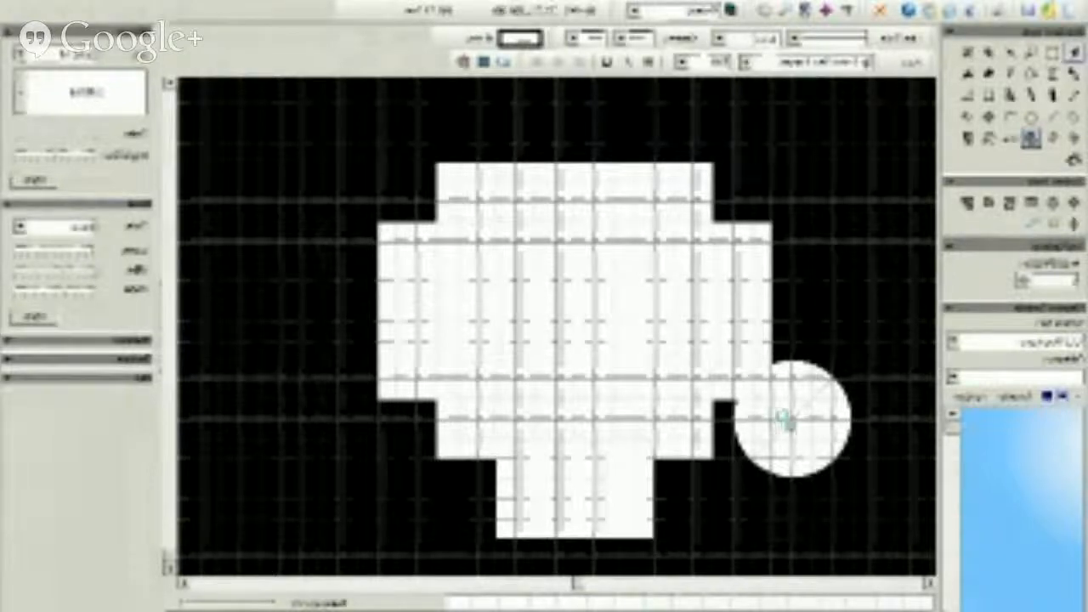
mouse_move(783, 418)
mouse_down()
mouse_move(760, 444)
mouse_move(636, 477)
mouse_move(801, 414)
mouse_move(793, 419)
mouse_up()
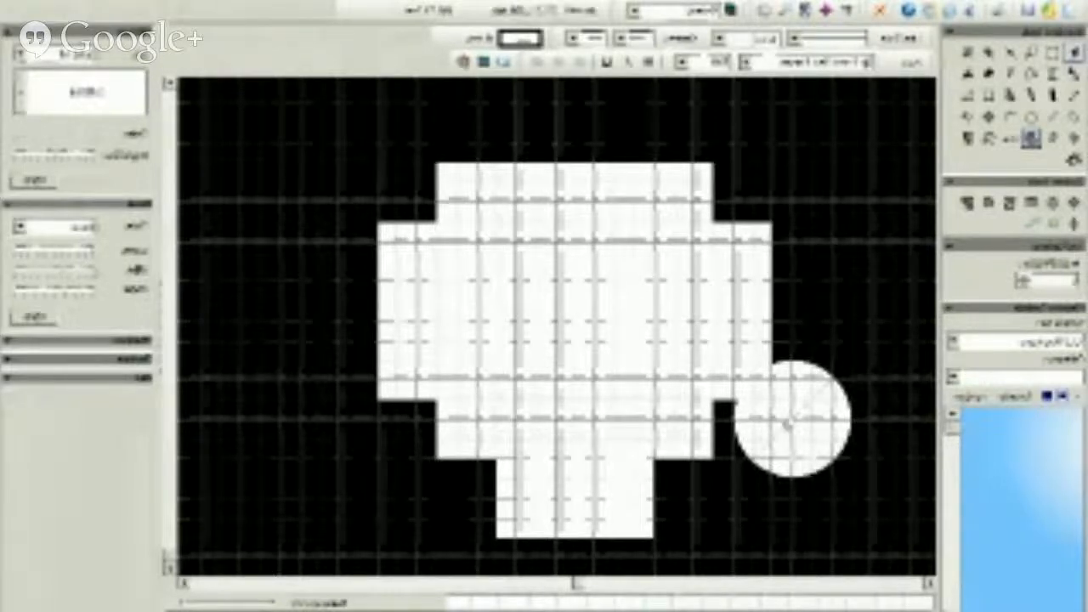
drag(792, 418, 358, 423)
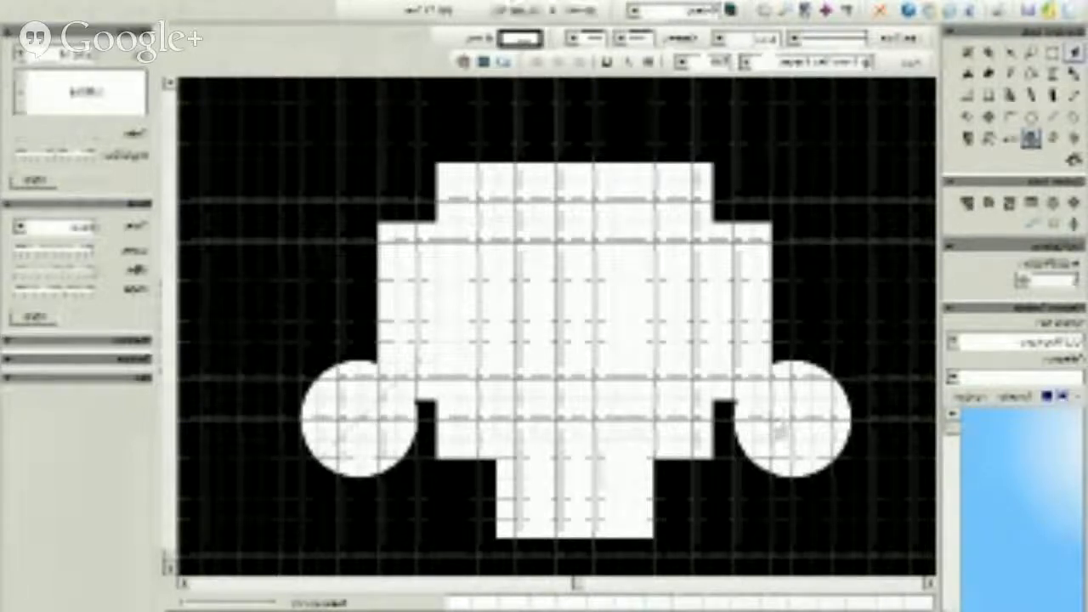
drag(782, 432, 582, 502)
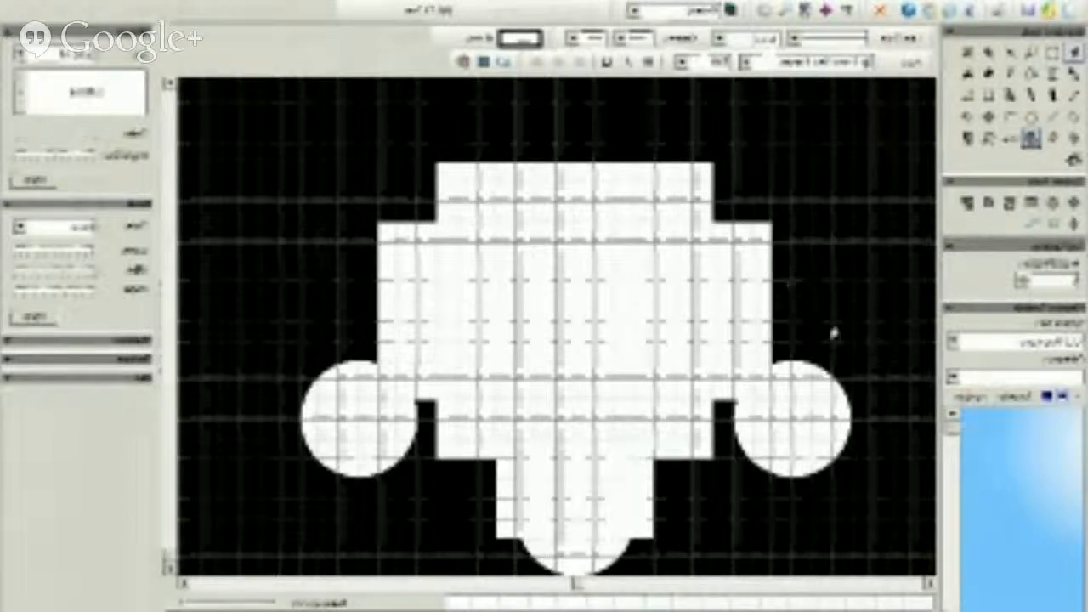
Step: Select all the white room shapes together and move them upward on the map
click(1053, 53)
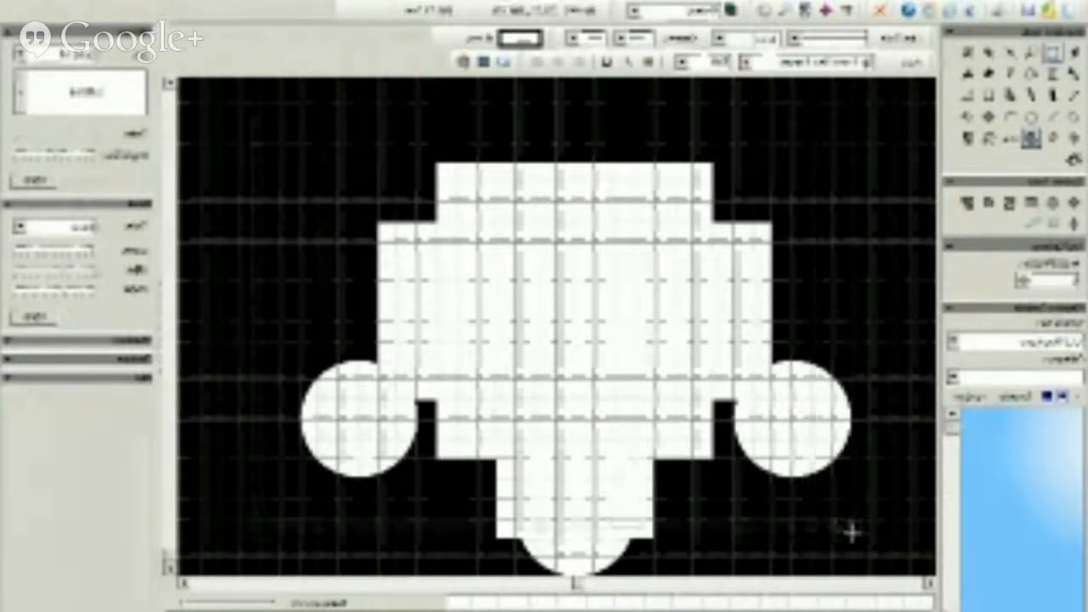
drag(853, 530, 887, 565)
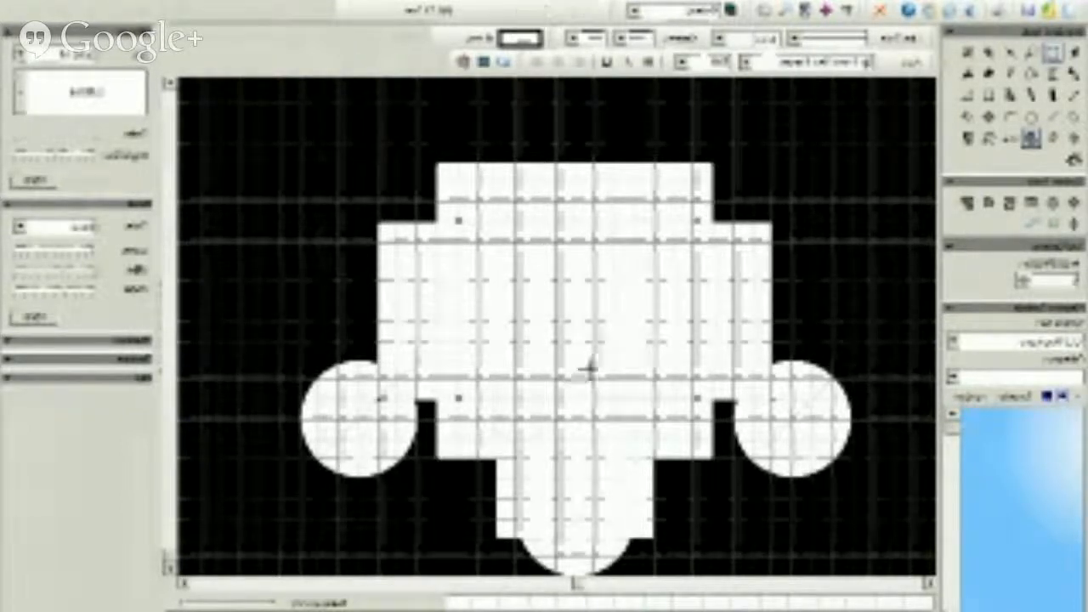
click(1073, 52)
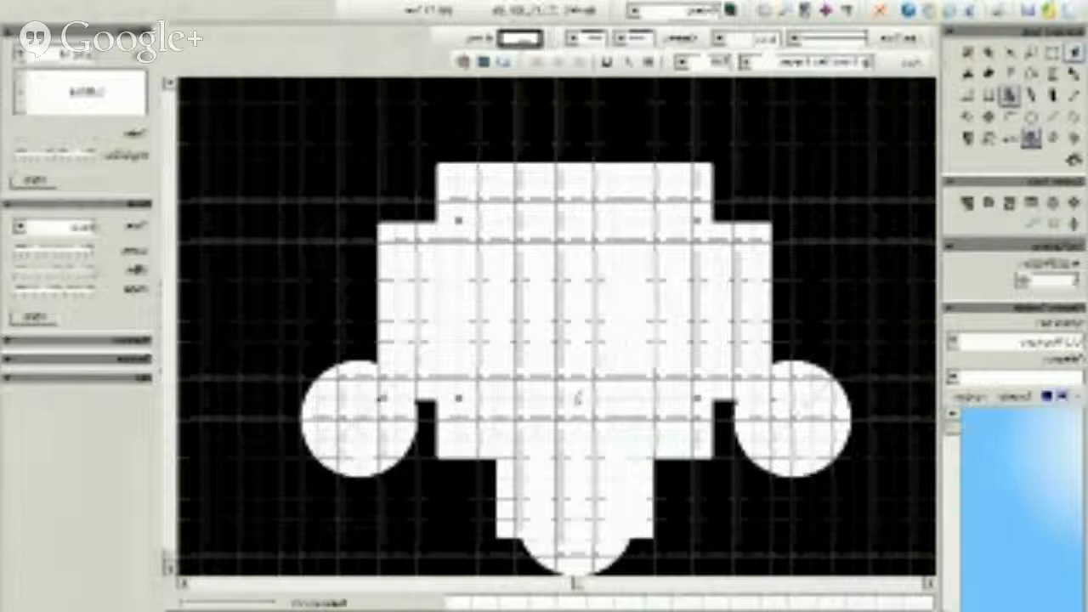
drag(578, 398, 583, 337)
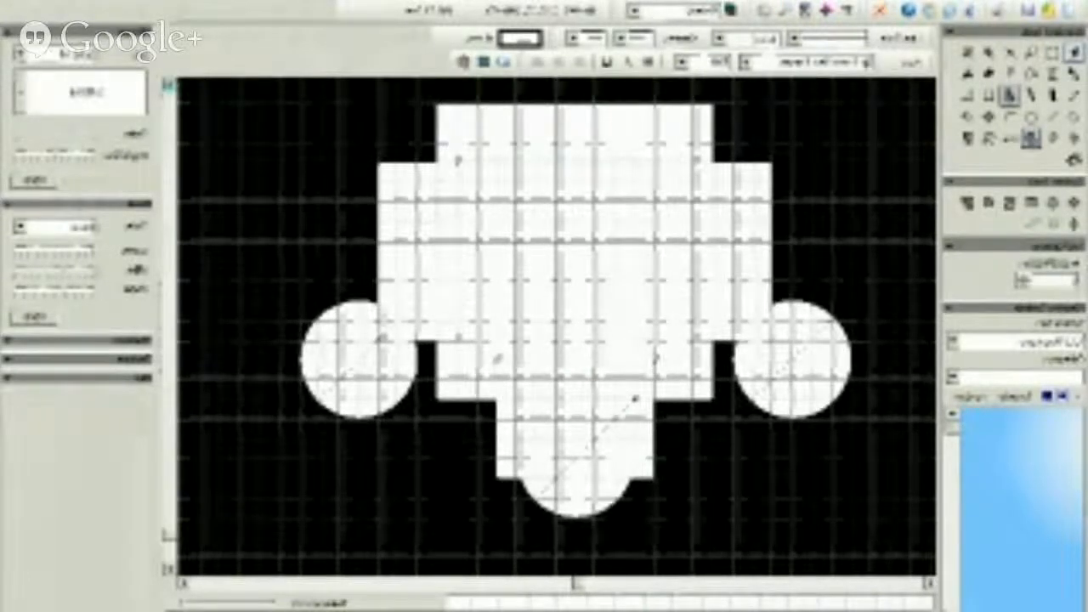
click(169, 86)
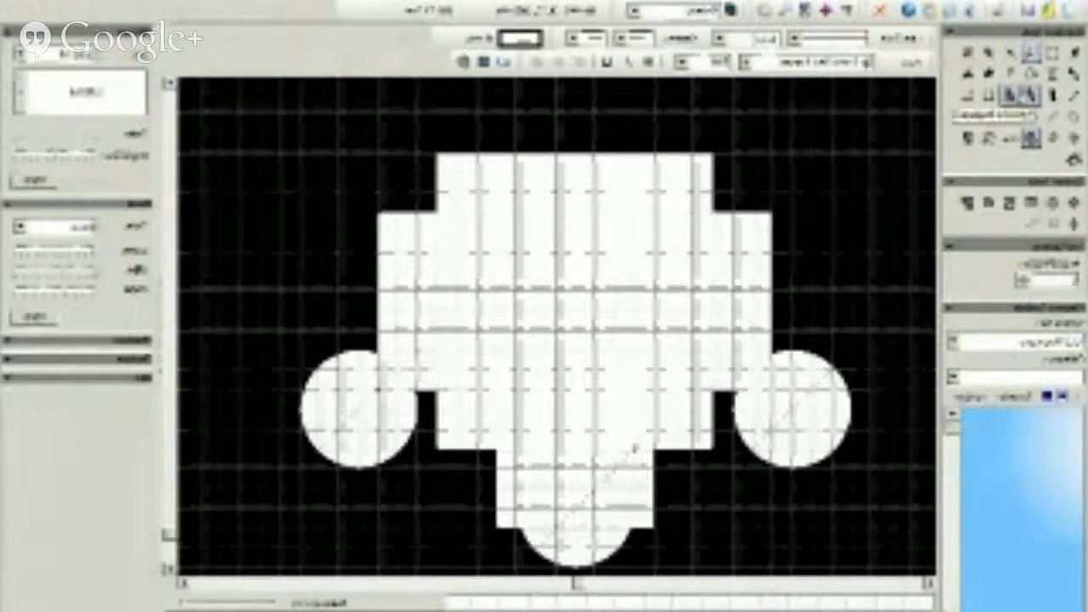
Step: Clear the selection of all the room shapes
scroll(544, 288, down, 3)
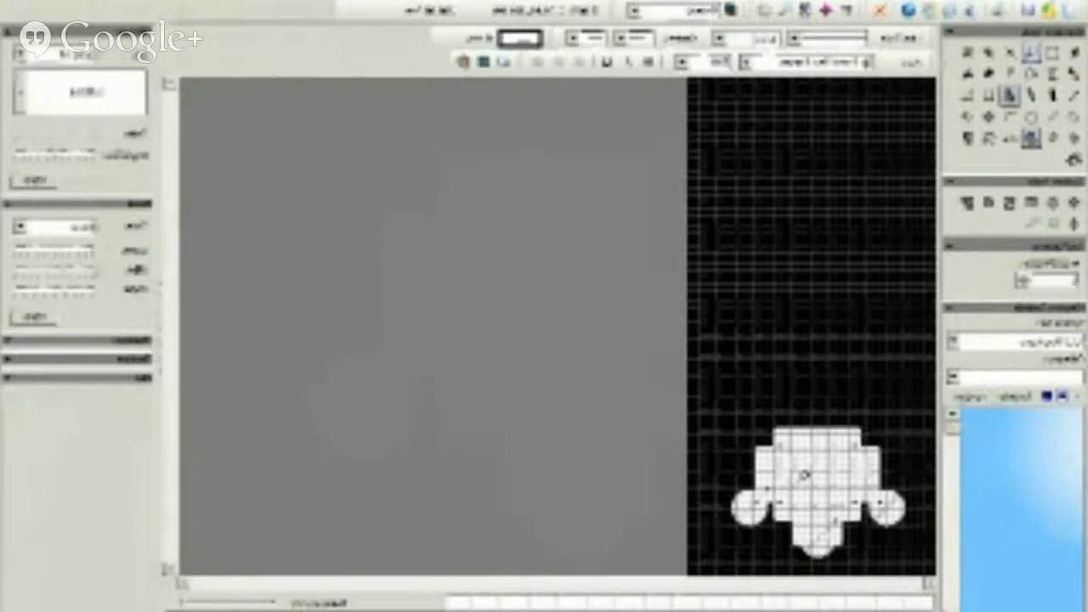
scroll(804, 476, up, 1)
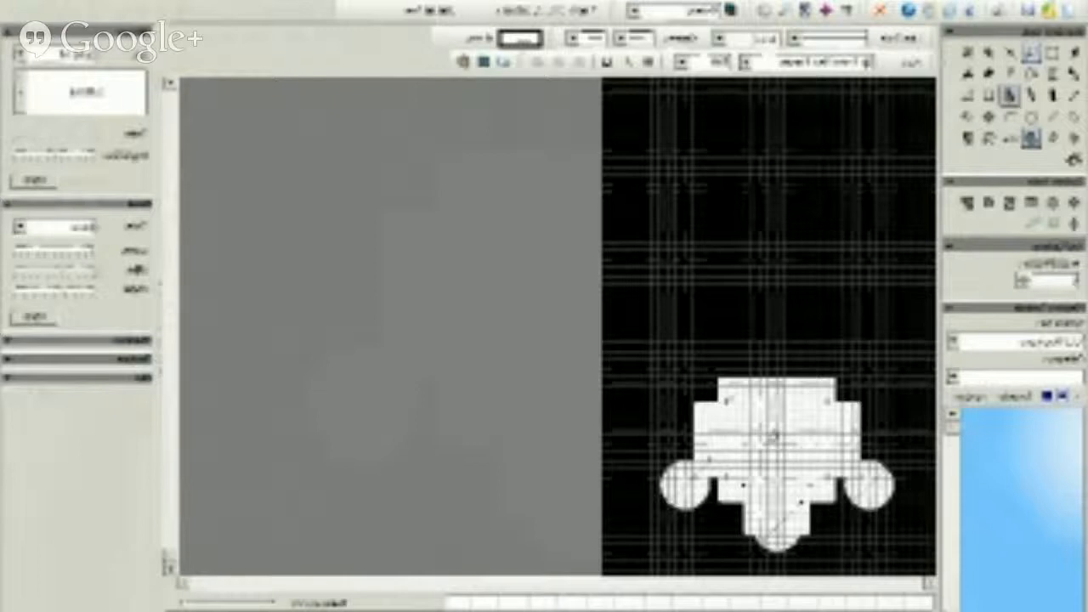
scroll(773, 437, up, 2)
scroll(773, 437, up, 3)
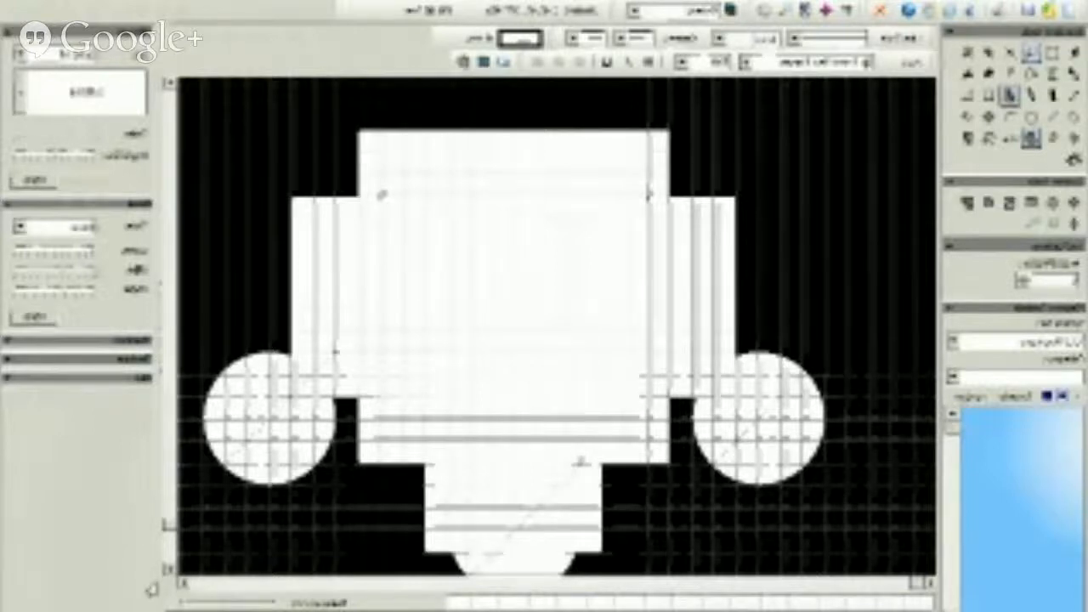
drag(918, 583, 497, 583)
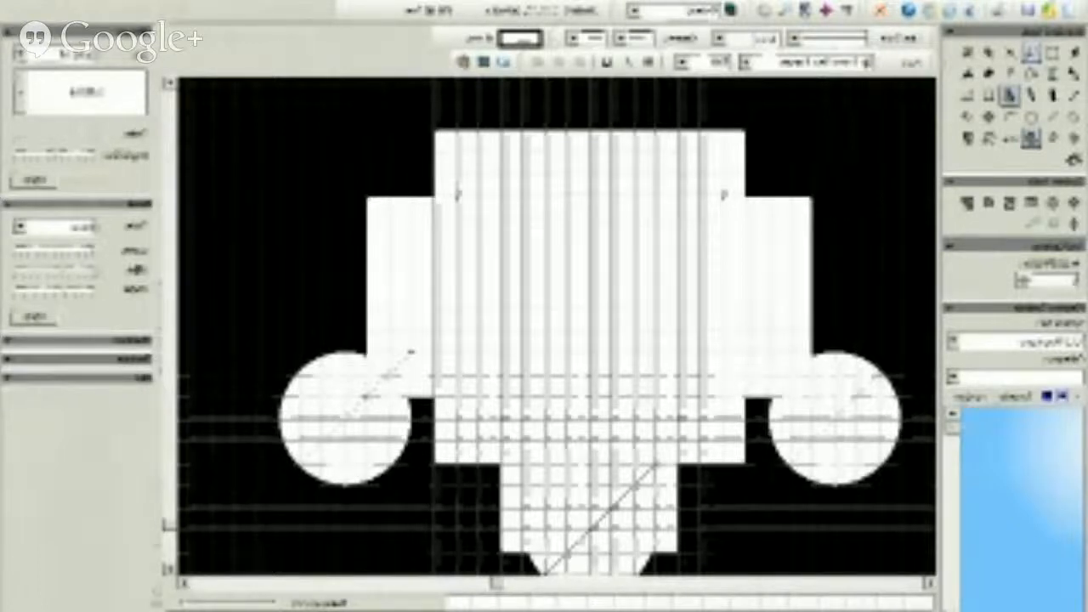
drag(169, 525, 169, 543)
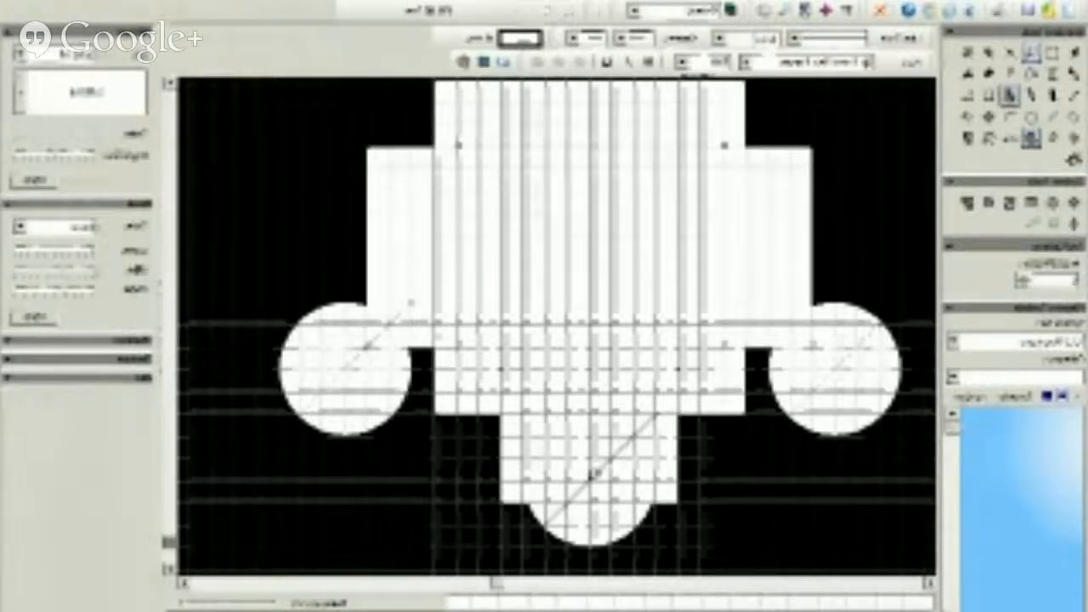
click(1076, 53)
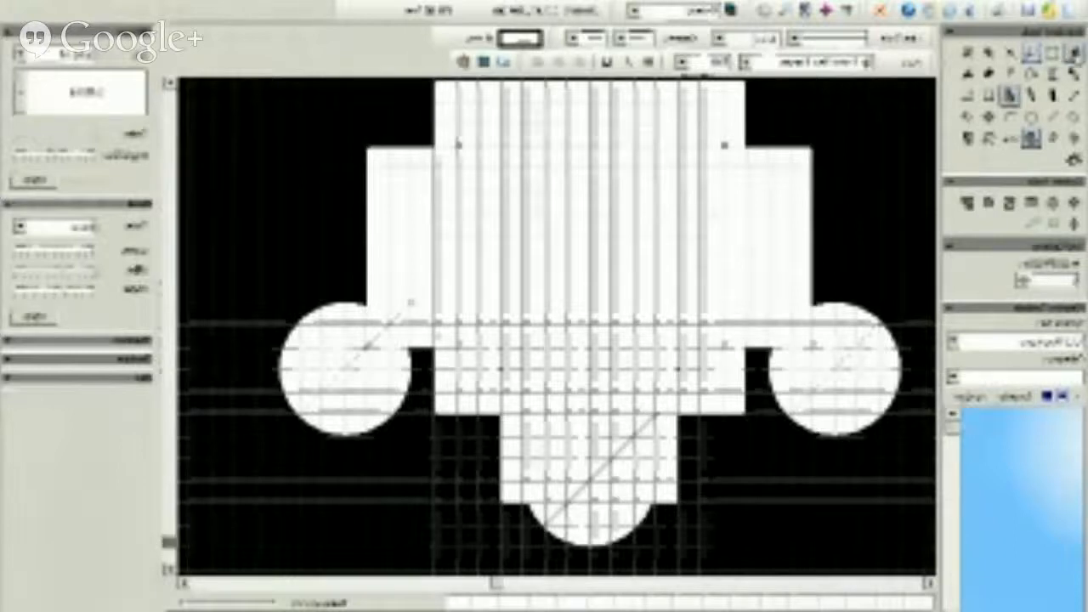
click(989, 118)
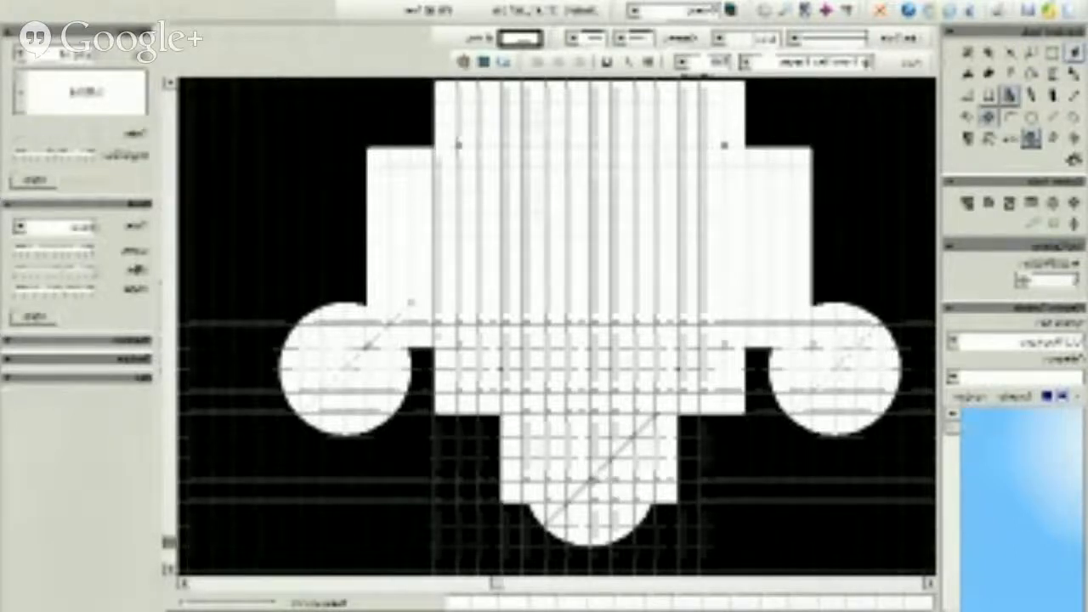
right_click(601, 473)
click(612, 513)
click(702, 492)
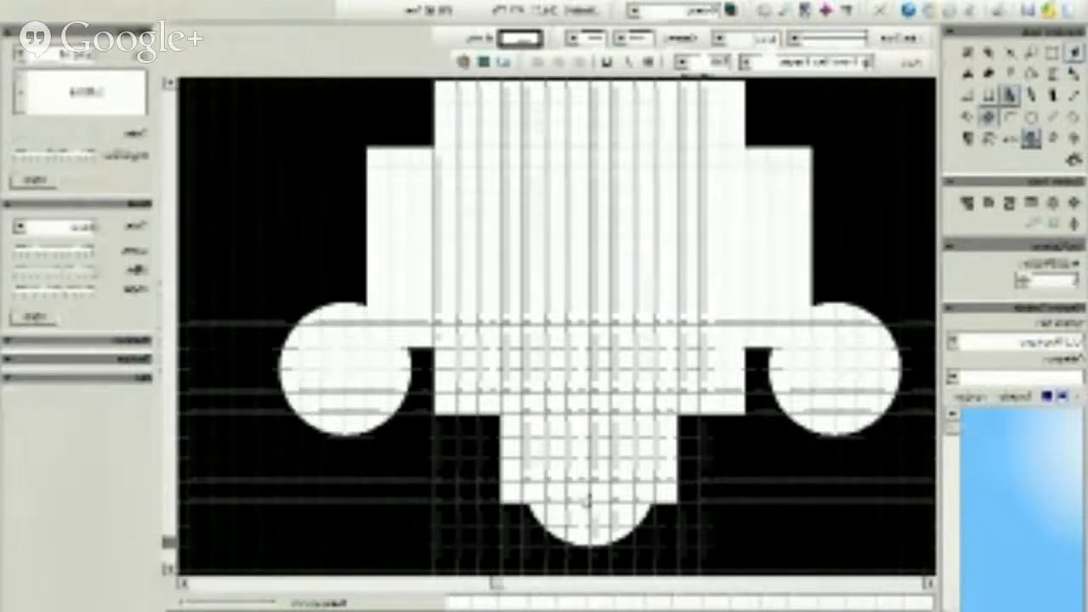
Step: Select only the circle at the room's lower end and move it down two grid squares
right_click(588, 501)
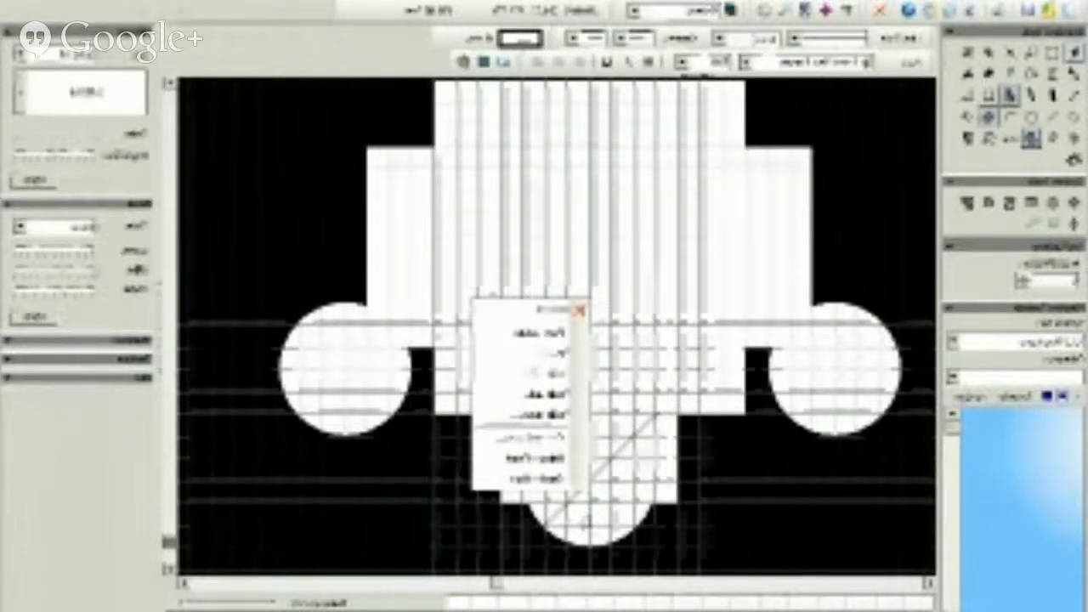
right_click(586, 516)
click(586, 534)
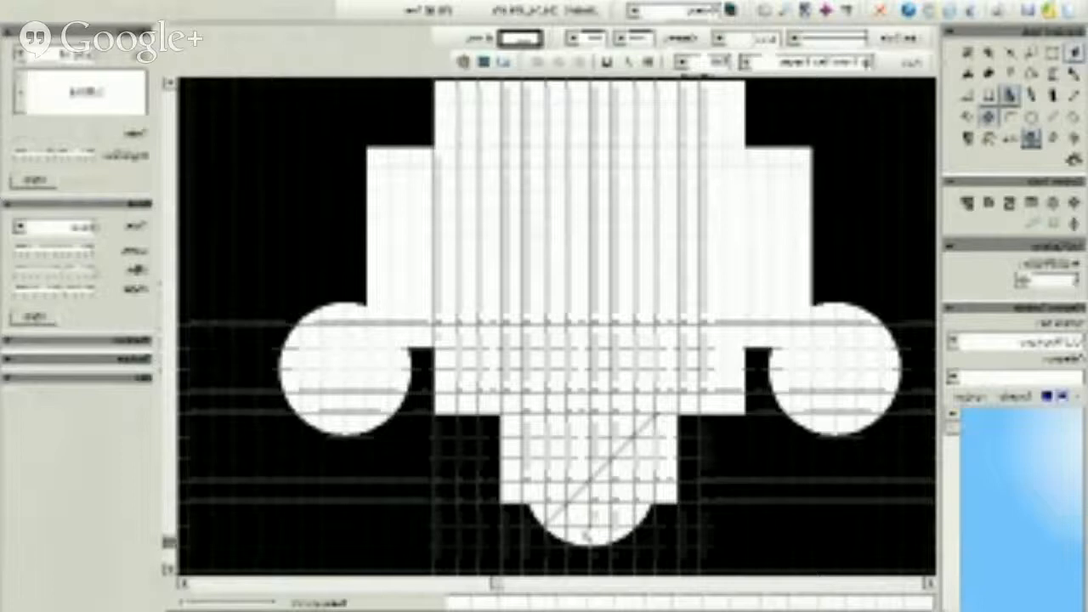
right_click(586, 534)
click(589, 535)
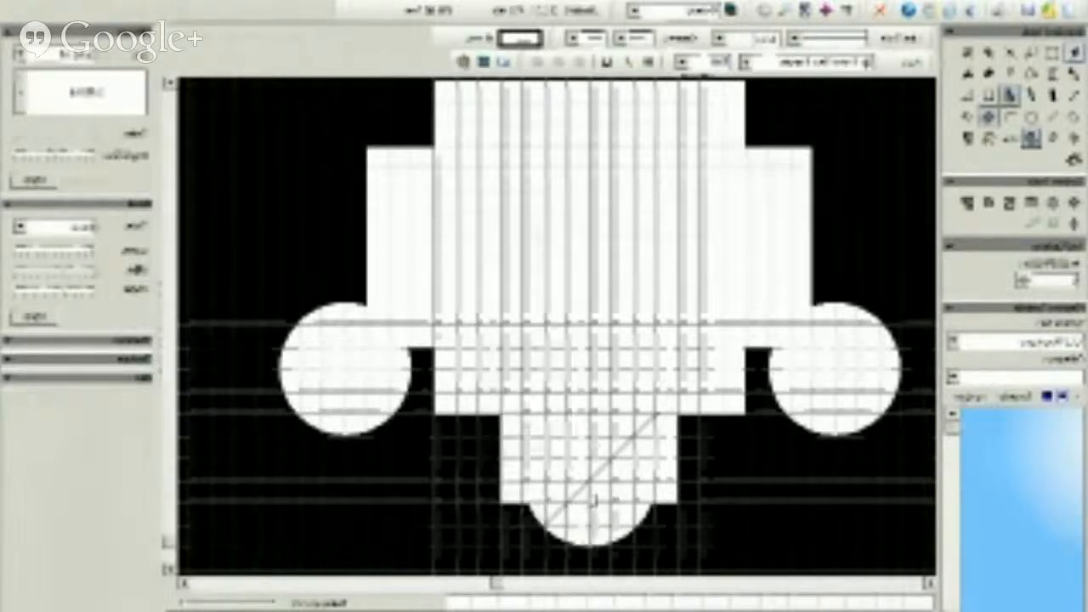
drag(590, 489, 587, 533)
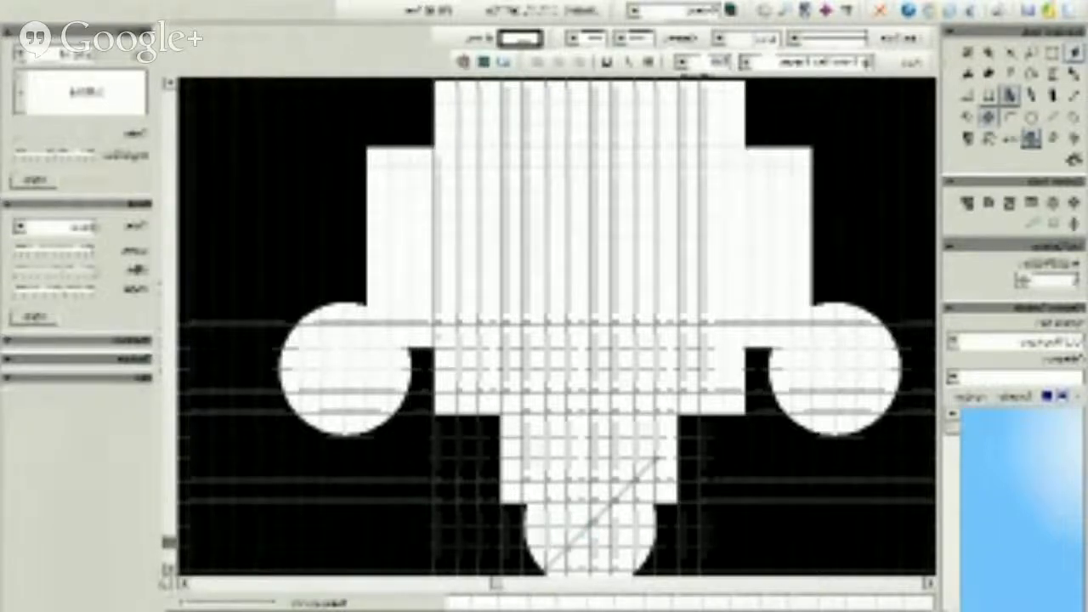
Step: Move the lower-end circle back up one grid square and the wide central rectangle down one grid square
click(169, 570)
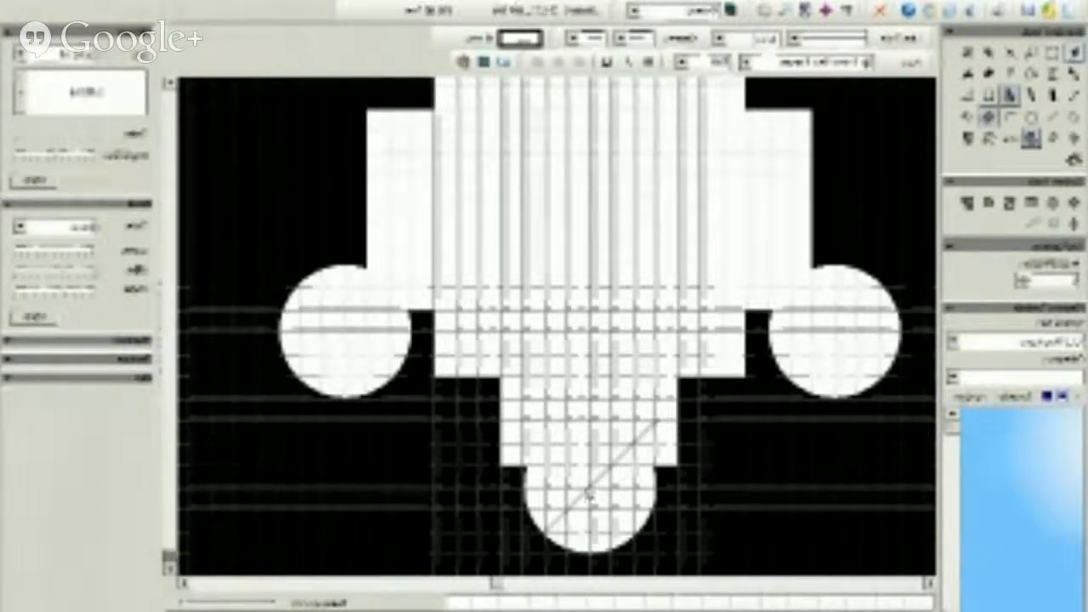
click(585, 498)
key(ctrl+z)
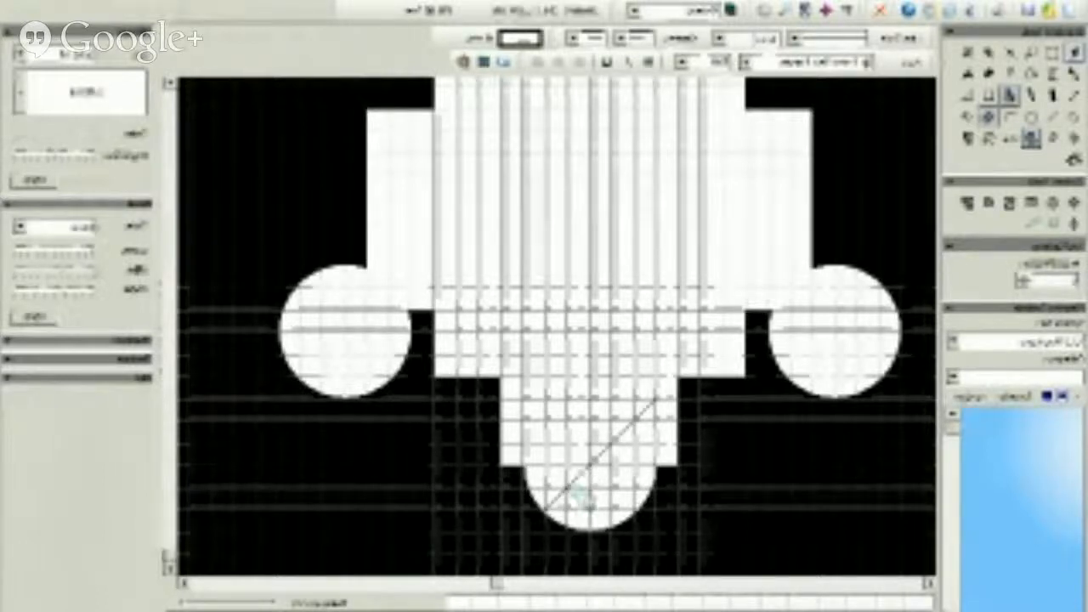
key(Delete)
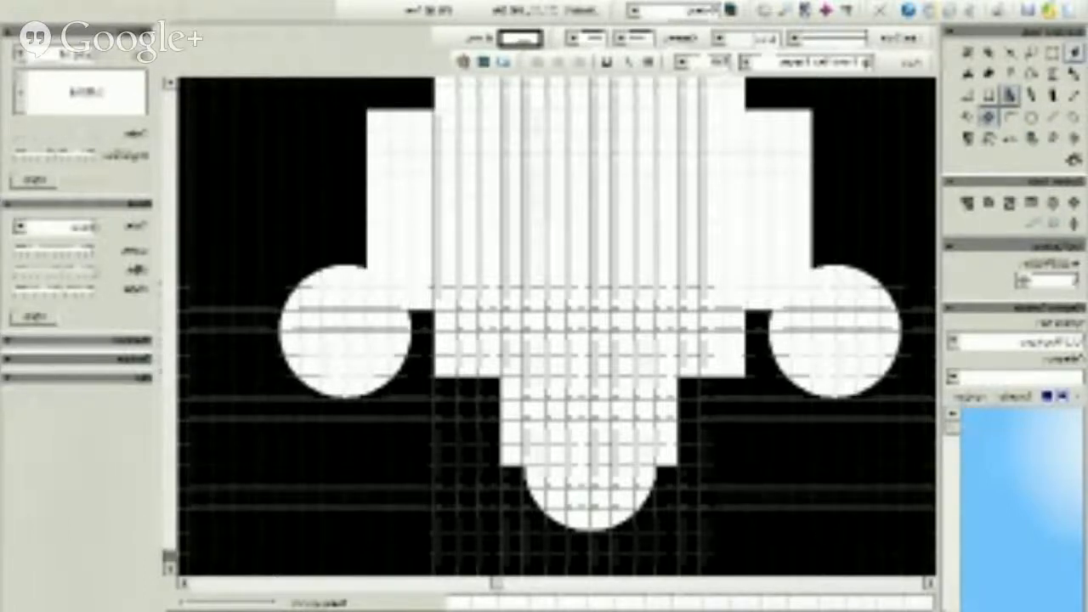
click(755, 603)
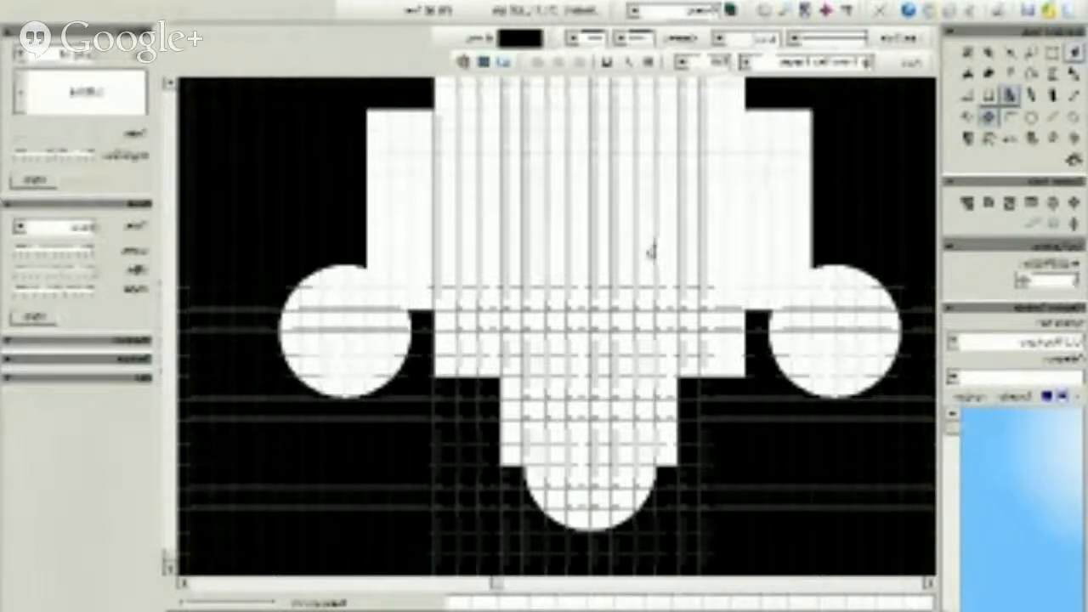
drag(653, 253, 644, 276)
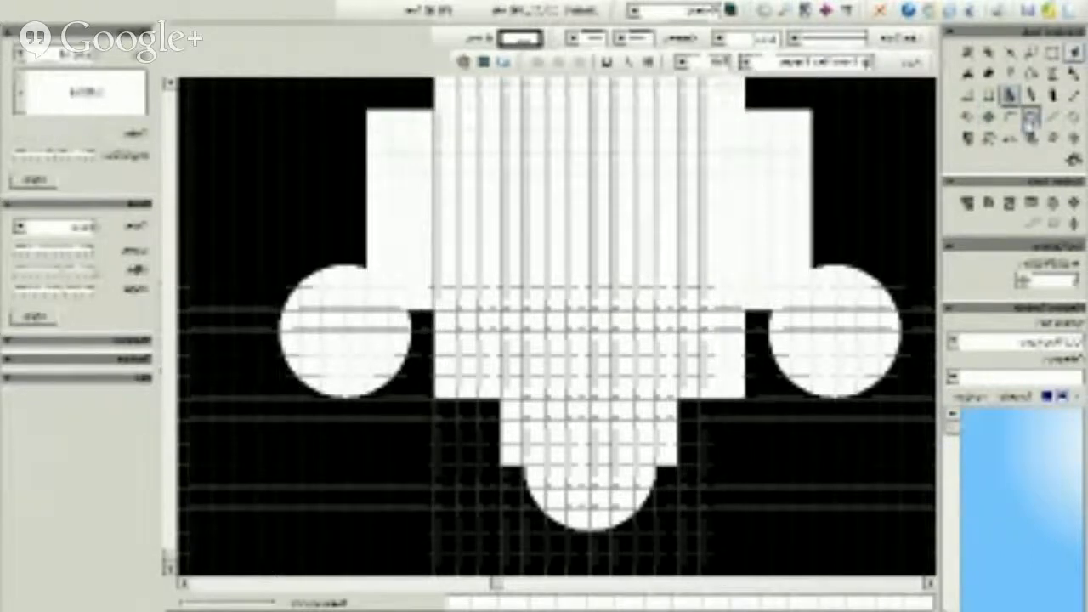
Step: Draw a small circle inside the room, colour it black and place it on the room's left edge above the corner circle
click(1031, 118)
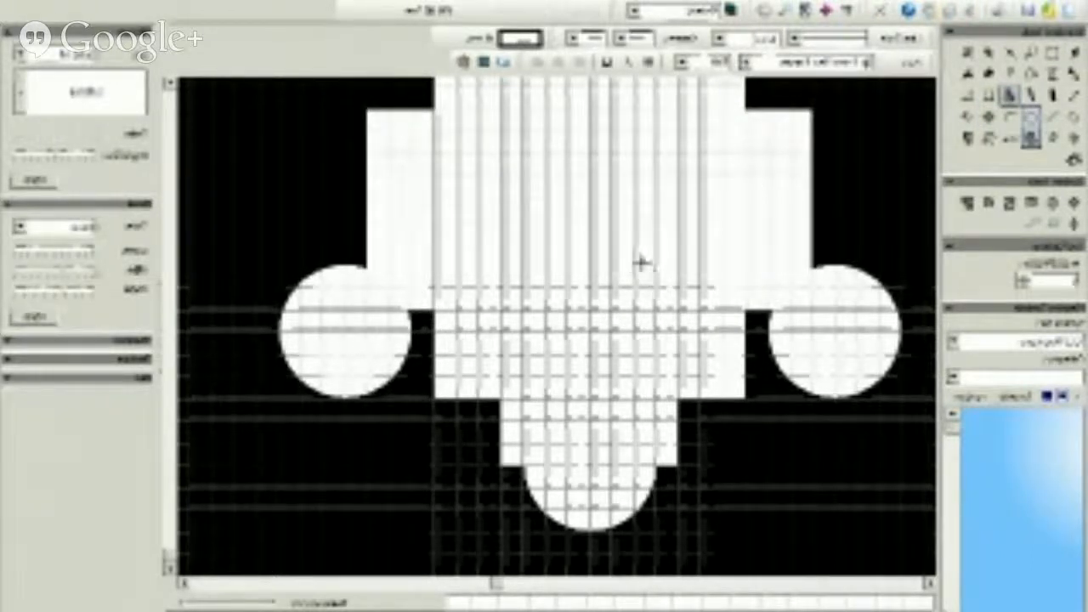
drag(636, 246, 593, 290)
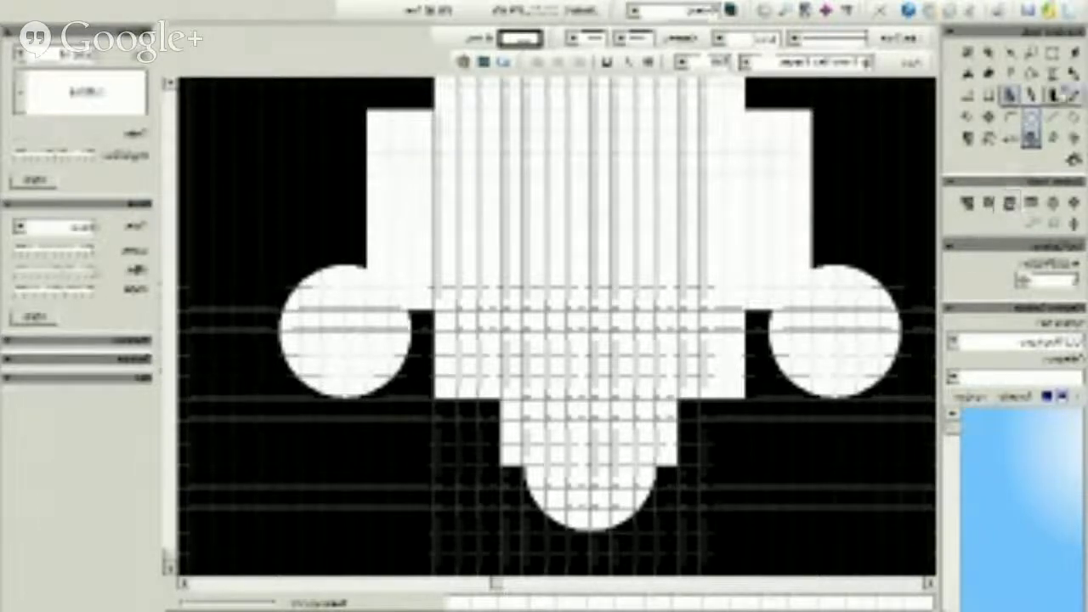
click(1074, 54)
click(592, 297)
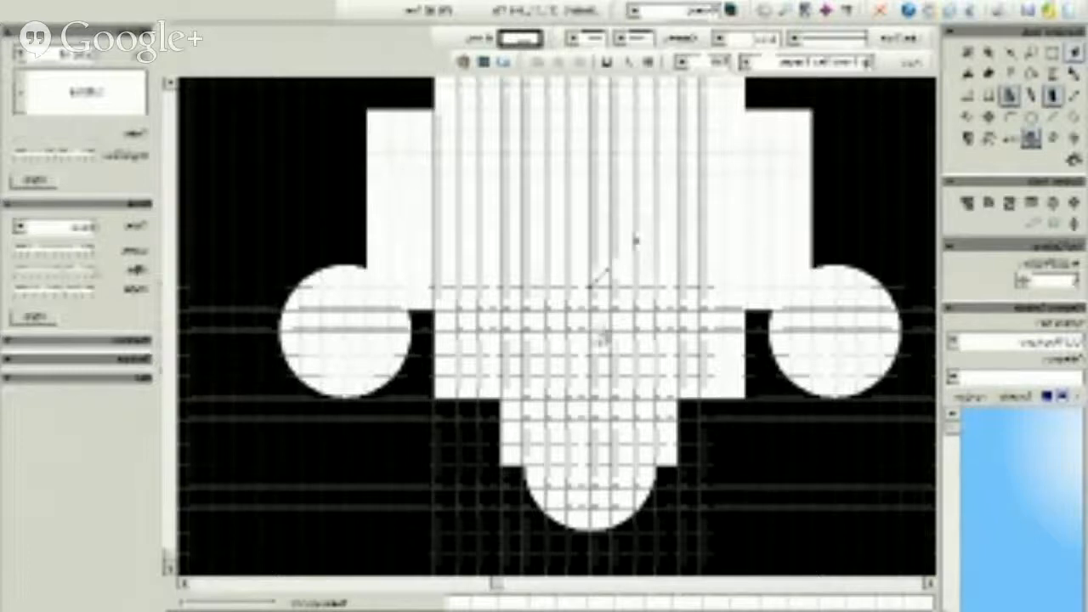
click(635, 240)
mouse_move(597, 272)
mouse_down()
mouse_move(553, 294)
mouse_move(452, 238)
mouse_move(446, 308)
mouse_move(430, 323)
mouse_move(441, 296)
mouse_move(370, 234)
mouse_up()
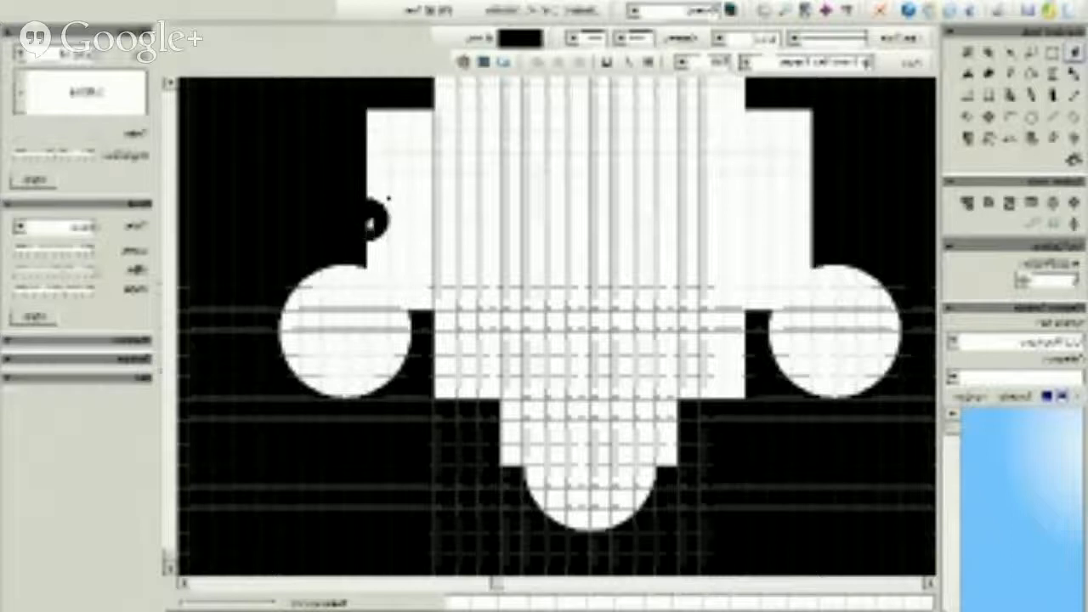
Step: Make six copies of the black circle on the room's left edge and spread them across the room's interior
drag(370, 222, 512, 194)
drag(374, 223, 470, 265)
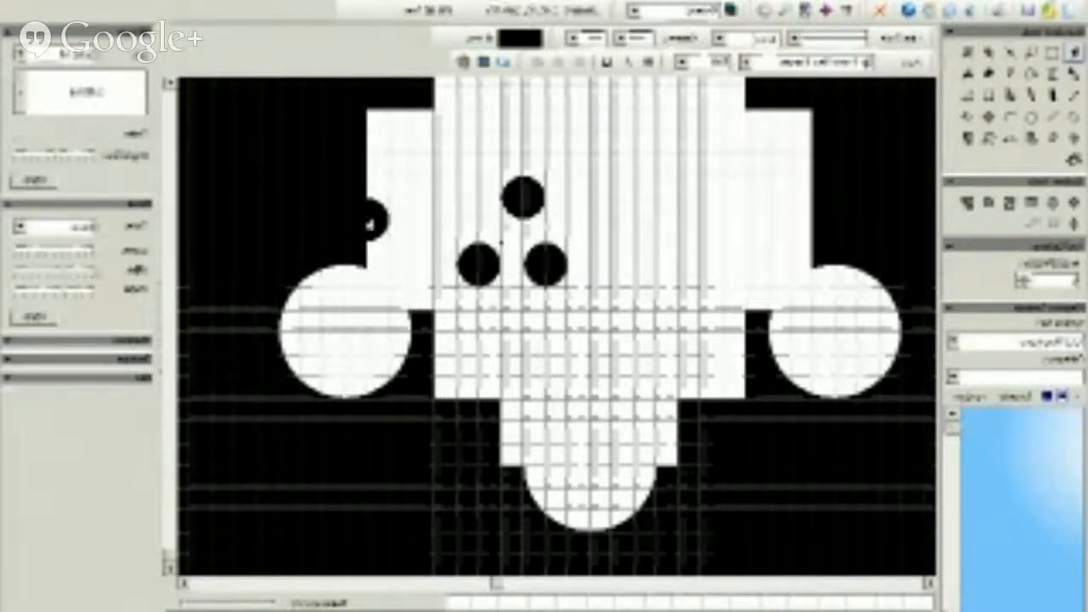
drag(374, 222, 449, 174)
drag(375, 223, 413, 153)
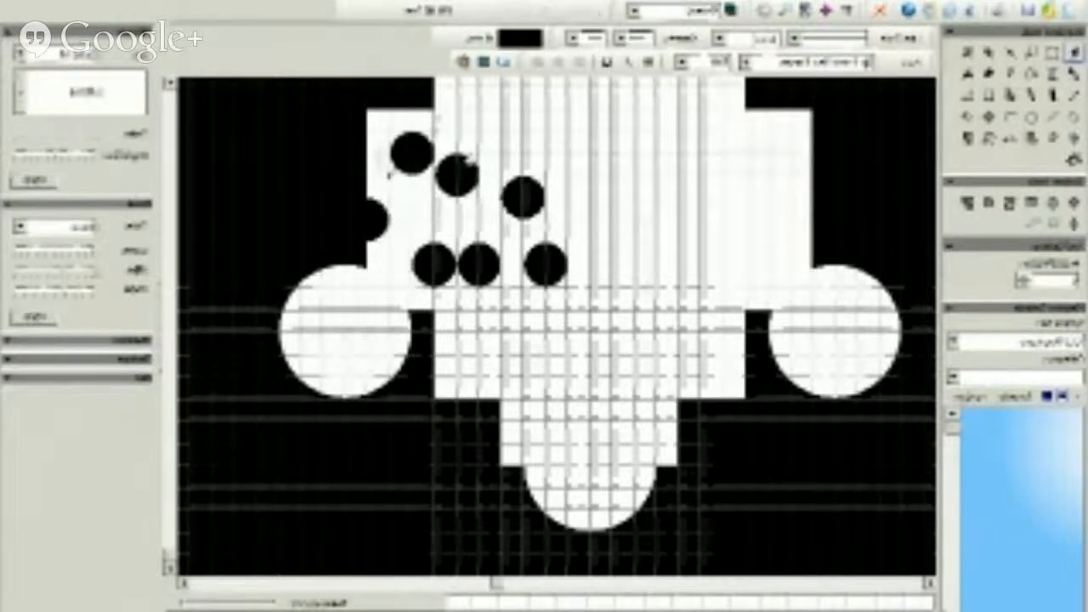
Step: Place two black circle copies on the room's right edge and one higher on the left edge, leaving two spares mid-room
drag(522, 197, 805, 222)
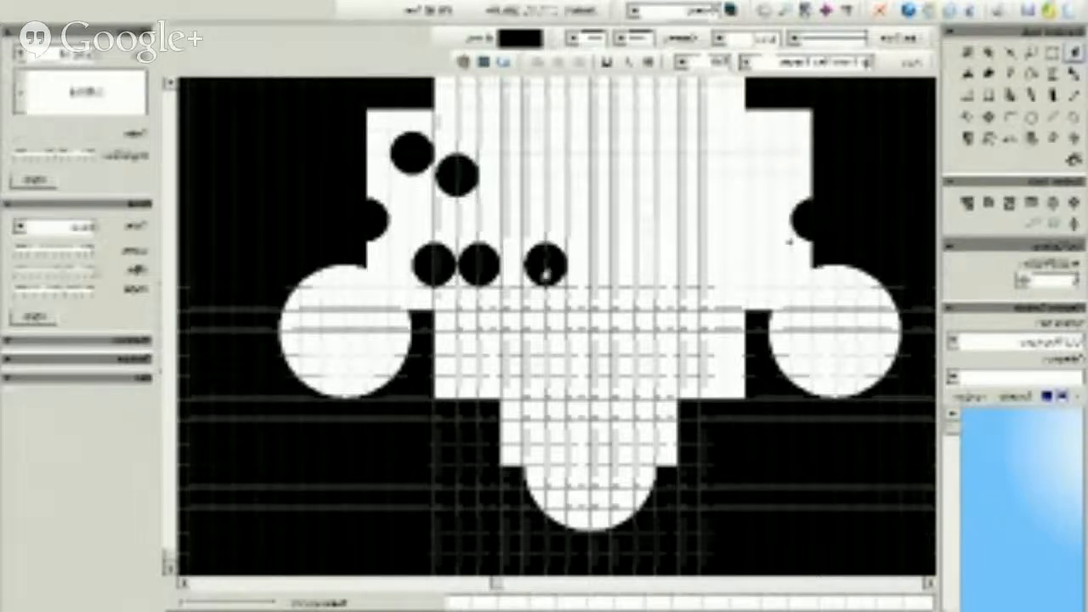
drag(545, 265, 808, 166)
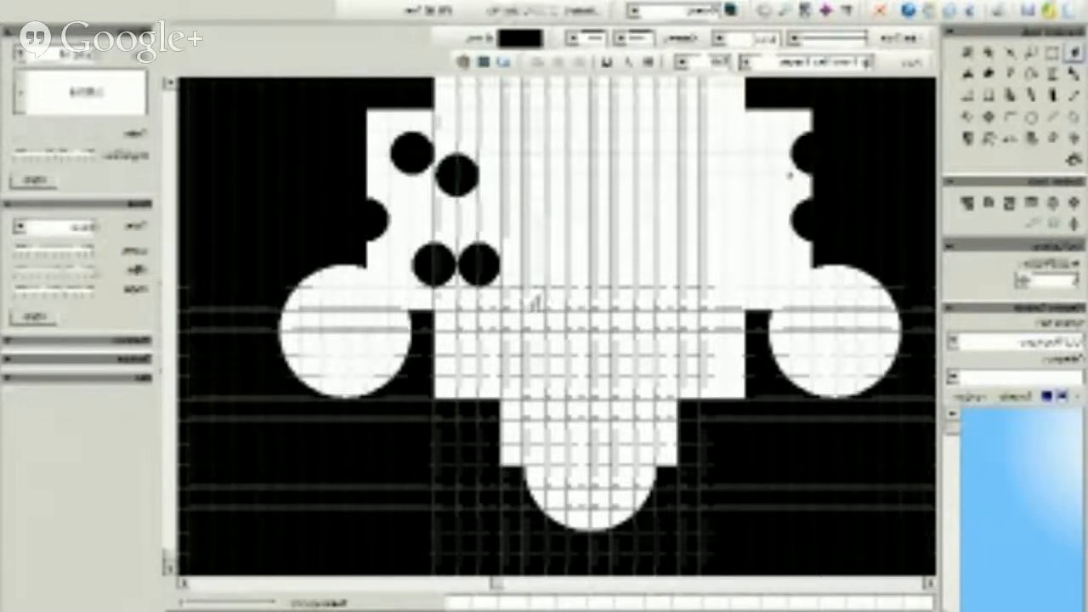
drag(479, 265, 611, 332)
drag(434, 265, 634, 219)
drag(413, 151, 374, 153)
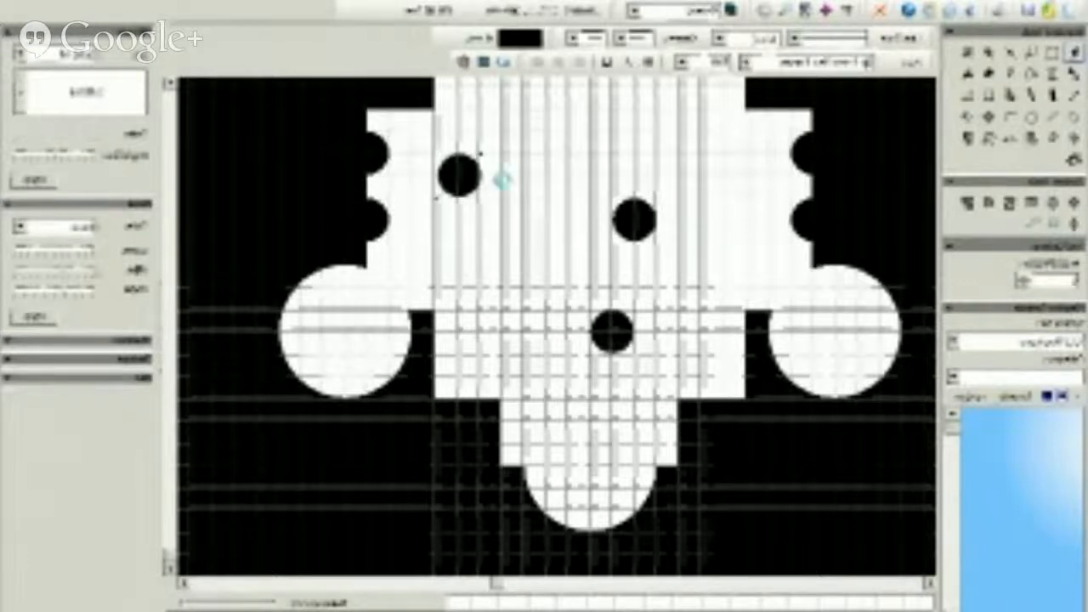
Step: Place black circles on the room's upper-left, upper-right and lower-right inner corners
drag(459, 179, 435, 110)
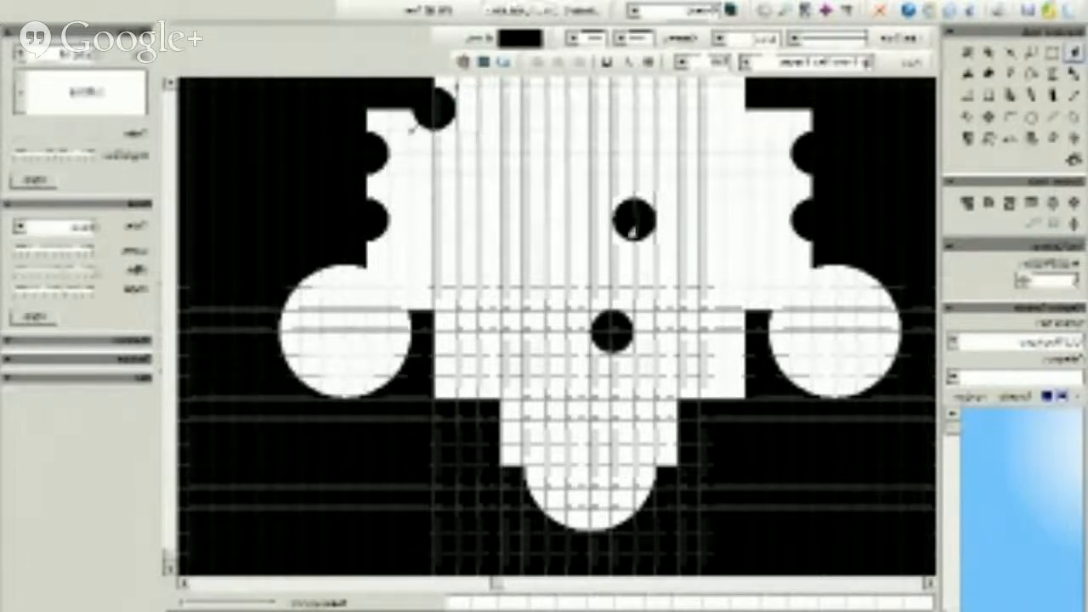
drag(634, 220, 748, 113)
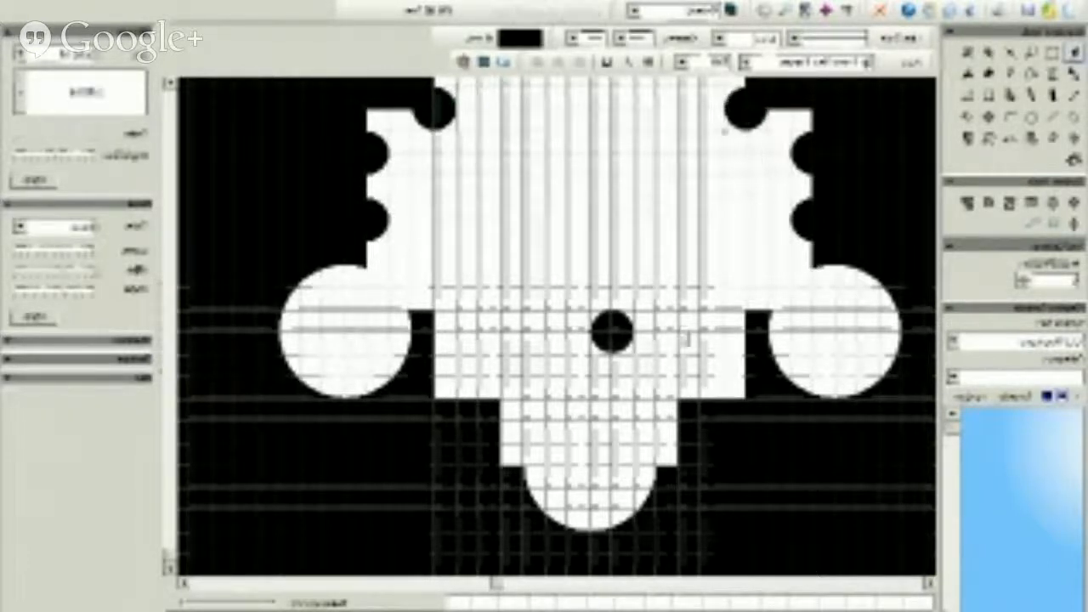
drag(619, 334, 683, 408)
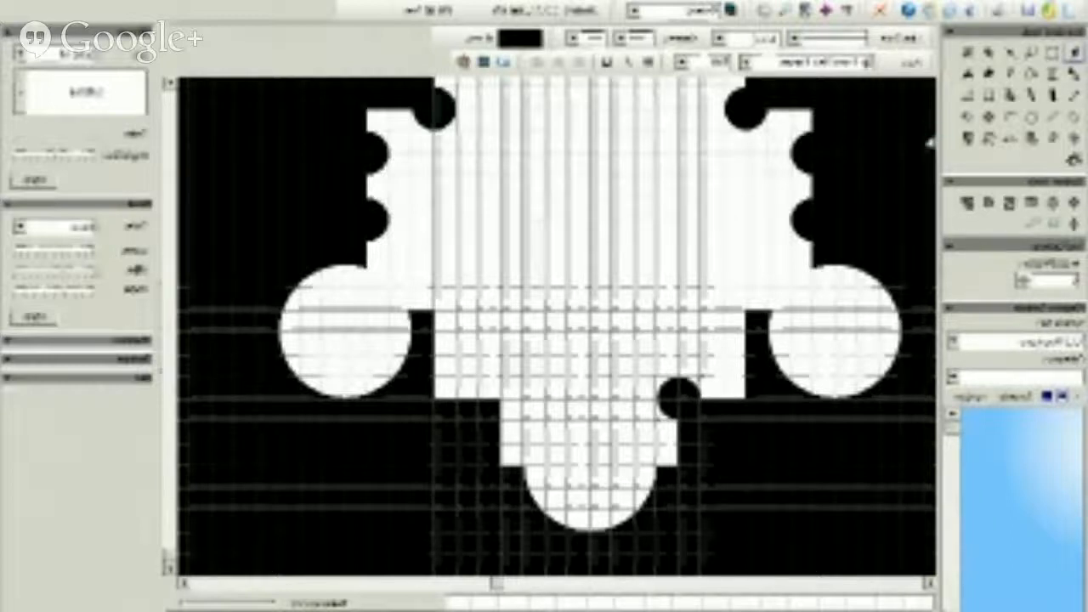
Step: Copy the lower-right corner's black circle three times, placing one on the lower-left inner corner and two inside the room
drag(677, 404, 545, 293)
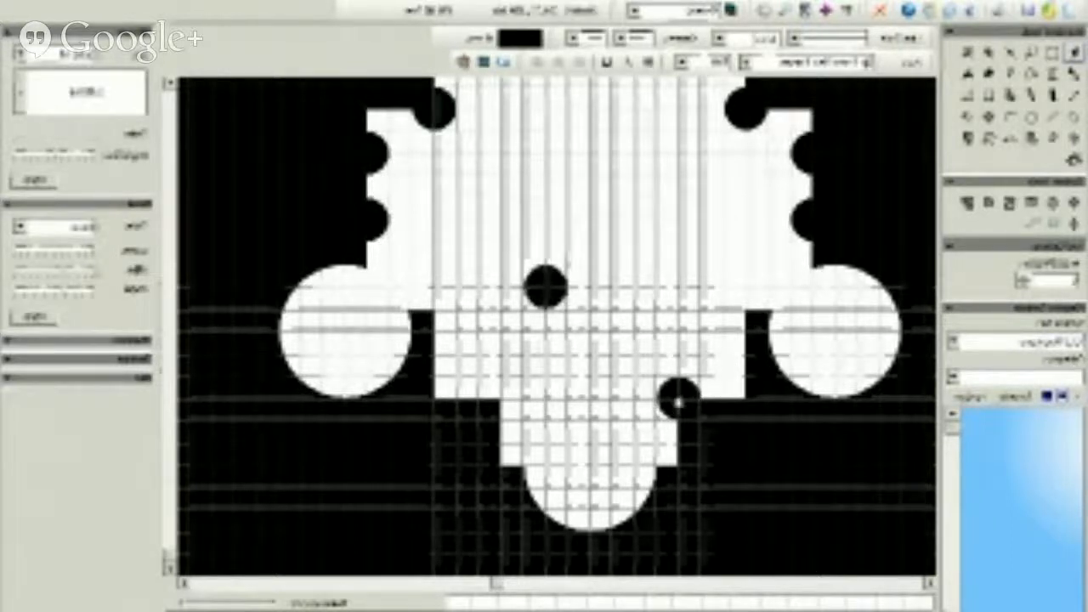
drag(678, 400, 612, 333)
drag(677, 398, 502, 398)
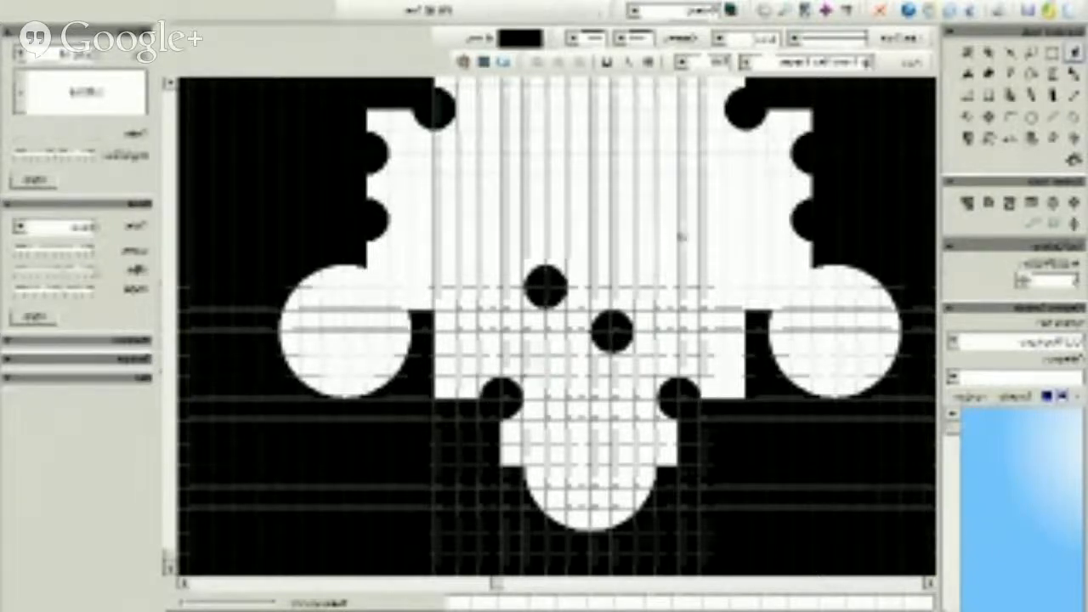
Step: Place the two spare black circles on the inner corners beside the large white side circles
drag(545, 287, 446, 359)
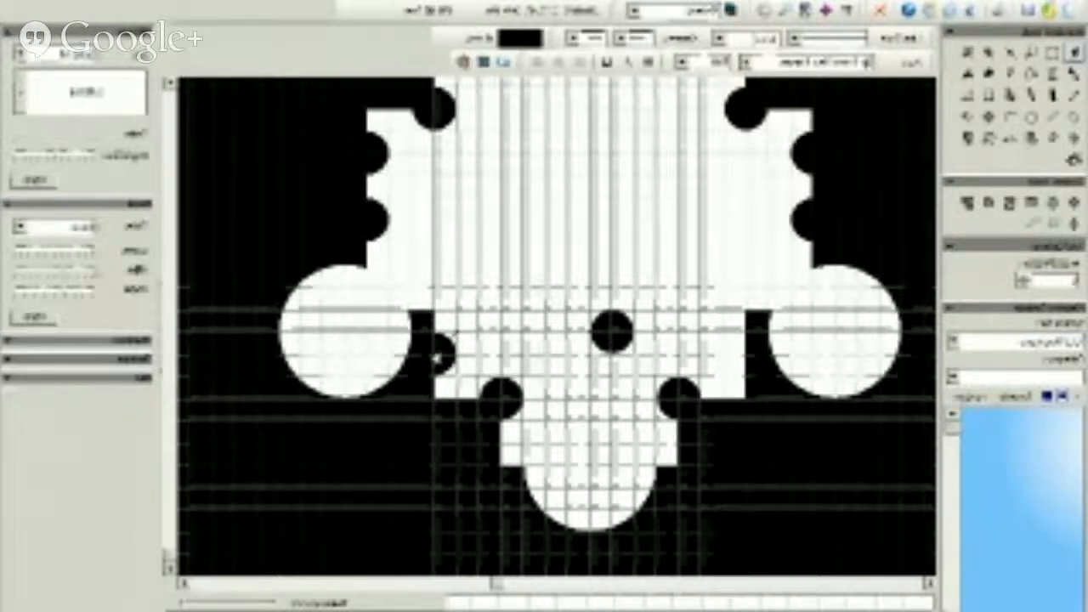
right_click(437, 357)
key(Escape)
drag(438, 357, 441, 330)
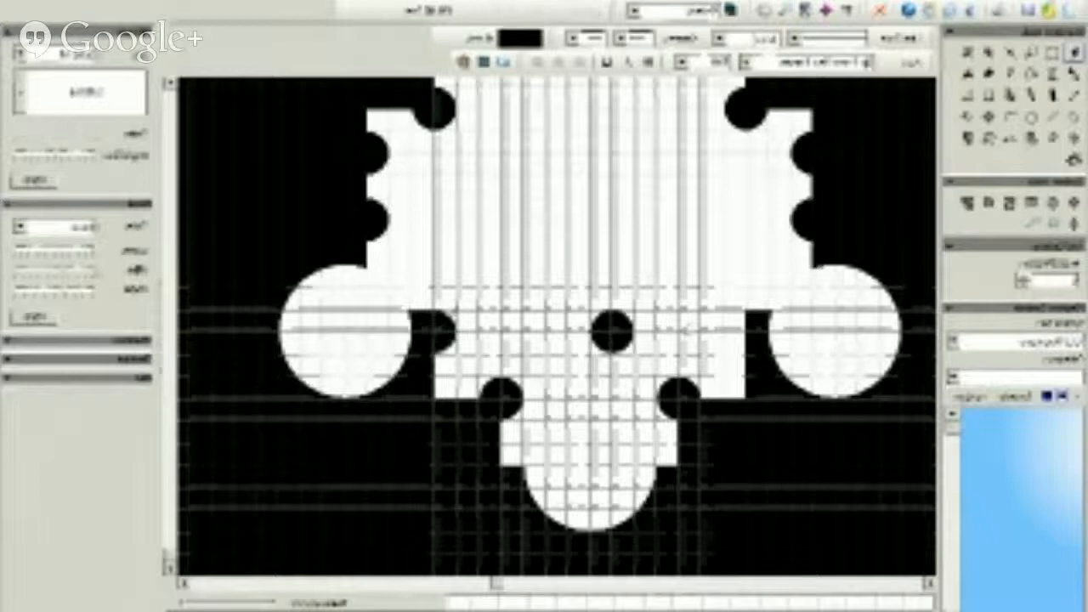
drag(613, 332, 742, 338)
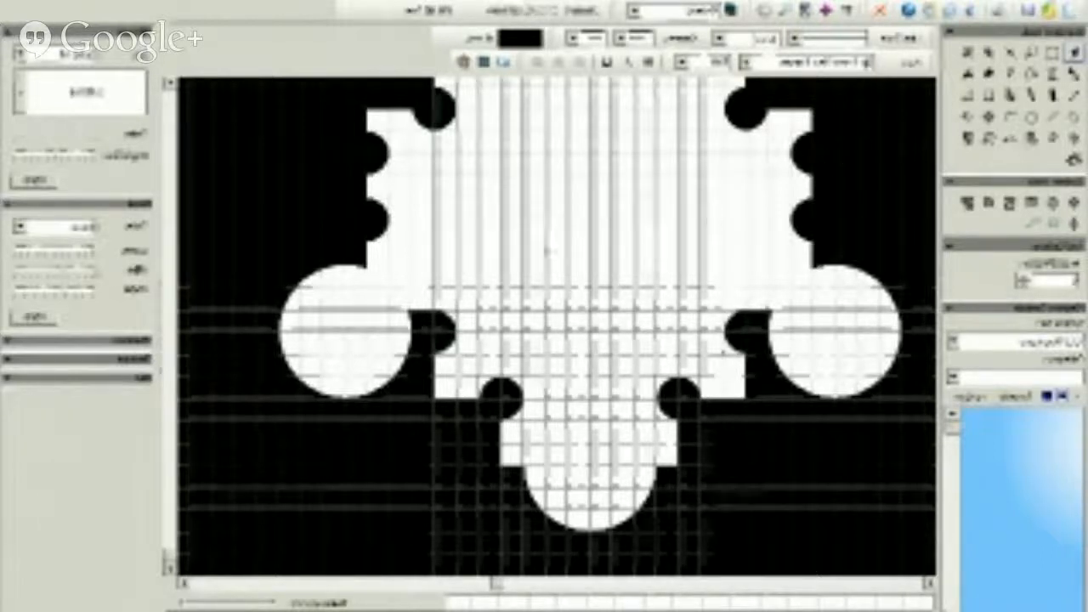
scroll(724, 350, up, 3)
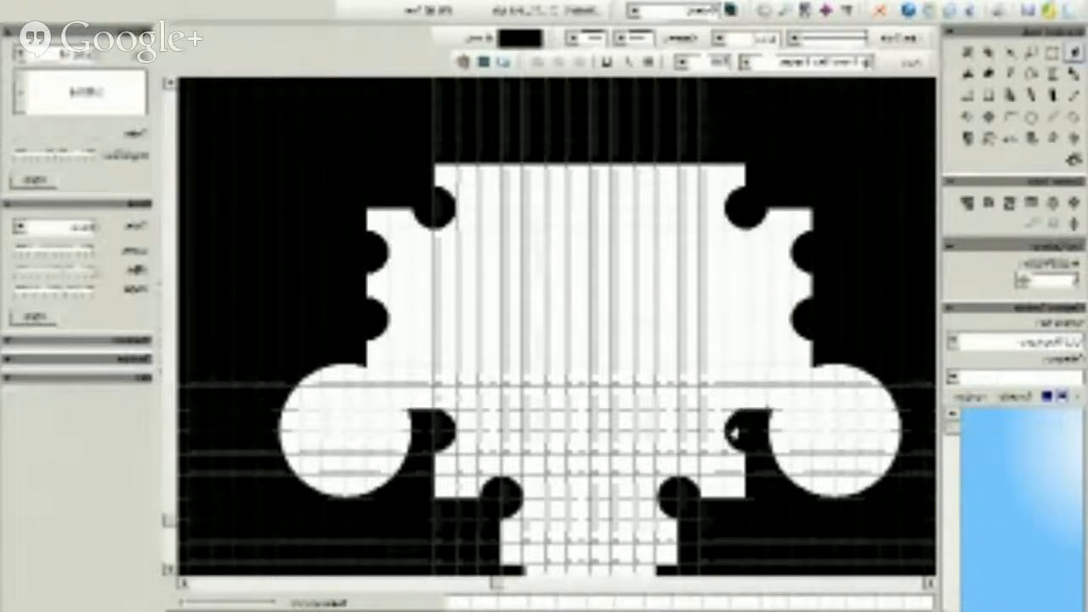
mouse_move(736, 430)
mouse_down()
mouse_move(723, 384)
mouse_move(750, 416)
mouse_up()
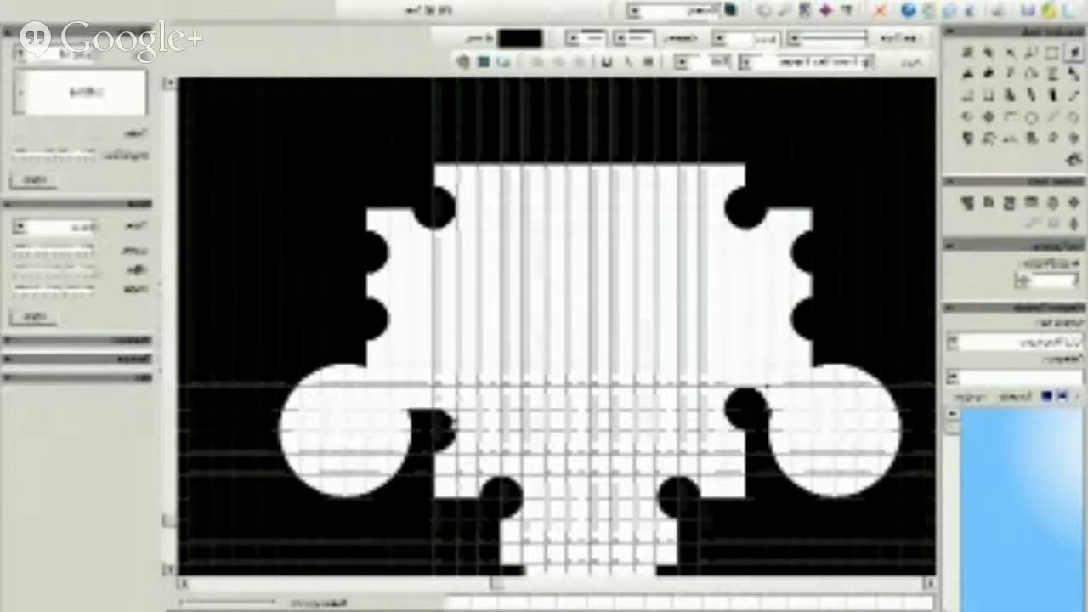
mouse_move(439, 436)
mouse_down()
mouse_move(449, 399)
mouse_move(441, 422)
mouse_up()
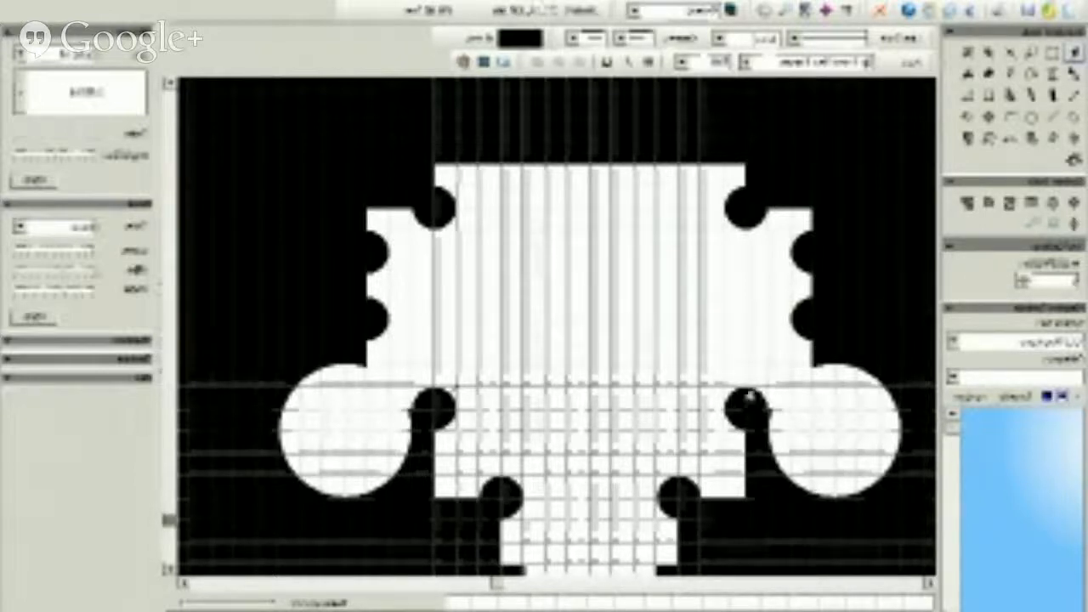
Step: Move the black circle beside the right white circle into the room and draw a white circle about four grid squares wide outside the room
drag(746, 412, 724, 364)
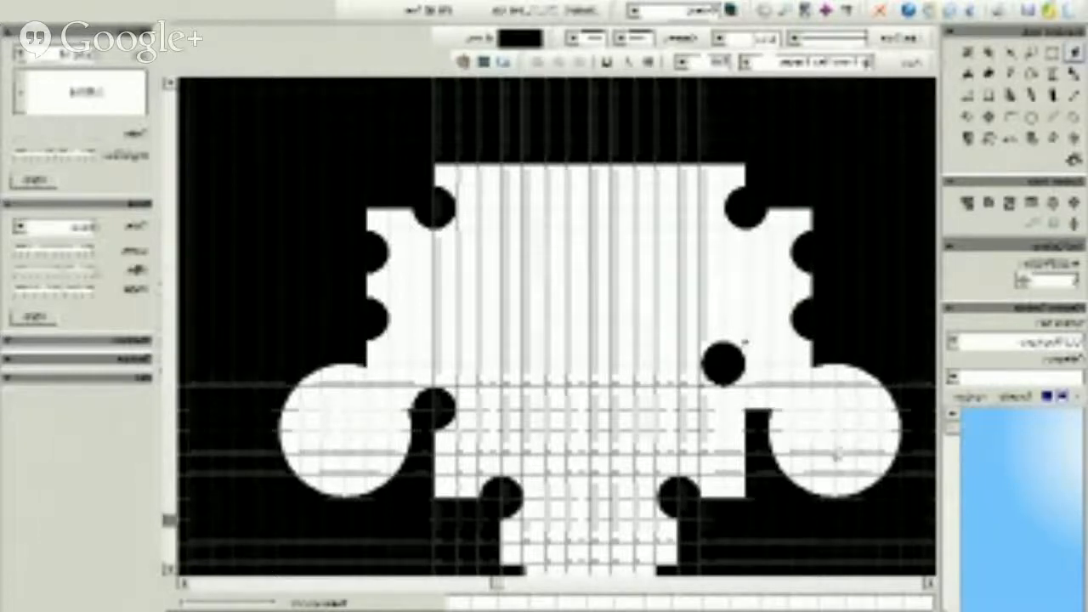
click(840, 424)
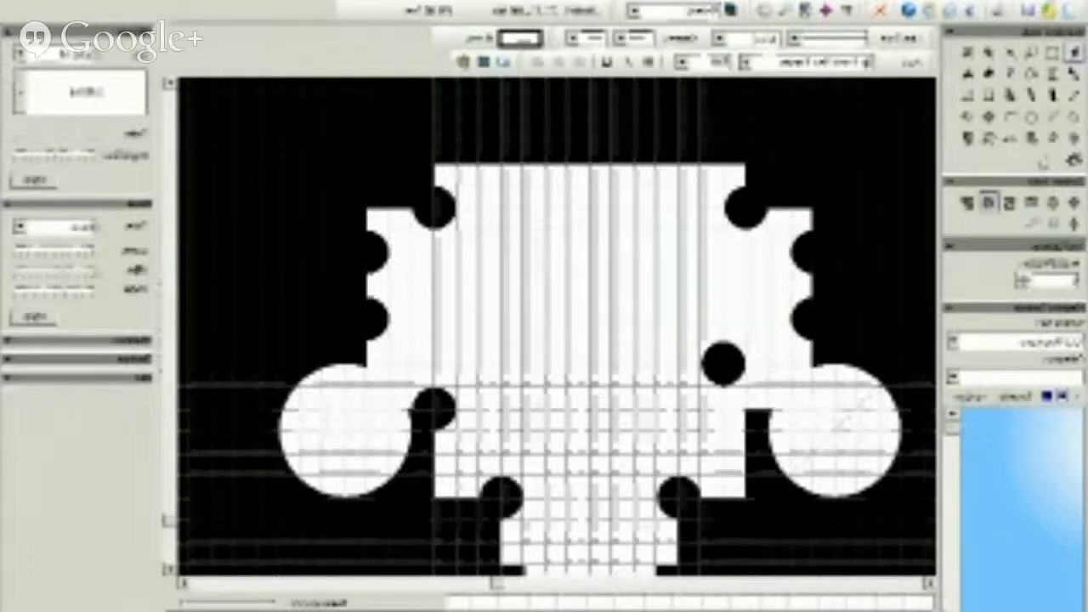
click(968, 139)
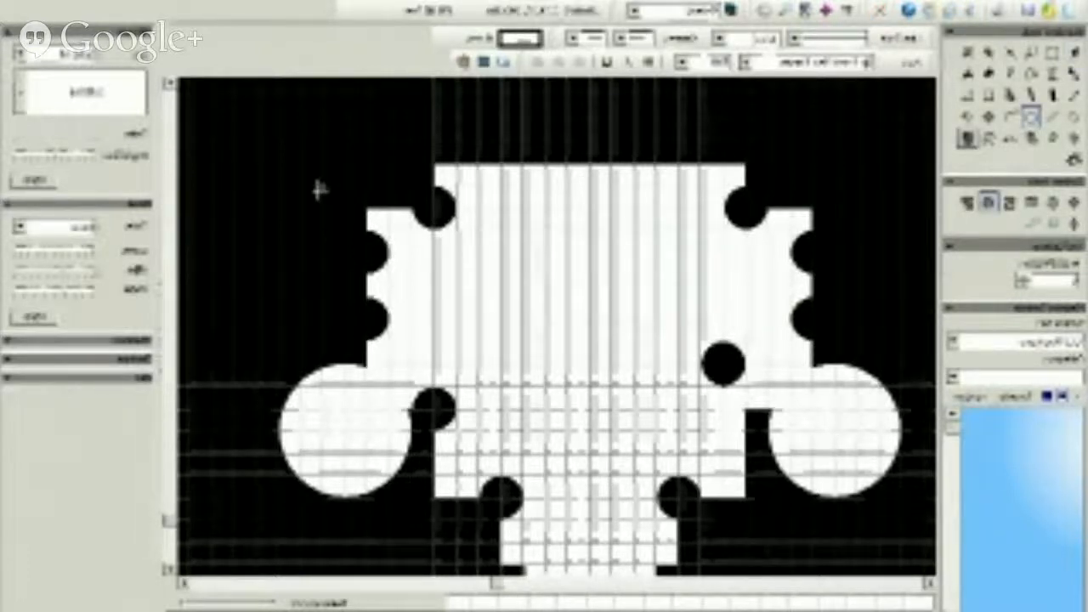
drag(320, 167, 234, 249)
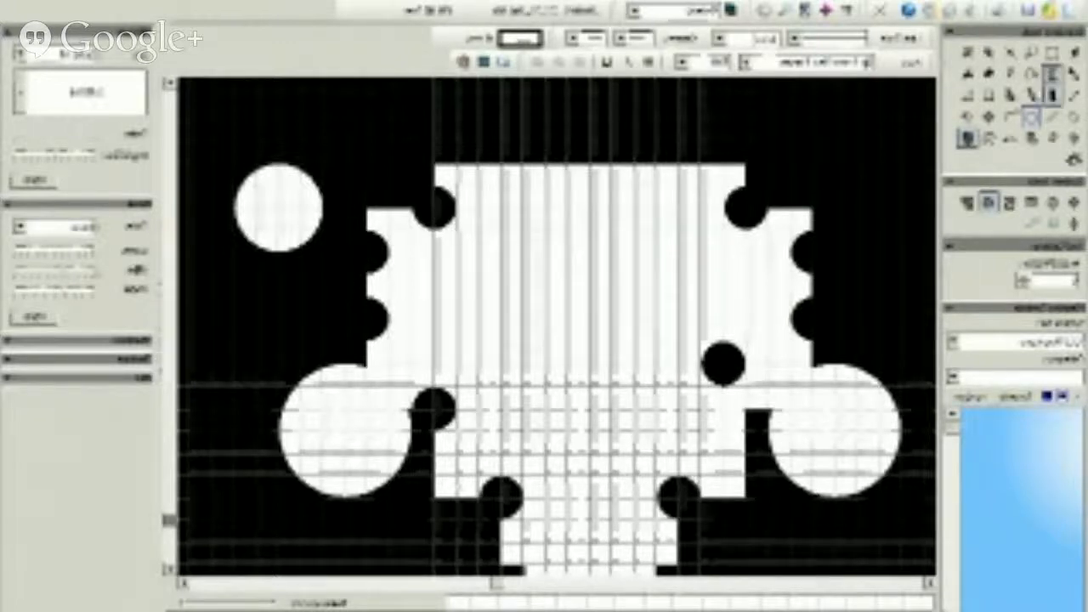
Step: Move the large left white circle out of the room and put the smaller white circle on that corner
click(1075, 53)
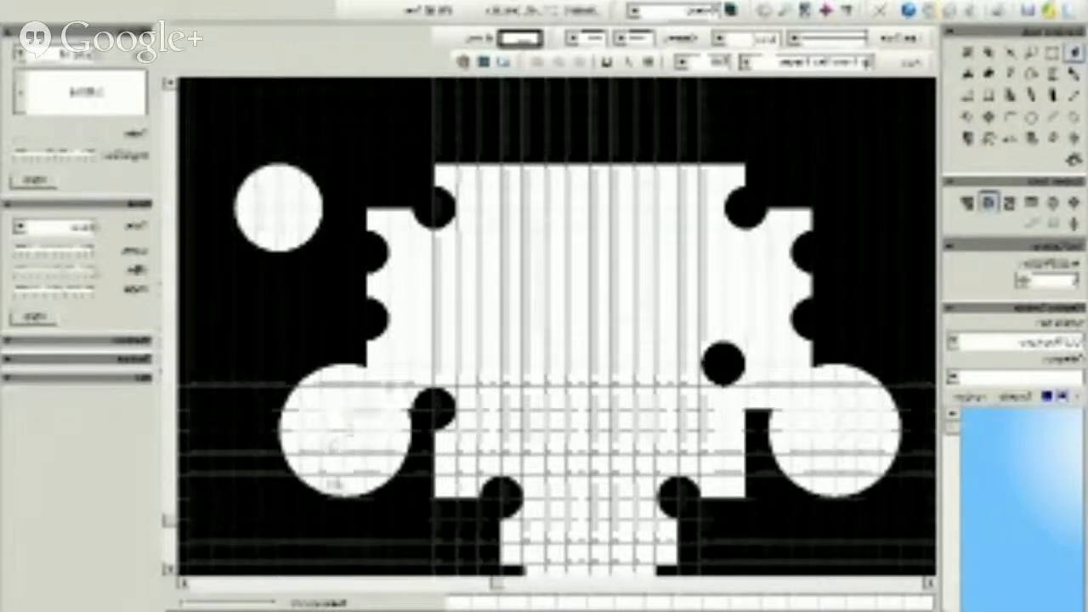
drag(332, 435, 264, 502)
drag(275, 216, 364, 416)
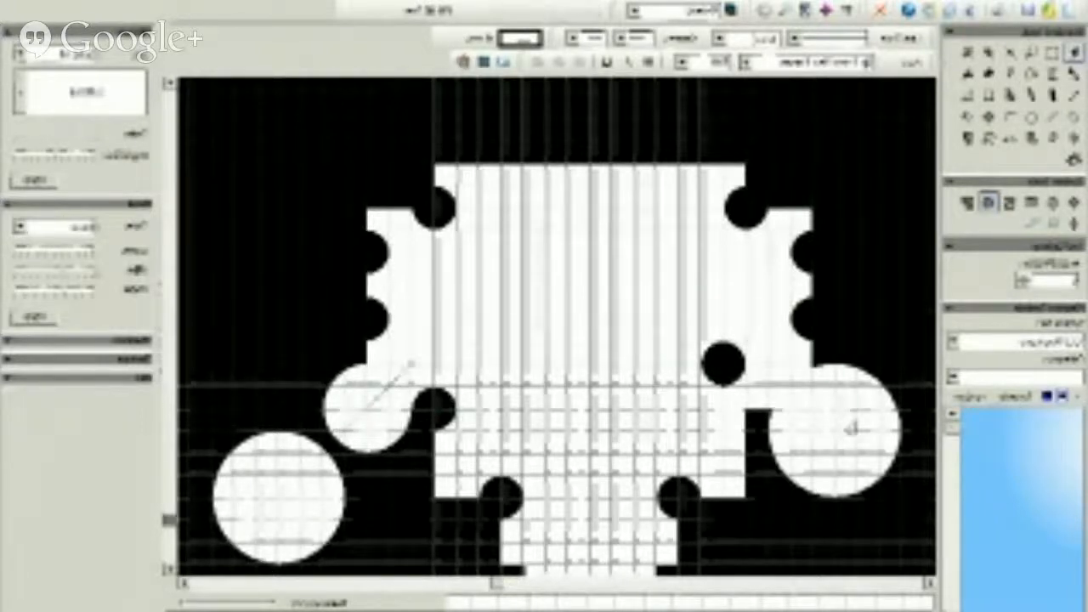
Step: Replace the large right white circle with a copy of the smaller one and return the black circle to its inner corner
drag(838, 433, 228, 345)
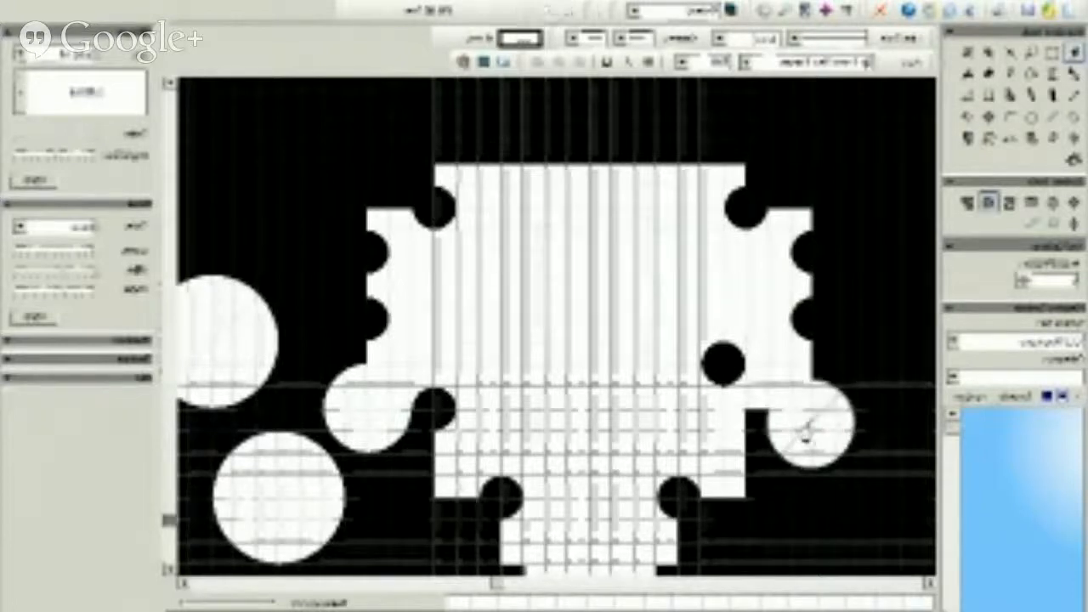
click(809, 429)
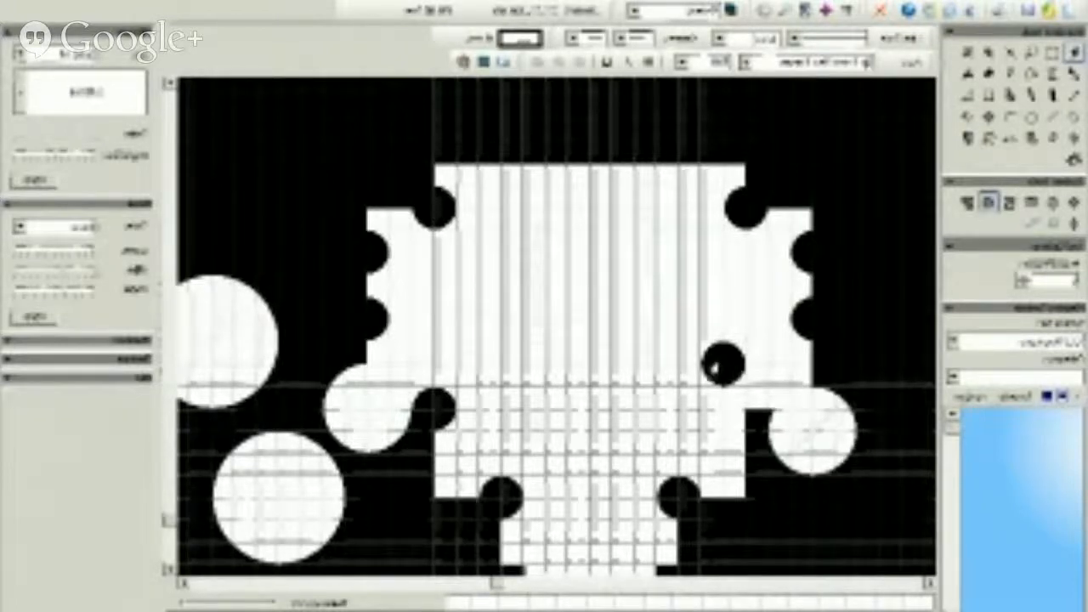
drag(719, 365, 742, 410)
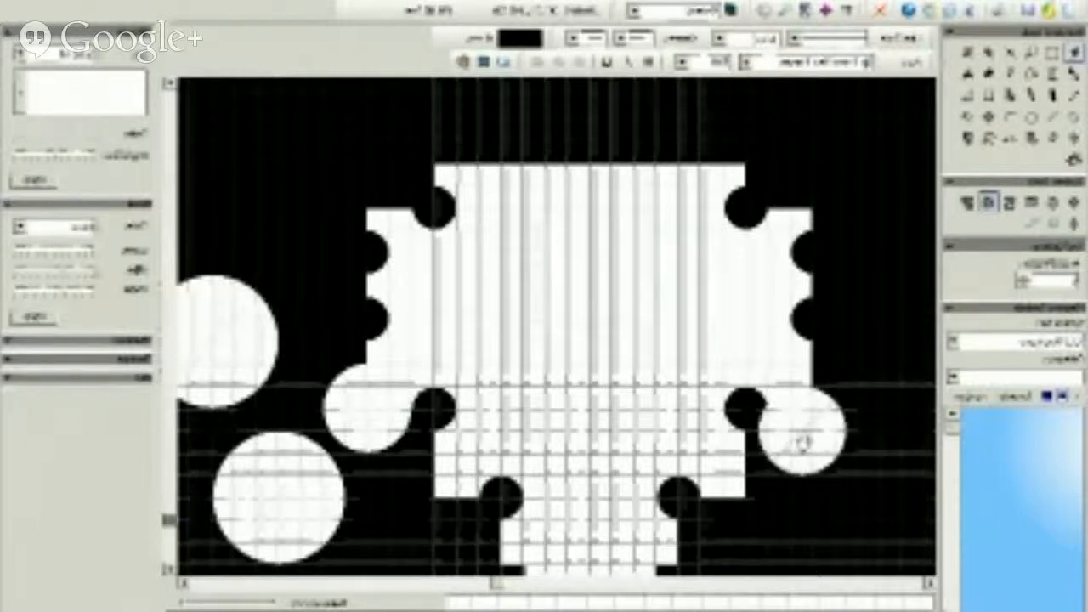
click(802, 436)
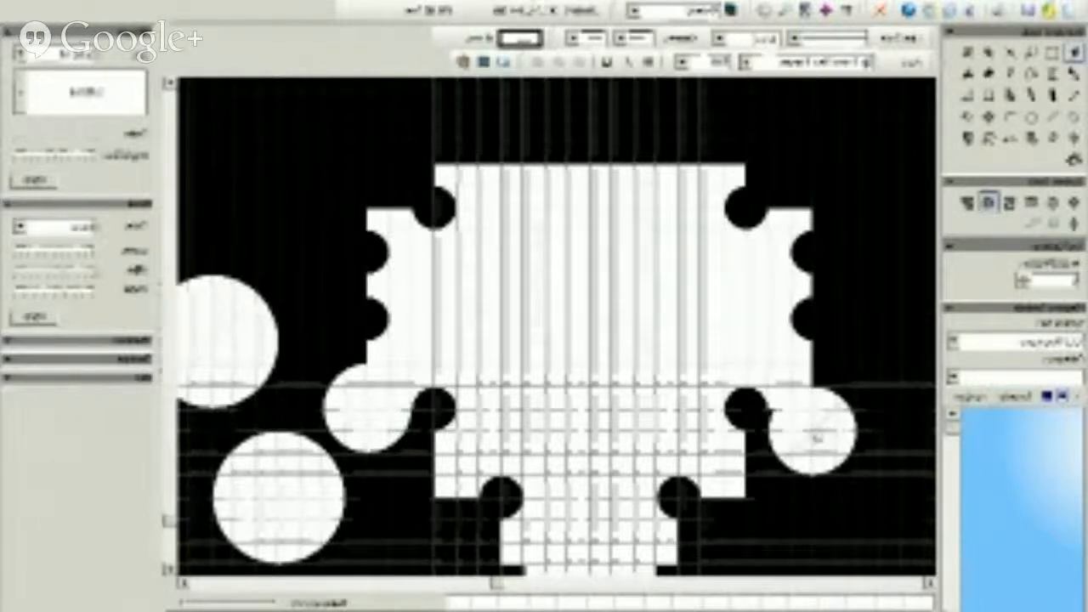
drag(812, 436, 817, 413)
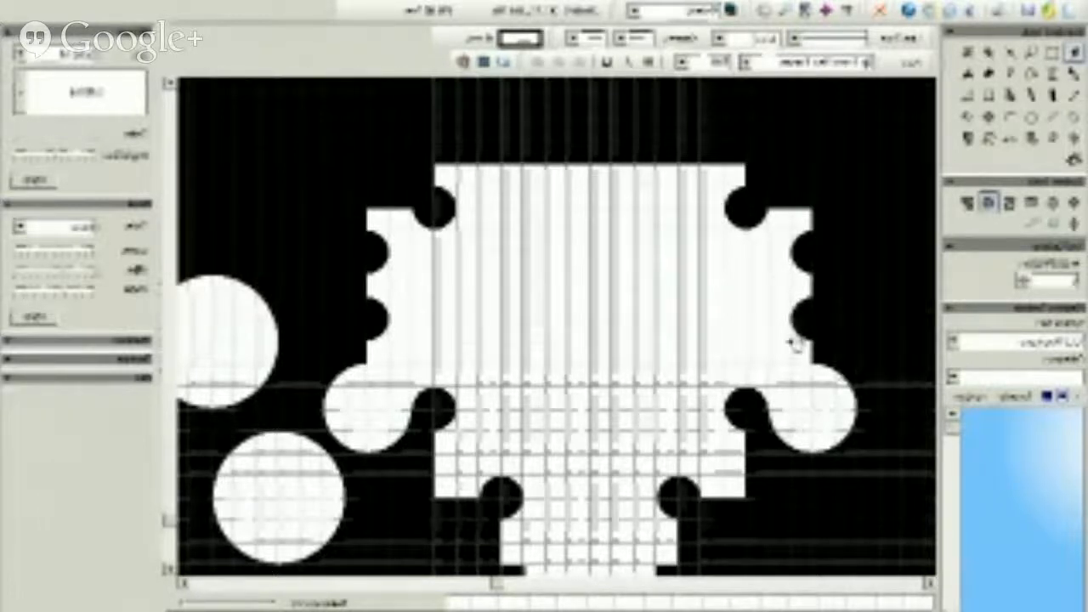
Step: Move the lower black circle on each side edge down one grid square to meet the small white circles
drag(800, 334, 795, 354)
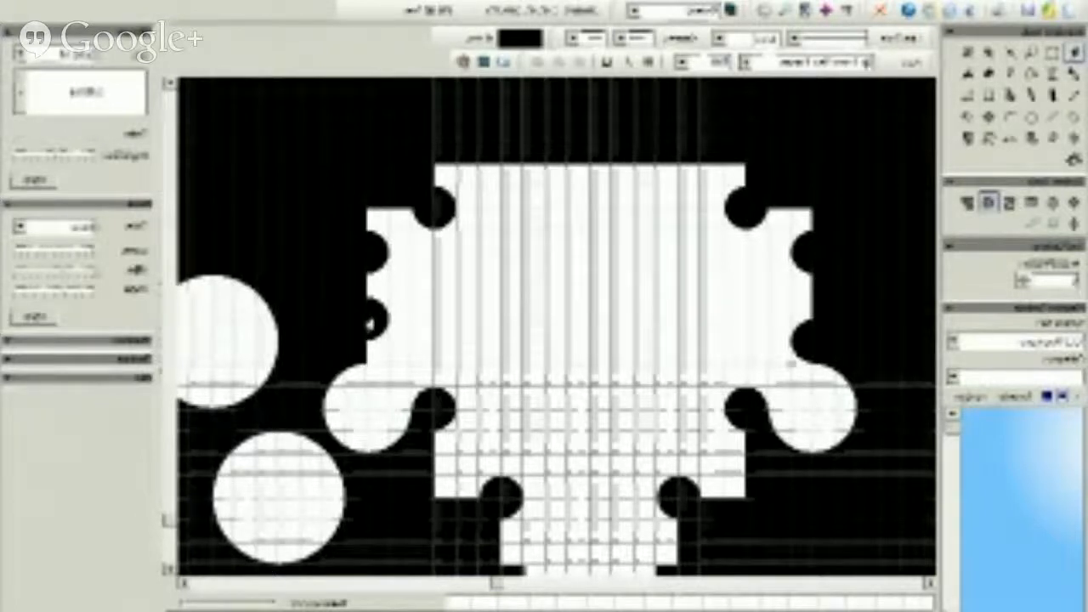
right_click(369, 324)
click(327, 293)
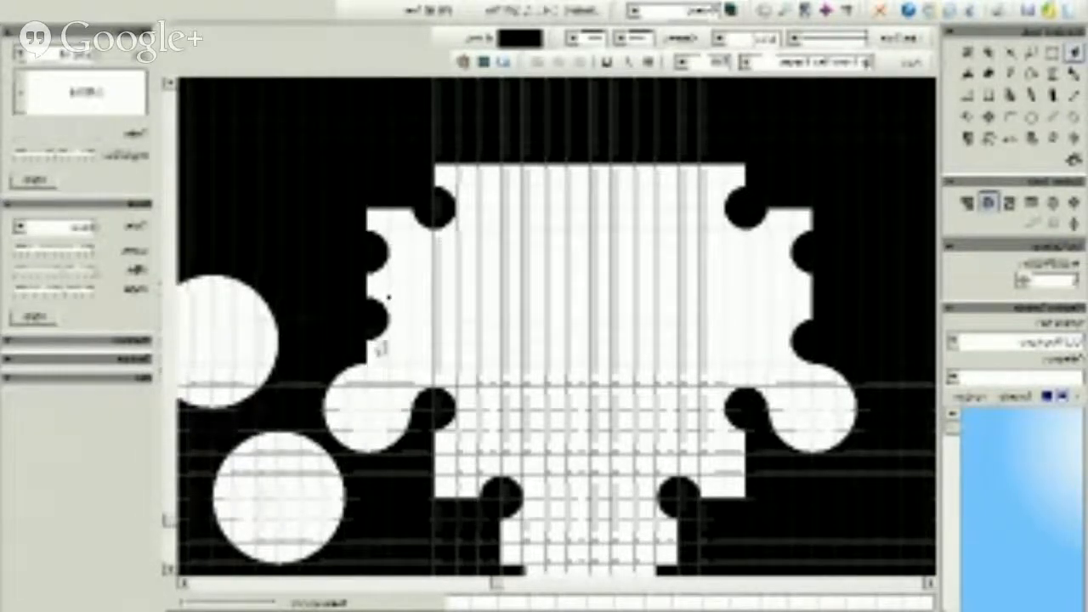
drag(373, 329, 383, 352)
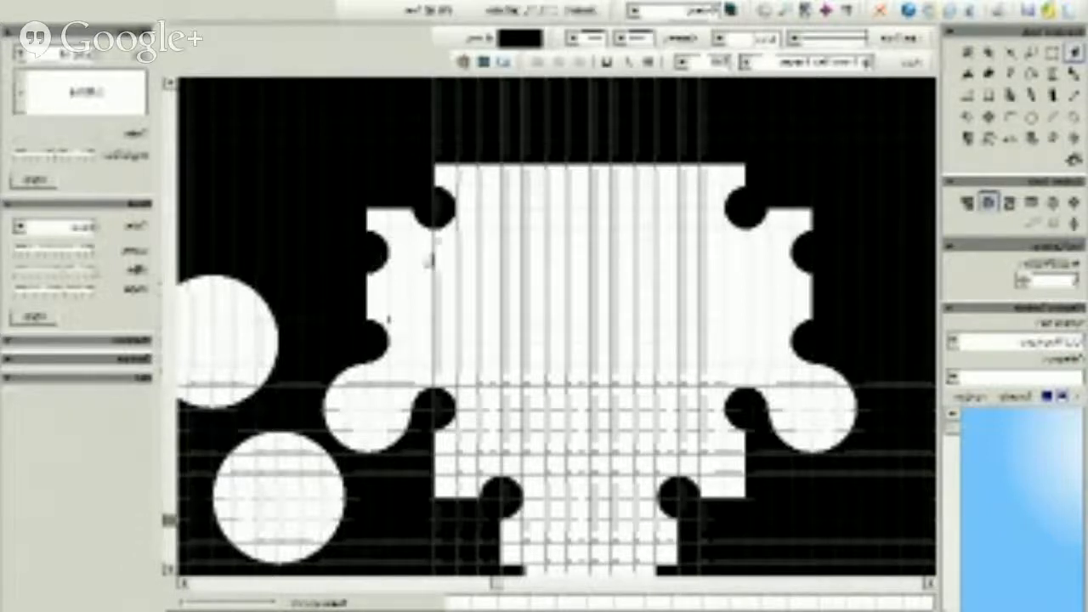
Step: Move the four upper black circles off the side edges and upper inner corners into the room
drag(372, 255, 522, 316)
drag(433, 204, 502, 250)
drag(749, 219, 681, 281)
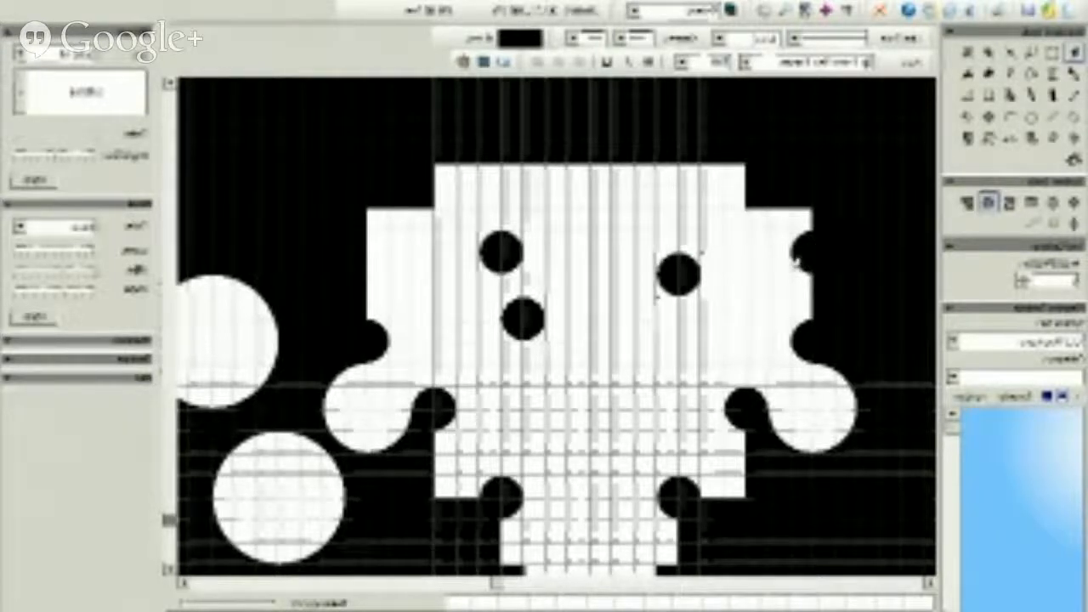
drag(797, 260, 747, 318)
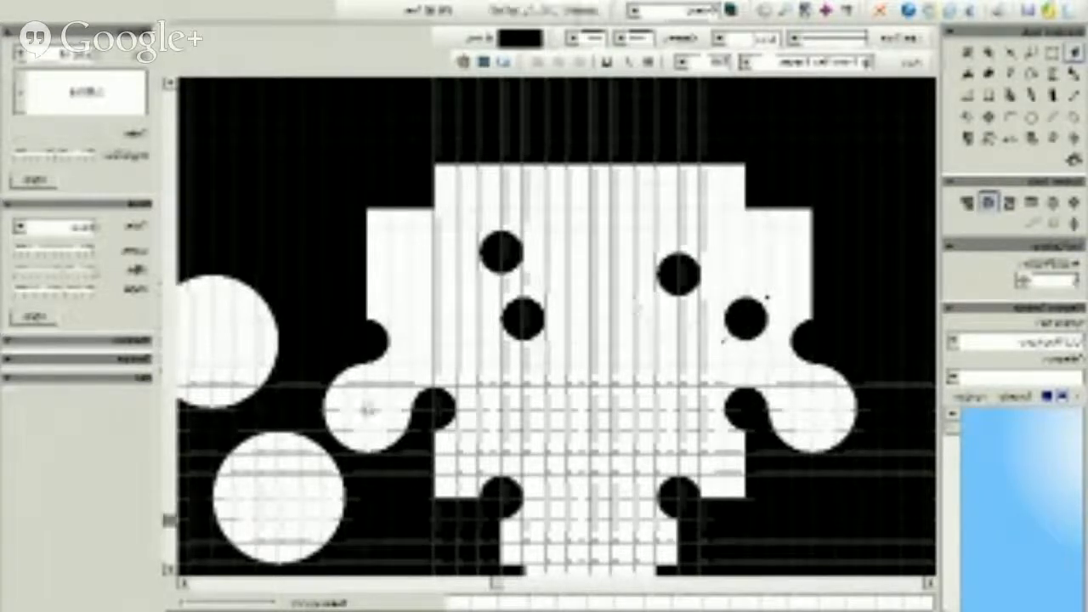
Step: Make three copies of the small left white circle, placing two outside the room's upper-left shoulder and one beyond its upper-right shoulder
drag(369, 408, 411, 253)
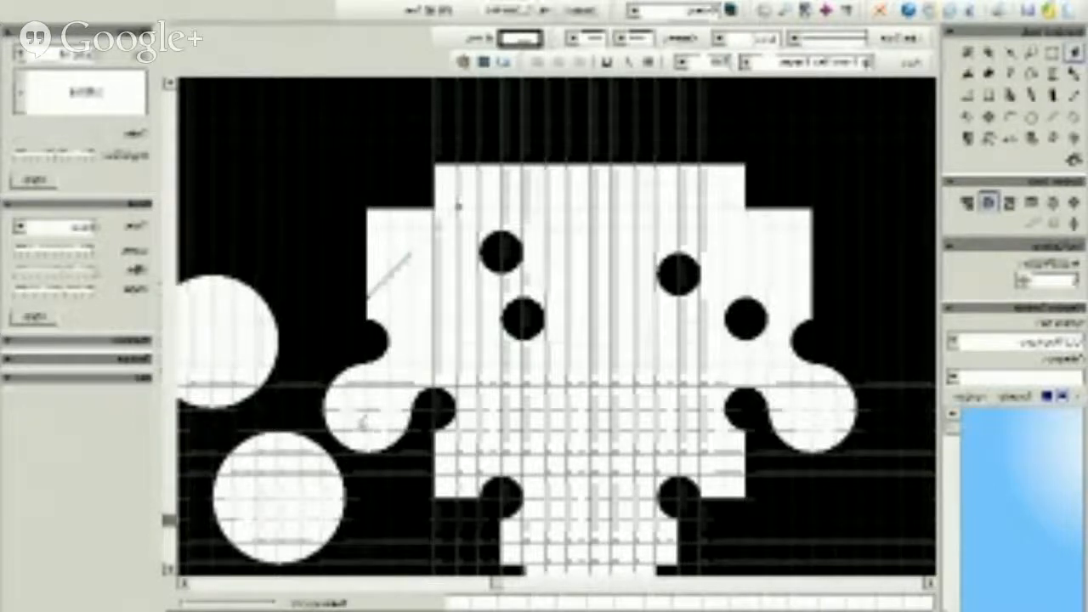
drag(369, 413, 303, 211)
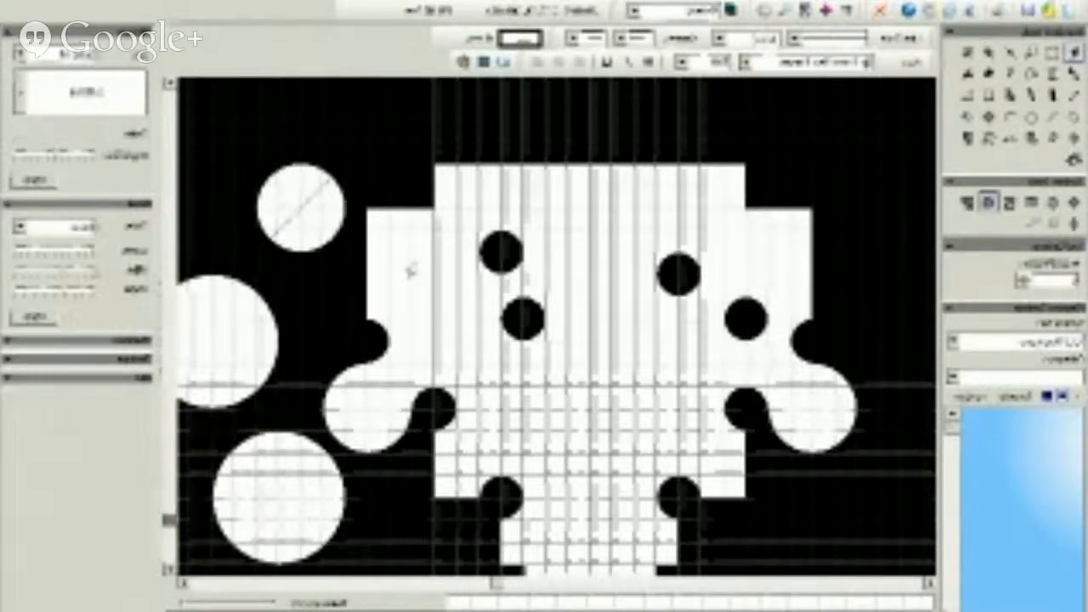
drag(411, 271, 391, 144)
drag(365, 412, 829, 140)
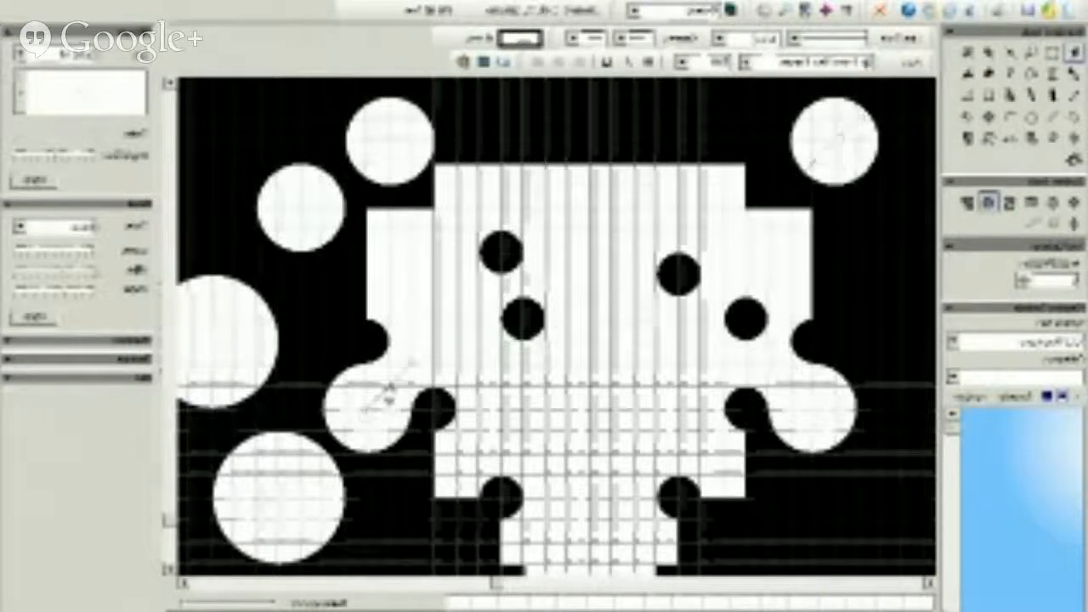
Step: Center the upper-right small white circle on the room's outer shoulder corner and place black circles at the inner corner and side edge beside it
drag(391, 393, 370, 403)
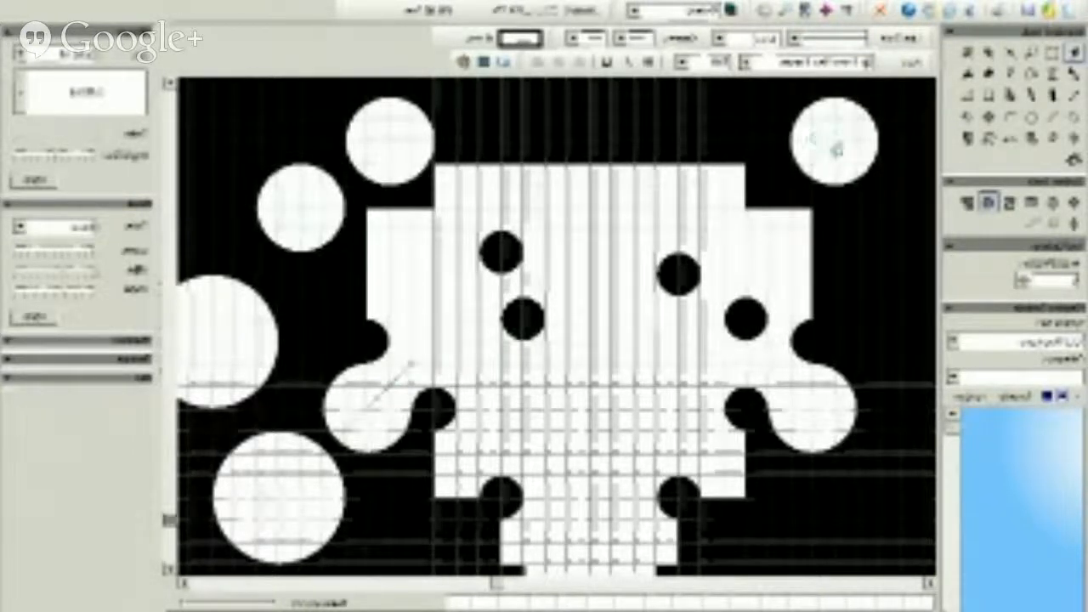
drag(832, 168, 816, 217)
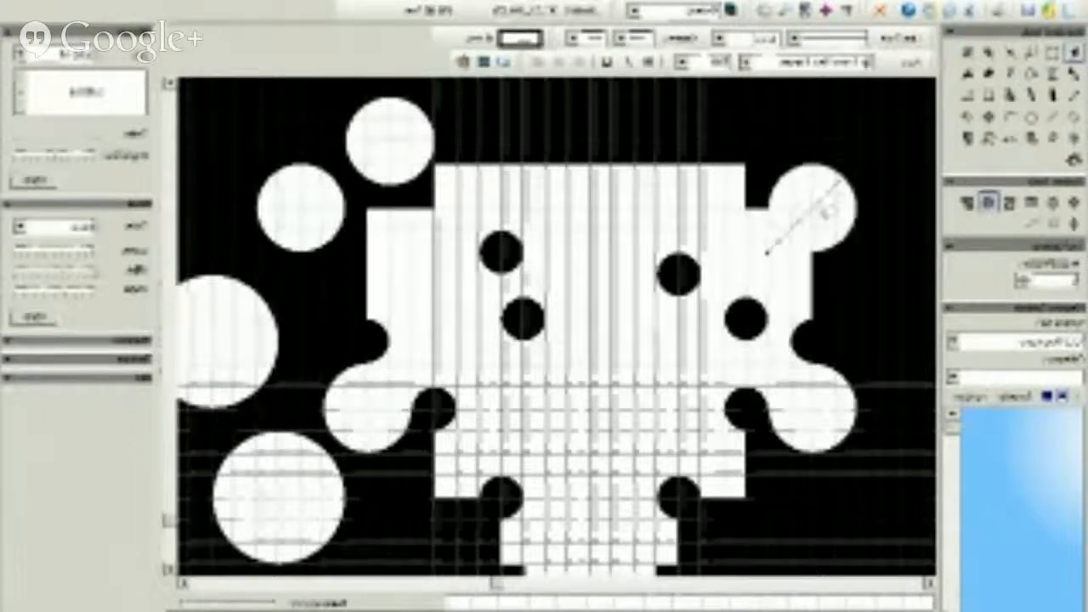
drag(681, 287, 742, 208)
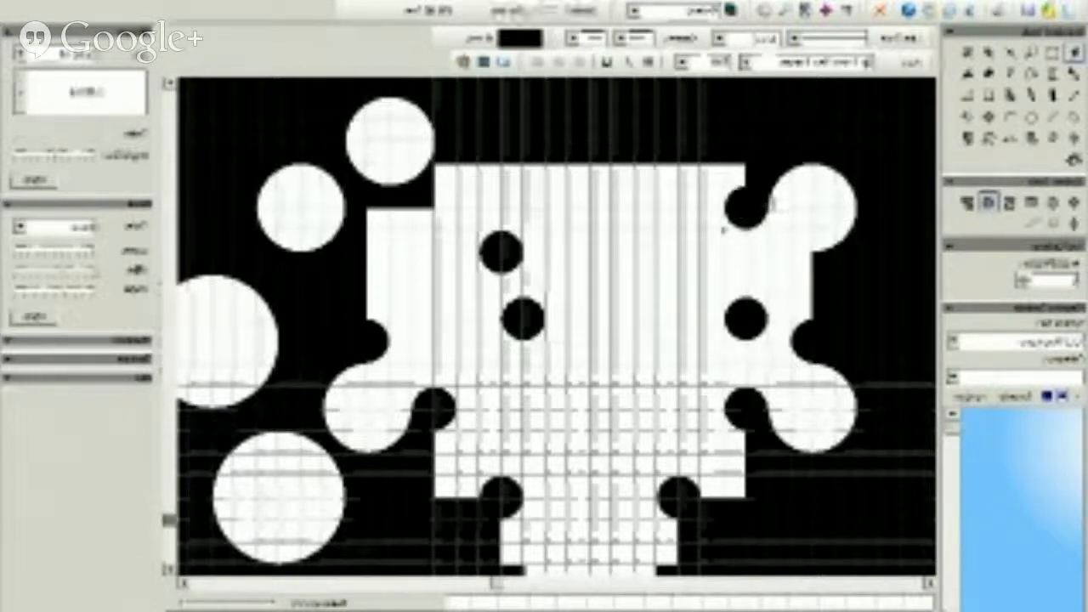
drag(749, 311, 814, 273)
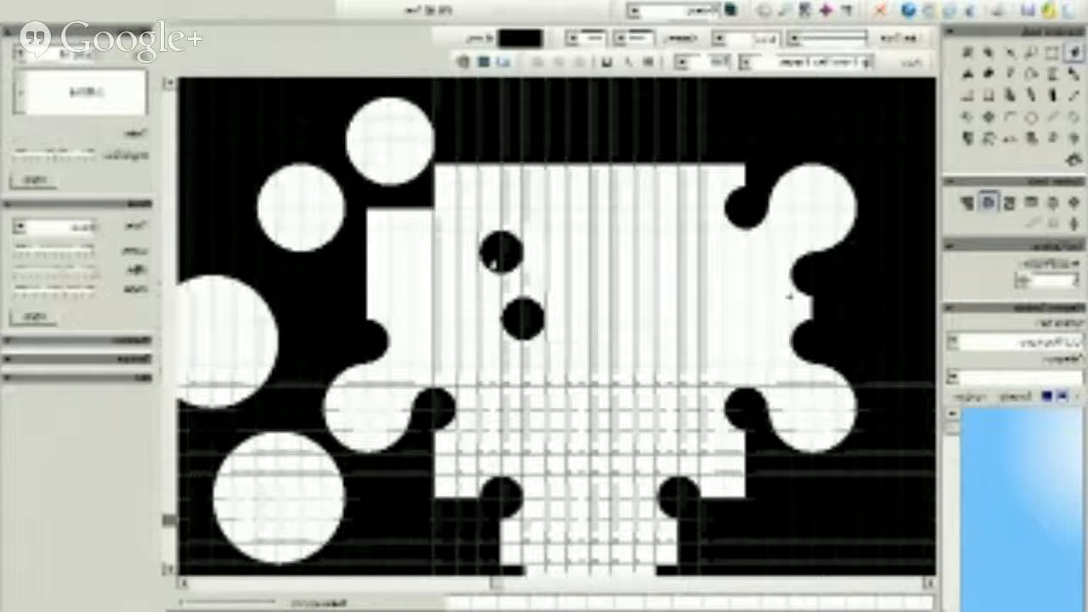
Step: Mirror that corner arrangement on the upper-left shoulder with one white and two black circles, parking the spare white circle above the room's center
drag(409, 160, 600, 126)
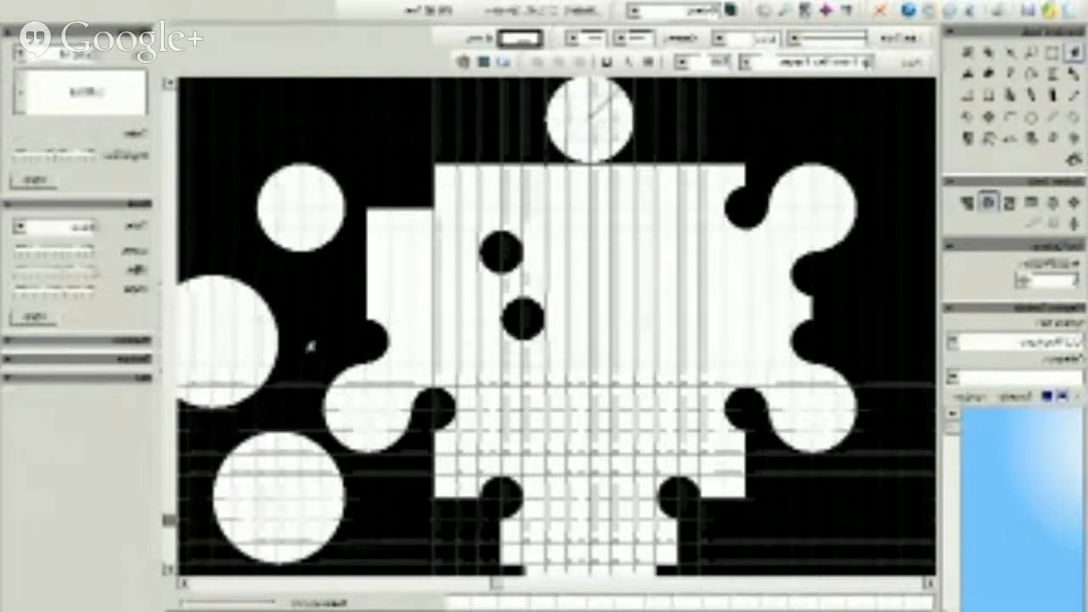
drag(300, 223, 361, 226)
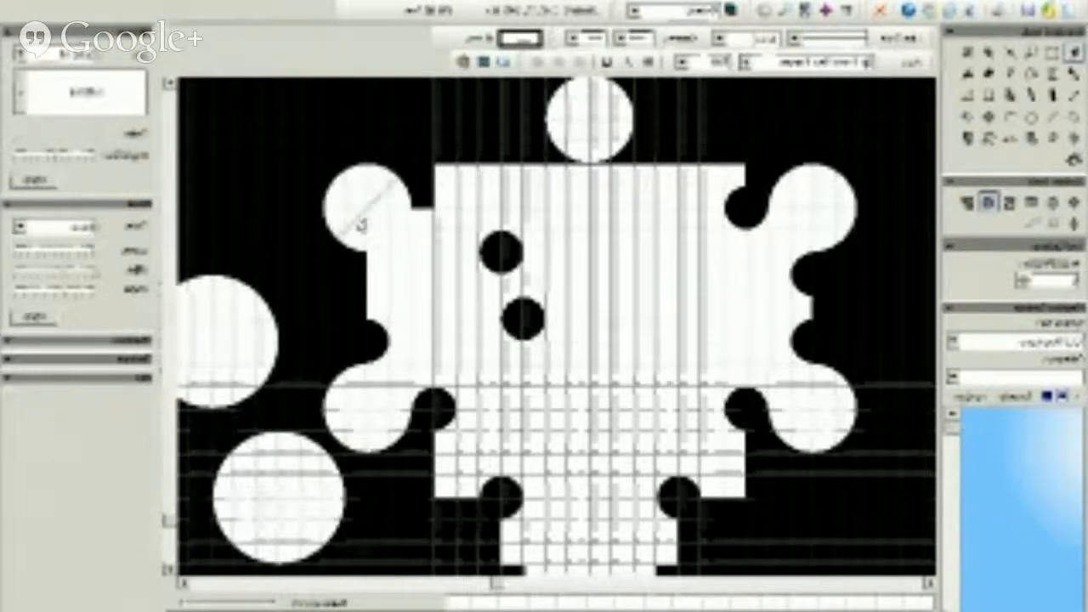
drag(502, 265, 431, 216)
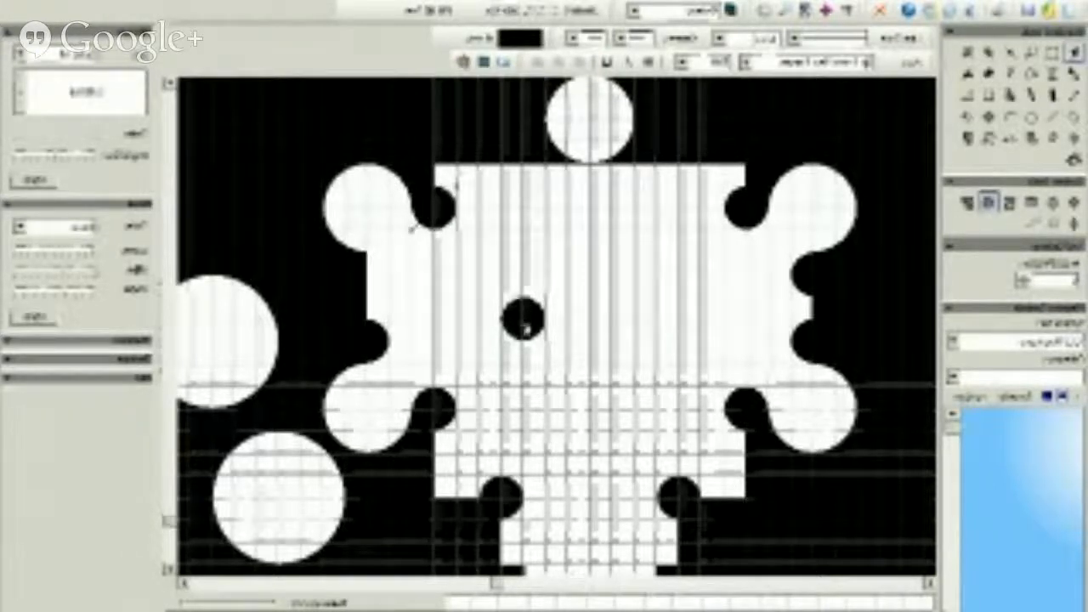
drag(526, 325, 373, 281)
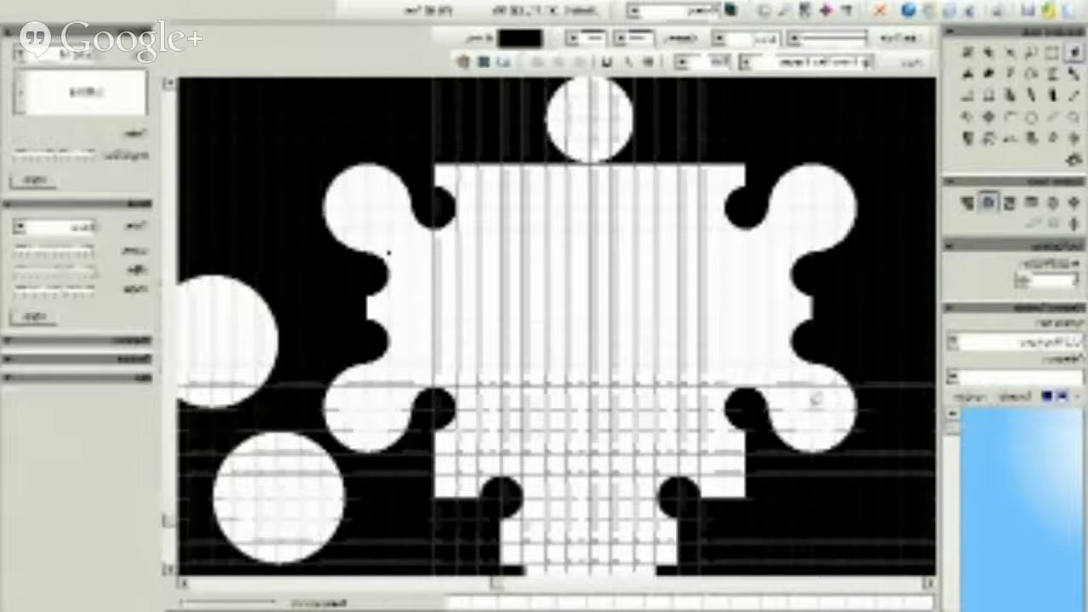
click(1029, 116)
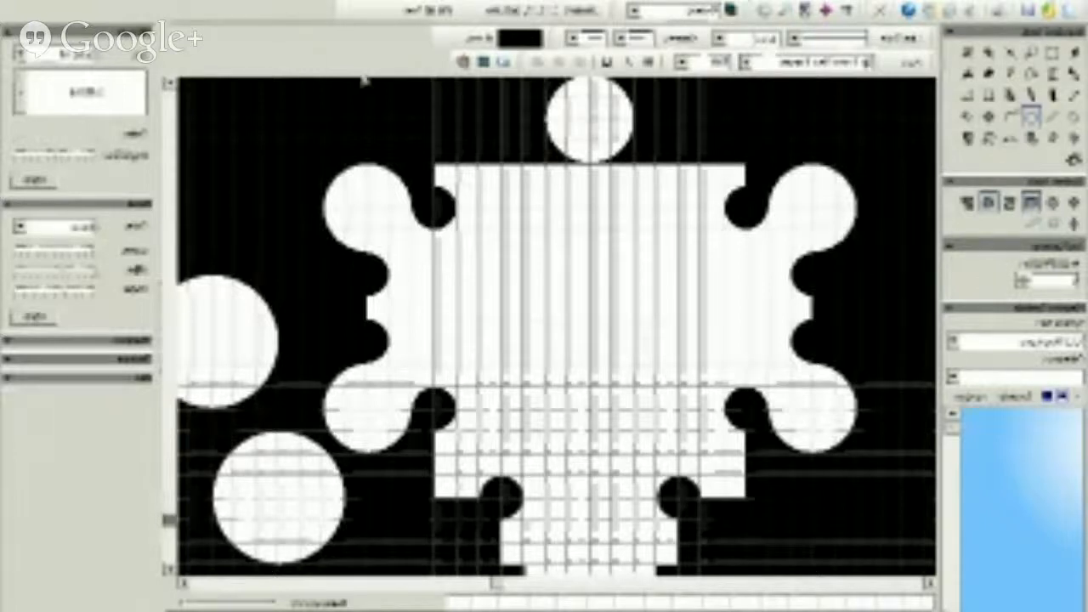
click(169, 84)
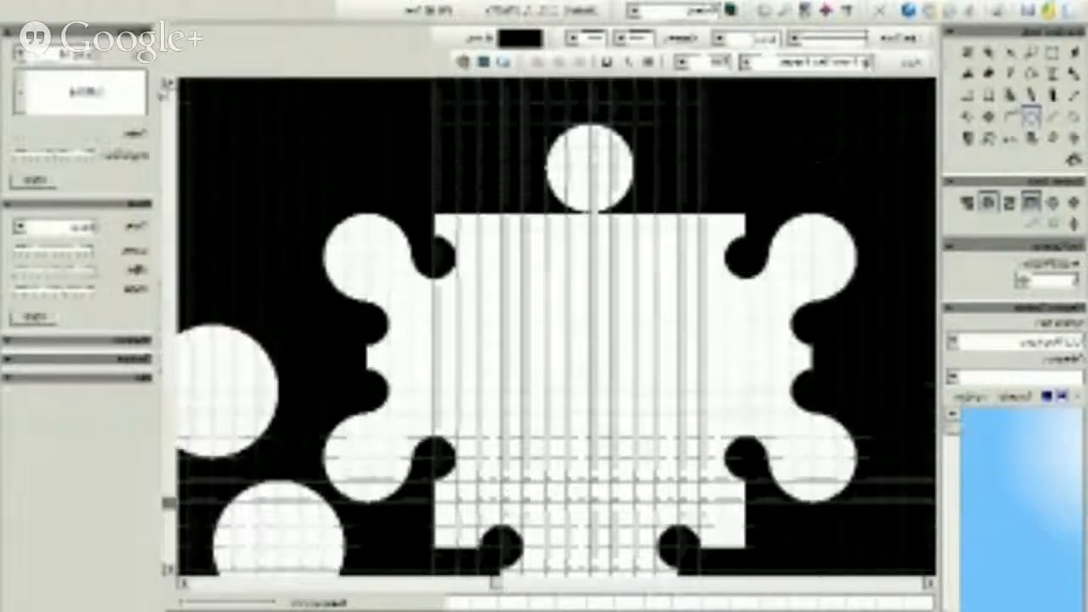
click(168, 84)
click(168, 84)
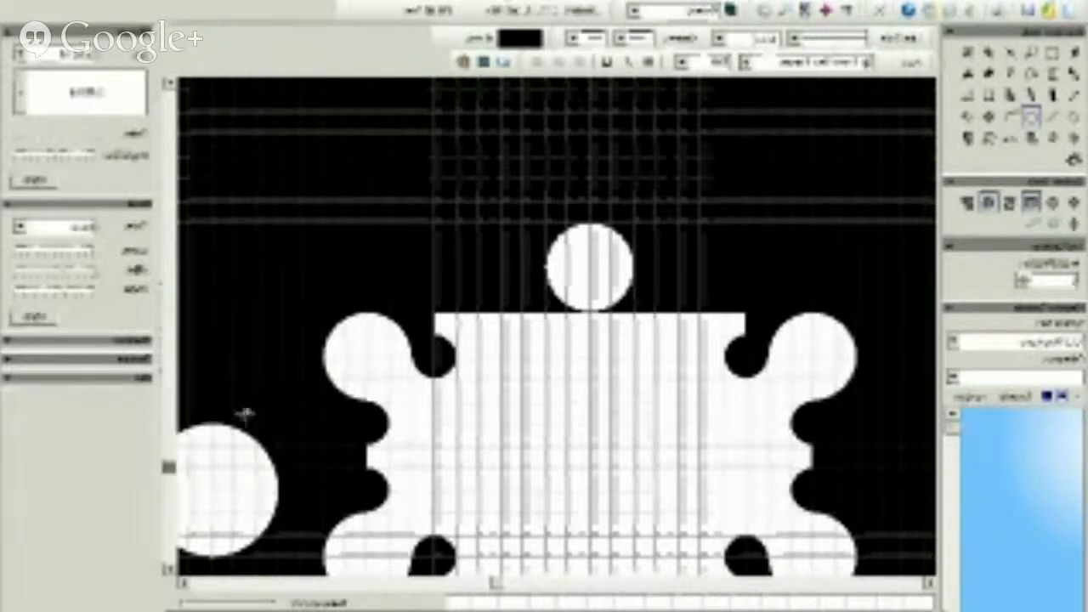
scroll(718, 294, down, 5)
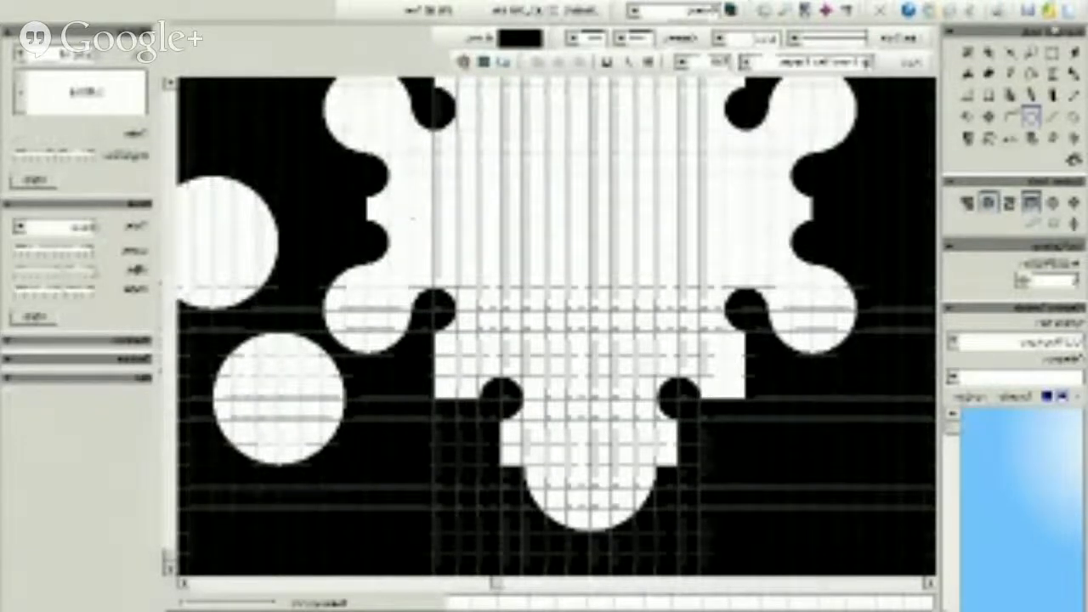
Step: Delete the two leftover large white circles outside the room's left side
click(1053, 53)
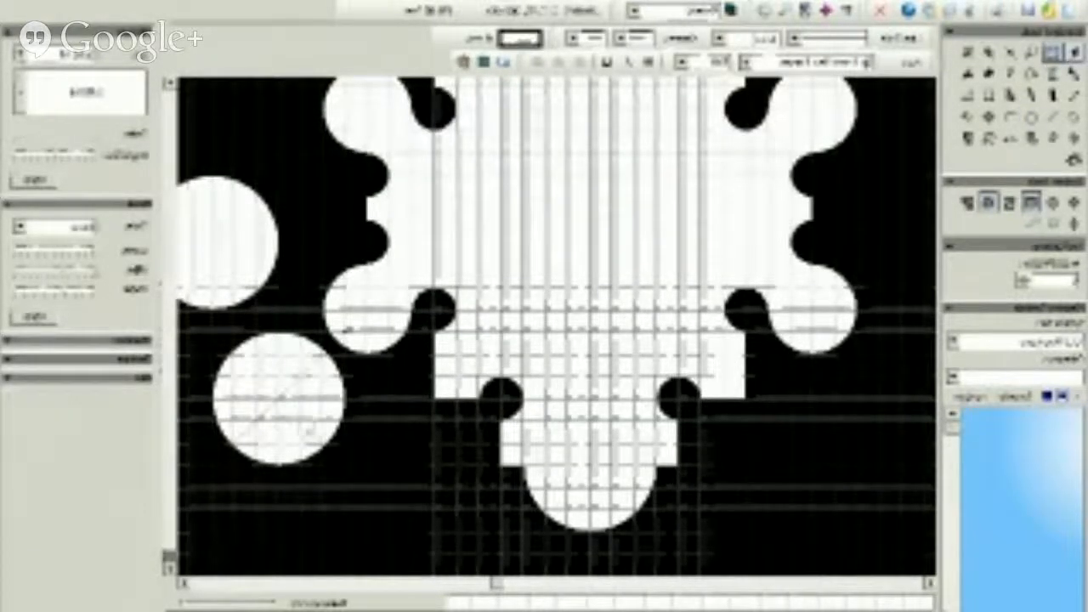
right_click(287, 407)
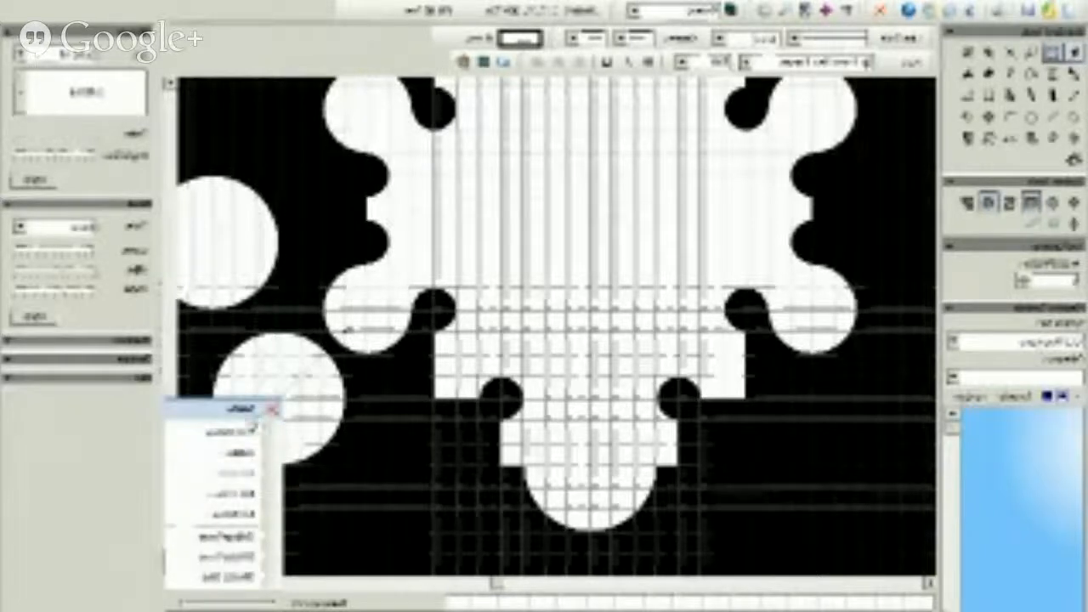
click(247, 408)
right_click(213, 251)
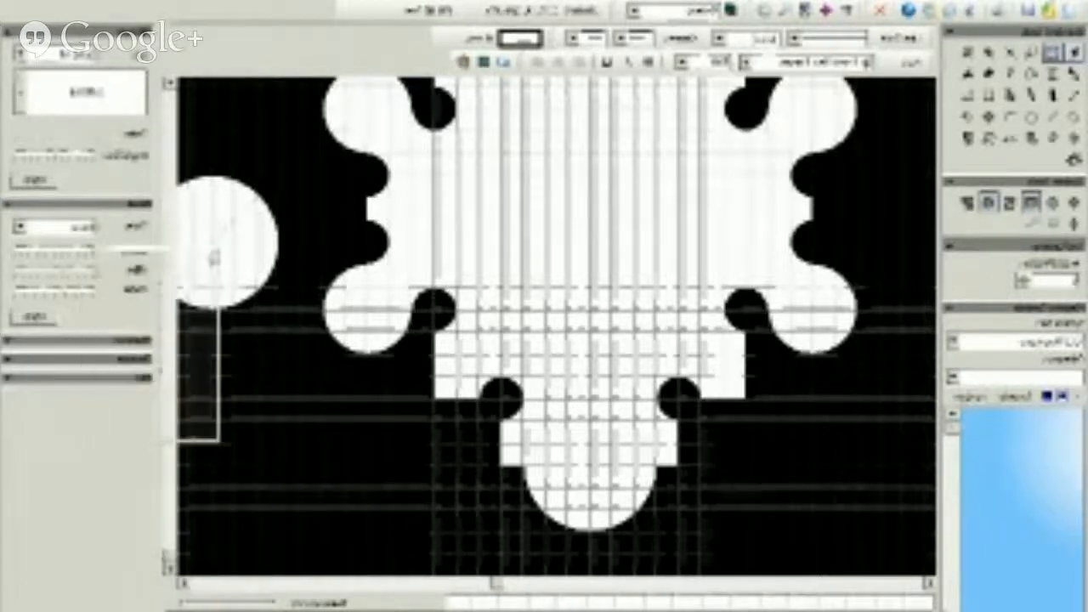
Step: Delete the spare circle and rectangle beside the figure, and park the small white circle above the figure's upper edge, off to one side
click(187, 260)
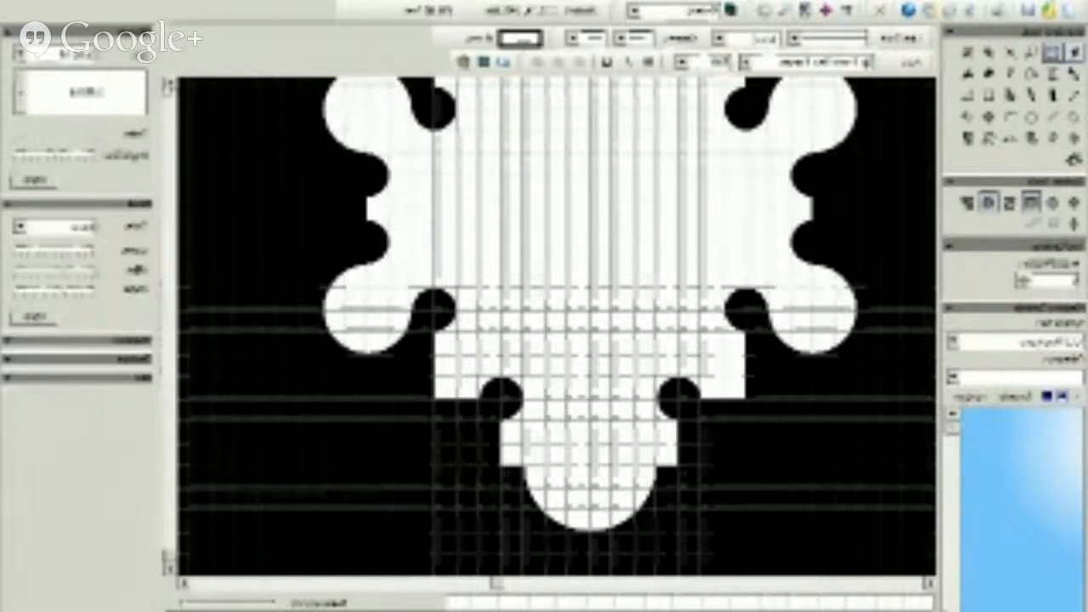
scroll(448, 225, up, 10)
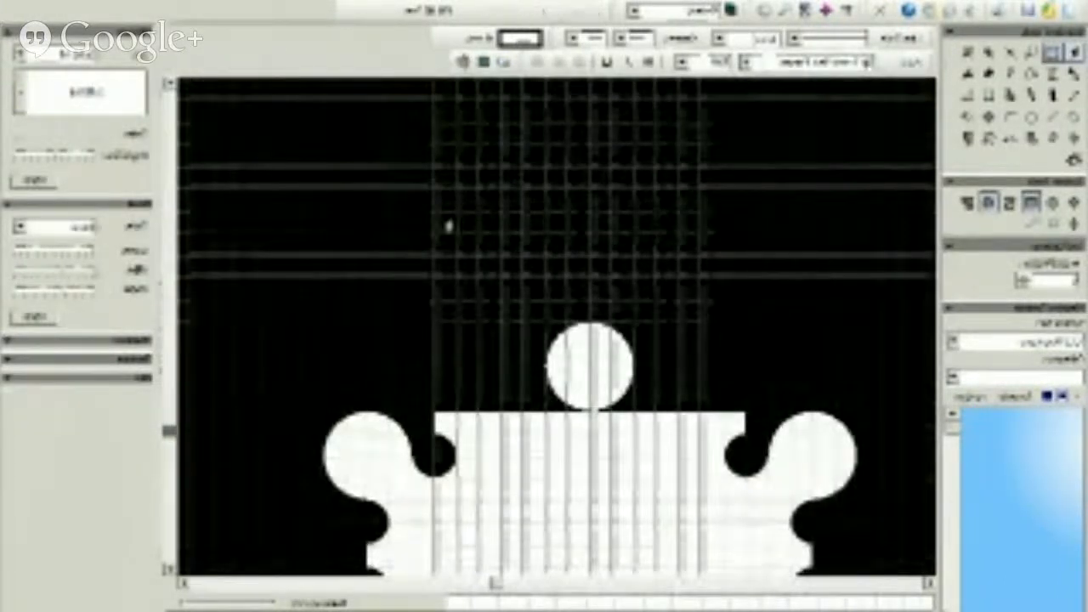
drag(593, 367, 546, 453)
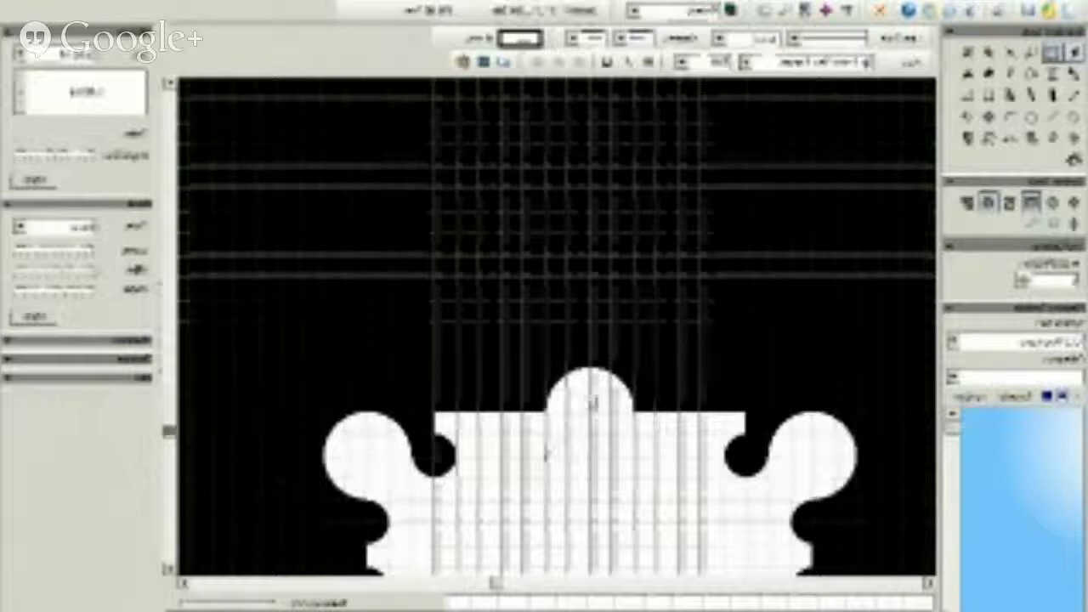
drag(595, 401, 794, 223)
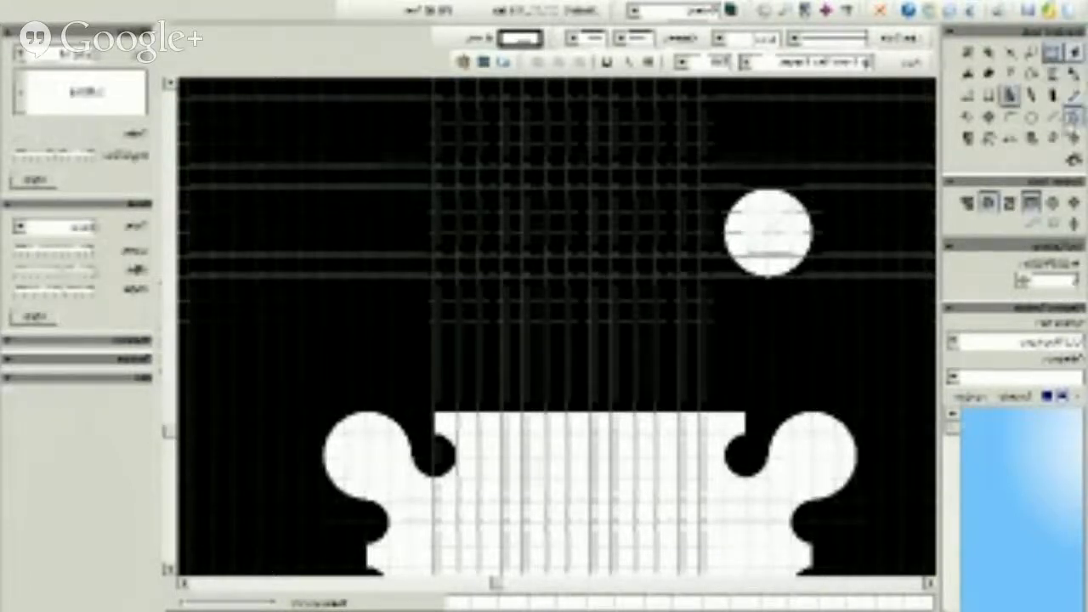
Step: Draw a white circle about eight grid squares wide and move it onto the middle of the body's upper edge as a dome
click(1031, 121)
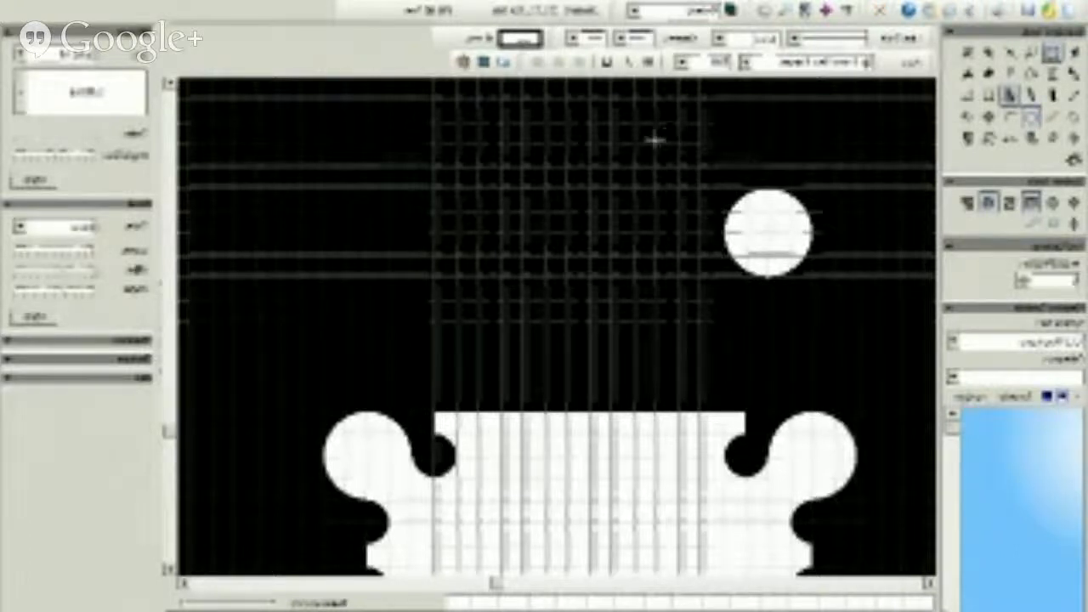
drag(658, 145, 478, 321)
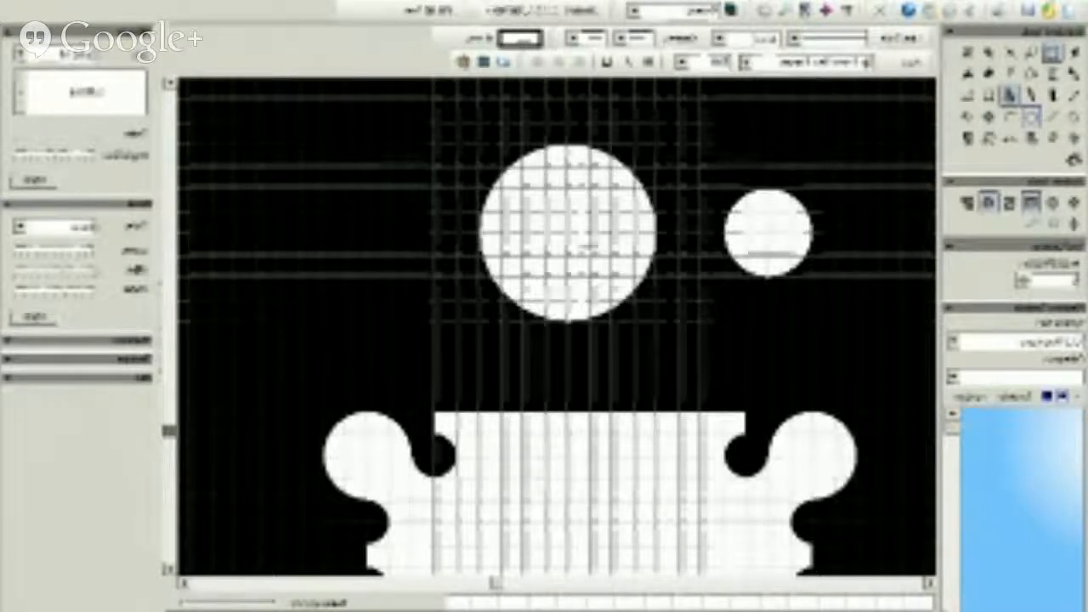
click(1074, 72)
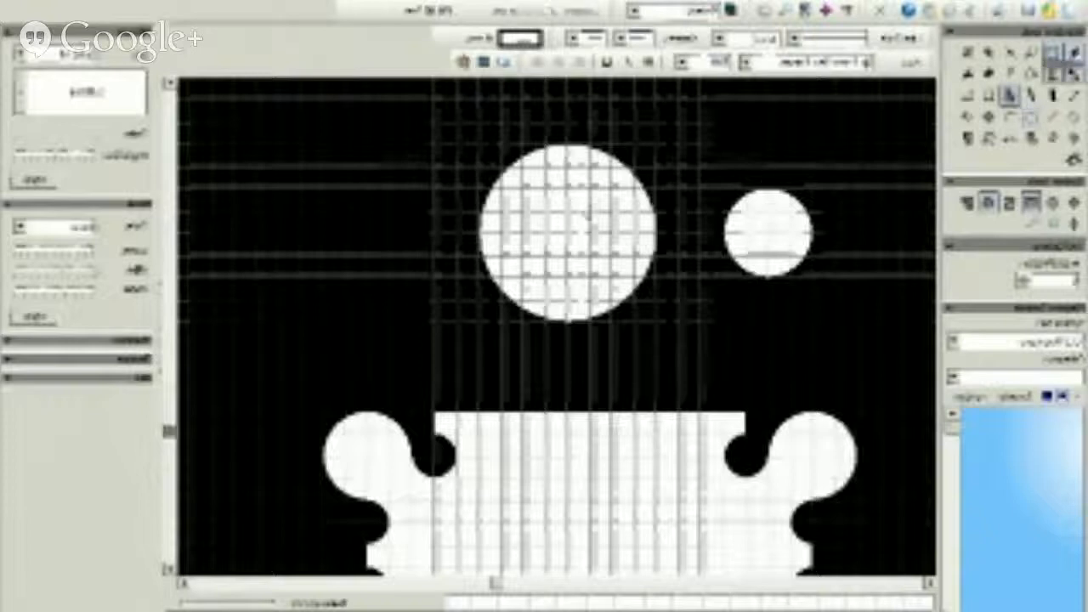
drag(575, 211, 598, 390)
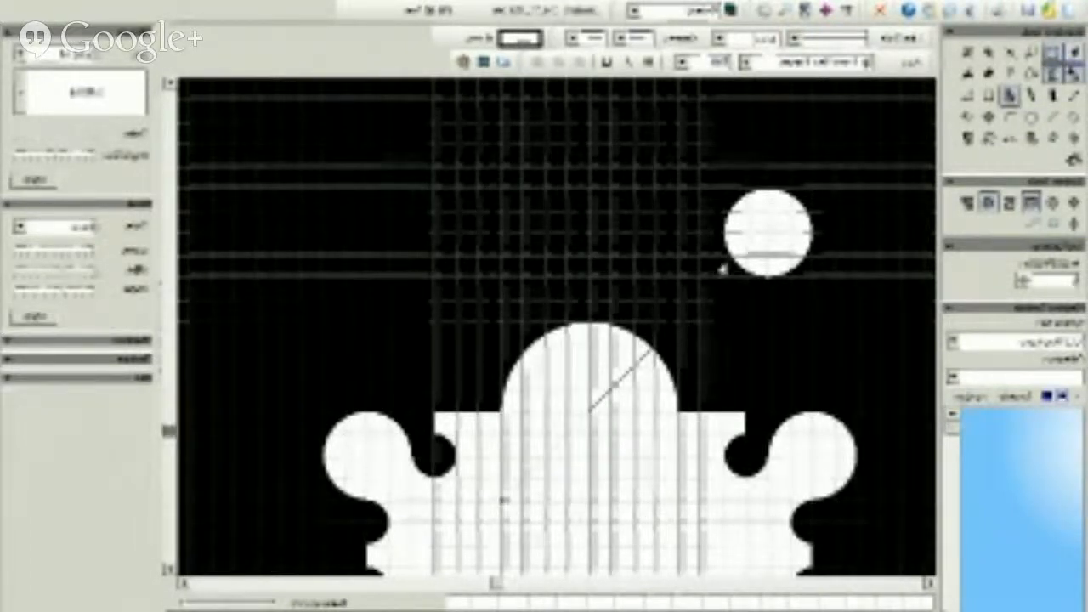
Step: Shrink the dome circle to about six grid squares wide and center it on the body's upper edge
drag(169, 435, 168, 485)
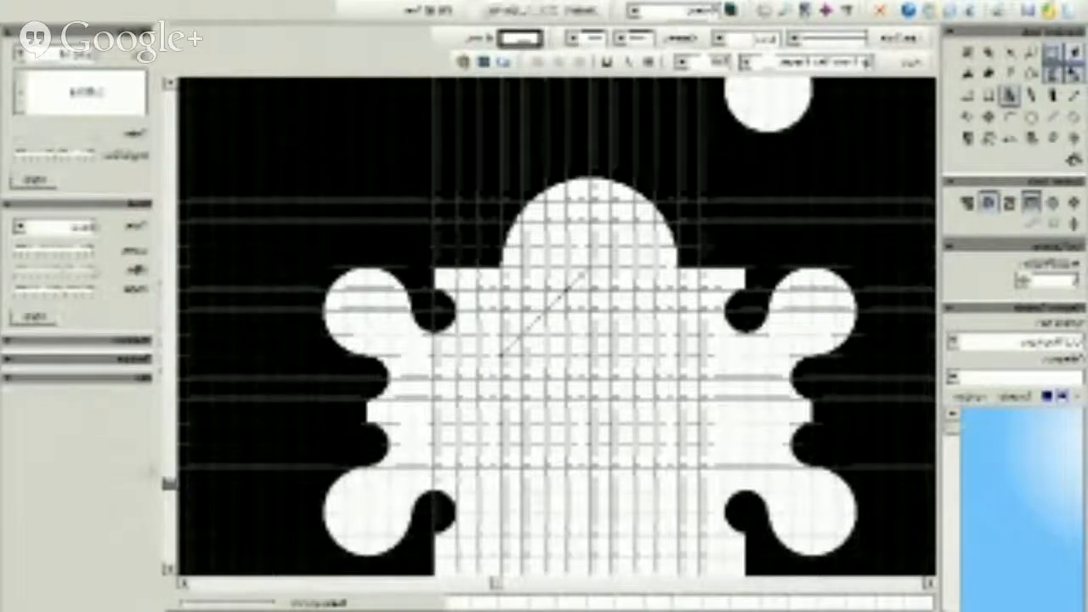
mouse_move(168, 485)
mouse_down()
mouse_move(168, 561)
mouse_move(169, 481)
mouse_up()
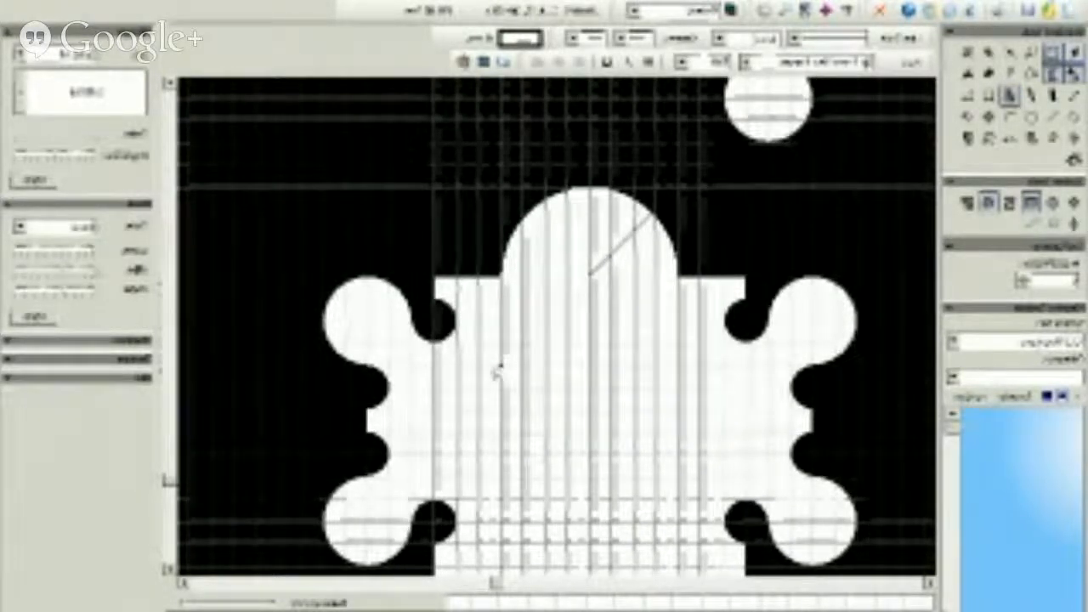
drag(502, 366, 526, 343)
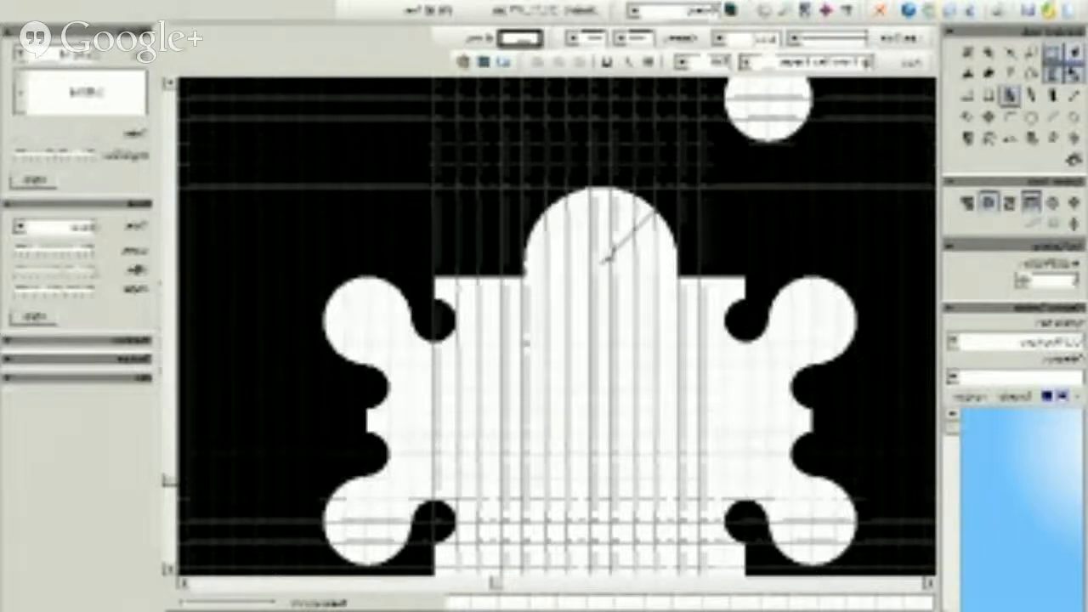
drag(612, 253, 590, 279)
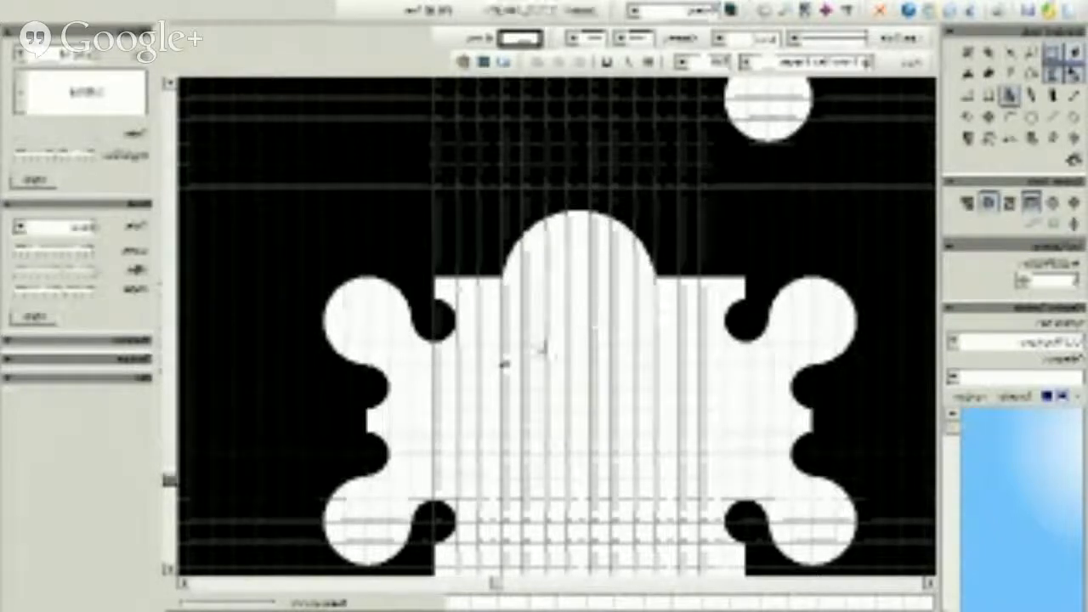
drag(502, 371, 526, 344)
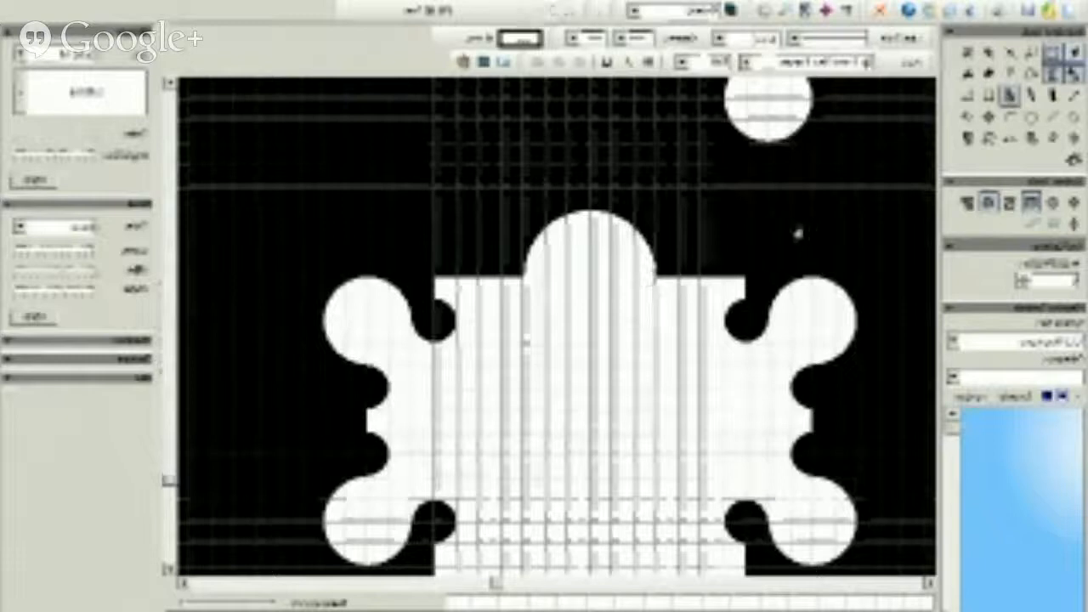
Step: Duplicate the small black shoulder circle twice and place one copy at each side of the dome's base to notch the upper edge
click(989, 202)
click(749, 328)
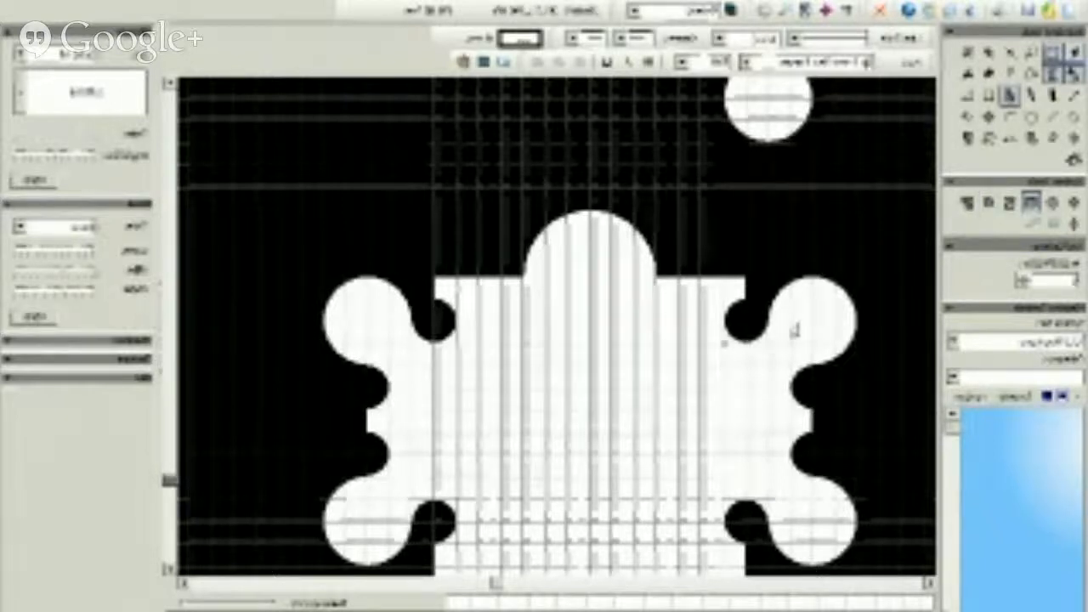
click(1008, 95)
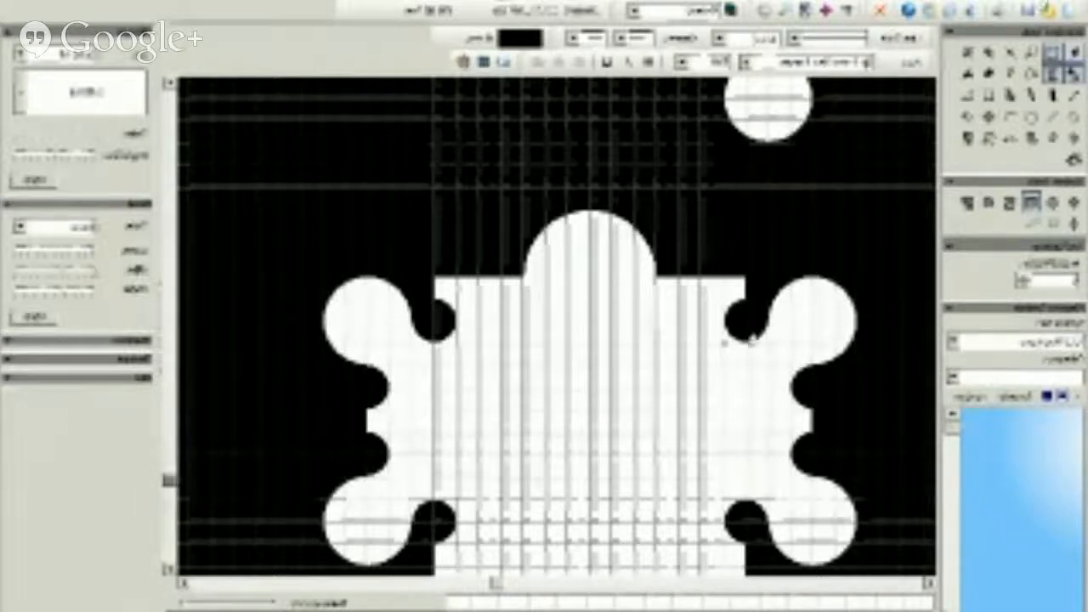
drag(747, 333, 676, 288)
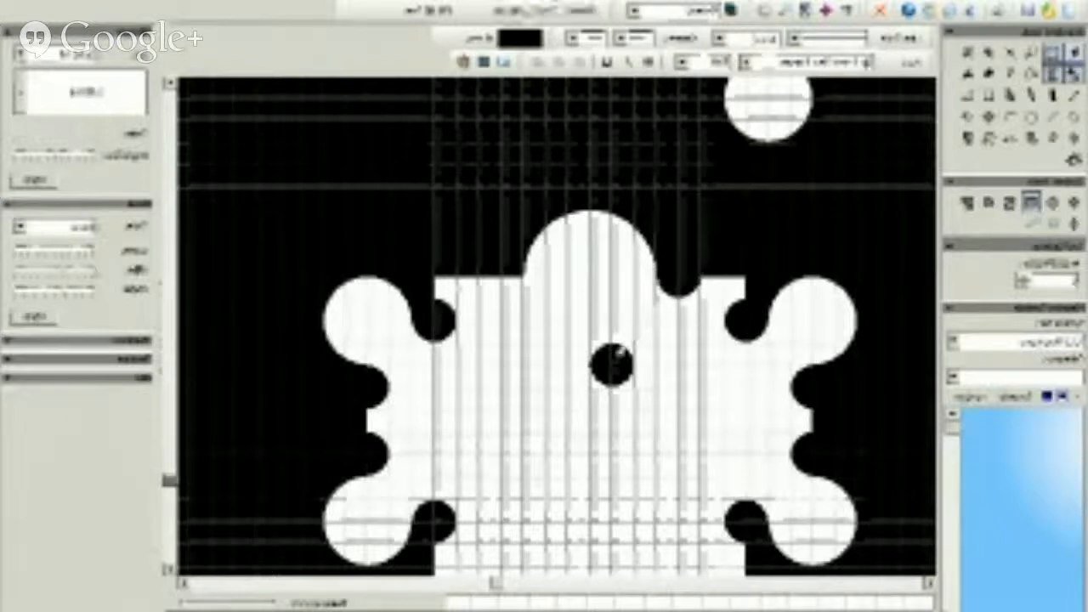
drag(619, 351, 497, 291)
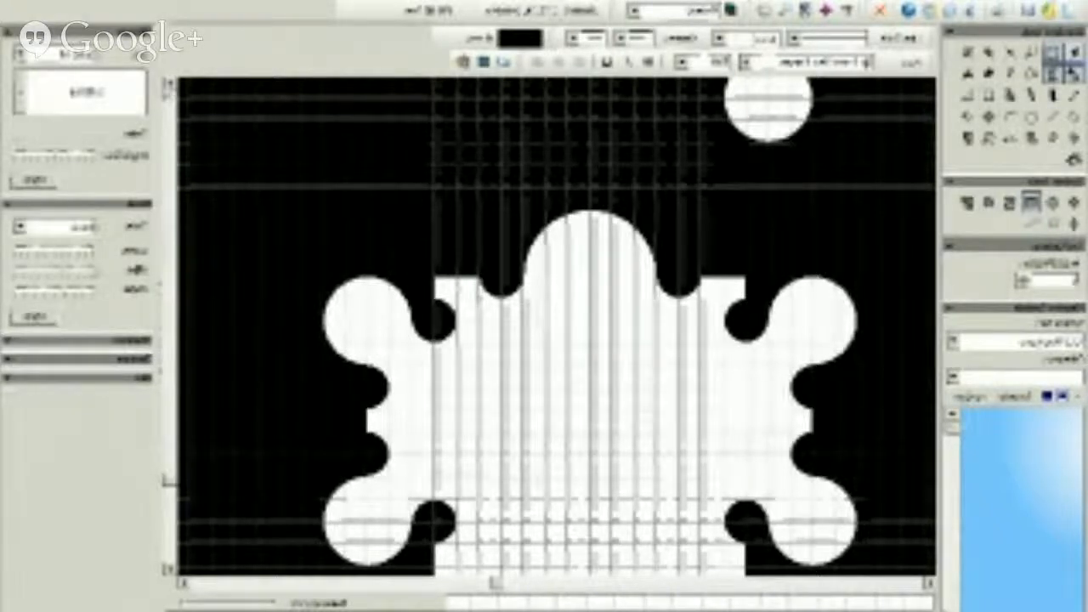
Step: Move the small white circle to the opposite side above the figure, and draw a white octagon about eight grid squares across in its former area
scroll(556, 323, up, 2)
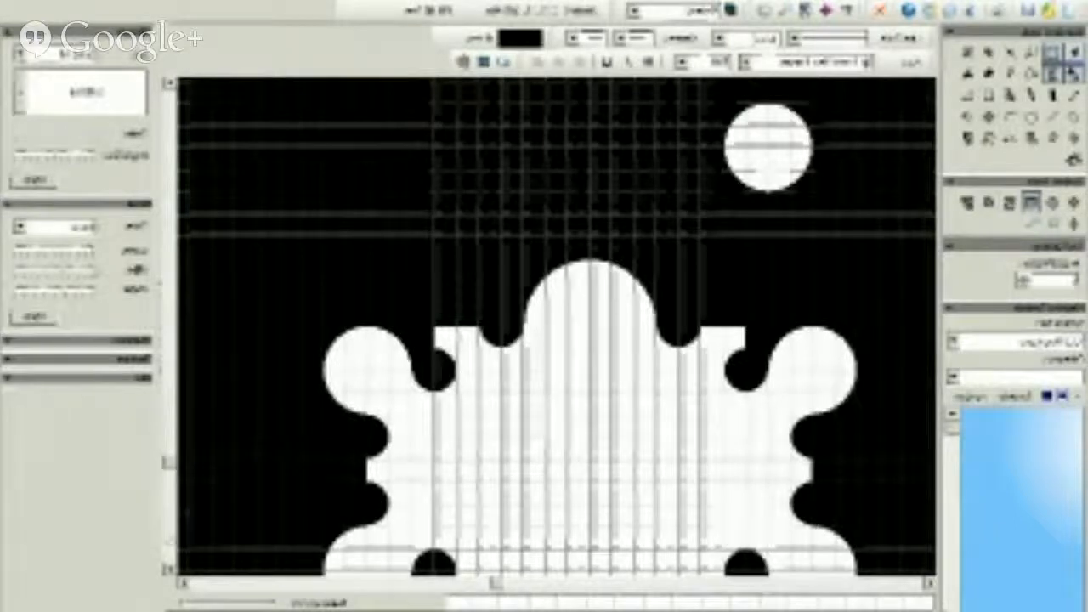
scroll(168, 476, down, 2)
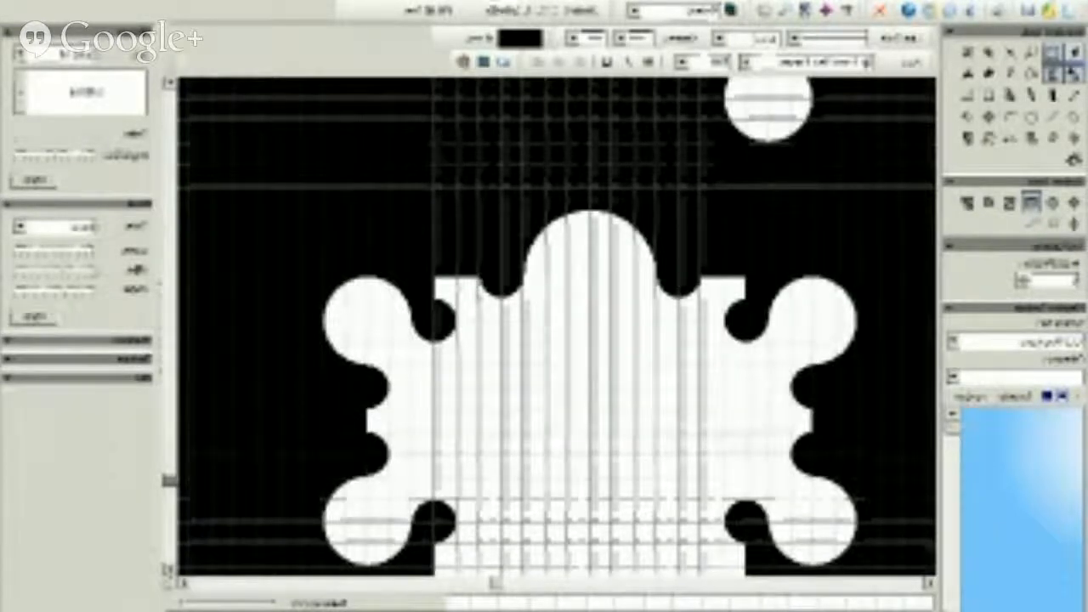
scroll(170, 468, up, 8)
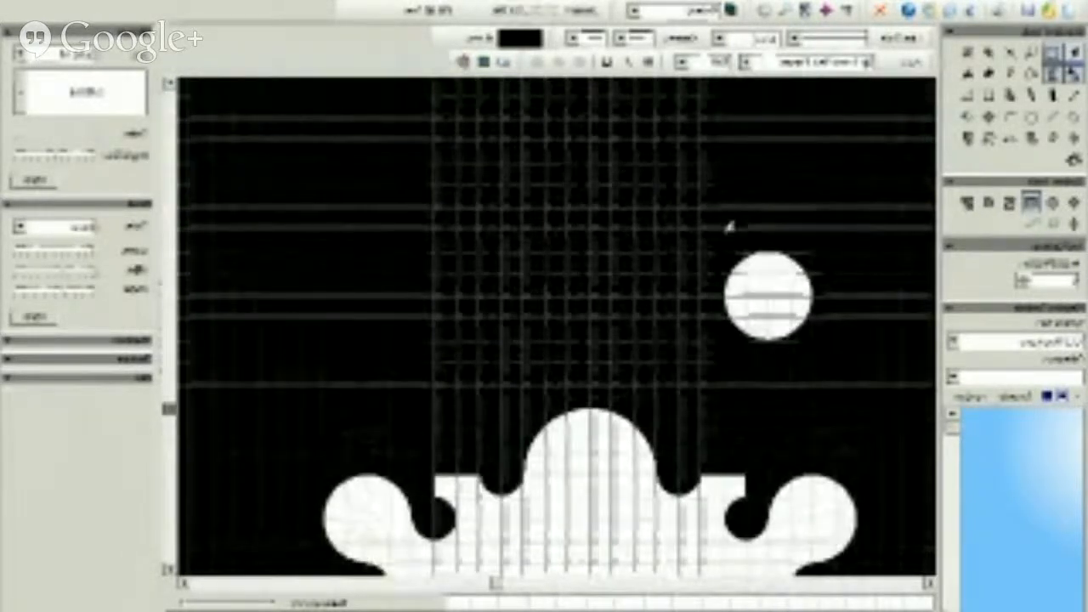
drag(769, 302, 338, 266)
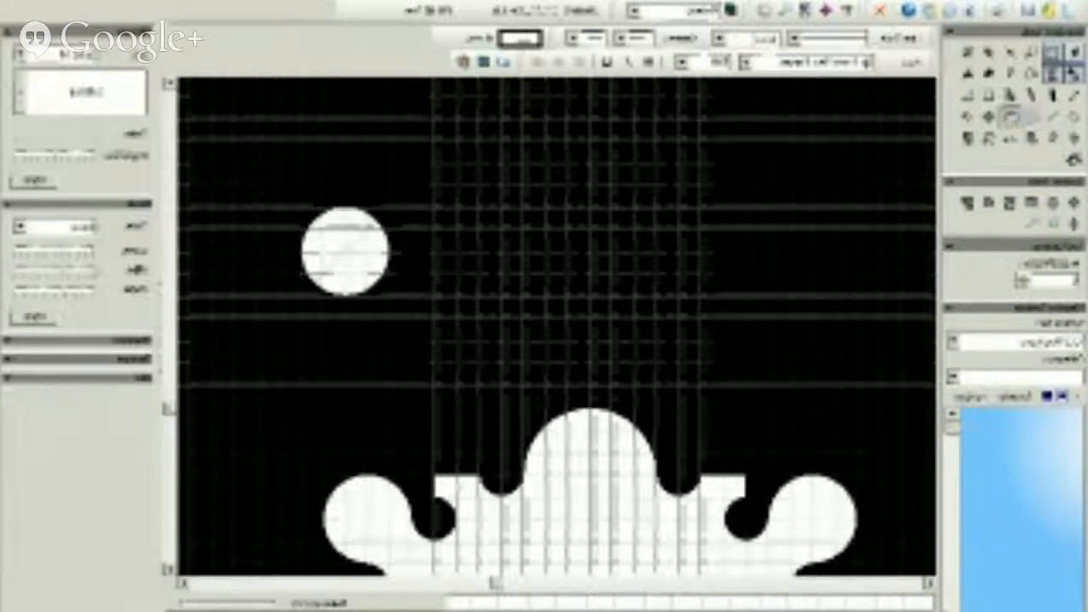
click(1073, 138)
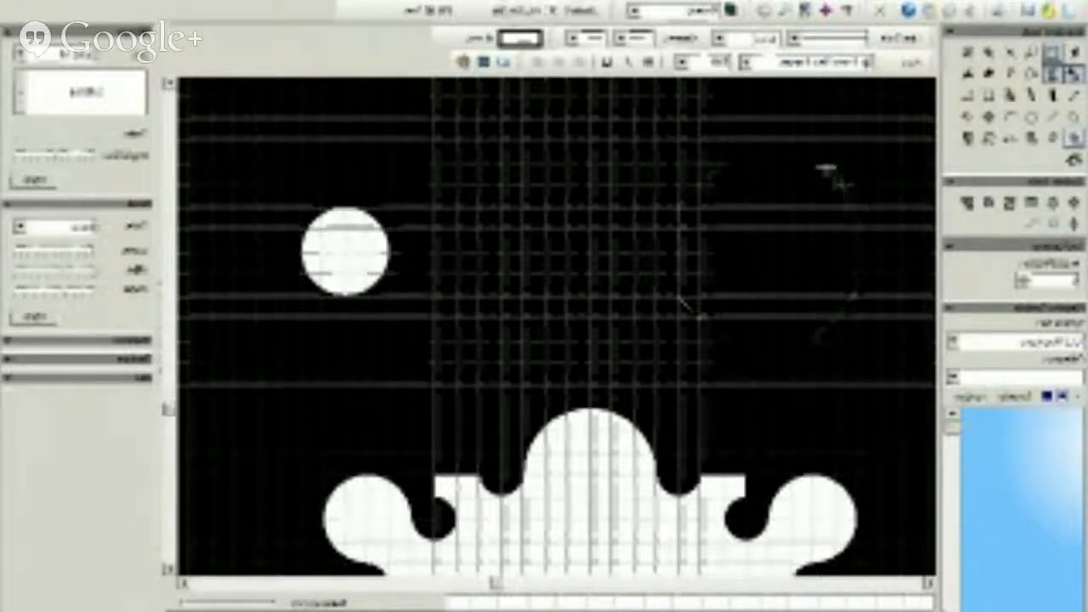
drag(804, 207, 797, 193)
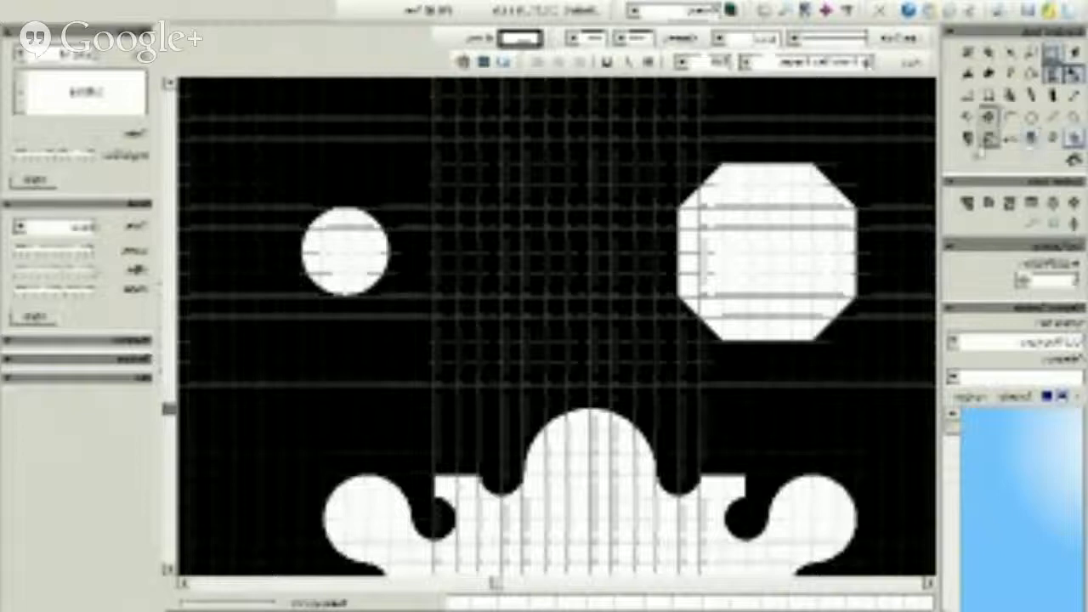
Step: Draw five white rectangles: a tall one beside the small circle, two stacked beside the octagon, and one each below and above the circle
click(989, 117)
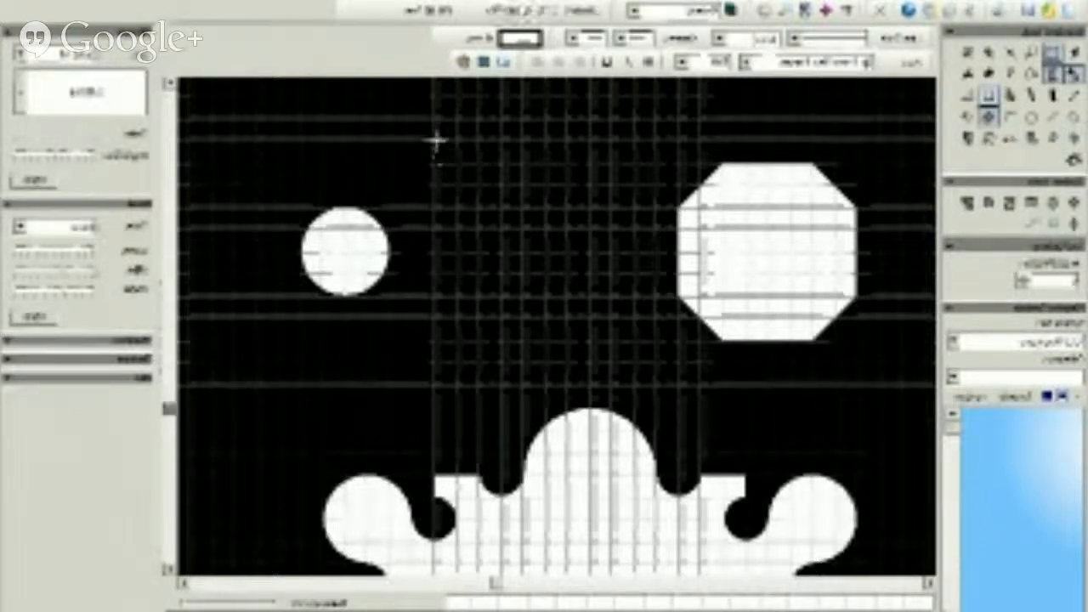
drag(439, 145, 522, 384)
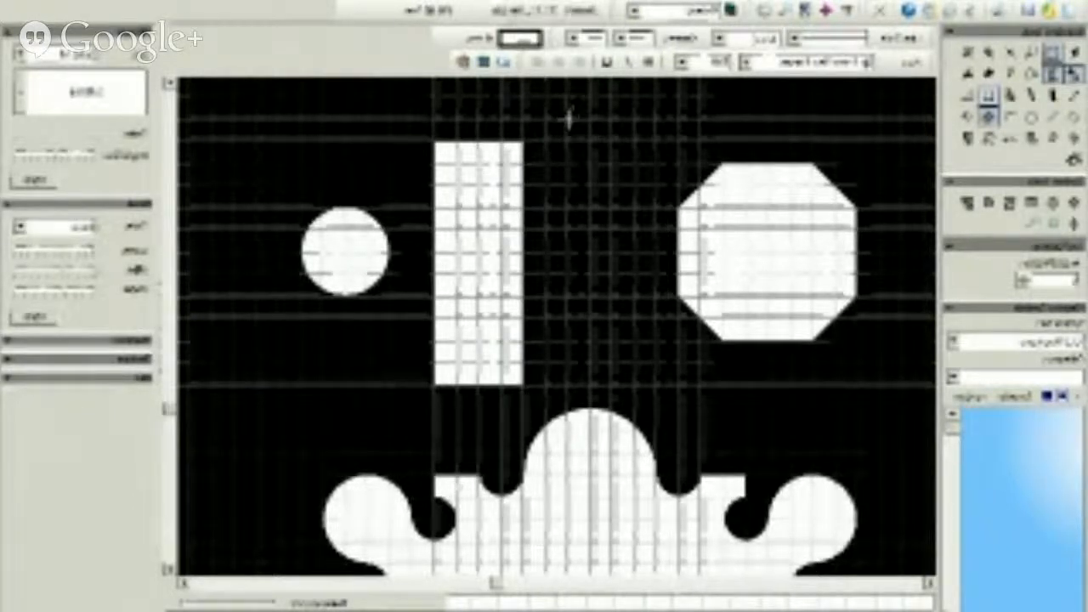
drag(568, 120, 656, 230)
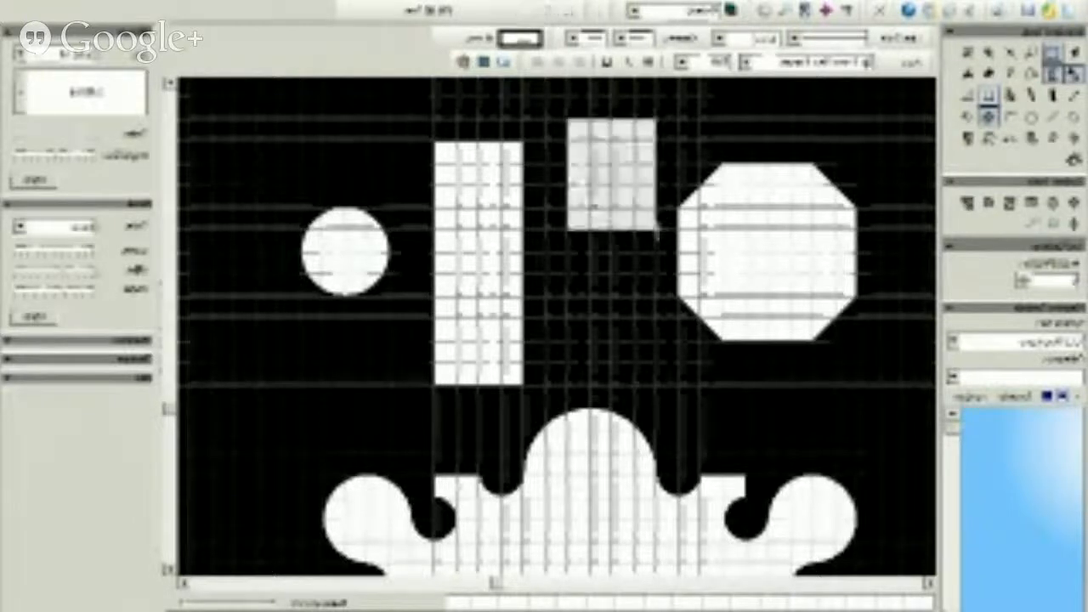
drag(567, 252, 656, 385)
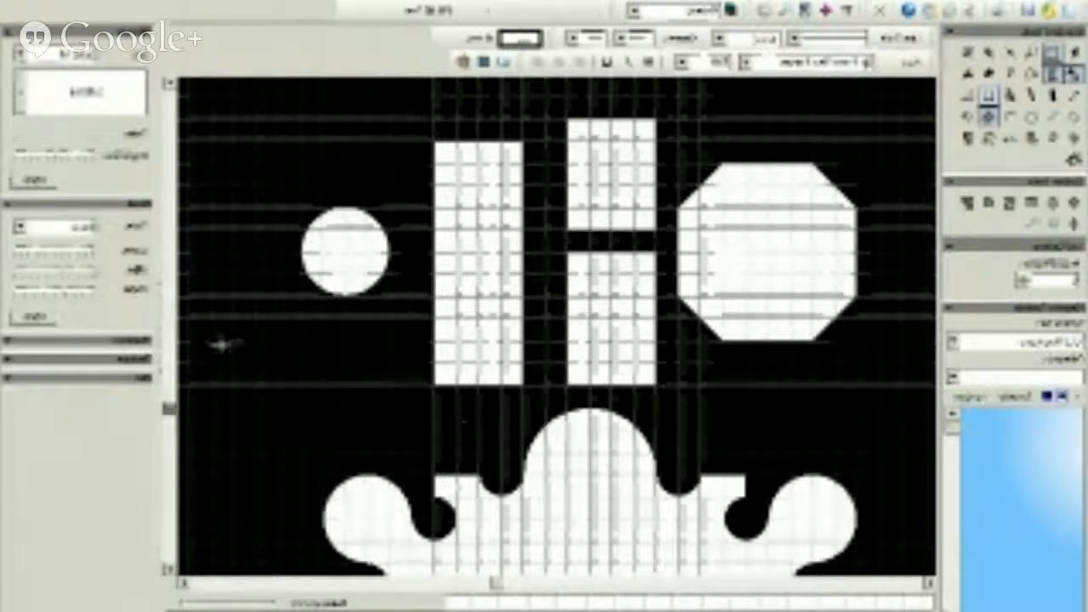
drag(212, 342, 345, 409)
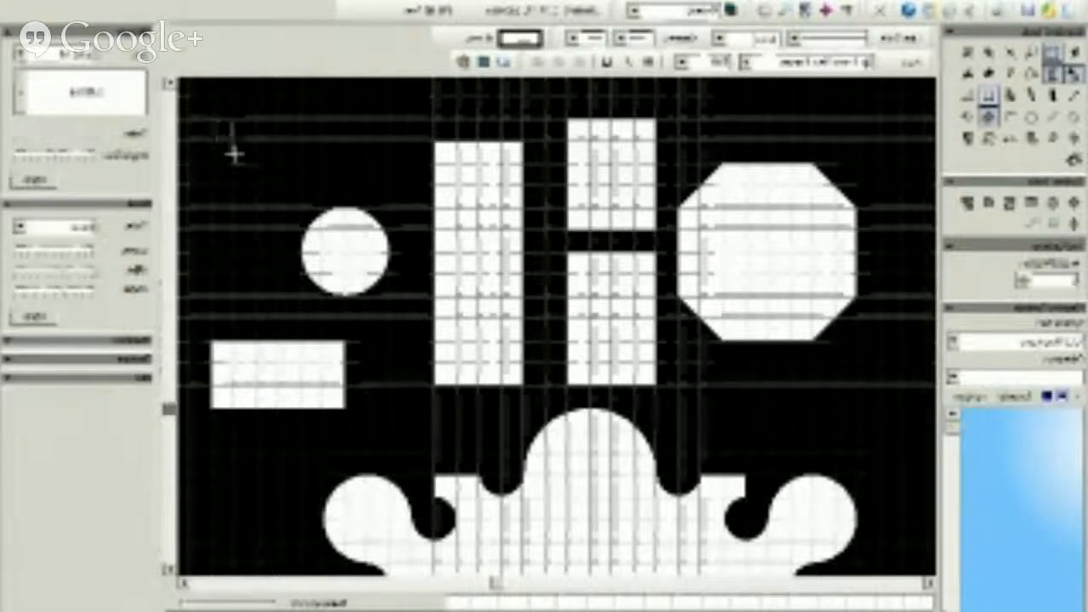
drag(329, 190, 323, 186)
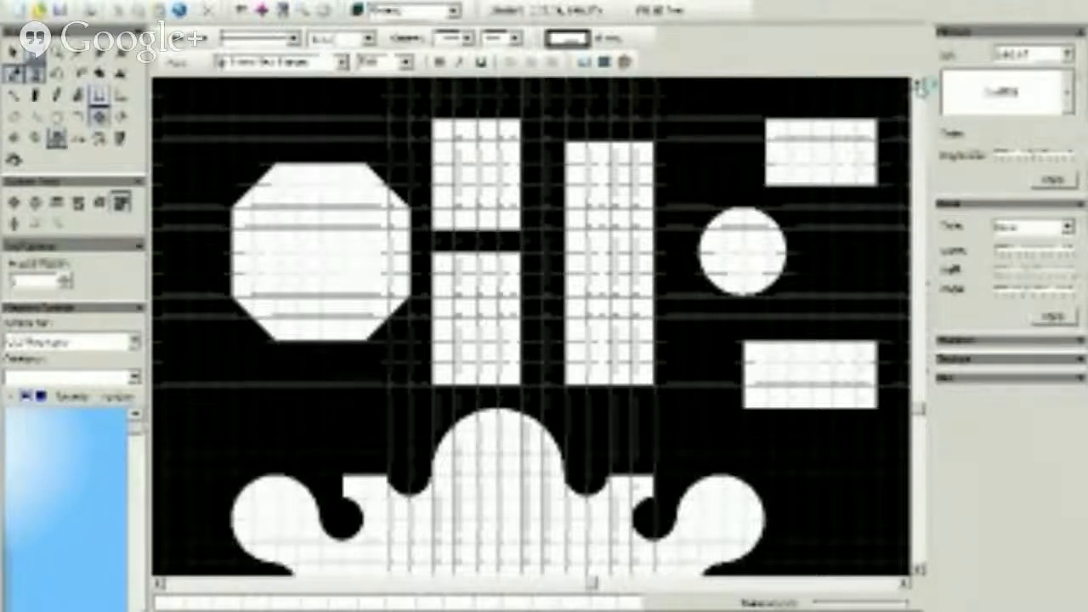
Step: Move the stacked rectangles above and below the octagon and shift the tall rectangle against the small circle, clearing the space above the dome
scroll(531, 327, up, 2)
scroll(531, 327, up, 2)
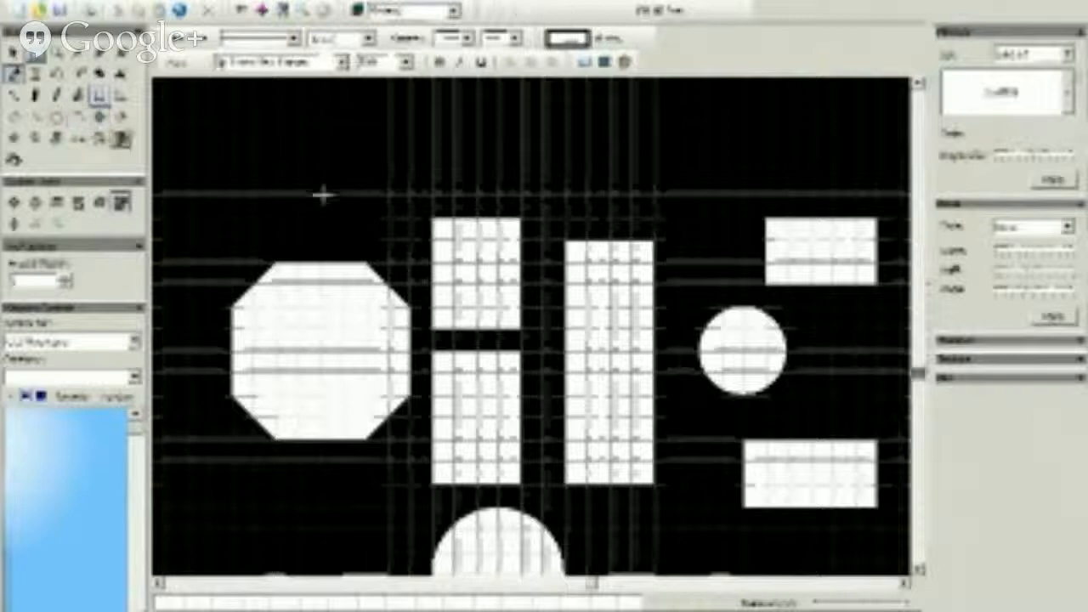
click(12, 55)
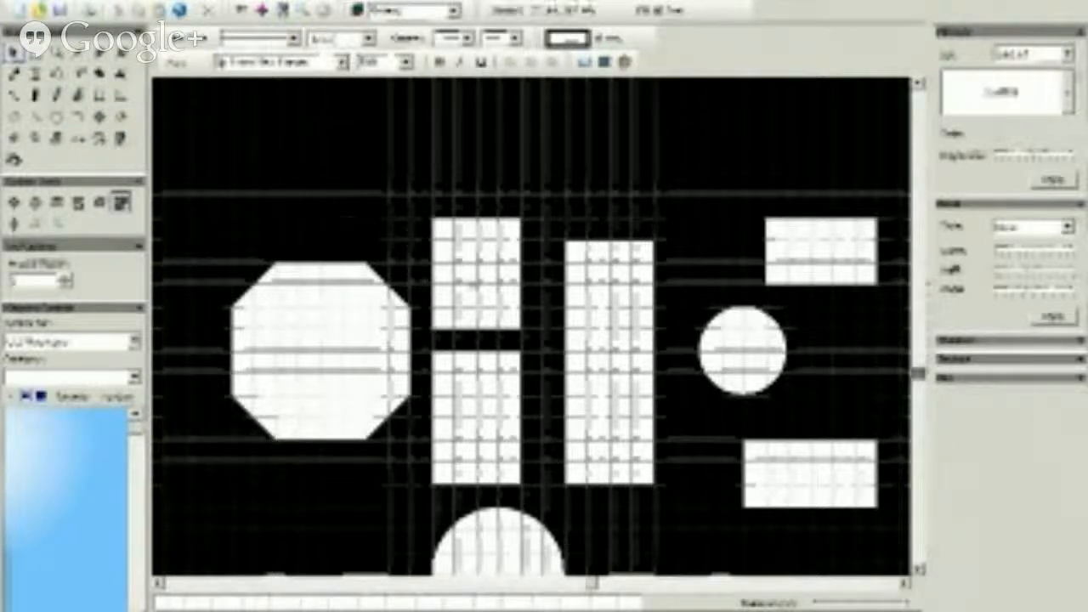
drag(477, 289, 297, 179)
drag(451, 408, 192, 473)
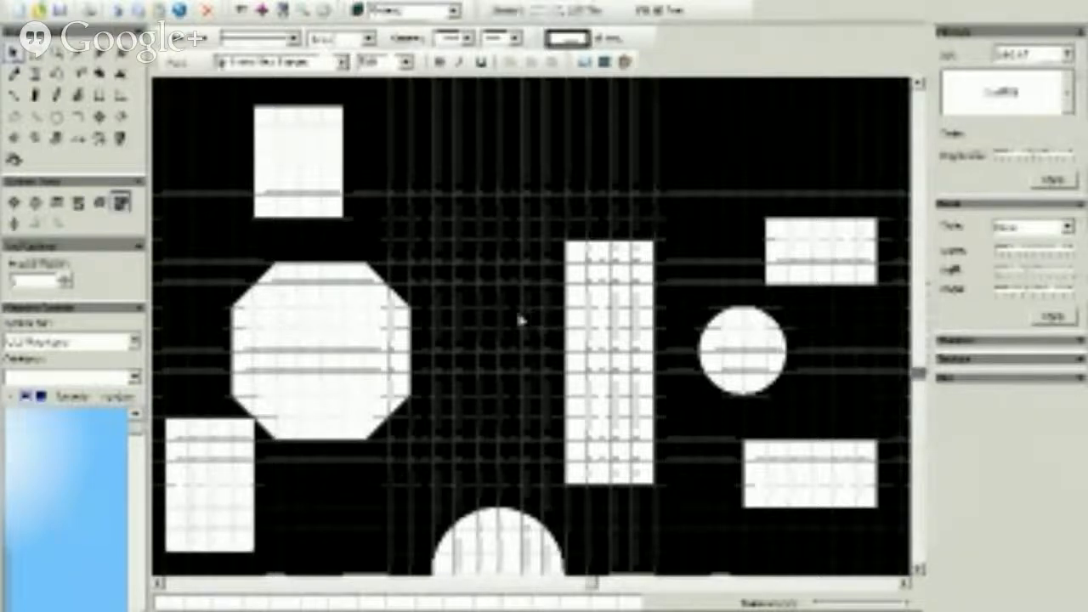
drag(602, 347, 648, 347)
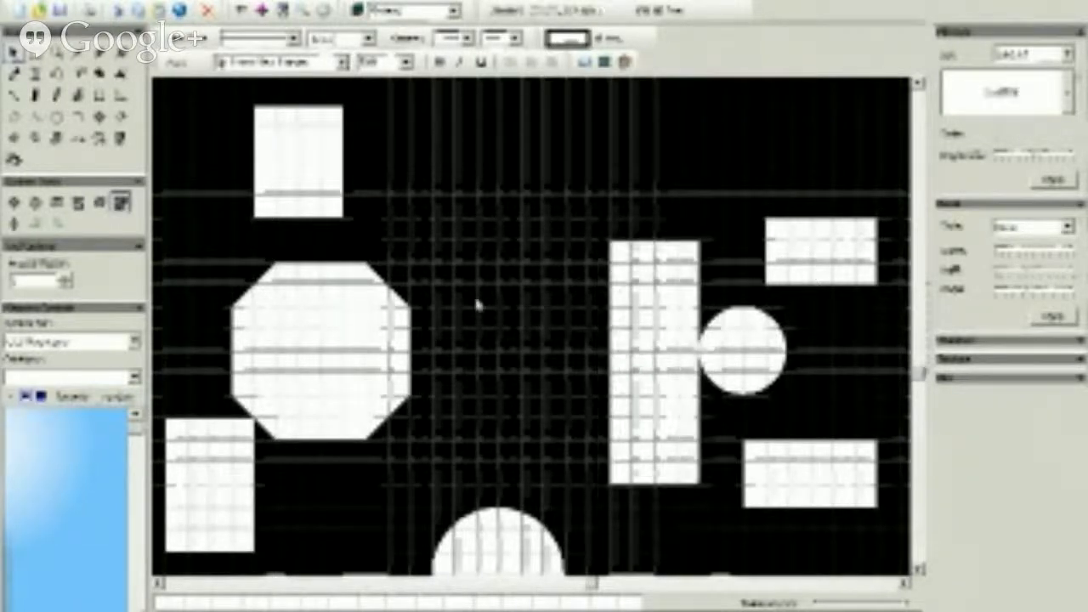
Step: Draw a narrow white neck rectangle about two by five grid squares, rising from the middle of the dome
click(100, 95)
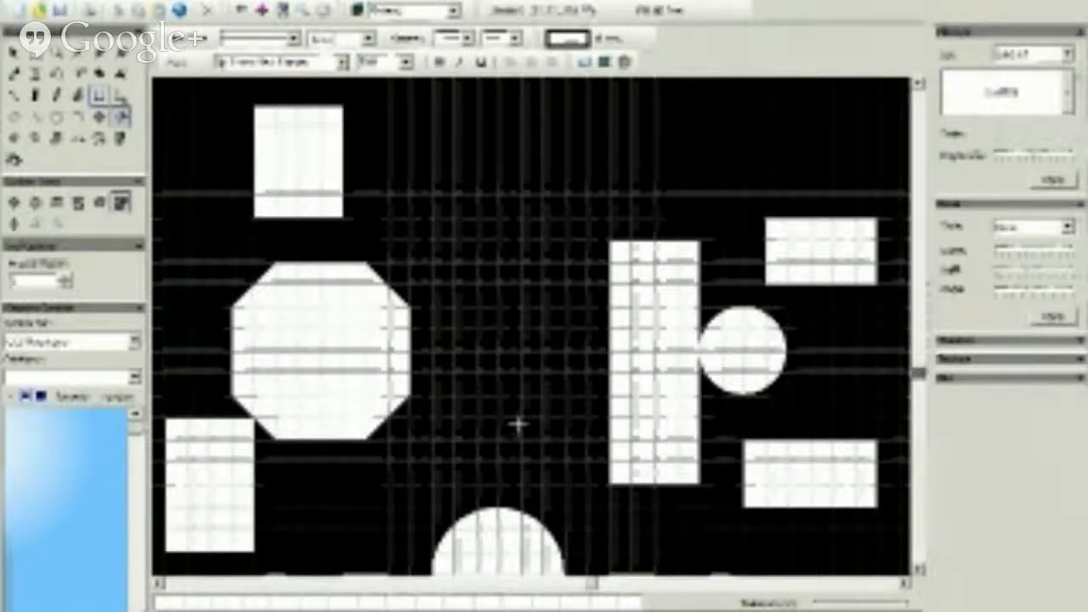
drag(518, 420, 476, 528)
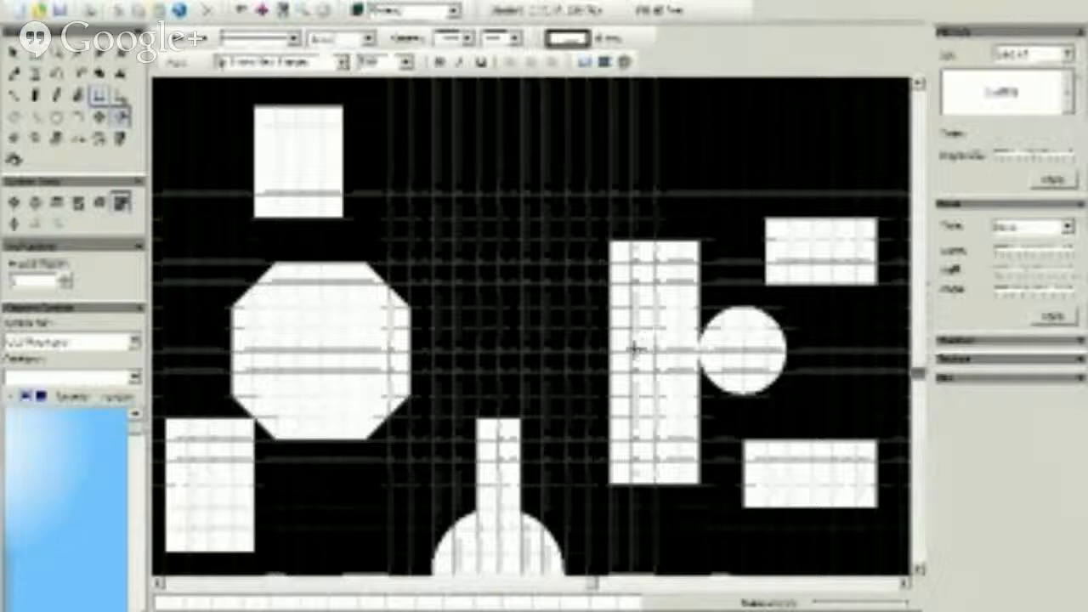
Step: Draw a white rectangle about five by four grid squares above the rectangle near the small circle, and move the circle onto the neck's top
drag(635, 348, 802, 169)
click(14, 52)
drag(634, 325, 607, 360)
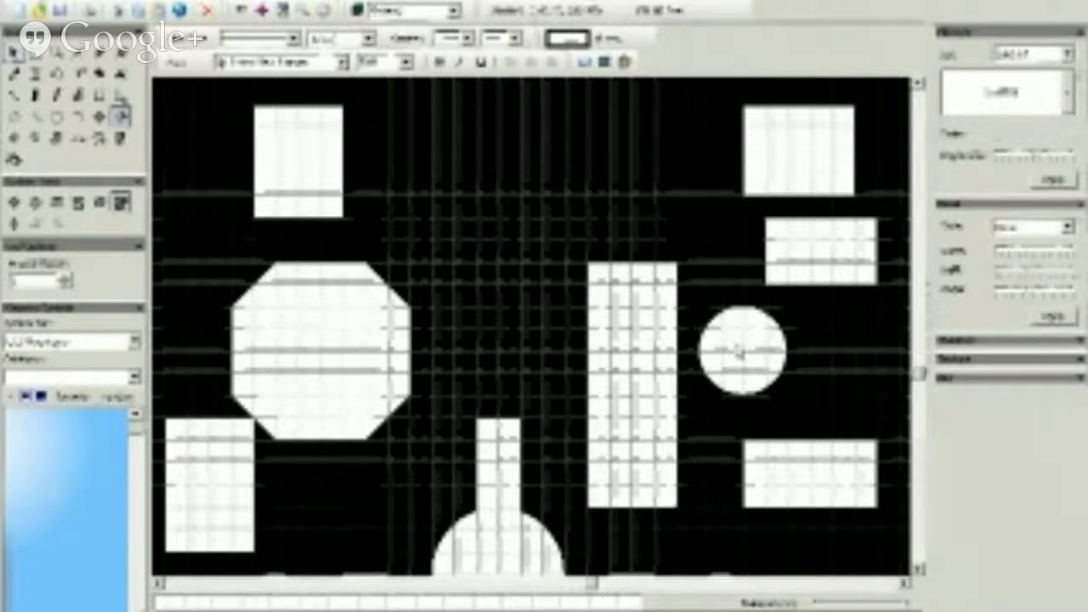
drag(738, 353, 492, 393)
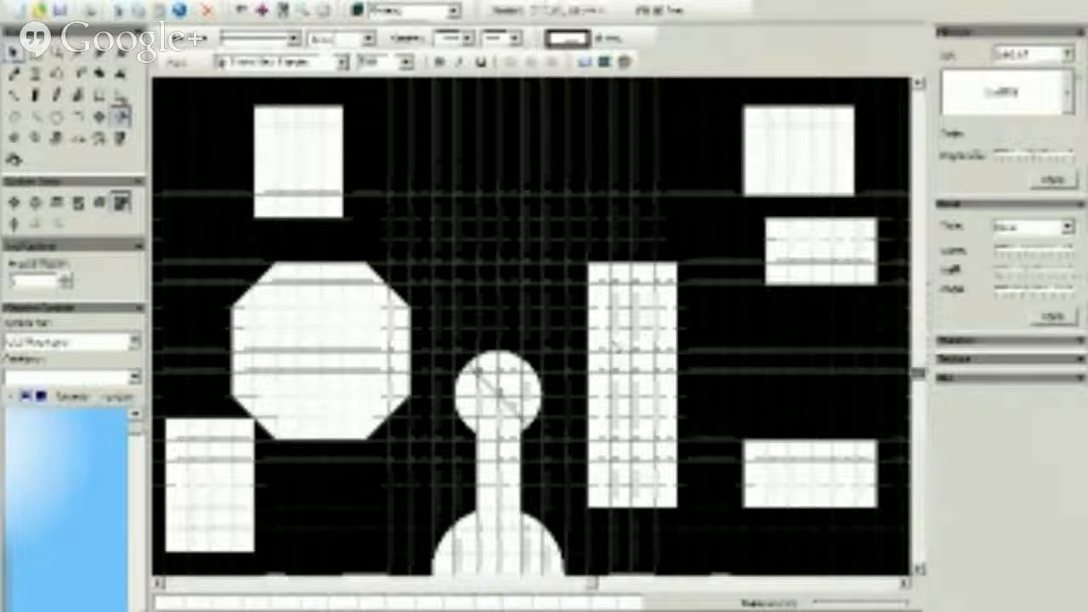
Step: Raise the tall rectangle by about six grid squares and the octagon by two, so the octagon meets the rectangle above it
drag(618, 359, 620, 224)
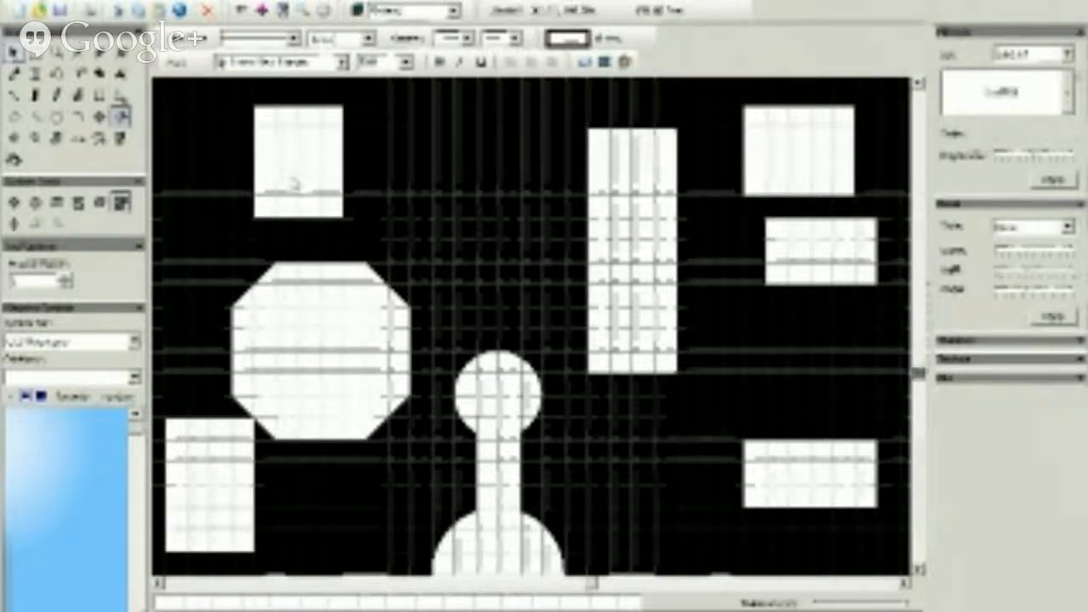
drag(316, 360, 273, 315)
drag(592, 585, 448, 587)
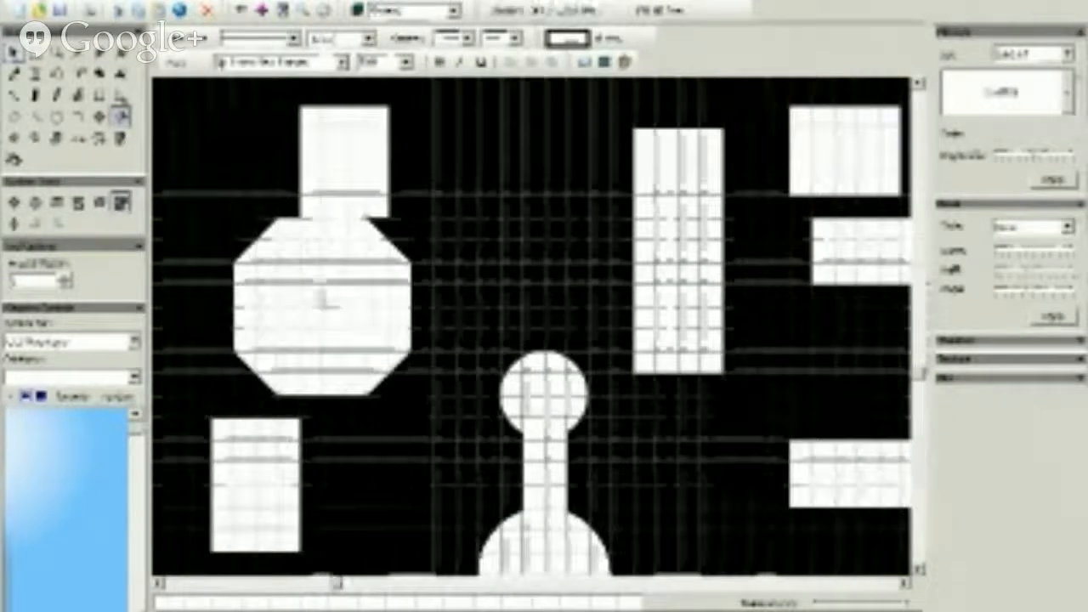
drag(321, 309, 363, 307)
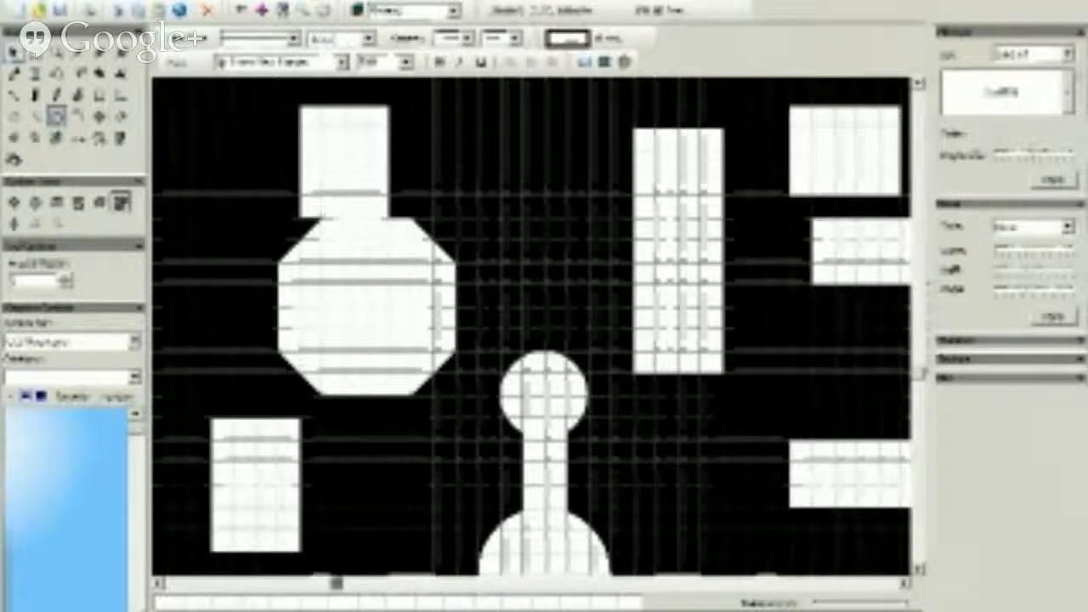
Step: Shift the tall rectangle two grid squares up and outward, and spread the two upper side rectangles apart vertically, about four squares between them
click(57, 94)
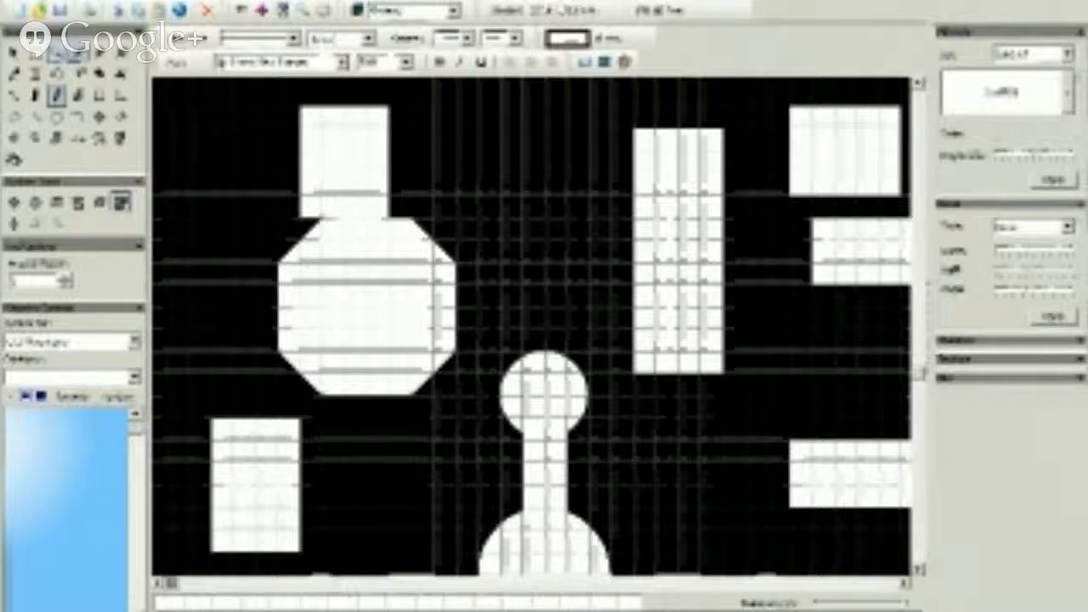
scroll(619, 255, down, 1)
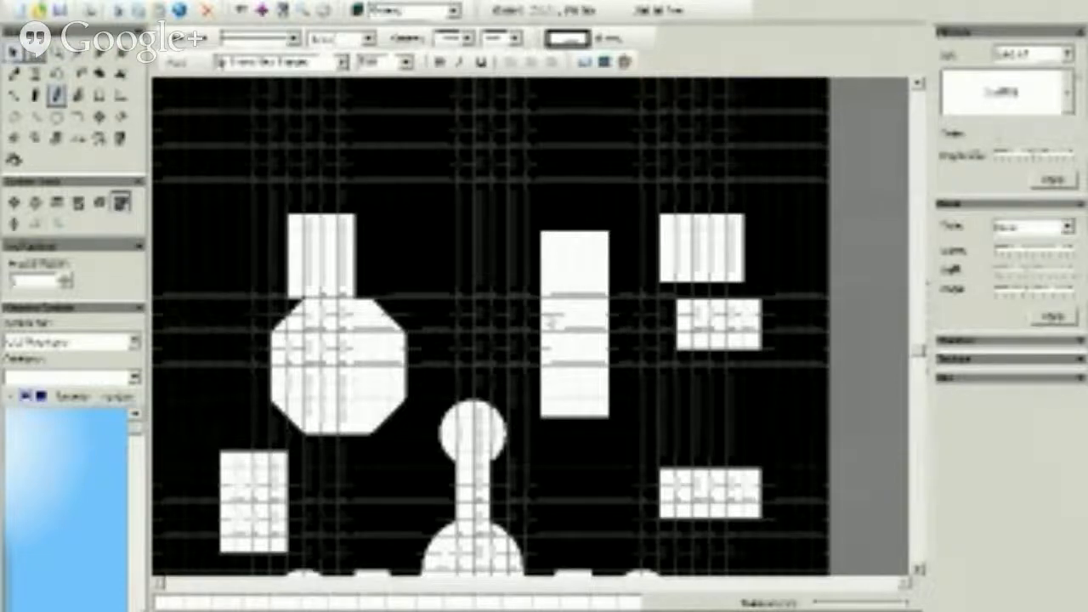
drag(557, 304, 598, 291)
drag(695, 252, 714, 416)
mouse_move(704, 279)
mouse_down()
mouse_move(699, 327)
mouse_move(704, 298)
mouse_up()
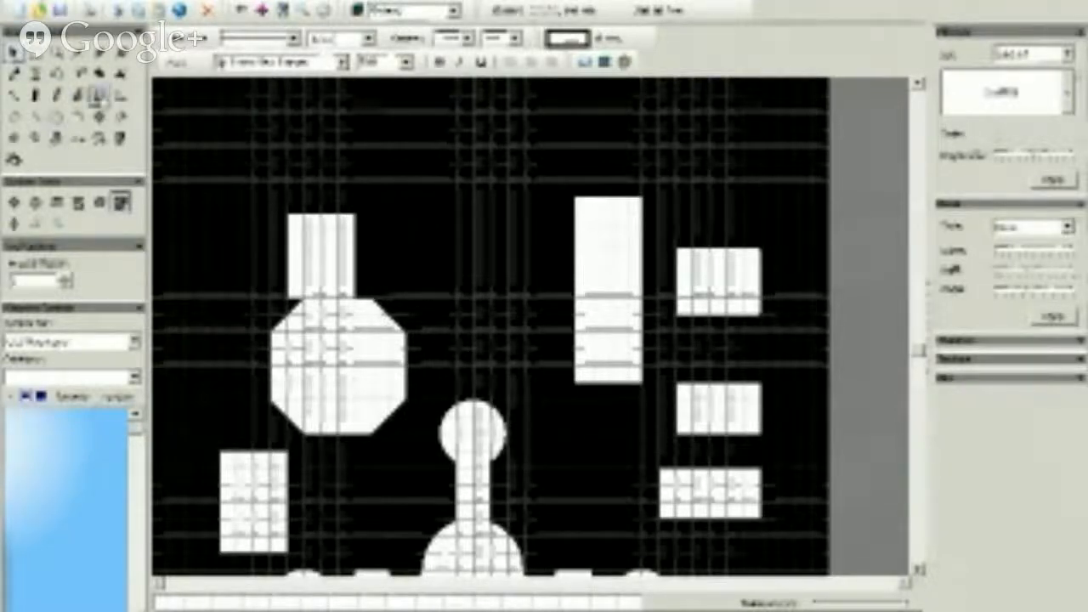
Step: Draw a white rectangle about six by five grid squares and put it in place of the five-by-four one, moving that one high above the neck
click(98, 95)
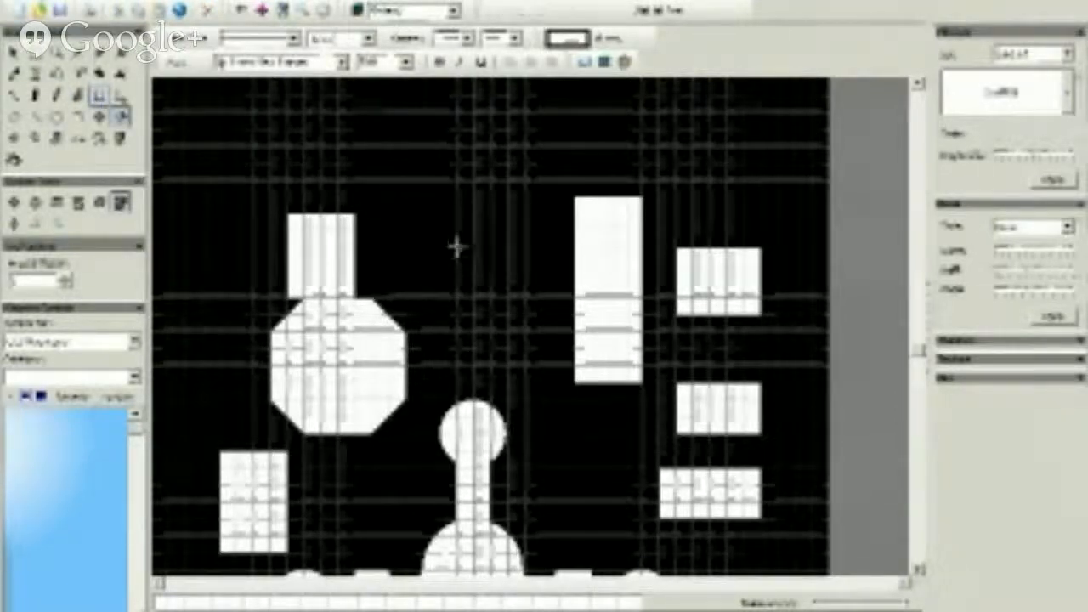
drag(456, 250, 561, 334)
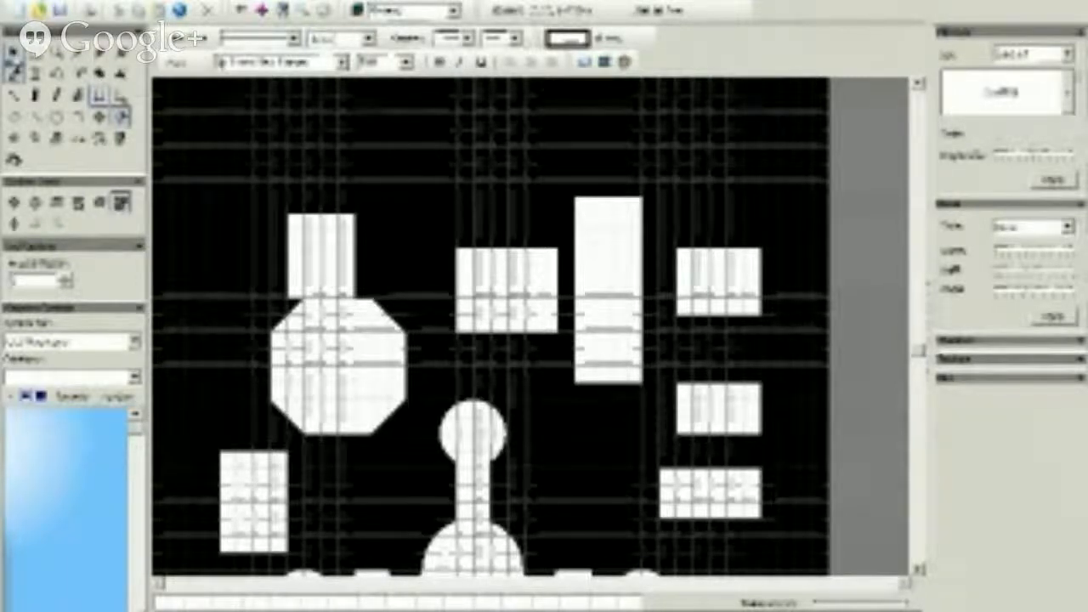
click(13, 53)
drag(692, 251, 422, 133)
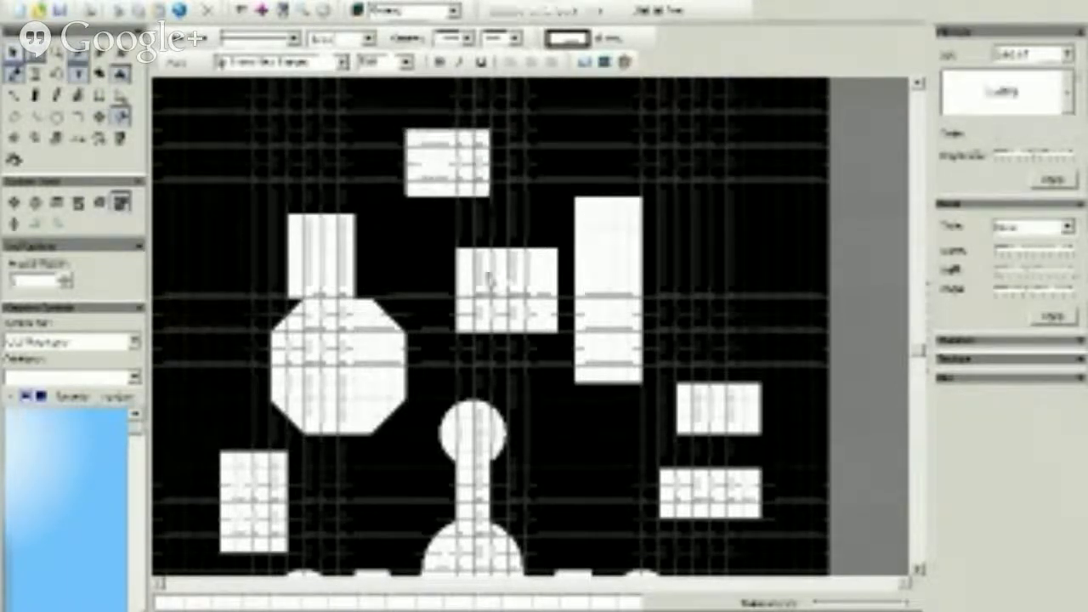
drag(514, 254, 718, 255)
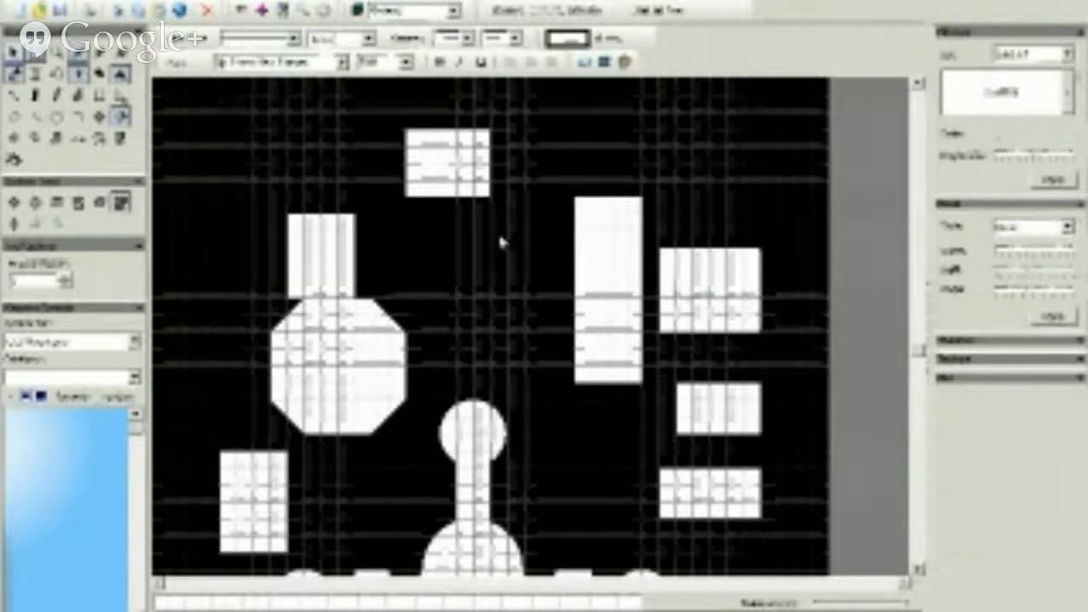
Step: Move the five-by-three rectangle to one grid square below the six-by-five one, and place a copy of it one square above
drag(708, 414, 691, 380)
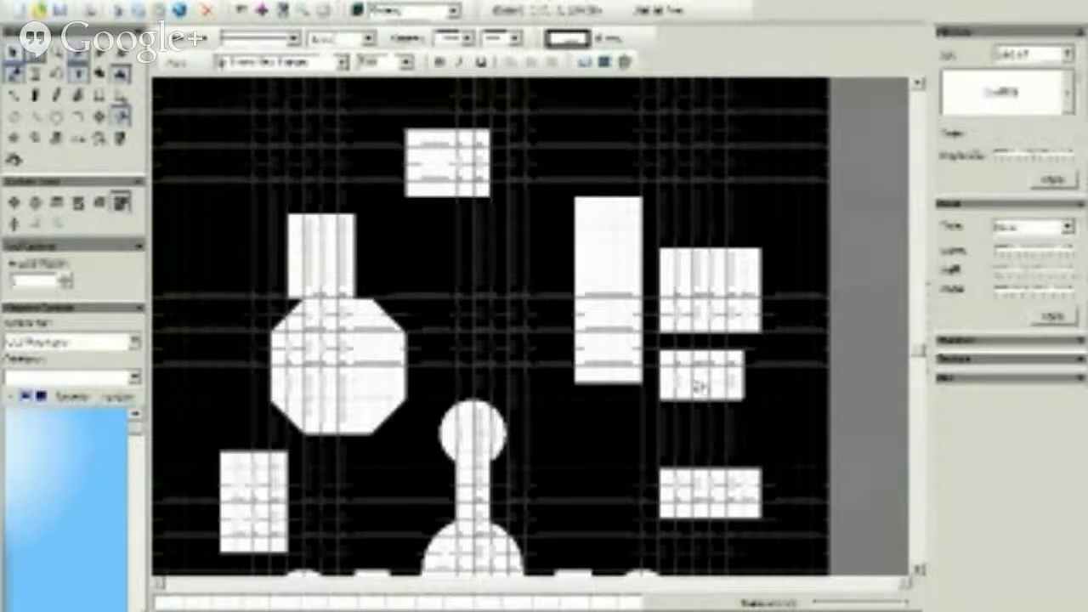
right_click(699, 387)
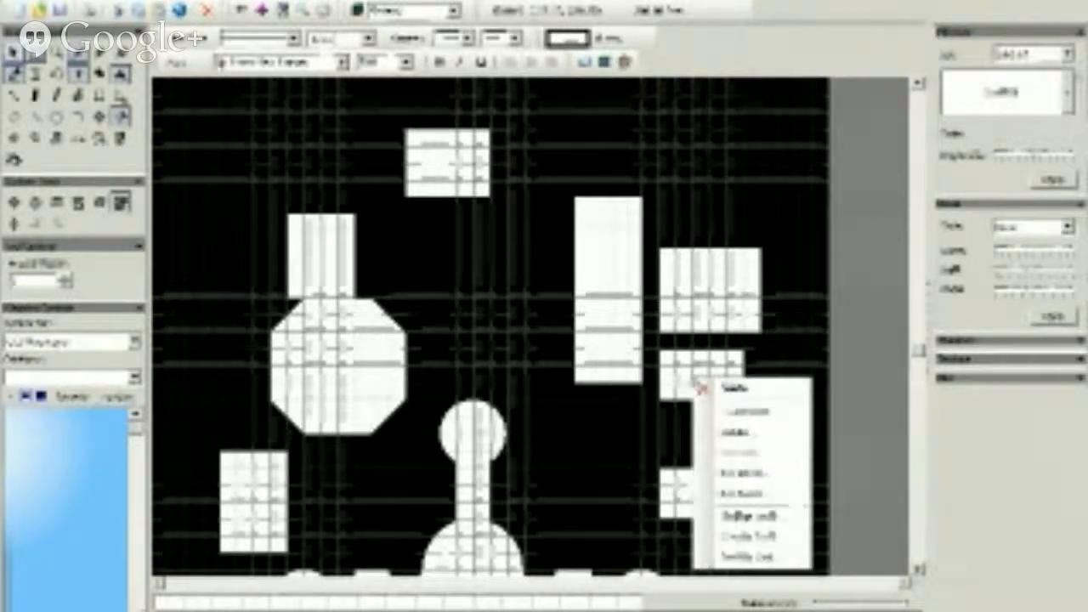
click(677, 380)
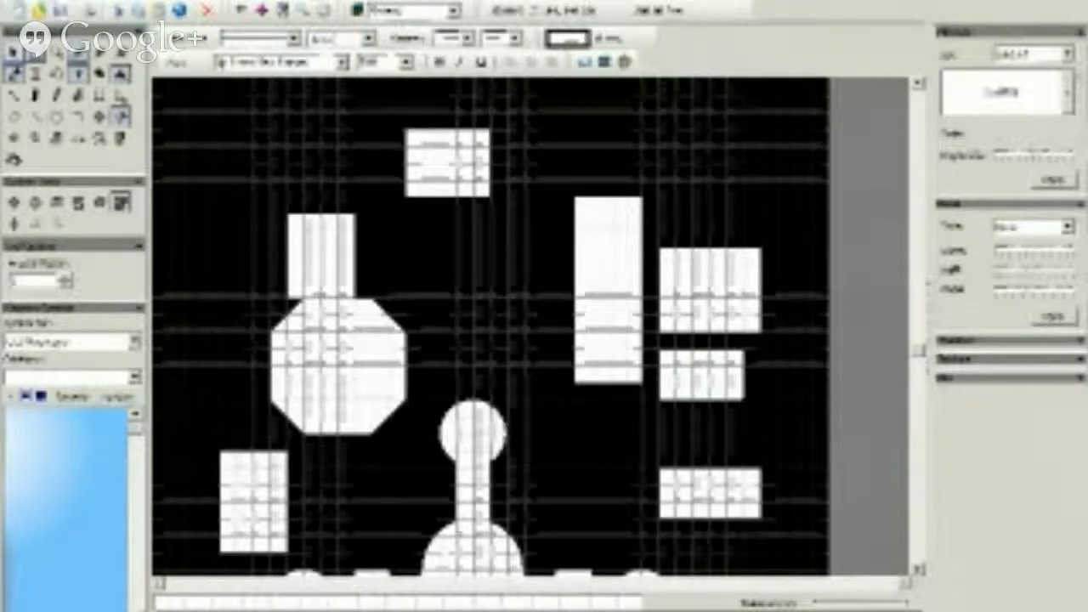
click(31, 1)
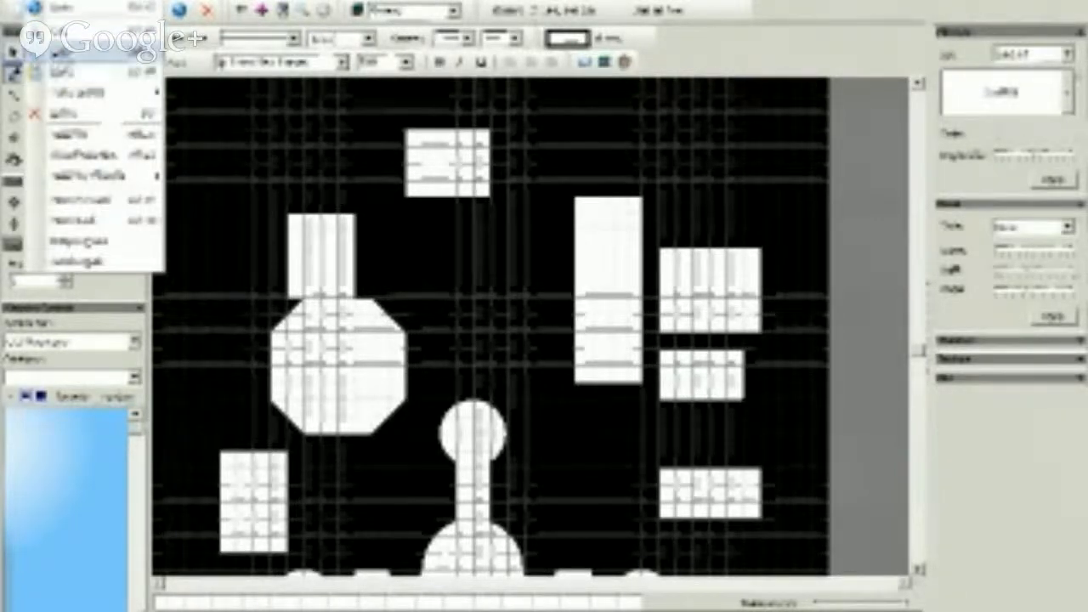
click(68, 53)
click(31, 1)
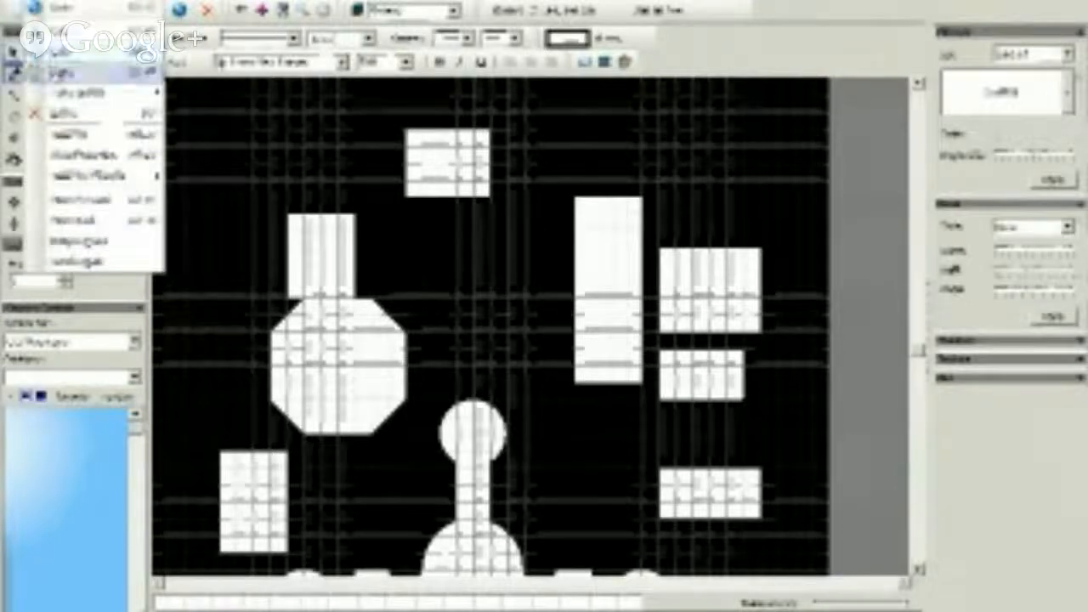
click(61, 73)
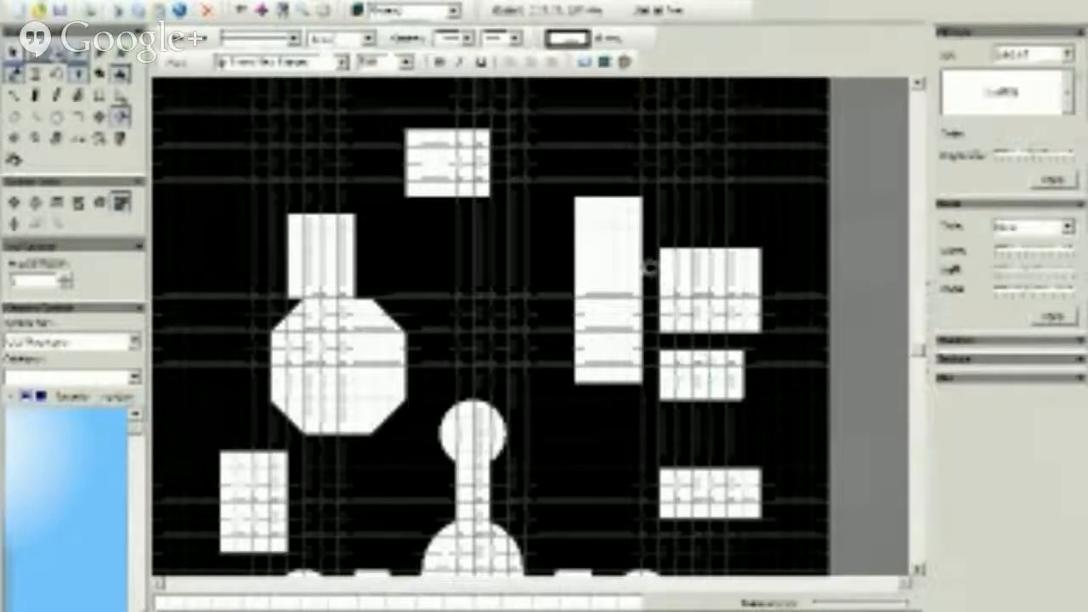
drag(682, 366, 693, 218)
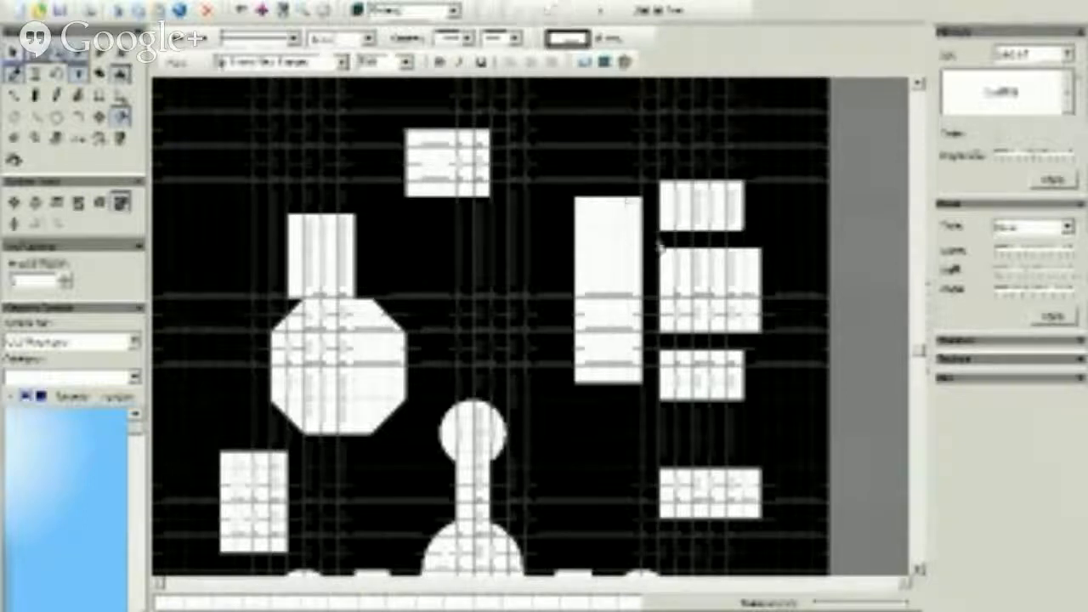
Step: Shift the three stacked rectangles outward by three grid squares, and move the tall rectangle across until it overlaps the octagon
drag(710, 294, 762, 293)
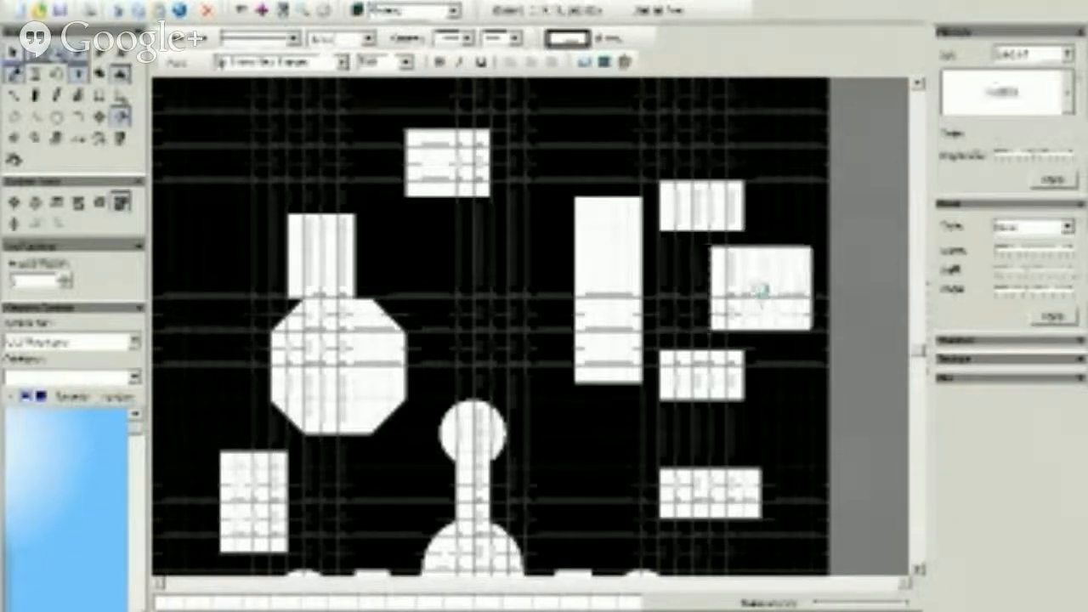
drag(698, 380, 755, 380)
drag(676, 210, 731, 217)
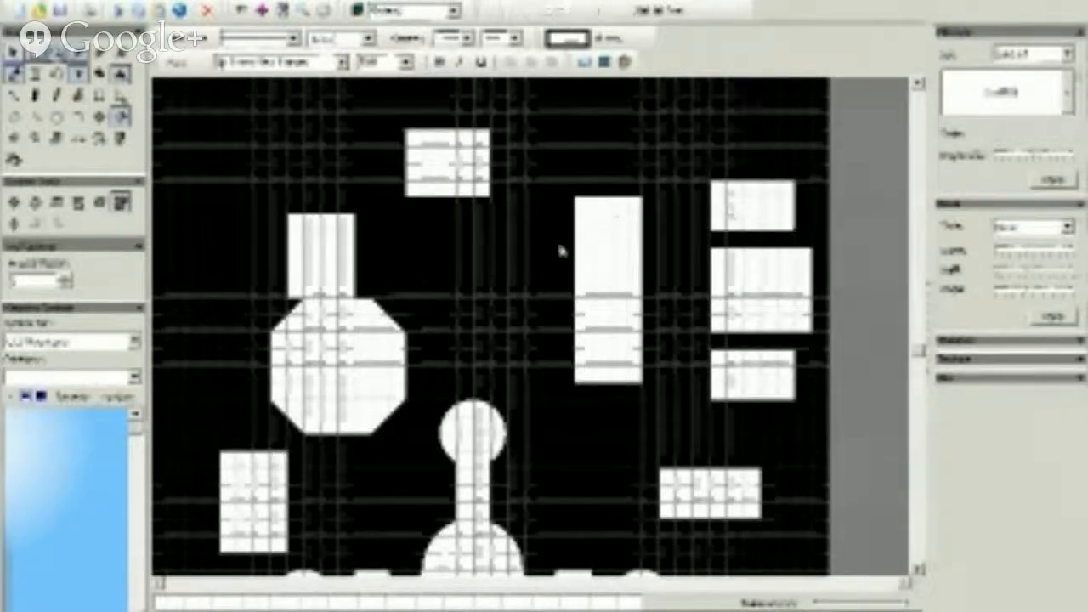
drag(605, 291, 427, 291)
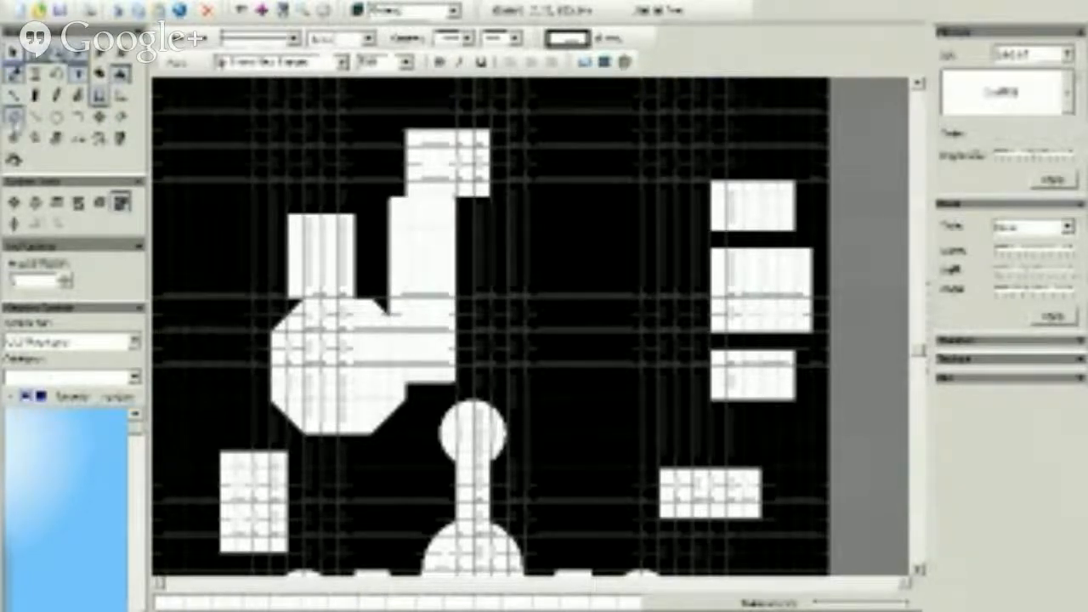
Step: Draw a white polygon about six by thirteen grid squares beside the three stacked rectangles, with both corners facing the neck chamfered two squares
click(68, 138)
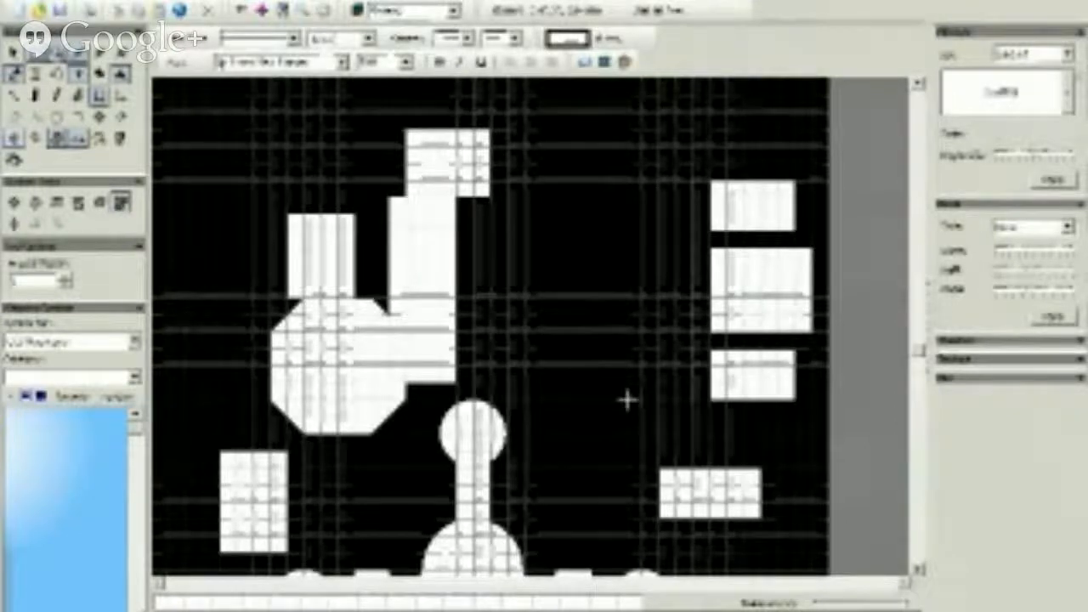
click(591, 285)
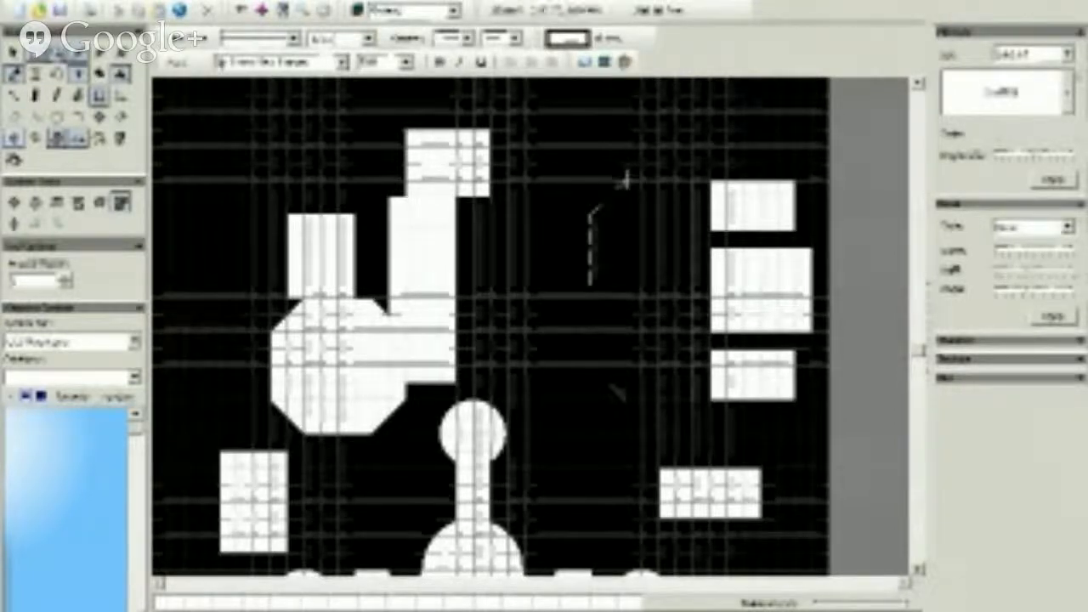
click(628, 192)
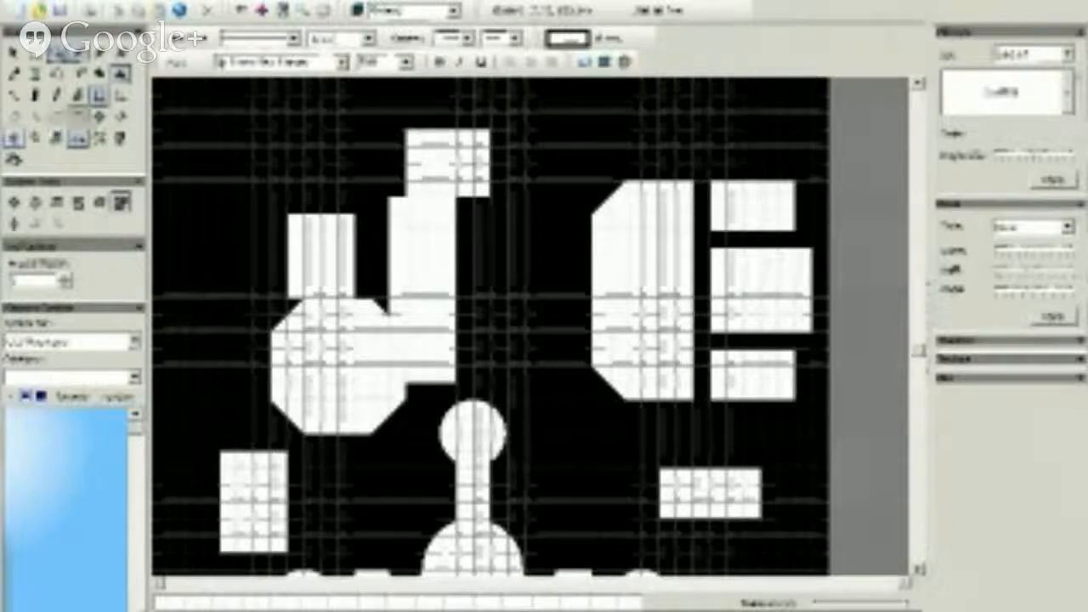
Step: Draw three white one-square connectors joining the chamfered polygon to each of the three stacked rectangles
click(100, 117)
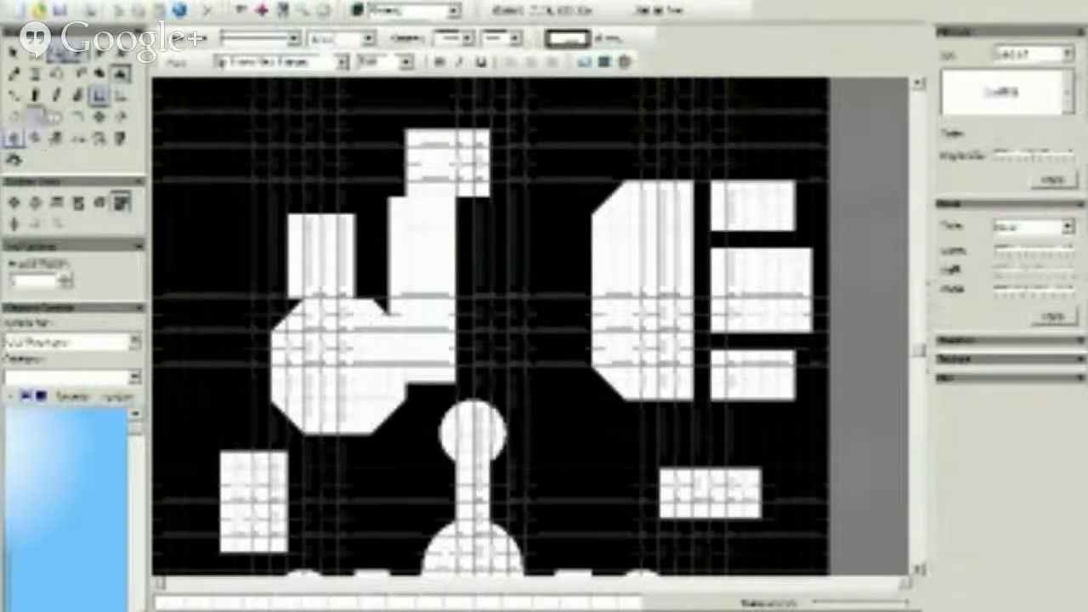
click(99, 96)
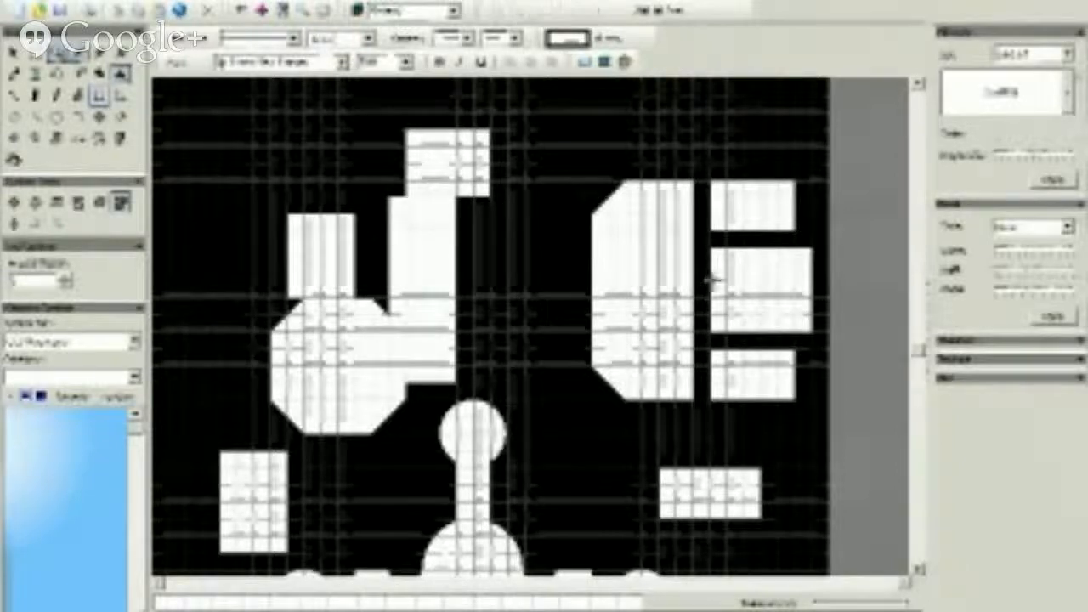
drag(678, 298, 676, 295)
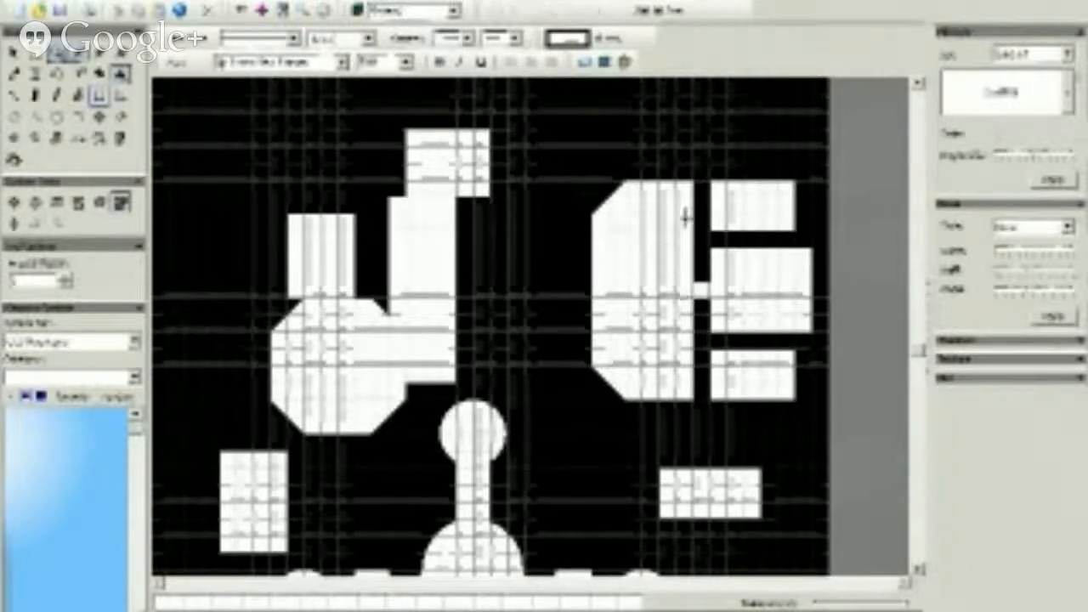
drag(694, 198, 709, 213)
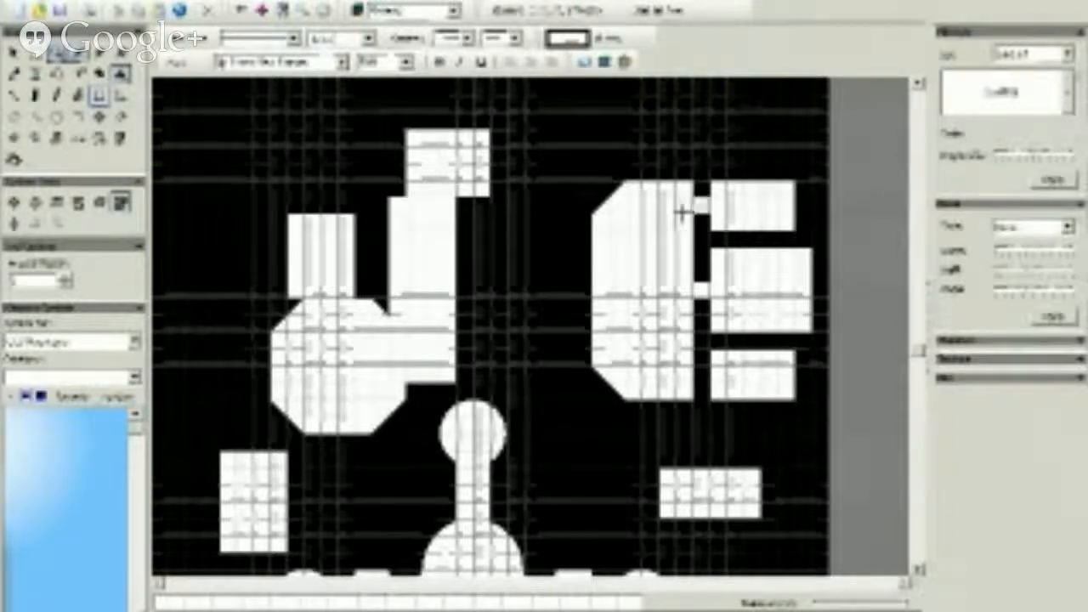
drag(710, 368, 681, 383)
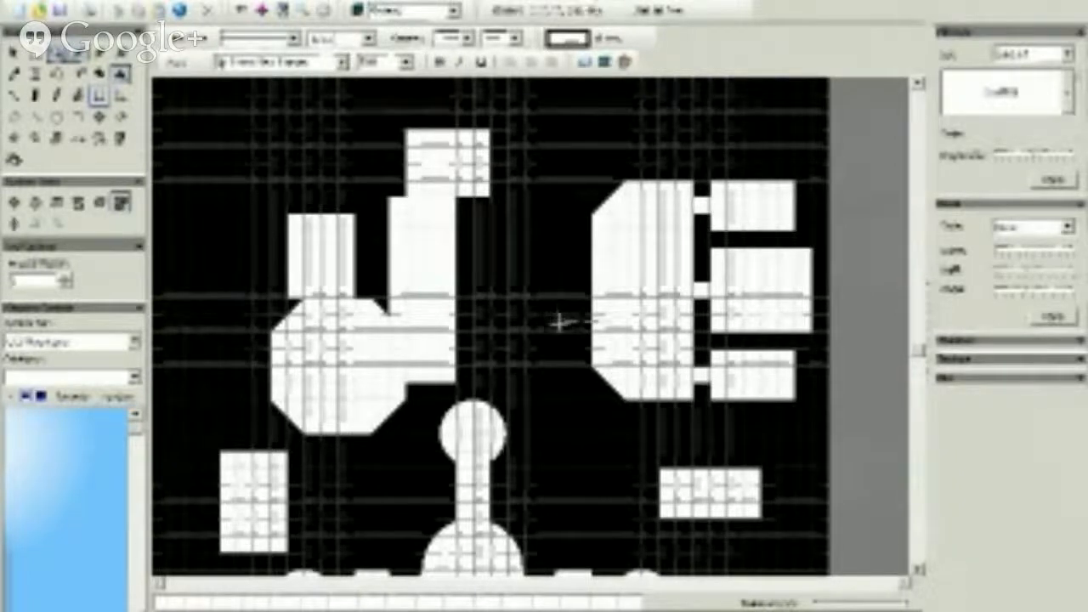
Step: Add a white block about five grid squares high protruding two squares from the polygon's chamfered side, with a stem about three by one squares
drag(557, 334, 558, 332)
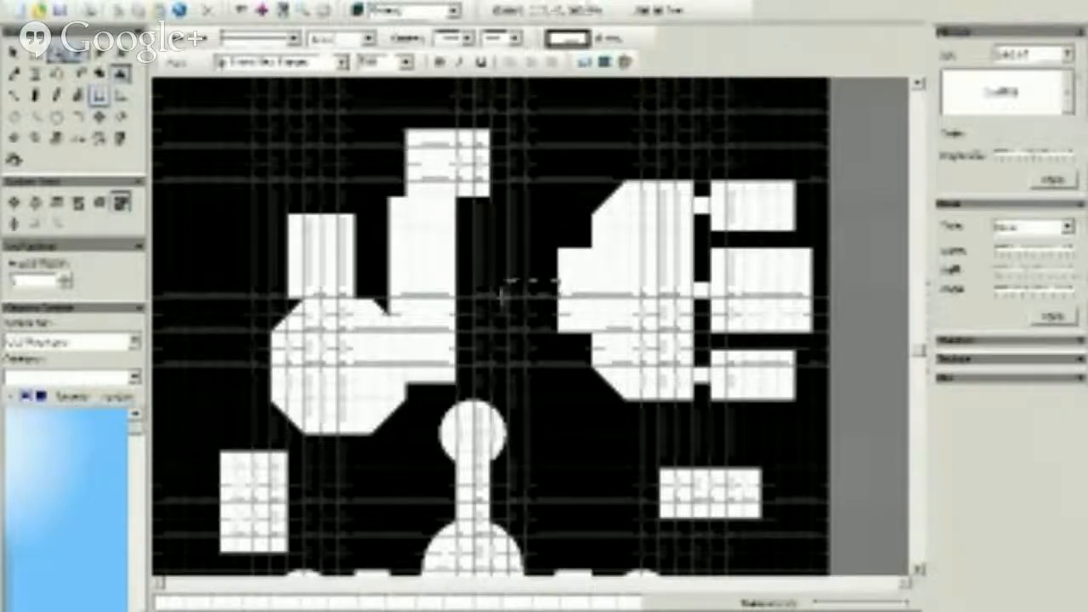
drag(505, 298, 506, 296)
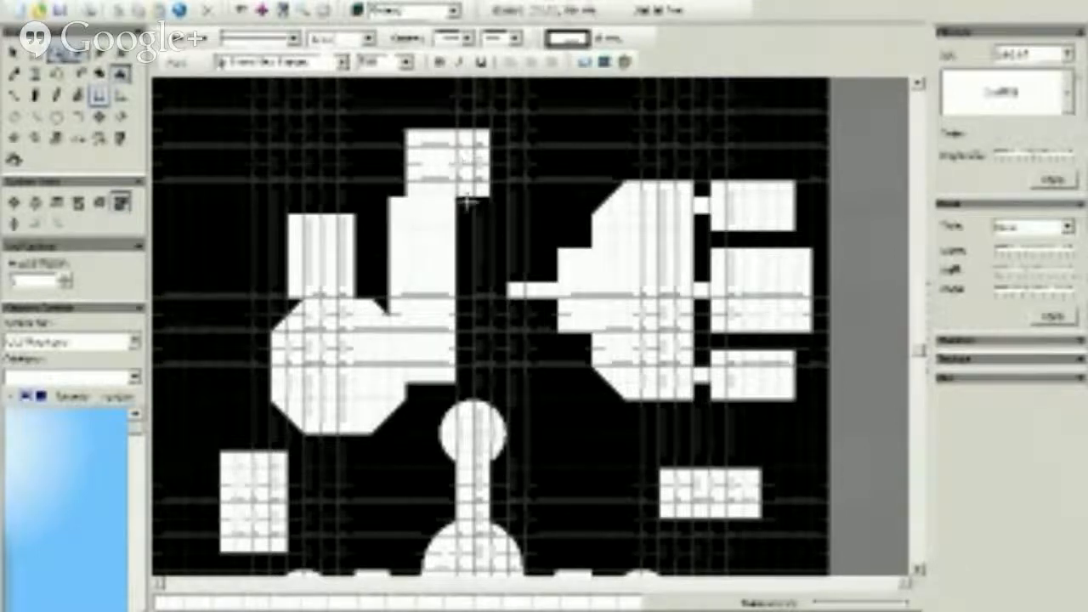
Step: Move the tall rectangle off the octagon to the outer side of the rectangle standing above the octagon
click(13, 53)
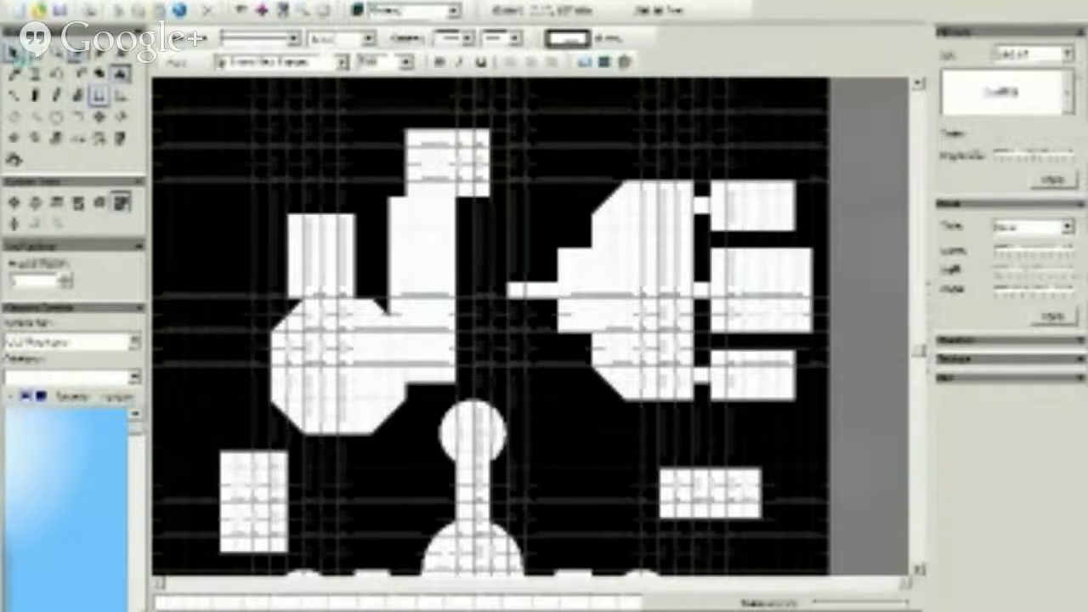
drag(427, 280, 239, 231)
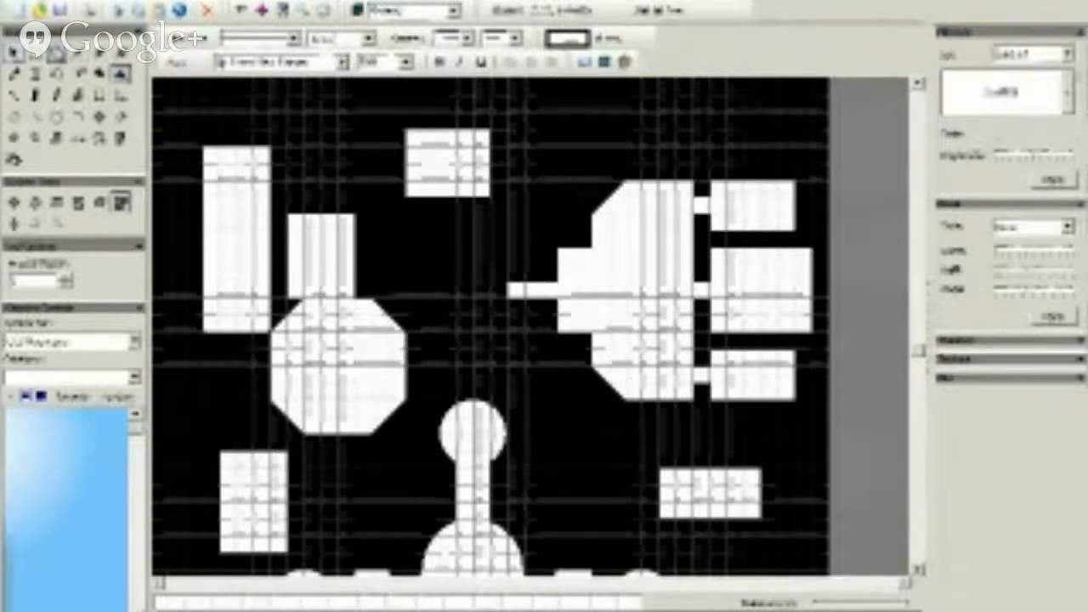
click(57, 52)
click(247, 244)
click(246, 244)
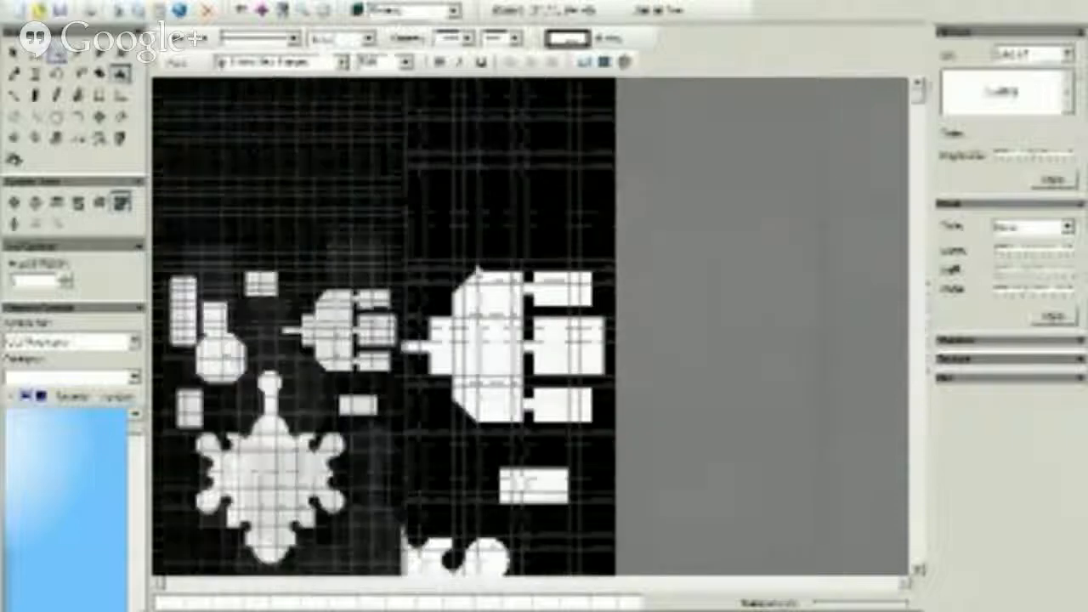
Step: Move the loose wide rectangle above the octagon and lift the smaller rectangle off the octagon's top edge up against it
scroll(281, 329, up, 5)
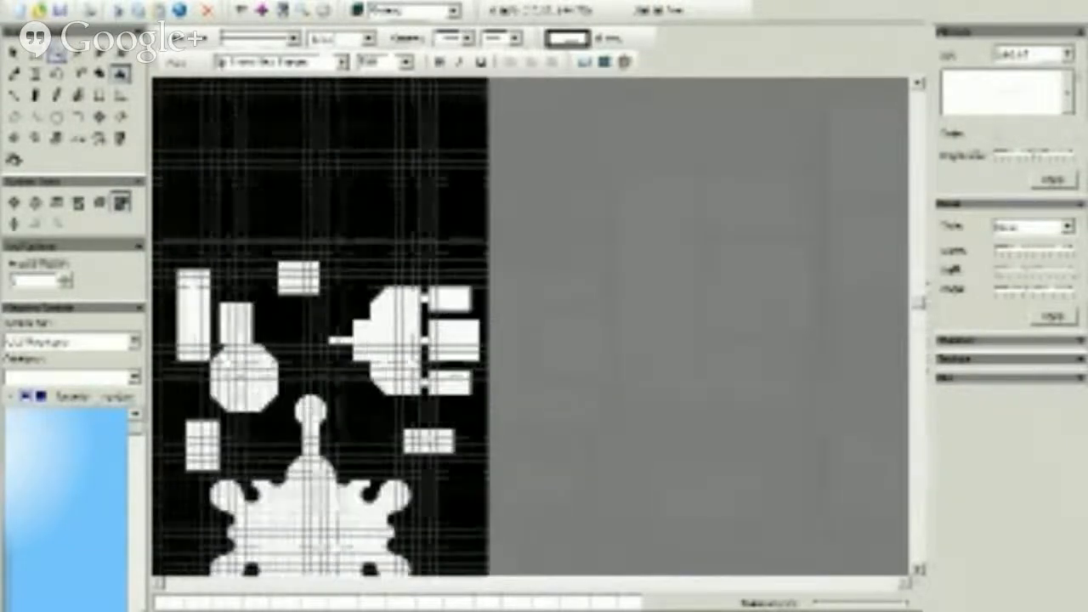
scroll(280, 329, up, 2)
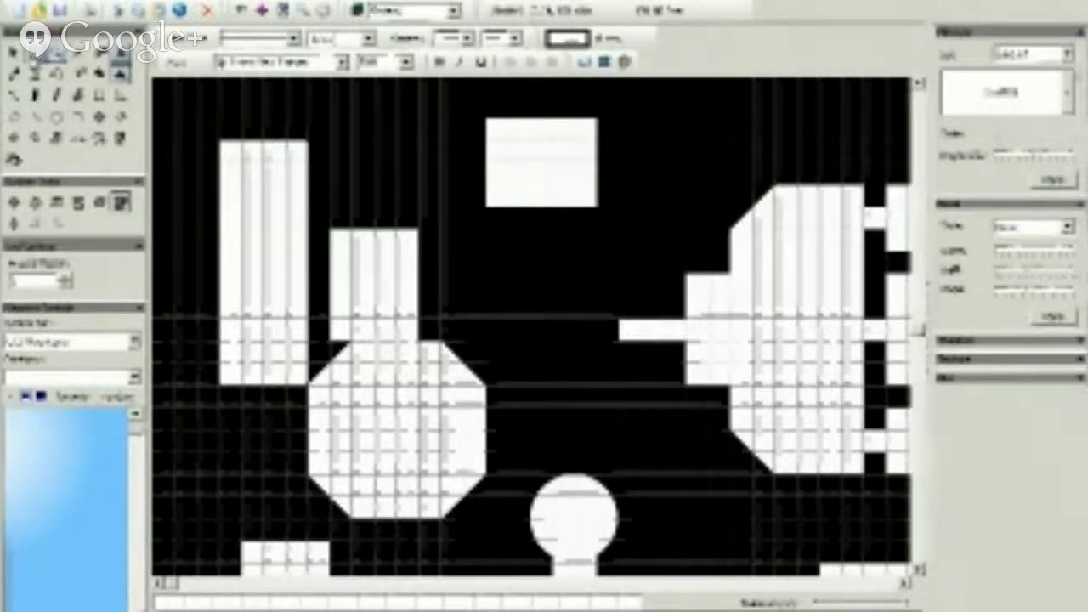
click(34, 74)
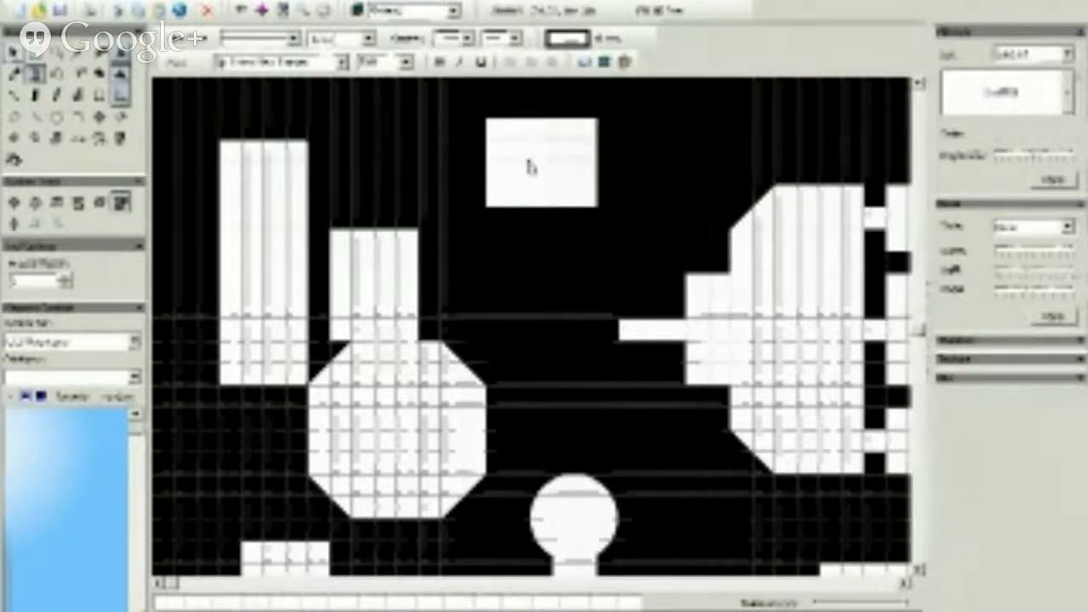
drag(530, 167, 370, 134)
mouse_move(369, 263)
mouse_down()
mouse_move(486, 287)
mouse_move(553, 322)
mouse_move(519, 279)
mouse_move(335, 250)
mouse_move(379, 247)
mouse_up()
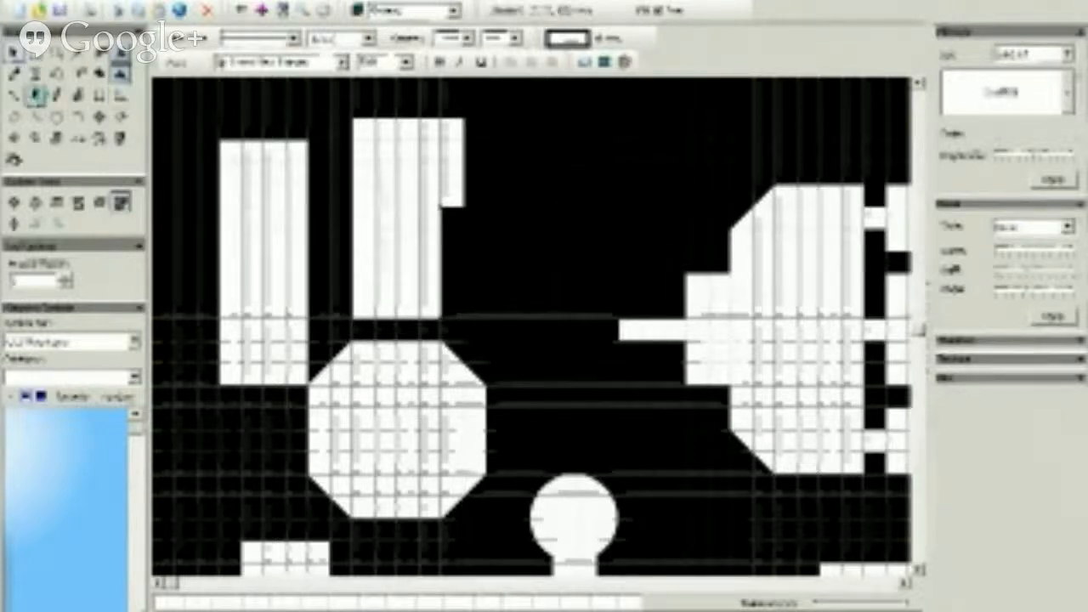
Step: Draw a white room about five by five grid squares at the free end of the chamfered polygon's stem
click(98, 95)
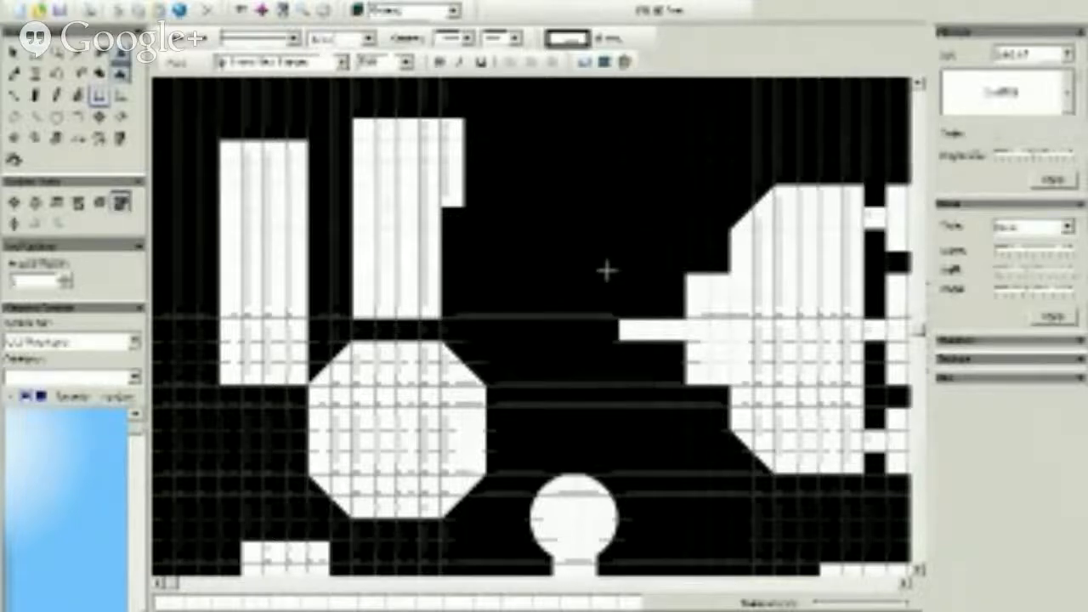
drag(613, 278, 520, 387)
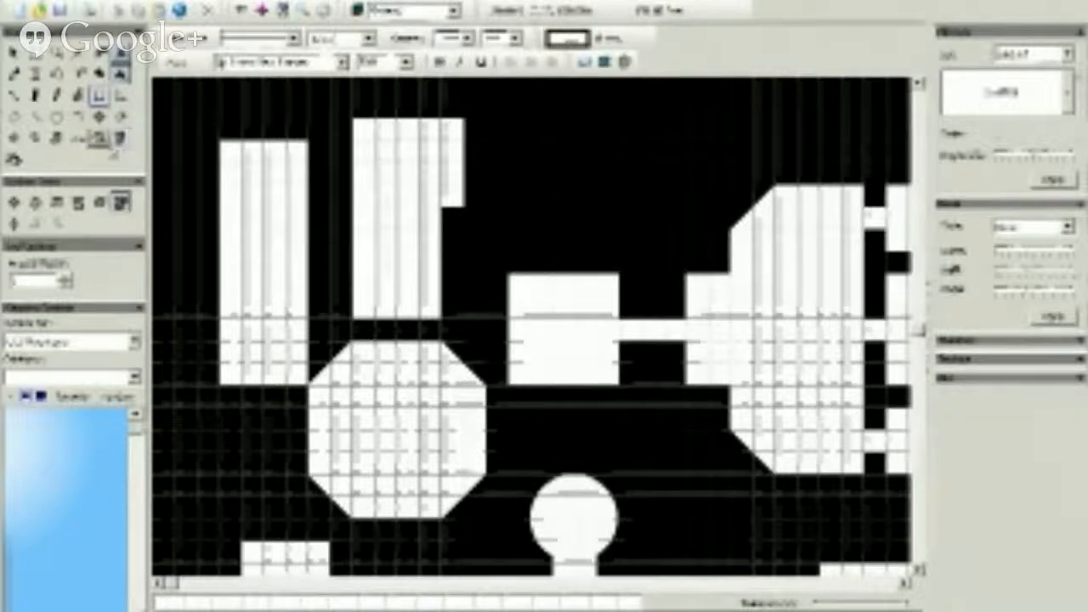
Step: Draw five black circles about two grid squares in diameter on the chamfered polygon
click(99, 140)
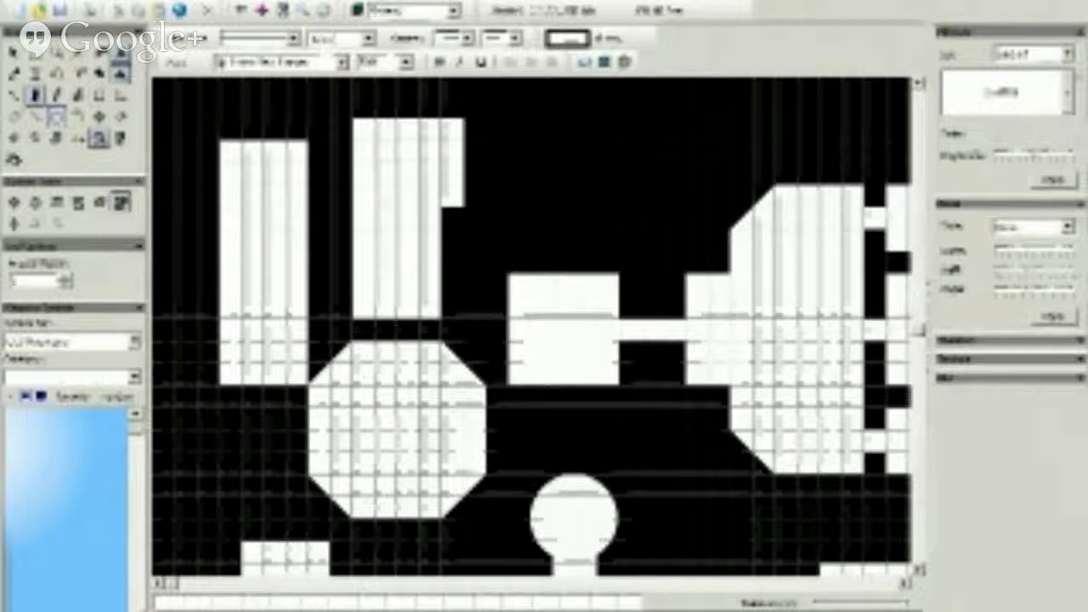
click(207, 605)
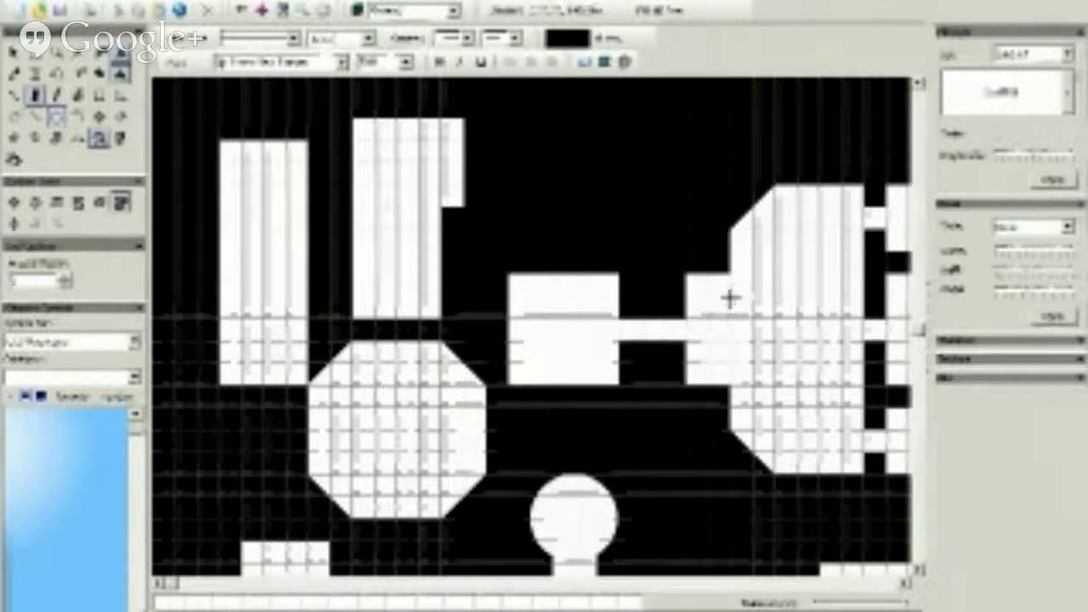
drag(730, 297, 775, 341)
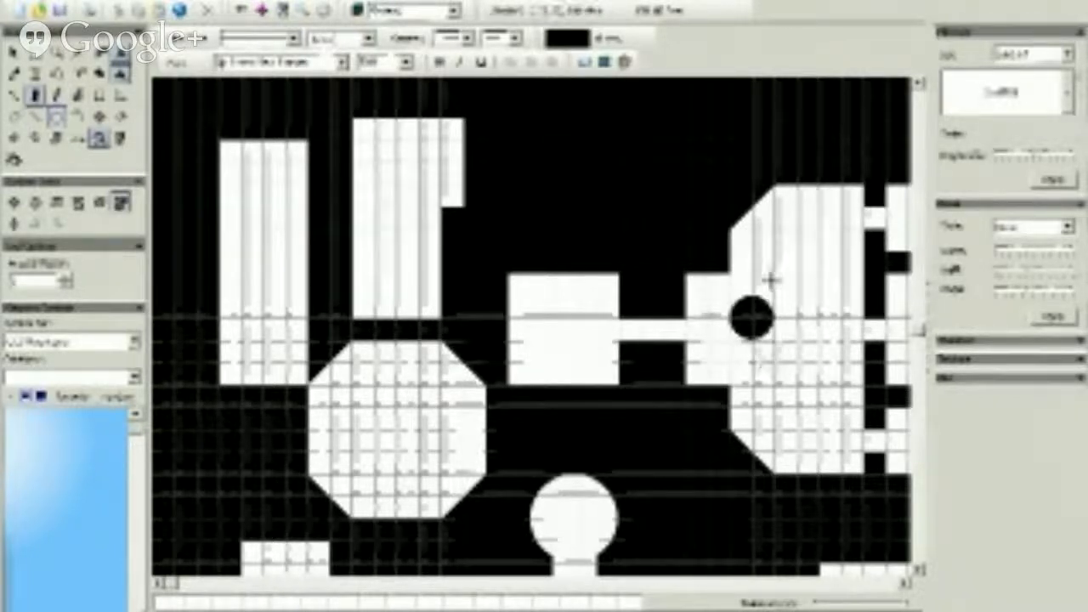
drag(777, 231, 818, 272)
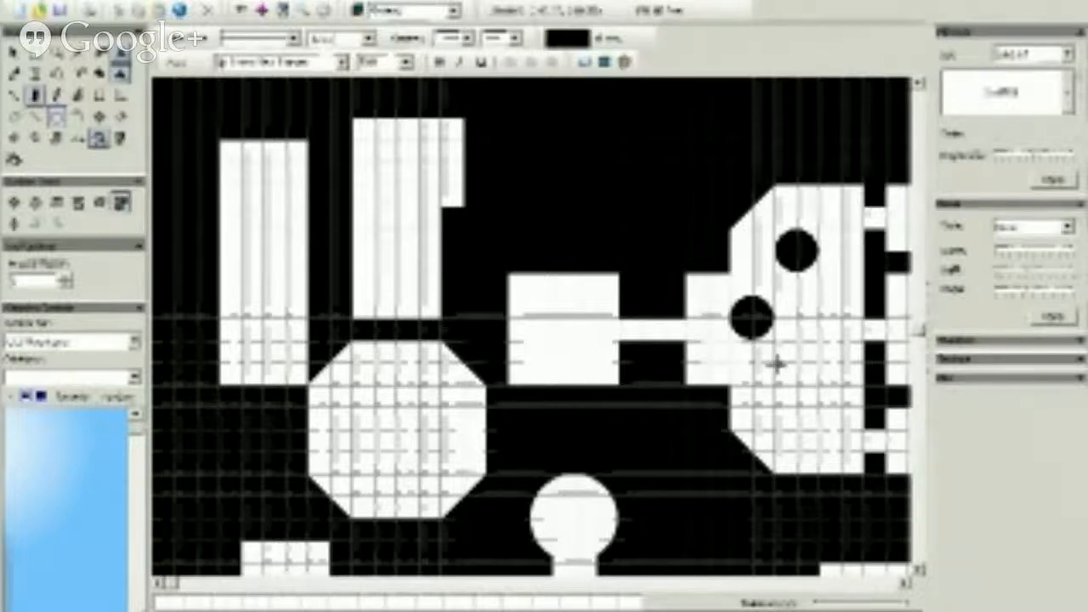
drag(776, 364, 818, 406)
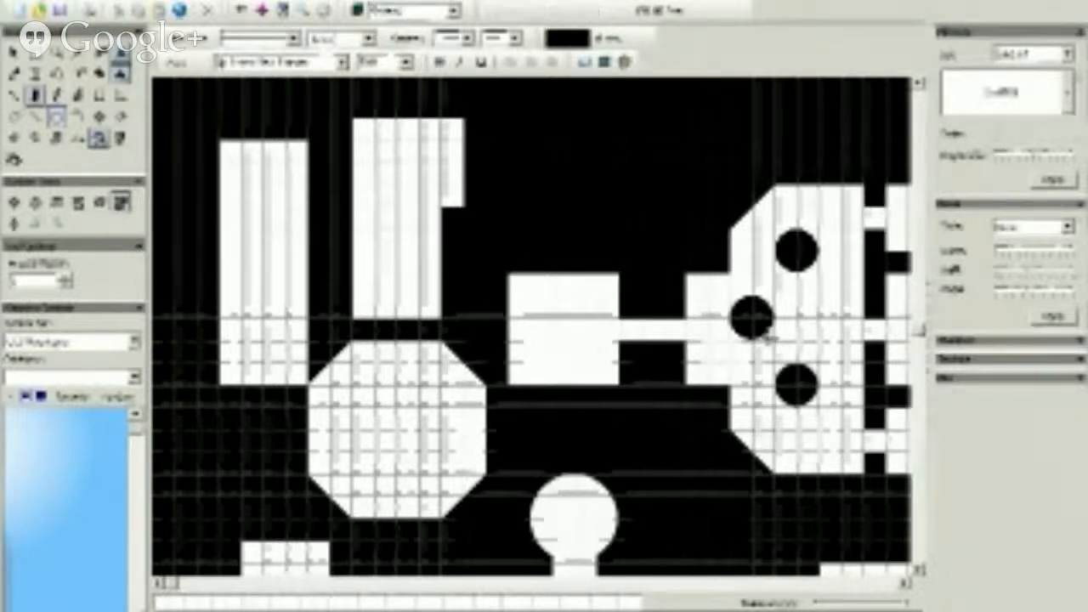
drag(798, 295, 840, 338)
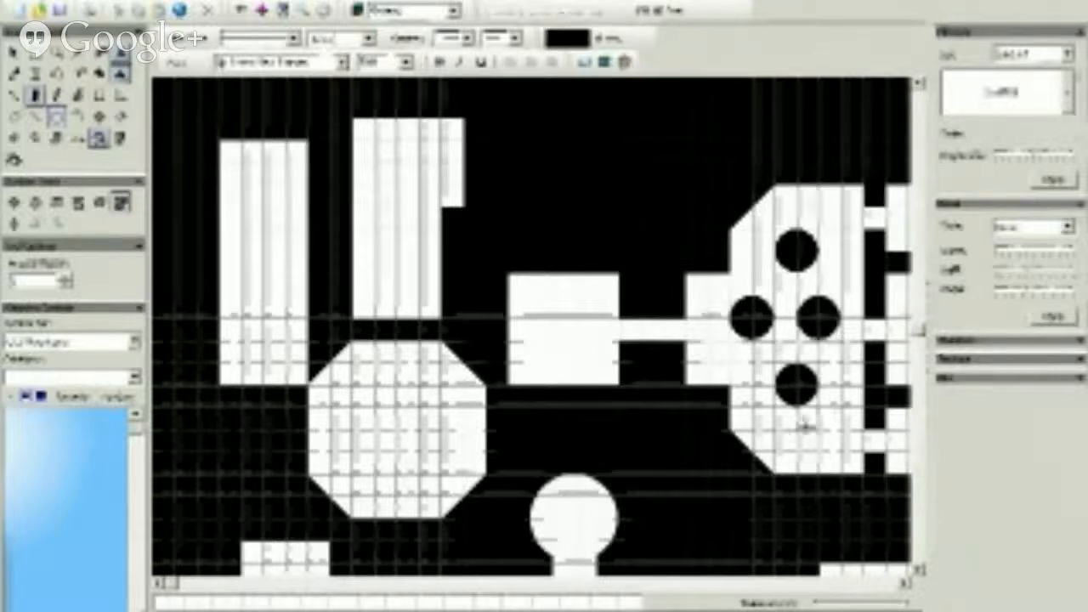
drag(774, 413, 819, 450)
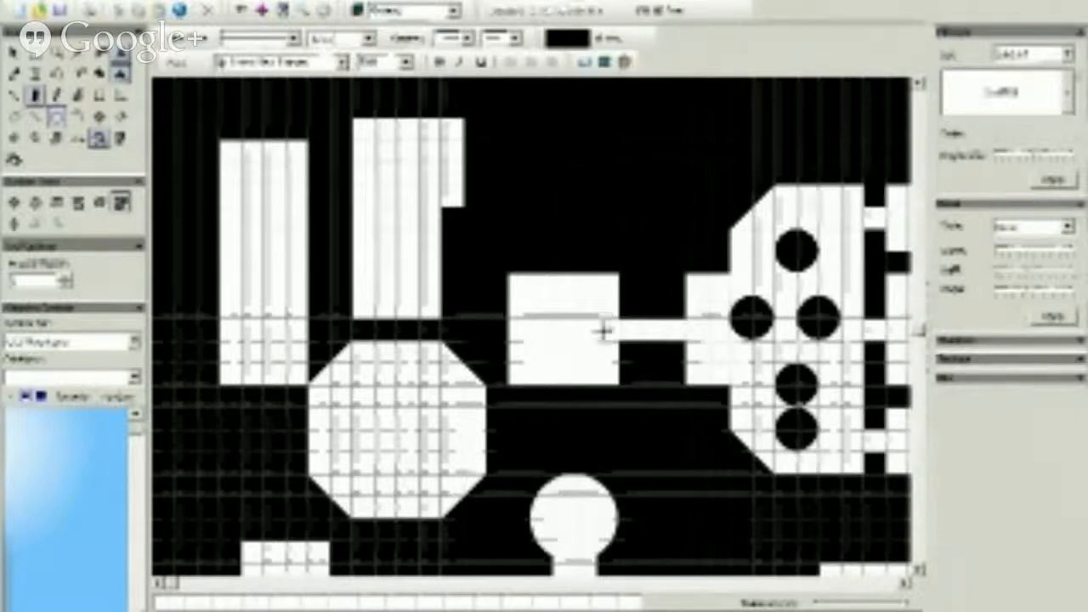
Step: Move four black circles onto the polygon's edge above and below the upper and lower connectors to round those passages
click(14, 53)
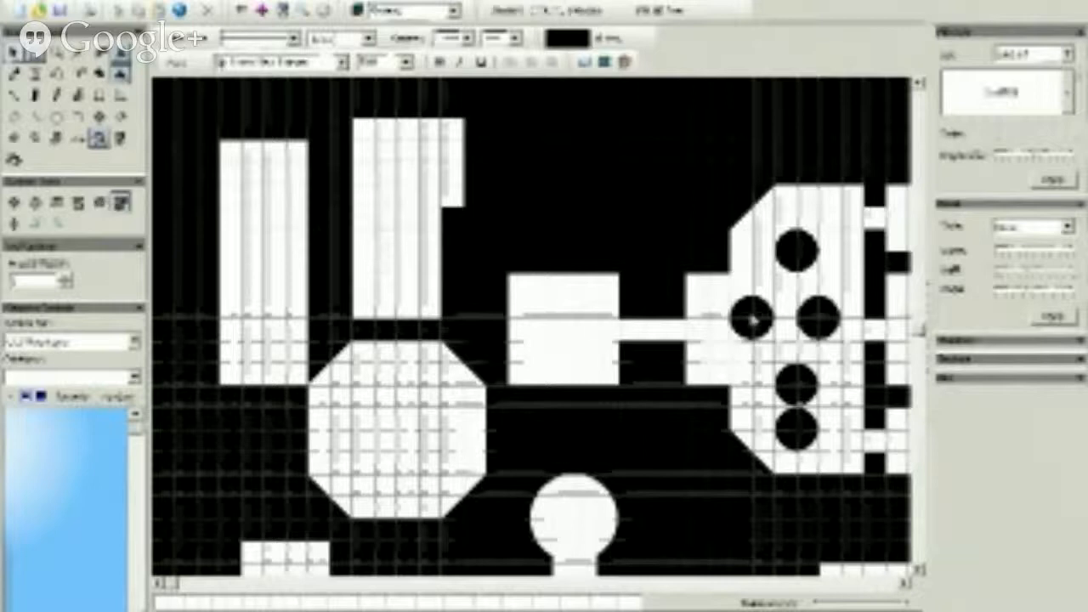
drag(820, 326, 855, 194)
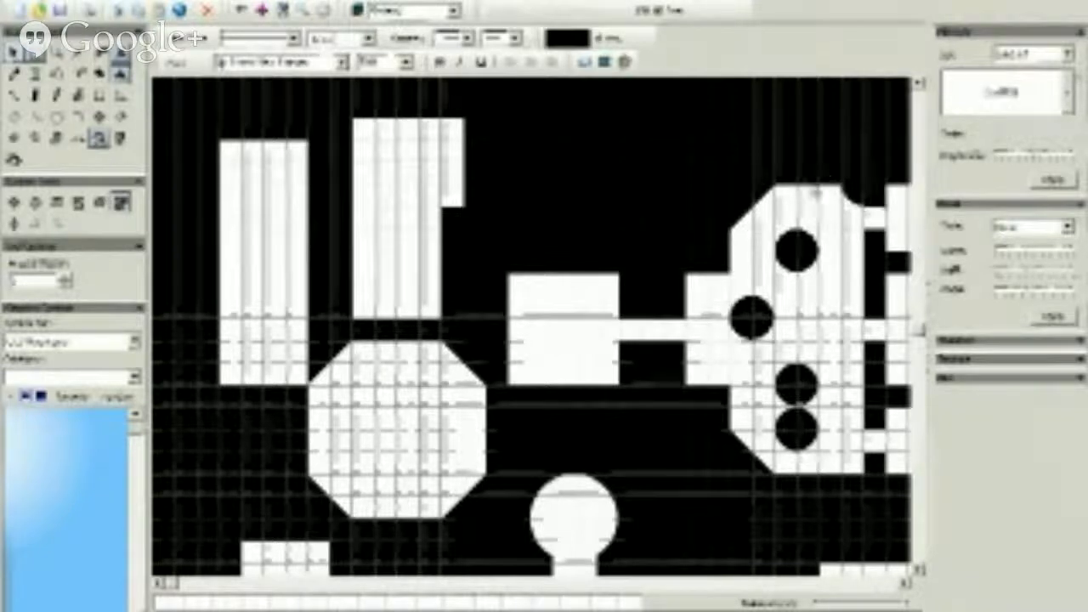
drag(791, 253, 853, 482)
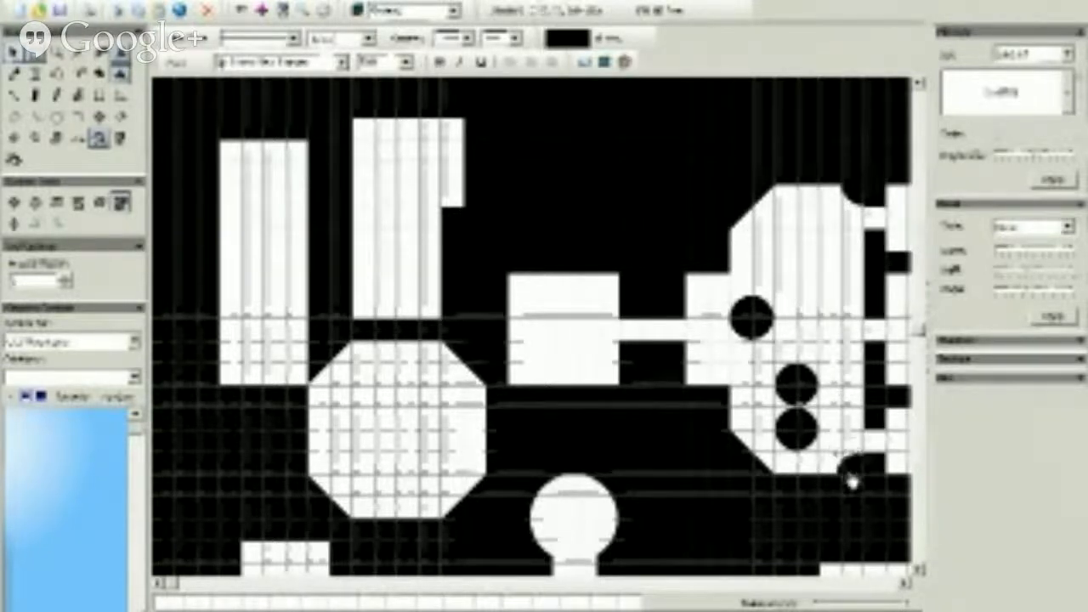
drag(787, 384, 864, 407)
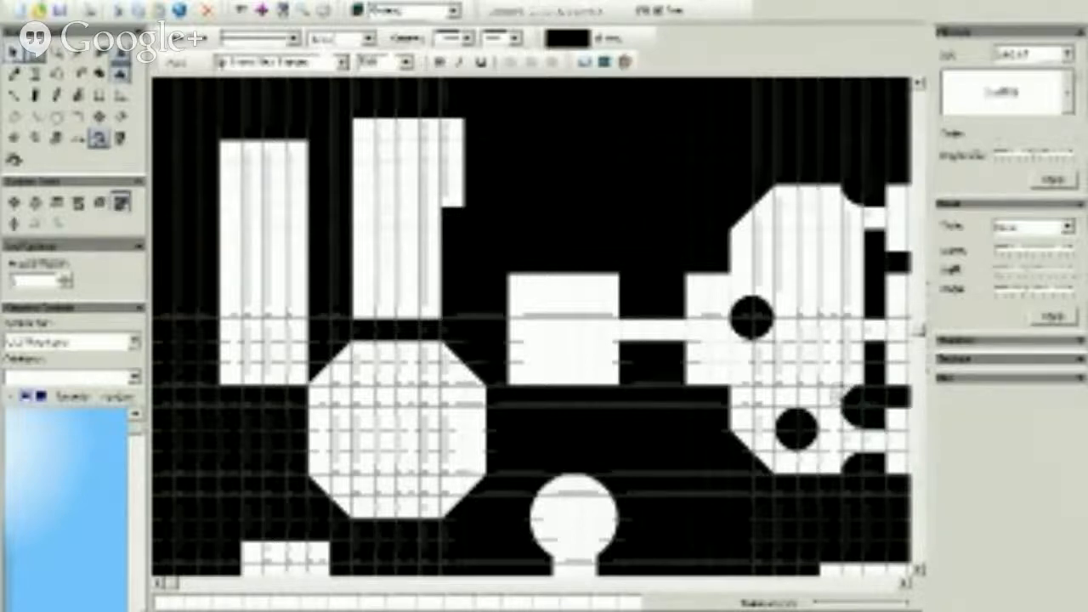
drag(749, 321, 857, 259)
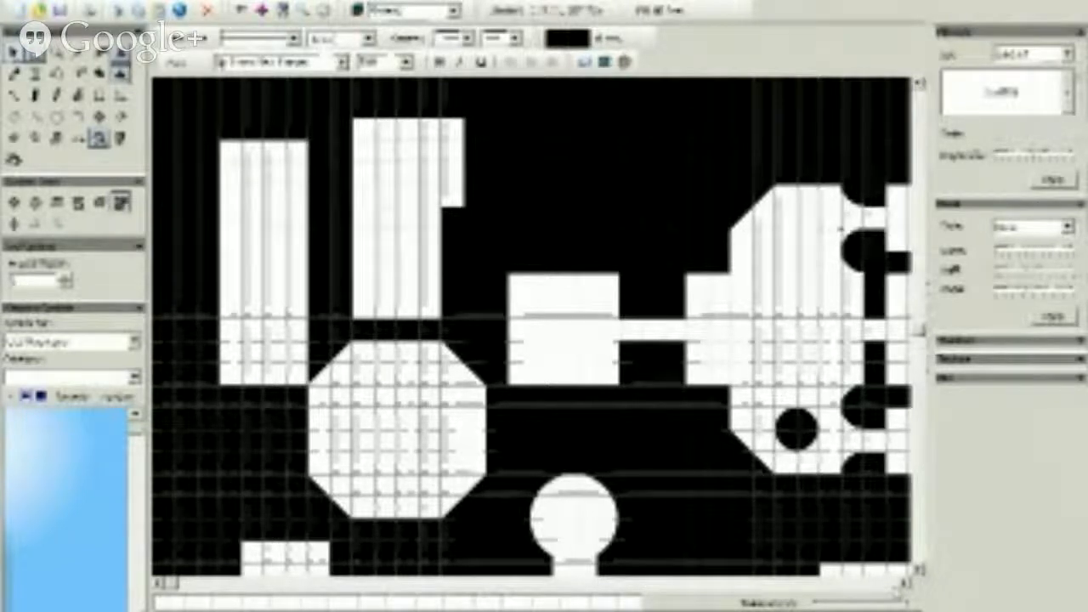
Step: Place the fifth black circle where the block's lower corner meets the polygon, and copy it to the upper corner plus two spares inside the polygon
click(904, 584)
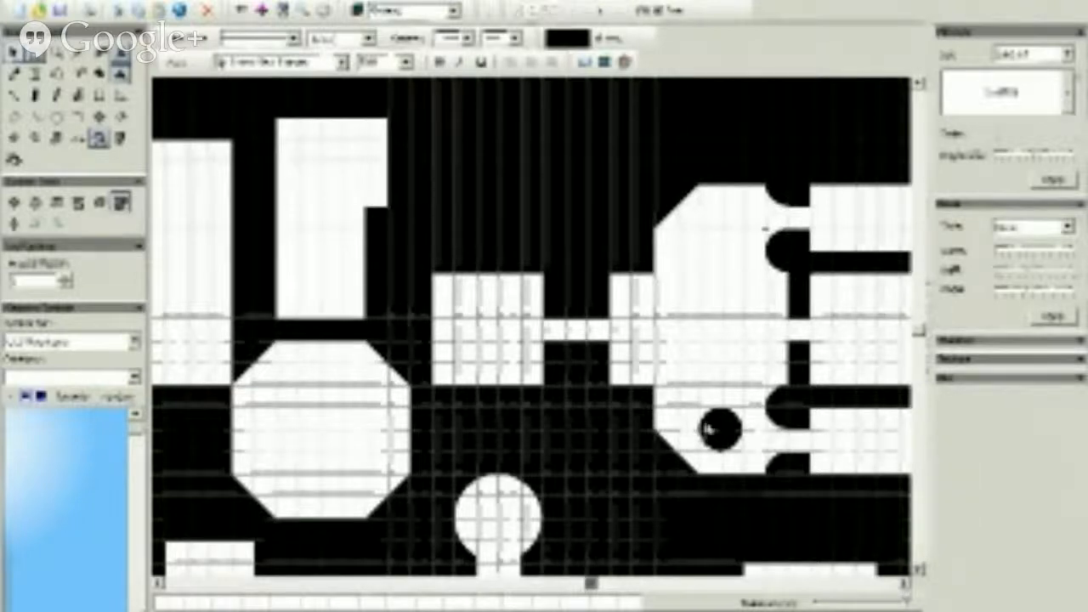
drag(714, 433, 657, 390)
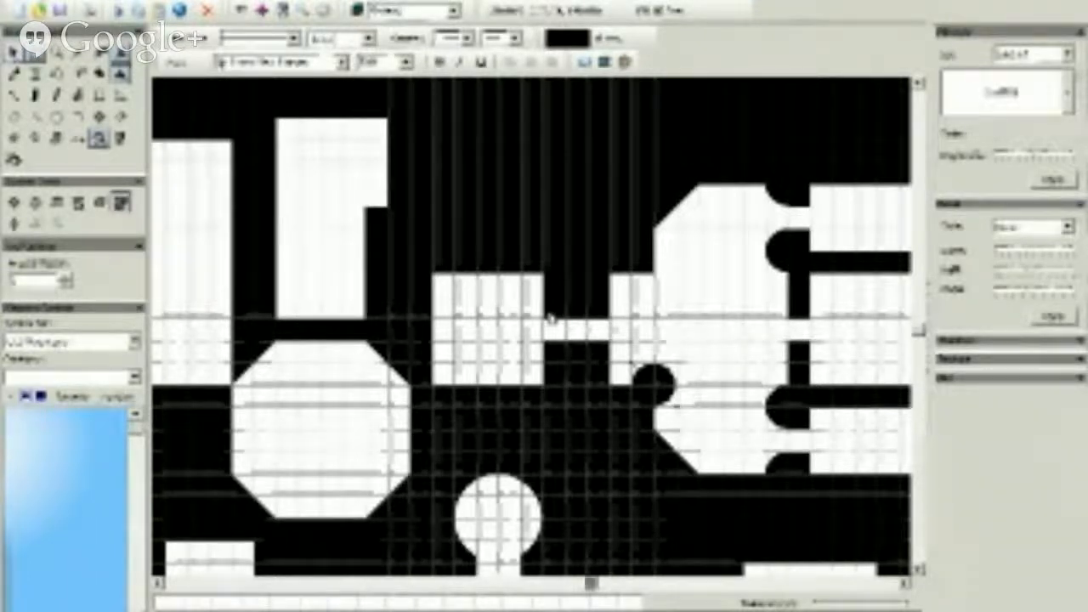
drag(653, 391, 718, 341)
drag(654, 387, 653, 272)
drag(699, 304, 714, 411)
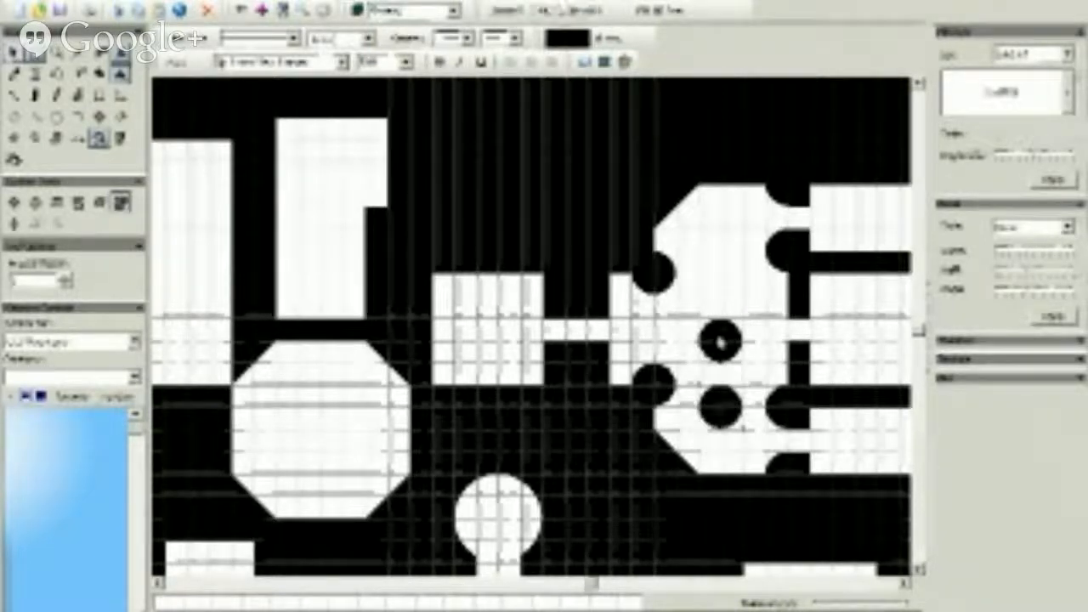
Step: Move the two spare black circles onto the upper and lower corners of the five-square room that face the stem
drag(720, 341, 720, 228)
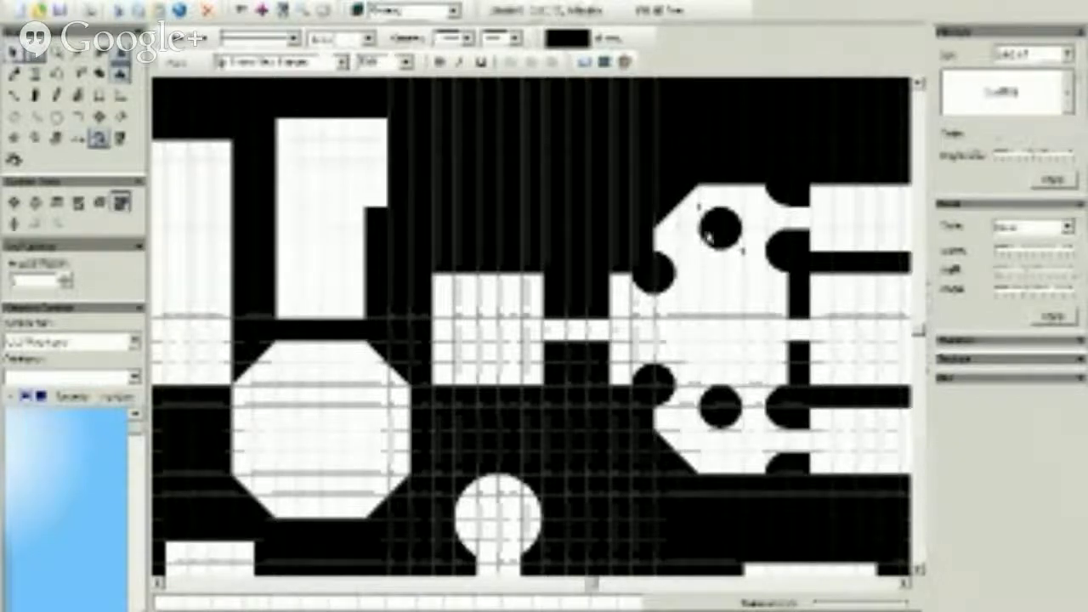
mouse_move(712, 235)
mouse_down()
mouse_move(698, 213)
mouse_move(688, 233)
mouse_move(702, 210)
mouse_move(721, 238)
mouse_move(723, 227)
mouse_up()
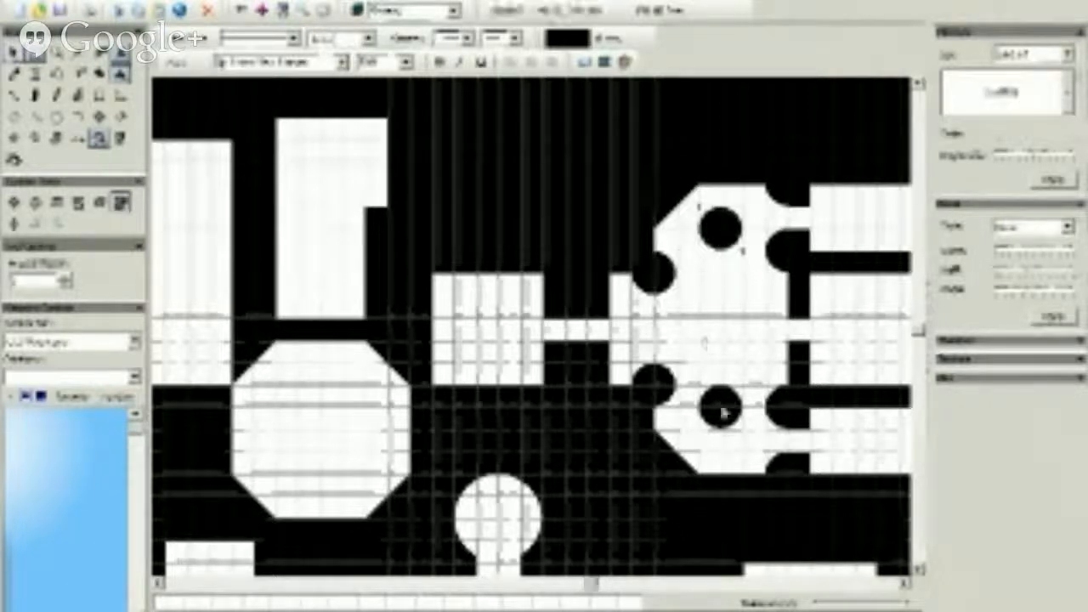
drag(721, 412, 319, 162)
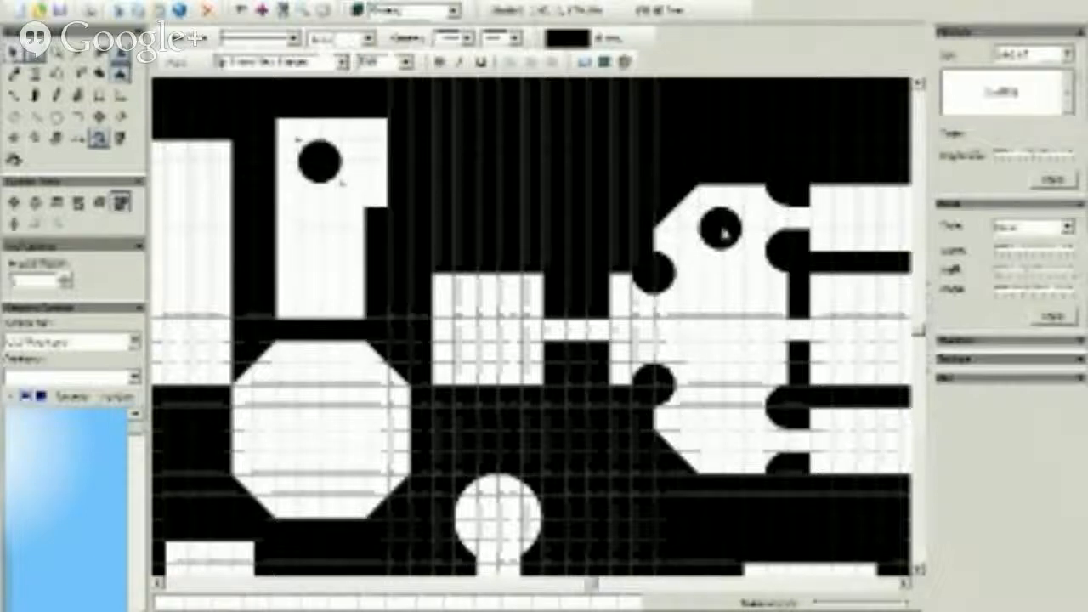
drag(723, 231, 336, 247)
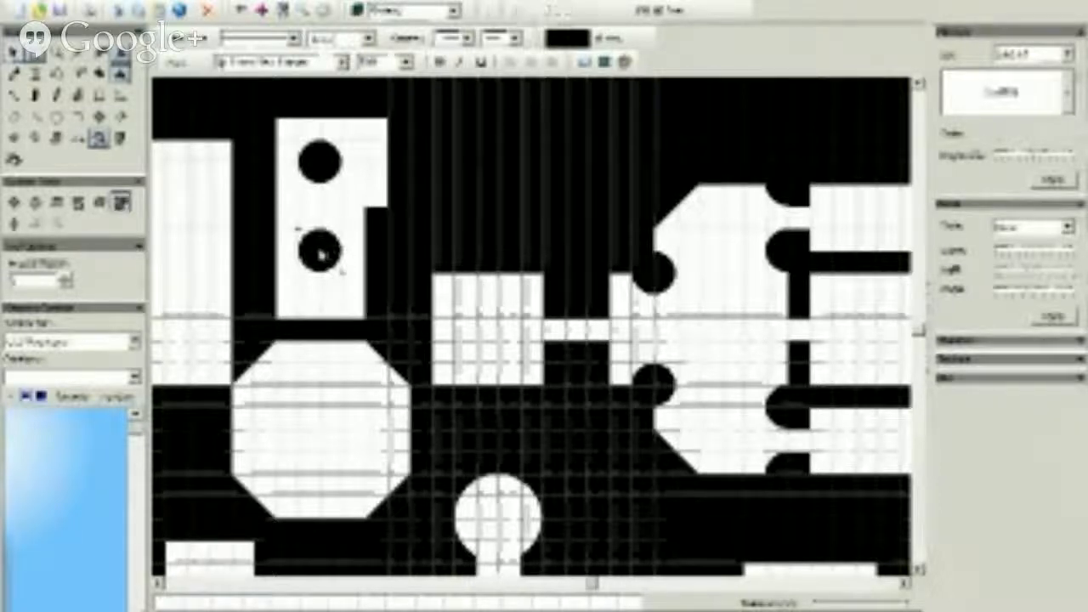
drag(321, 255, 539, 283)
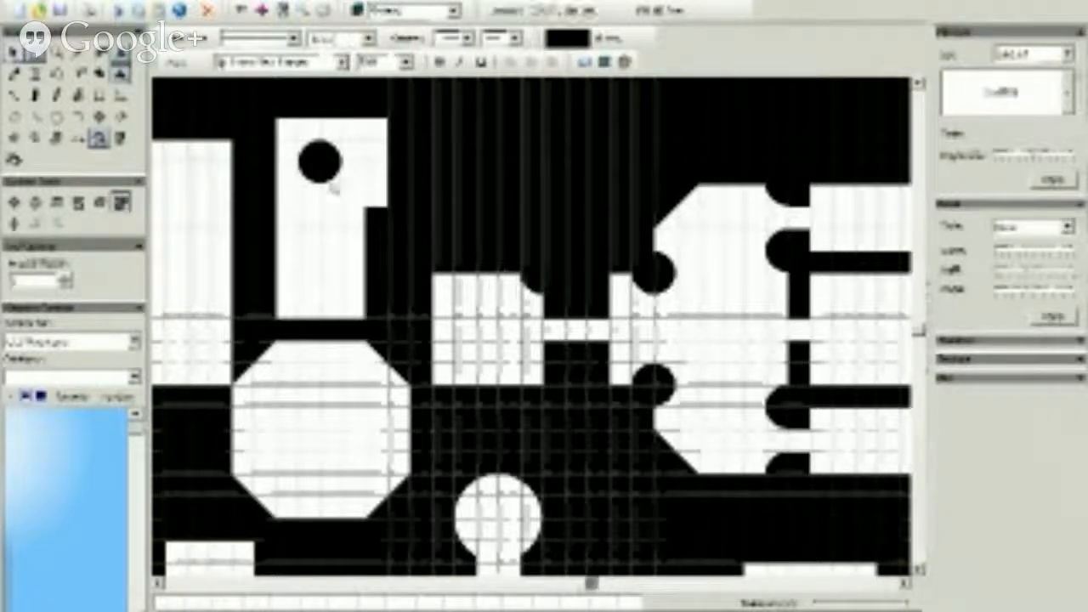
drag(334, 189, 544, 390)
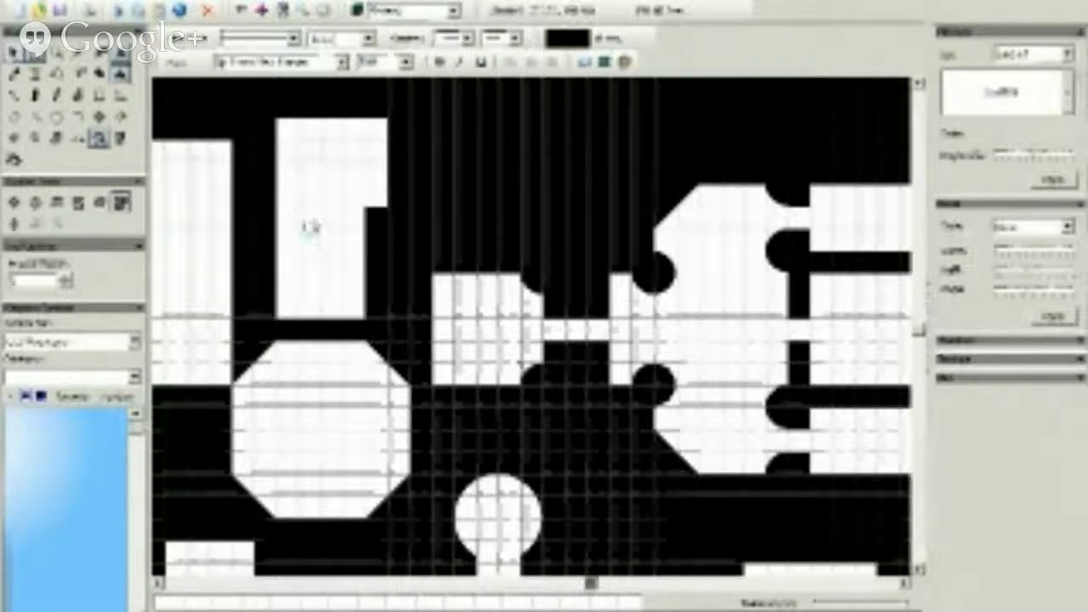
Step: Spread the tall, wide and small upright rectangles apart in the area above the octagon and the five-square room
drag(310, 227, 518, 188)
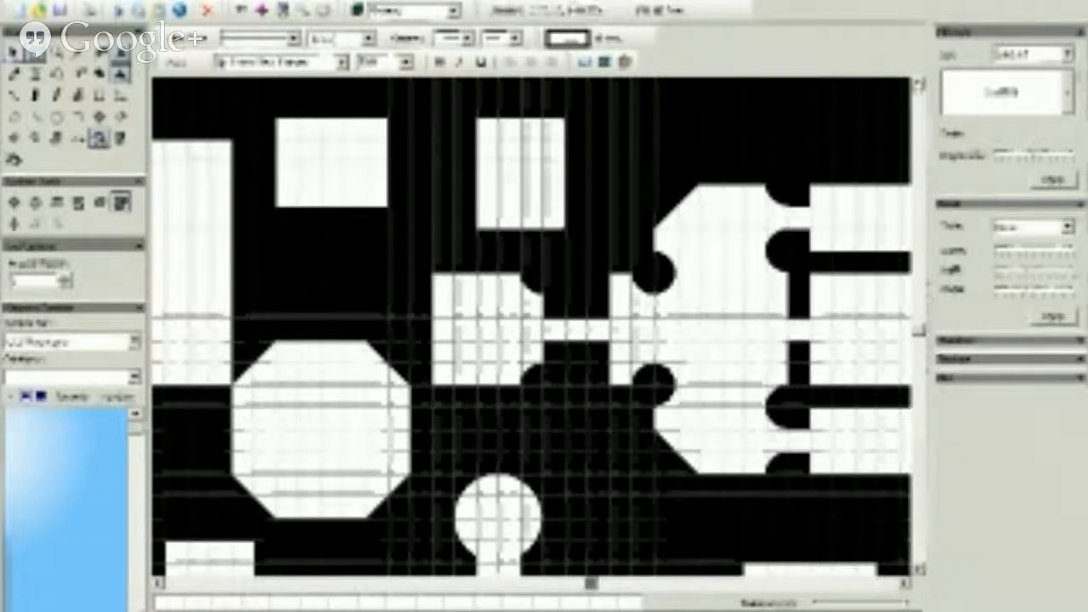
scroll(814, 139, up, 3)
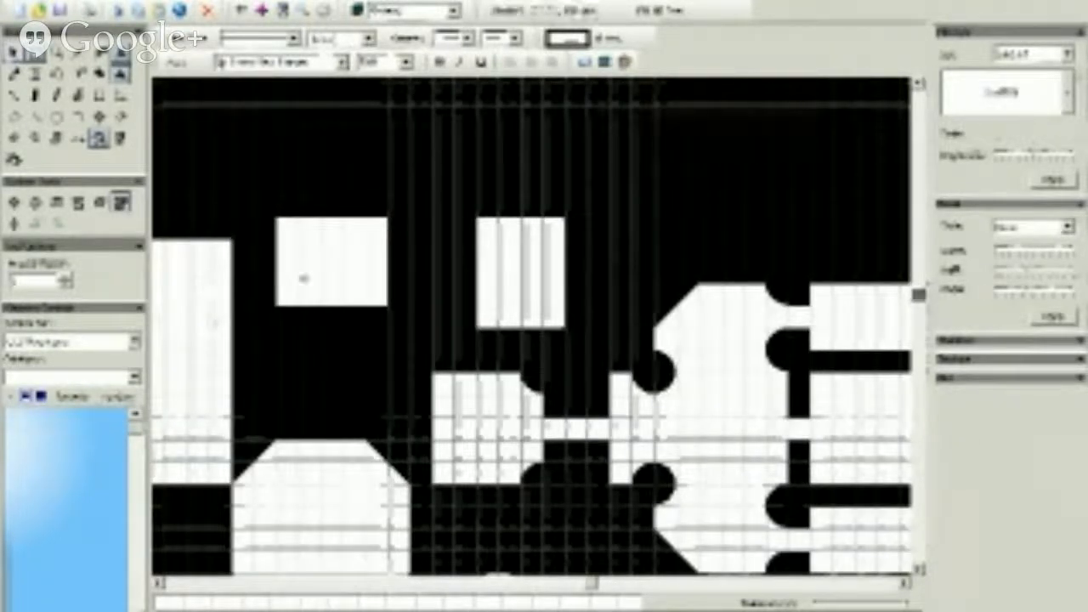
drag(194, 343, 238, 276)
drag(323, 272, 350, 294)
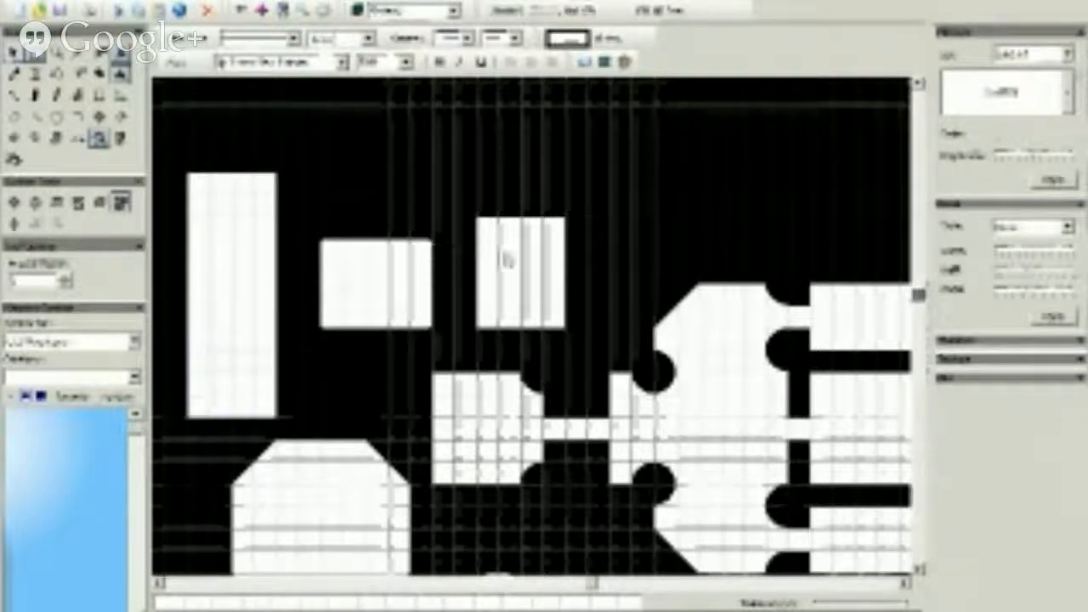
drag(502, 270, 584, 175)
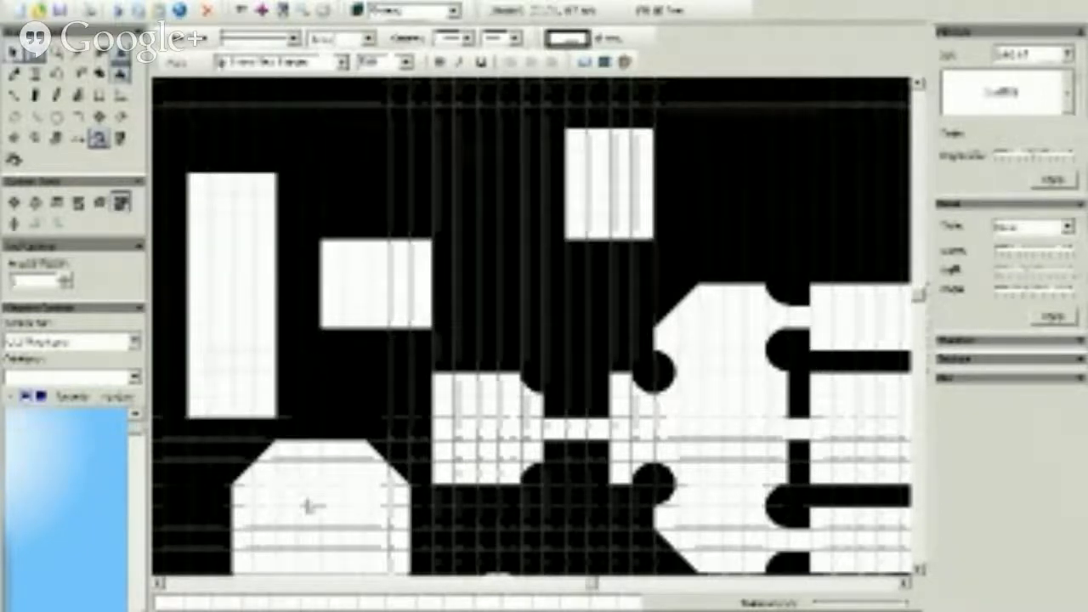
Step: Move the octagon up into the open area above the tall and wide rectangles
drag(311, 508, 470, 193)
scroll(475, 428, up, 5)
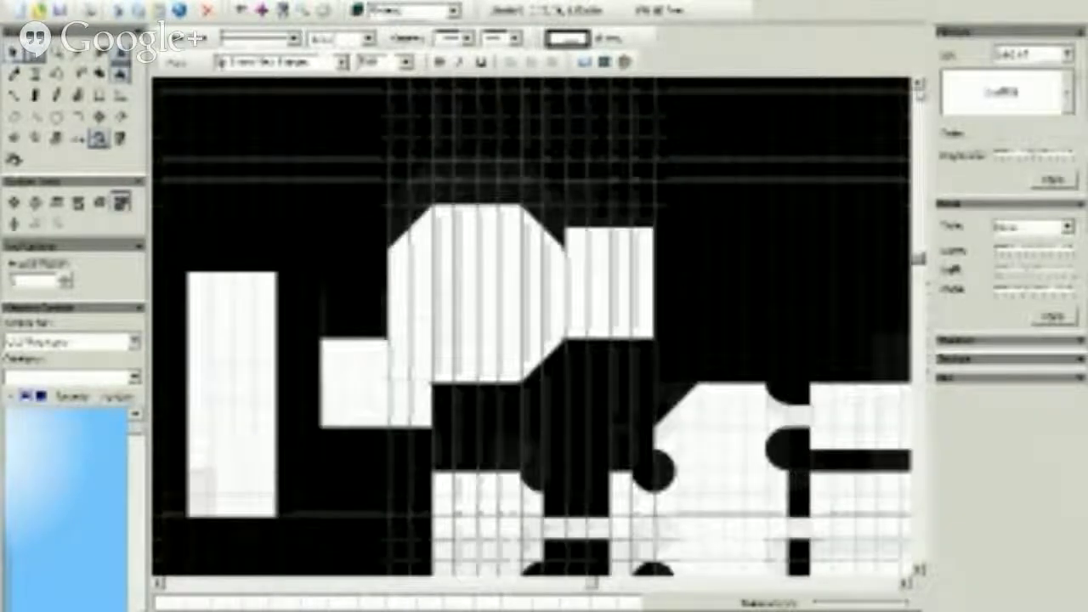
drag(474, 428, 383, 289)
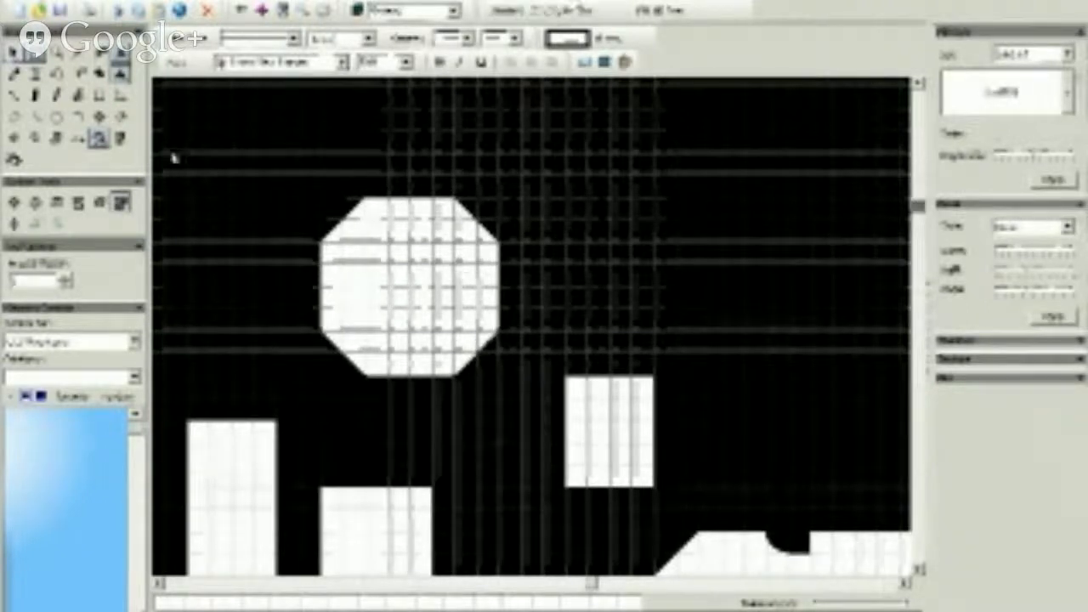
Step: Draw a one-square-wide corridor from the octagon down to the wide rectangle, and a two-square-wide L-shaped corridor from its left side to the tall rectangle
click(101, 100)
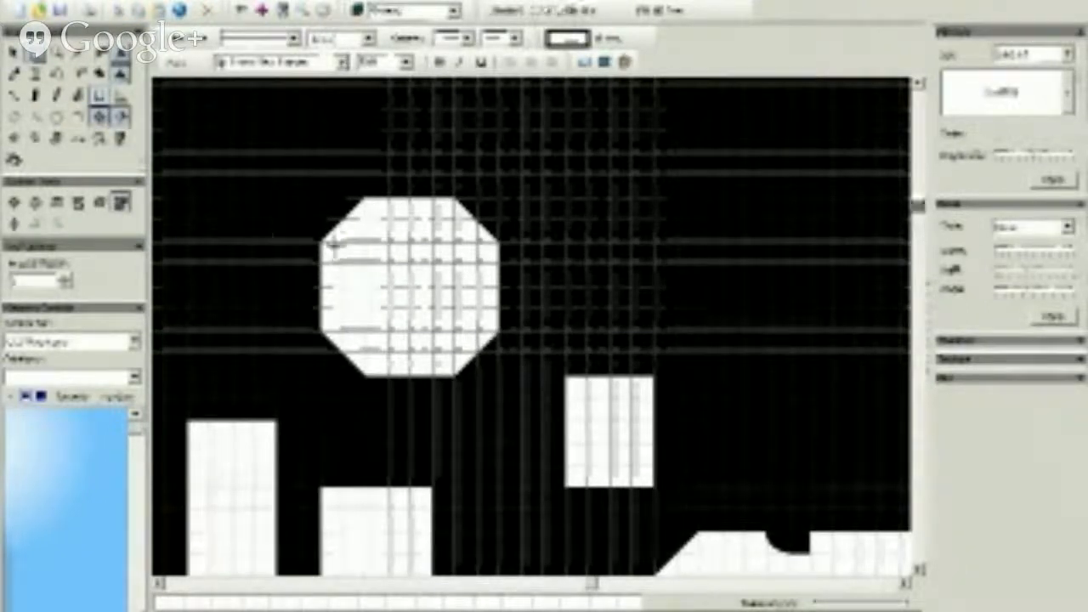
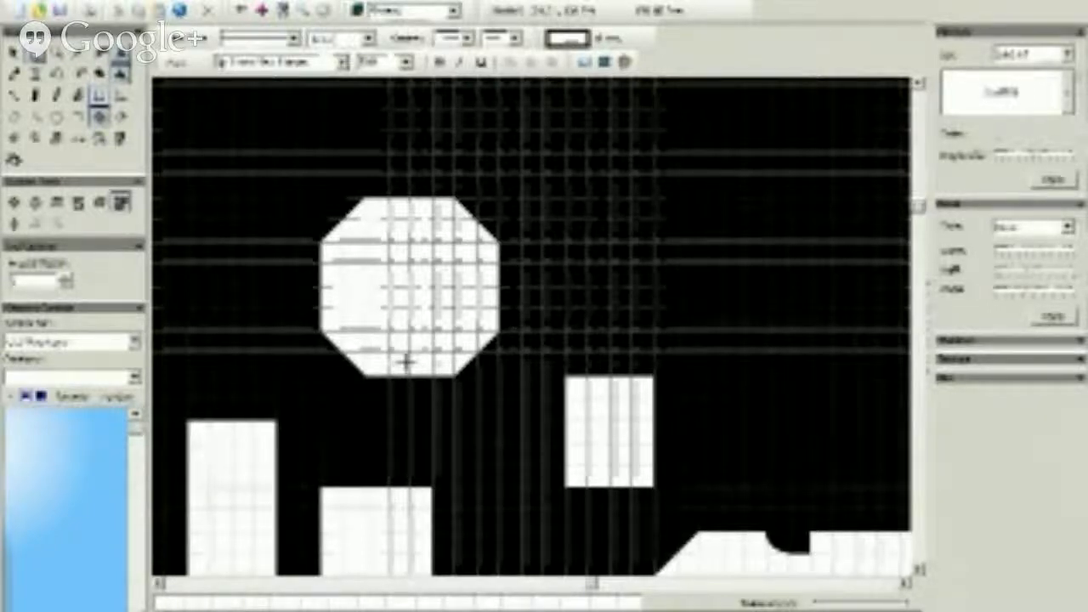
drag(405, 355, 388, 510)
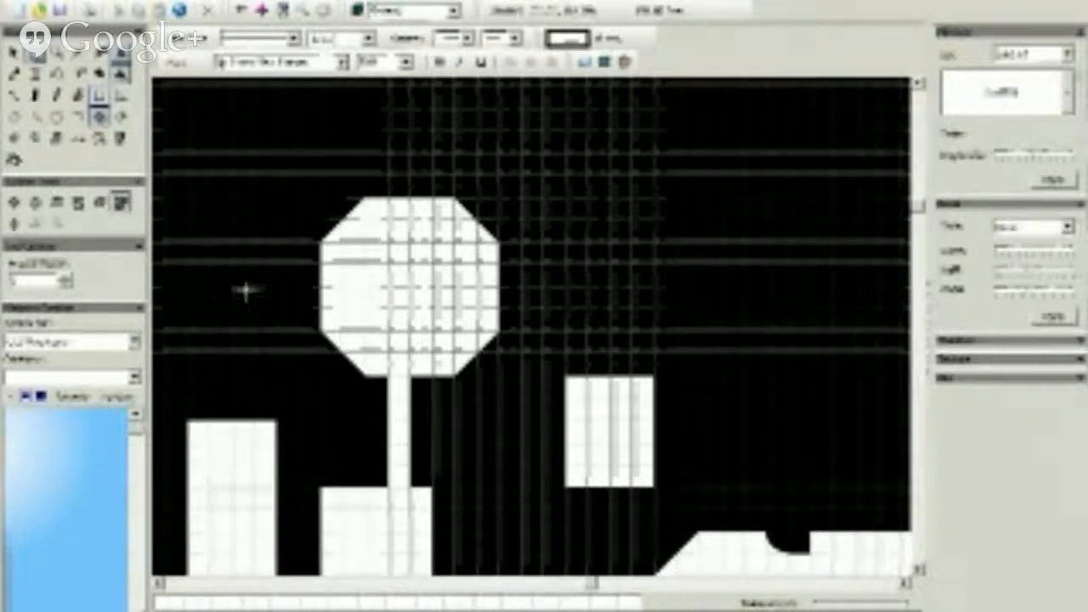
drag(306, 289, 255, 445)
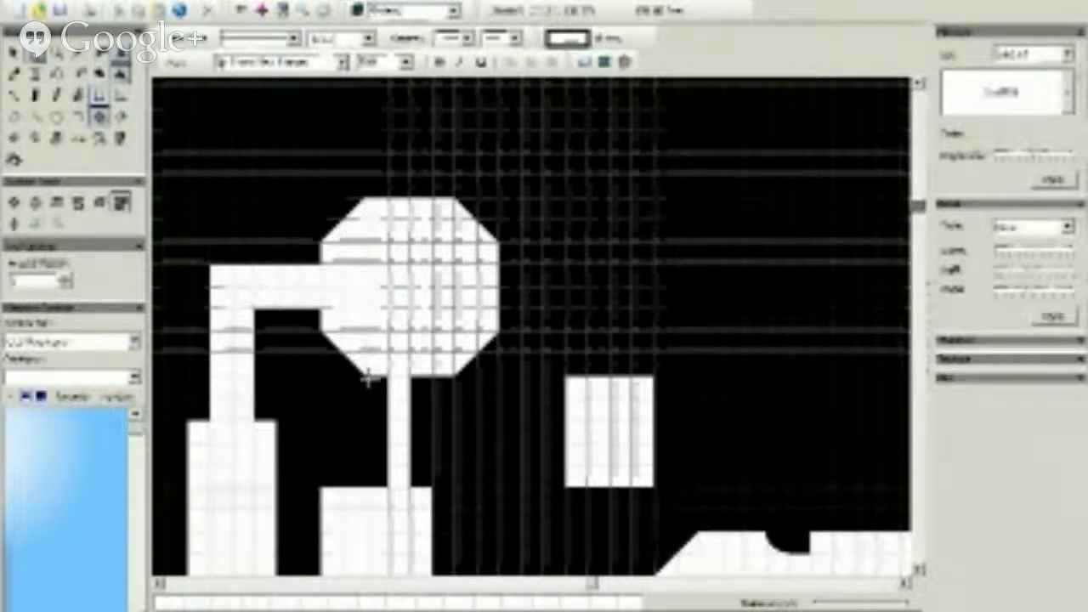
Step: Move the tall rectangle down until its lower edge lines up with the lower edge of the five-square room
click(921, 571)
click(921, 572)
click(921, 572)
click(921, 571)
click(921, 572)
click(921, 572)
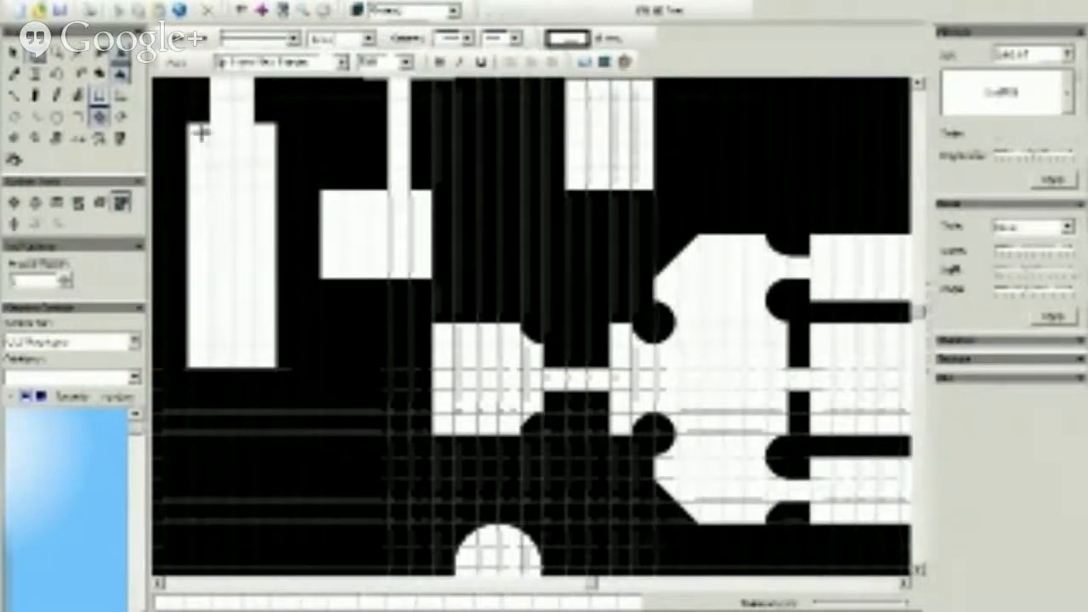
click(919, 83)
click(919, 83)
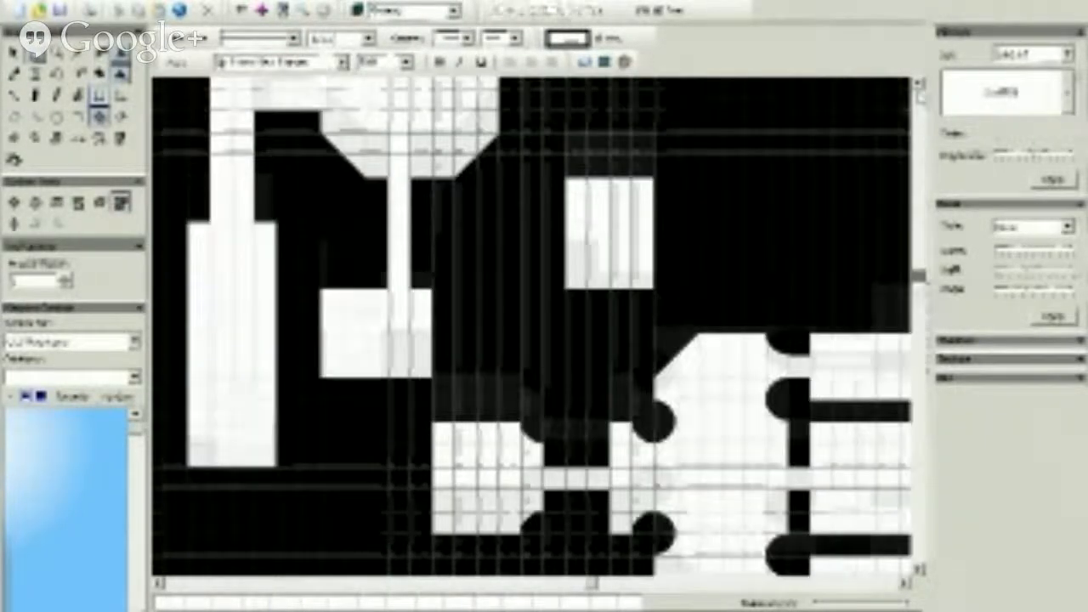
click(12, 56)
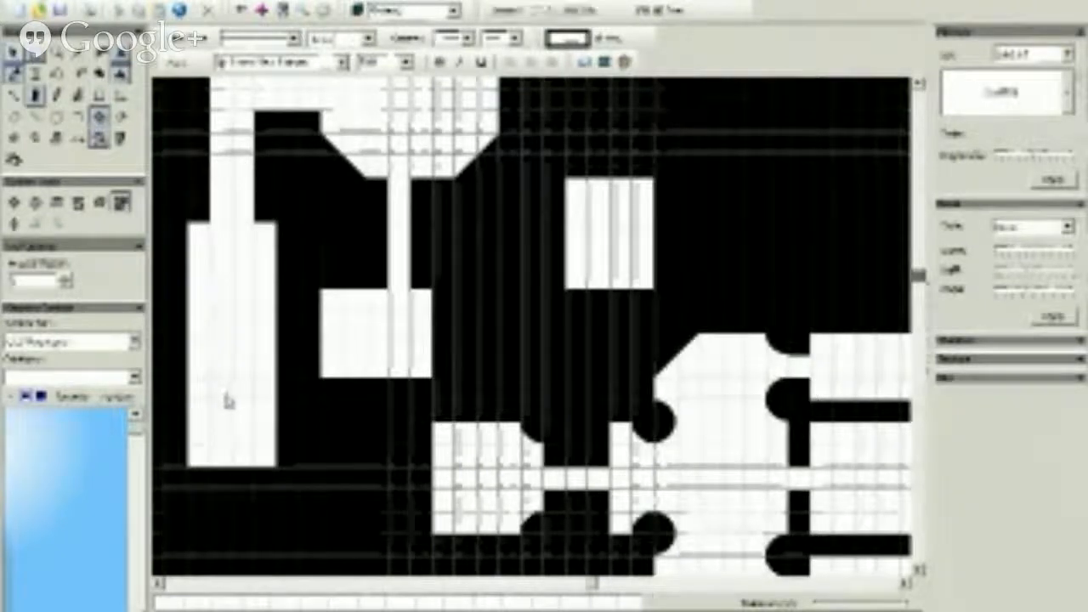
mouse_move(227, 402)
mouse_down()
mouse_move(222, 359)
mouse_move(232, 491)
mouse_move(226, 377)
mouse_move(234, 382)
mouse_up()
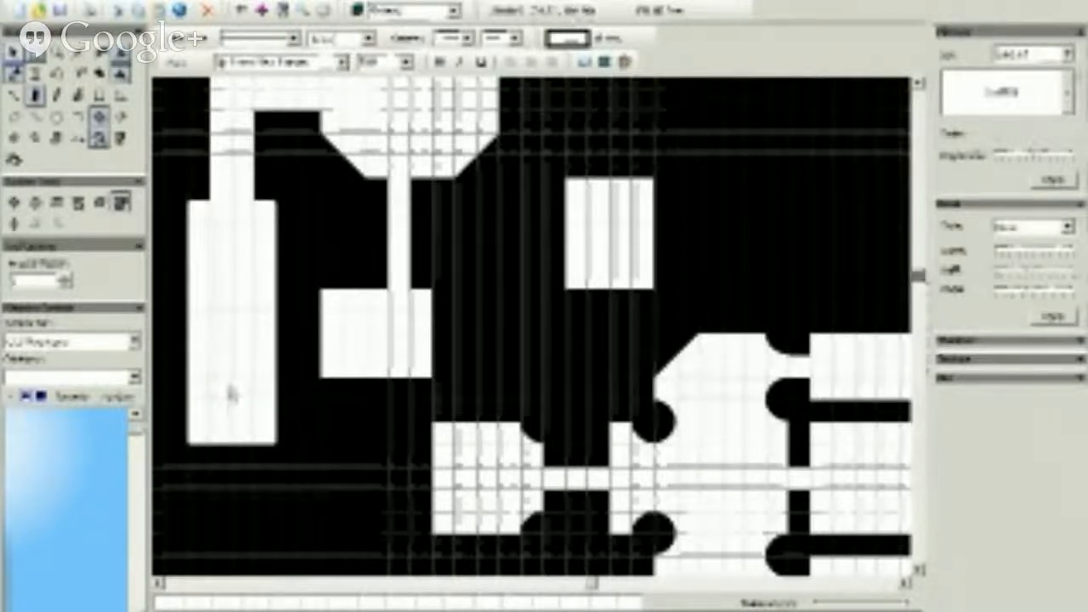
drag(230, 393, 234, 482)
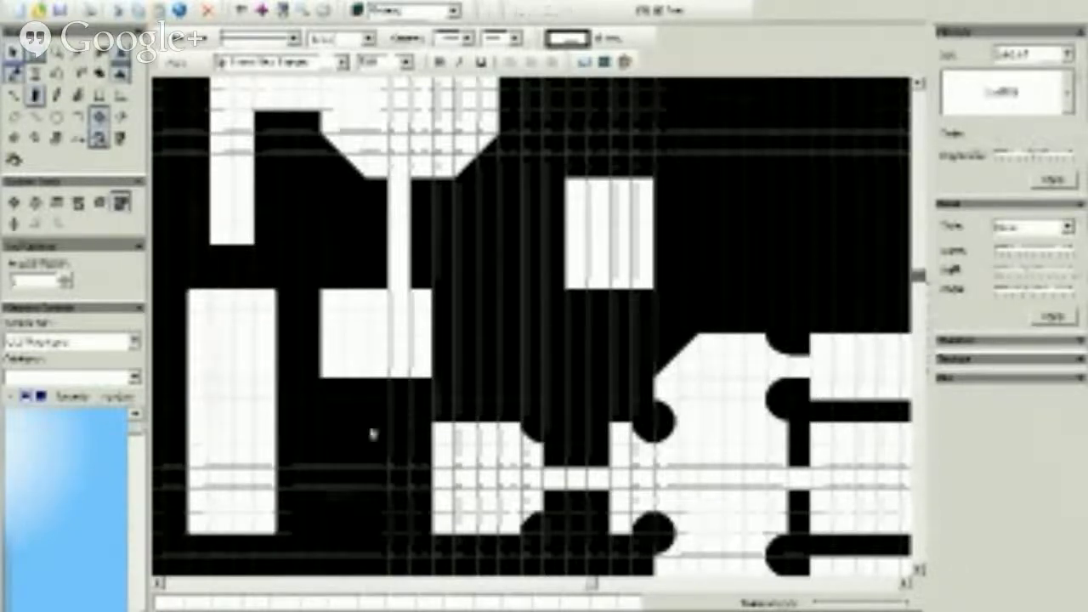
Step: Join the five-square room to the tall rectangle with a one-square-wide corridor, and extend the two-square-wide corridor down to the rectangle's upper edge
click(57, 74)
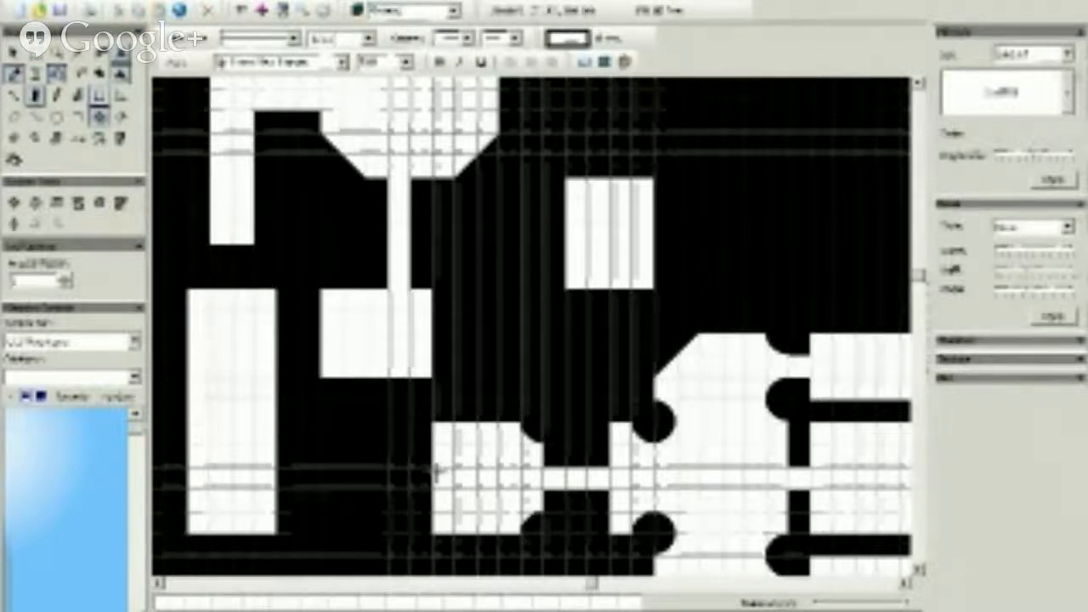
drag(436, 472, 261, 487)
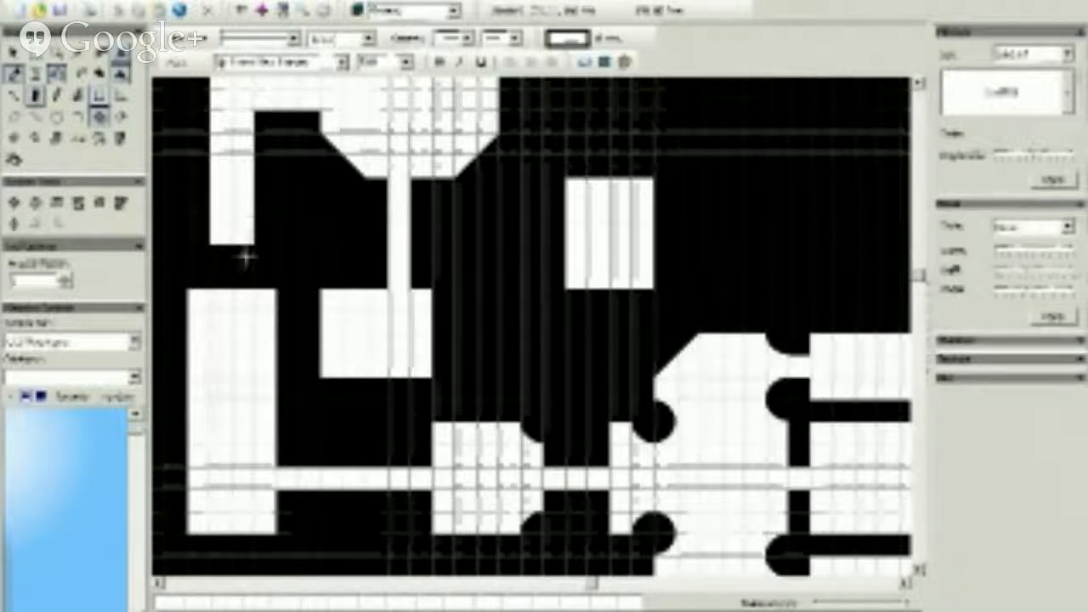
drag(245, 257, 213, 312)
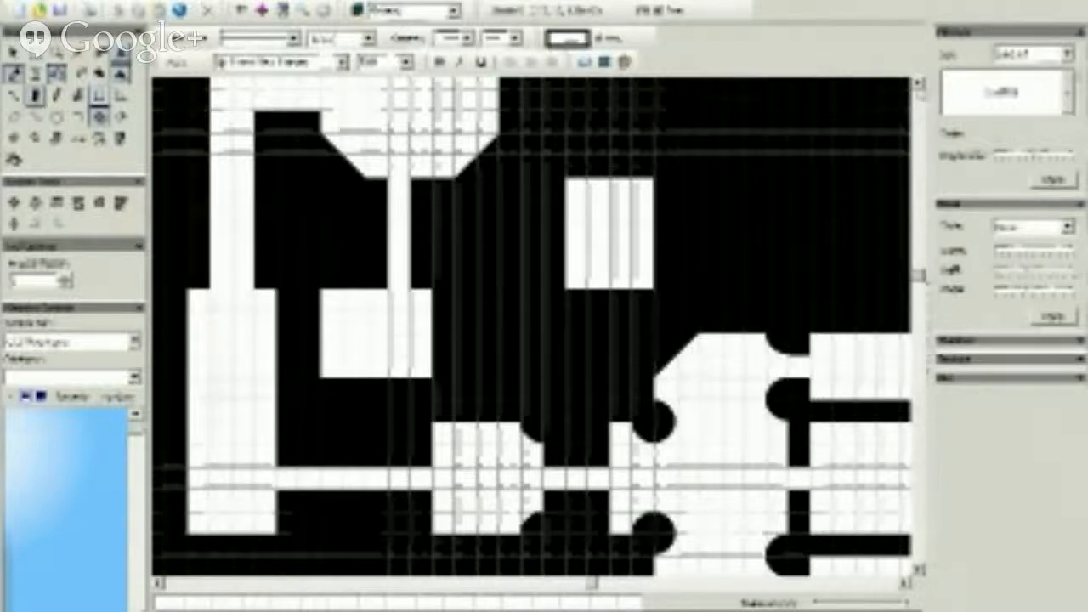
Step: Draw a one-square-wide stepped corridor from the small upright rectangle's left side, down and across to the wide rectangle's right side
scroll(857, 92, up, 5)
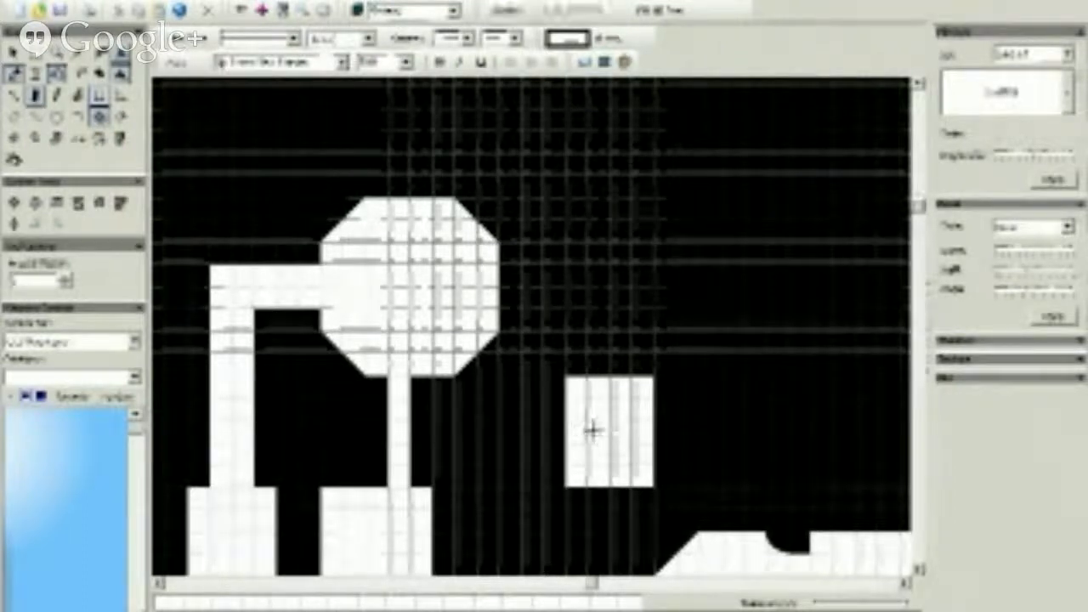
click(57, 95)
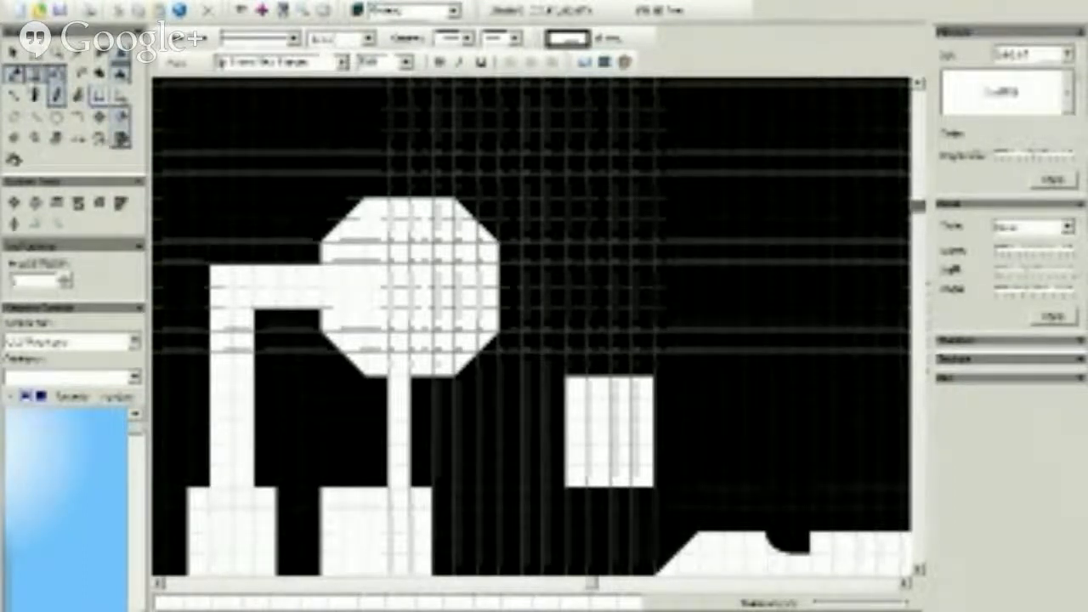
click(35, 54)
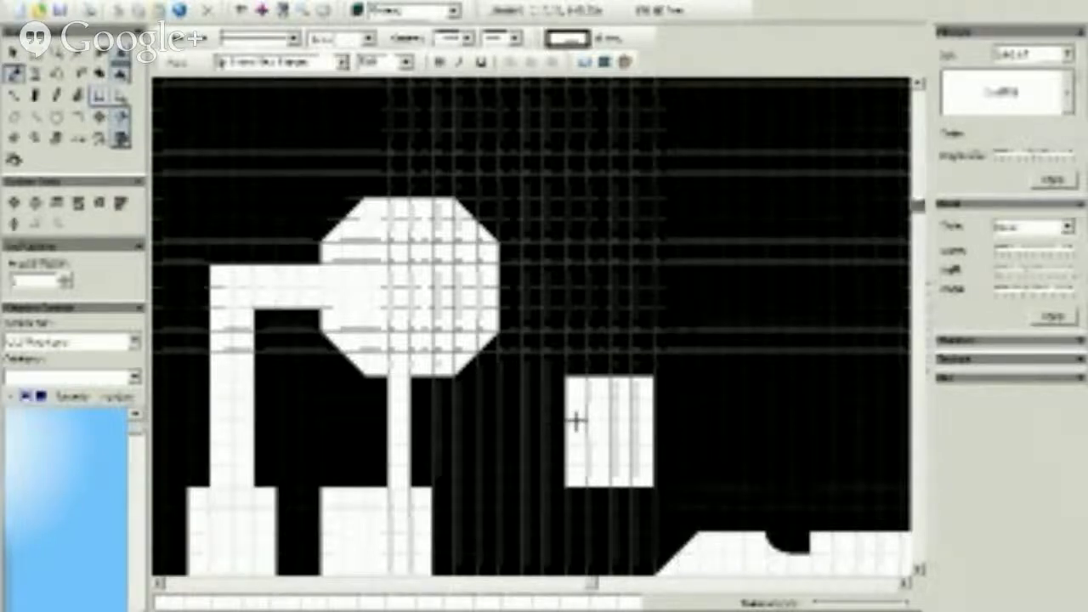
drag(586, 419, 477, 442)
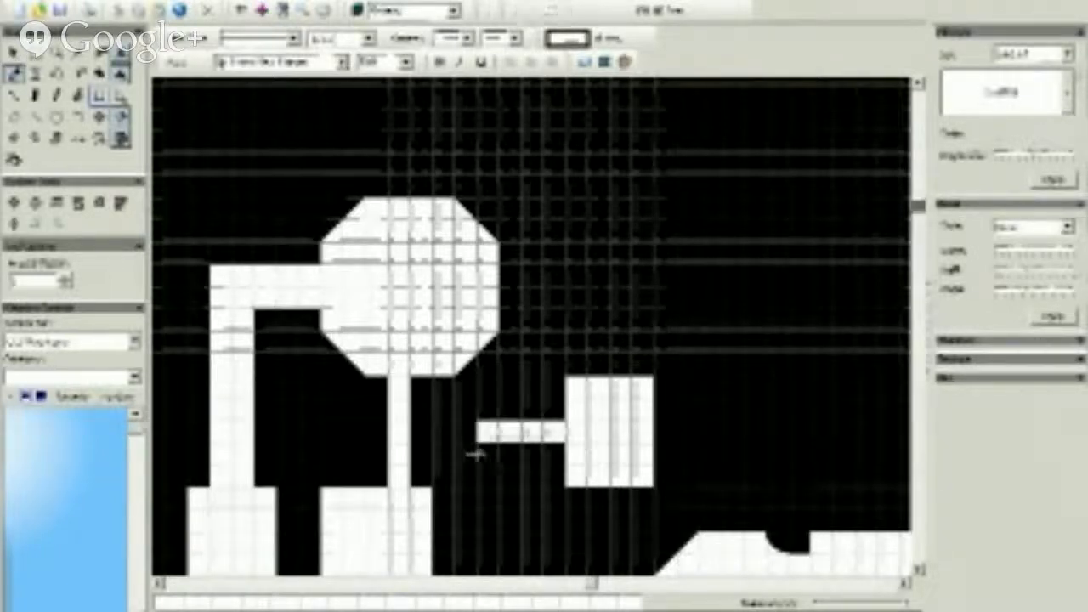
drag(495, 486, 476, 534)
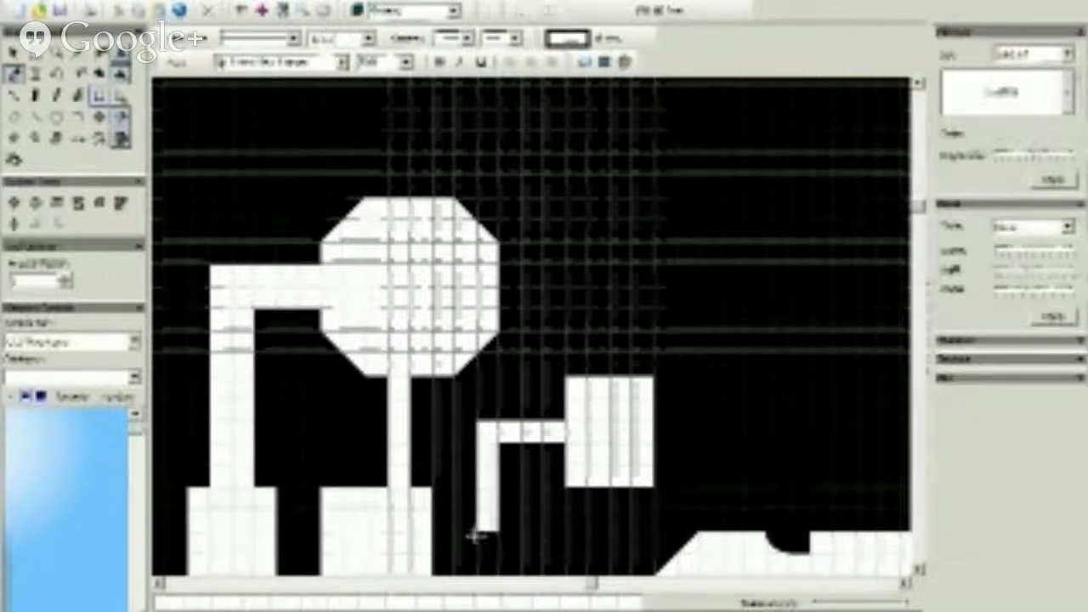
scroll(478, 372, down, 5)
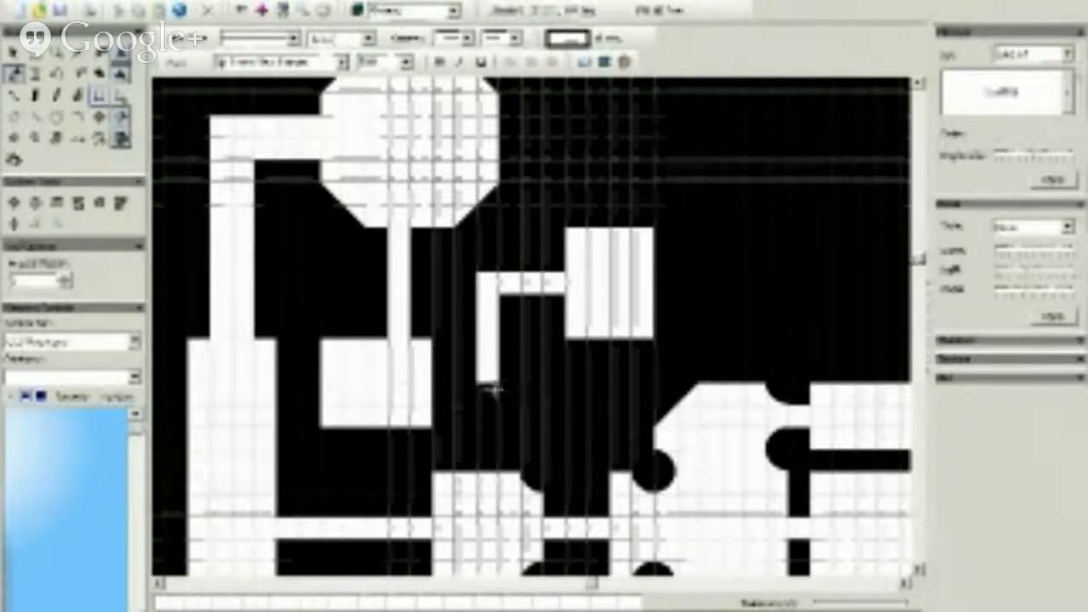
click(429, 391)
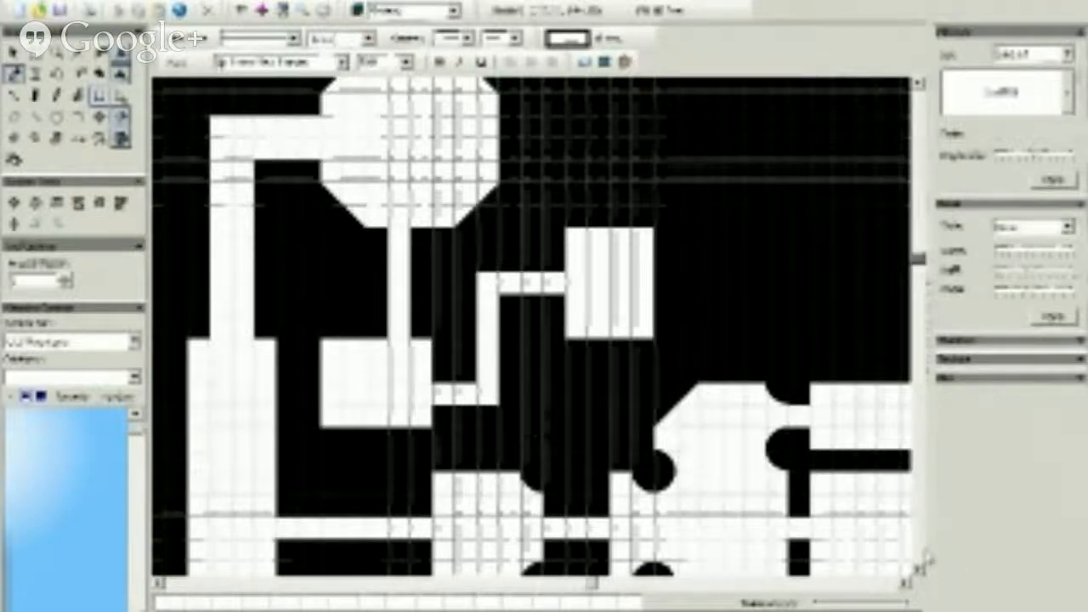
Step: Draw a column of three 3-by-3-square rooms, one square apart, above and to the right of the small upright rectangle
click(919, 84)
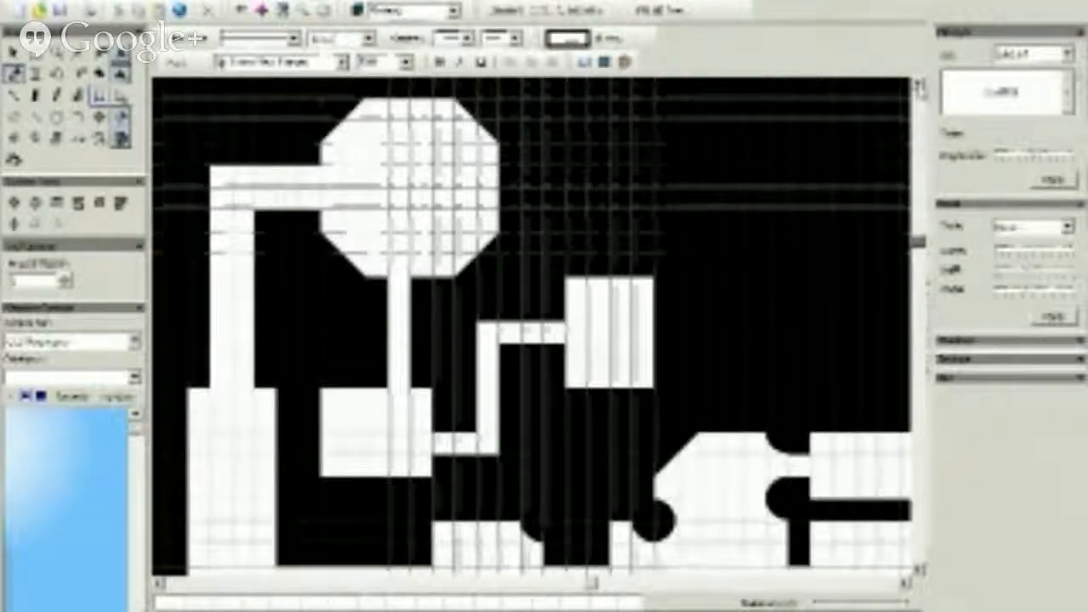
click(919, 84)
click(919, 84)
click(919, 84)
click(919, 84)
click(919, 84)
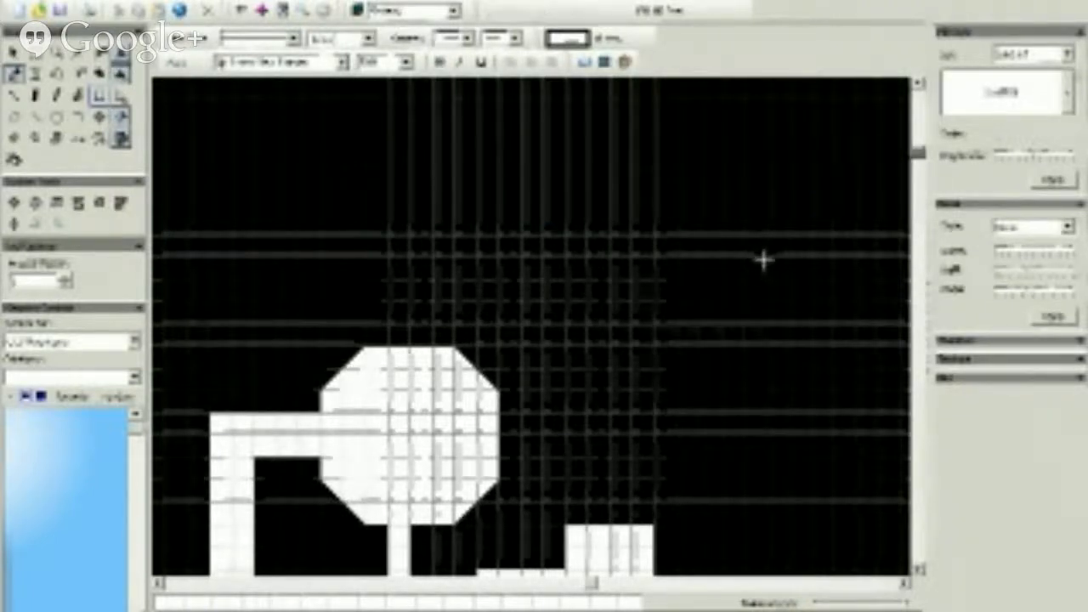
drag(760, 257, 697, 323)
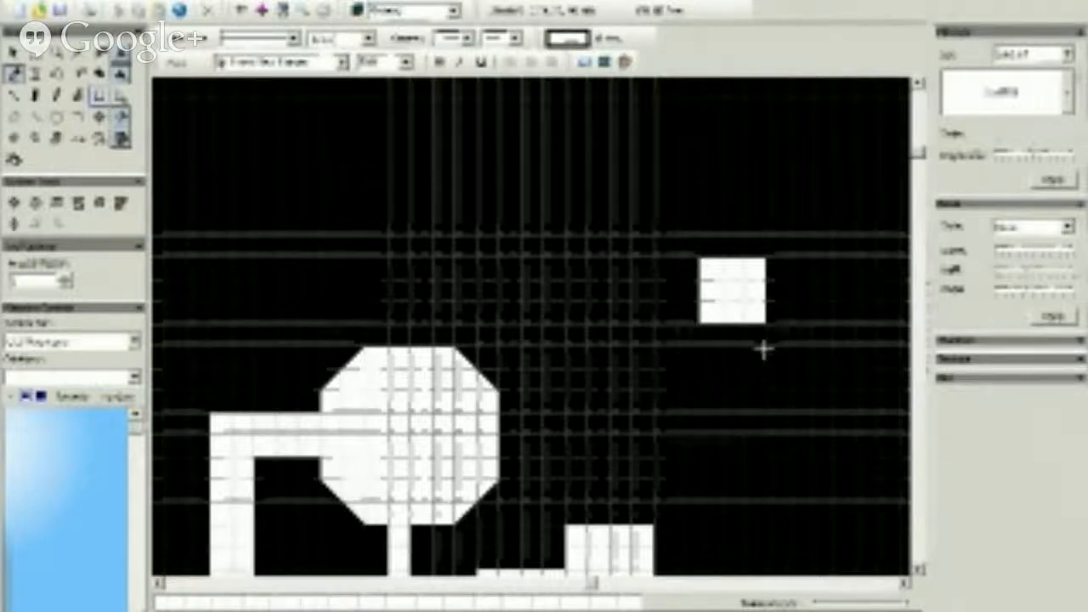
drag(764, 349, 698, 413)
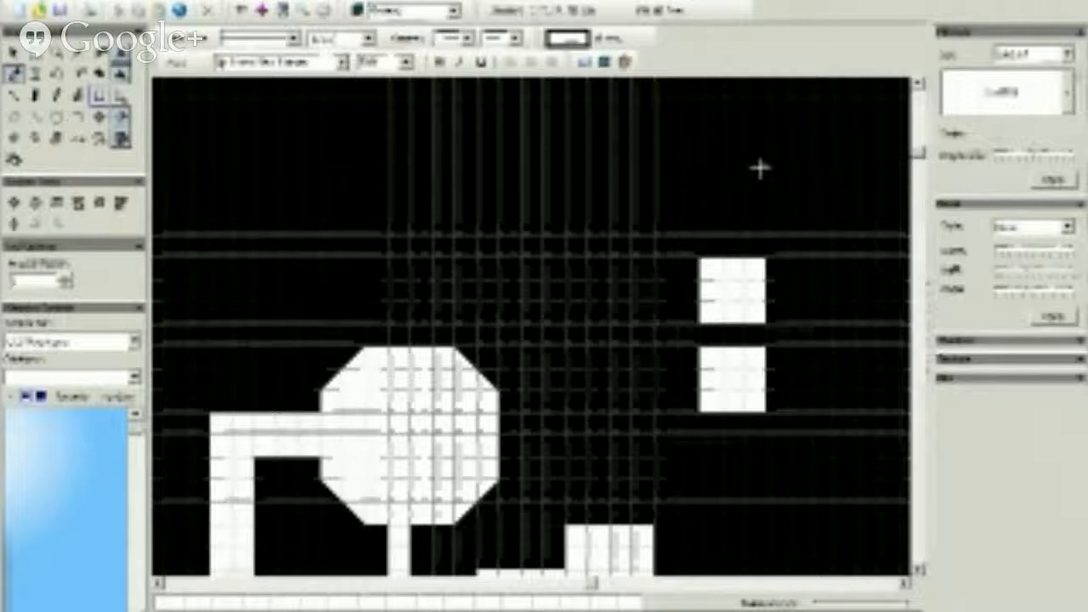
drag(764, 167, 698, 232)
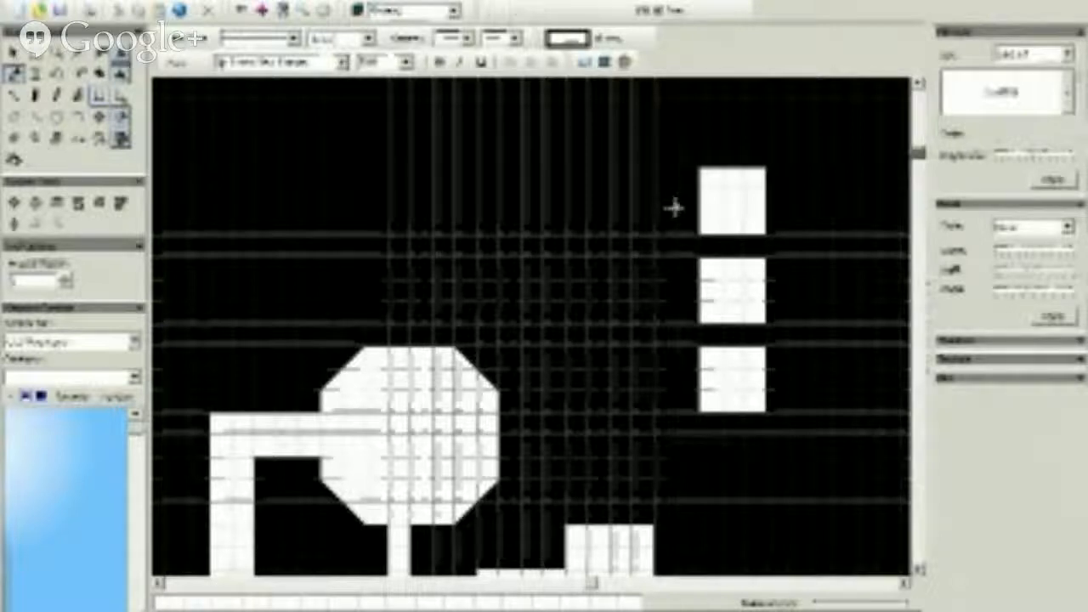
Step: Draw a hall 3 squares wide and 11 high one square left of the room column, and a 3-by-3-square room one square below it
drag(671, 170, 604, 412)
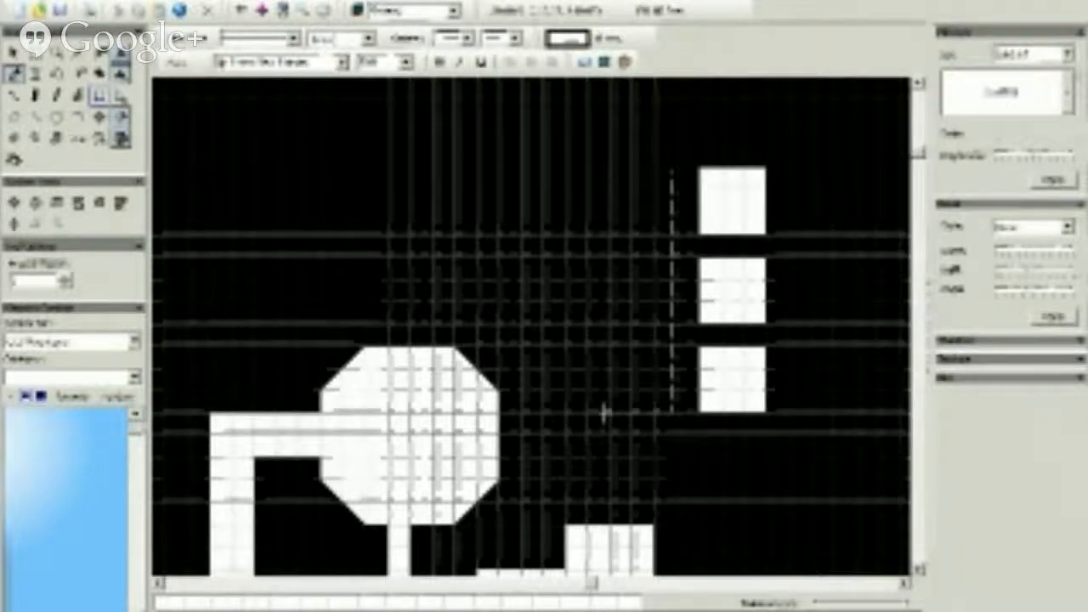
click(603, 414)
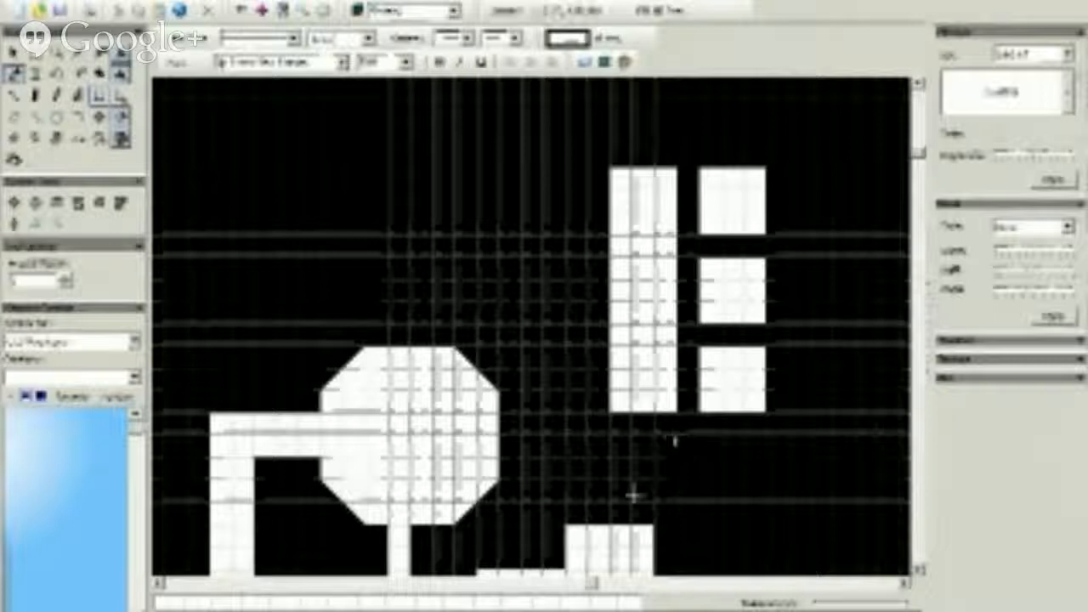
drag(633, 495, 610, 502)
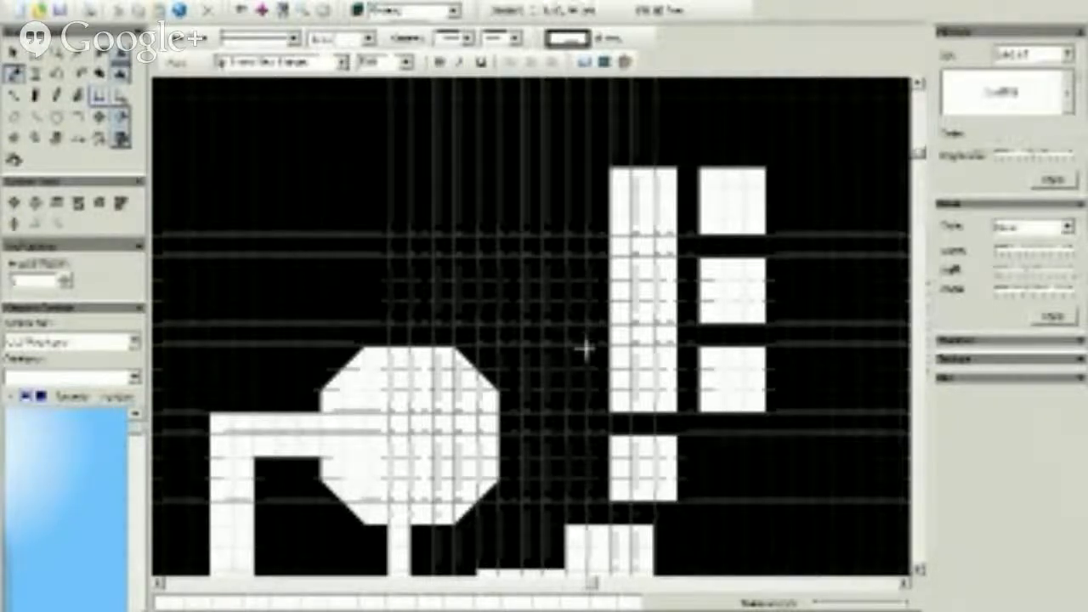
Step: Draw three matching 3-by-3-square rooms along the left side of the tall hall, level with the rooms on its right
drag(587, 349, 520, 413)
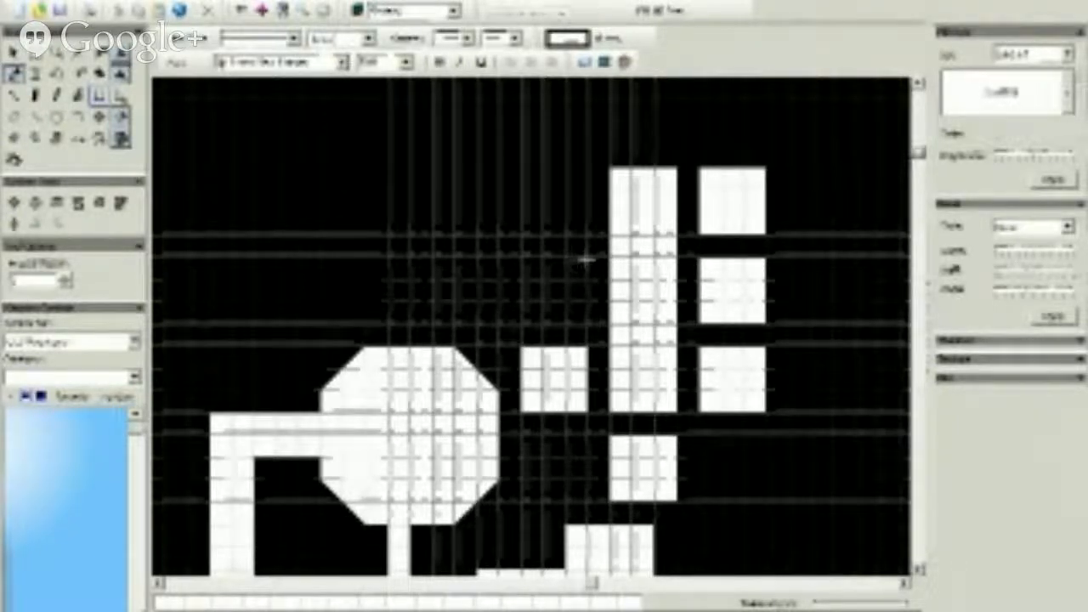
drag(583, 316, 520, 324)
drag(586, 170, 520, 234)
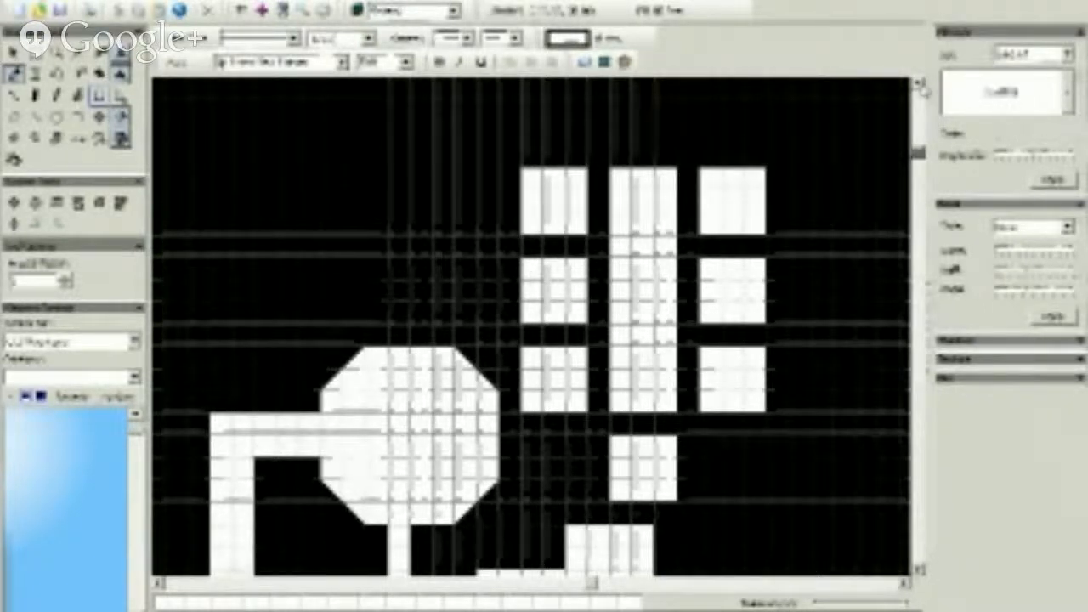
Step: Draw a two-square-wide corridor up from the octagon, and link it to the tall hall's upper end with a one-square-wide winding corridor
scroll(923, 89, up, 3)
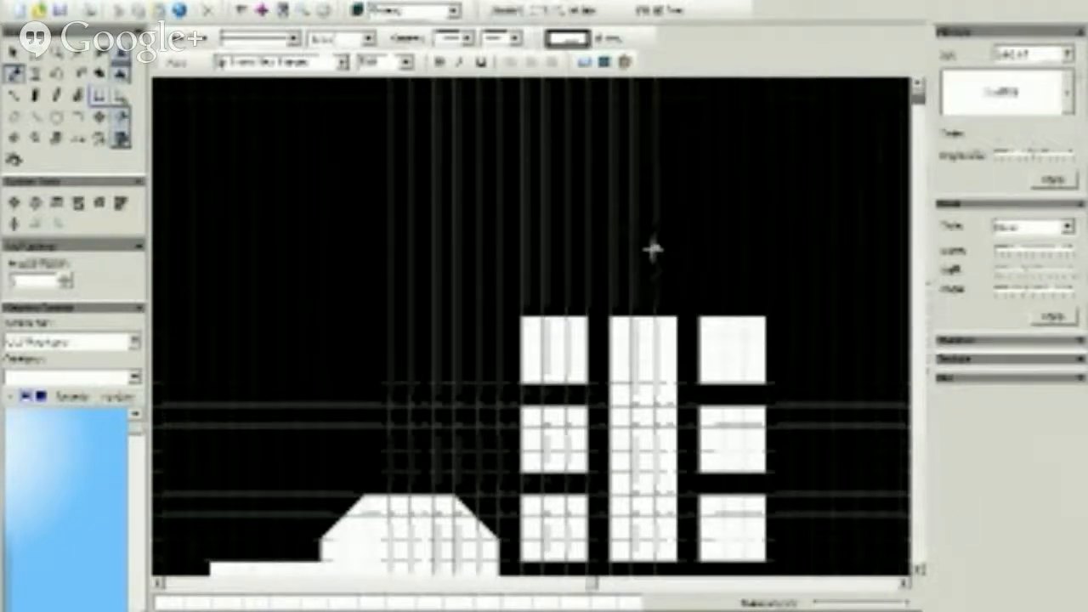
drag(653, 248, 632, 316)
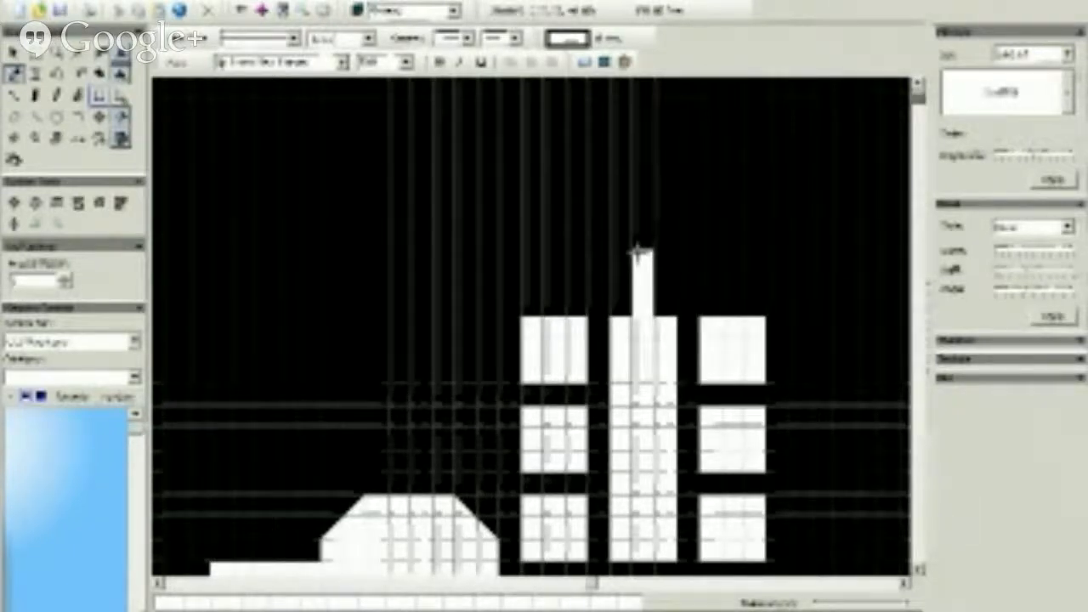
click(455, 273)
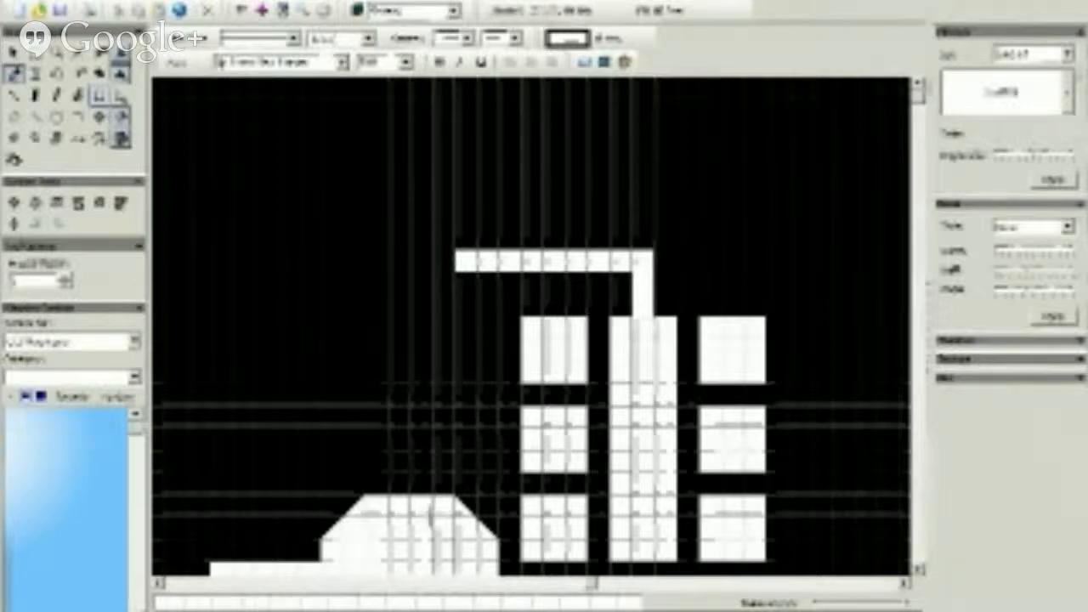
click(387, 227)
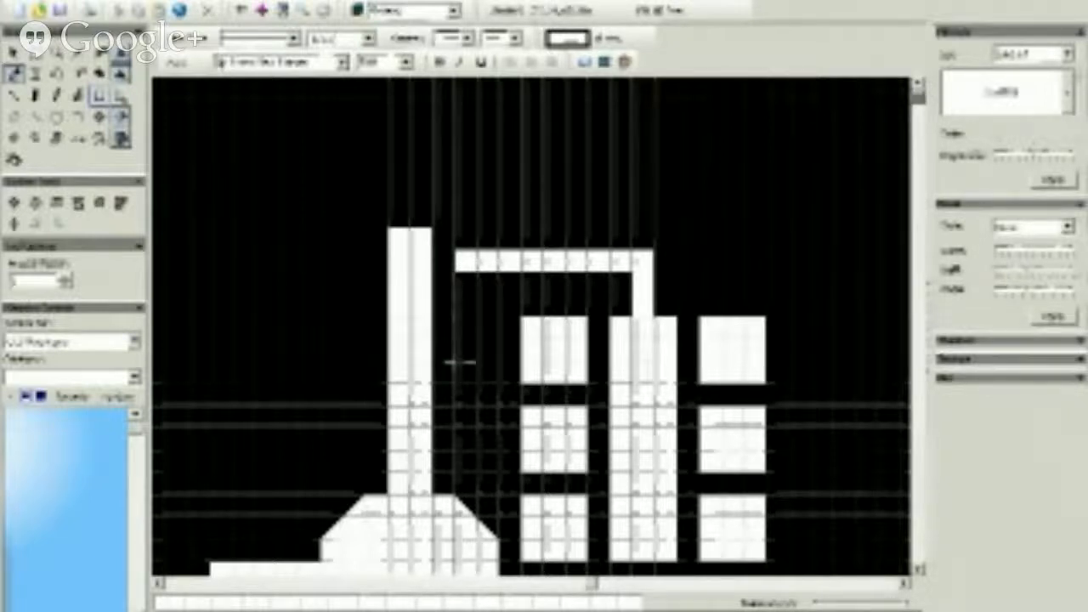
click(459, 362)
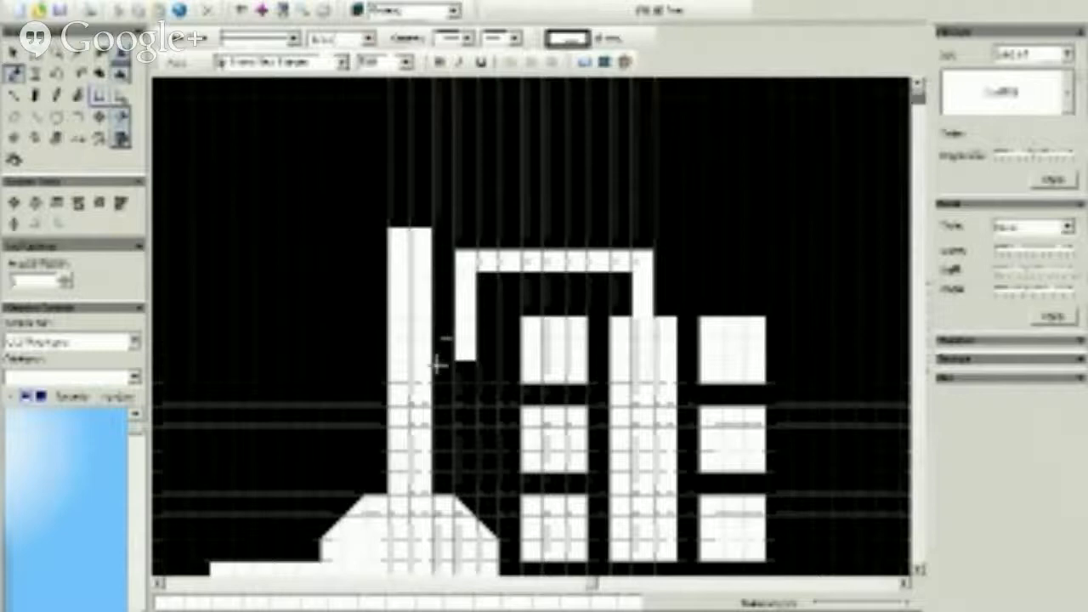
click(423, 364)
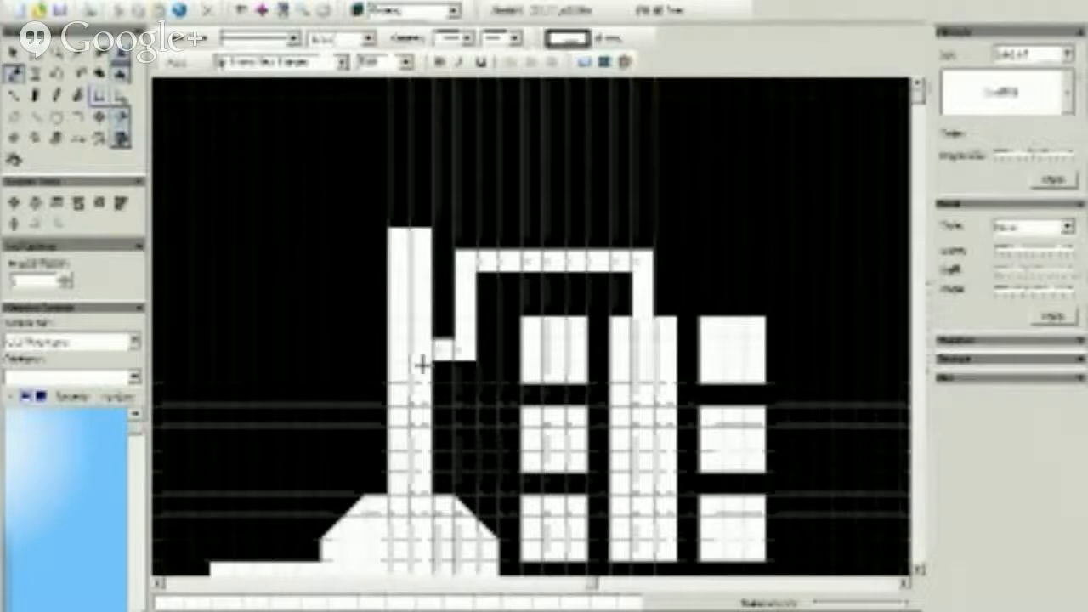
Step: Add a two-square corridor stub left of the upright corridor, and link the hall to its six side rooms and lower room with one-square passages
click(340, 361)
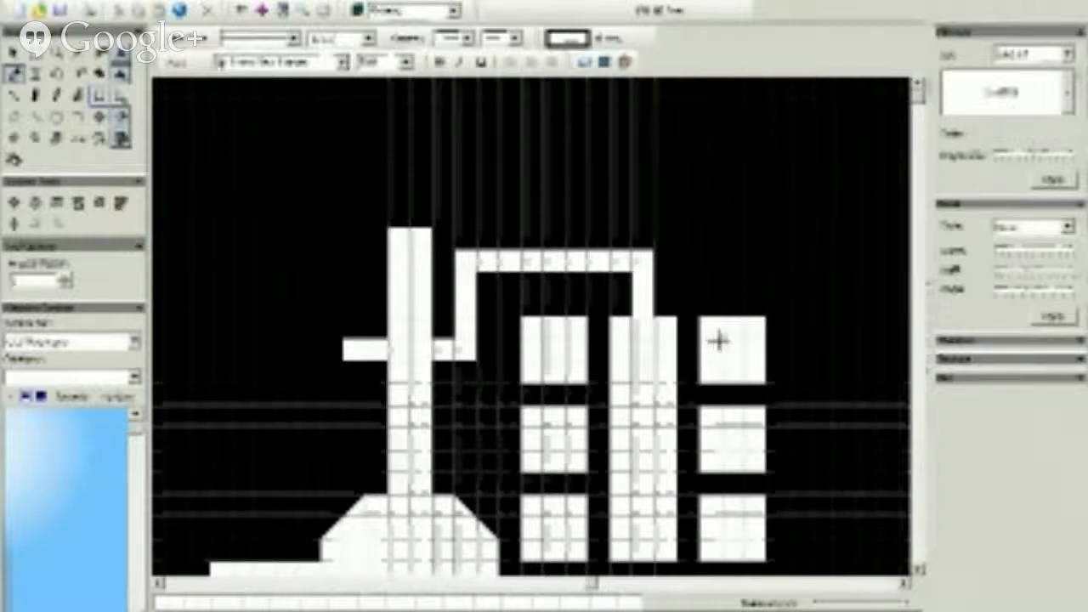
click(571, 364)
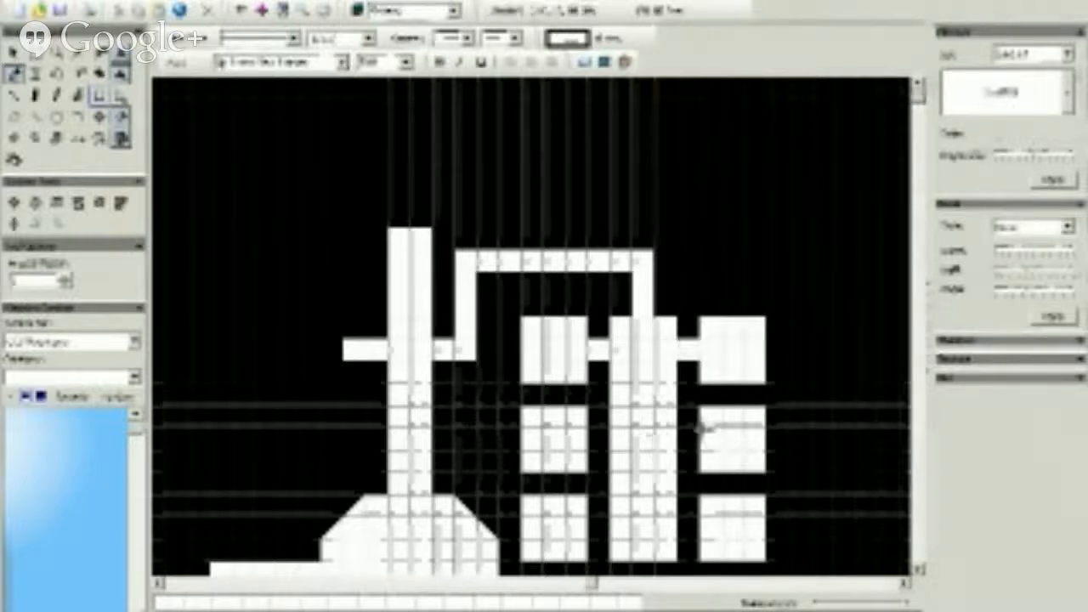
click(587, 444)
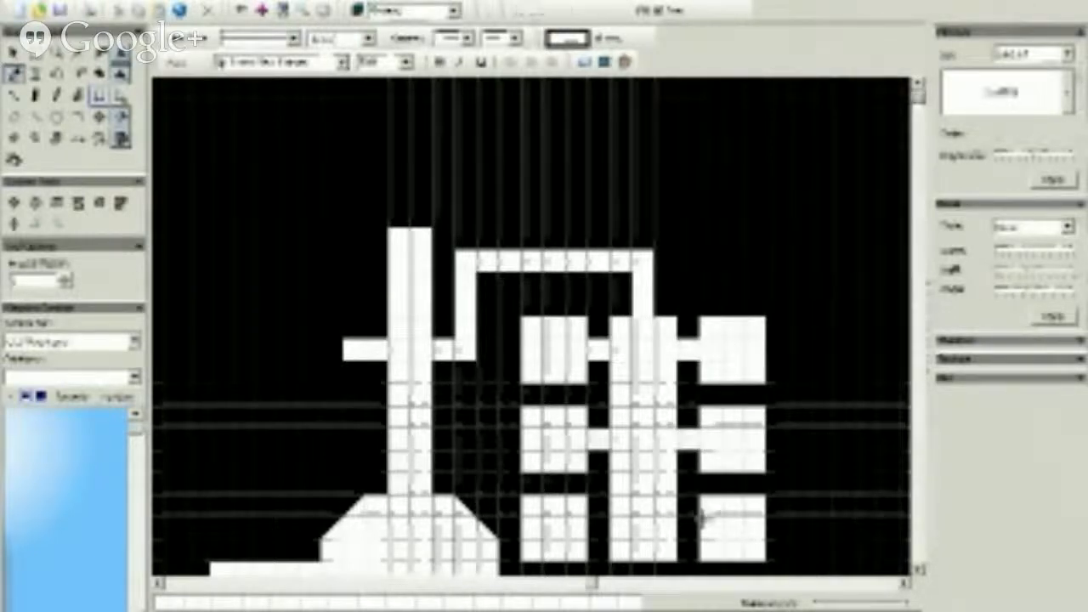
click(586, 528)
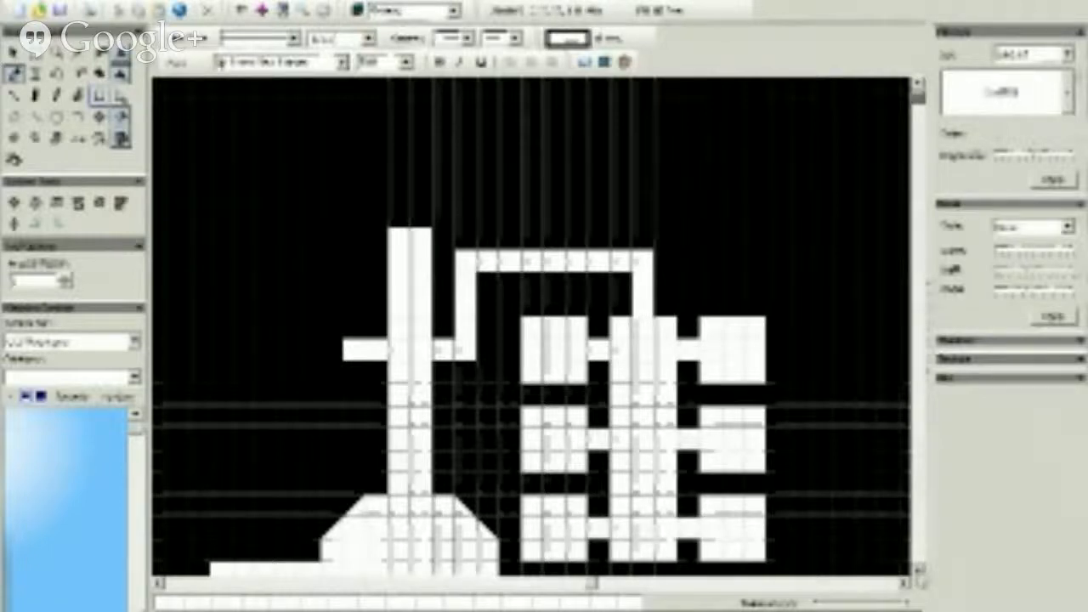
scroll(650, 349, down, 5)
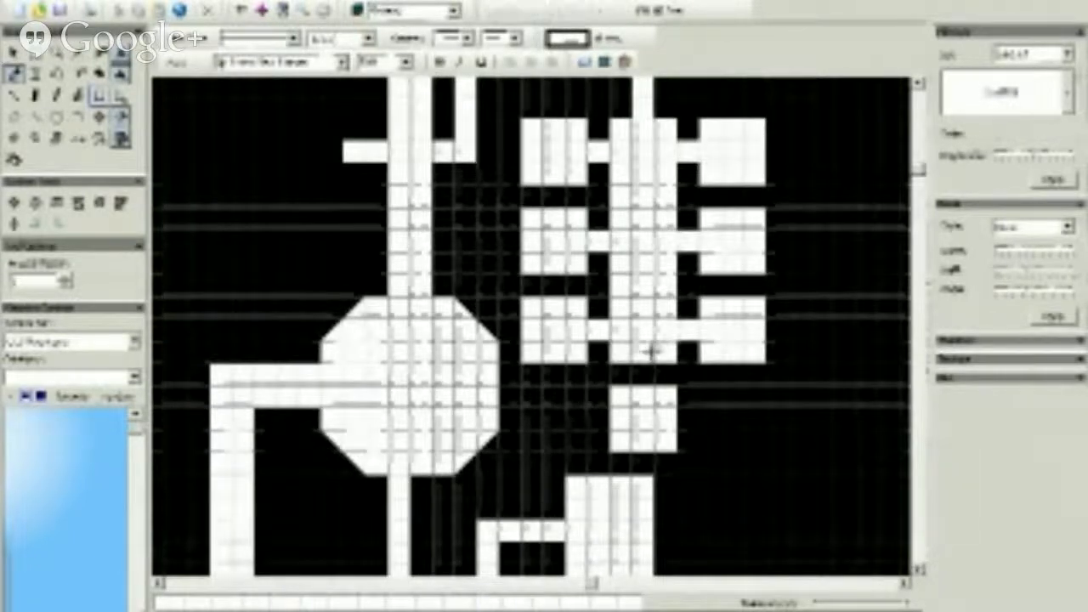
drag(653, 351, 632, 406)
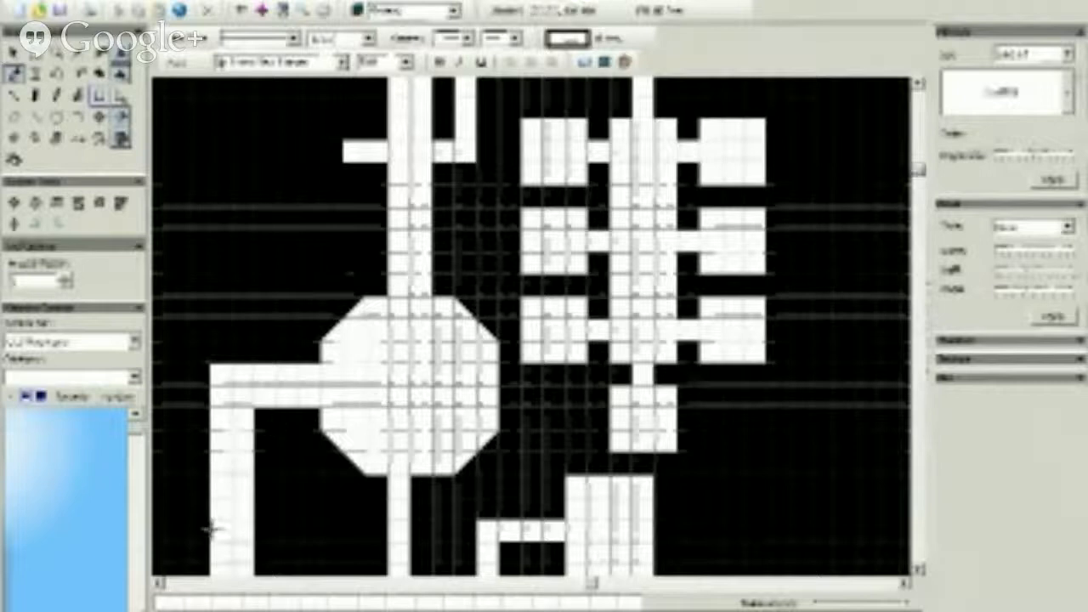
Step: Draw a cross-shaped room at the stub's end from an 8-by-5-square rectangle with centred 4-by-2-square extensions above and below
click(159, 583)
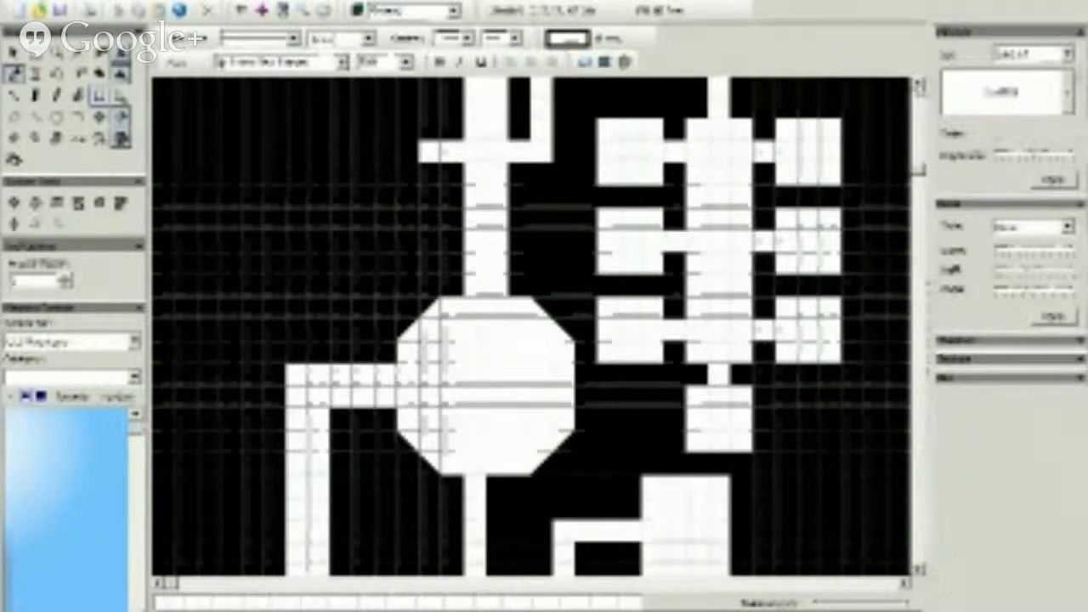
scroll(238, 257, up, 3)
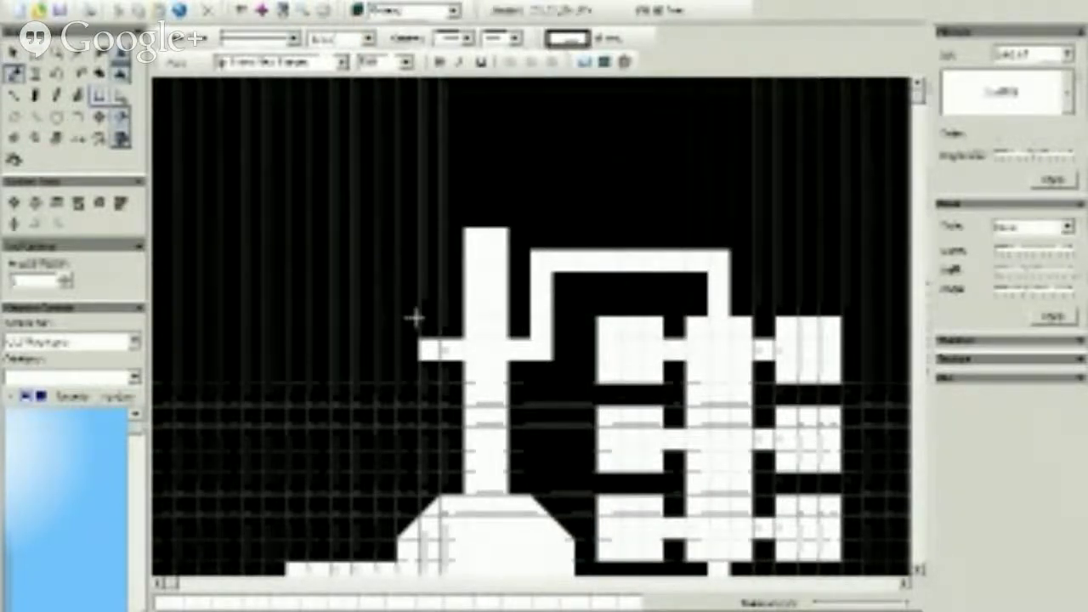
drag(417, 291, 242, 405)
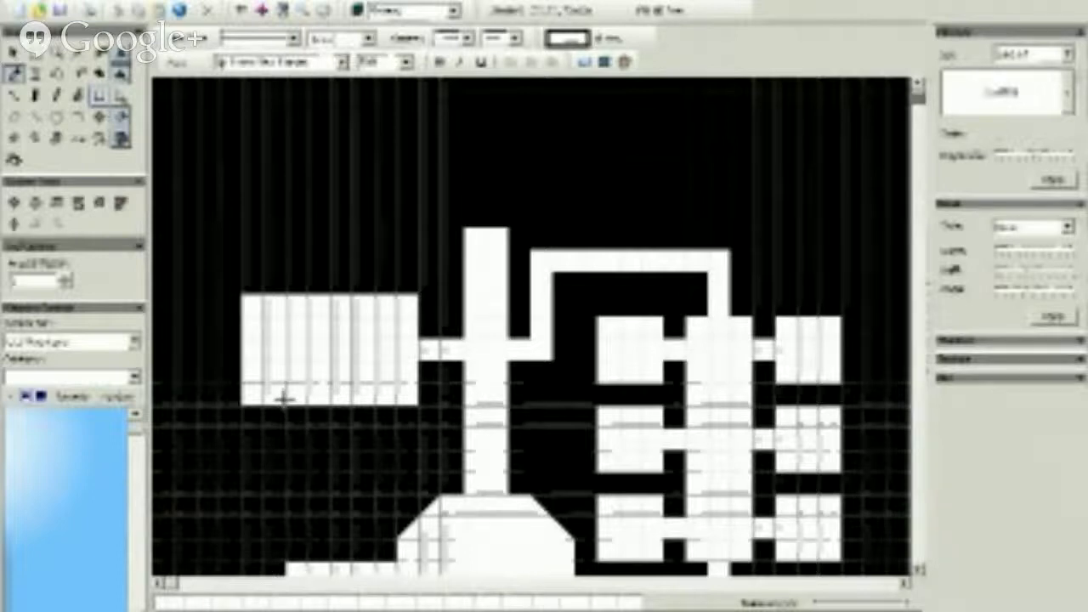
drag(284, 398, 374, 449)
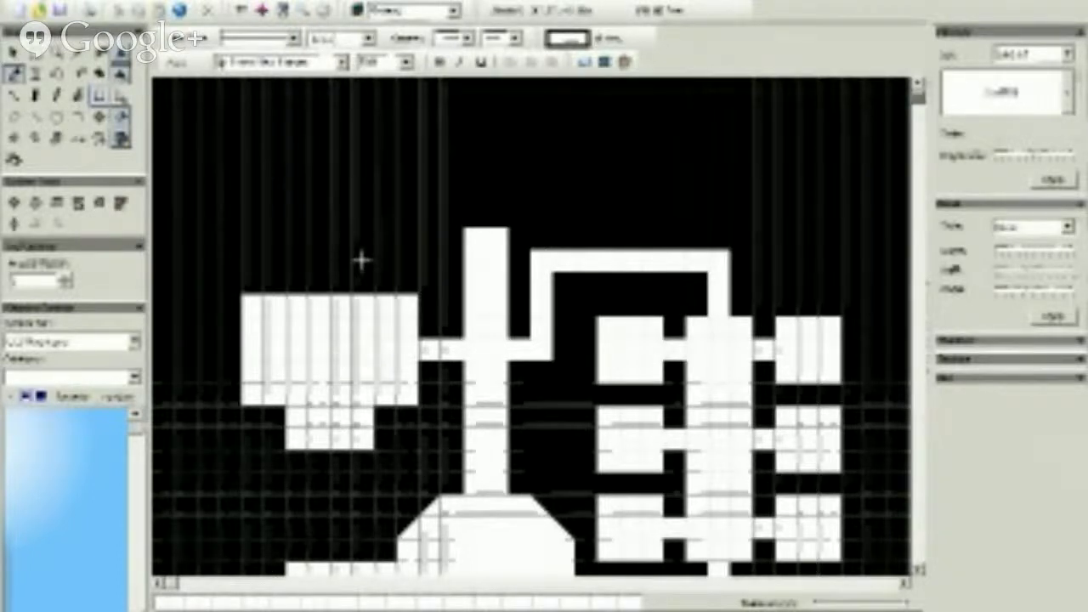
drag(370, 251, 285, 294)
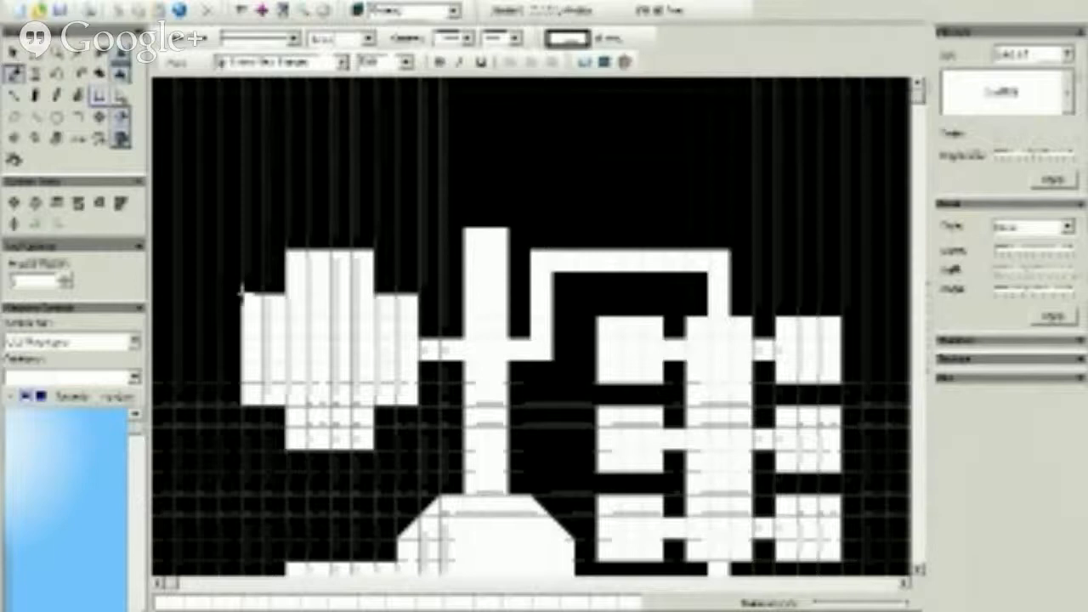
Step: Draw three white circles two squares across and centre them on the cross room's two far-left extension corners and its main body's upper-left corner
click(56, 117)
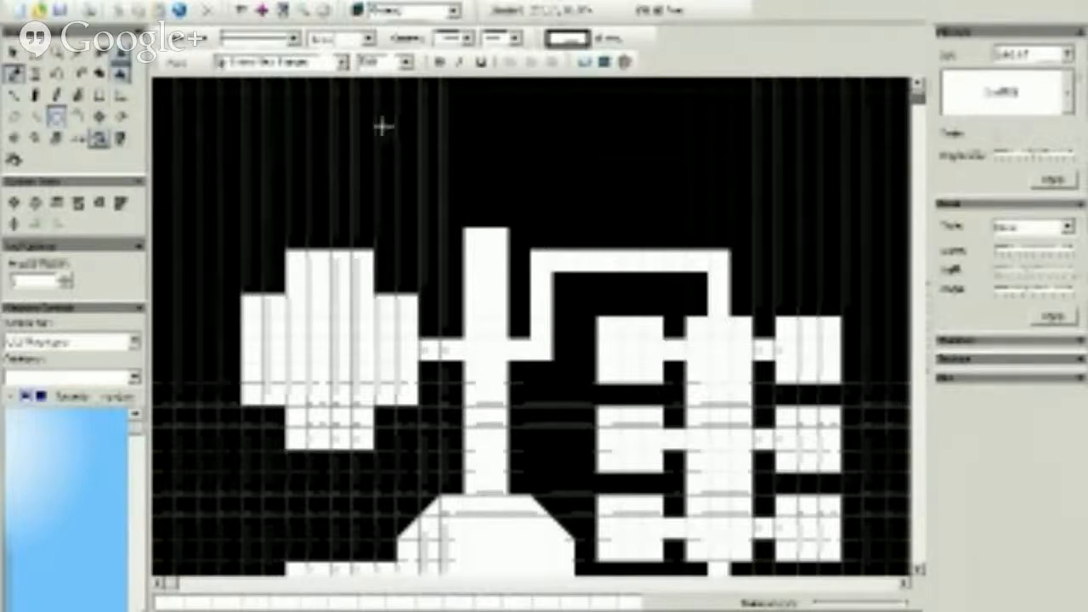
drag(375, 138, 418, 182)
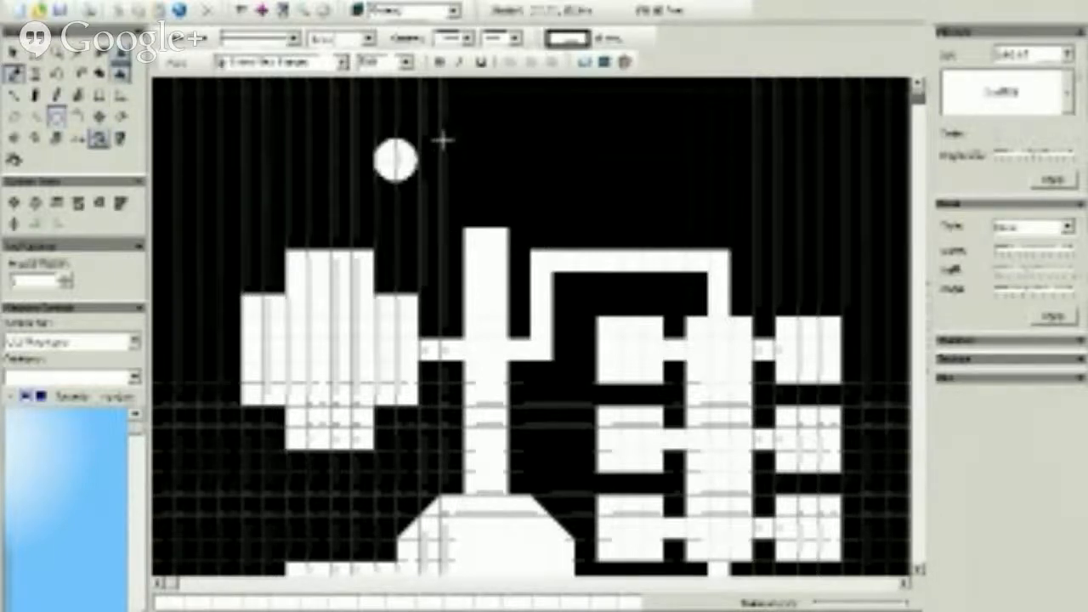
drag(445, 139, 485, 182)
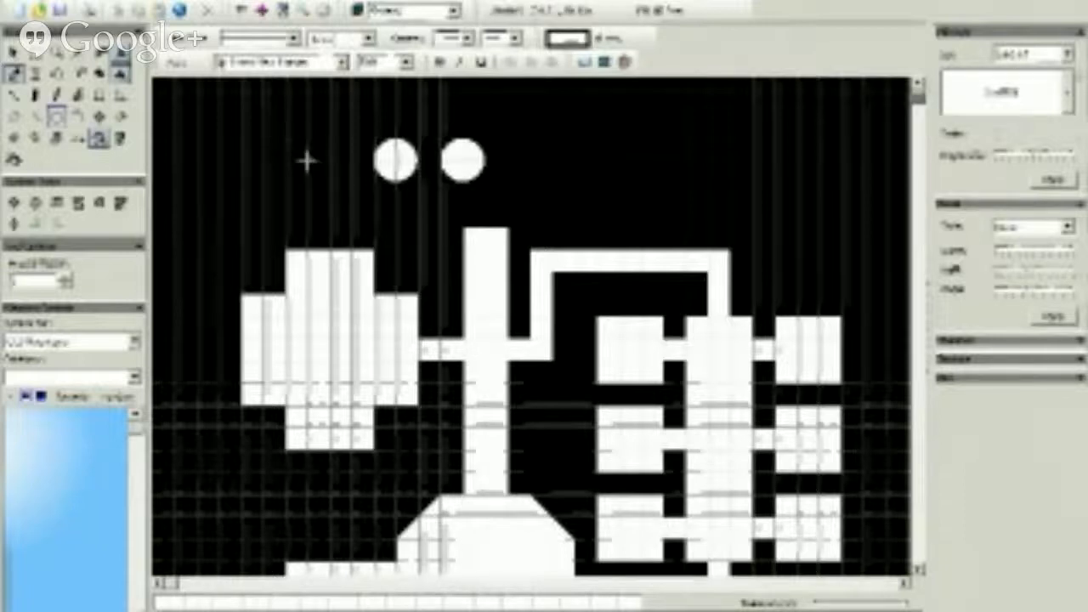
drag(286, 139, 328, 182)
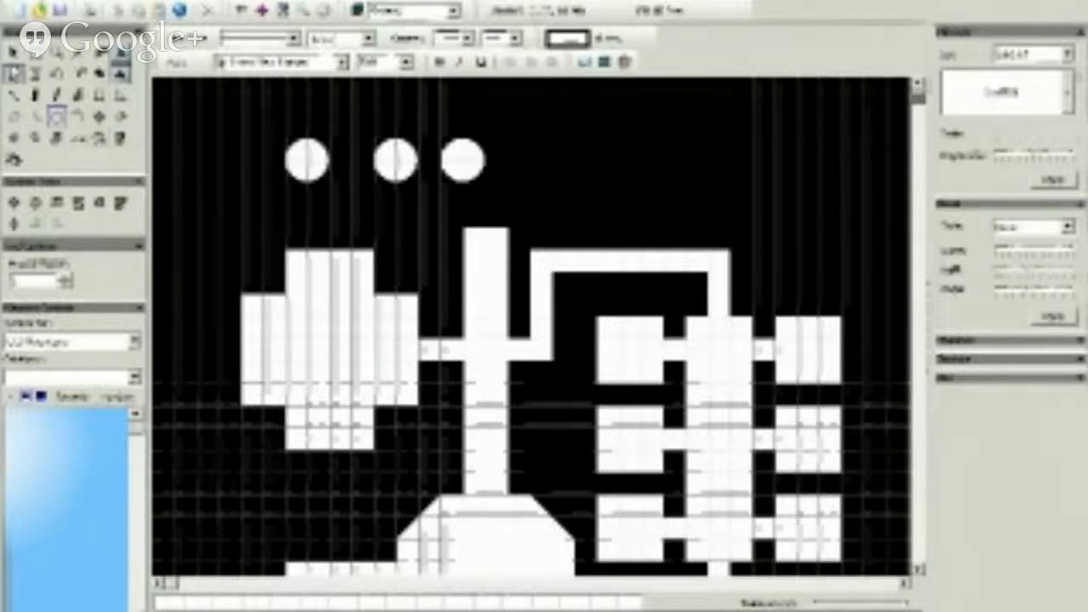
click(13, 55)
drag(303, 157, 281, 244)
drag(387, 162, 278, 452)
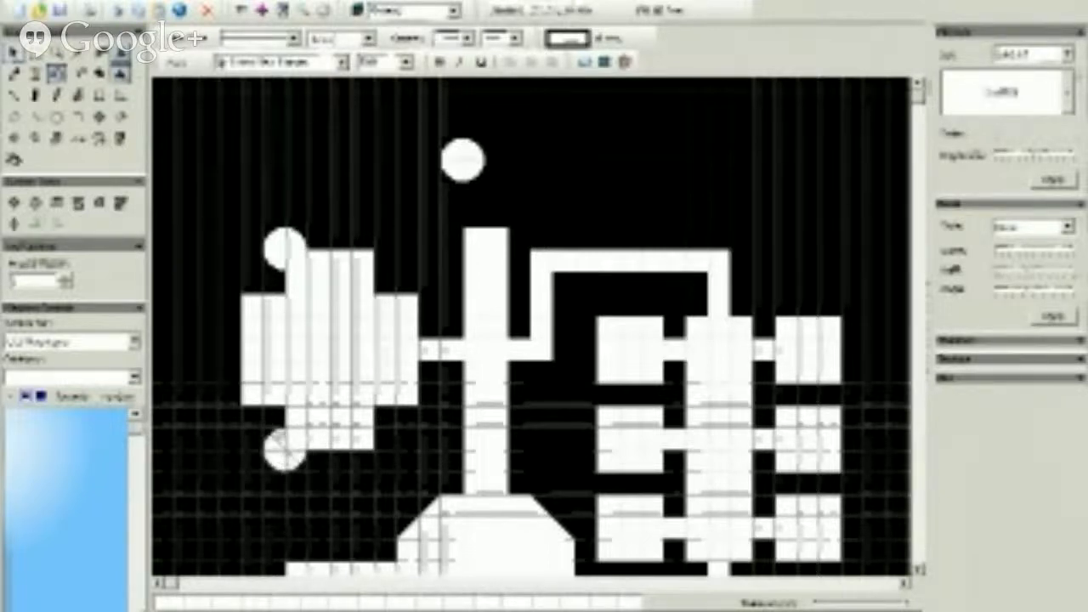
drag(430, 185, 216, 302)
Step: Place copies of the circle centred on the cross room's five remaining outer corners
click(76, 94)
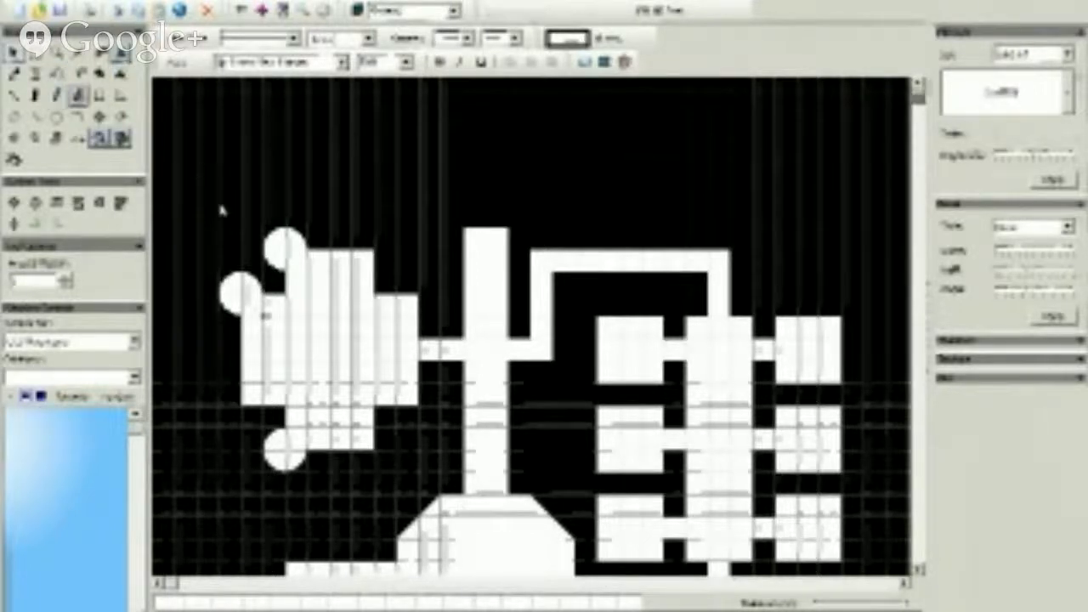
click(121, 74)
click(100, 138)
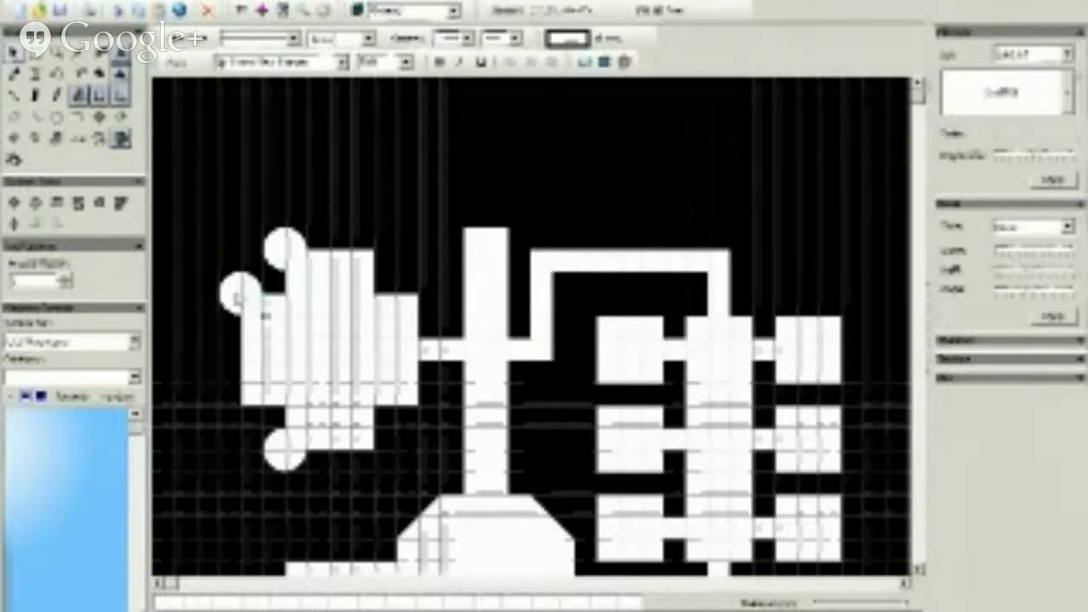
drag(238, 297, 243, 415)
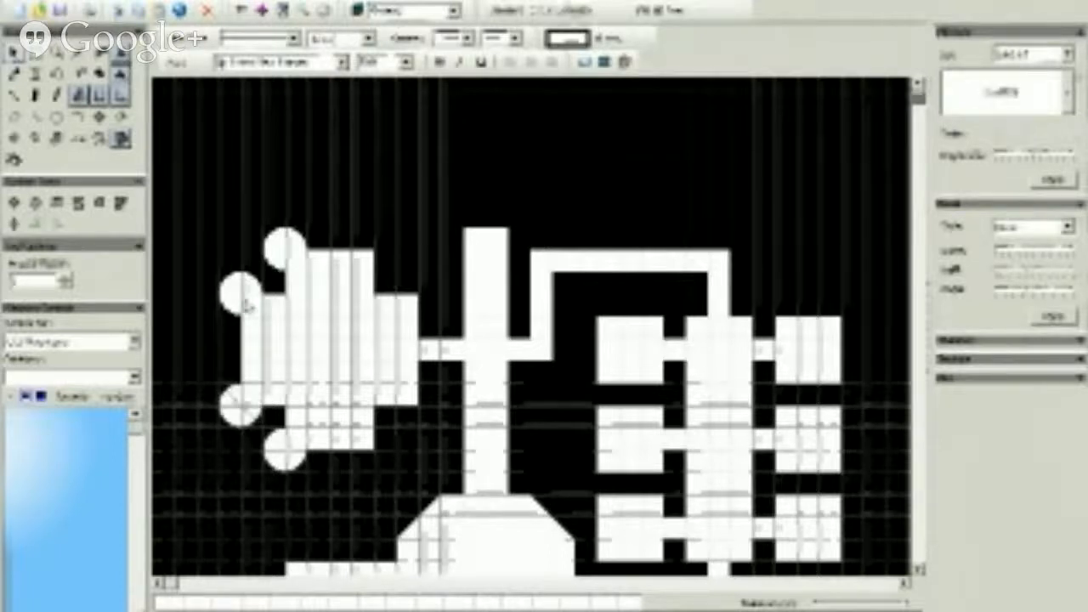
drag(242, 305, 417, 299)
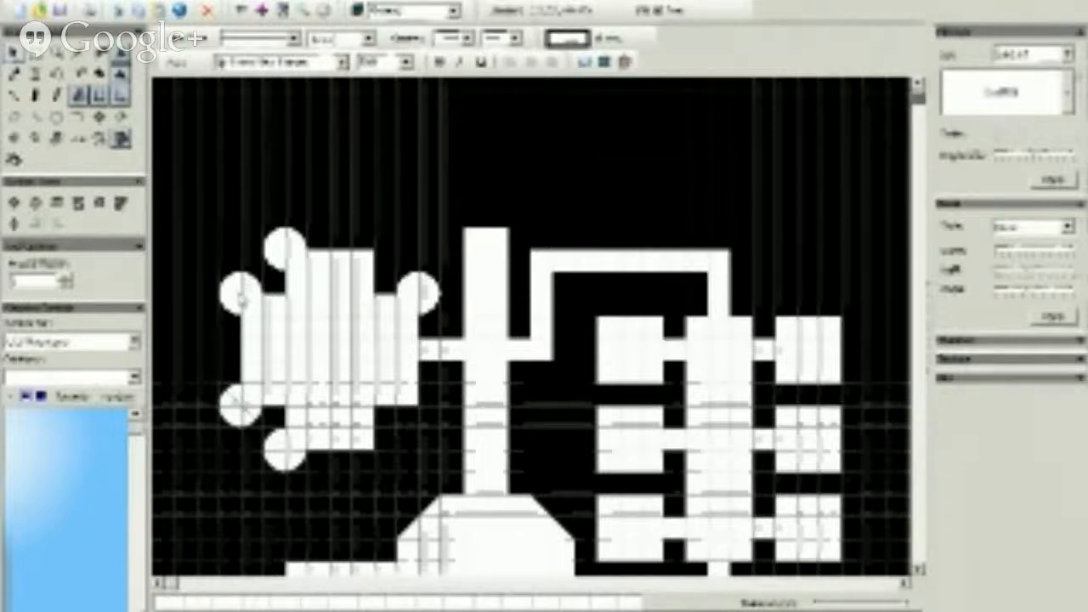
drag(242, 299, 417, 408)
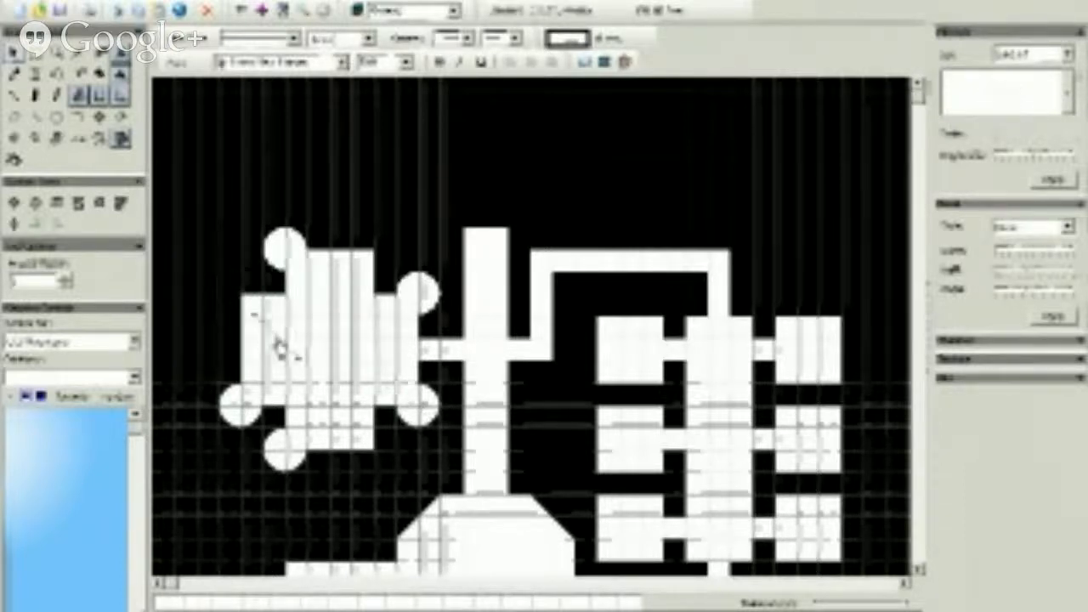
click(250, 311)
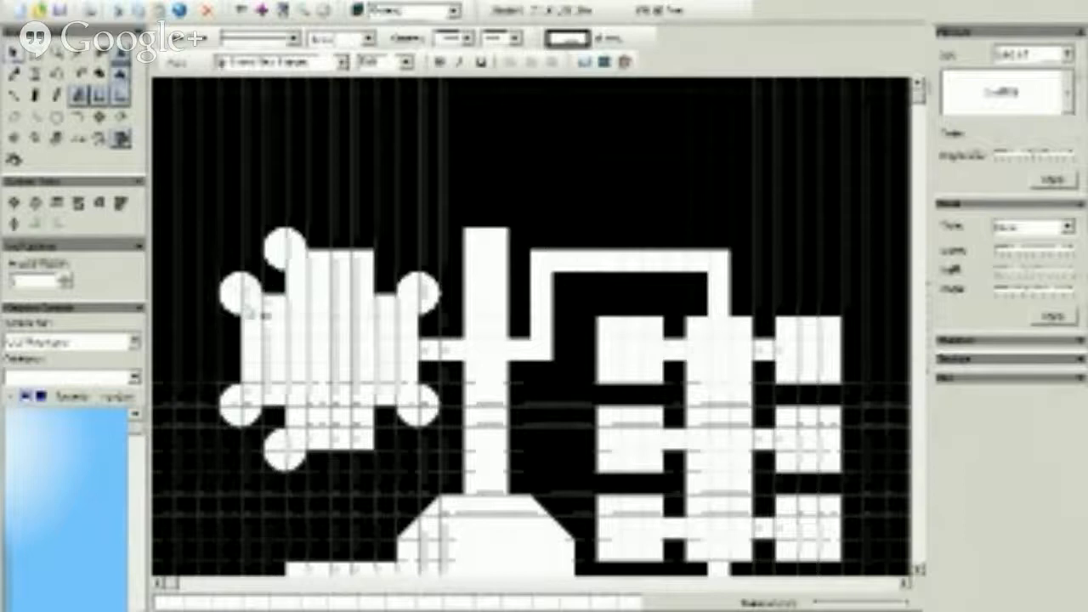
drag(246, 300, 377, 456)
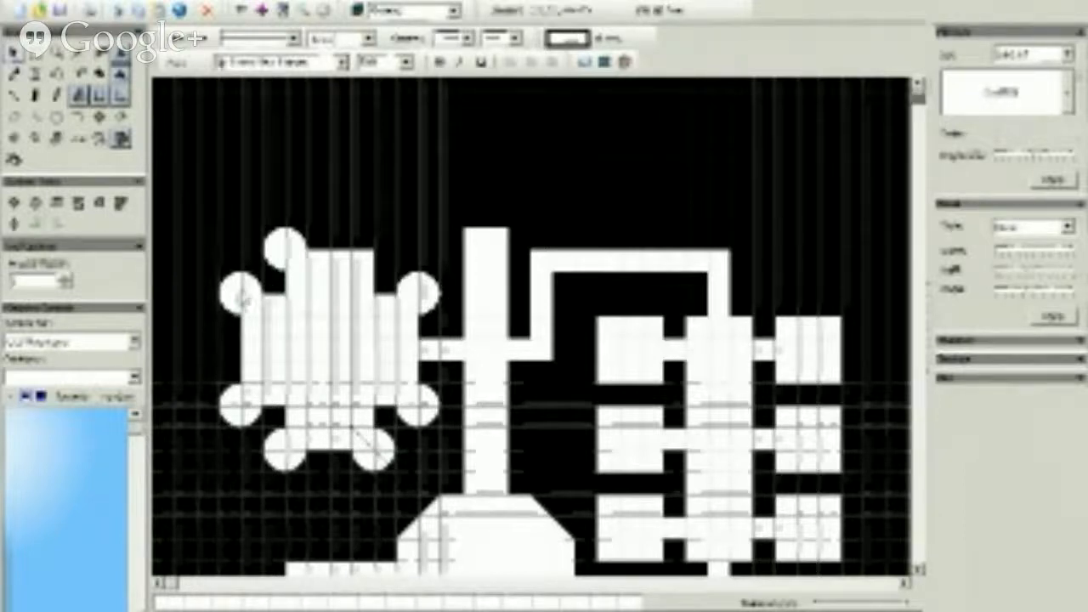
drag(244, 299, 345, 327)
drag(336, 289, 375, 247)
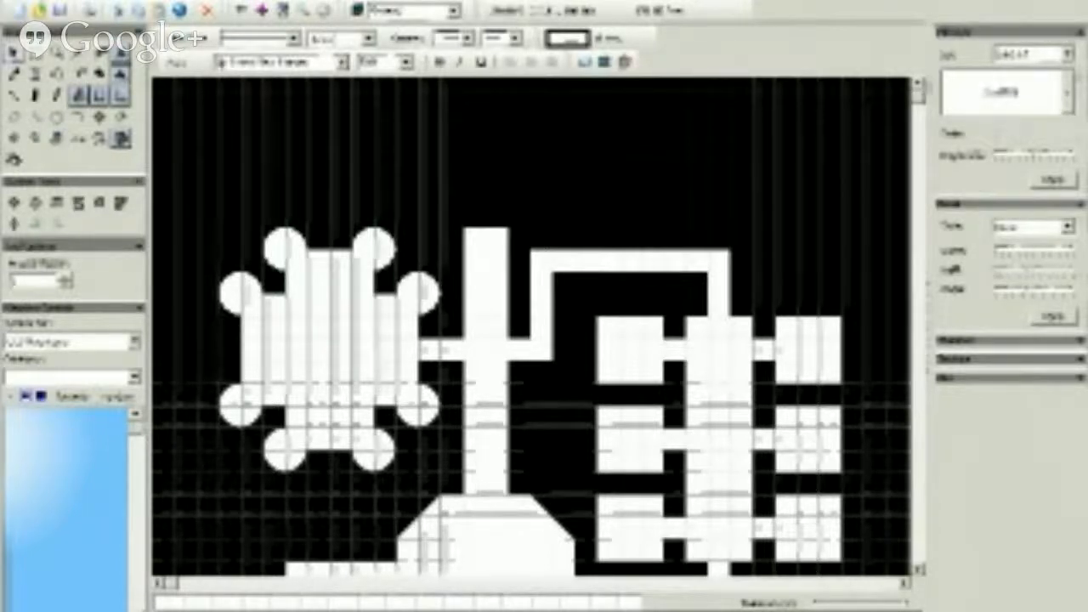
Step: Try filling the circle on the upper extension's right corner and the room's wide rectangle with black, and undo the rectangle's fill
key(Delete)
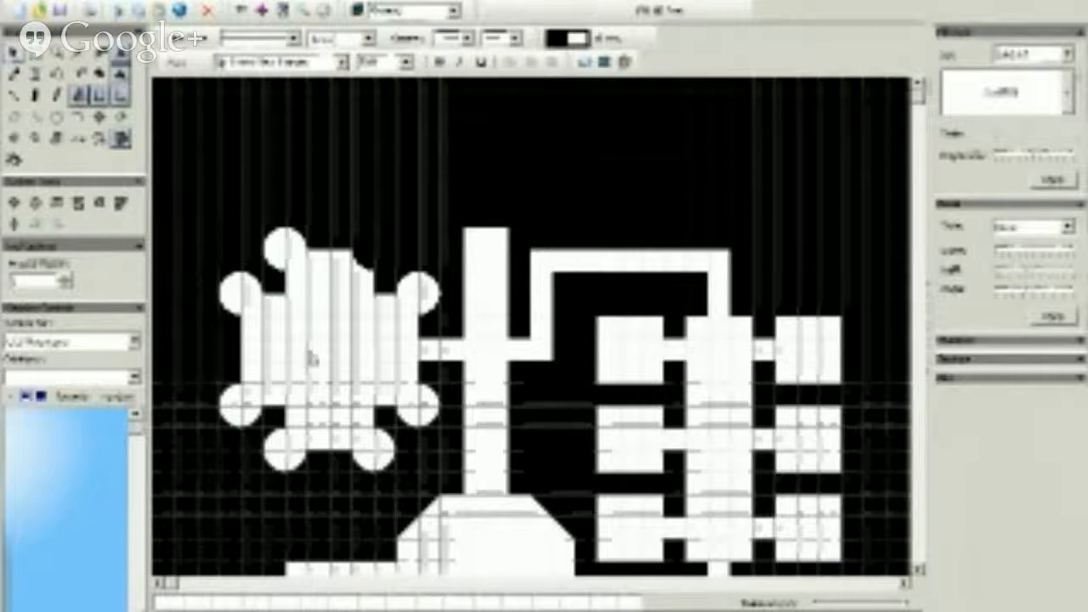
mouse_move(313, 347)
mouse_down()
mouse_move(350, 391)
mouse_move(312, 348)
mouse_up()
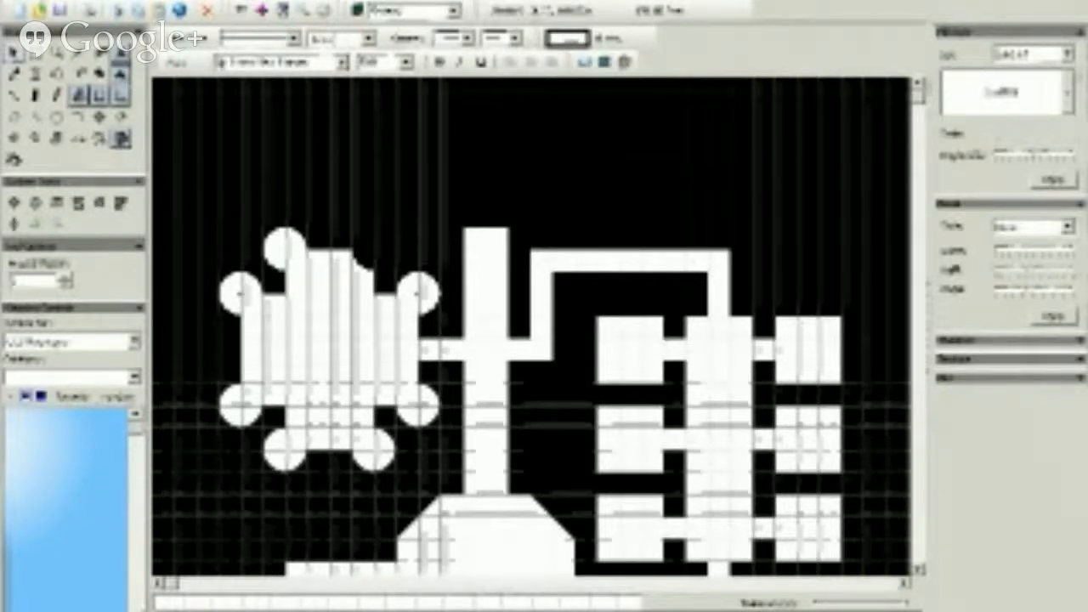
key(Delete)
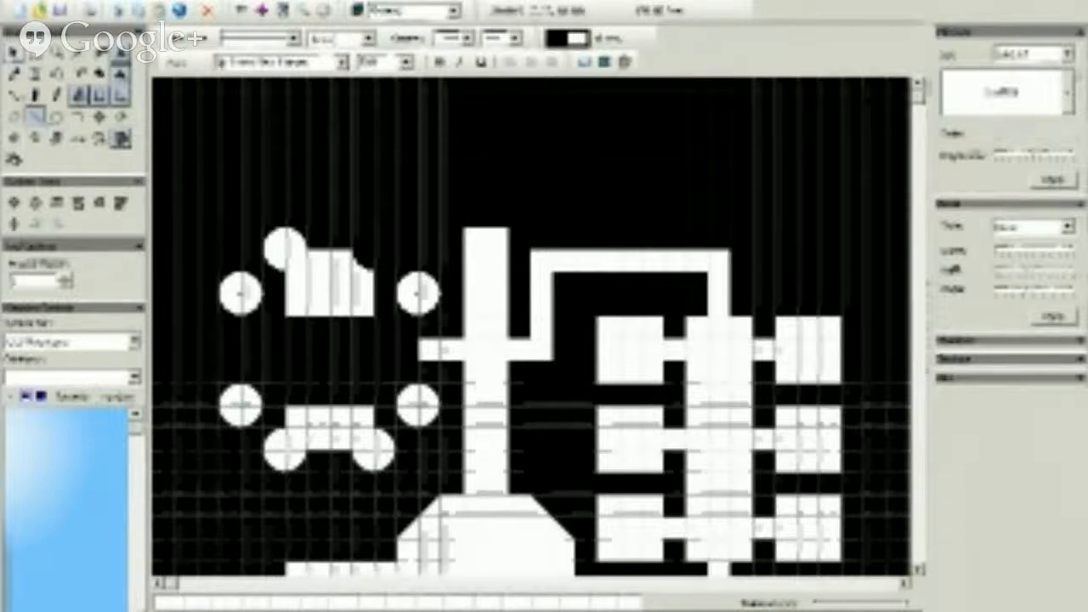
click(35, 1)
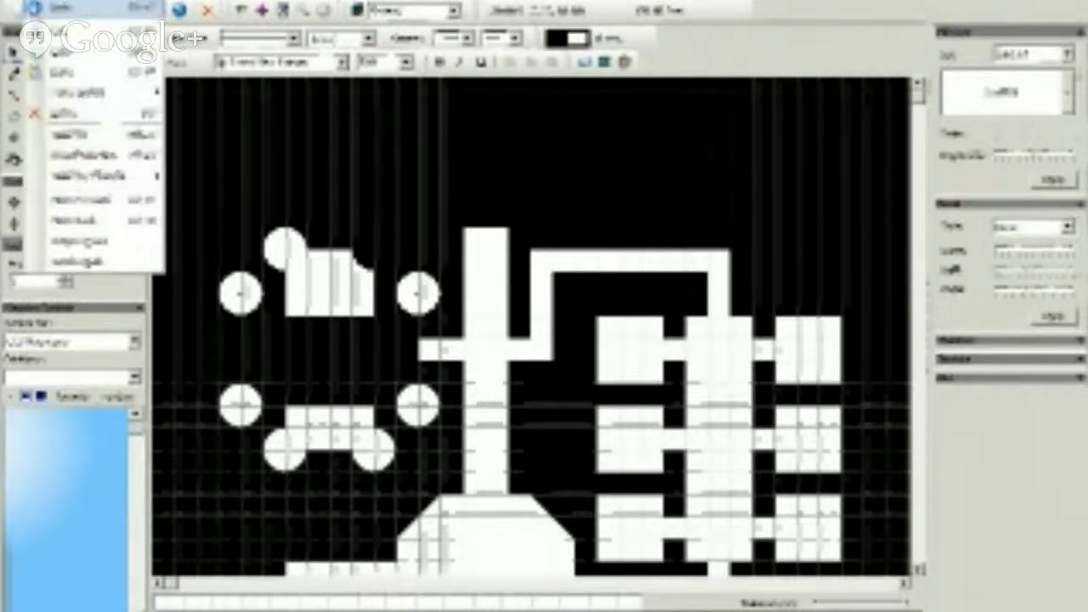
click(59, 8)
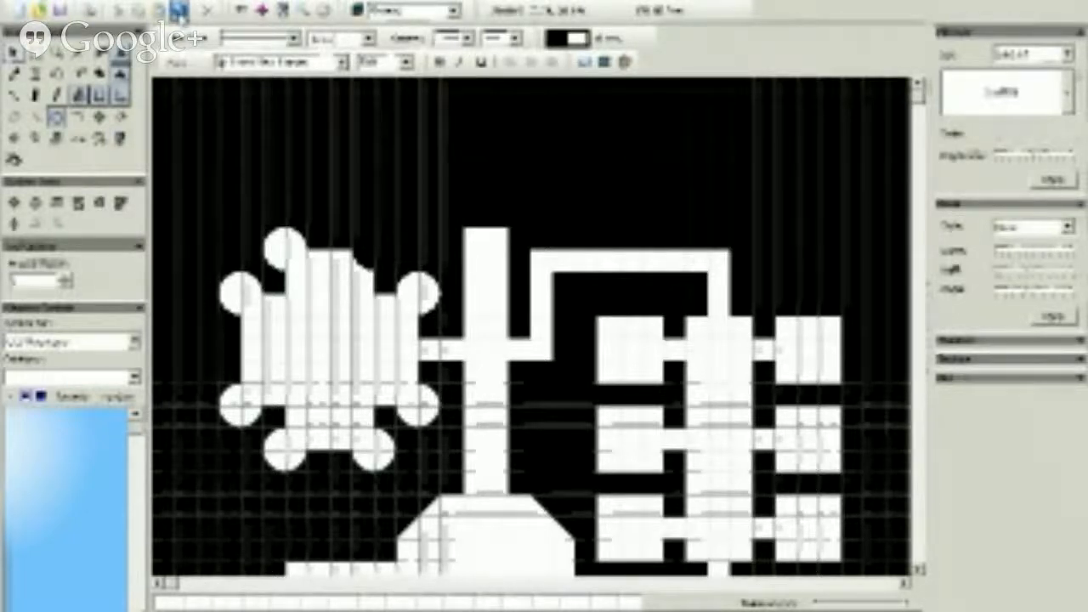
Step: Move the black circle into the room, fill it white, and centre it back on the upper extension's right corner
click(55, 95)
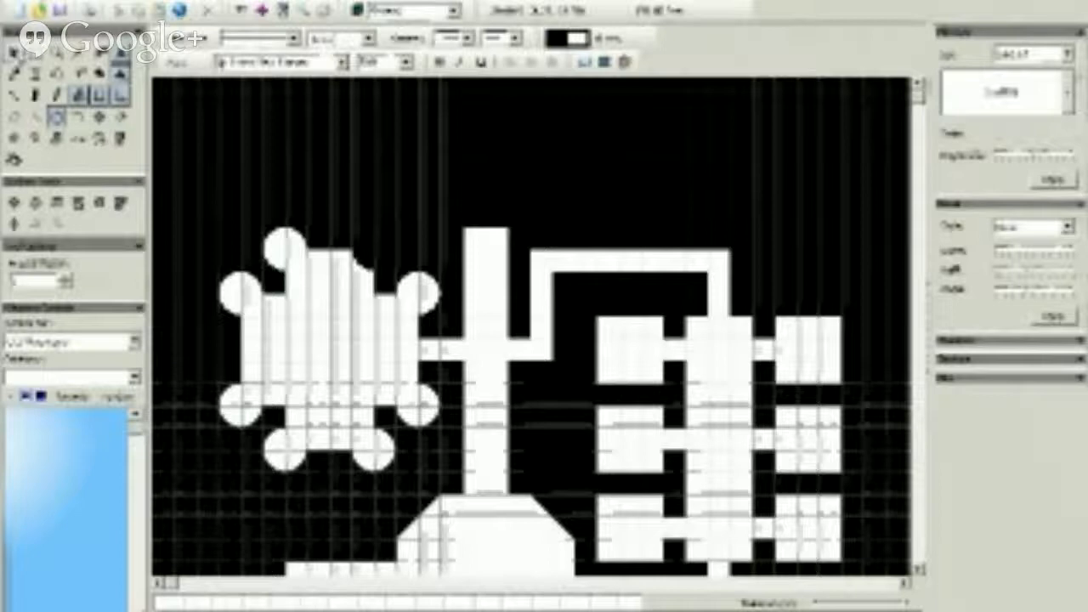
click(16, 54)
drag(362, 261, 314, 349)
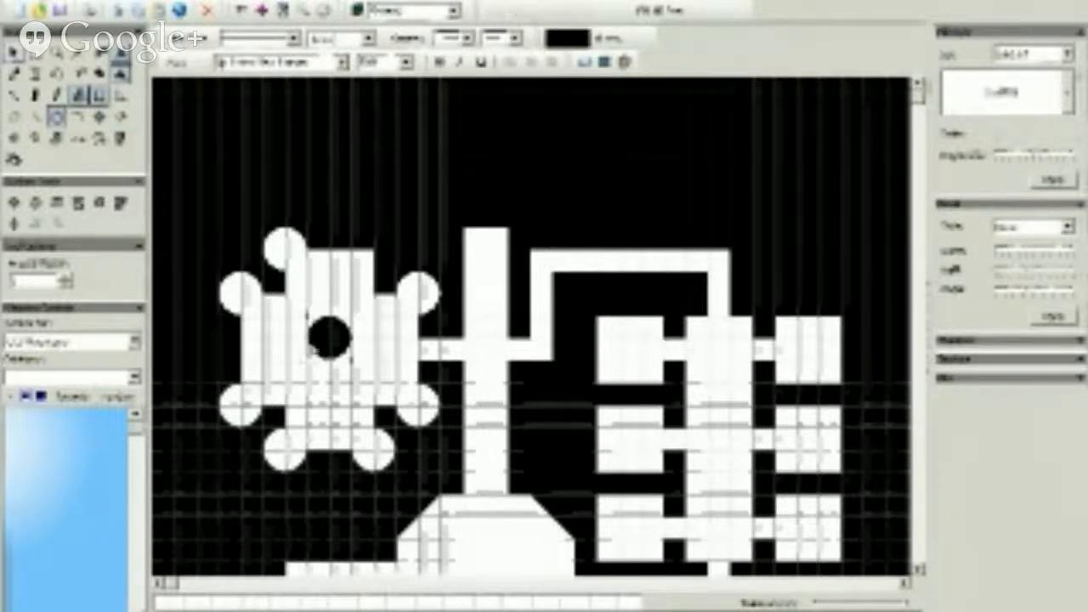
click(255, 603)
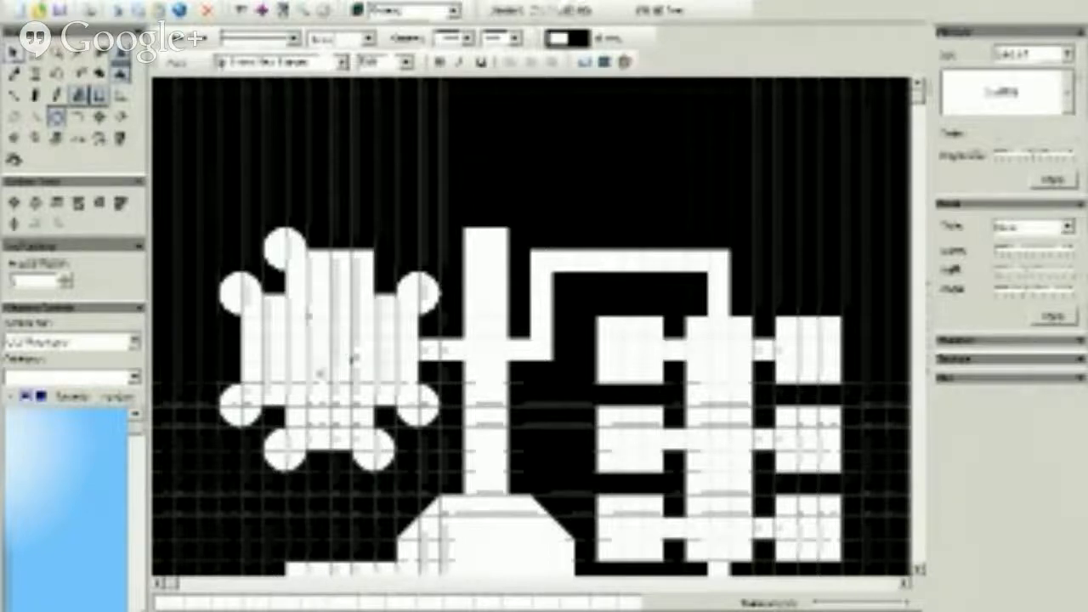
drag(338, 345, 373, 248)
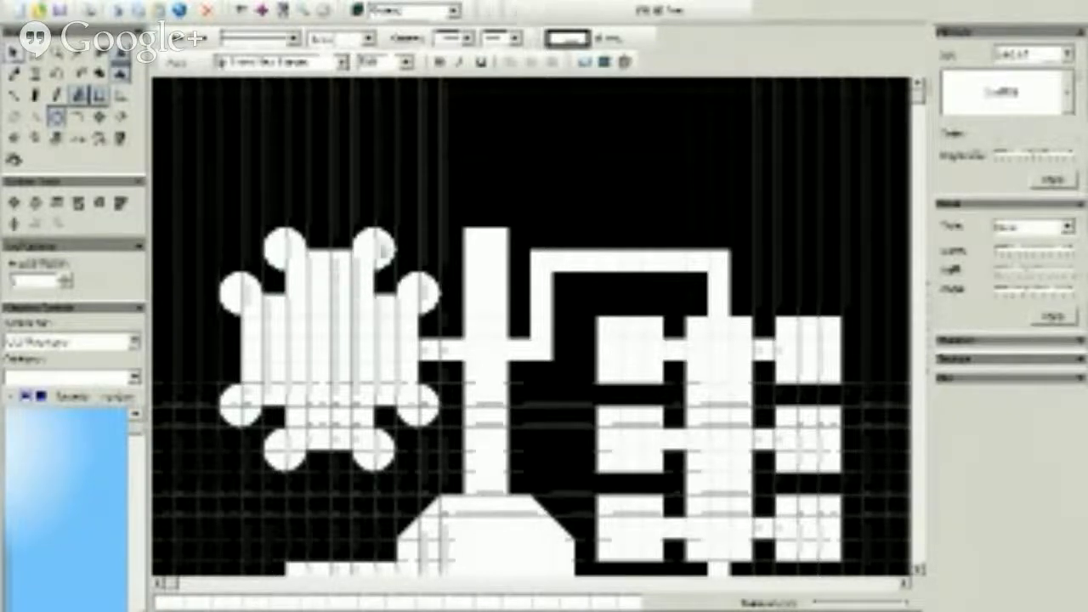
Step: Cut the cross room's four inner corners and the middle of its upper and lower edges with black circles two squares across
mouse_move(380, 255)
mouse_down()
mouse_move(328, 345)
mouse_move(335, 364)
mouse_move(345, 259)
mouse_move(378, 258)
mouse_up()
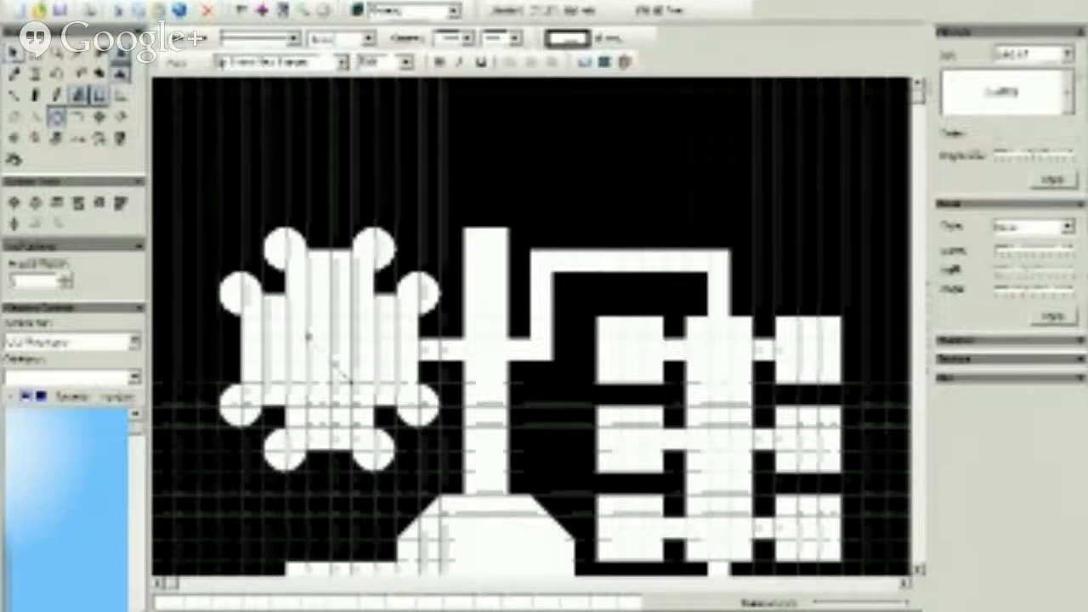
drag(307, 336, 287, 298)
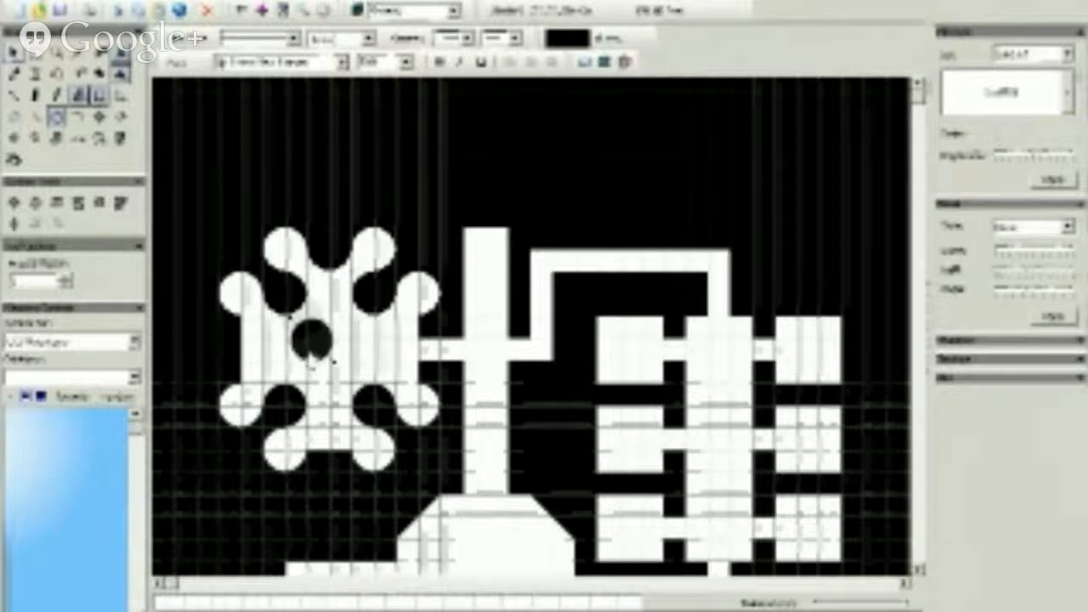
click(330, 460)
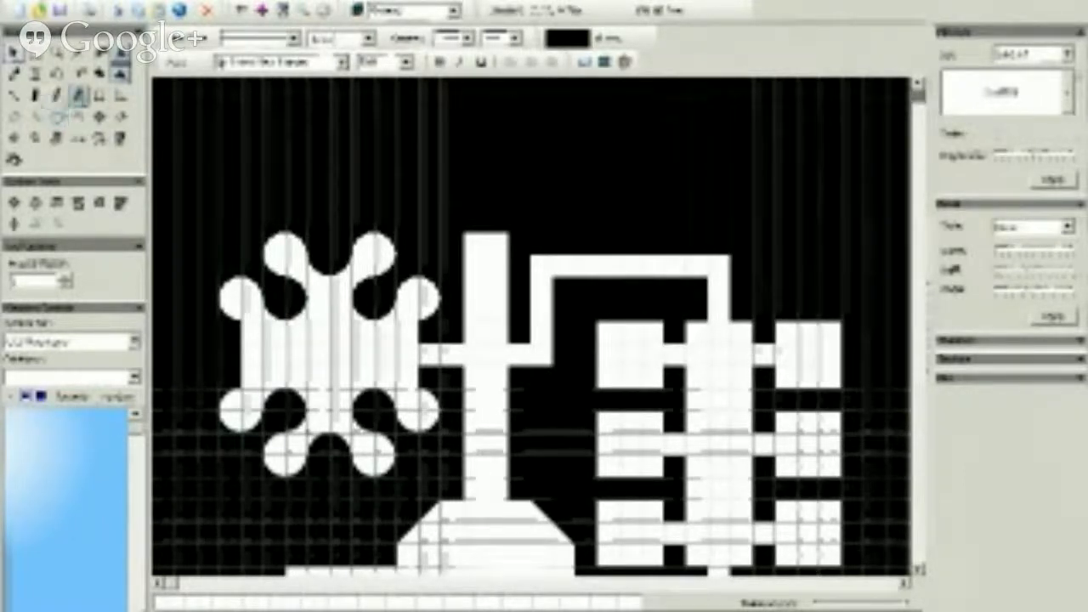
Step: Draw a white-filled octagonal room six squares wide and seven squares tall on the upper end of the long vertical corridor
click(99, 96)
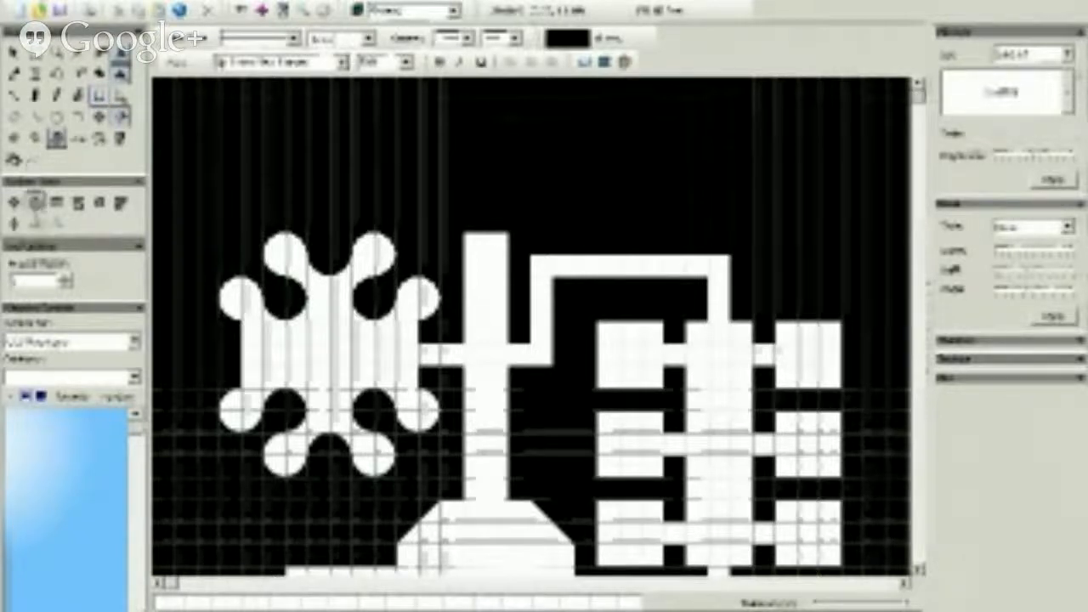
click(14, 138)
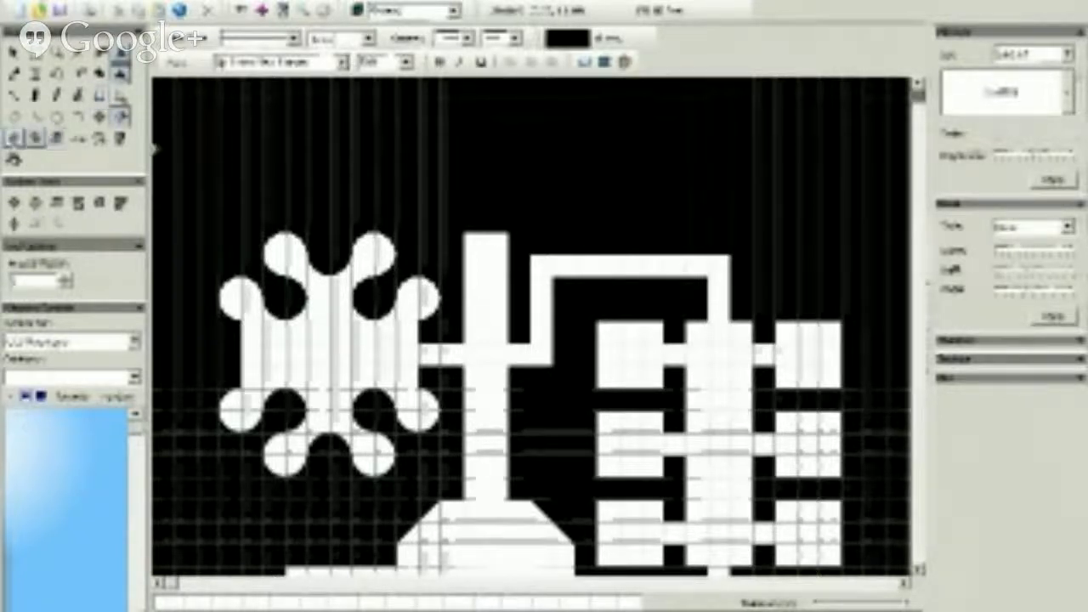
click(507, 232)
click(464, 233)
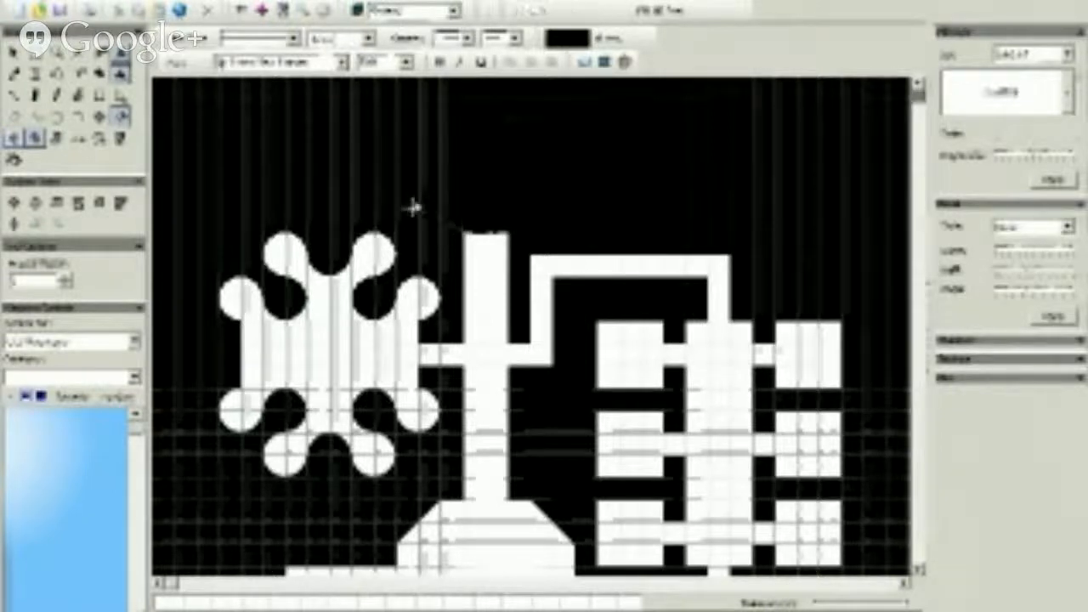
click(418, 187)
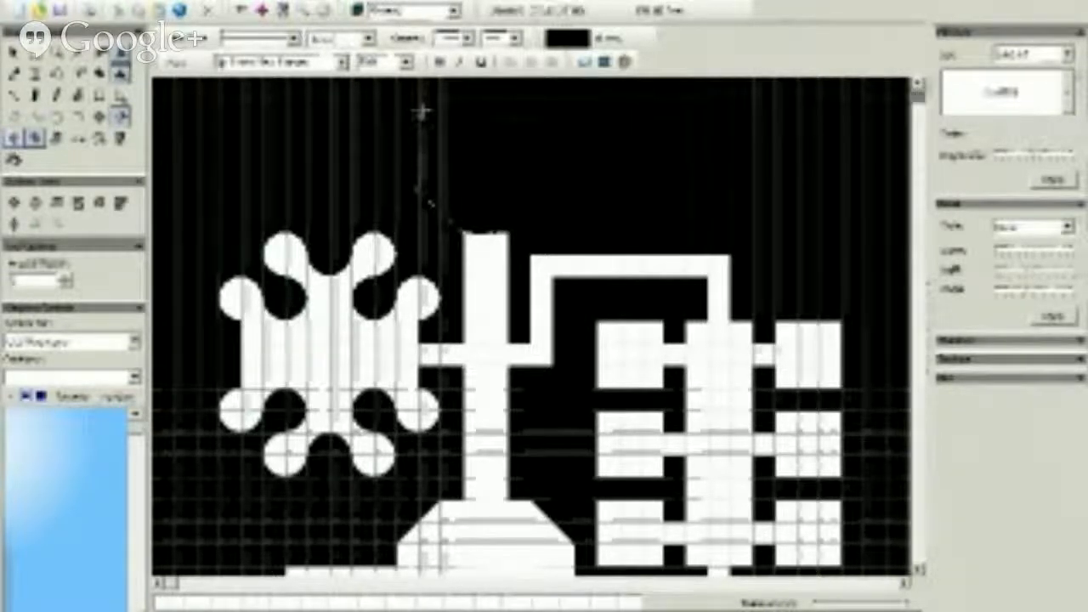
click(418, 127)
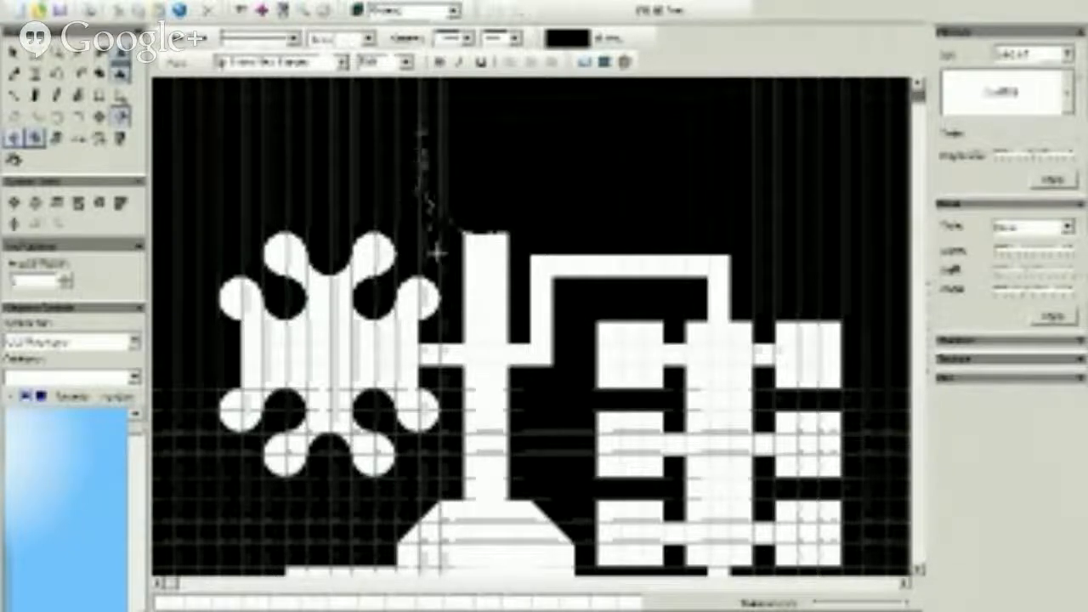
click(453, 193)
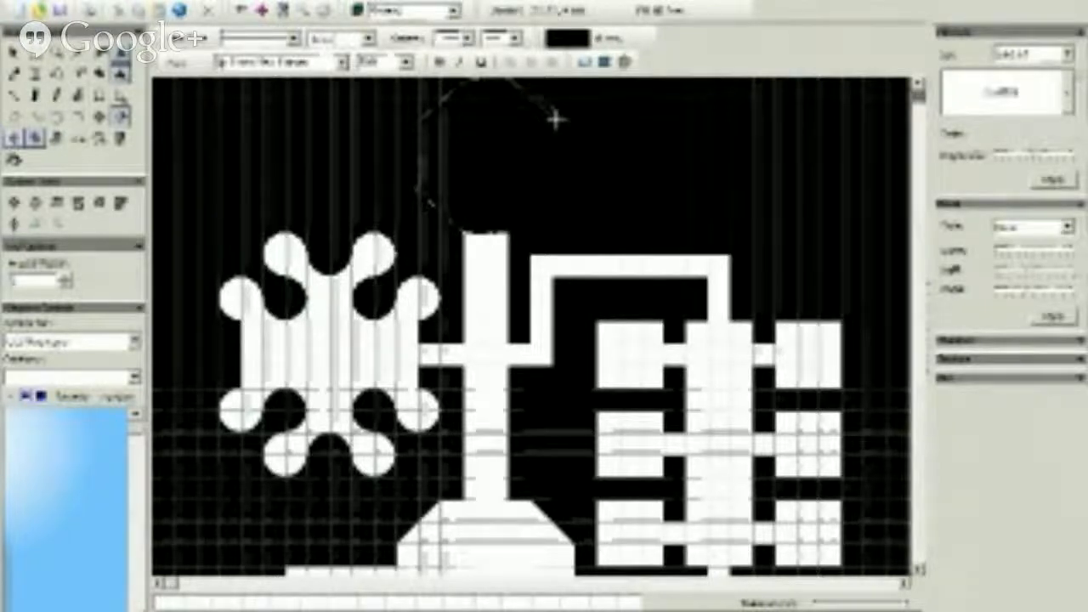
click(502, 217)
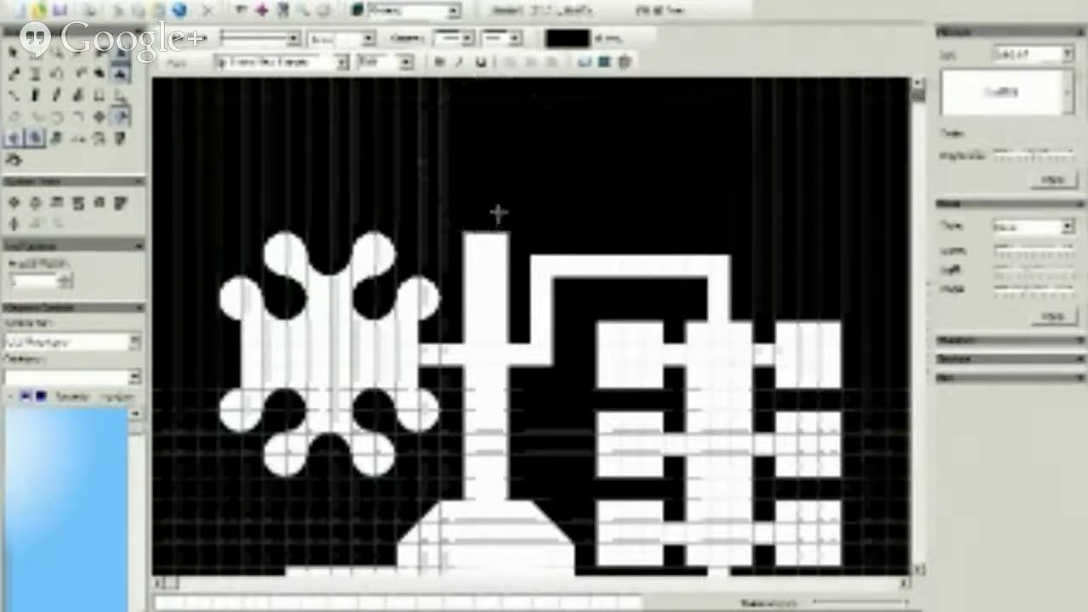
click(13, 53)
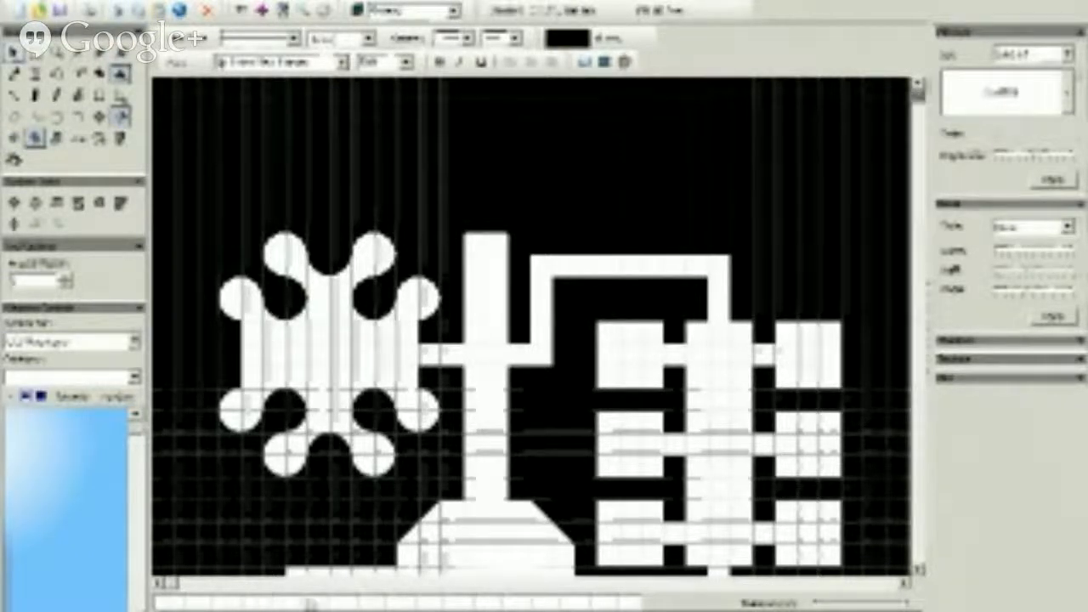
click(161, 603)
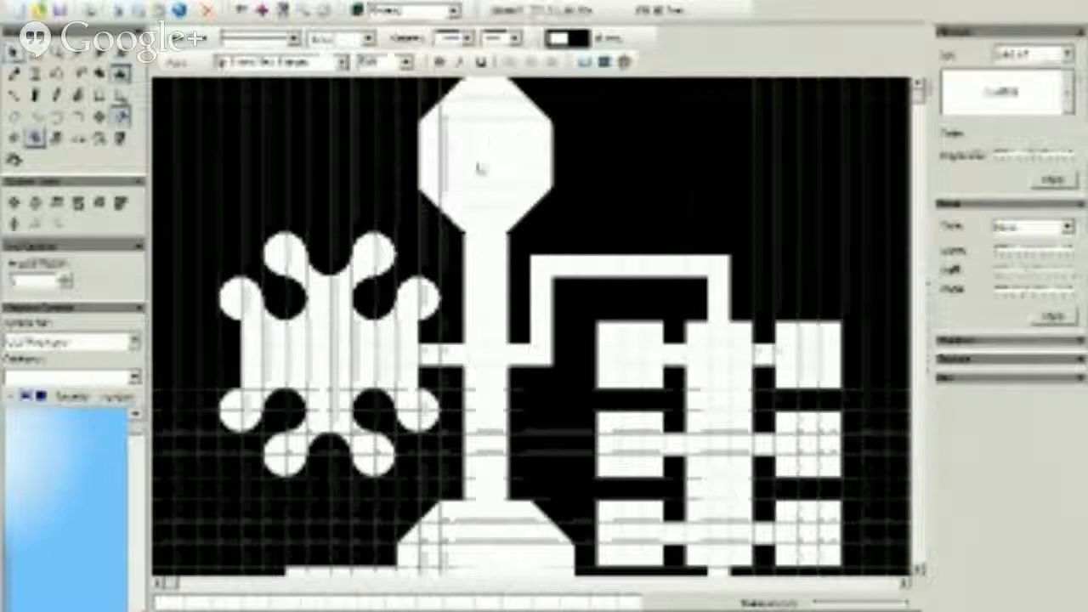
Step: Move the octagonal room one square down along the vertical corridor
click(78, 54)
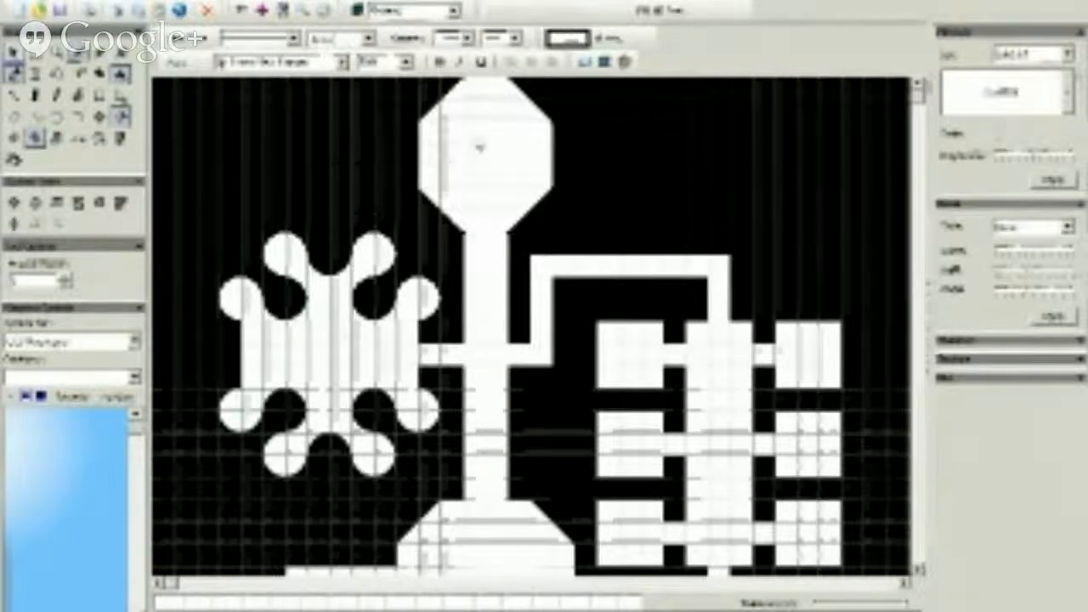
drag(476, 178, 478, 184)
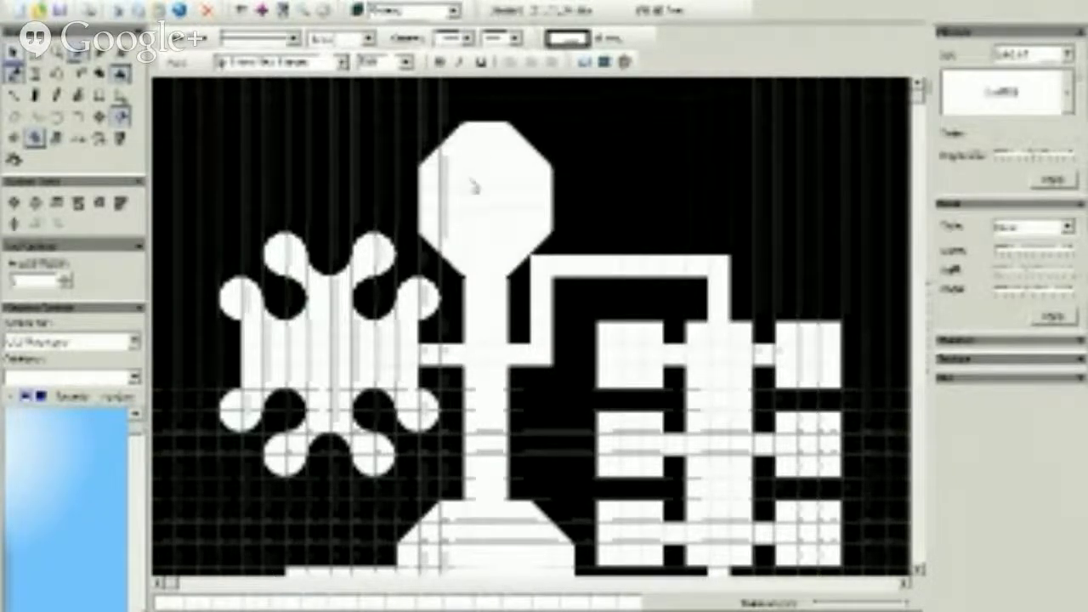
right_click(472, 182)
click(483, 177)
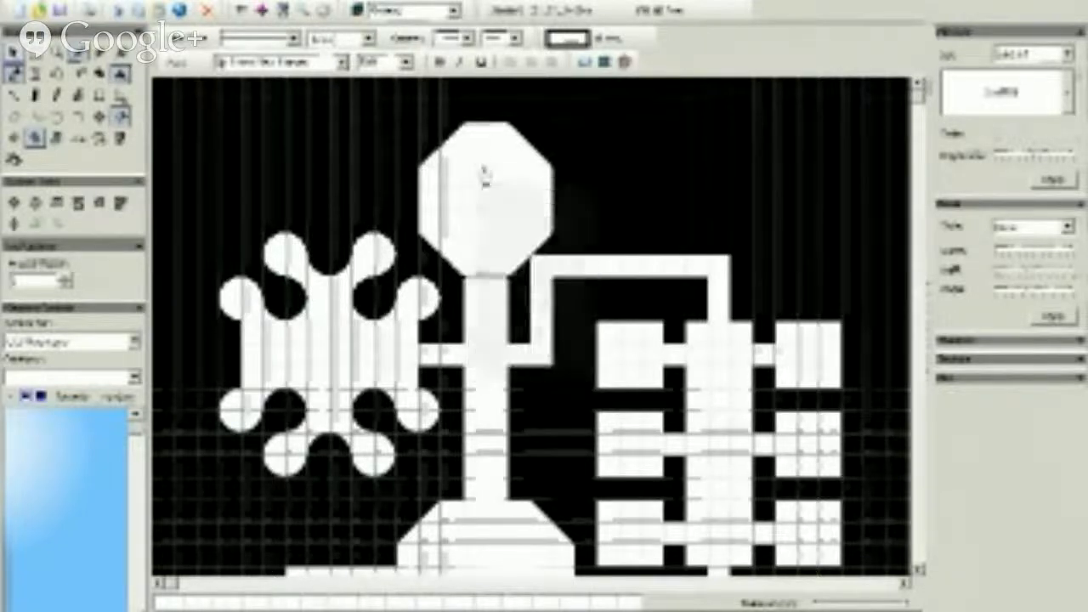
click(481, 180)
mouse_move(480, 179)
mouse_down()
mouse_move(478, 158)
mouse_move(482, 169)
mouse_up()
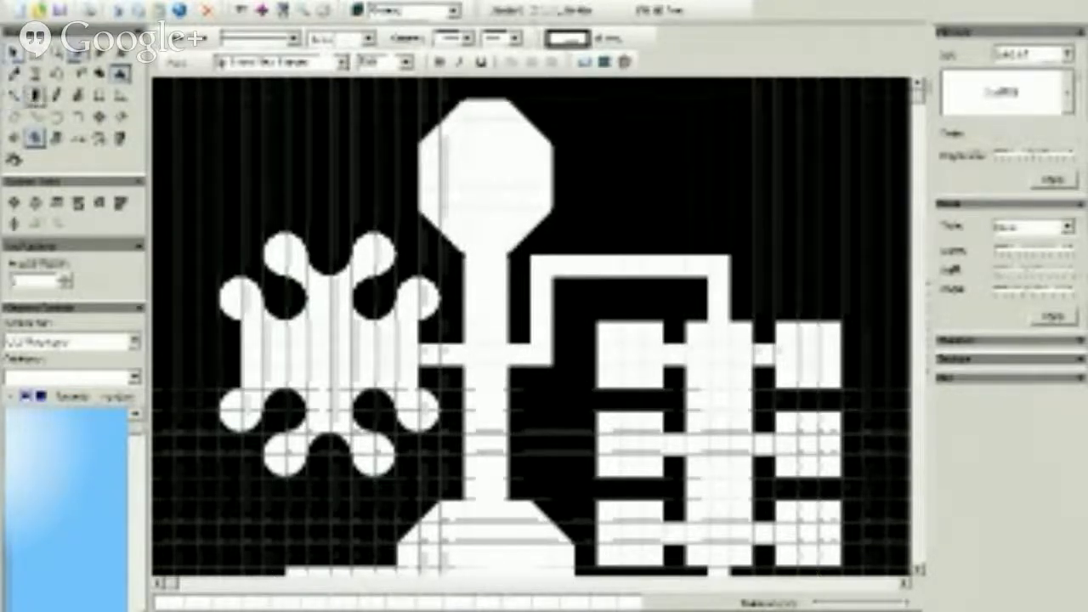
Step: Draw a one-square-wide corridor running right from the octagonal room and three 1-by-3-square bars across the corridor below it
click(99, 93)
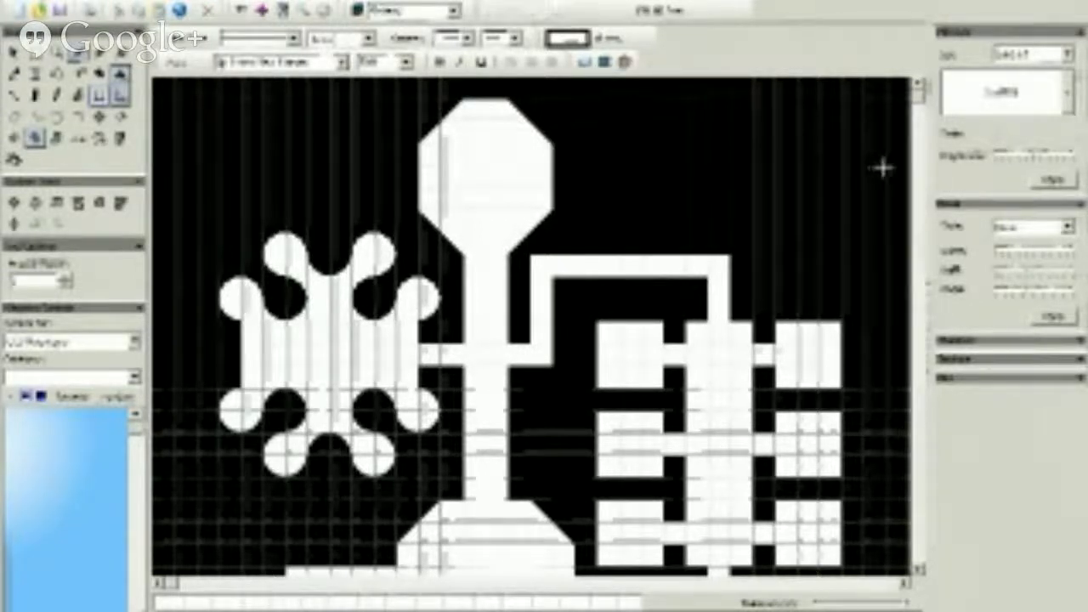
mouse_move(885, 167)
mouse_down()
mouse_move(785, 182)
mouse_move(549, 187)
mouse_move(535, 178)
mouse_move(529, 192)
mouse_up()
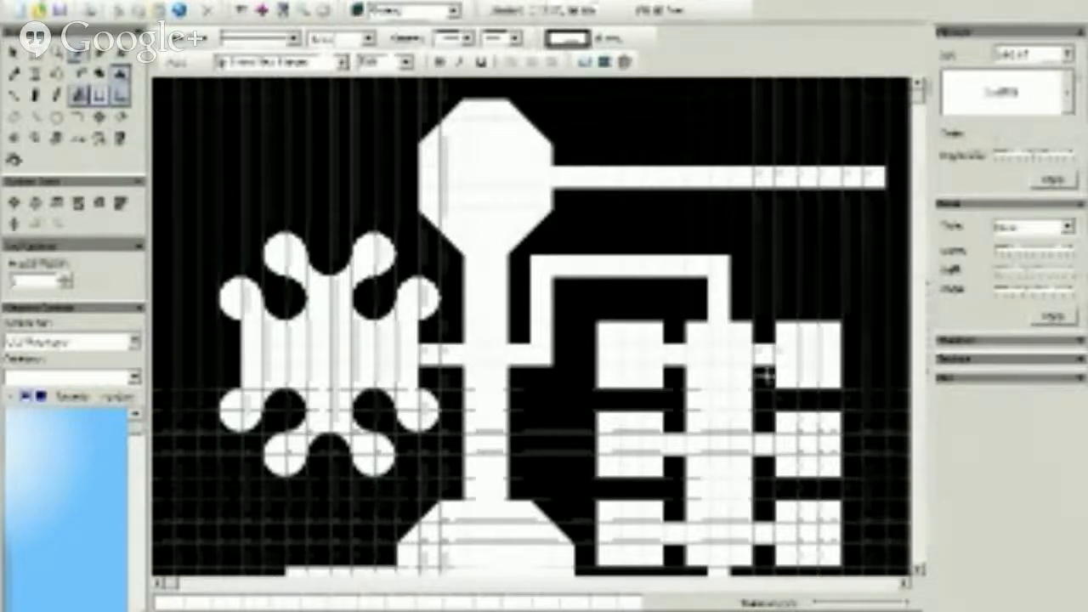
click(56, 96)
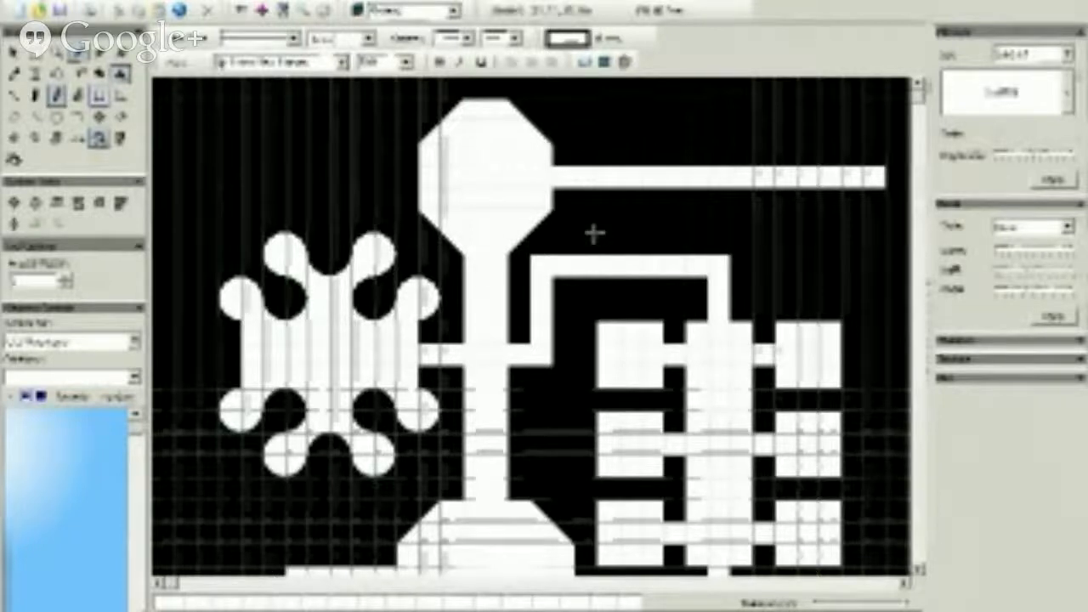
drag(596, 234, 575, 298)
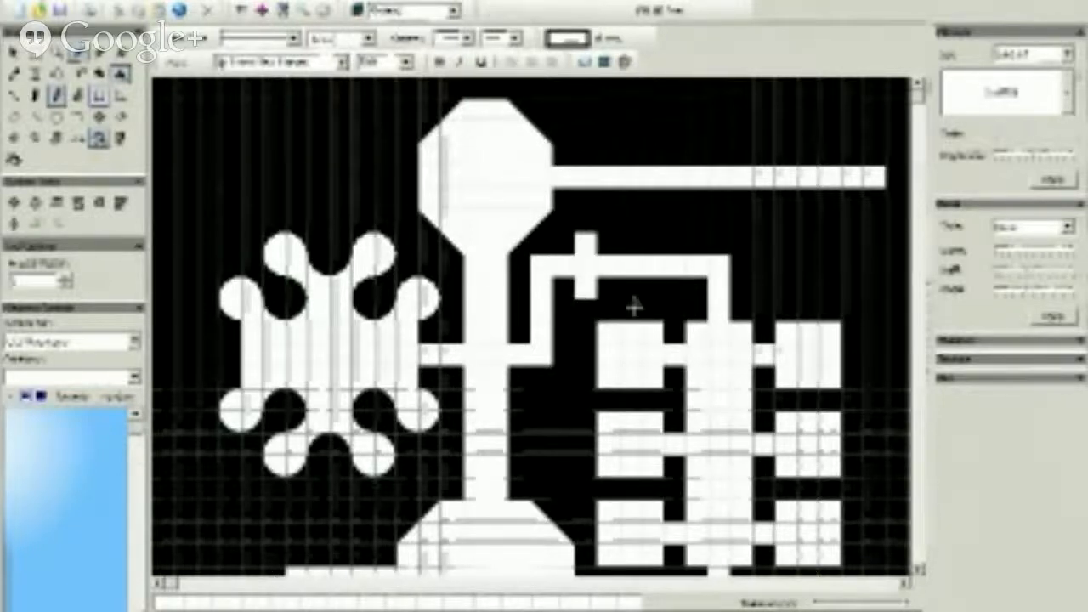
drag(642, 233, 619, 300)
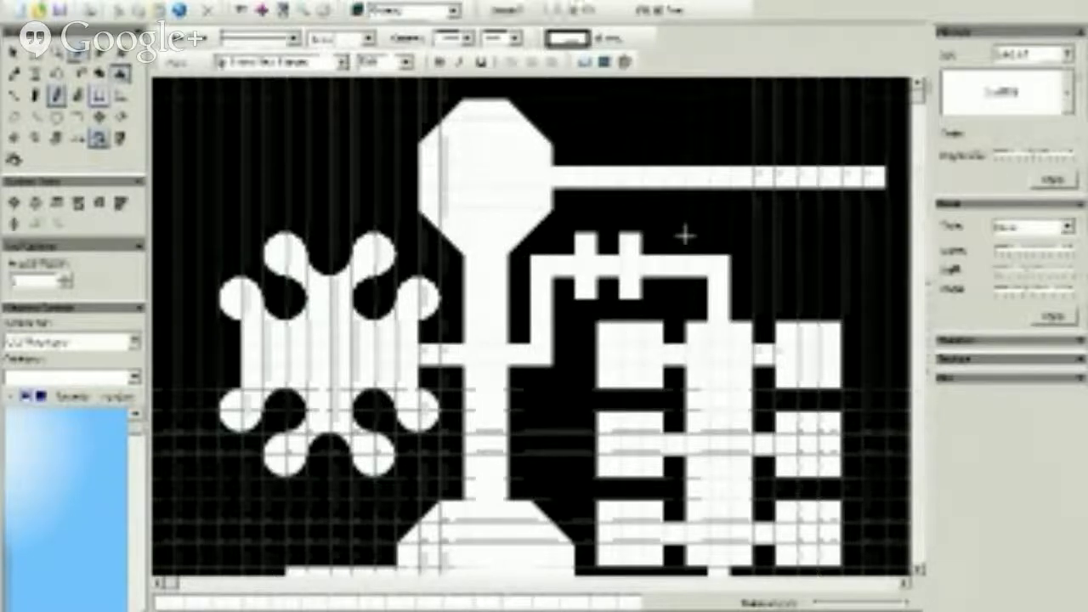
drag(685, 236, 664, 298)
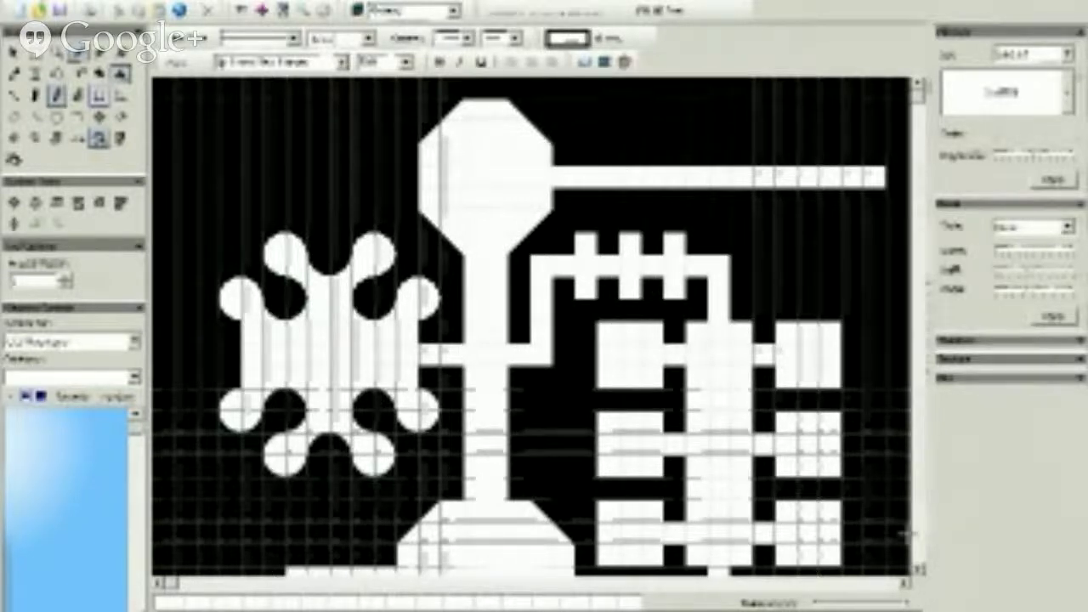
Step: Widen the vertical corridor above the large octagon with a three-square-tall white trapezoid reaching one square out on each side
scroll(531, 327, down, 3)
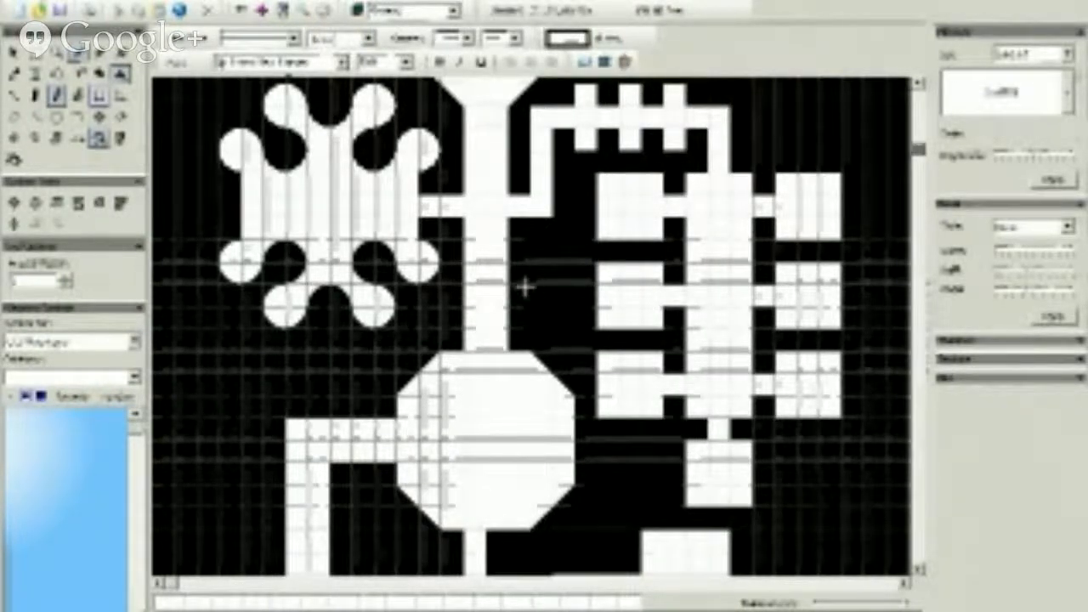
click(14, 75)
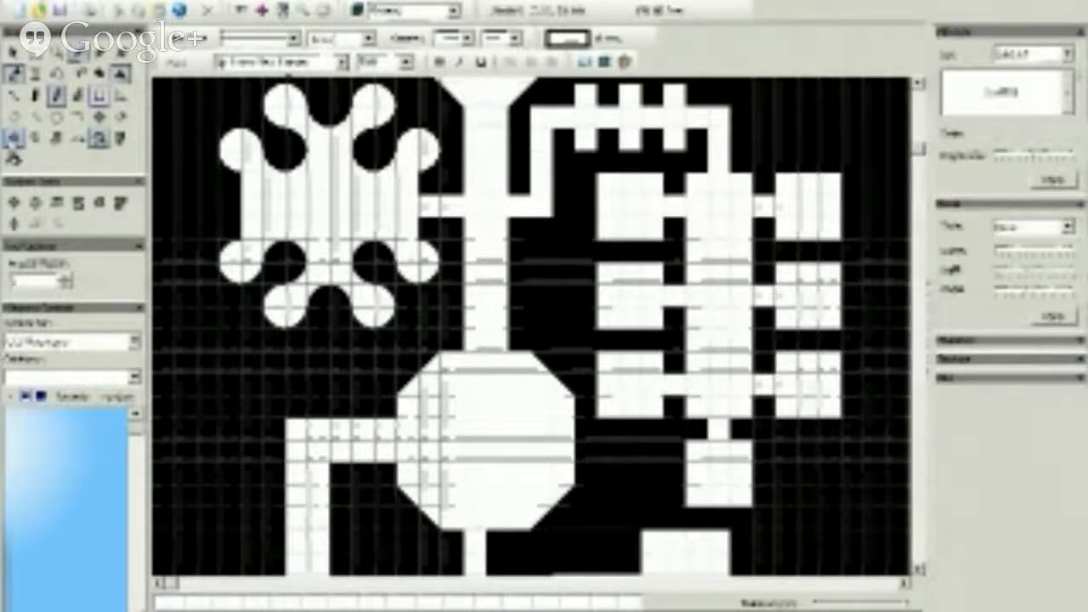
click(15, 139)
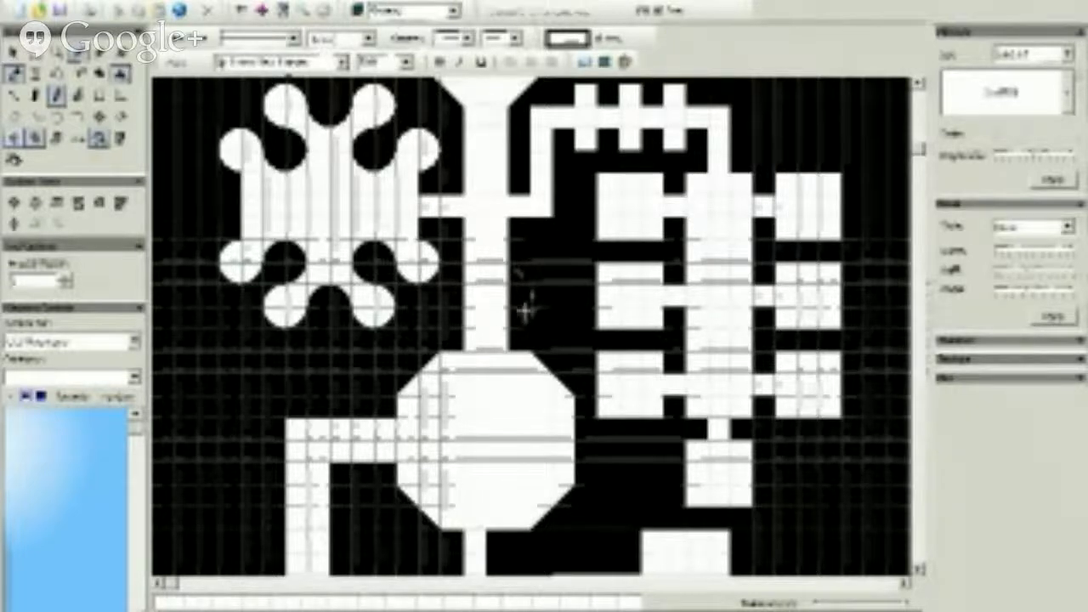
double_click(509, 329)
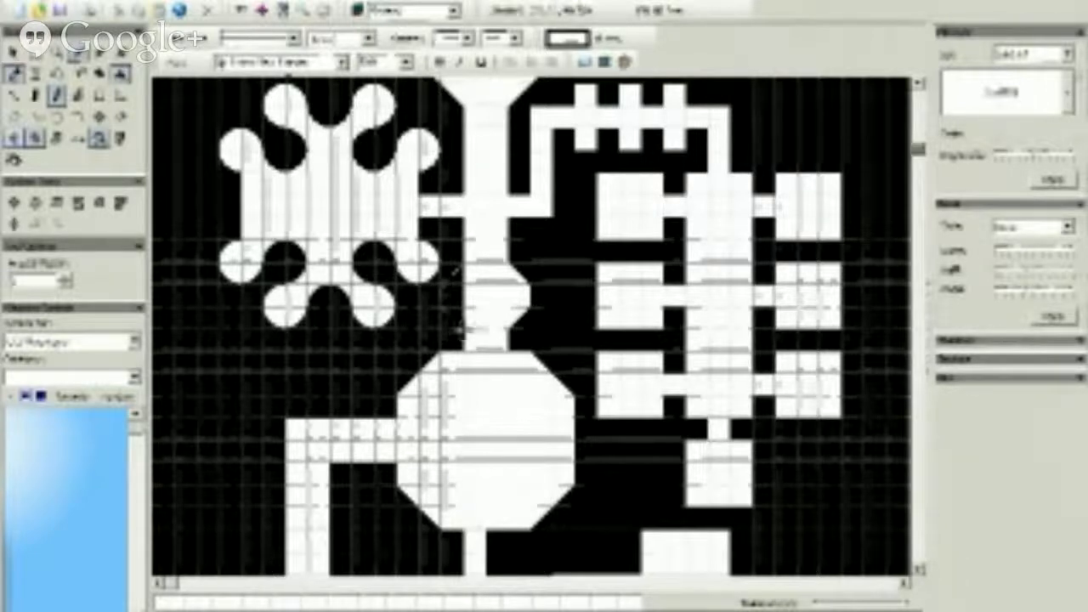
double_click(464, 329)
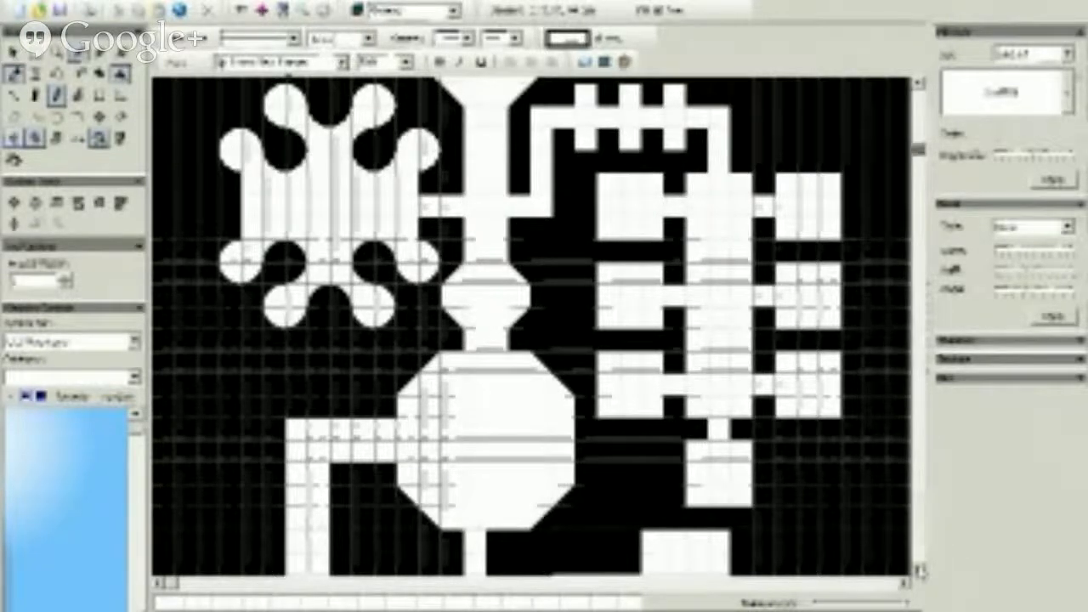
Step: Widen the vertical part of the large octagon's left corridor with a three-square-tall white trapezoid reaching one square out on each side
scroll(918, 571, down, 4)
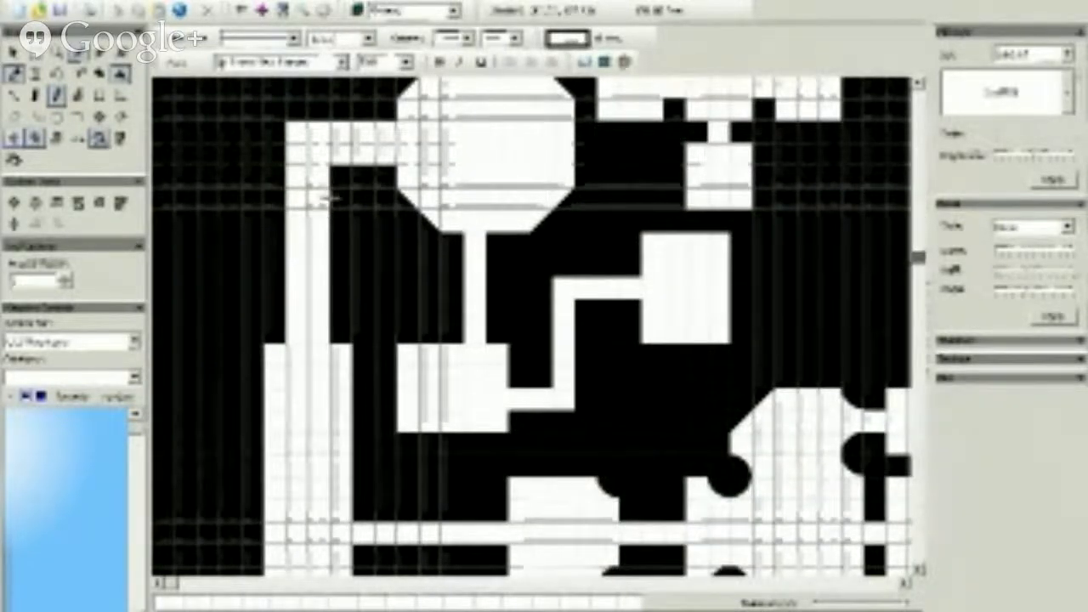
click(354, 211)
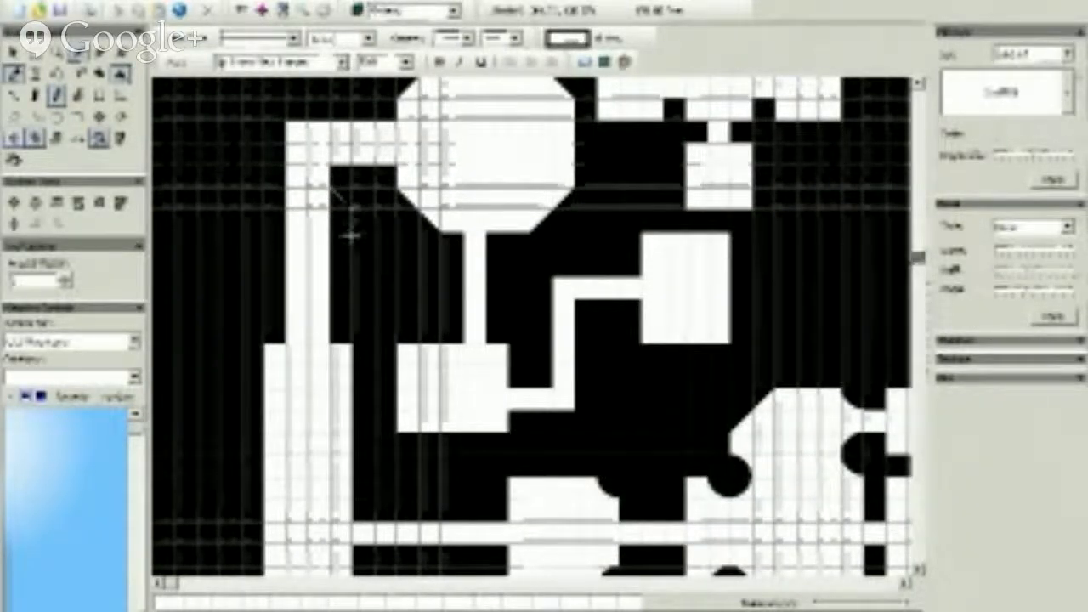
double_click(330, 253)
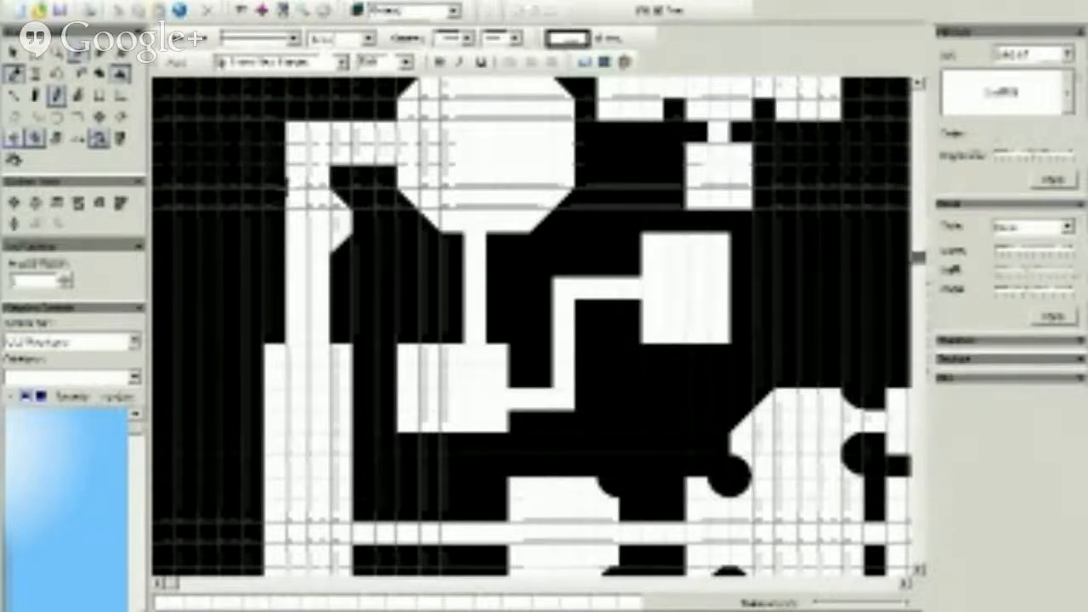
click(265, 236)
double_click(285, 255)
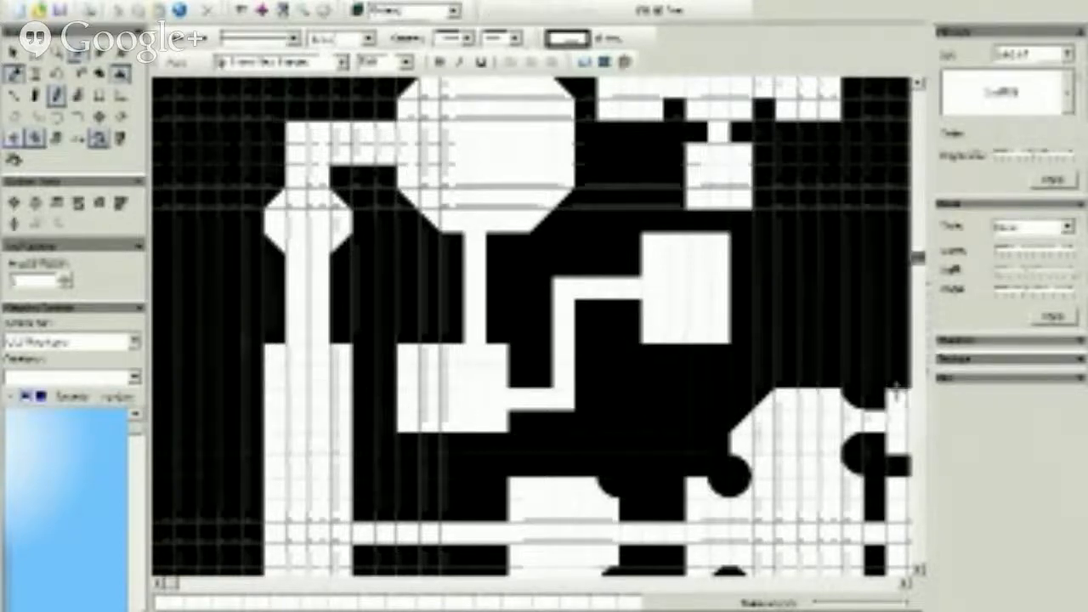
click(918, 571)
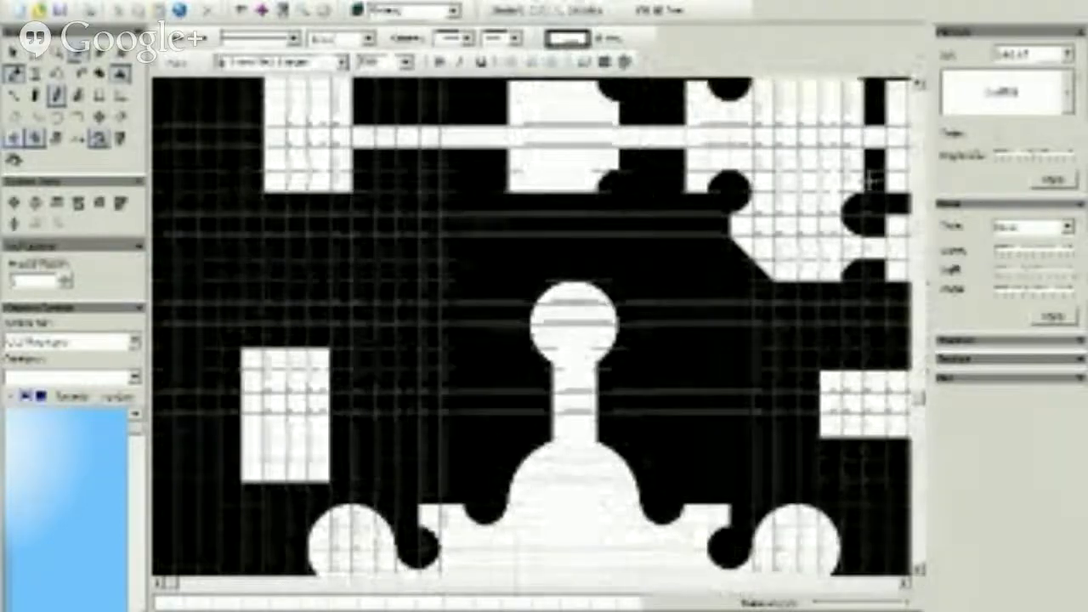
click(918, 84)
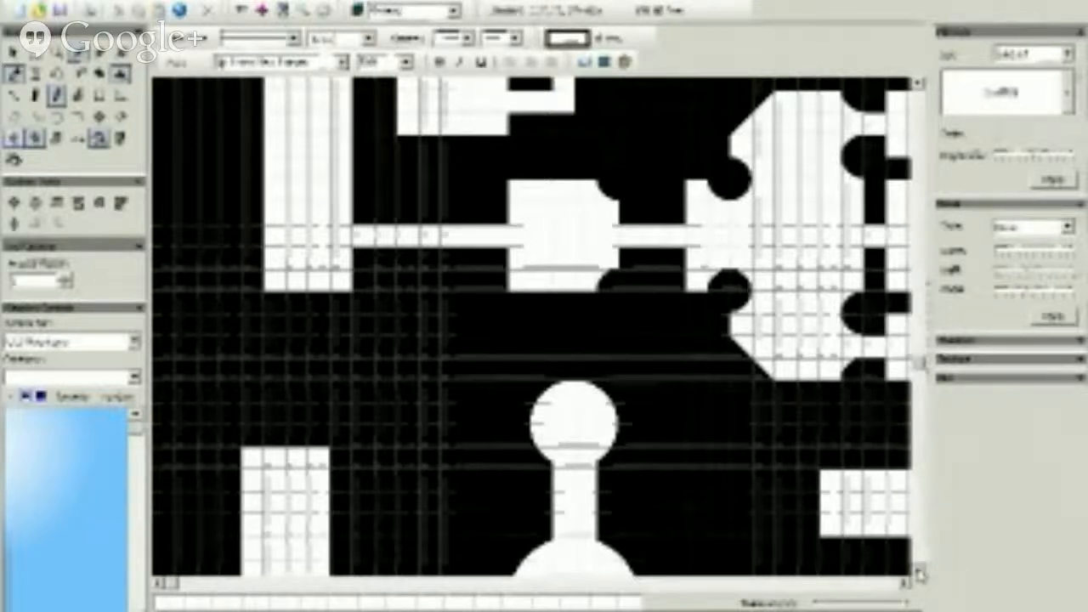
click(919, 575)
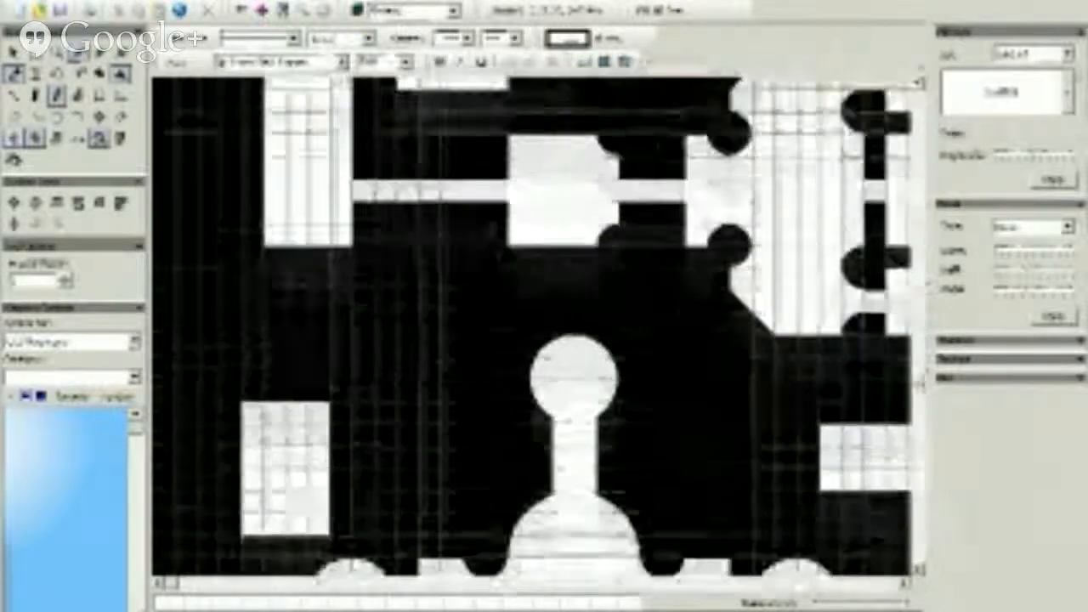
mouse_move(919, 387)
mouse_down()
mouse_move(919, 352)
mouse_move(919, 402)
mouse_up()
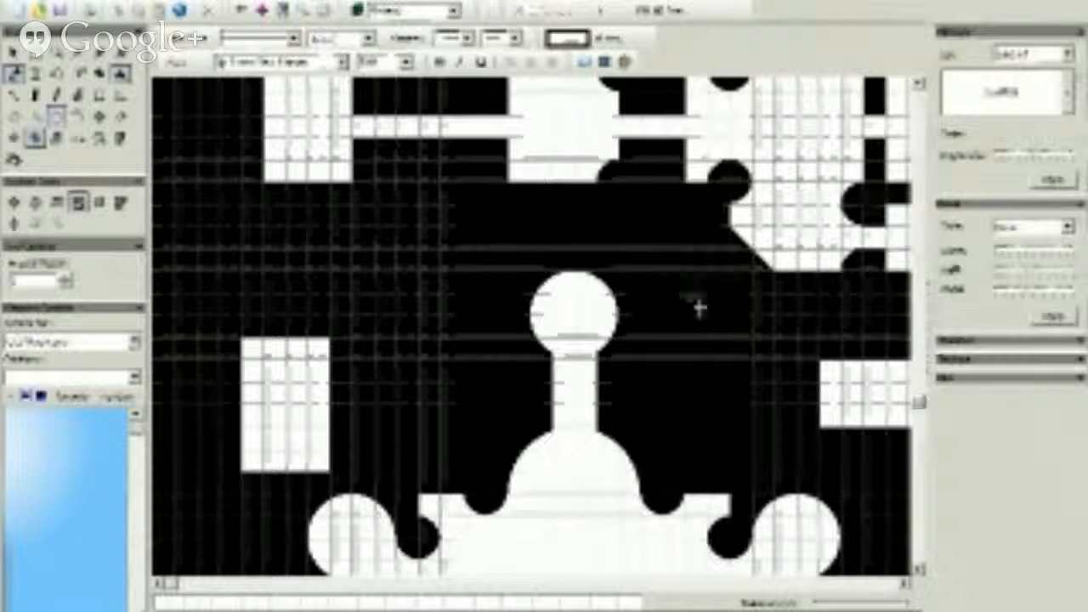
Step: Draw three white circular rooms around the narrow corridor's round end: five squares wide to its right, seven and six squares wide to its left
drag(699, 307, 797, 405)
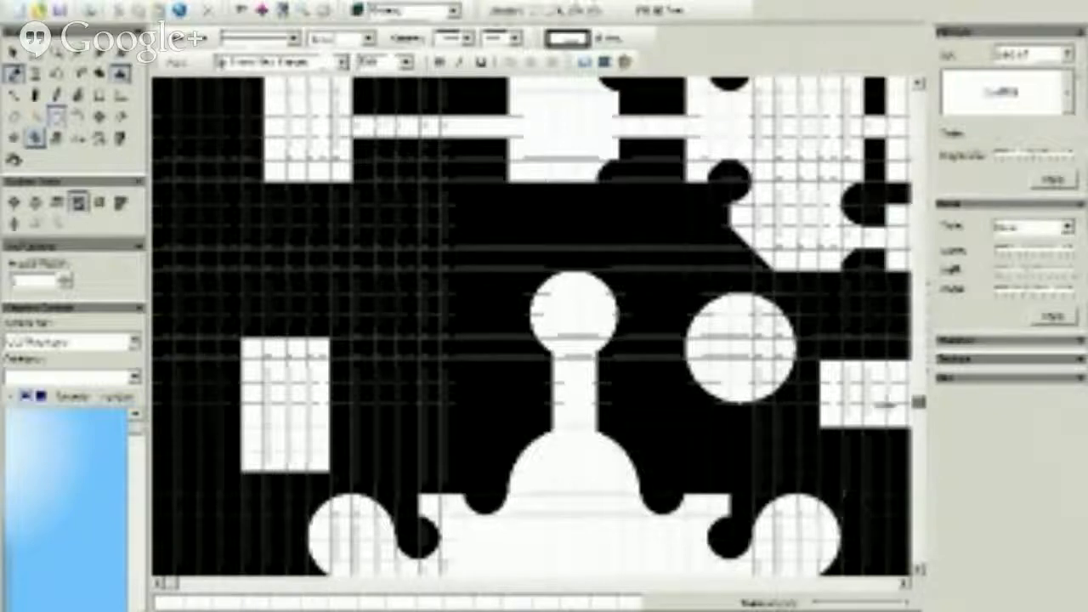
click(919, 85)
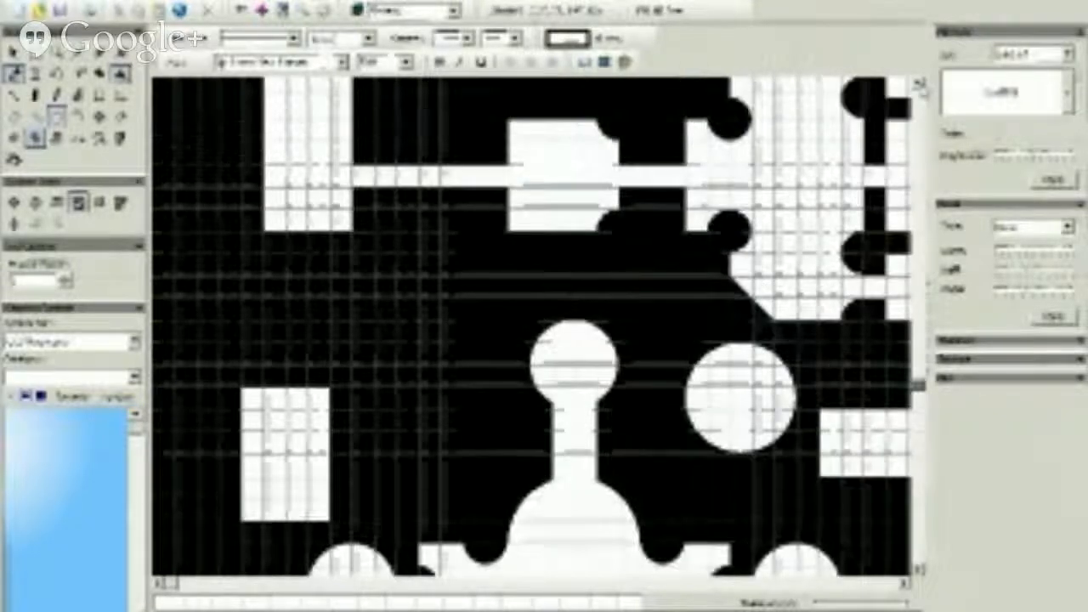
click(920, 87)
click(920, 87)
click(921, 571)
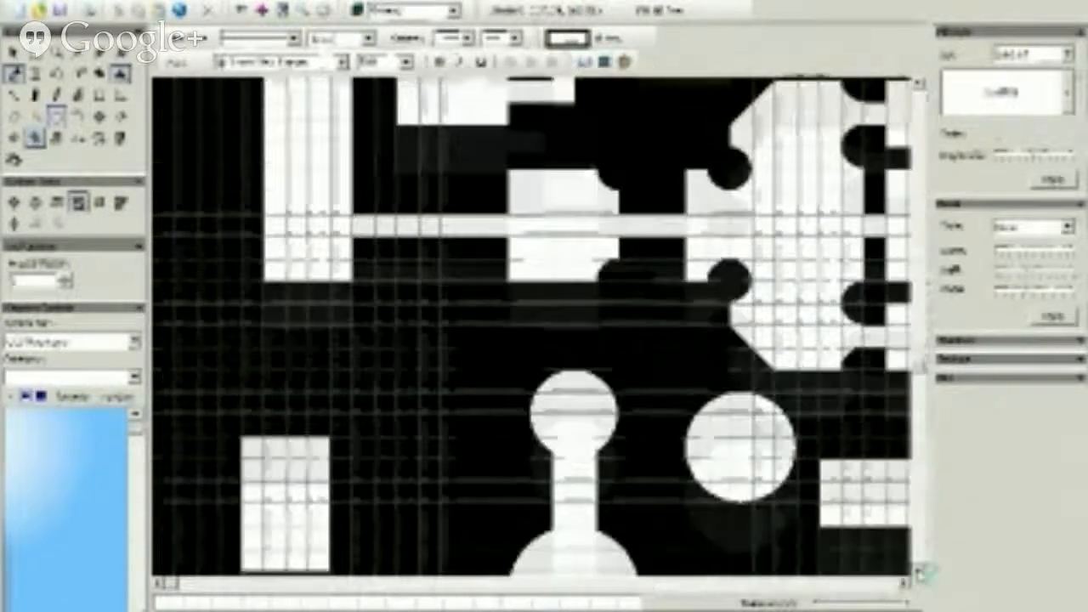
click(921, 572)
click(921, 572)
click(921, 572)
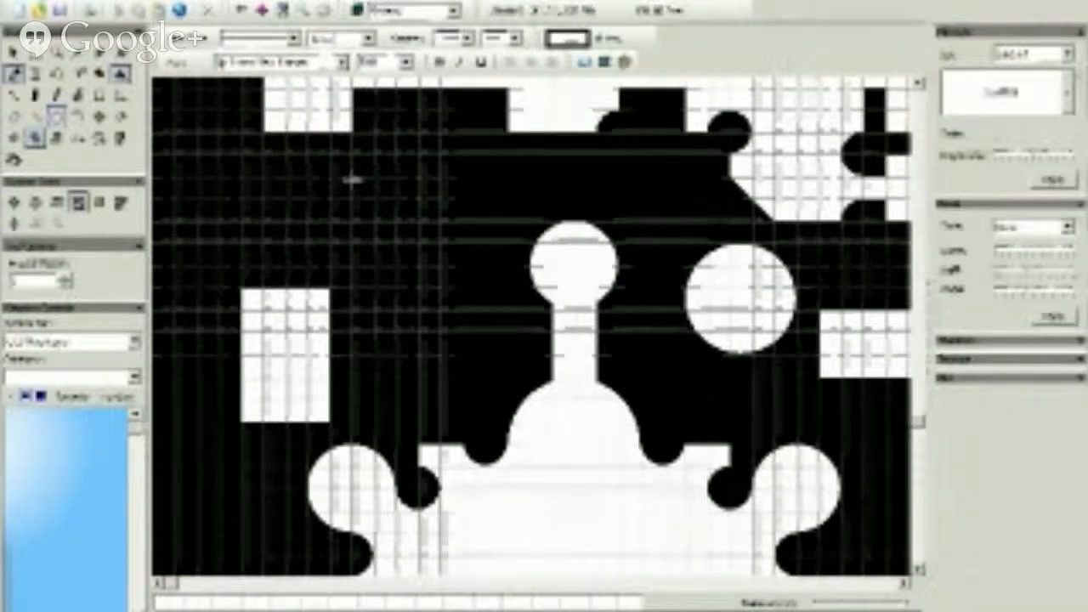
drag(361, 193, 505, 330)
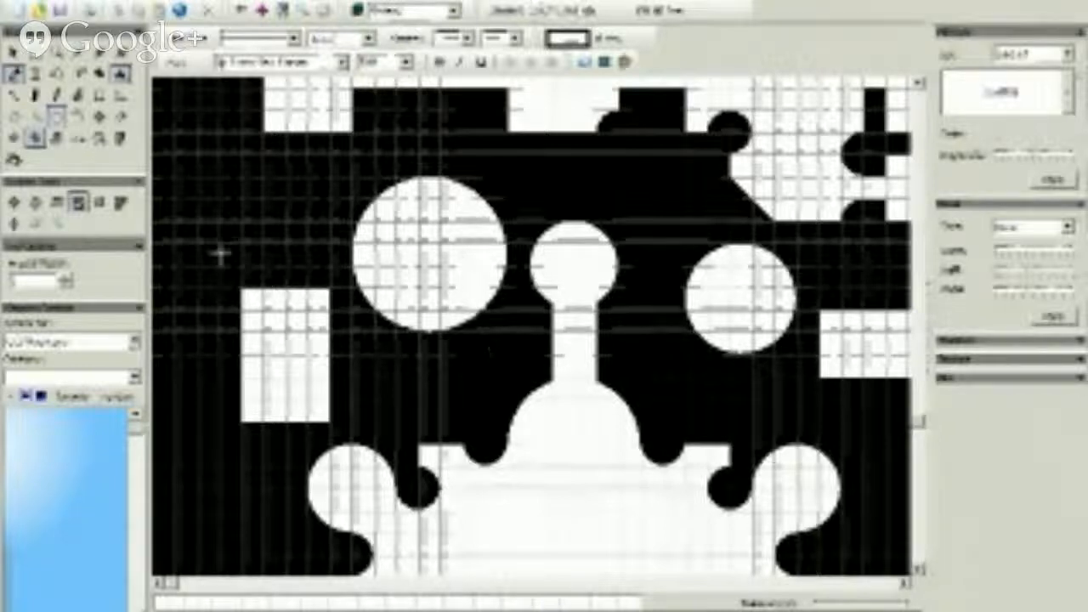
click(55, 136)
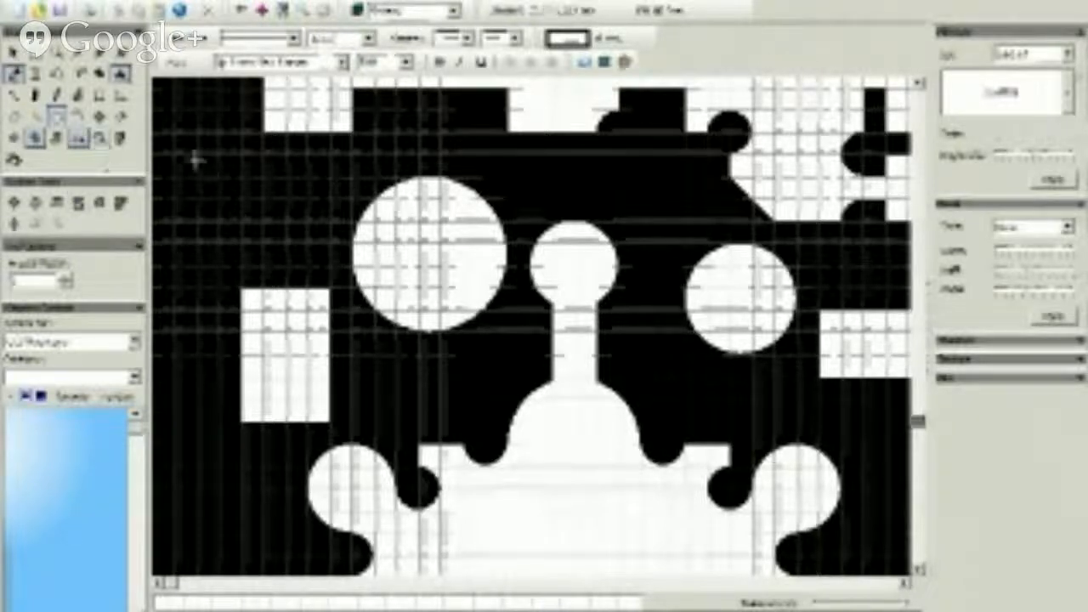
drag(196, 132, 330, 266)
Step: Move the seven-square circle four squares down and the six-square circle onto the lower end of the upper-left rectangular room
click(34, 74)
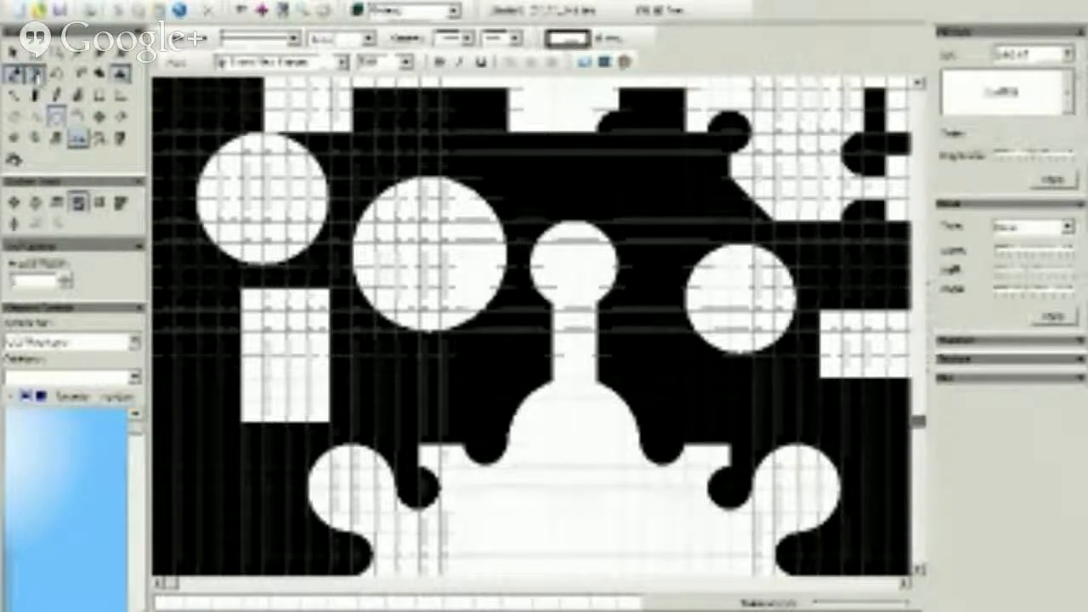
click(60, 74)
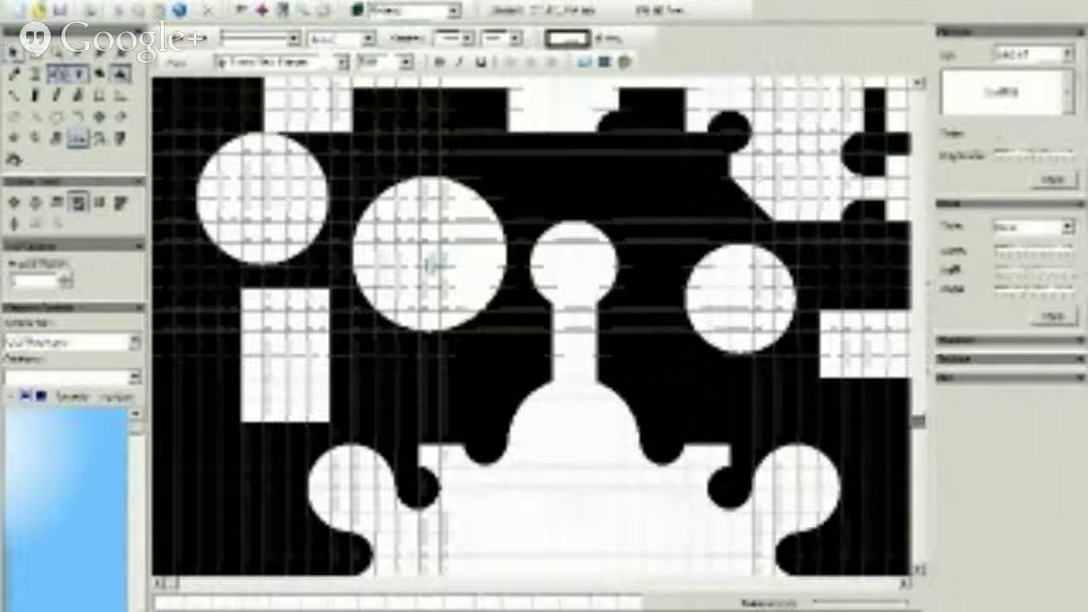
drag(432, 265, 432, 354)
drag(248, 215, 289, 200)
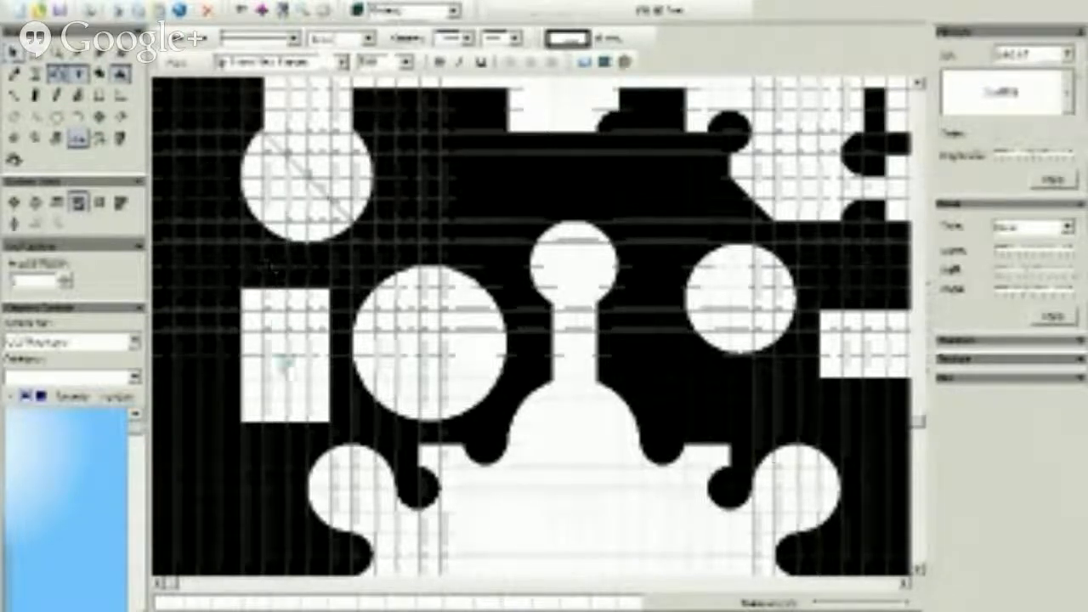
Step: Move the five-square circle to the empty area at the map's lower left and delete the two loose rectangular rooms
drag(732, 302, 204, 489)
drag(286, 362, 225, 315)
right_click(225, 315)
click(255, 318)
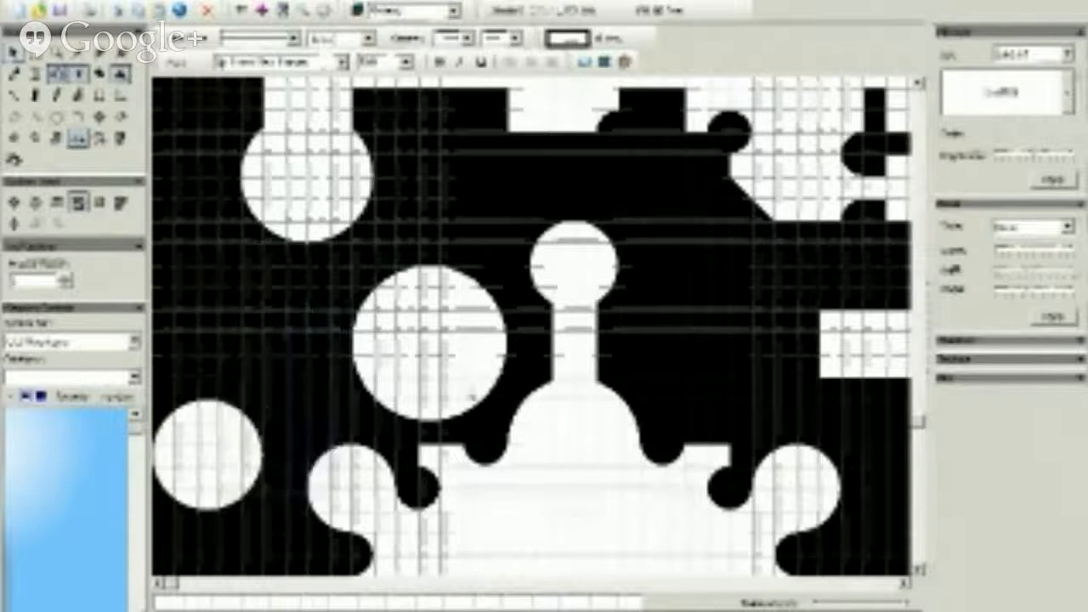
drag(847, 344, 731, 321)
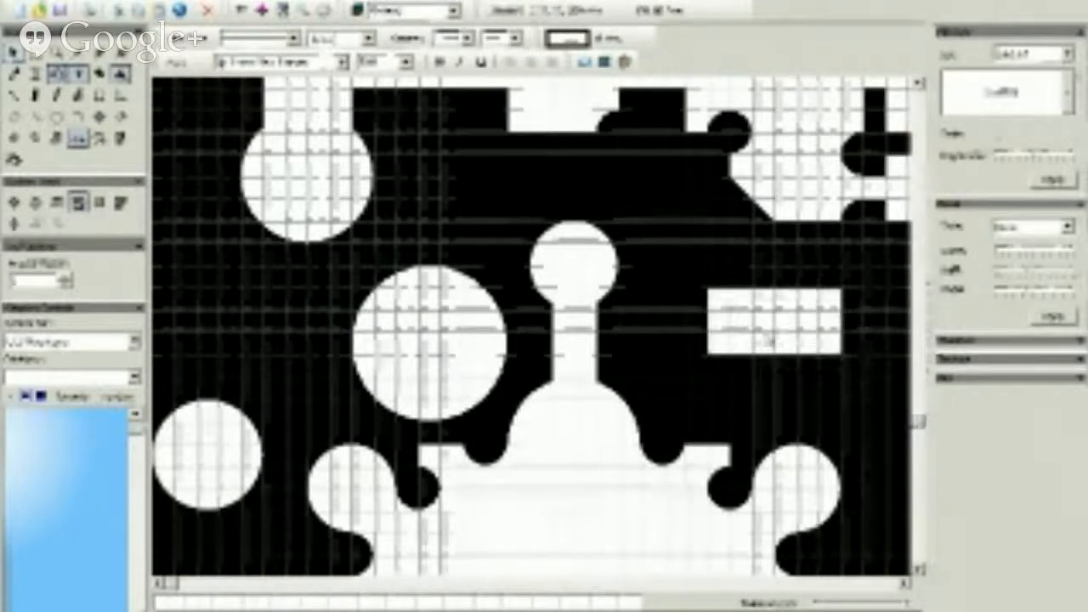
right_click(770, 340)
click(800, 343)
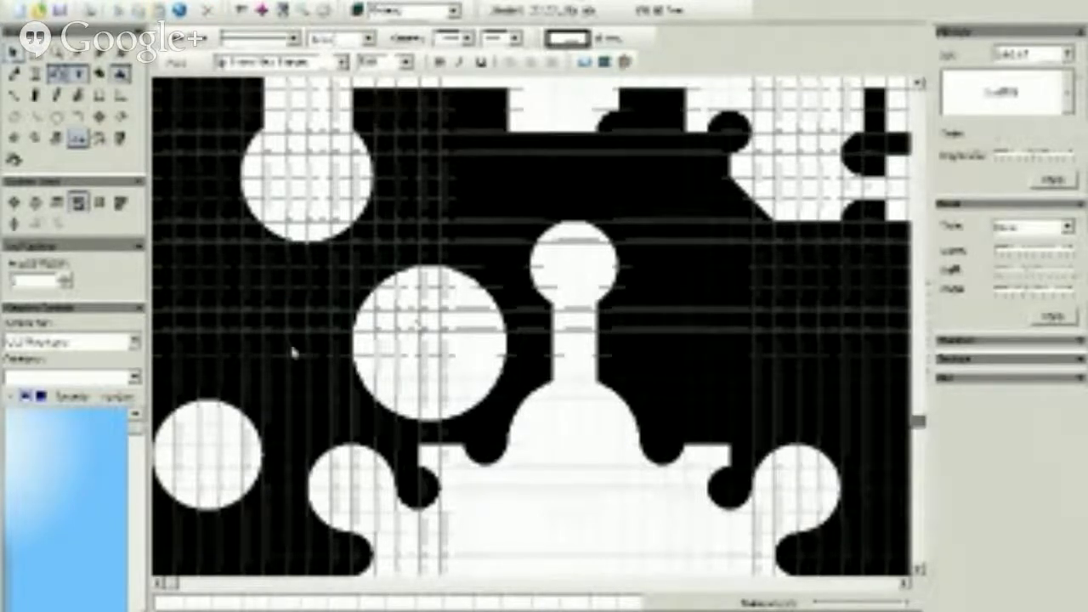
Step: Raise the seven-square circle one square and place the five-square circle right of the central corridor, level with it
drag(428, 344, 428, 320)
drag(210, 452, 709, 293)
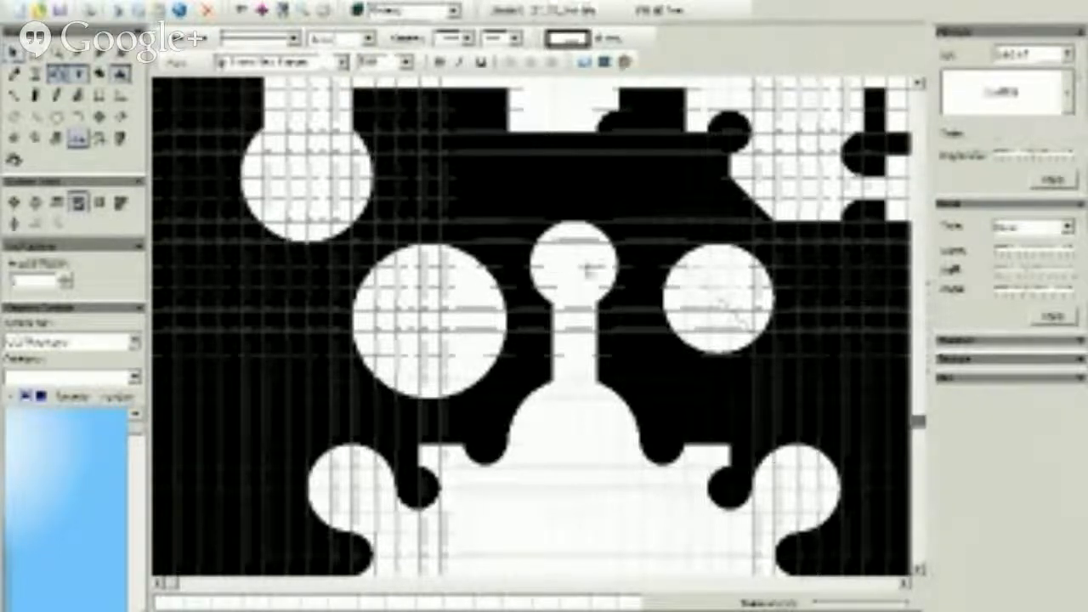
drag(712, 305, 692, 259)
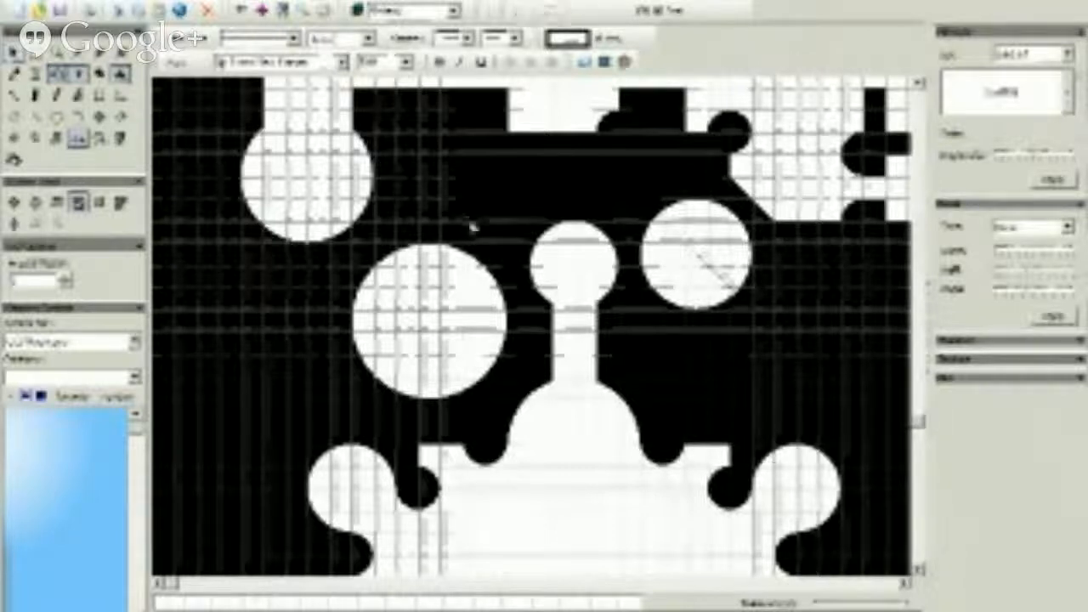
drag(698, 262, 765, 328)
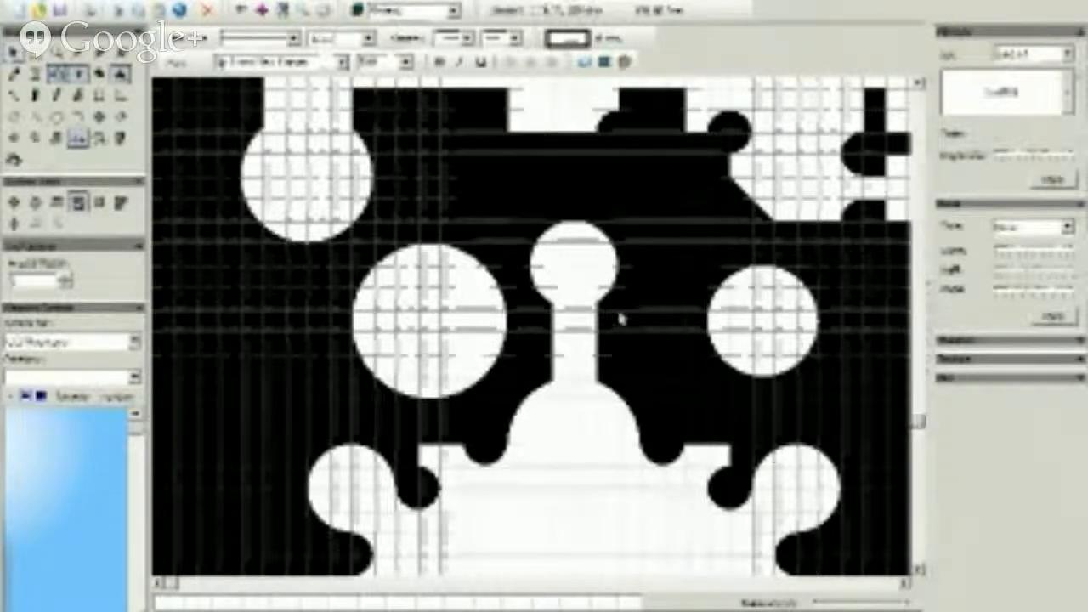
Step: Enlarge the central corridor's round end to five squares wide and move it off the corridor, left of the seven-square circle
drag(642, 334, 653, 355)
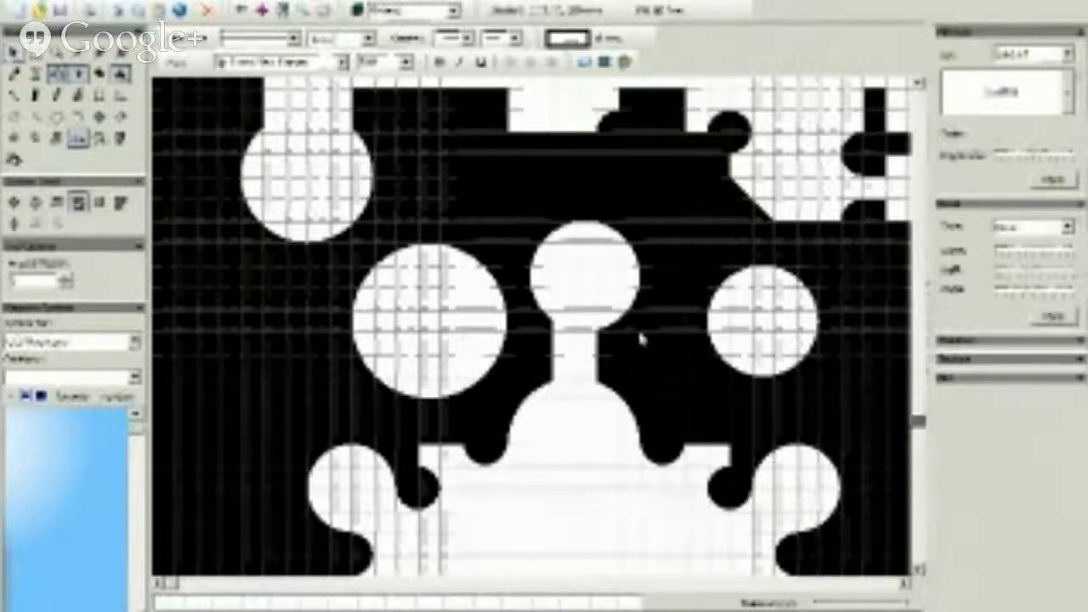
drag(640, 338, 642, 295)
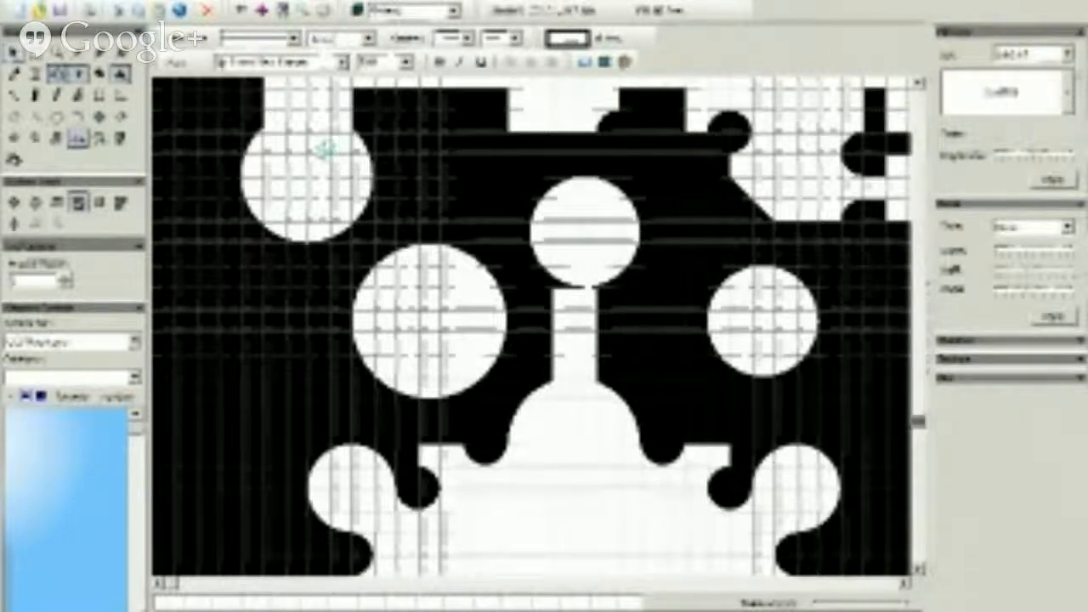
drag(578, 235, 221, 347)
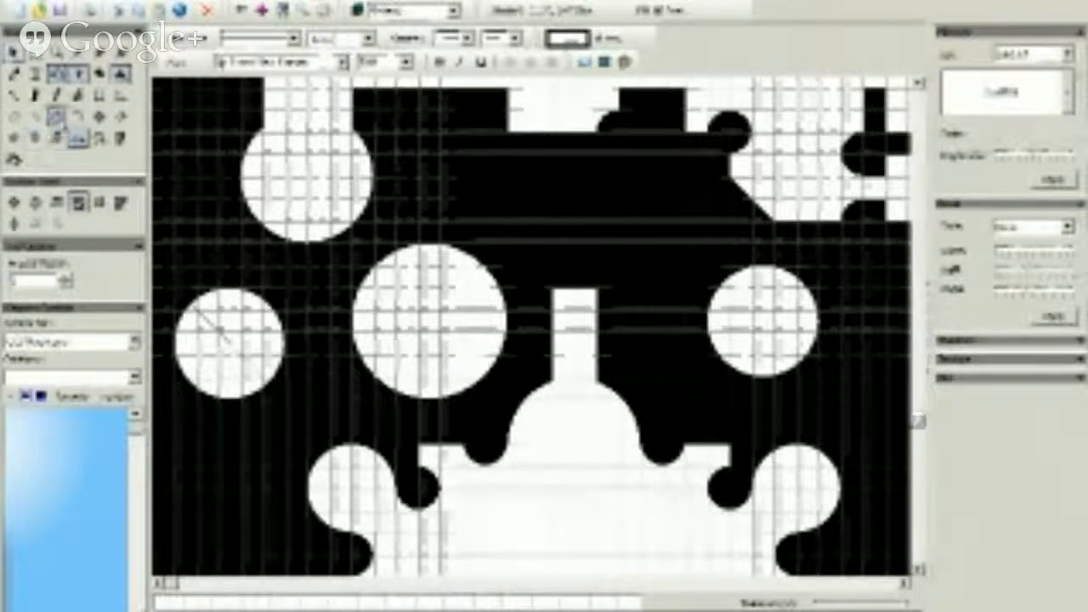
Step: Draw a white ellipse eight squares wide and five high above the central corridor and lower it two squares onto the corridor's end
click(55, 117)
drag(487, 158, 664, 263)
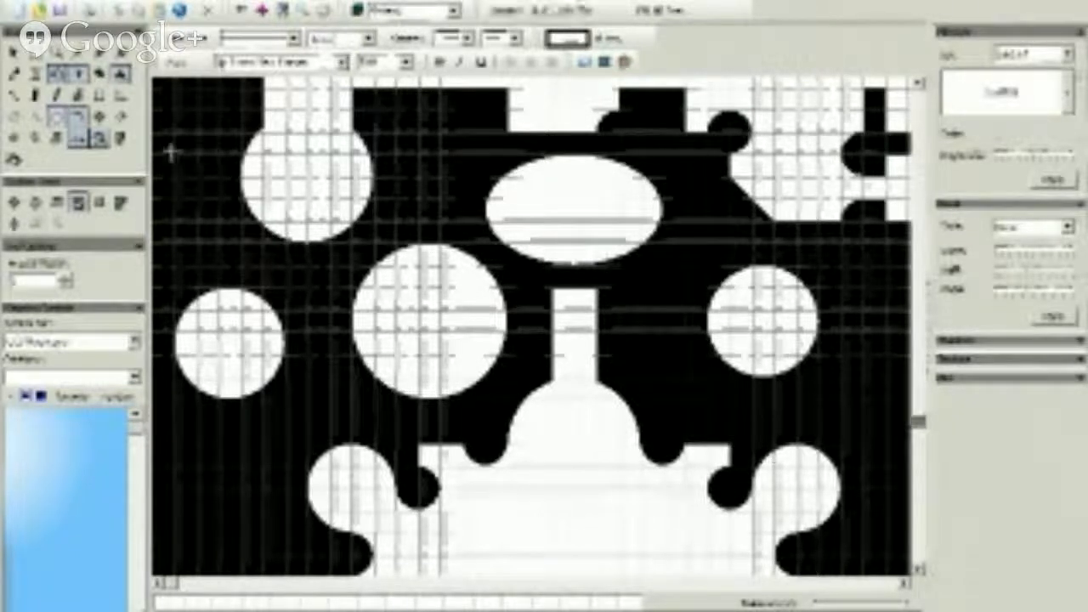
click(14, 55)
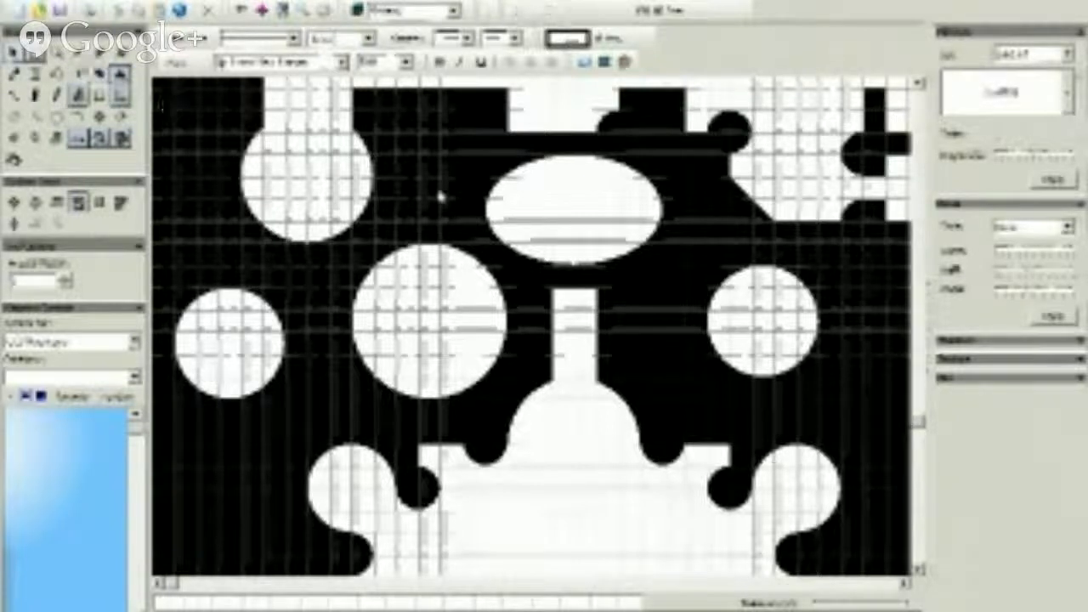
mouse_move(554, 204)
mouse_down()
mouse_move(547, 238)
mouse_move(563, 220)
mouse_up()
right_click(566, 223)
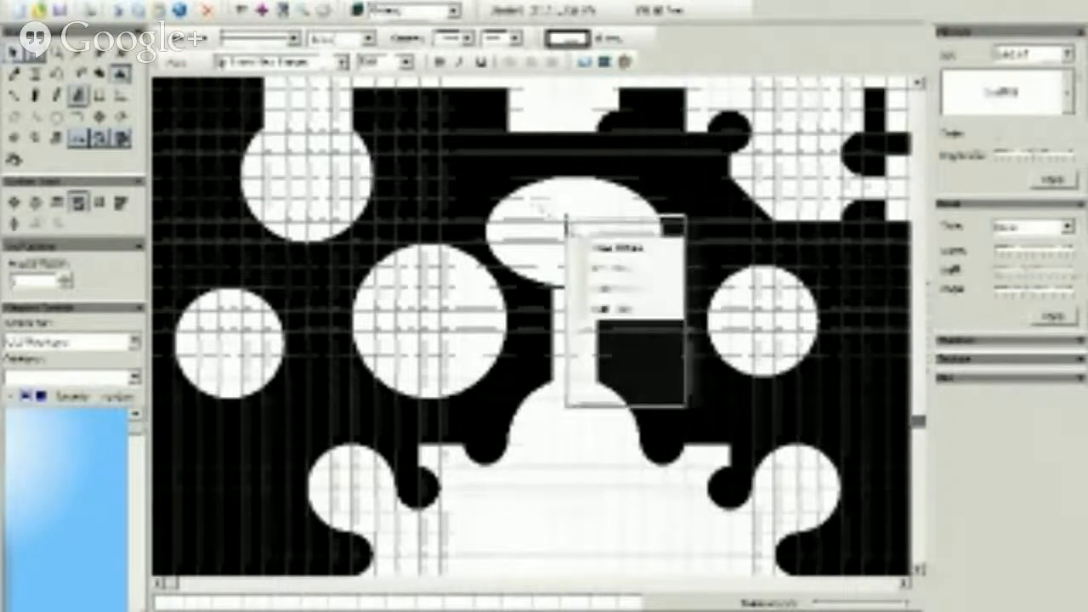
click(549, 215)
drag(549, 214, 559, 236)
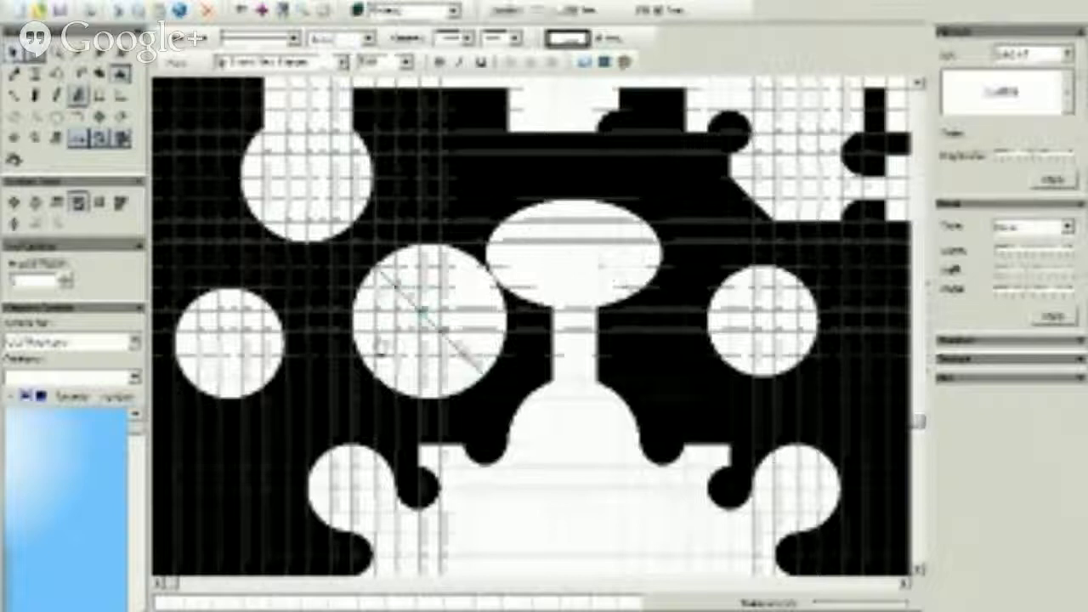
Step: Move the seven-square circle three squares left and one down, and the spare circle beside it six squares down
drag(423, 320, 354, 342)
drag(230, 343, 228, 477)
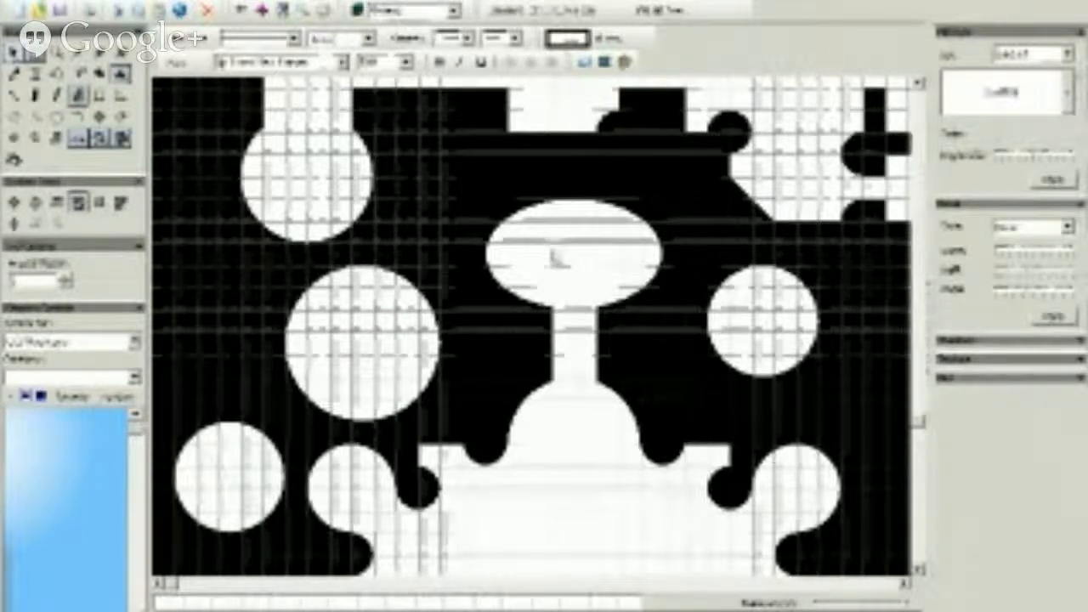
Step: Lower the ellipse two squares along the corridor and align the right five-square circle with it, one square to its right
drag(548, 244, 551, 265)
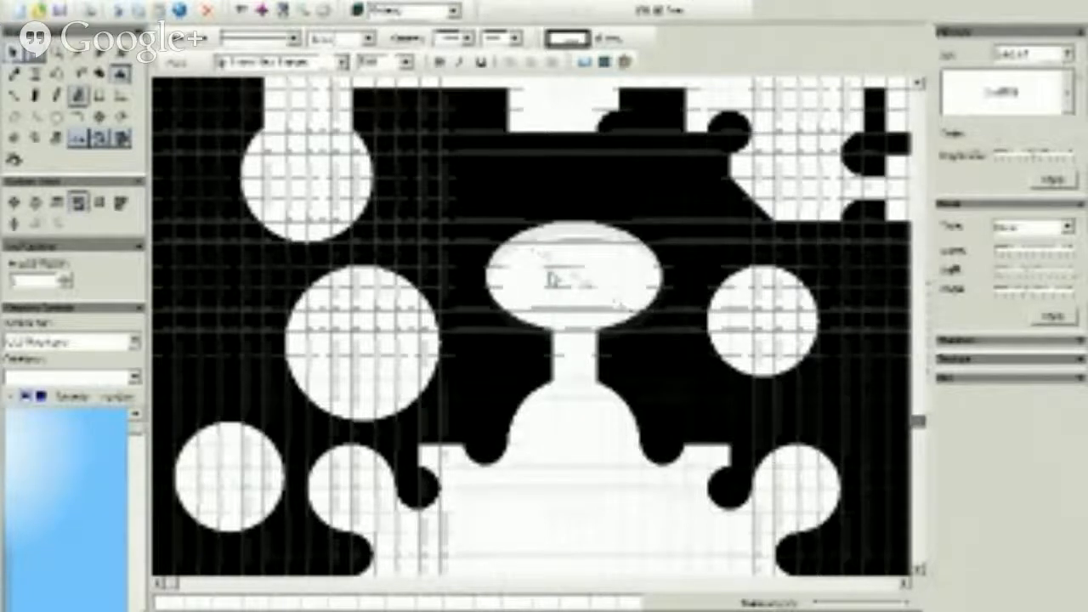
drag(777, 314, 740, 287)
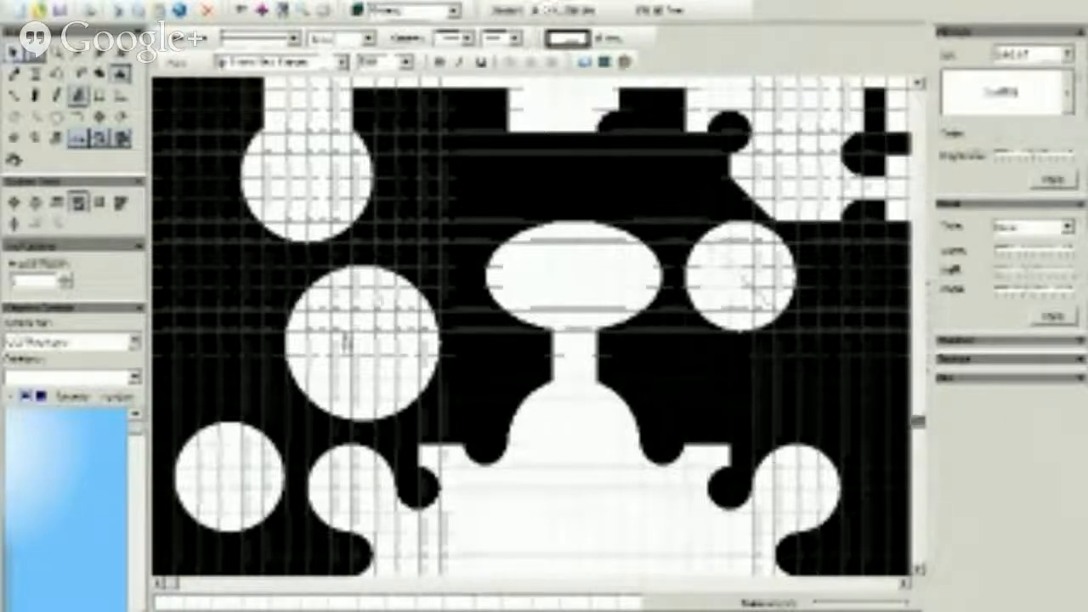
drag(347, 341, 245, 337)
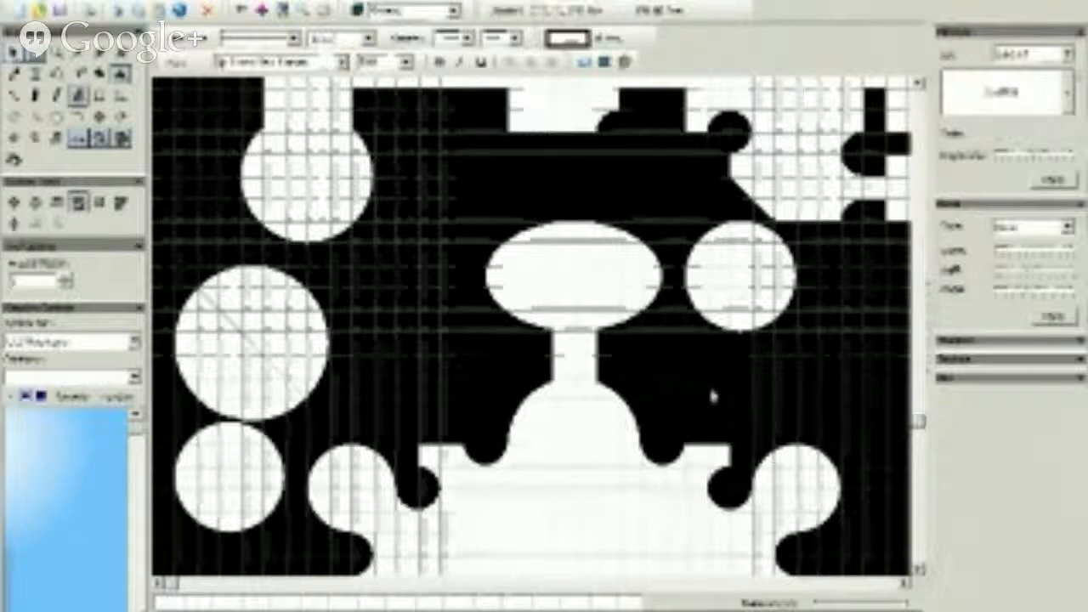
drag(250, 344, 360, 344)
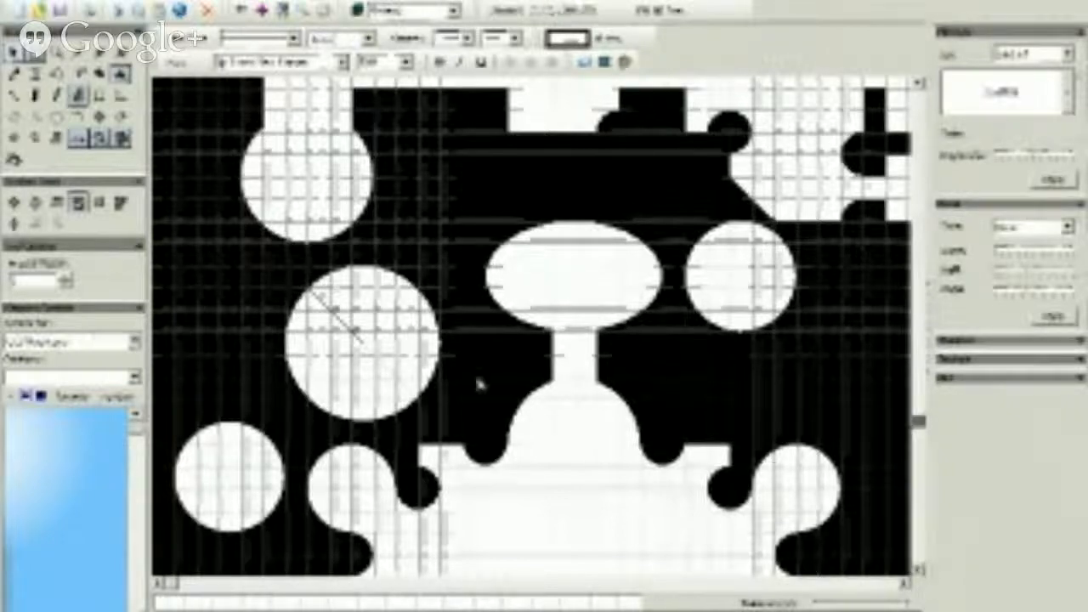
mouse_move(921, 423)
mouse_down()
mouse_move(931, 557)
mouse_move(936, 425)
mouse_move(944, 479)
mouse_move(920, 427)
mouse_up()
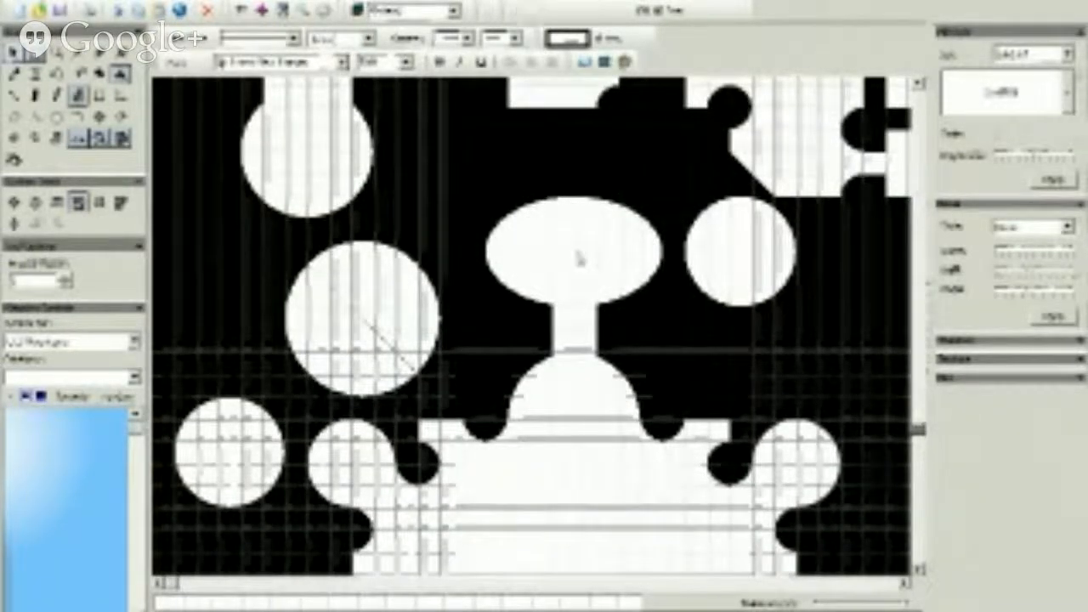
drag(577, 259, 578, 291)
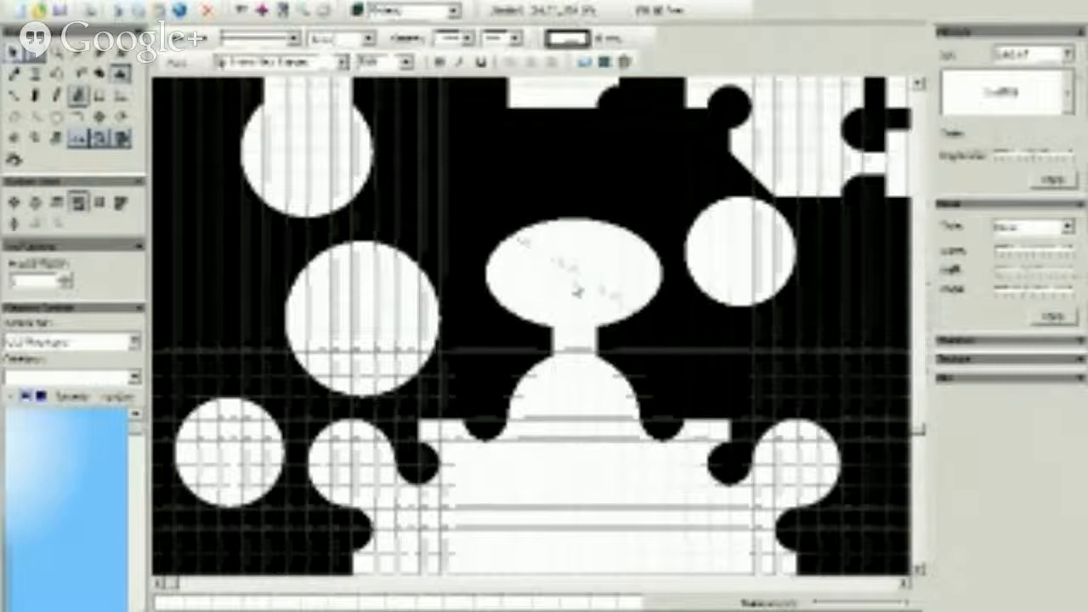
drag(748, 269, 749, 291)
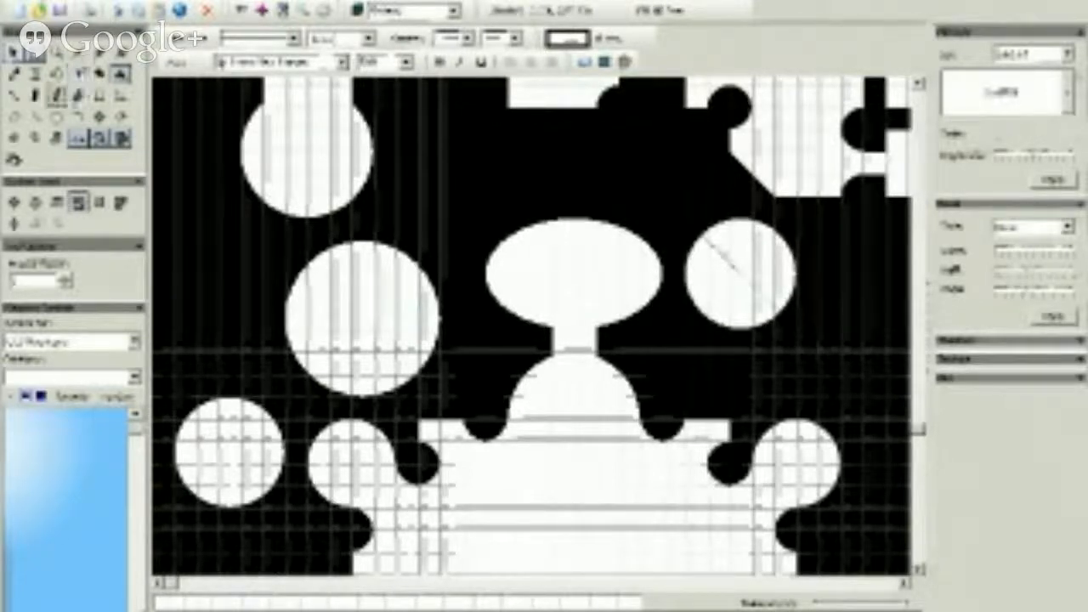
Step: Draw a one-square-wide white corridor connecting the ellipse to the circular room on its right
click(98, 95)
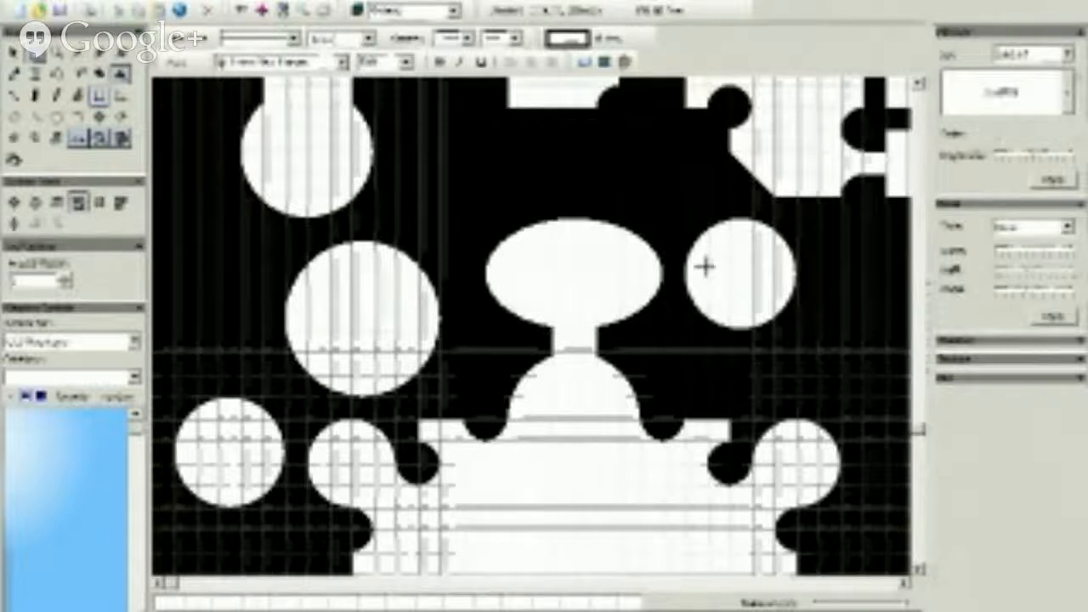
drag(628, 284, 633, 281)
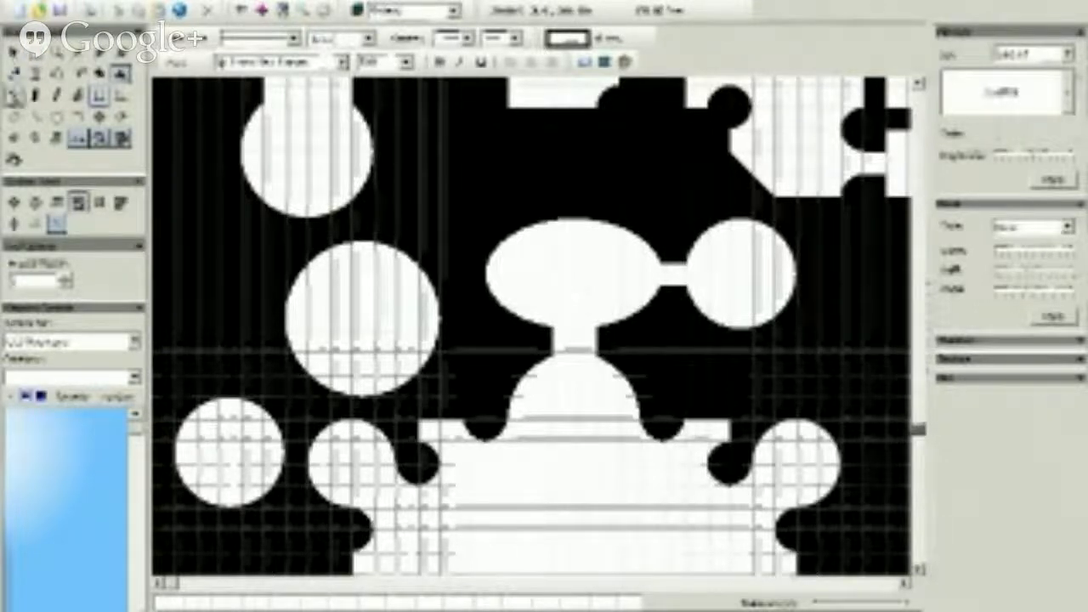
Step: Delete the spare five-square circle at the map's lower left
click(35, 117)
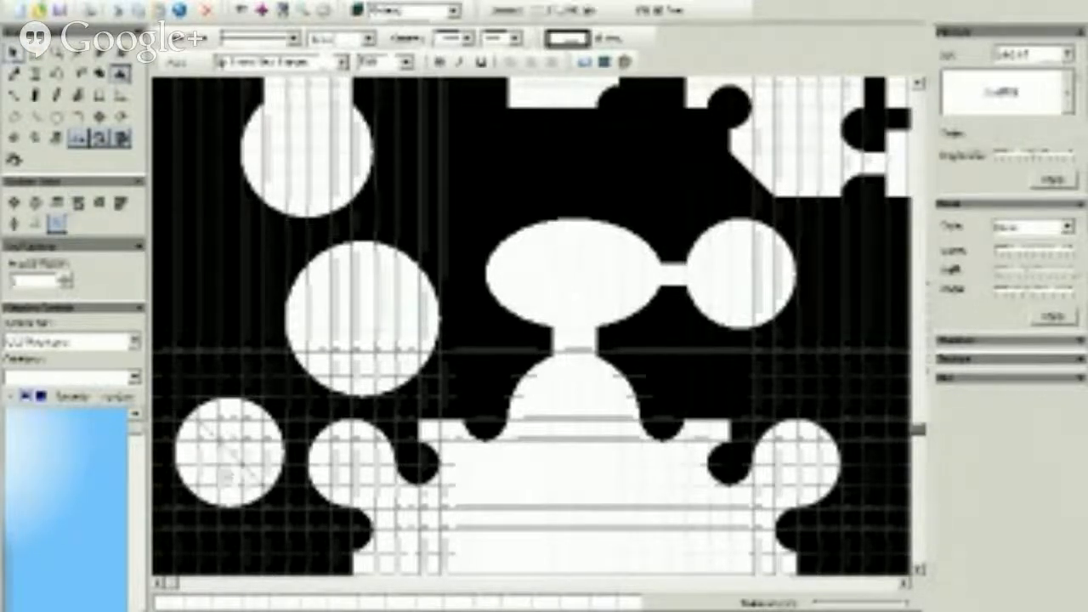
right_click(231, 453)
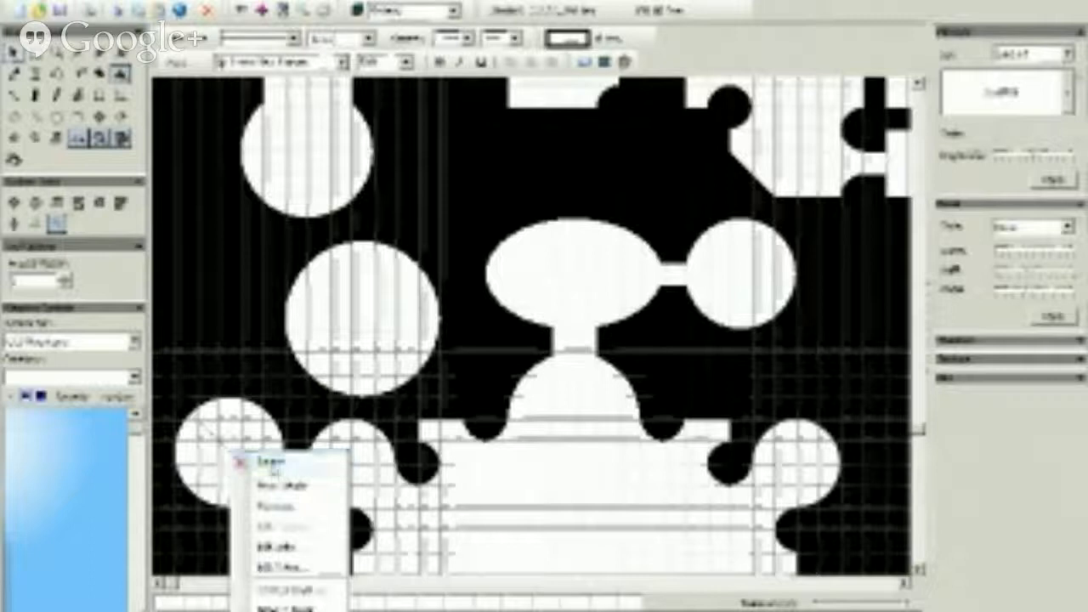
click(242, 461)
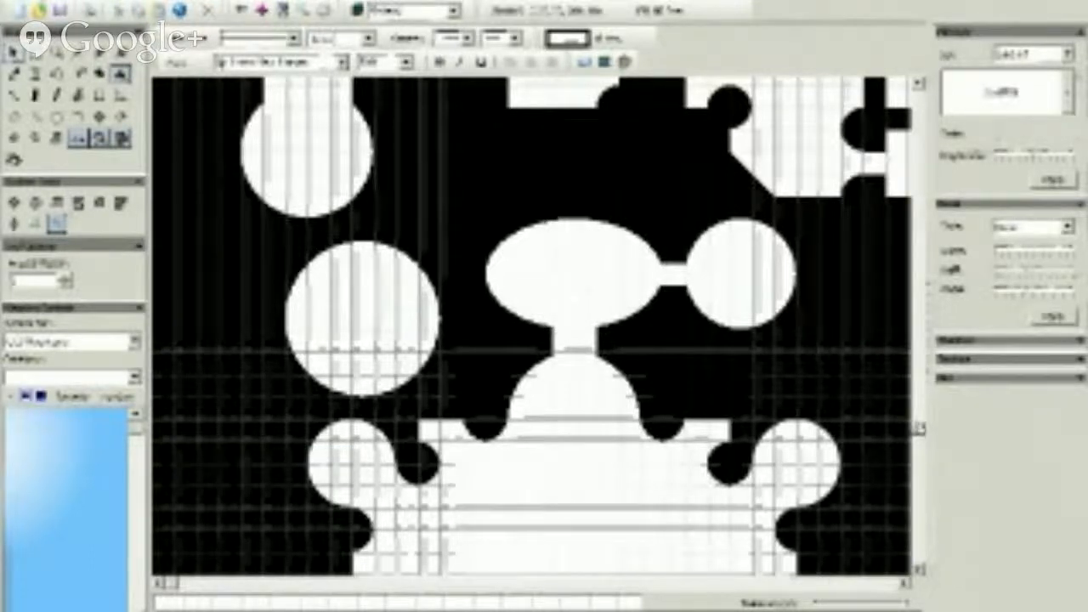
Step: Draw a white circular room about three squares in diameter at the far end of the long corridor from the northern octagon
drag(918, 431, 919, 112)
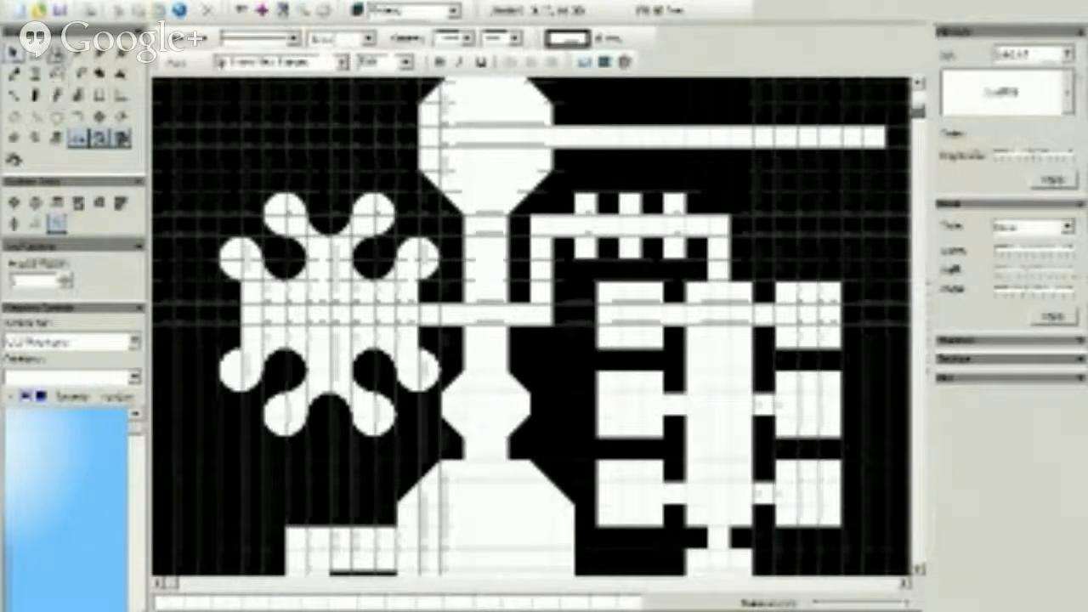
click(56, 57)
click(494, 245)
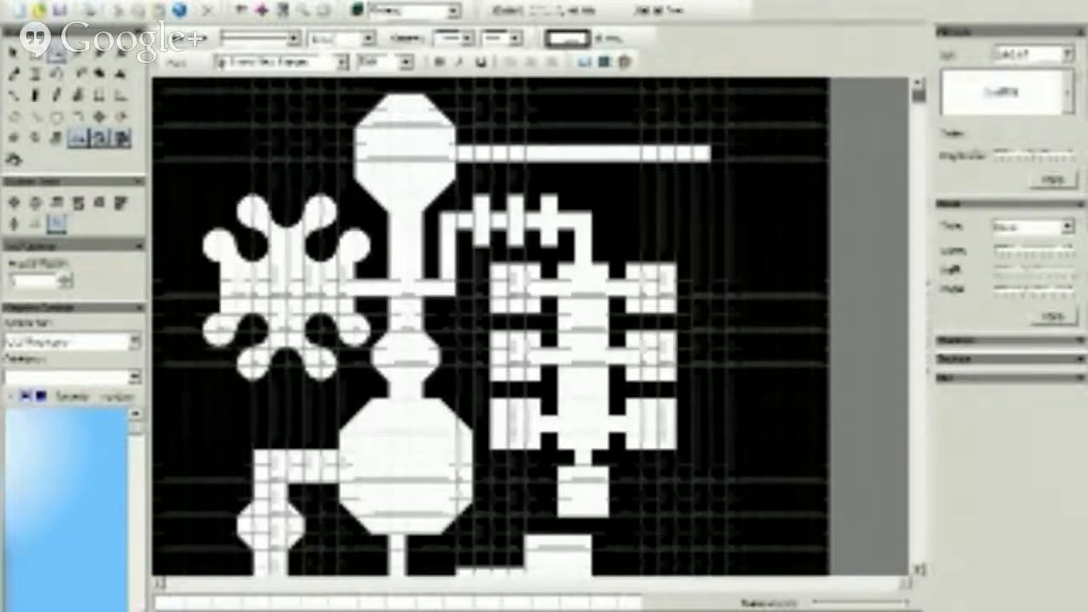
click(497, 250)
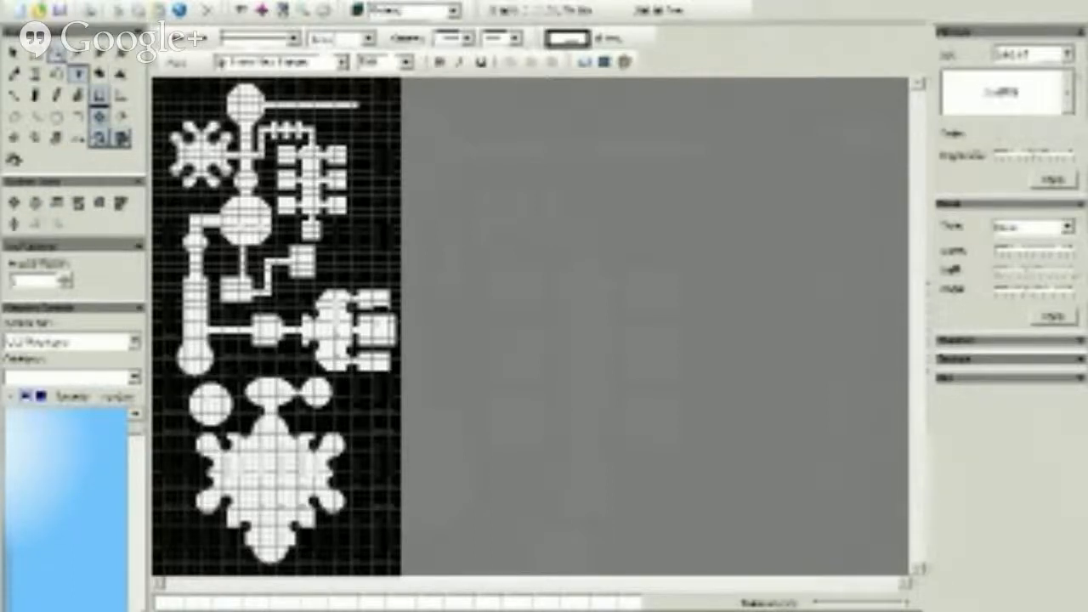
scroll(333, 184, up, 4)
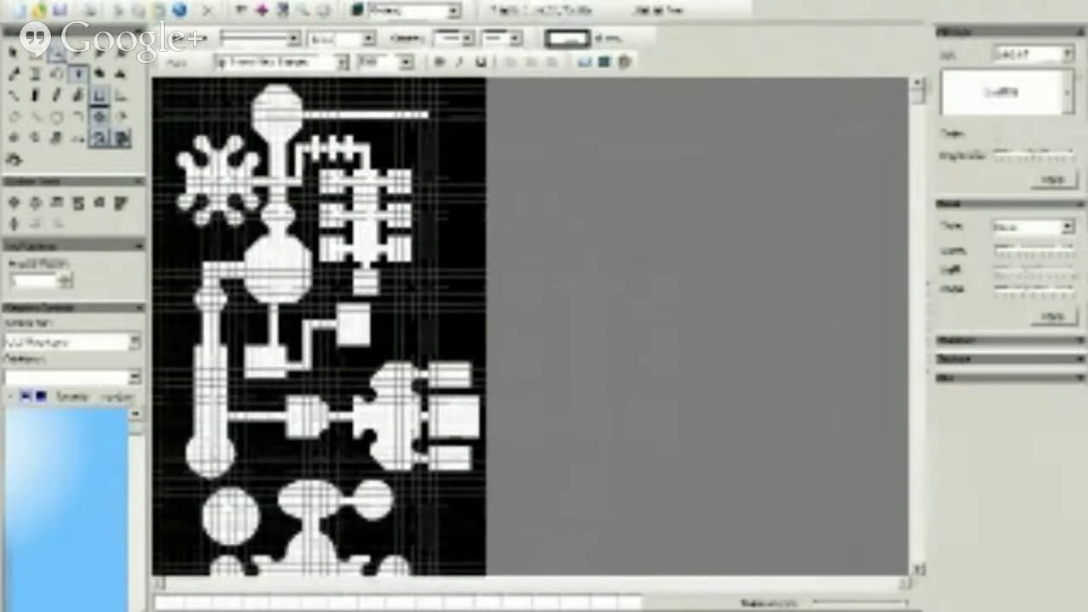
scroll(370, 213, up, 3)
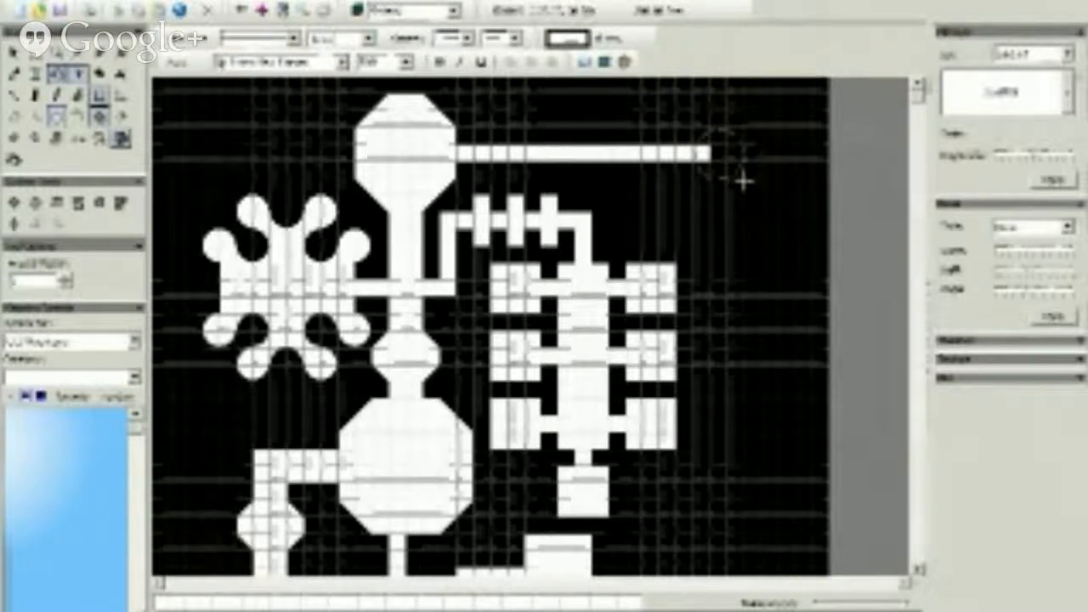
drag(744, 180, 743, 179)
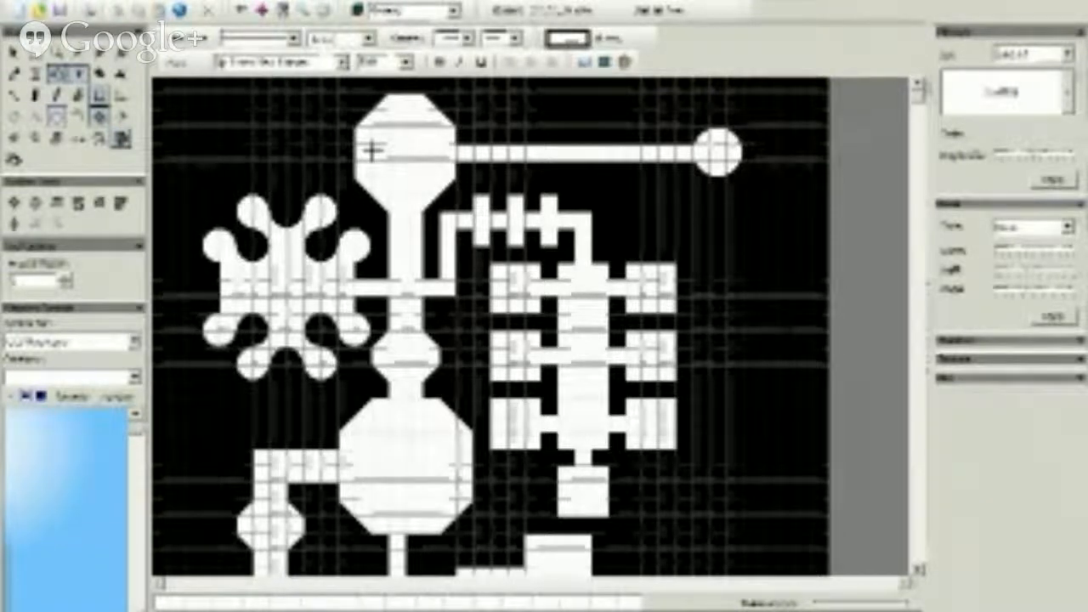
Step: Examine the whole map, from the northern octagon and its corridor down to the large southern hall and back
scroll(388, 141, down, 1)
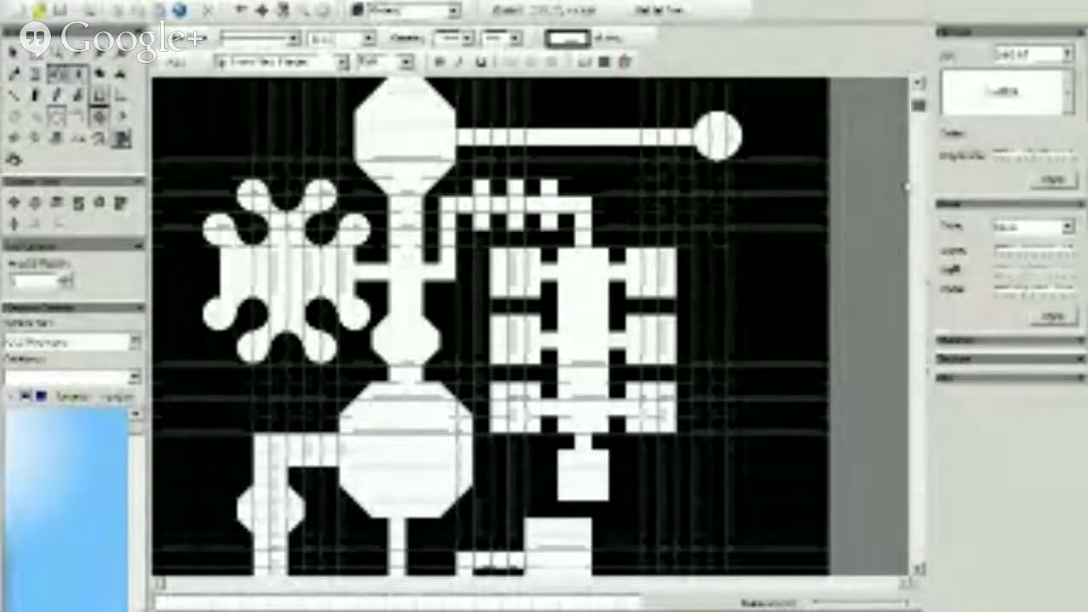
click(919, 86)
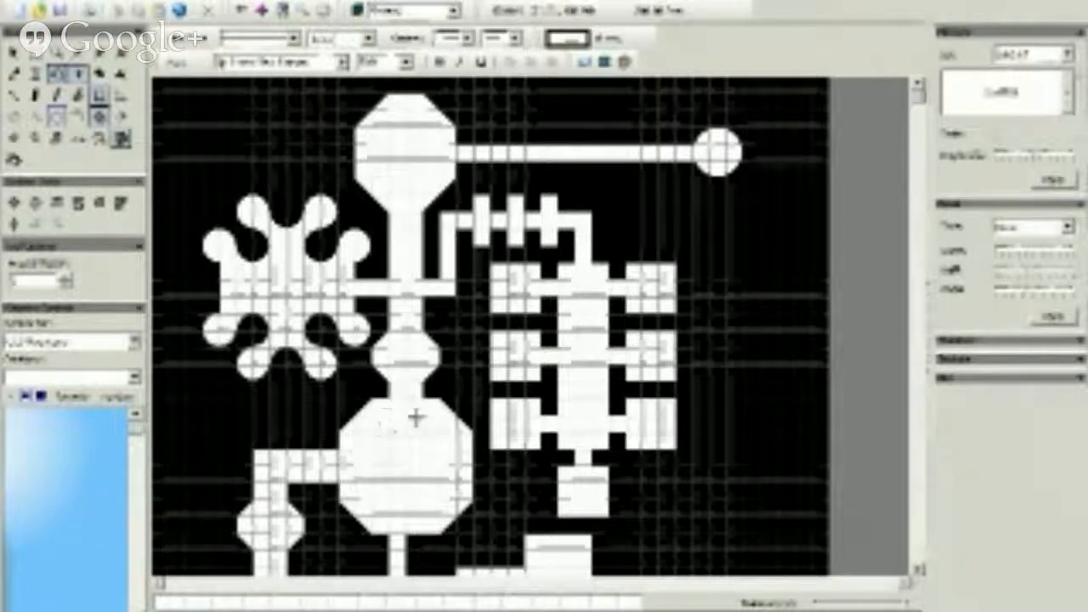
scroll(375, 340, down, 3)
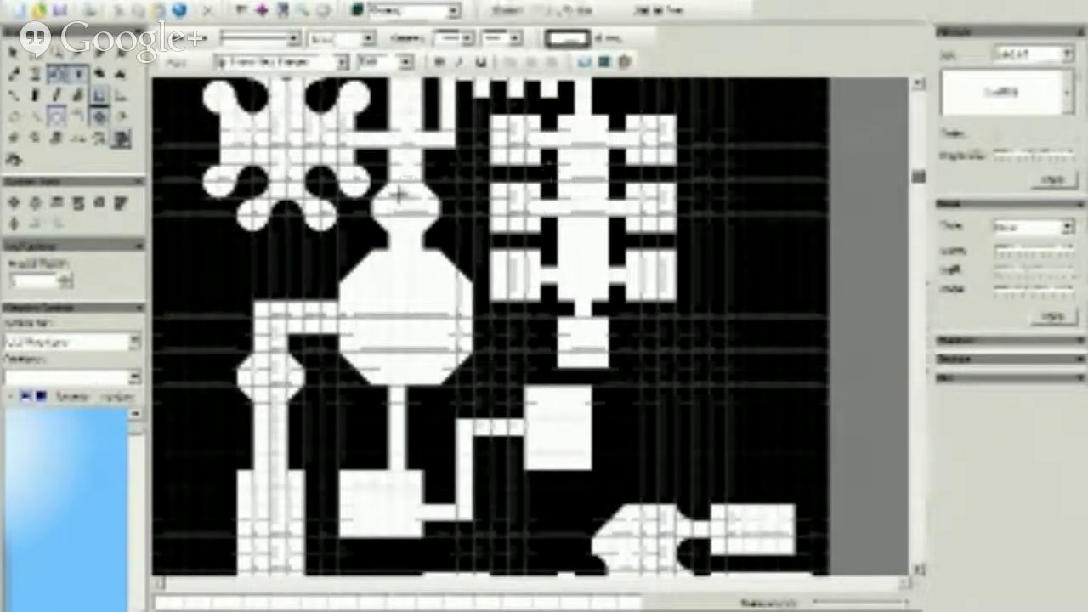
scroll(490, 327, down, 3)
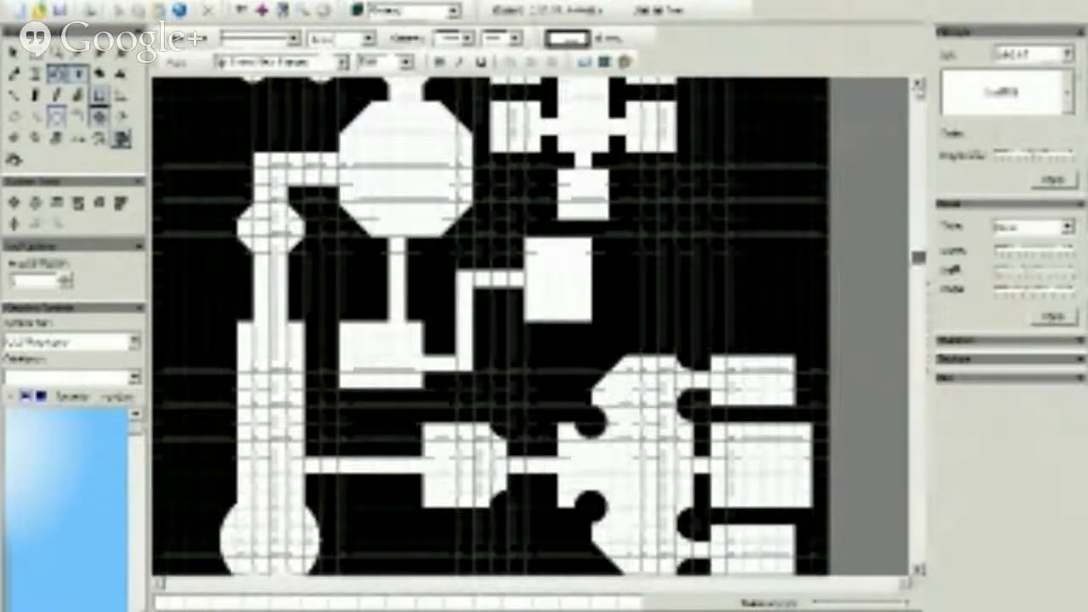
scroll(406, 349, up, 3)
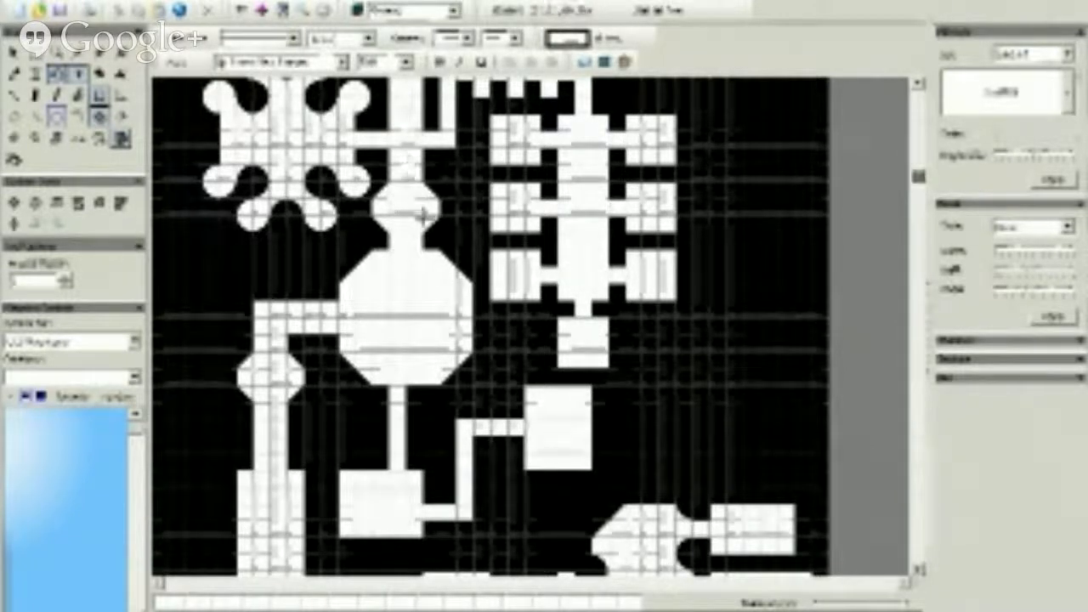
scroll(918, 91, up, 1)
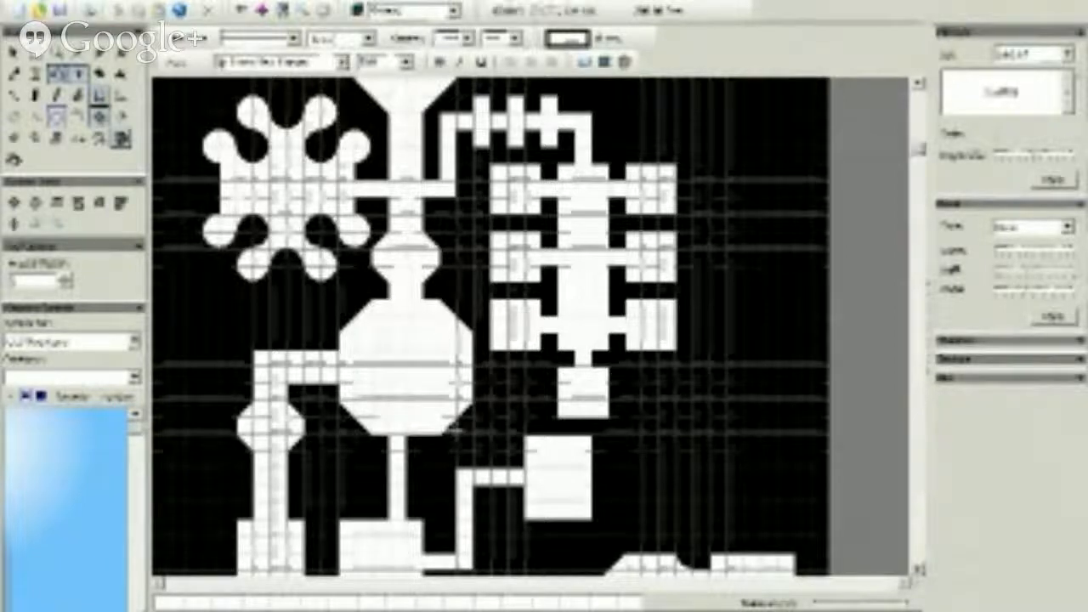
scroll(395, 338, down, 3)
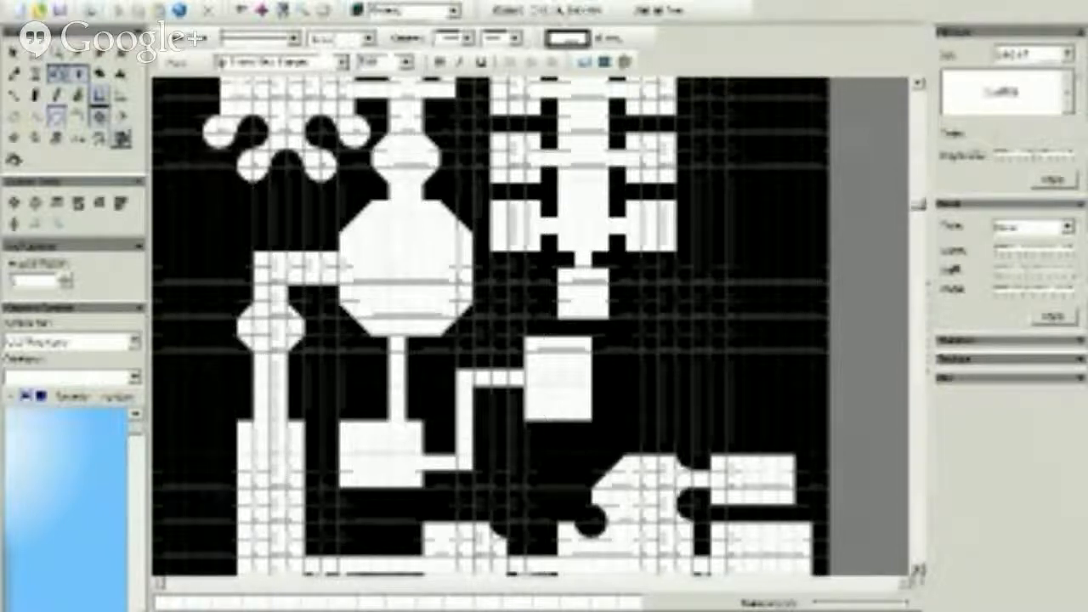
click(919, 572)
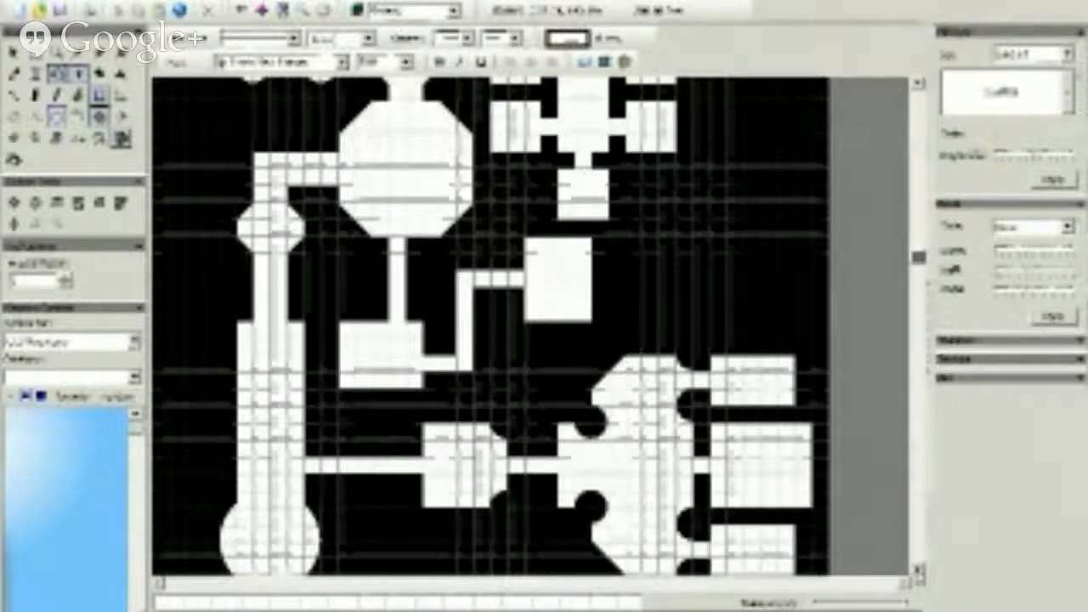
click(919, 573)
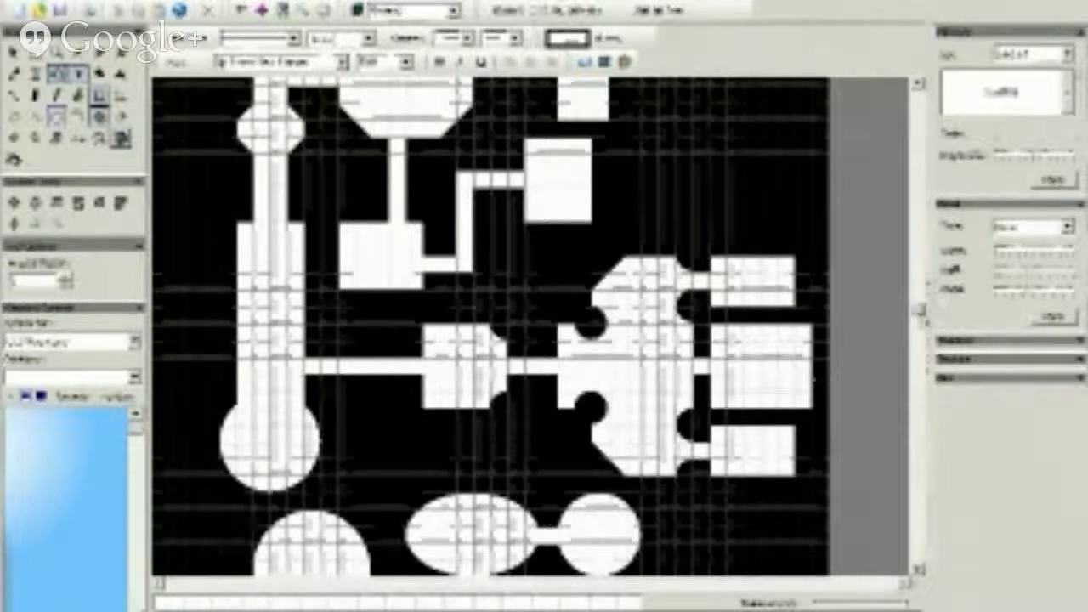
scroll(566, 425, down, 5)
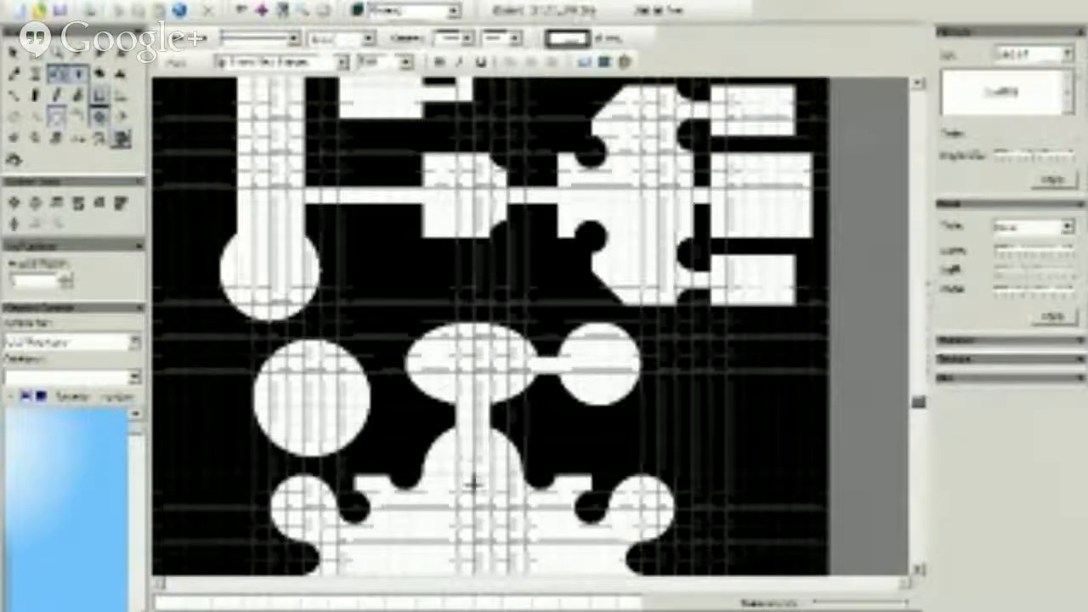
scroll(490, 323, down, 4)
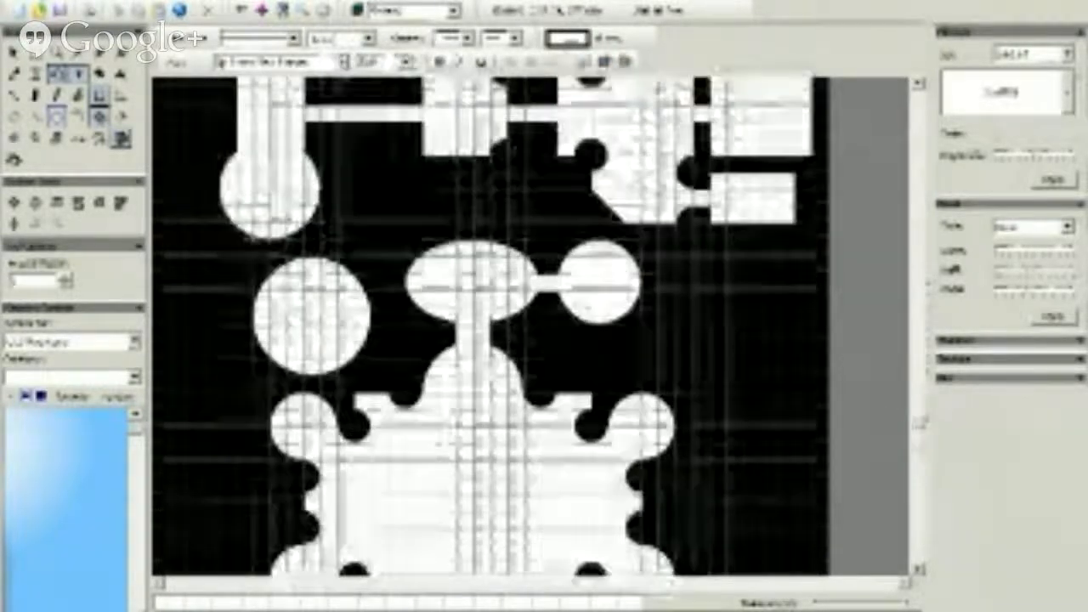
scroll(489, 323, down, 4)
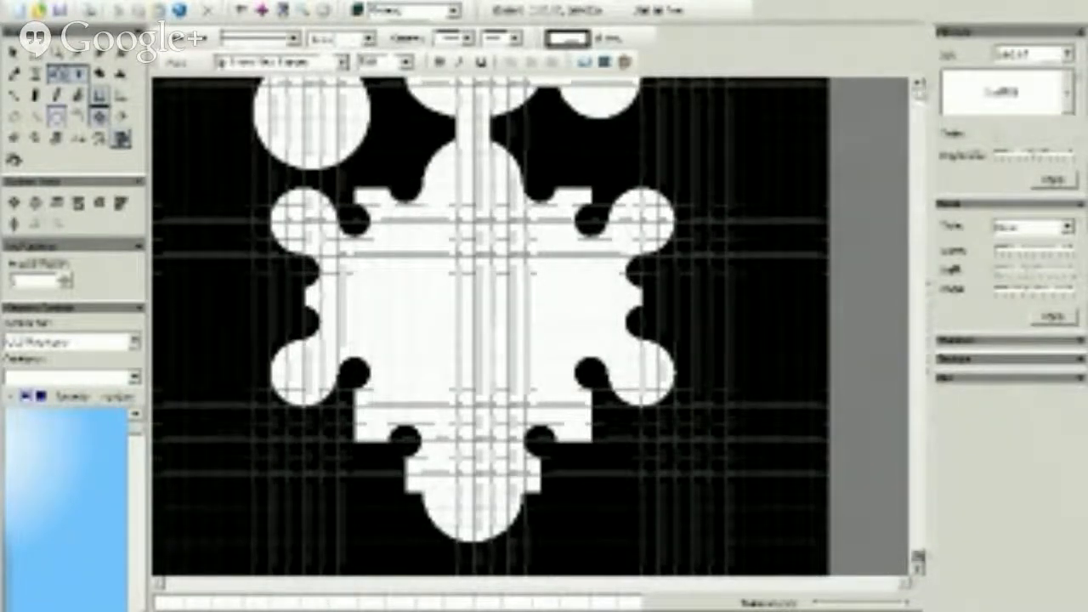
scroll(489, 323, up, 10)
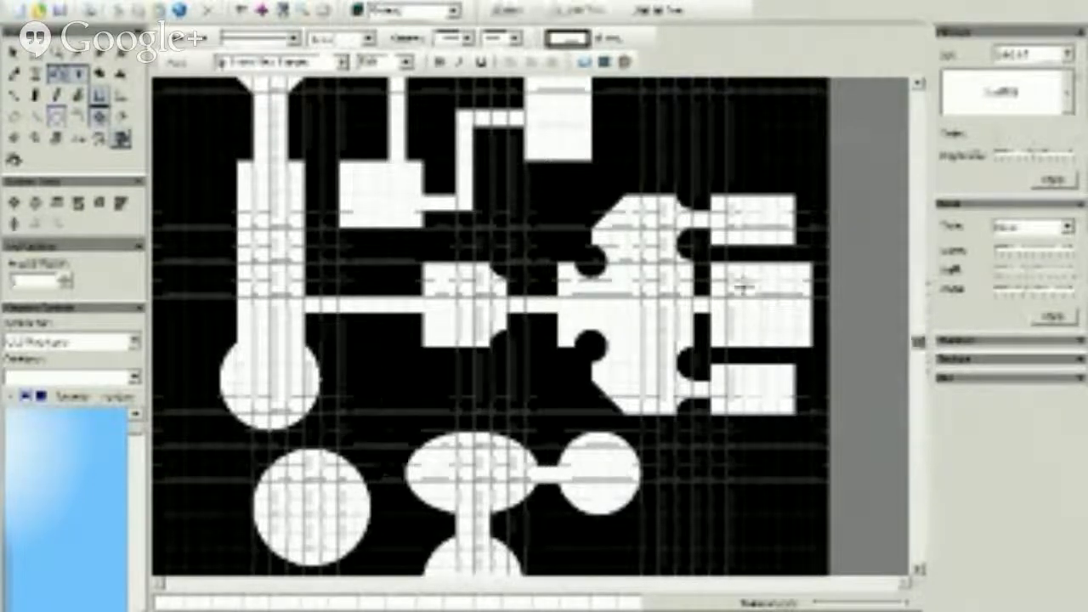
click(920, 87)
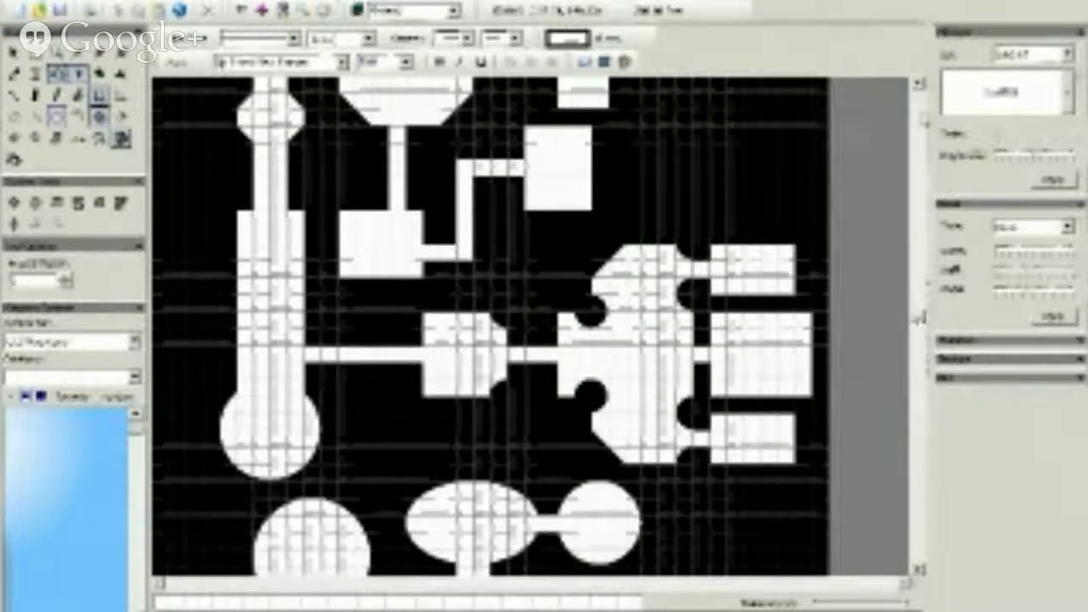
drag(919, 321, 919, 94)
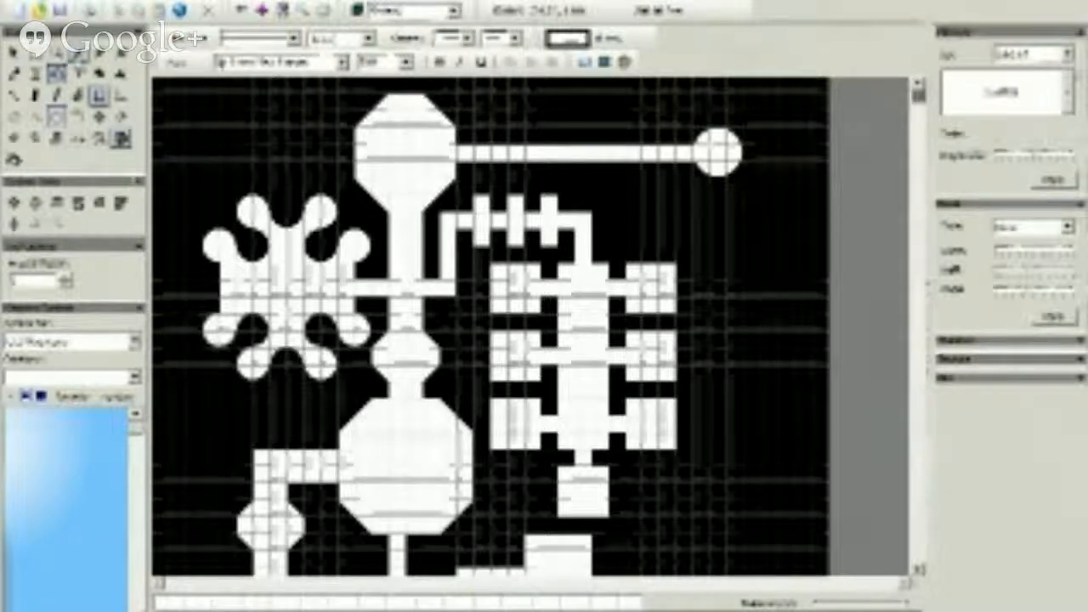
Step: Select all the white room and corridor shapes and move them to the second layer in the layer list
click(121, 74)
scroll(489, 328, down, 4)
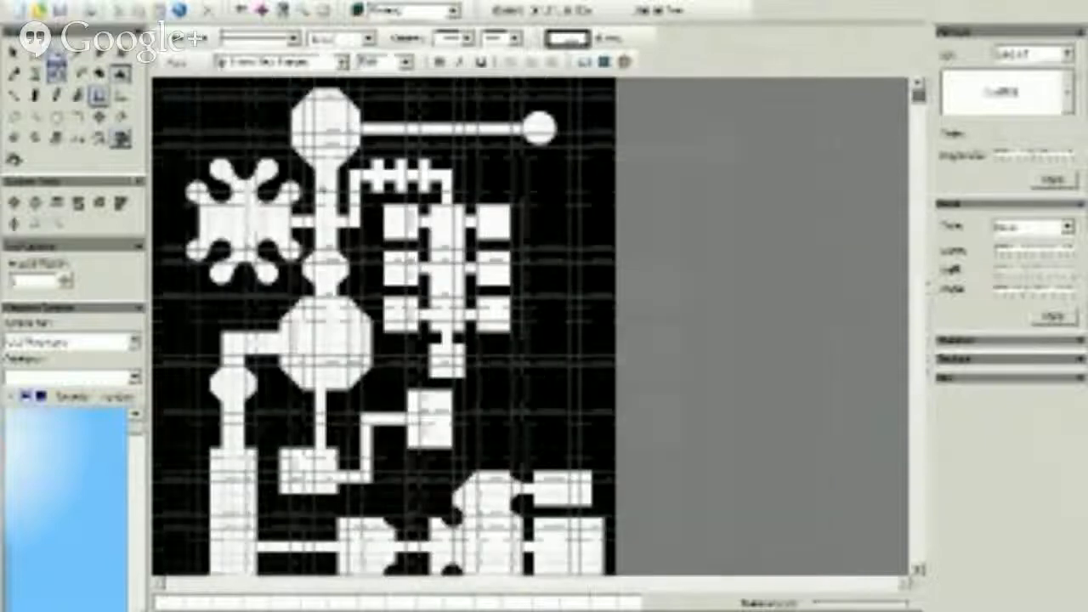
click(56, 138)
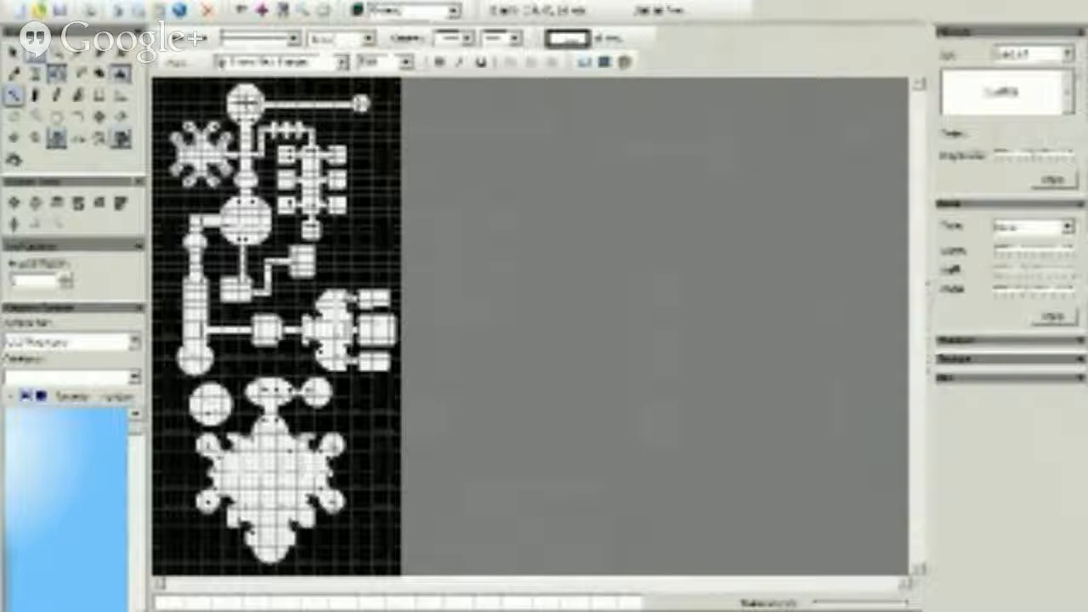
right_click(245, 98)
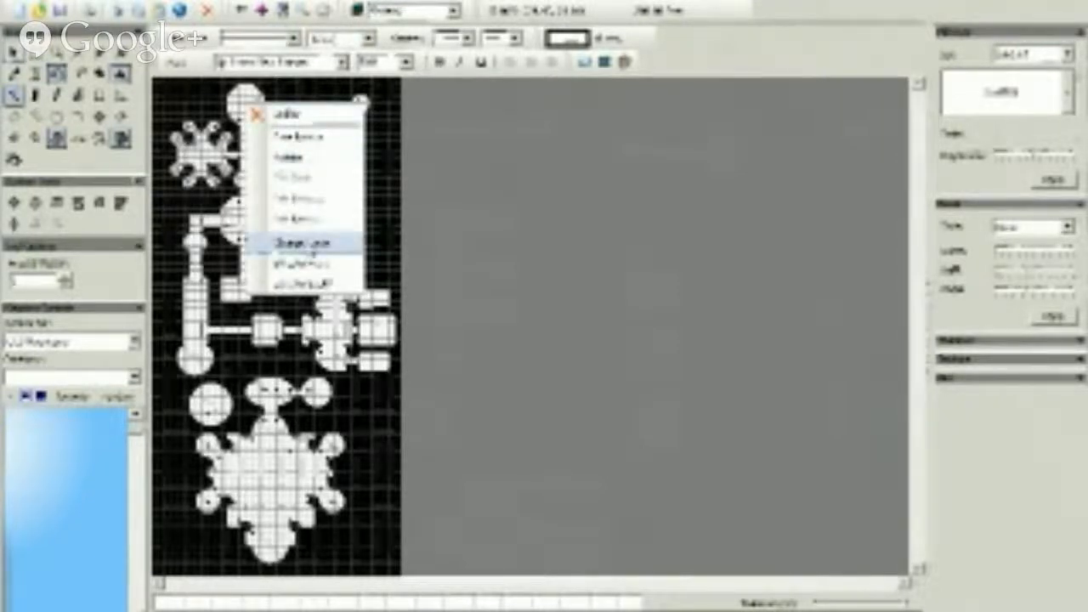
click(306, 244)
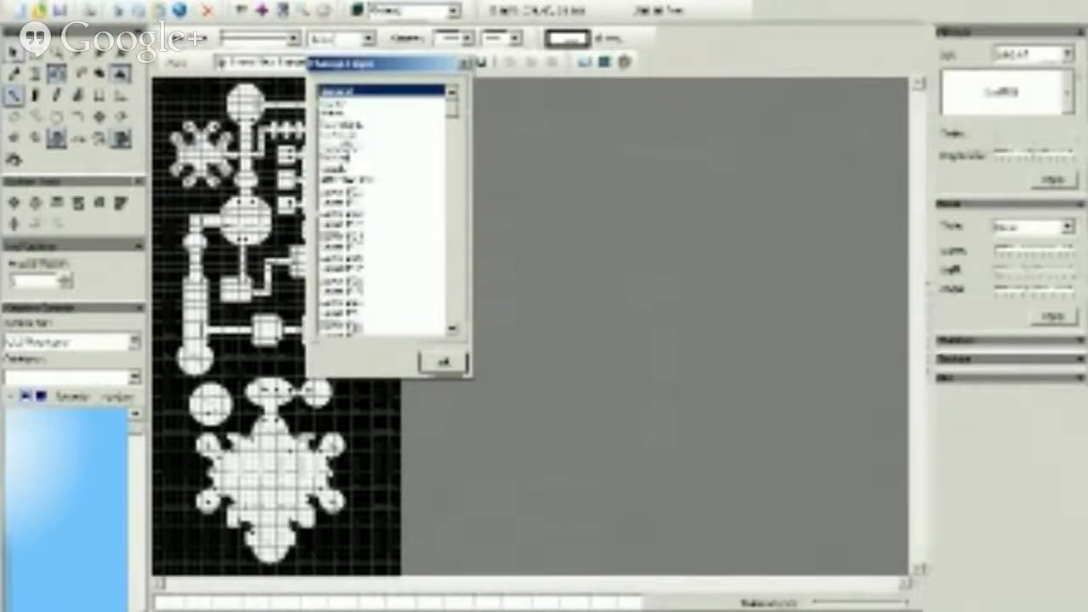
click(347, 102)
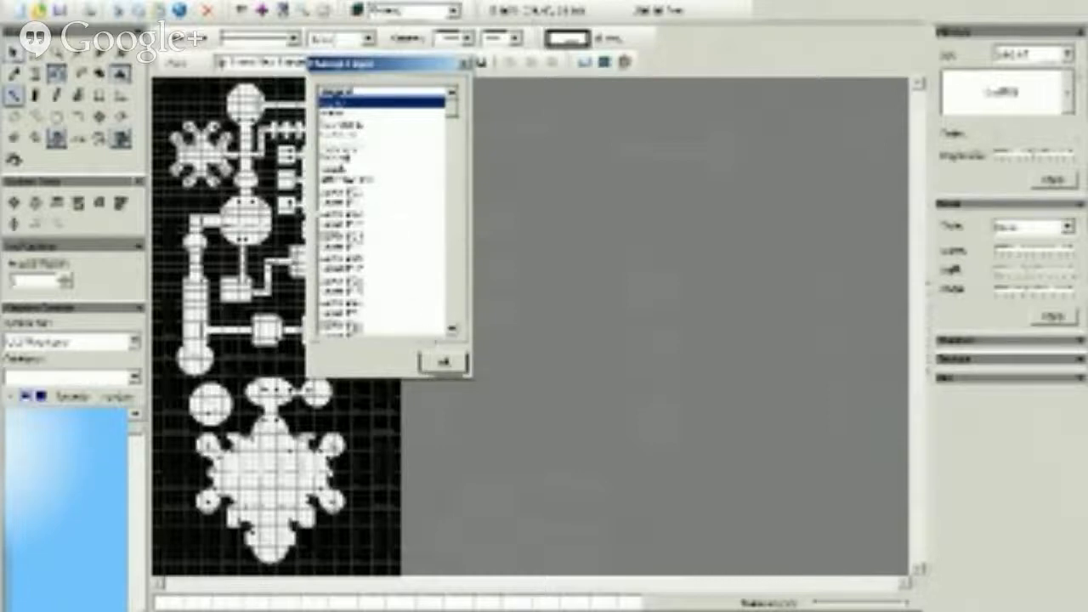
click(444, 363)
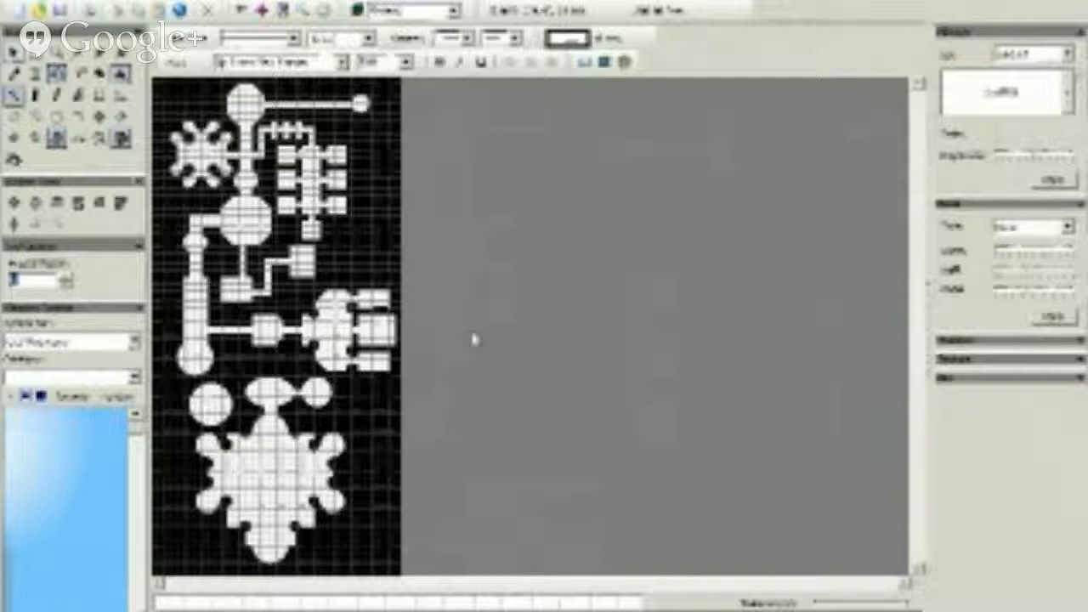
Step: Draw a white one-by-one-square block diagonally above the outer corner of the northeast cell in the six-cell block, leaving one row between them
click(78, 96)
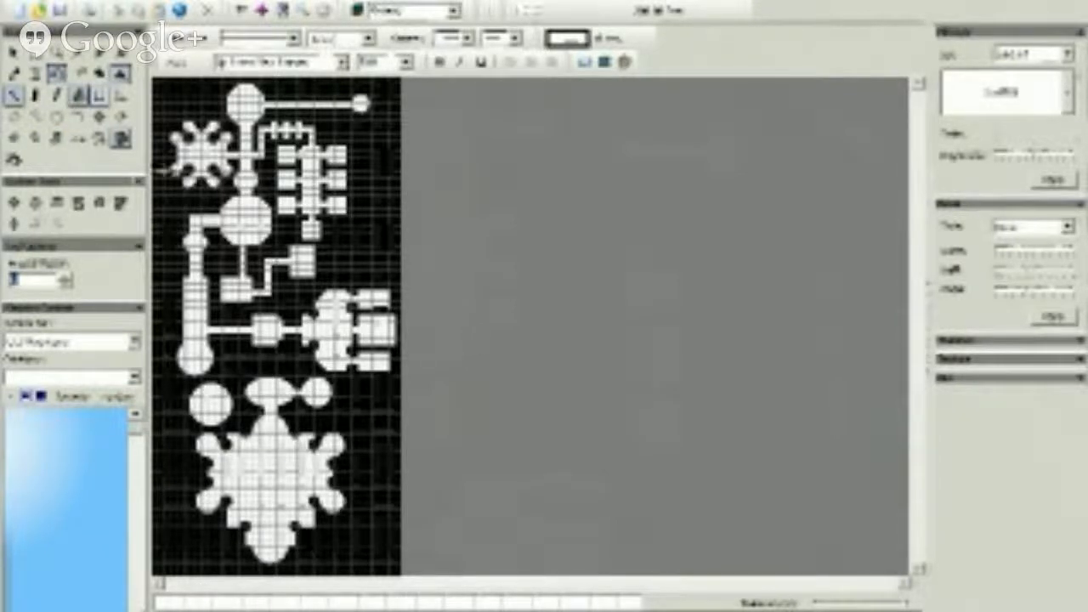
click(78, 96)
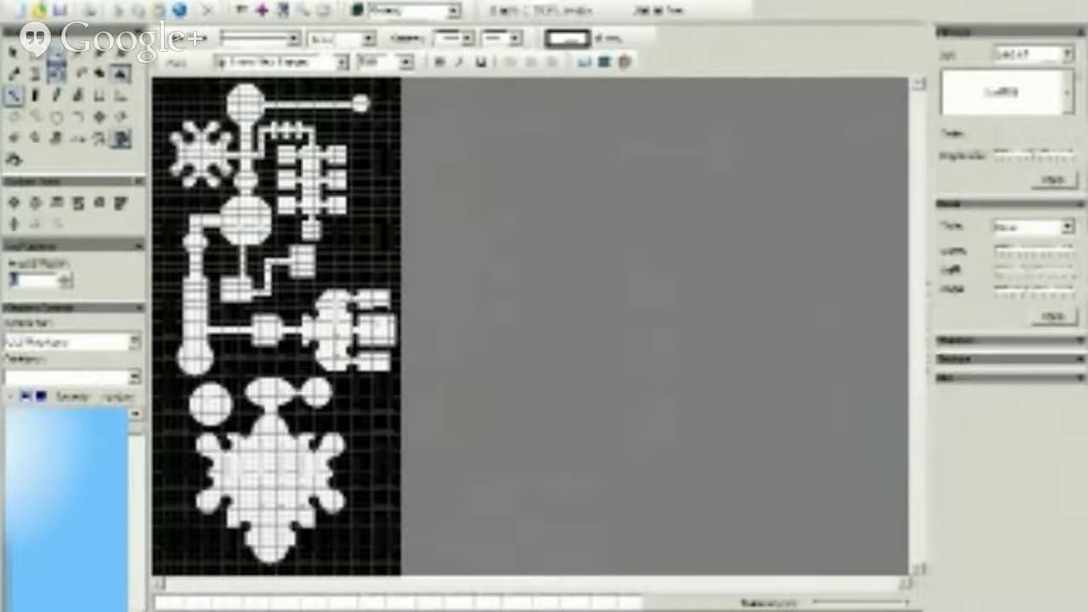
scroll(347, 142, up, 5)
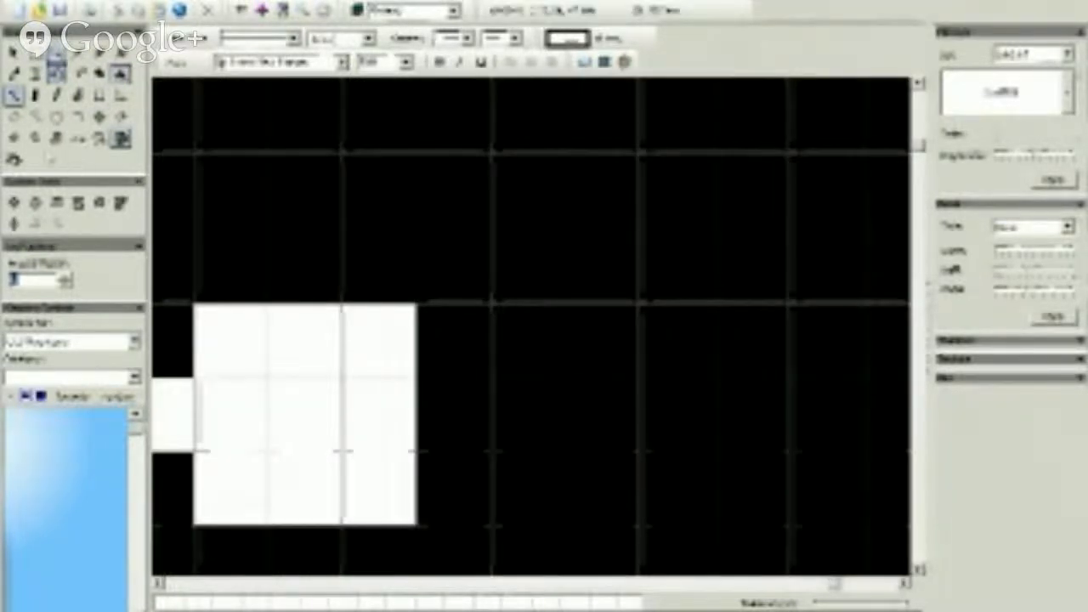
click(100, 96)
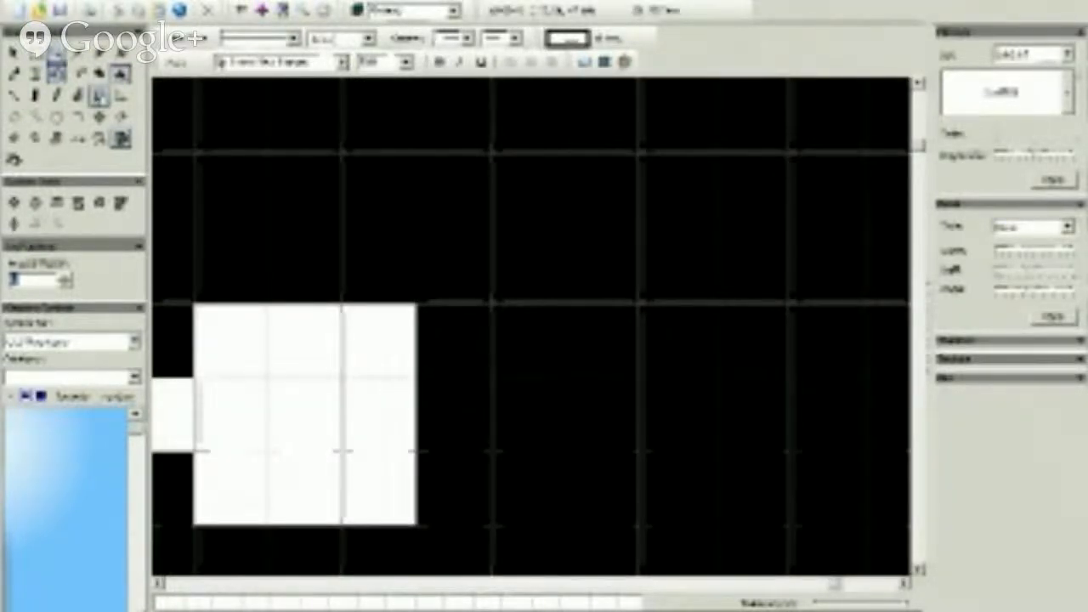
click(487, 154)
click(416, 229)
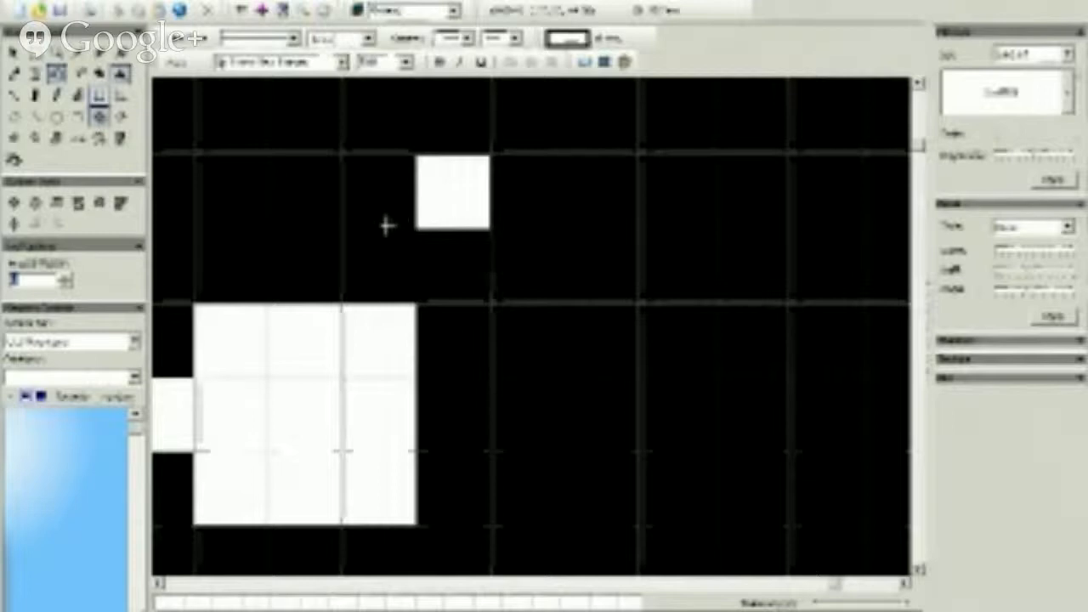
click(53, 76)
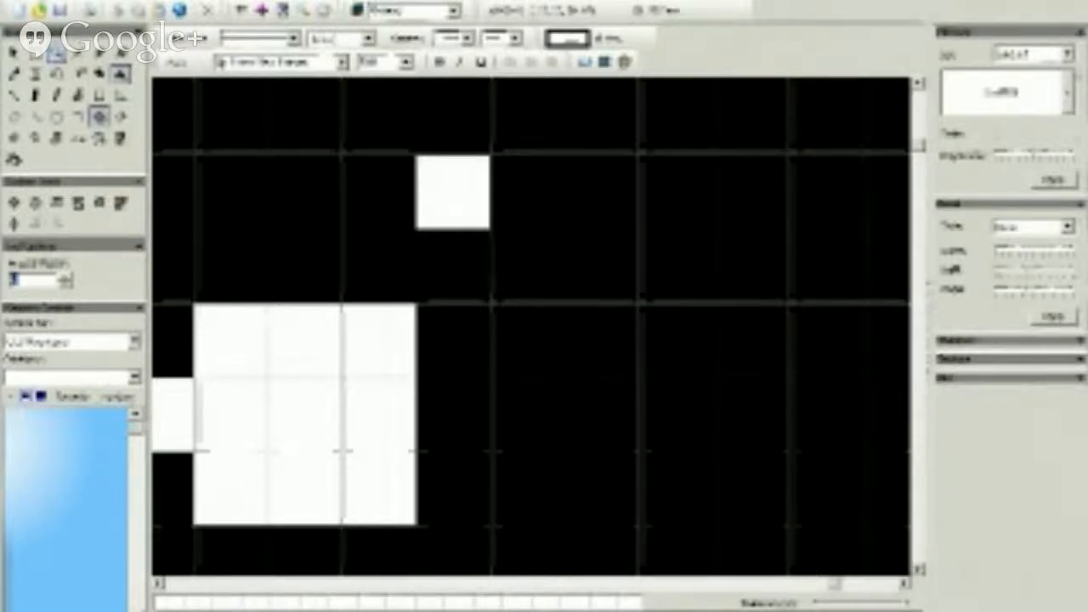
click(56, 52)
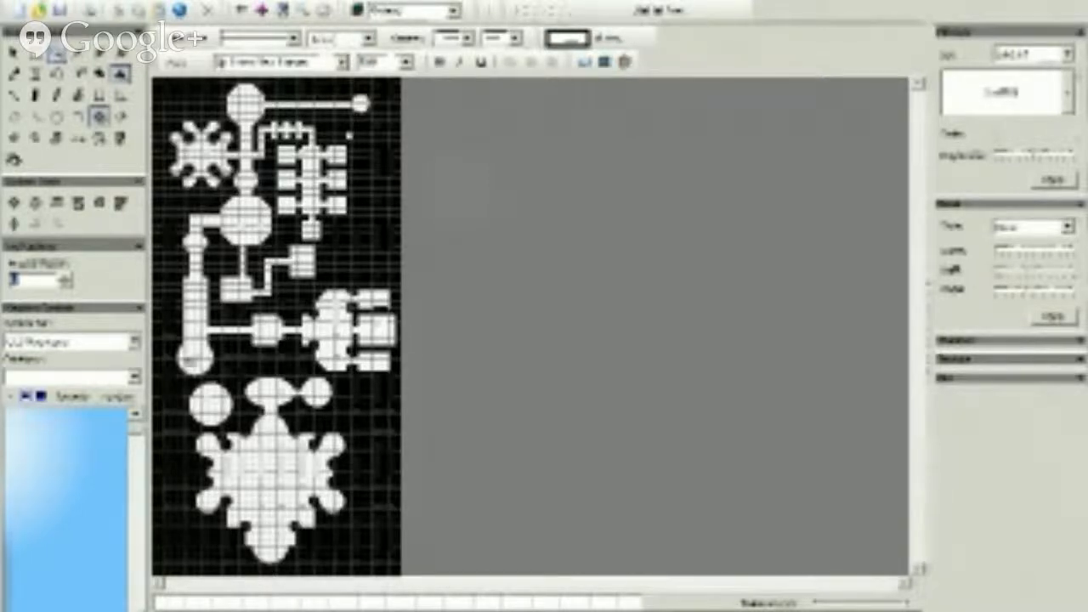
scroll(289, 408, up, 1)
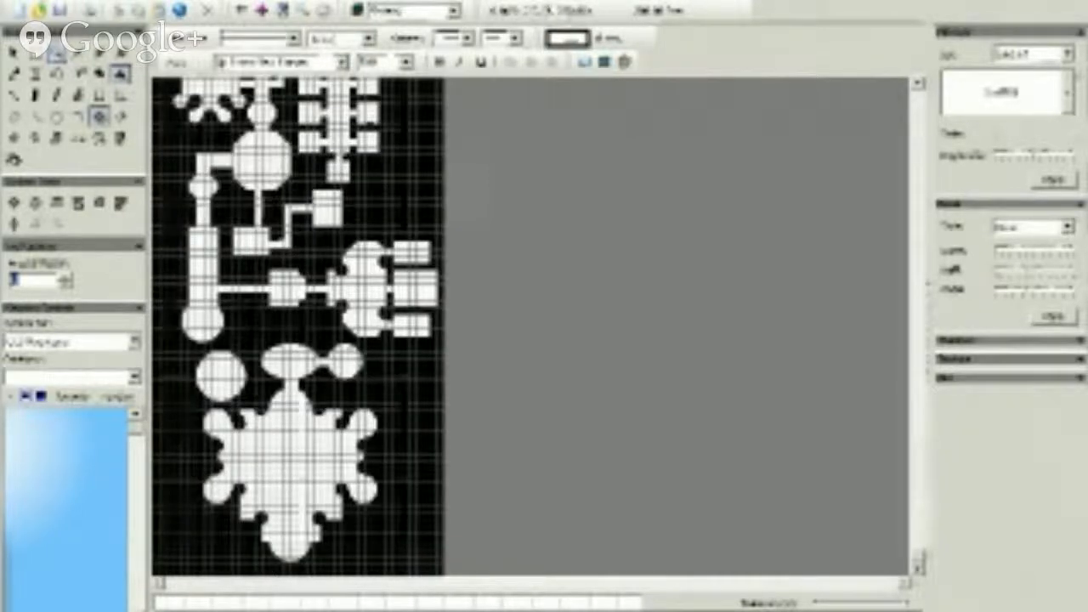
Step: Draw four white one-square blocks: northwest of the ellipse room, northwest of the eastern hall, northeast of the southern hall's dome, and west of the long hall
scroll(320, 327, up, 1)
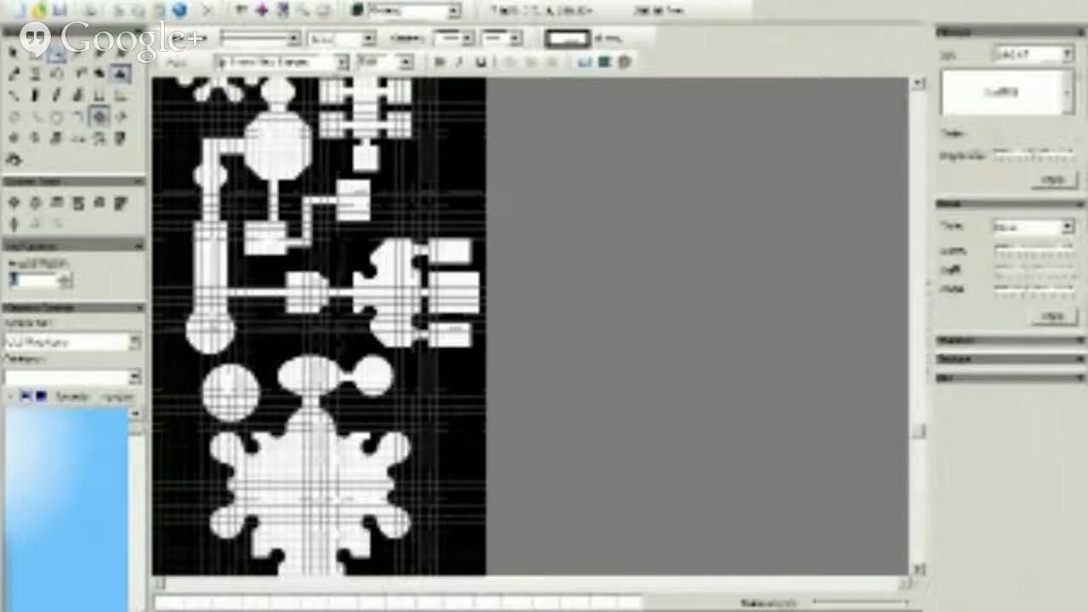
scroll(289, 340, up, 1)
scroll(289, 340, up, 1)
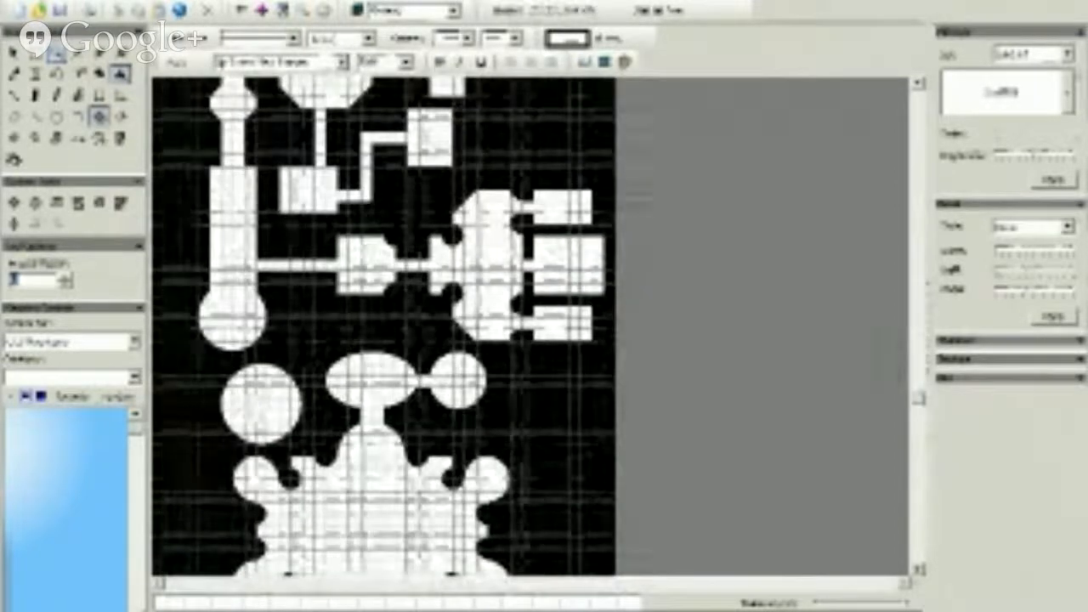
scroll(310, 324, up, 1)
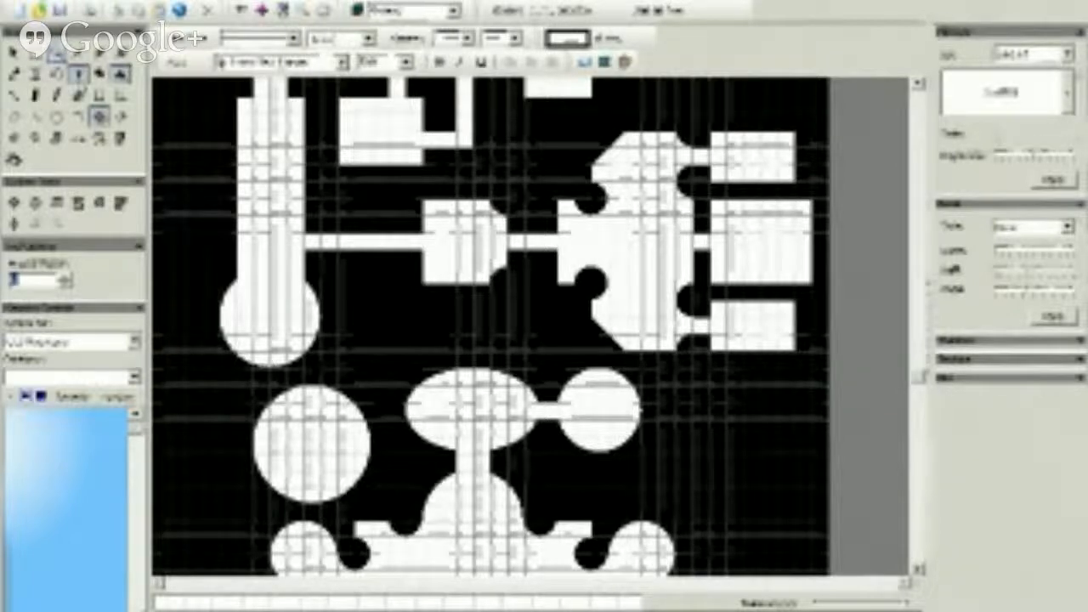
click(99, 95)
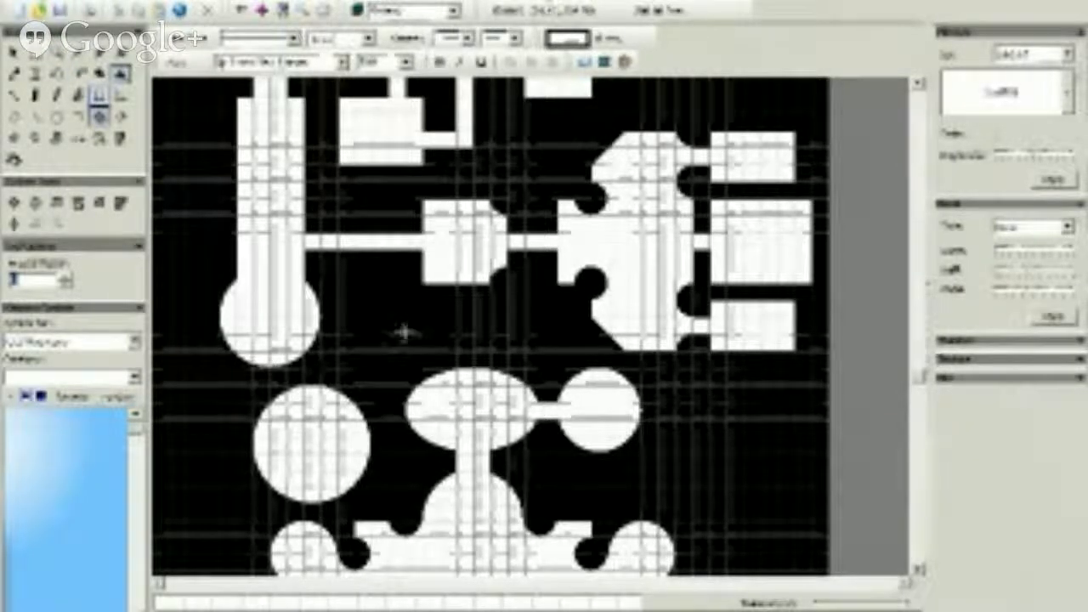
click(396, 343)
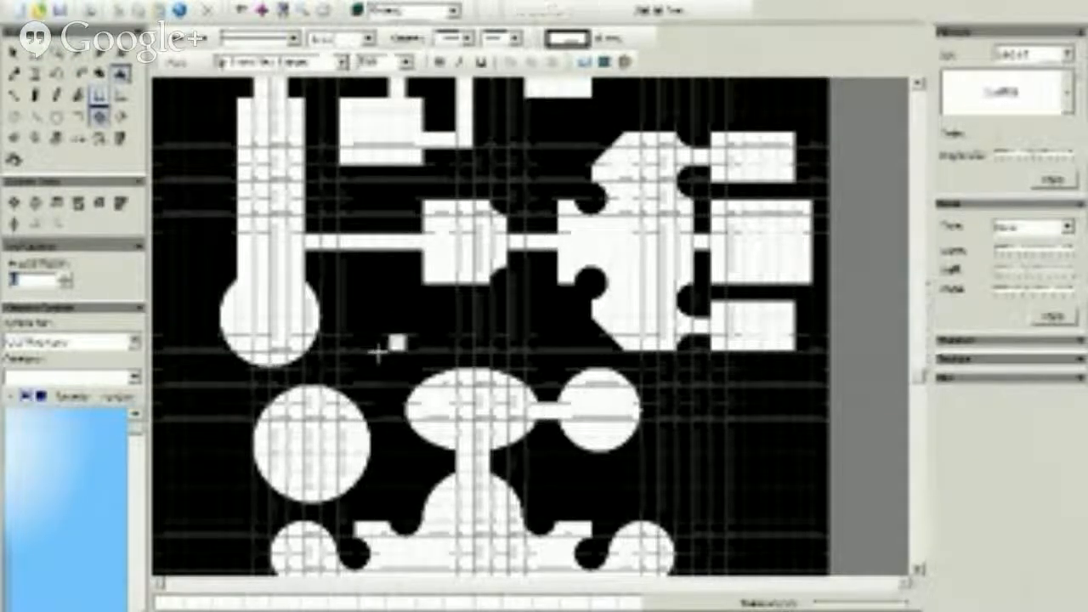
click(550, 156)
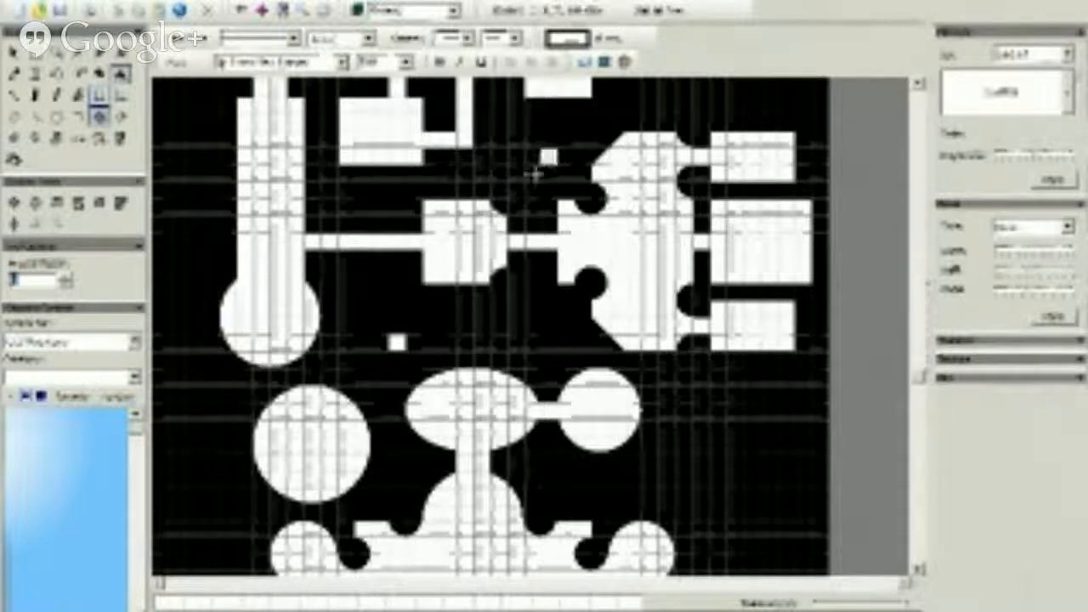
click(549, 479)
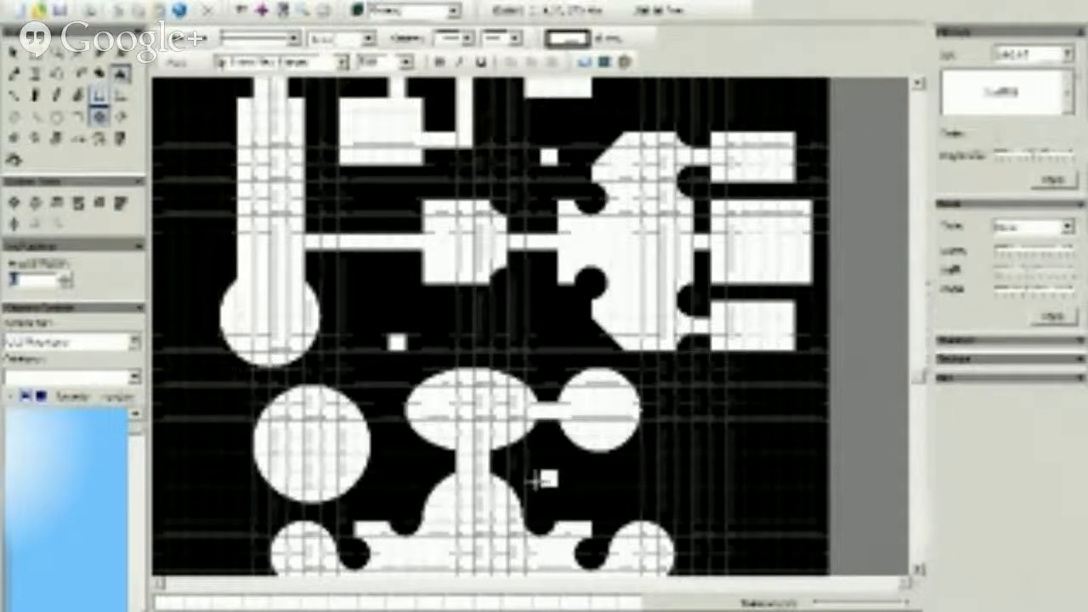
click(209, 158)
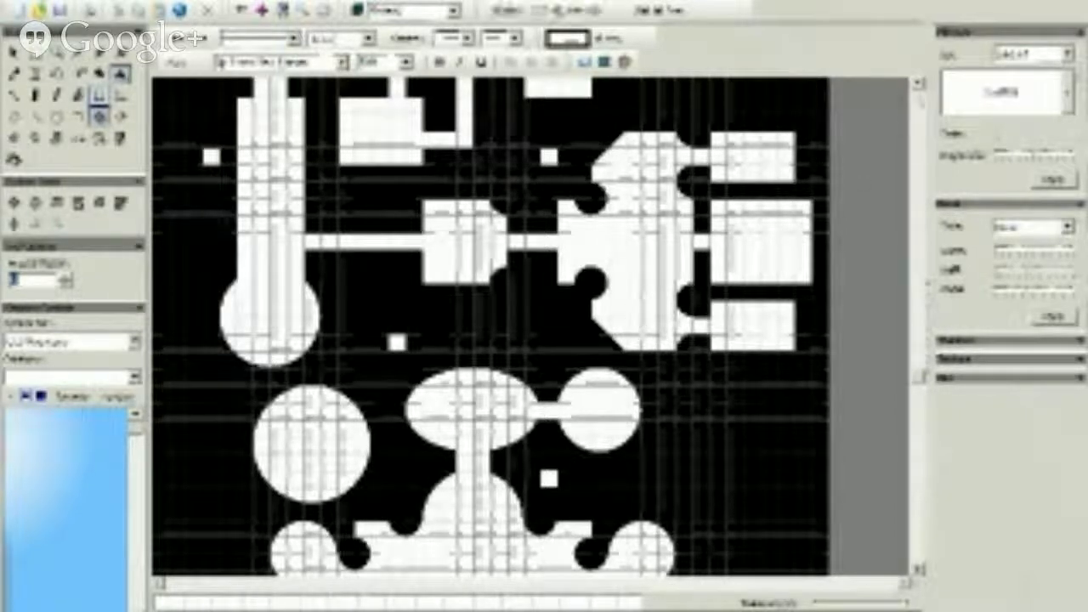
Step: Draw white one-square blocks south of the eight-lobed room, northeast of the small octagon between the two large ones, and west of the northern octagon
scroll(490, 327, up, 3)
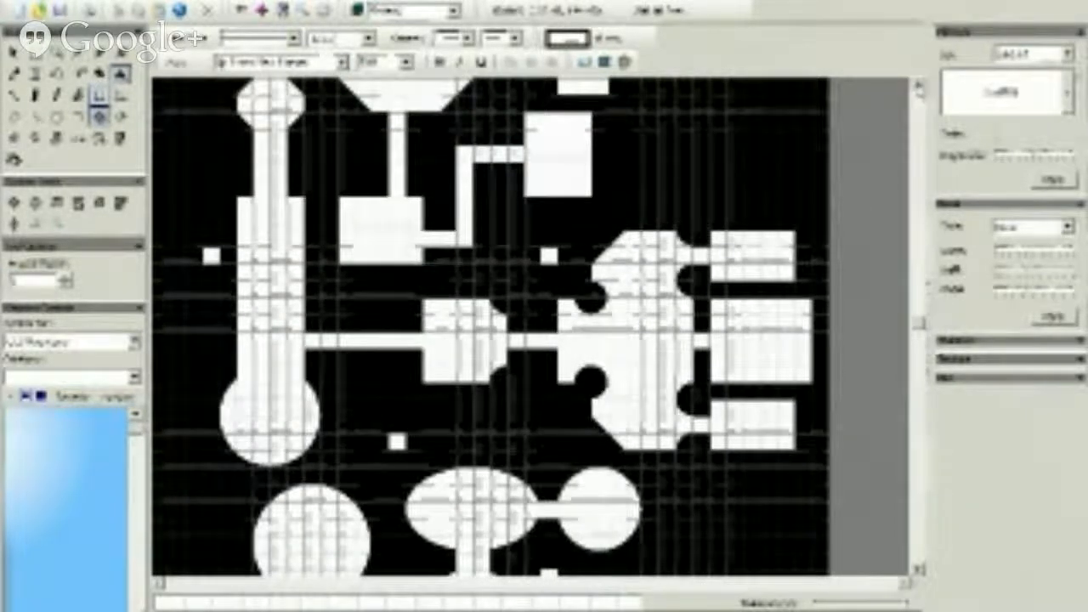
scroll(299, 330, up, 10)
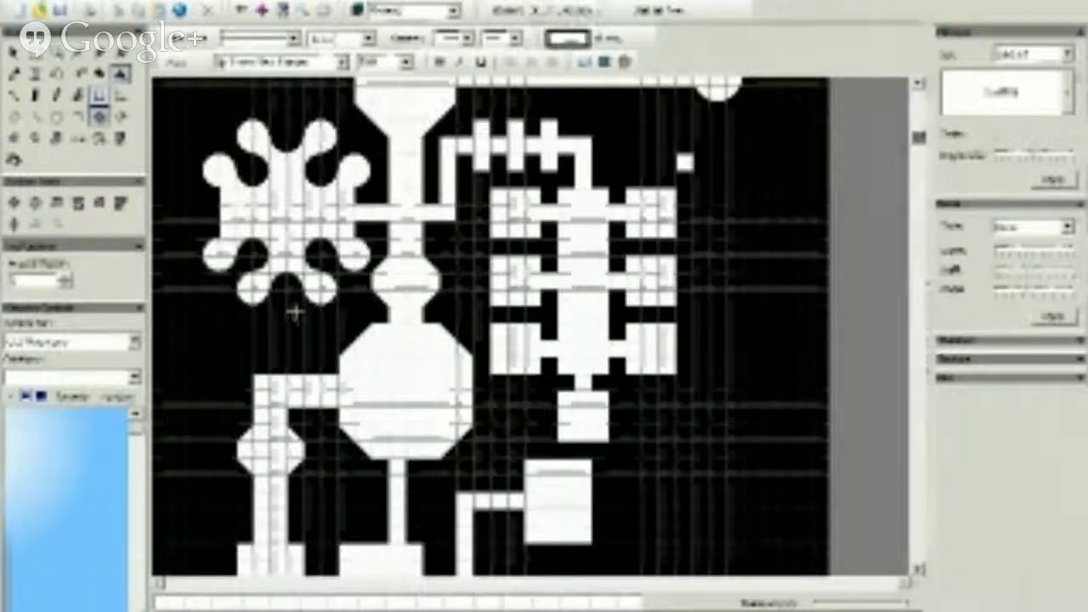
click(297, 330)
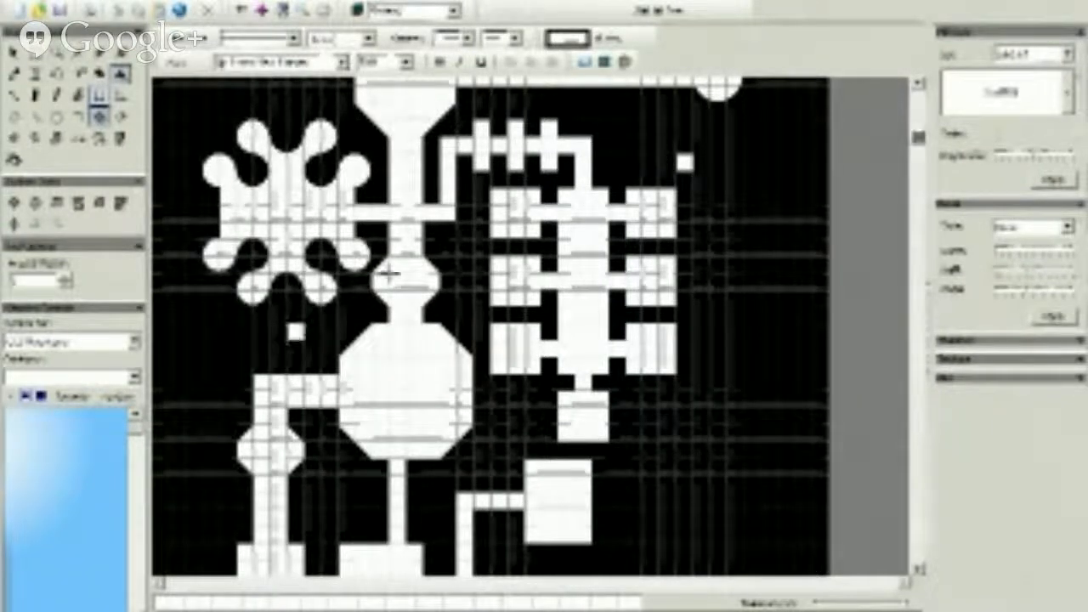
click(464, 246)
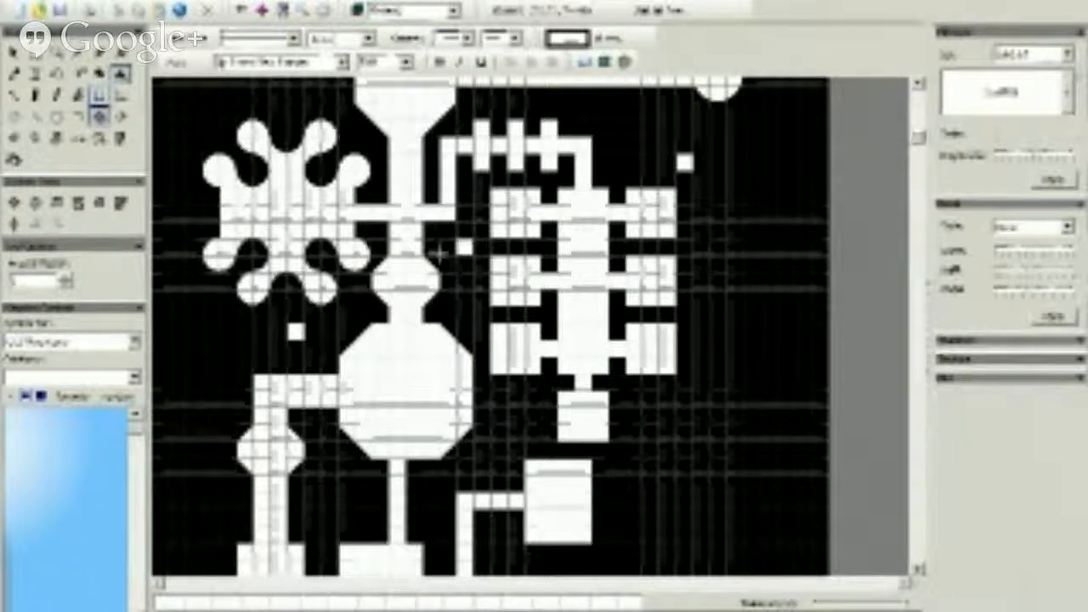
click(920, 86)
click(920, 86)
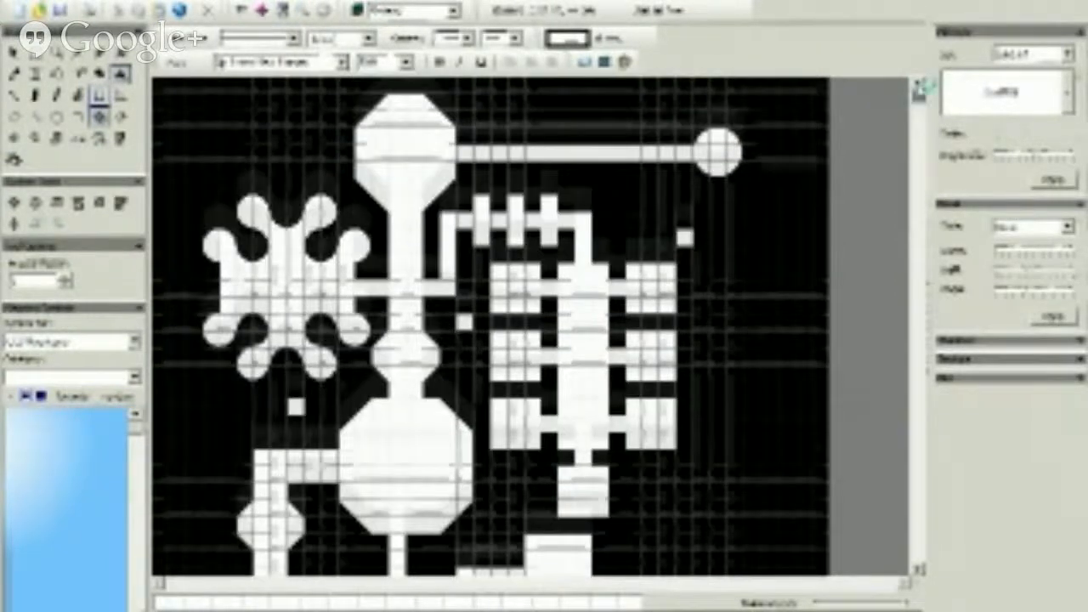
click(330, 154)
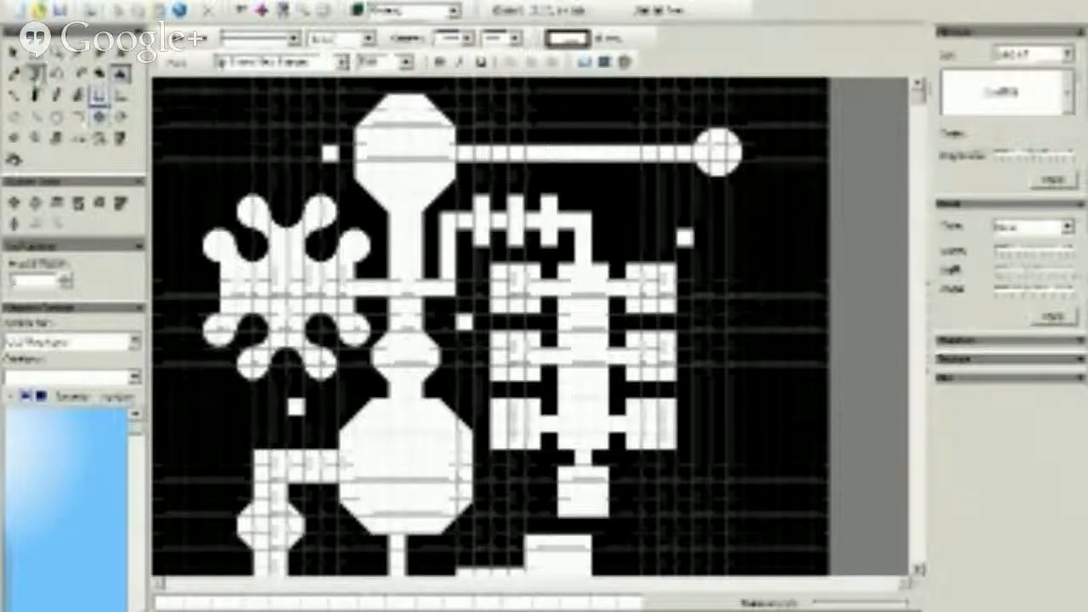
Step: Select the small white one-square blocks scattered around the map
click(56, 52)
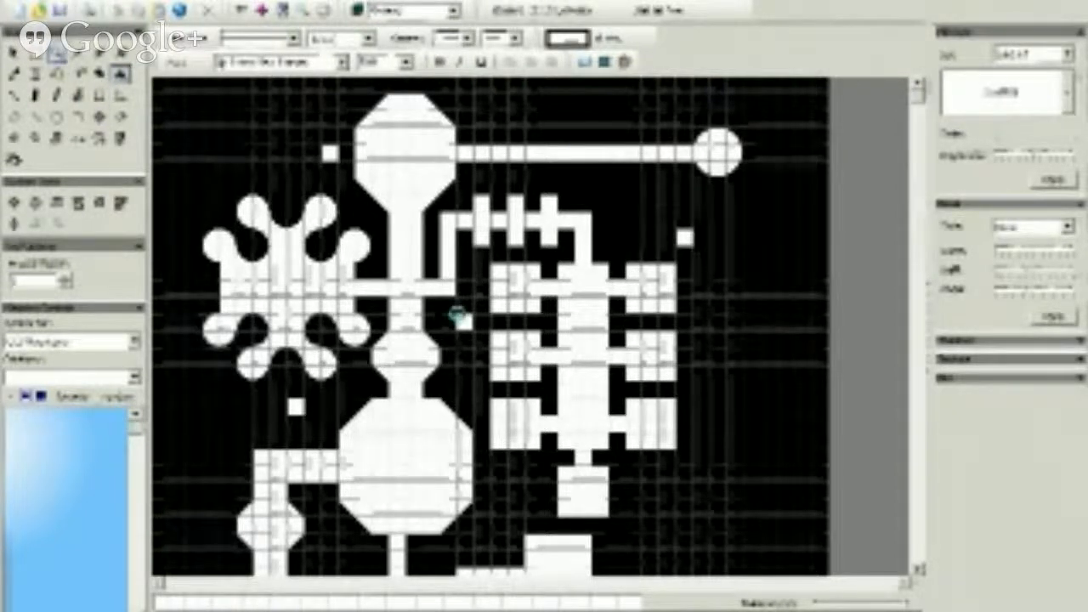
click(457, 315)
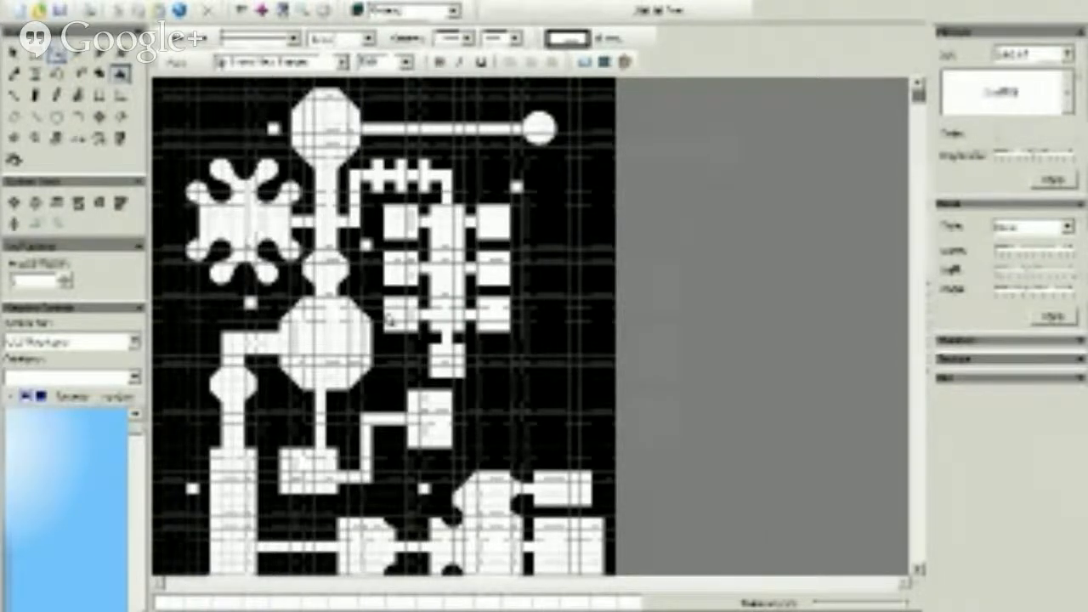
click(388, 318)
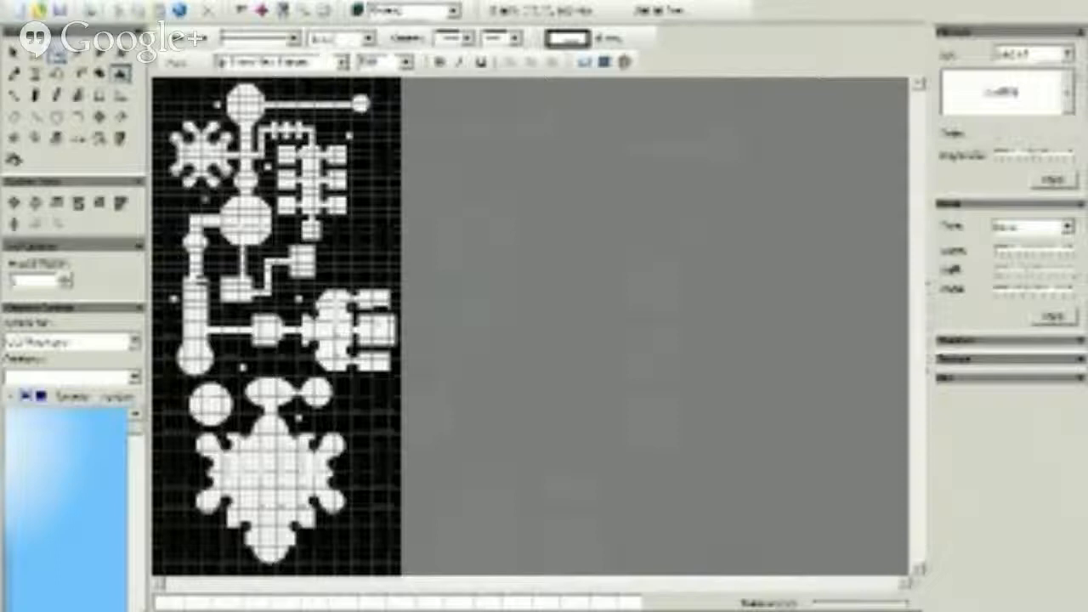
click(14, 51)
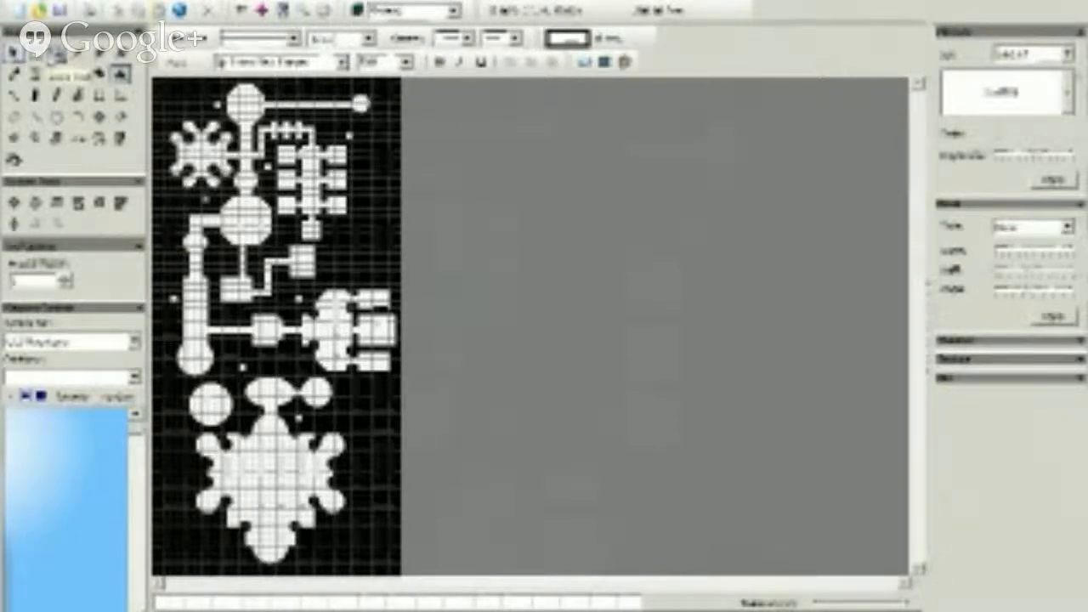
click(34, 53)
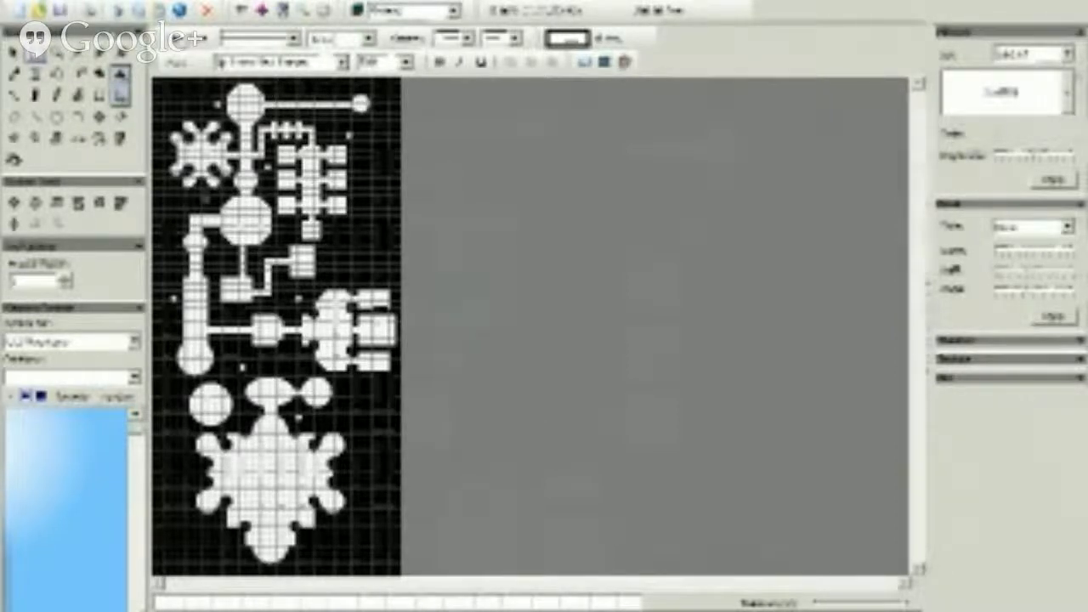
Step: Rename the sixth layer in the layer settings to building
click(356, 11)
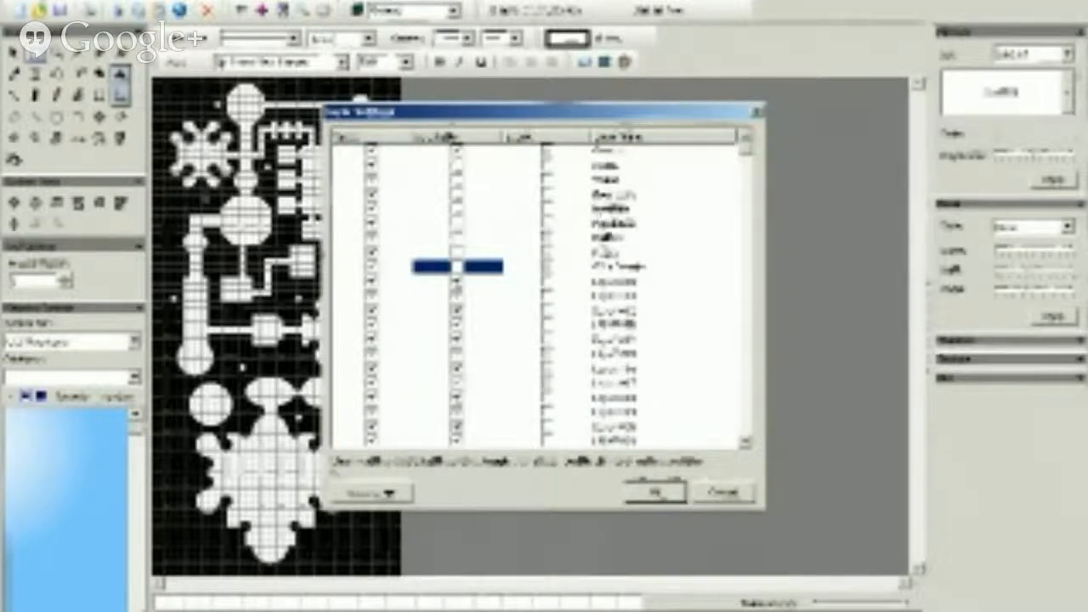
double_click(616, 223)
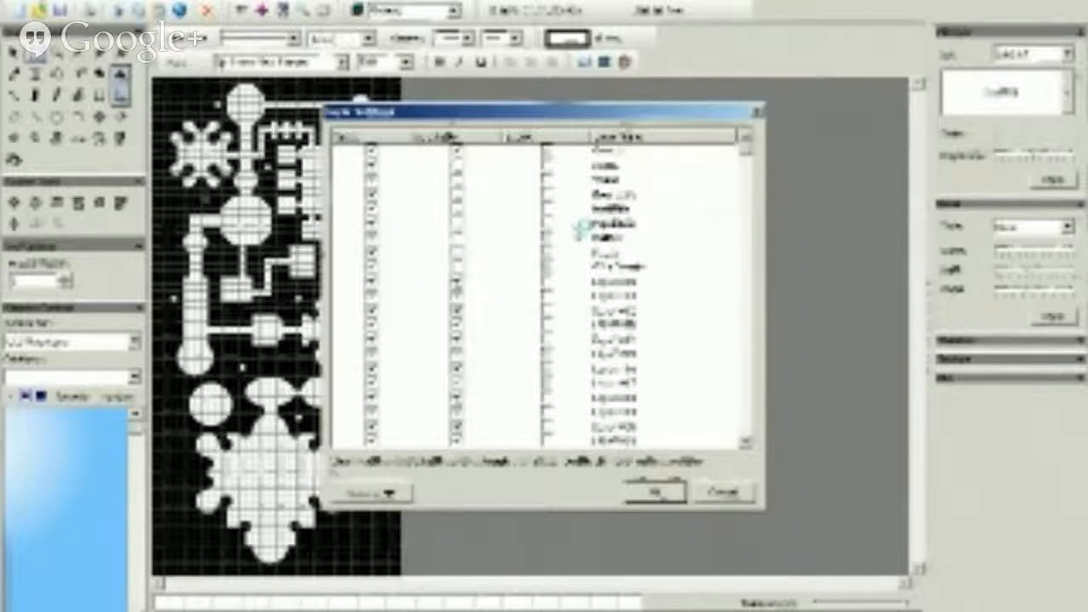
key(BackSpace)
key(BackSpace)
key(BackSpace)
key(BackSpace)
key(BackSpace)
key(BackSpace)
key(BackSpace)
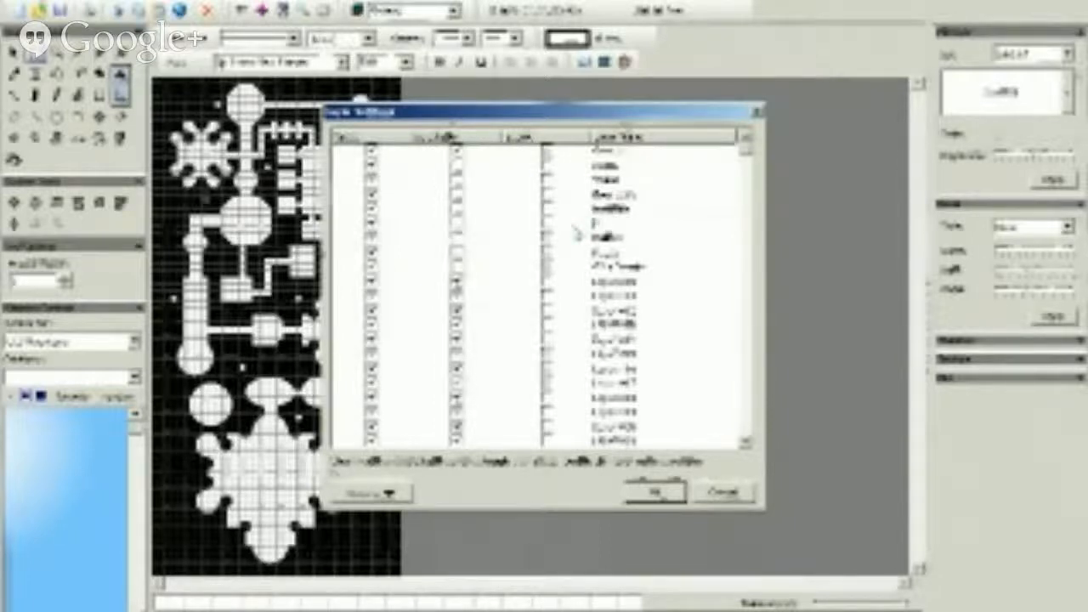
text(building)
click(653, 493)
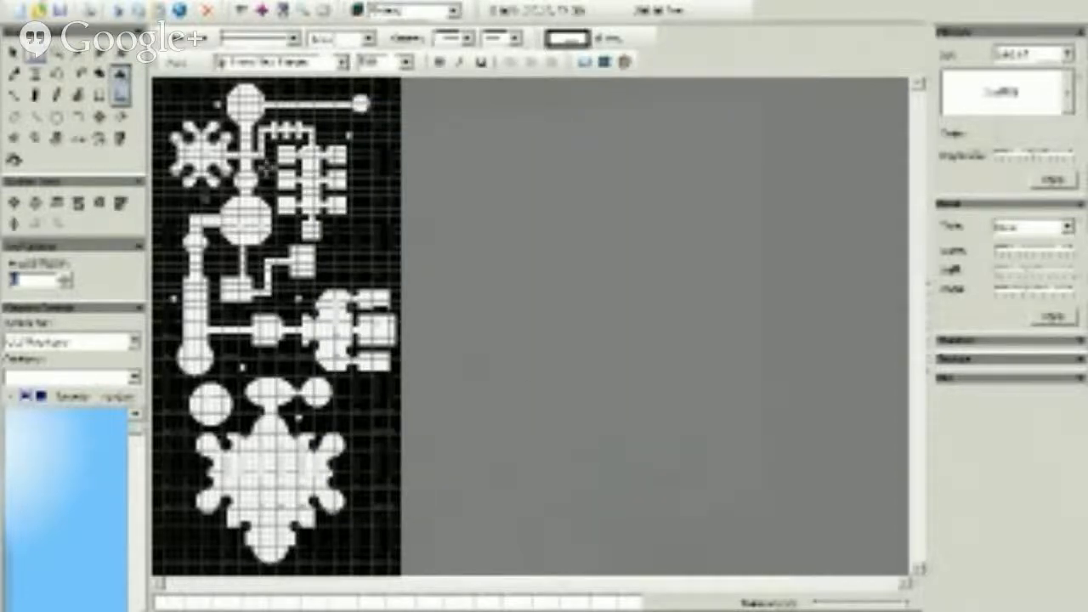
Step: Move the selected one-square blocks to the building layer
right_click(267, 170)
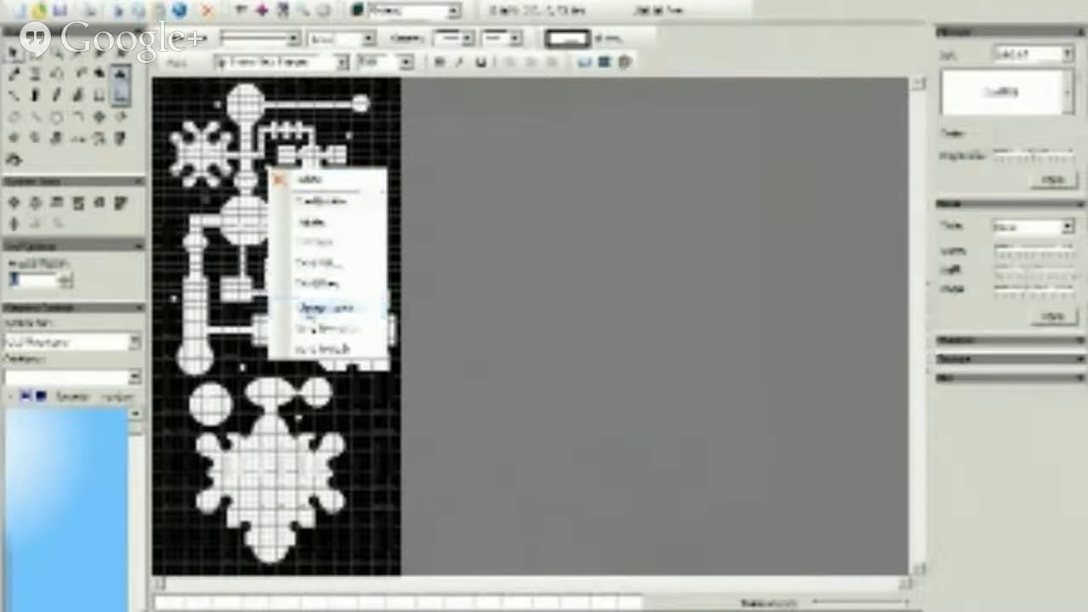
click(315, 308)
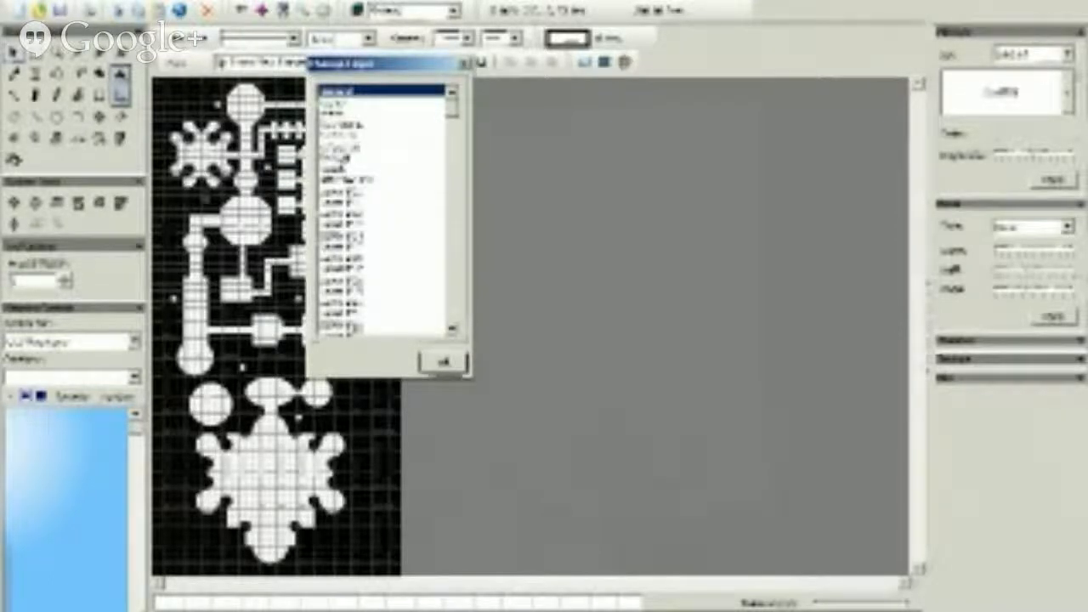
click(340, 143)
click(442, 363)
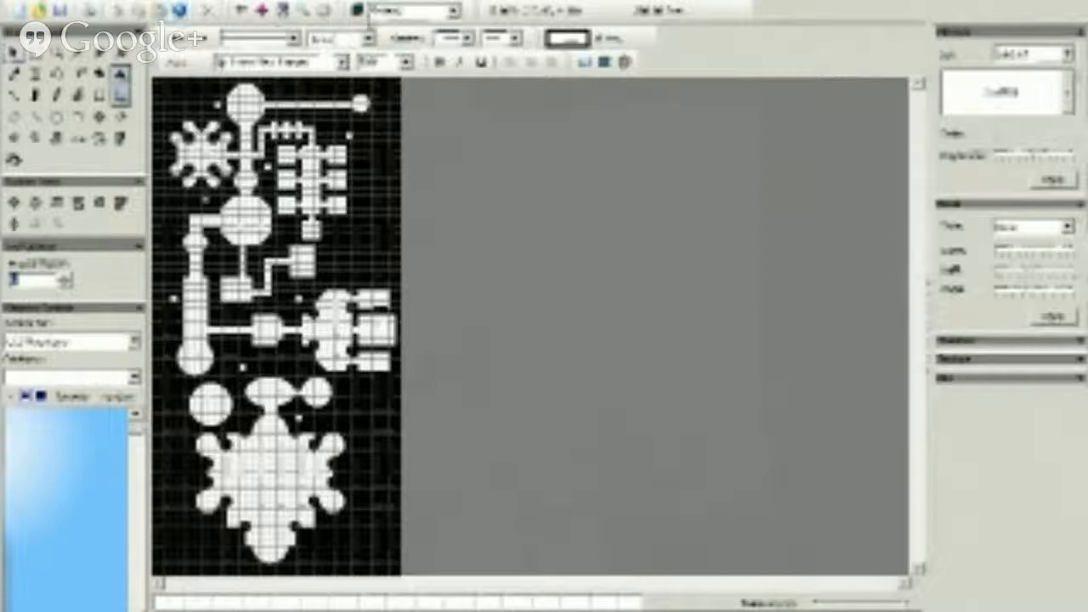
Step: Allow editing of the second layer, which holds the rooms and corridors, in the layer settings
click(447, 10)
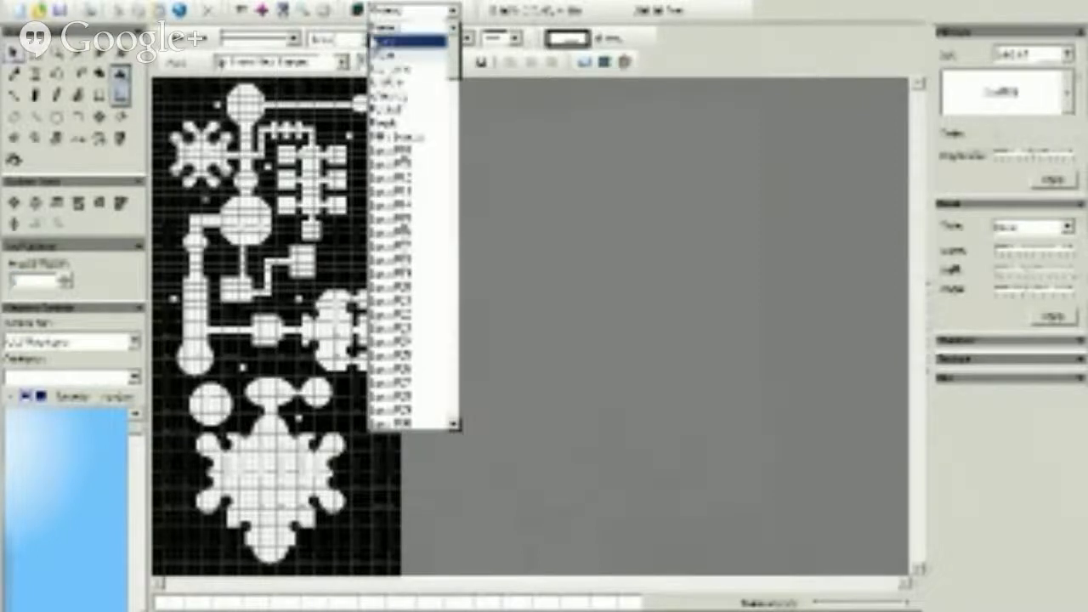
click(458, 8)
click(358, 10)
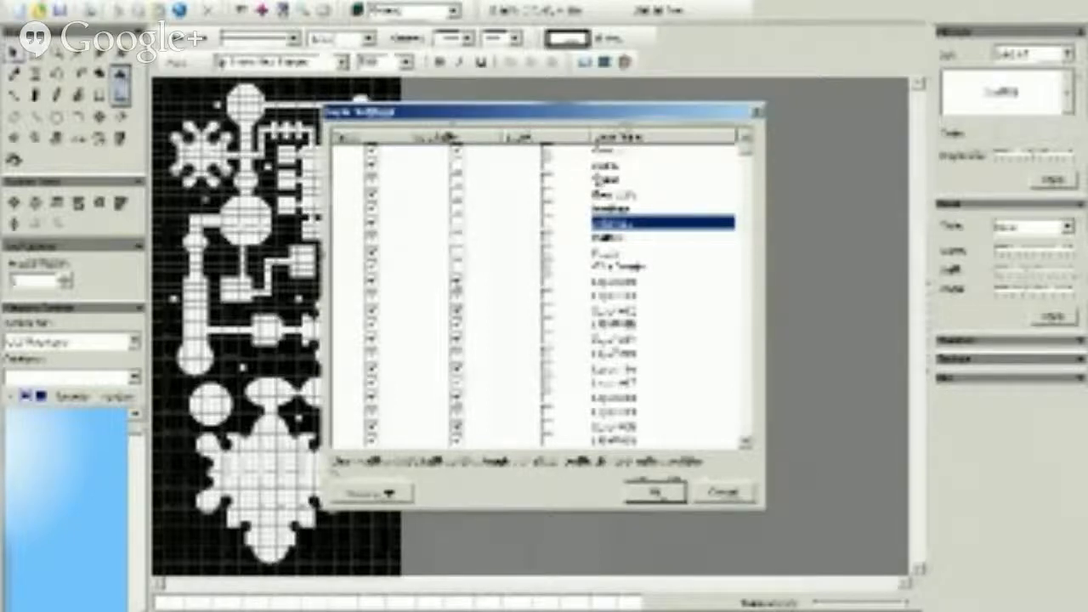
click(603, 170)
click(455, 166)
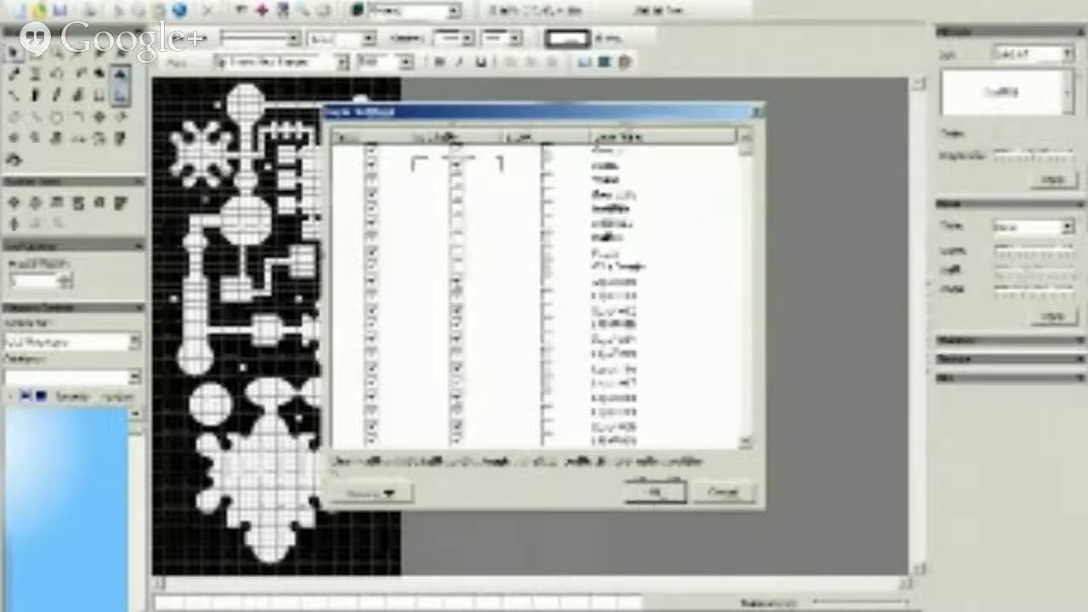
click(655, 492)
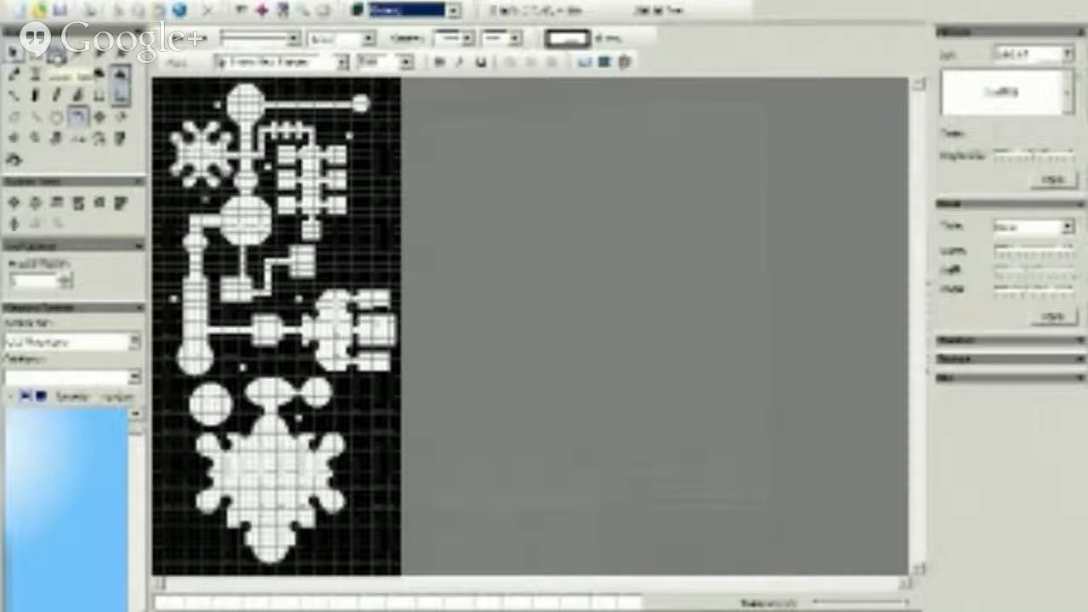
Step: Select all rooms and corridors on the map and switch their fill type to a bitmap texture
click(34, 55)
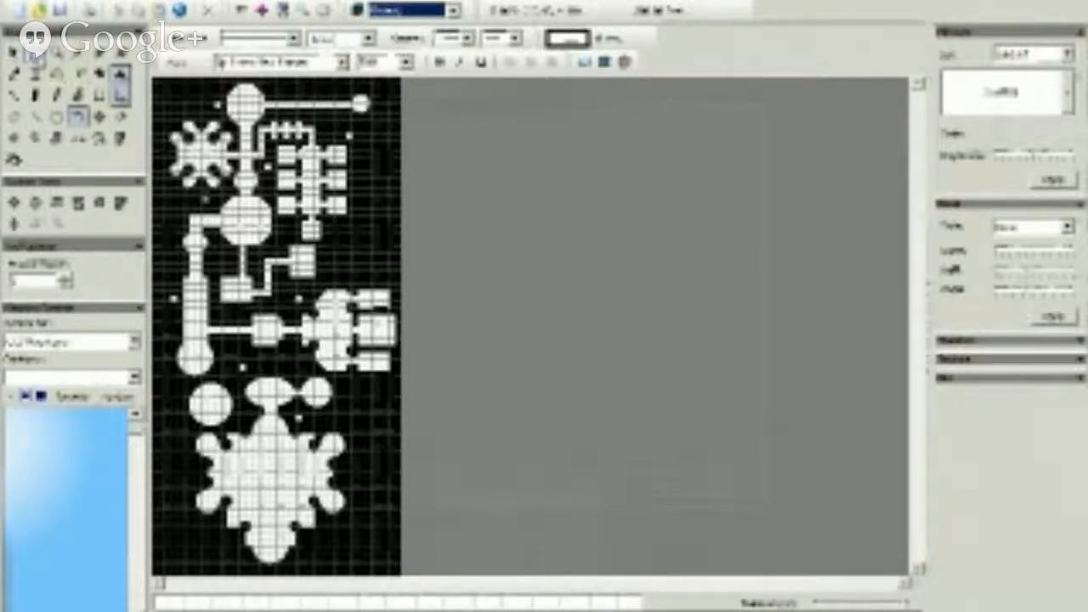
drag(165, 85, 415, 582)
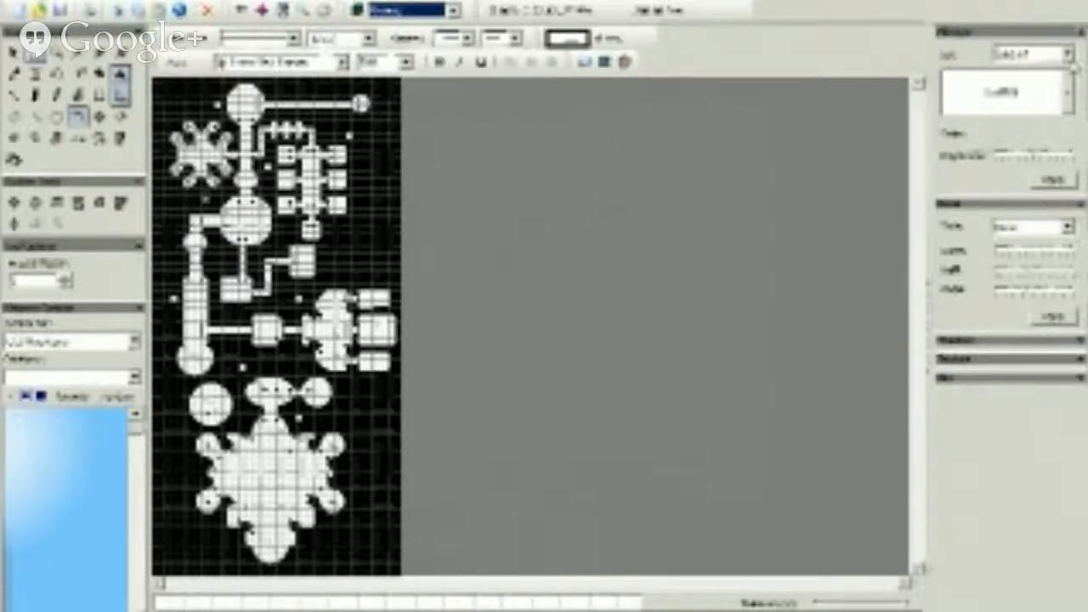
click(1068, 54)
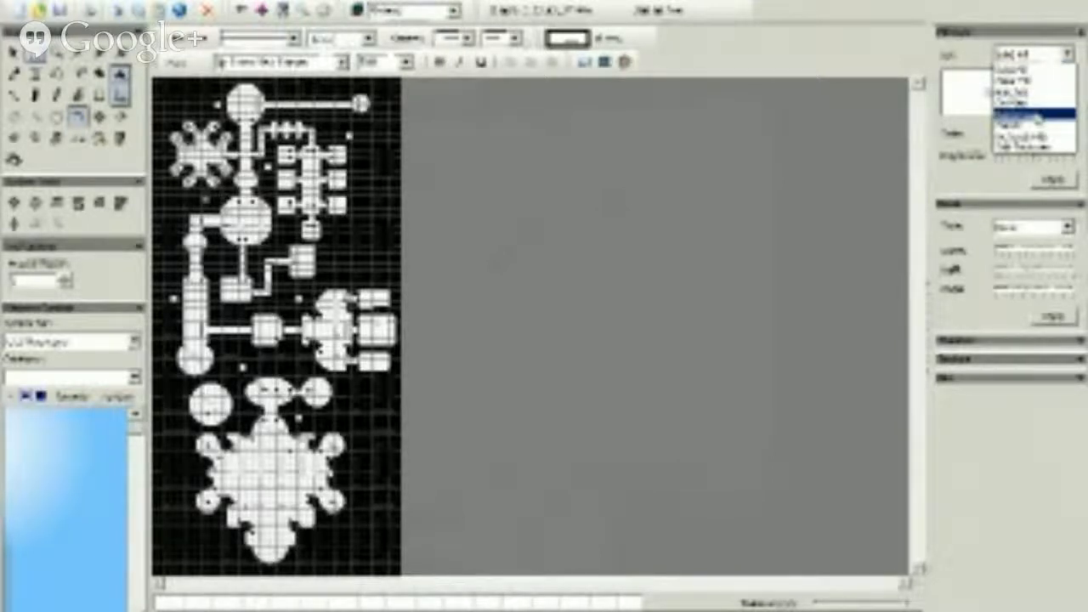
click(952, 3)
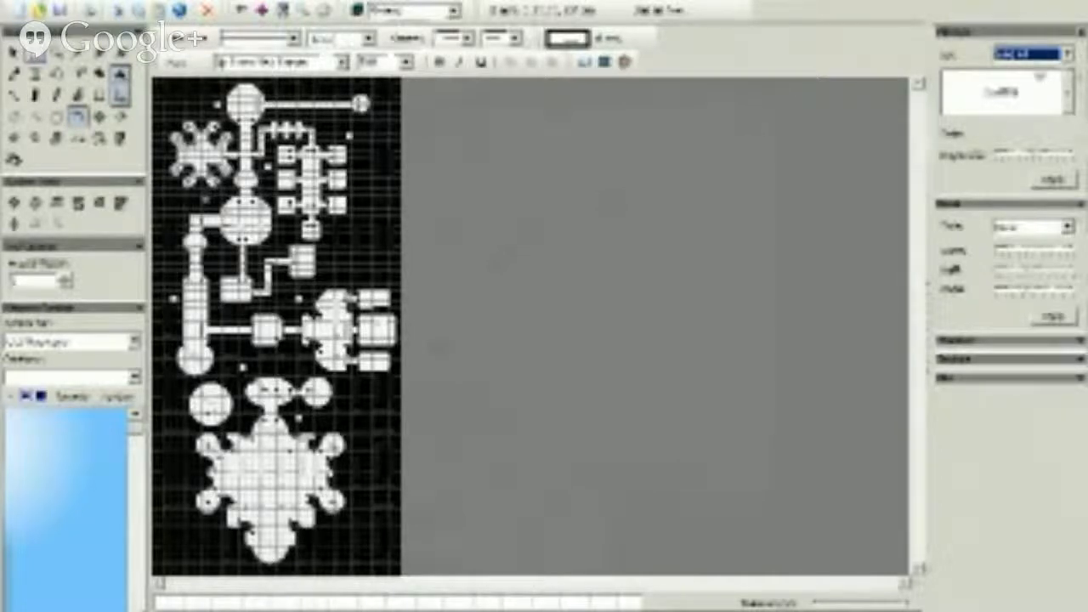
click(1068, 53)
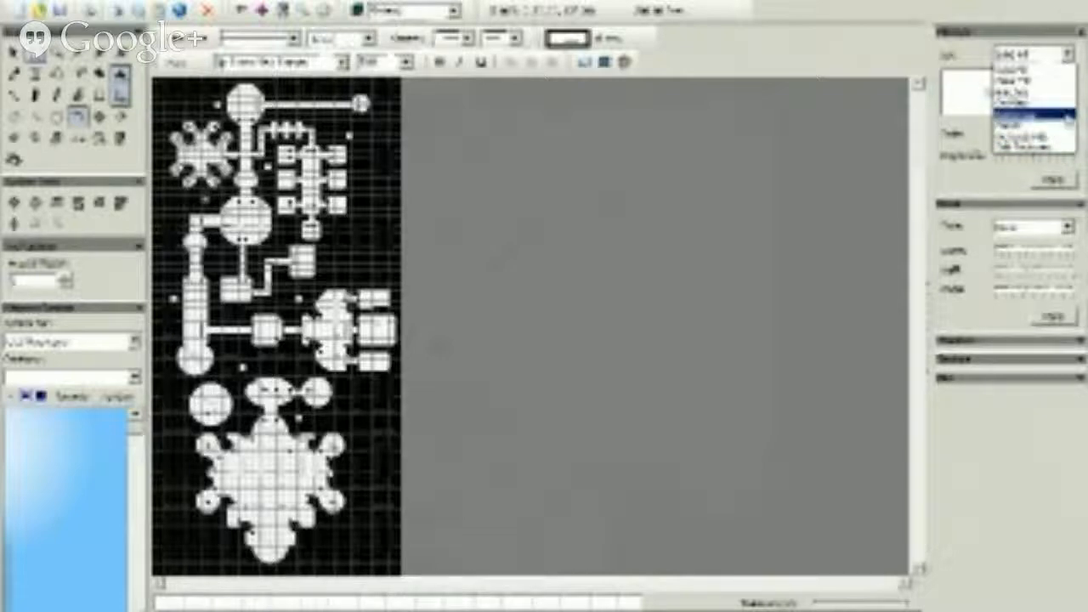
click(1070, 119)
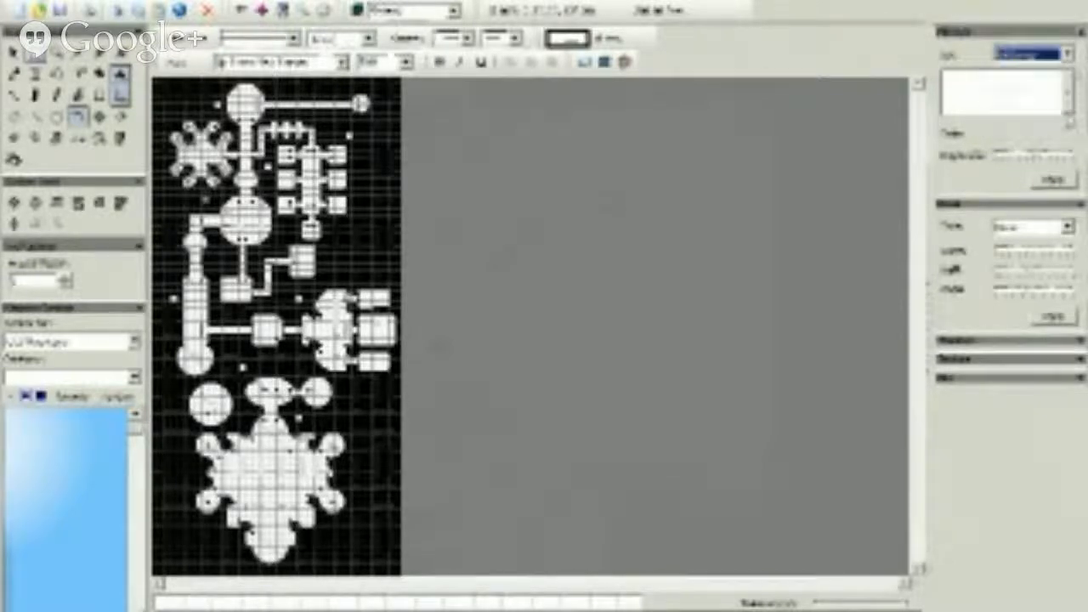
Step: Choose the light tan texture from the texture list as the fill for the selected shapes
click(1071, 97)
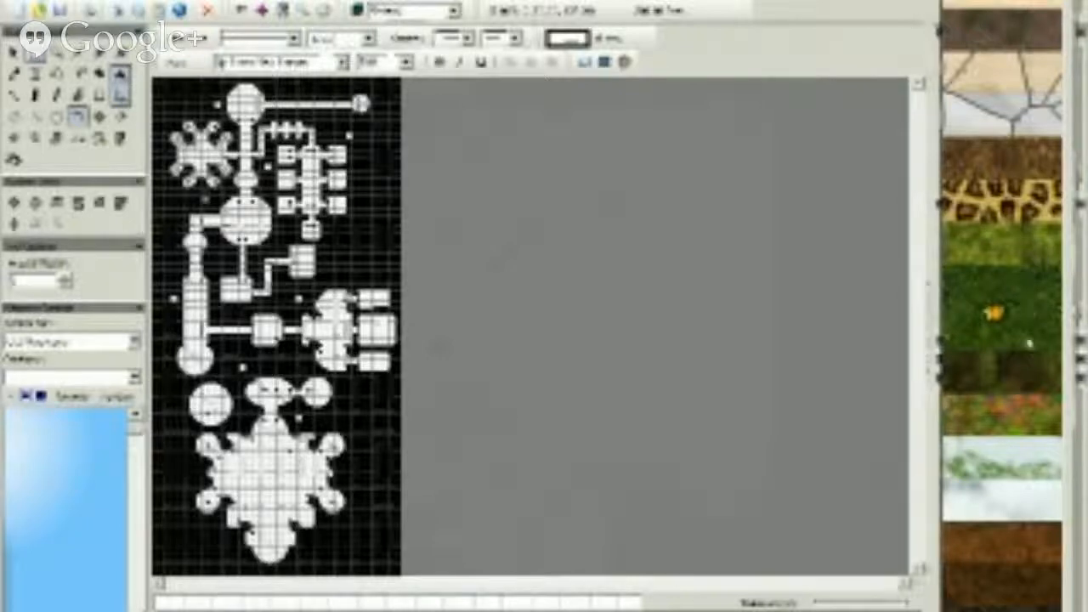
scroll(1027, 344, down, 3)
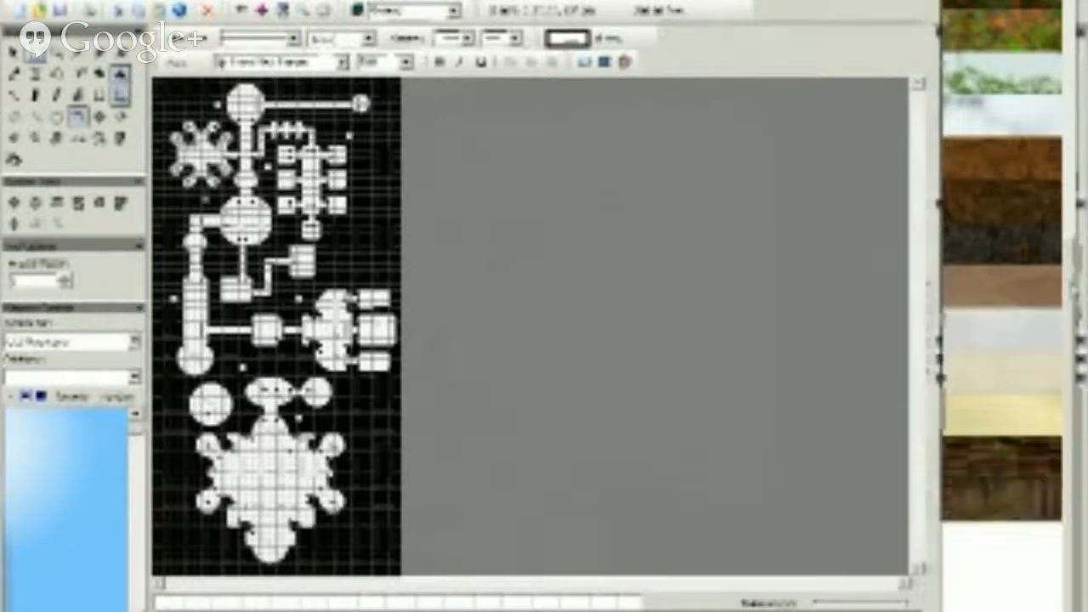
scroll(1003, 306, down, 2)
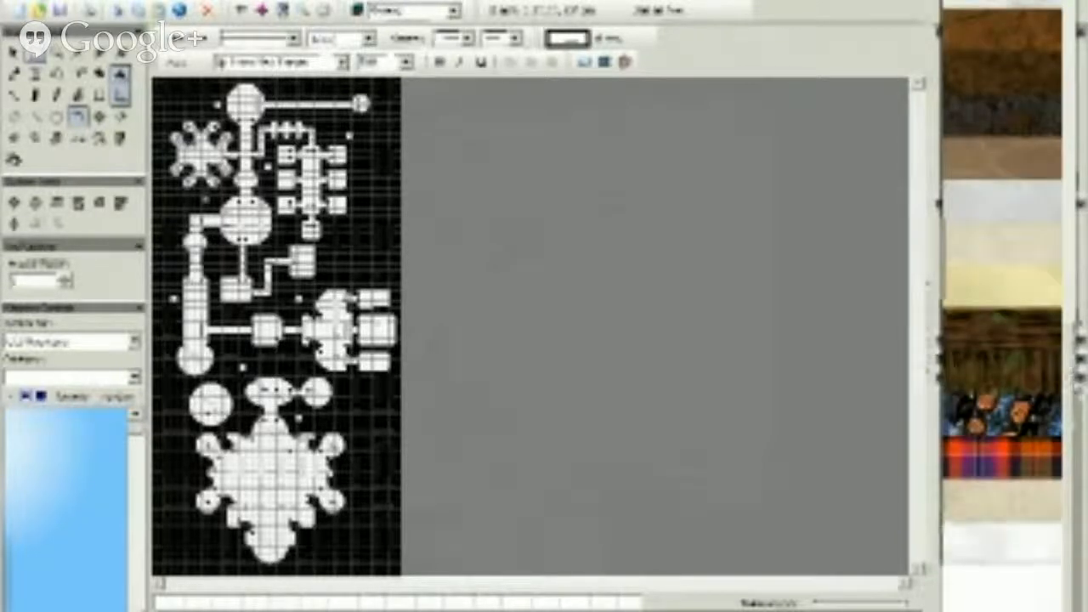
scroll(1003, 306, up, 4)
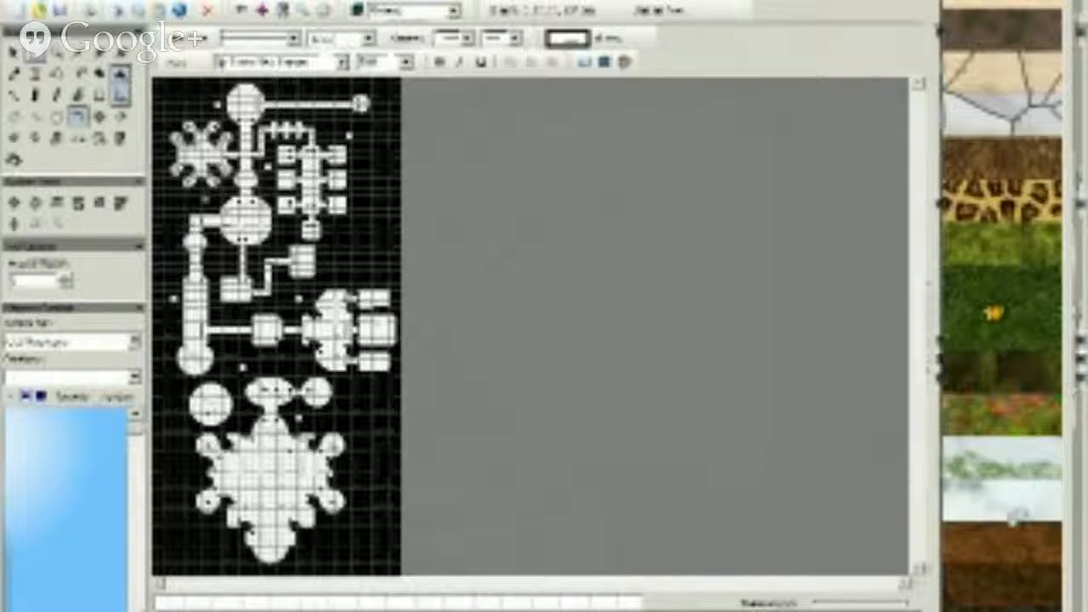
click(1018, 511)
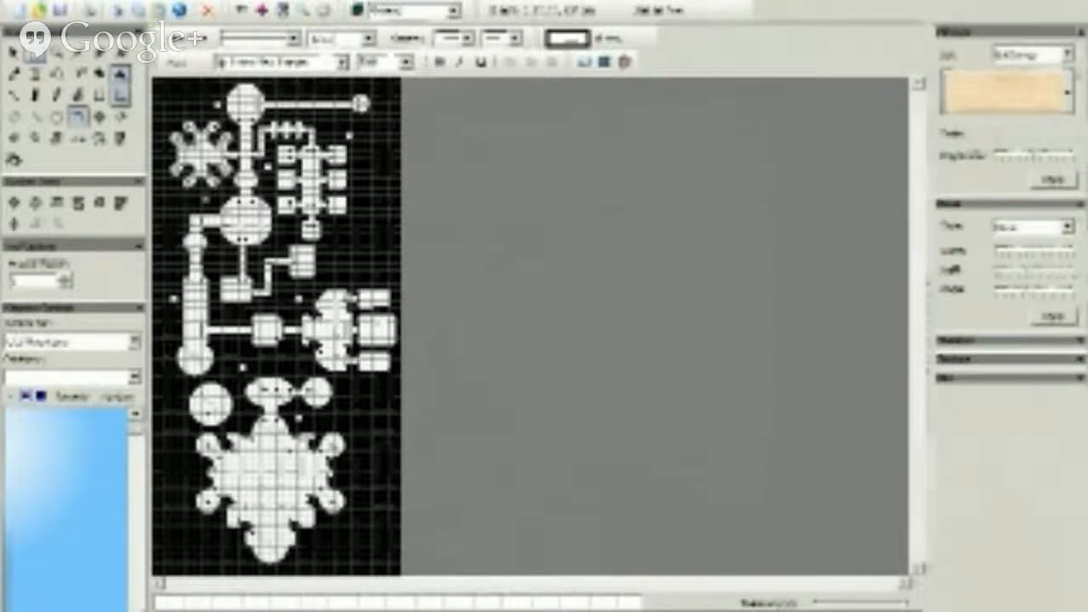
Step: Choose the pale grey texture as the fill and apply it to the selected rooms and corridors
click(1069, 93)
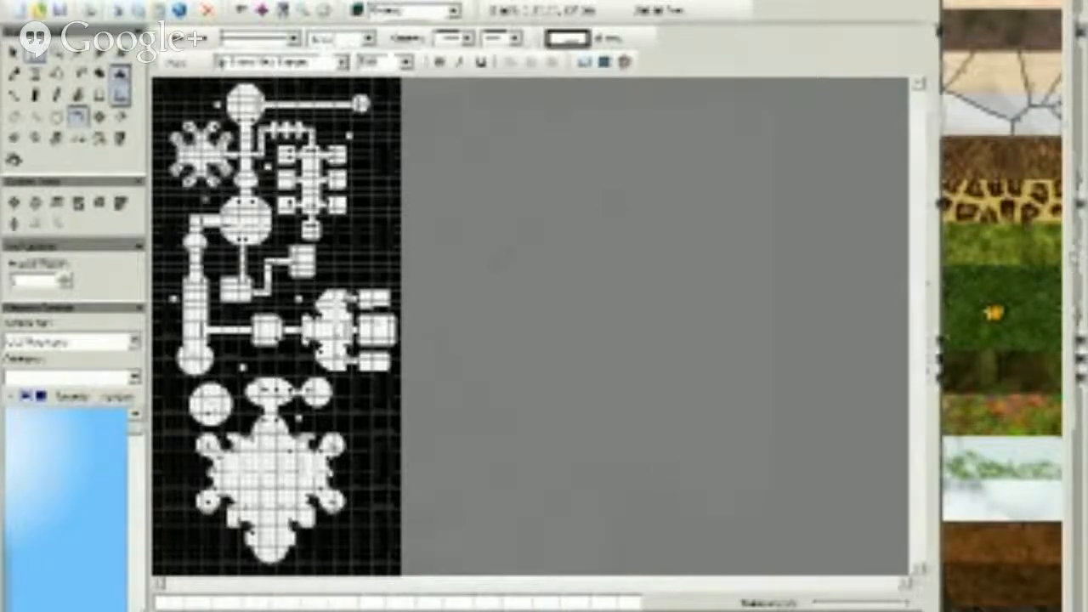
drag(1073, 262, 1076, 443)
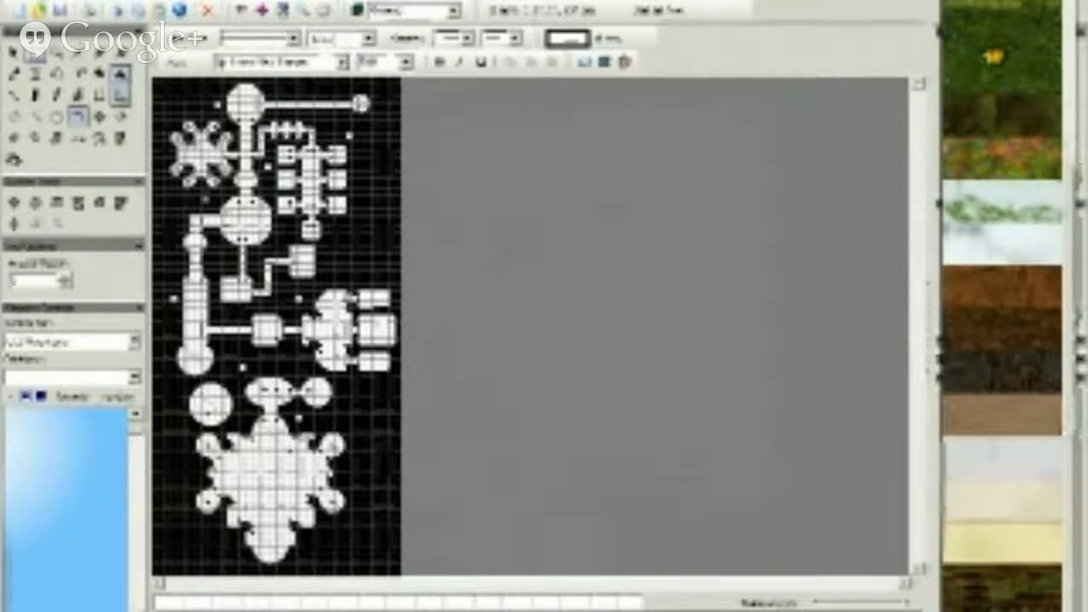
click(978, 451)
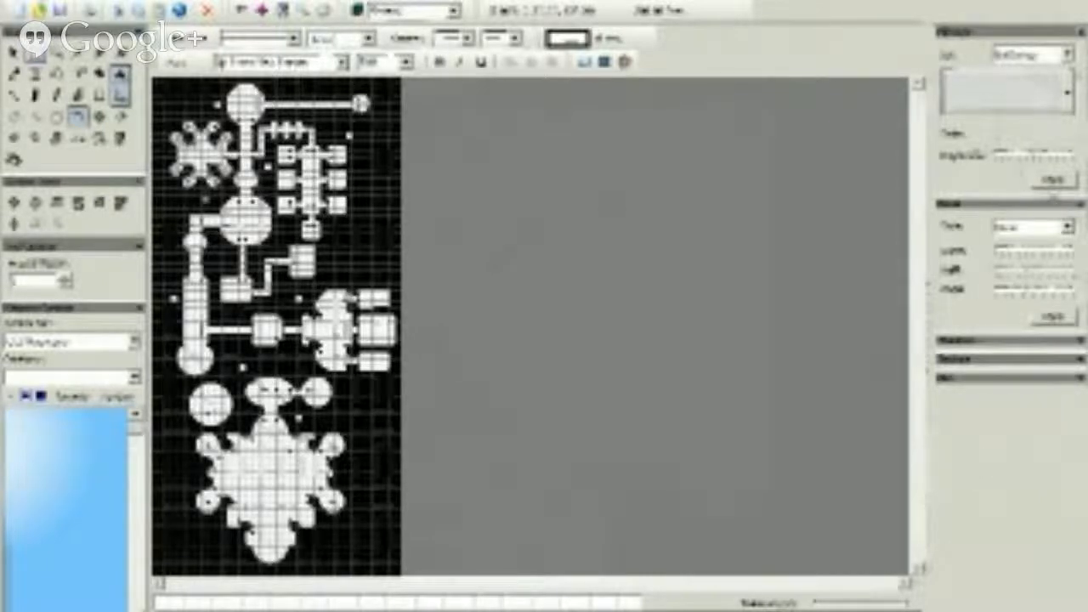
click(1053, 187)
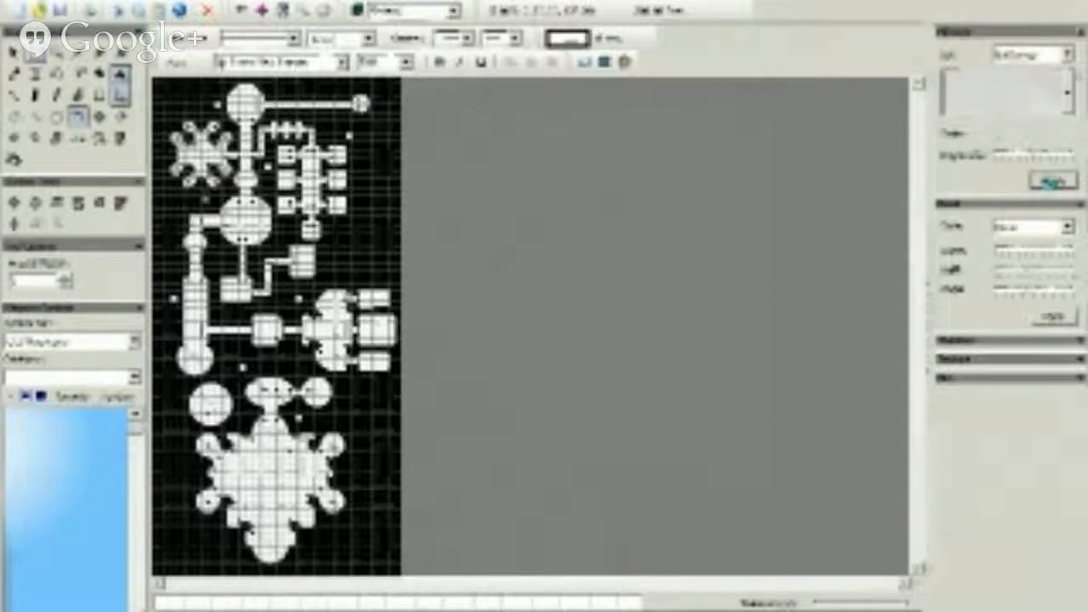
click(1052, 183)
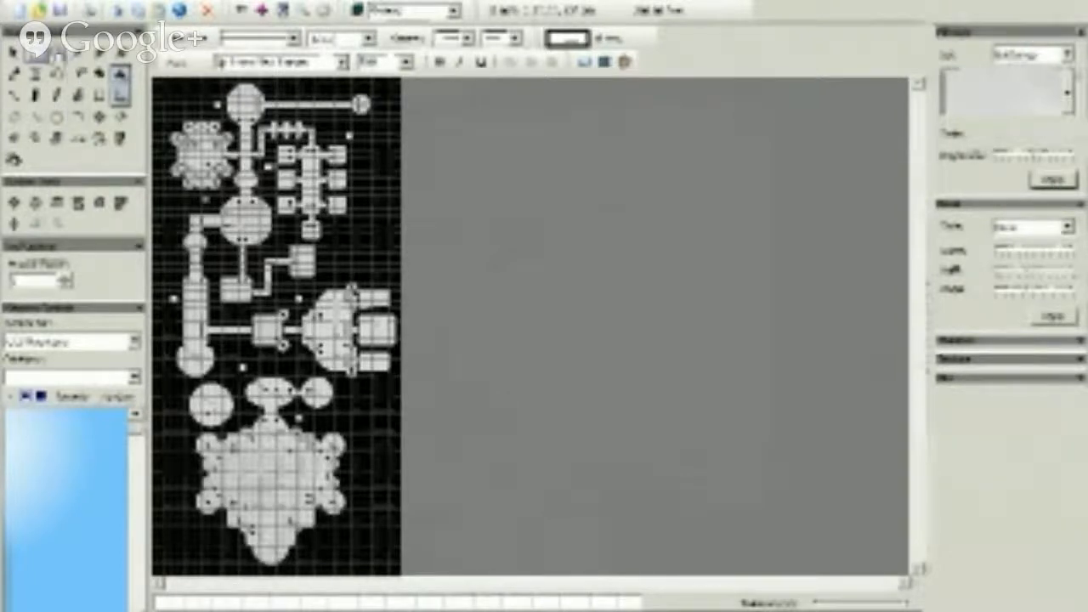
Step: Apply the pale grey texture fill once more to the selected rooms and corridors and check the result
click(58, 57)
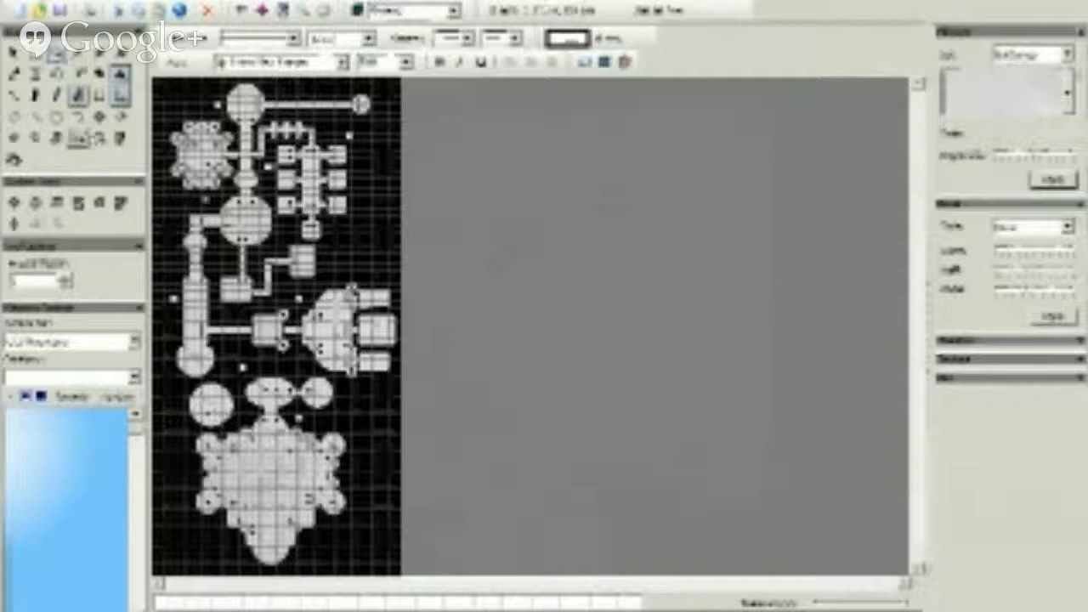
drag(345, 420, 230, 547)
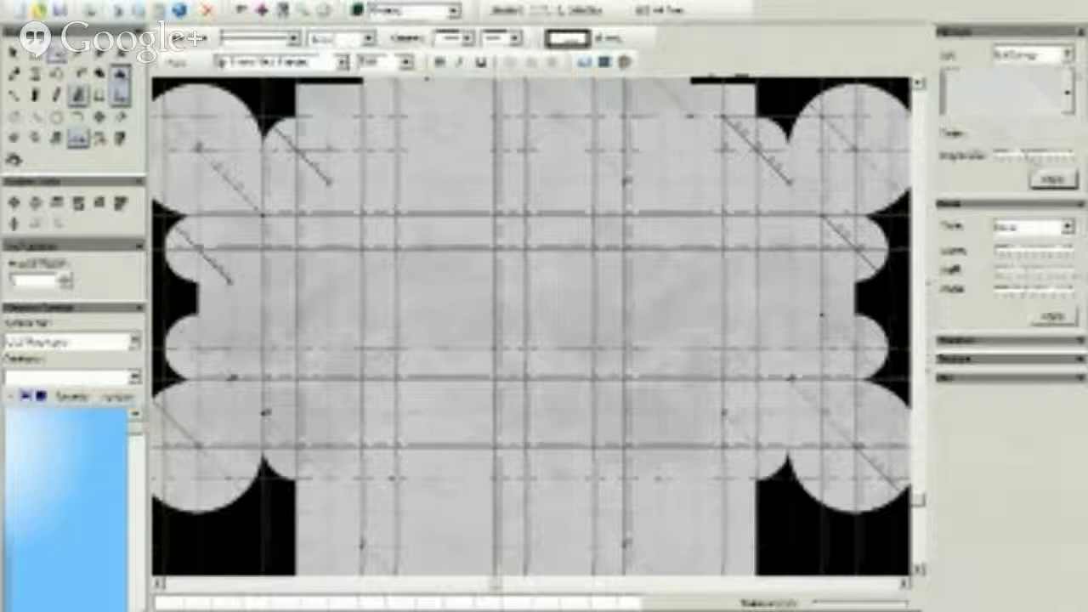
click(1047, 181)
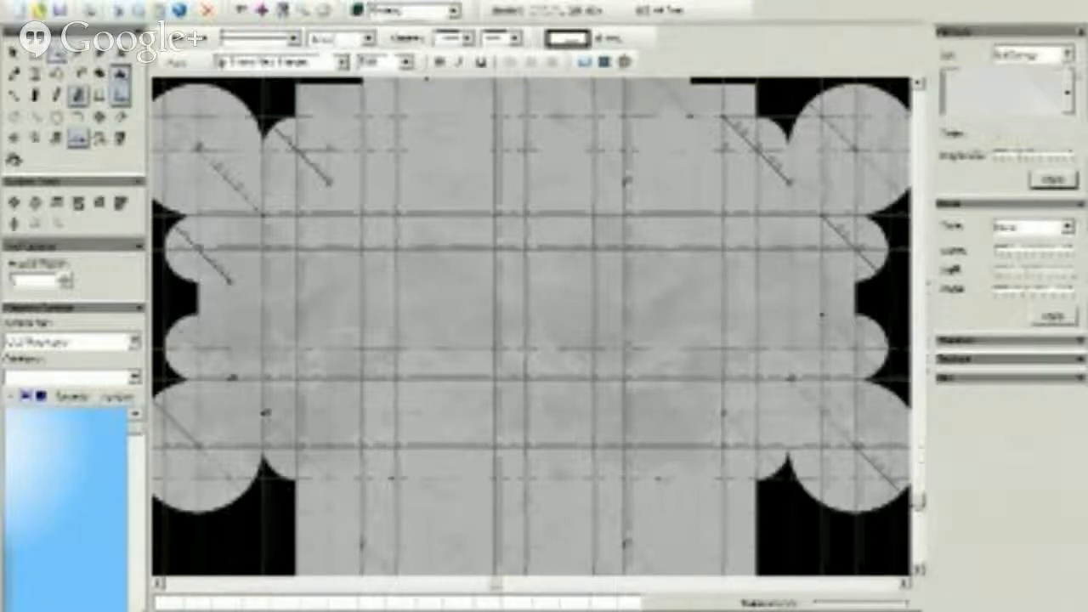
drag(919, 503, 920, 84)
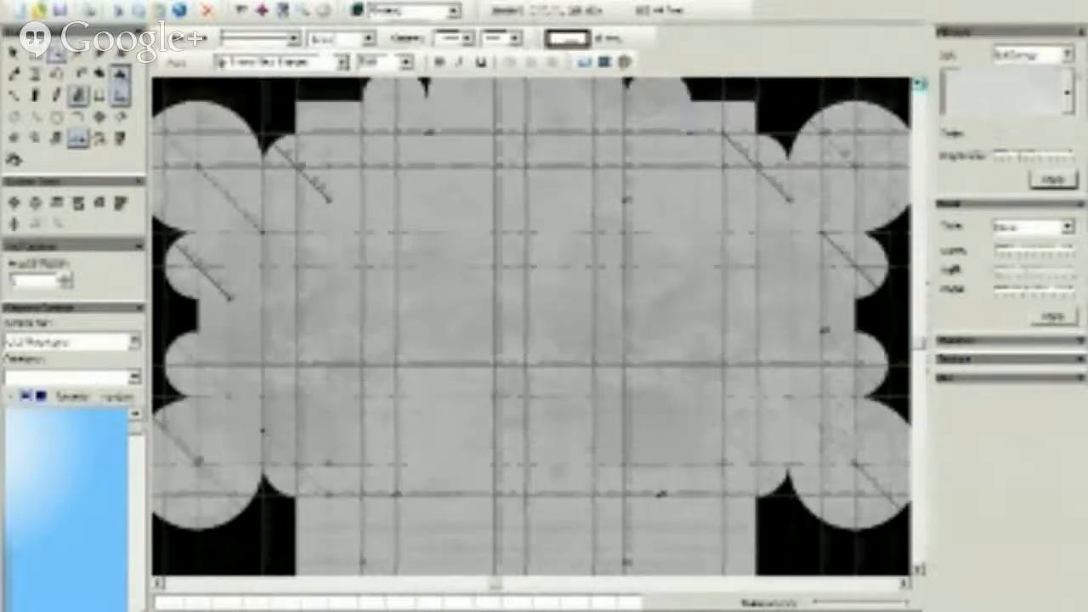
click(921, 134)
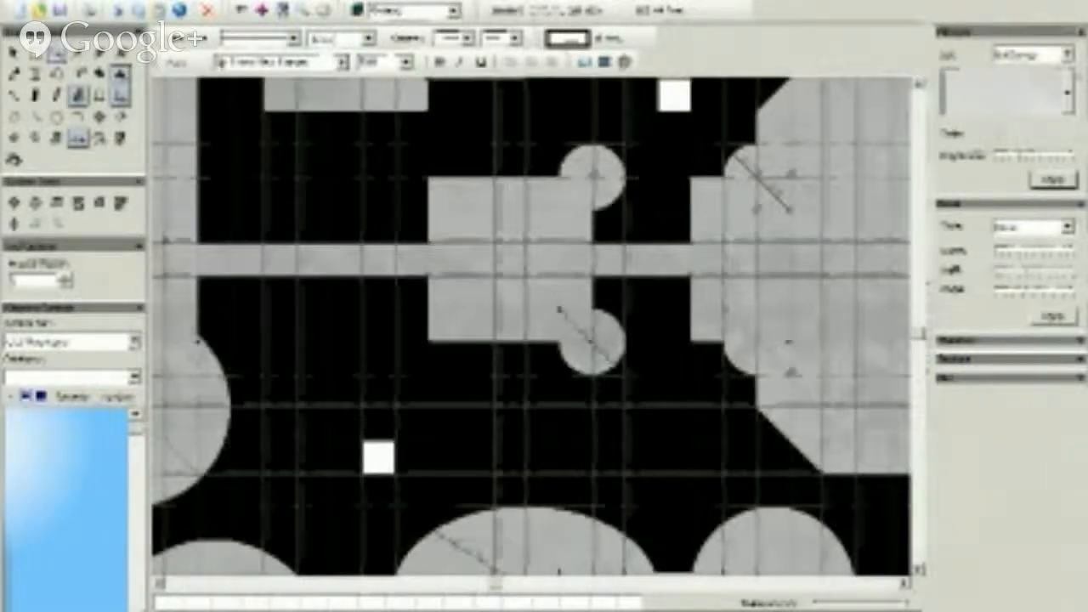
scroll(639, 109, up, 1)
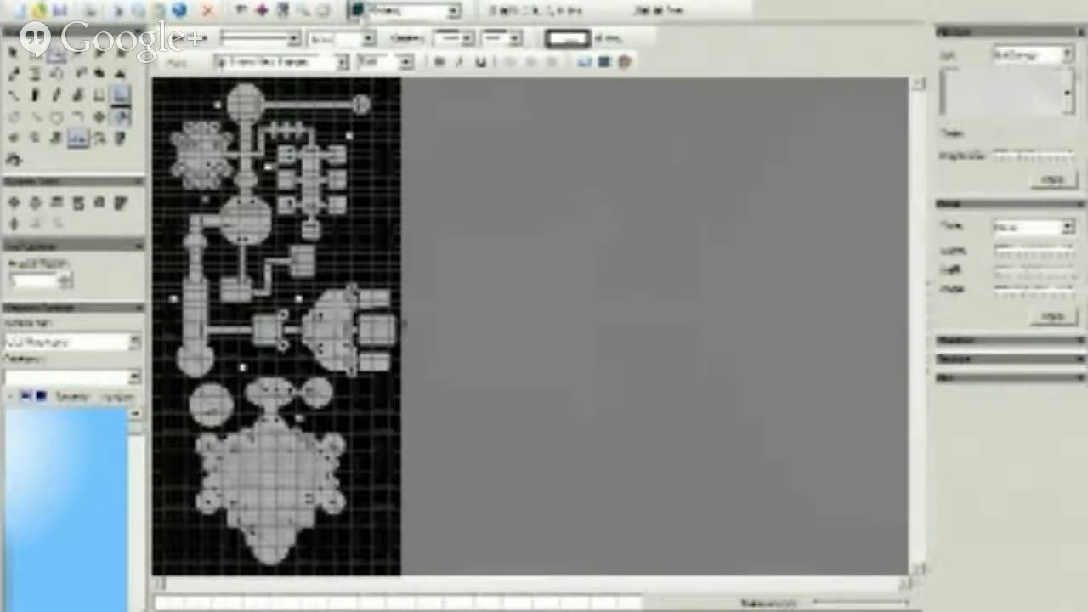
Step: Review the layers in the layer settings
click(358, 10)
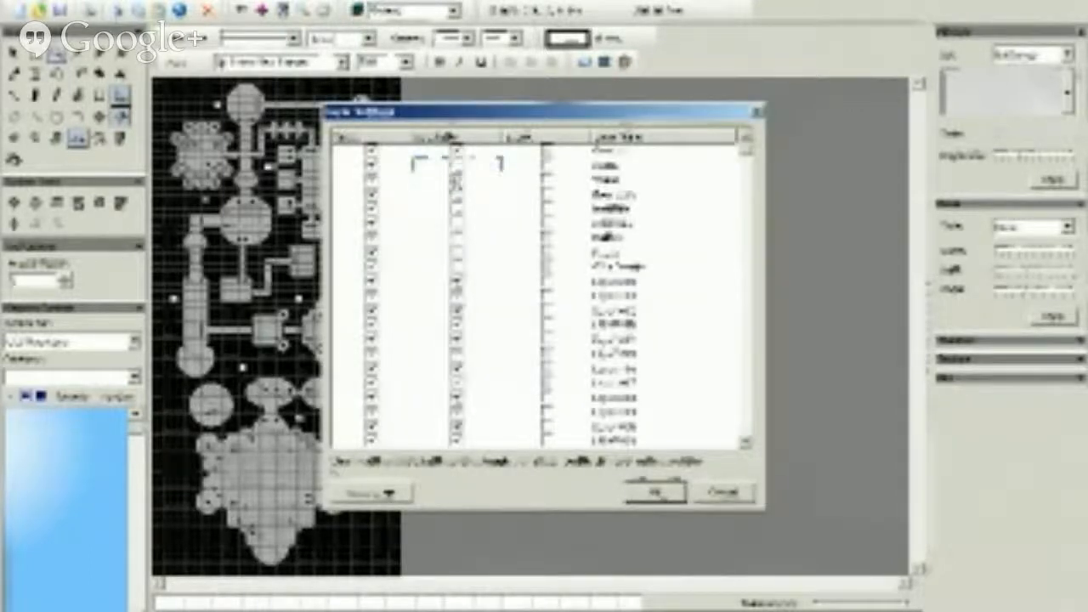
click(656, 494)
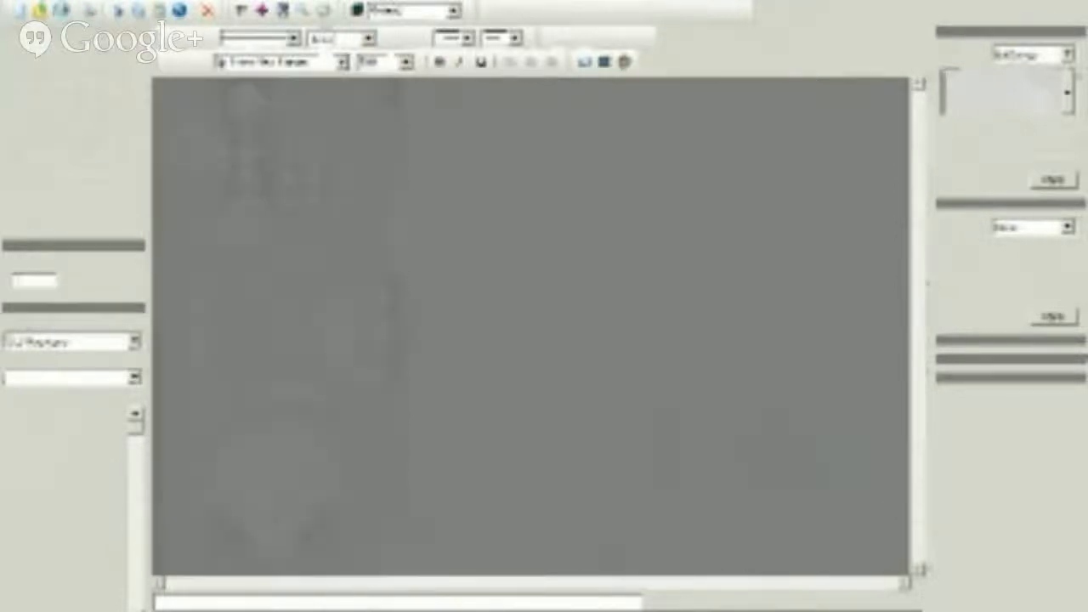
Step: Start saving the map as a file and choose the folder three levels above the current one
click(61, 10)
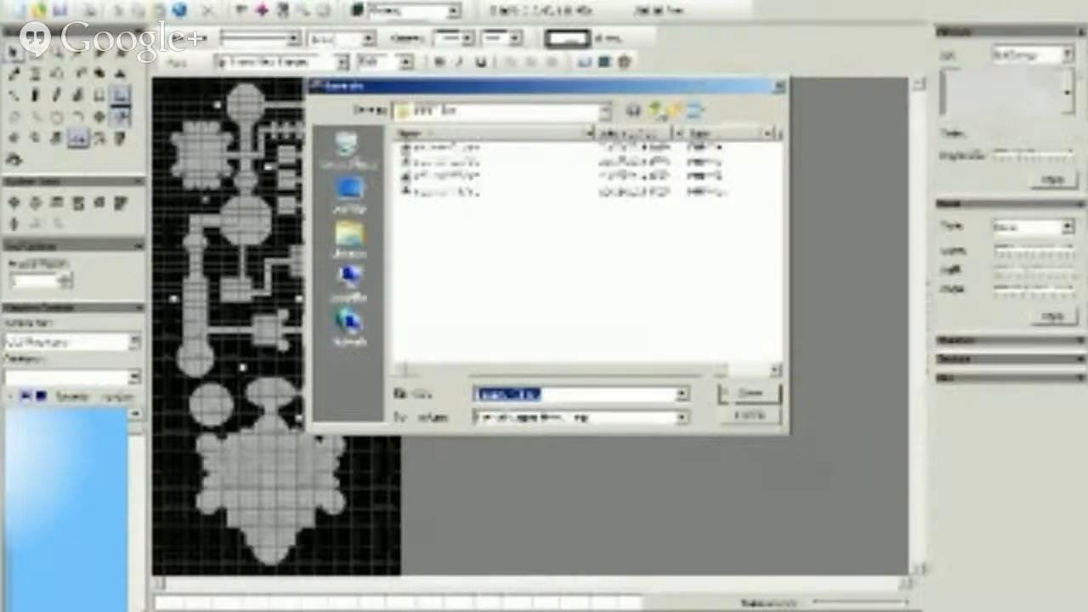
click(656, 111)
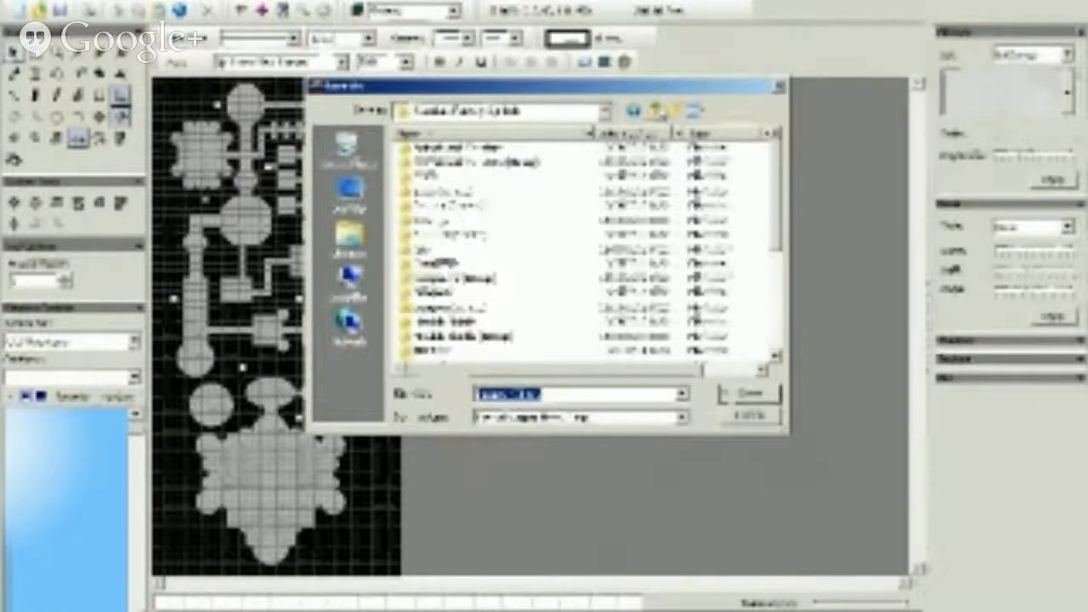
click(659, 112)
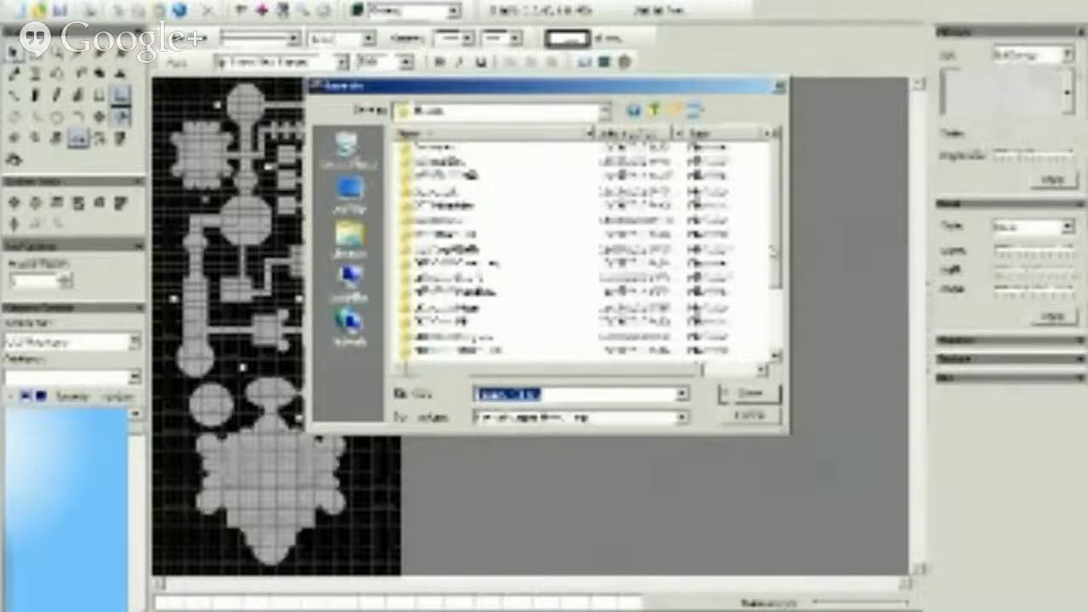
click(655, 110)
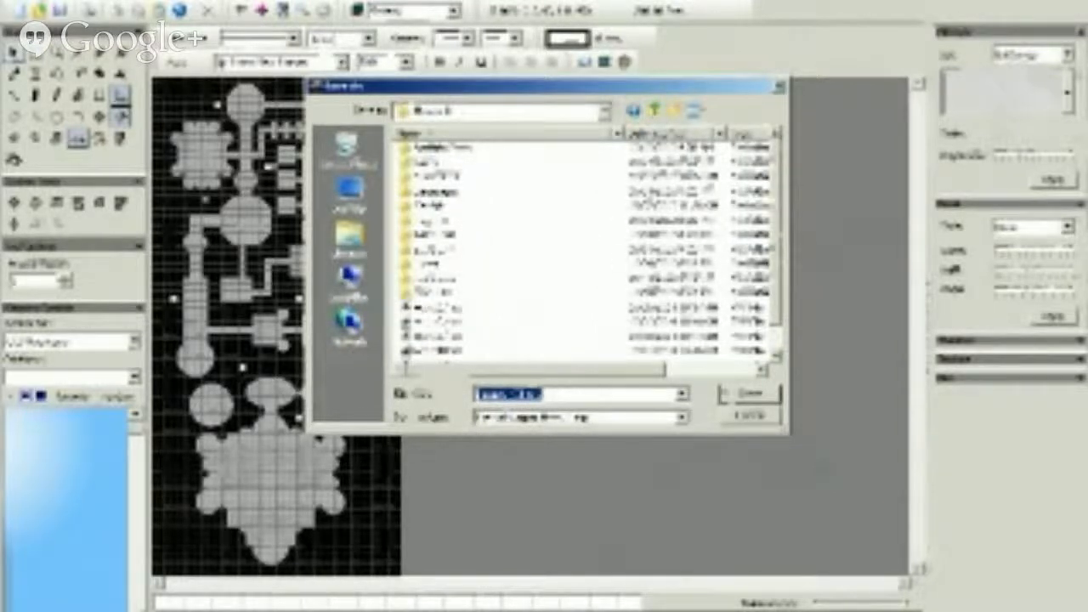
Step: Replace the suggested file name with testing
click(510, 394)
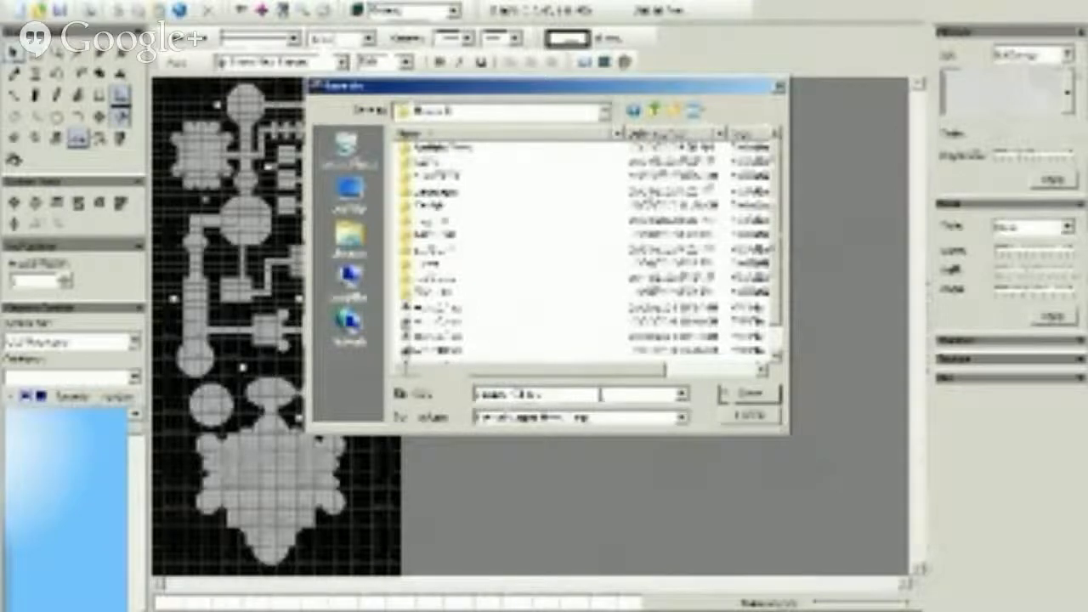
key(BackSpace)
key(BackSpace)
key(BackSpace)
key(BackSpace)
key(BackSpace)
key(BackSpace)
key(BackSpace)
key(BackSpace)
key(BackSpace)
key(BackSpace)
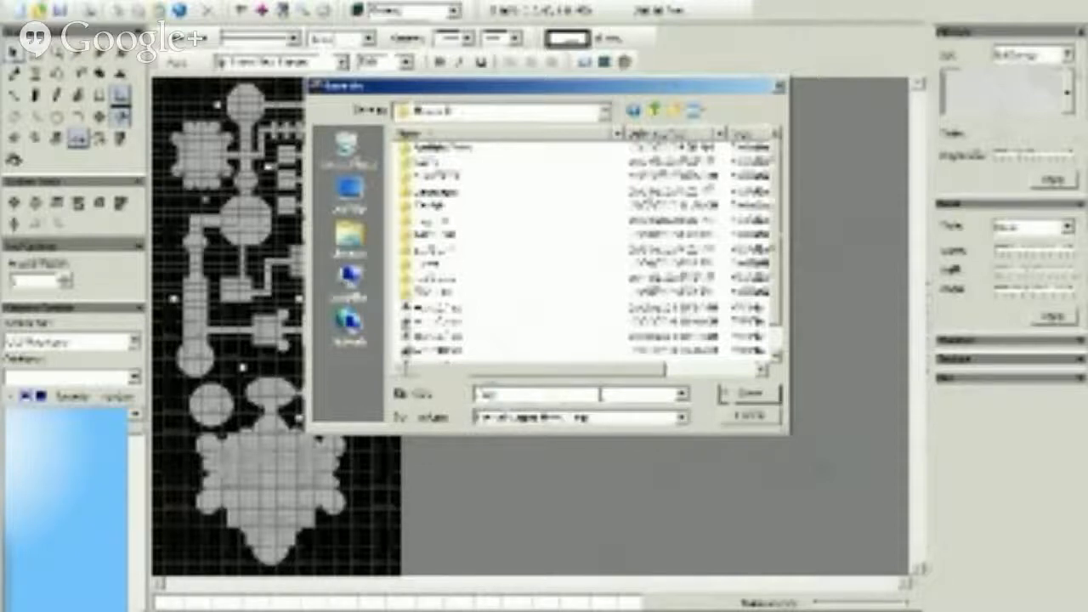
text(testing)
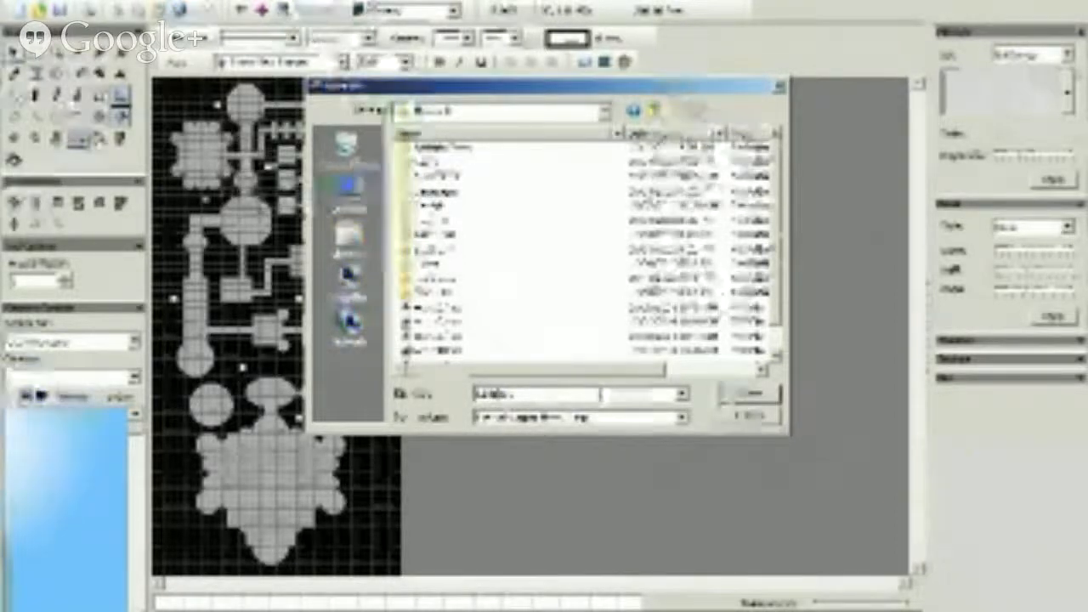